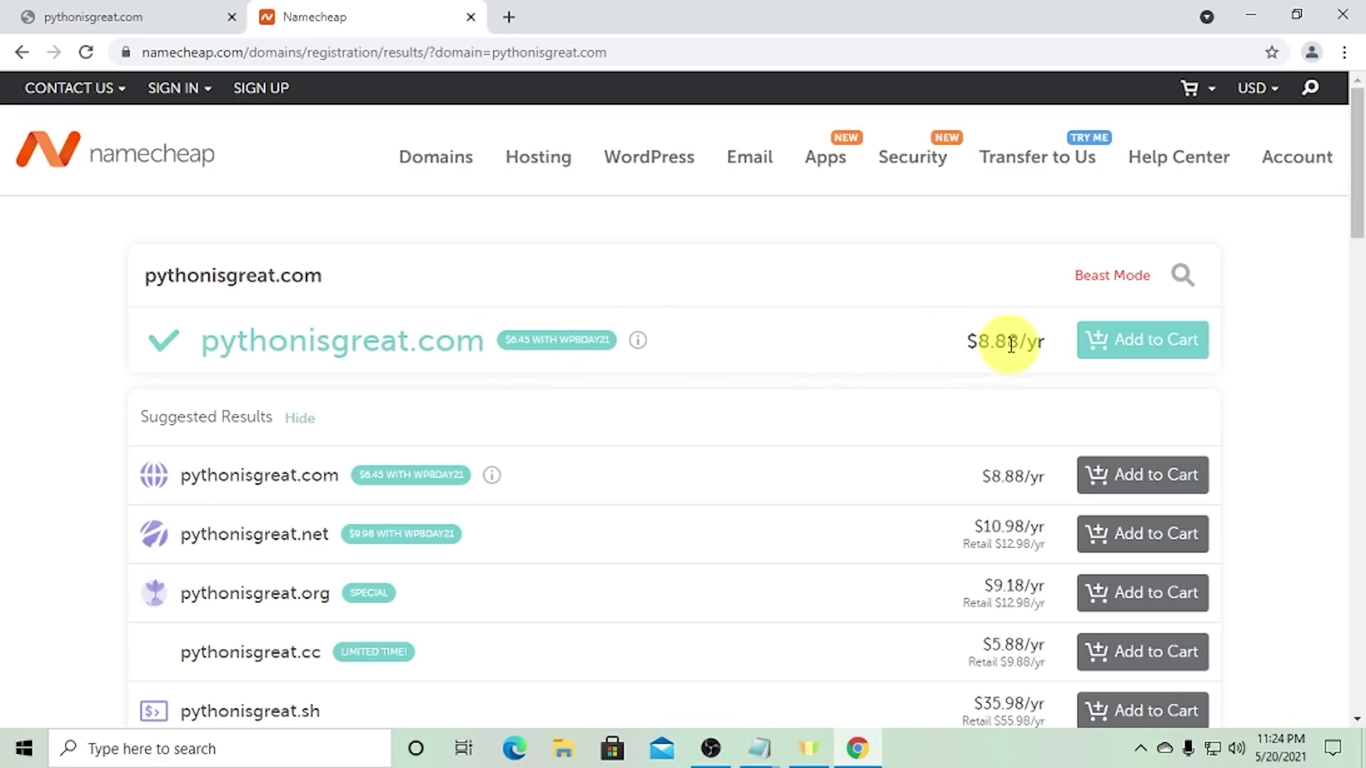
# - Copy the WPBDAY21 promo code next to the $8.88/yr pythonisgreat.com offer and open a blank tab
pyautogui.moveTo(1019, 342); pyautogui.dragTo(989, 342)
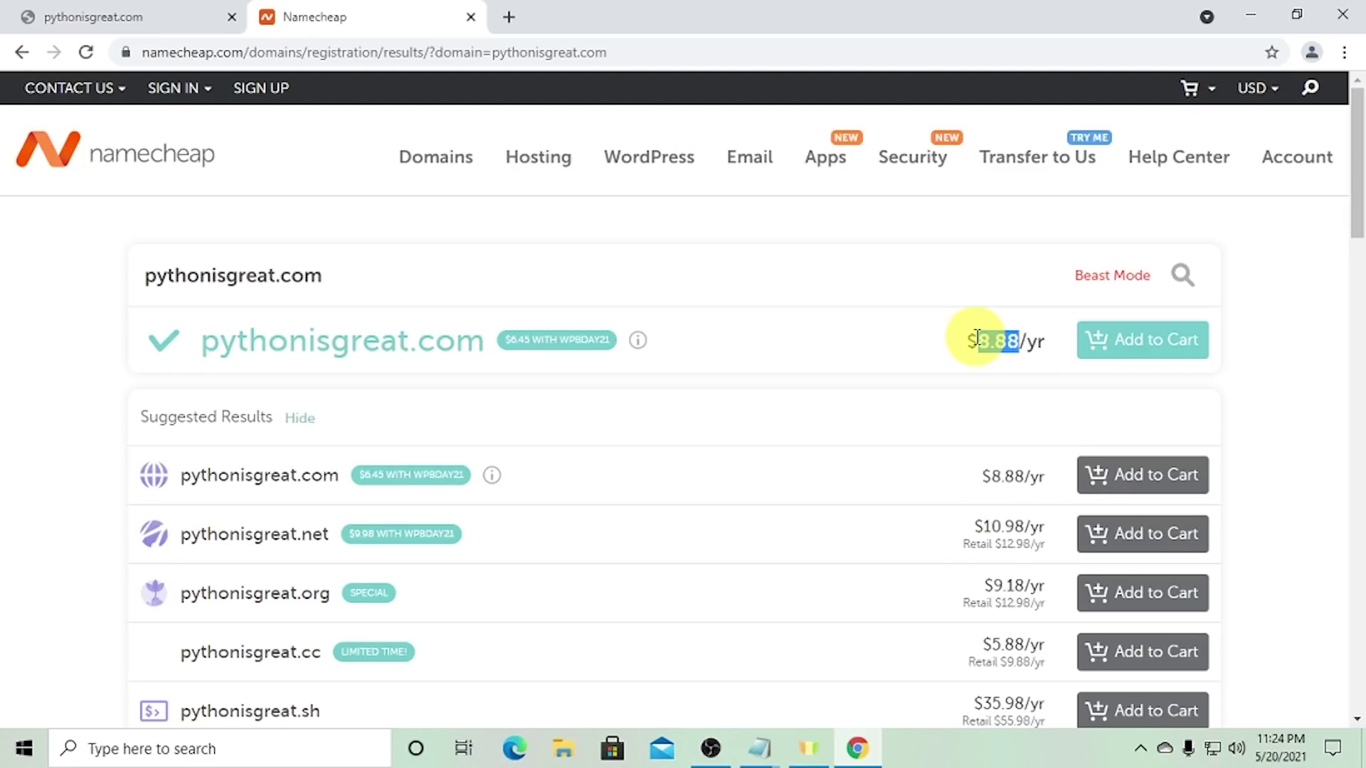
pyautogui.doubleClick(594, 343)
pyautogui.rightClick(588, 341)
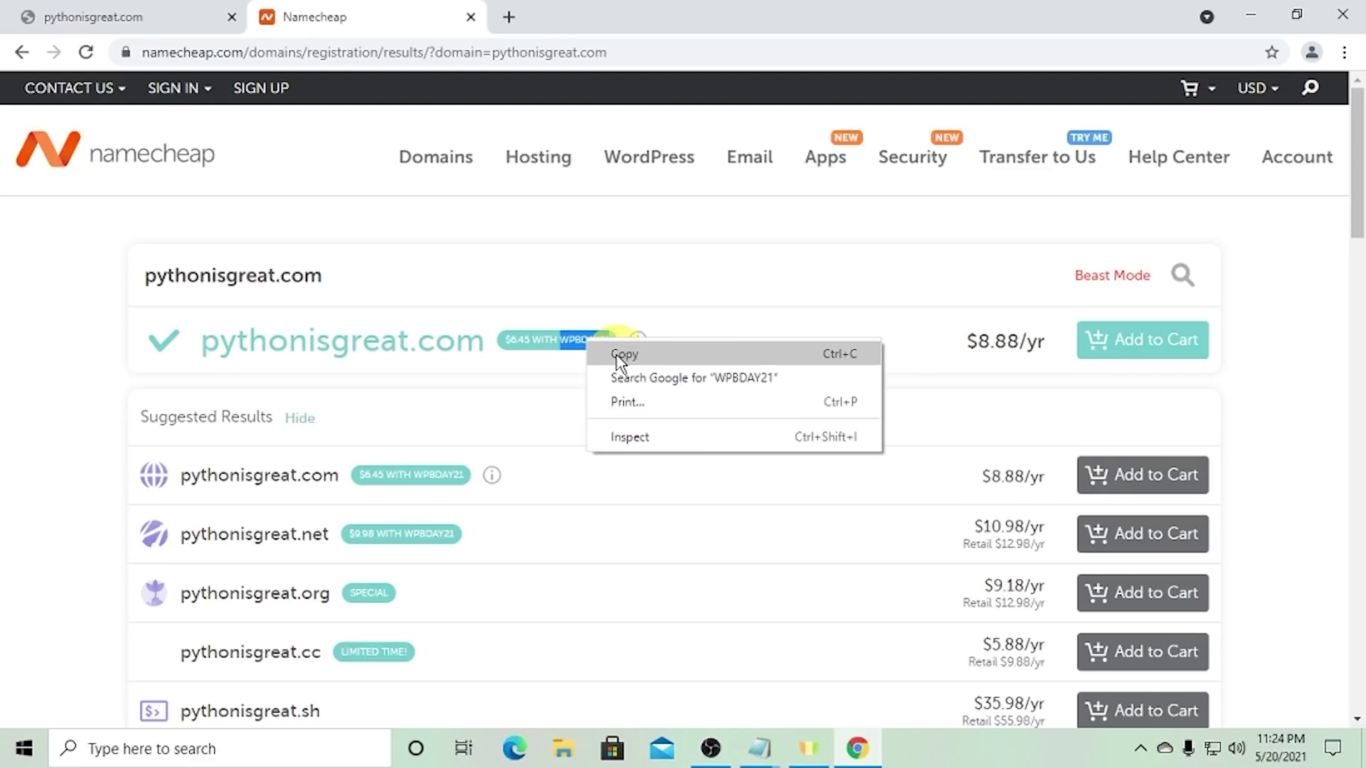
pyautogui.click(619, 363)
pyautogui.rightClick(573, 343)
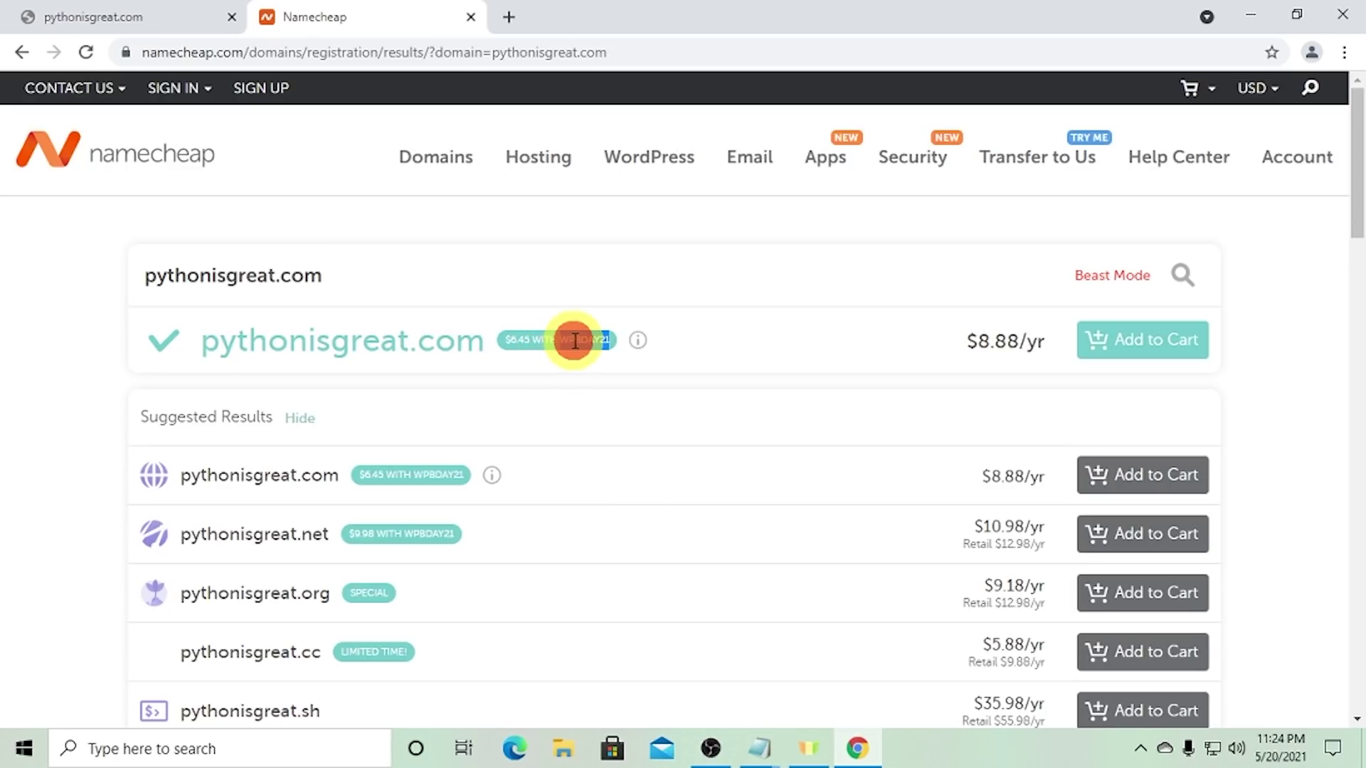
pyautogui.click(587, 356)
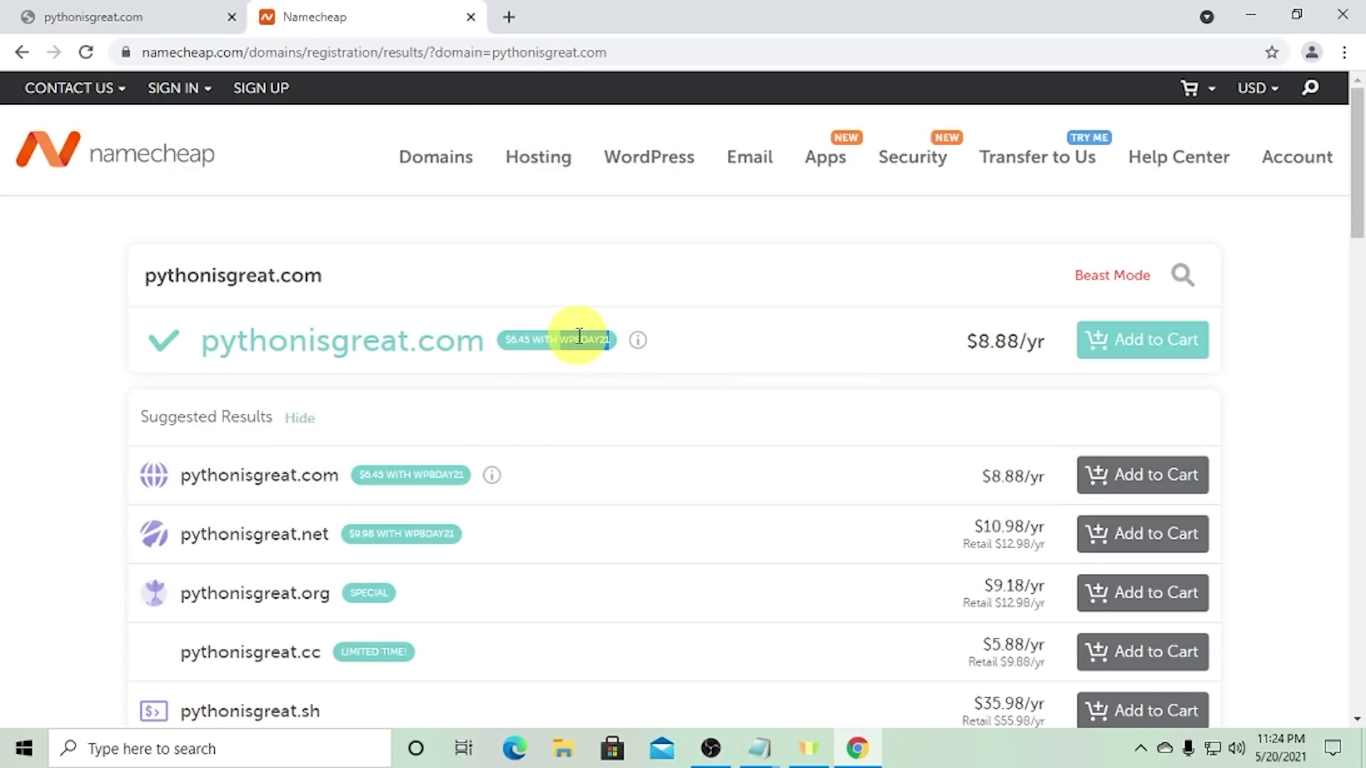
pyautogui.click(512, 14)
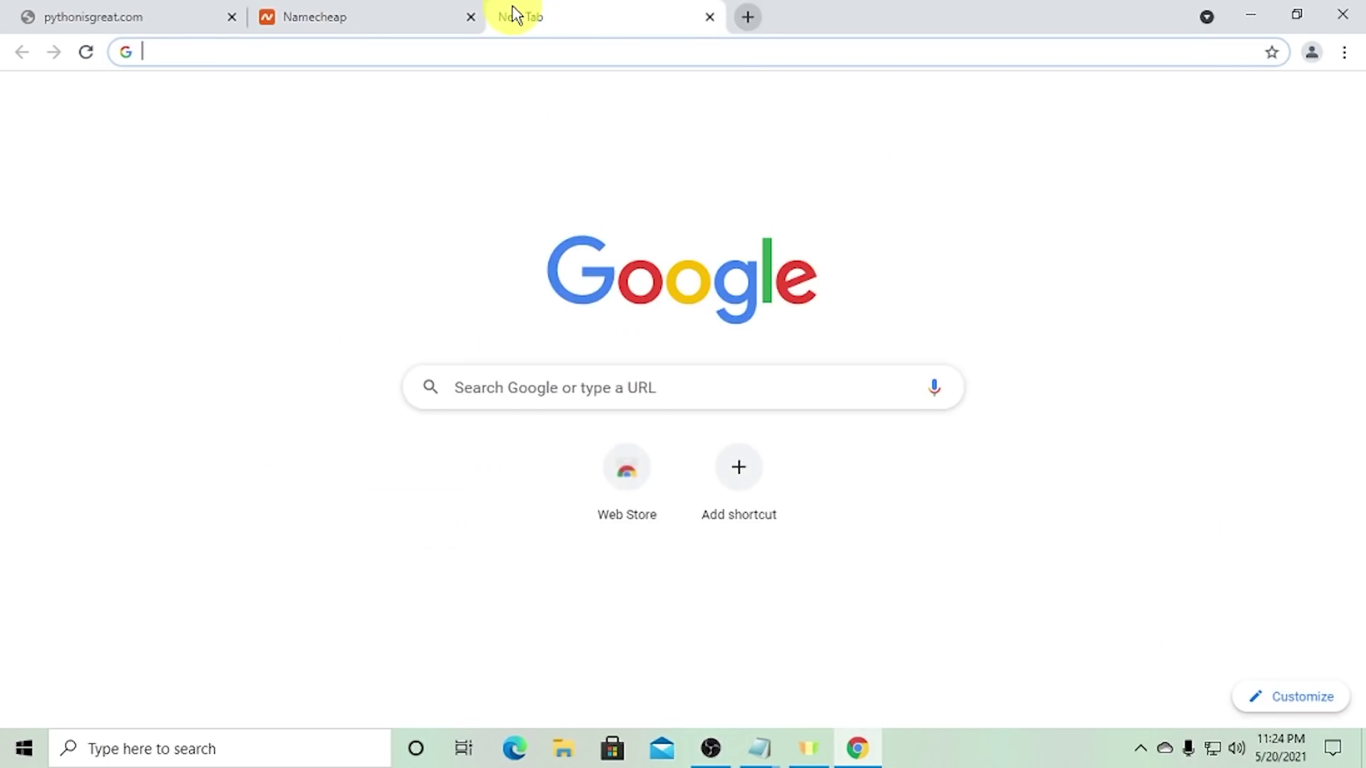
# - Search Google for 'namecheap coupon code' and open the 'Promo Codes and Coupons - Namecheap' result
pyautogui.write('namecheap')
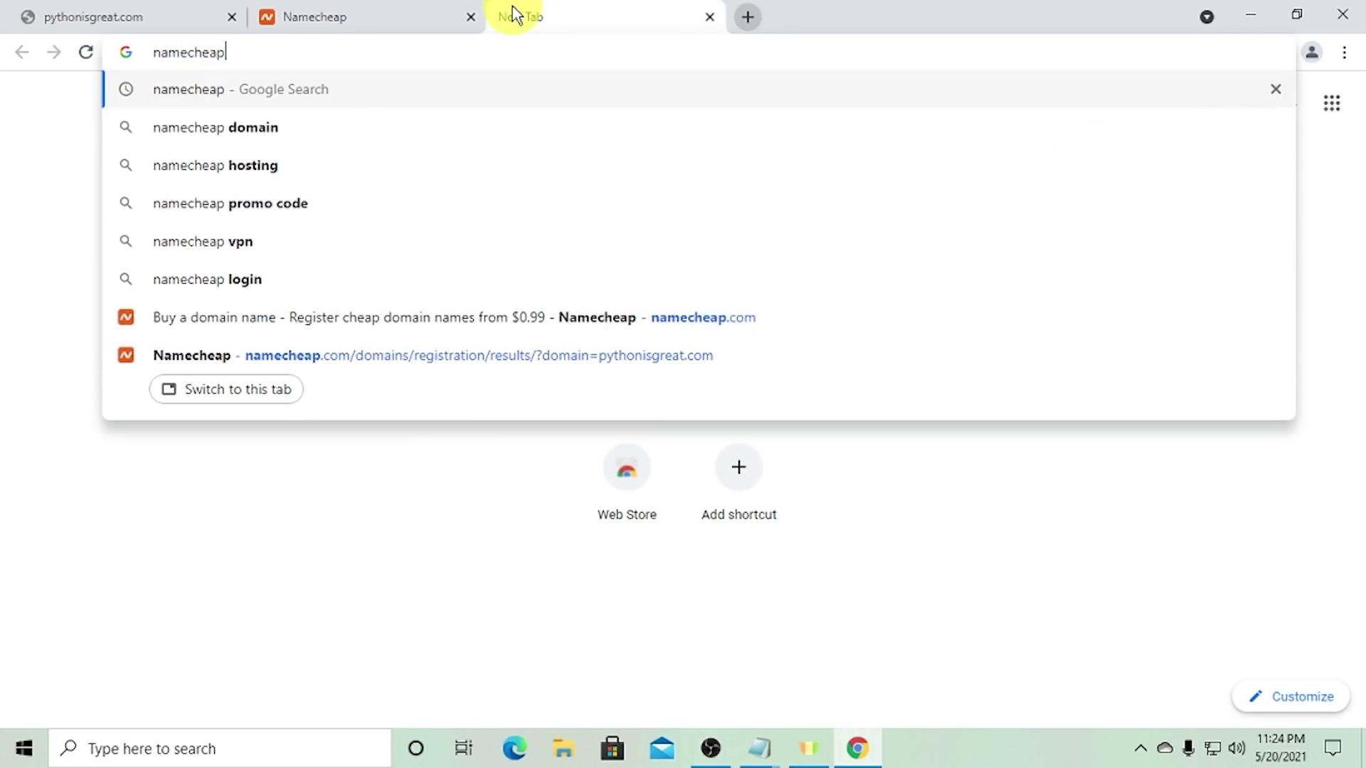
pyautogui.write(' coupon co')
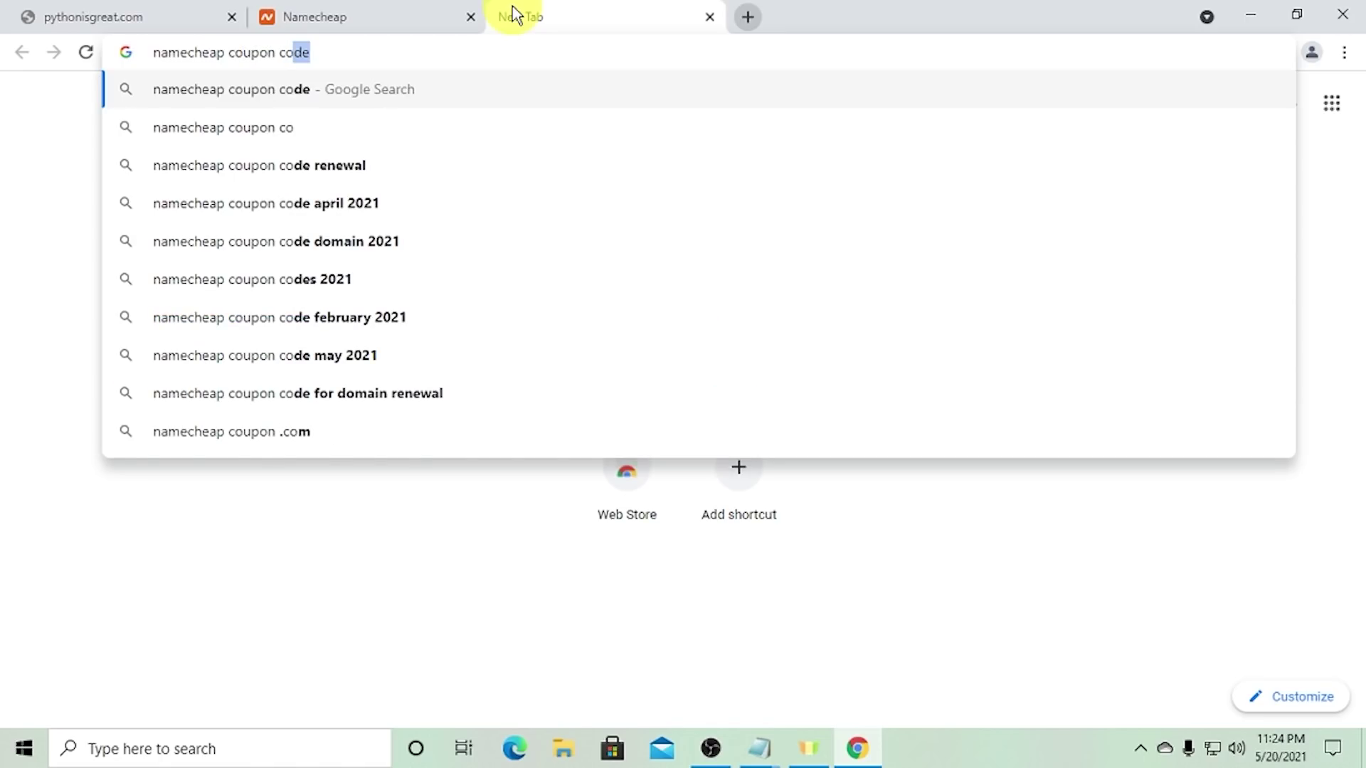
pyautogui.press('Return')
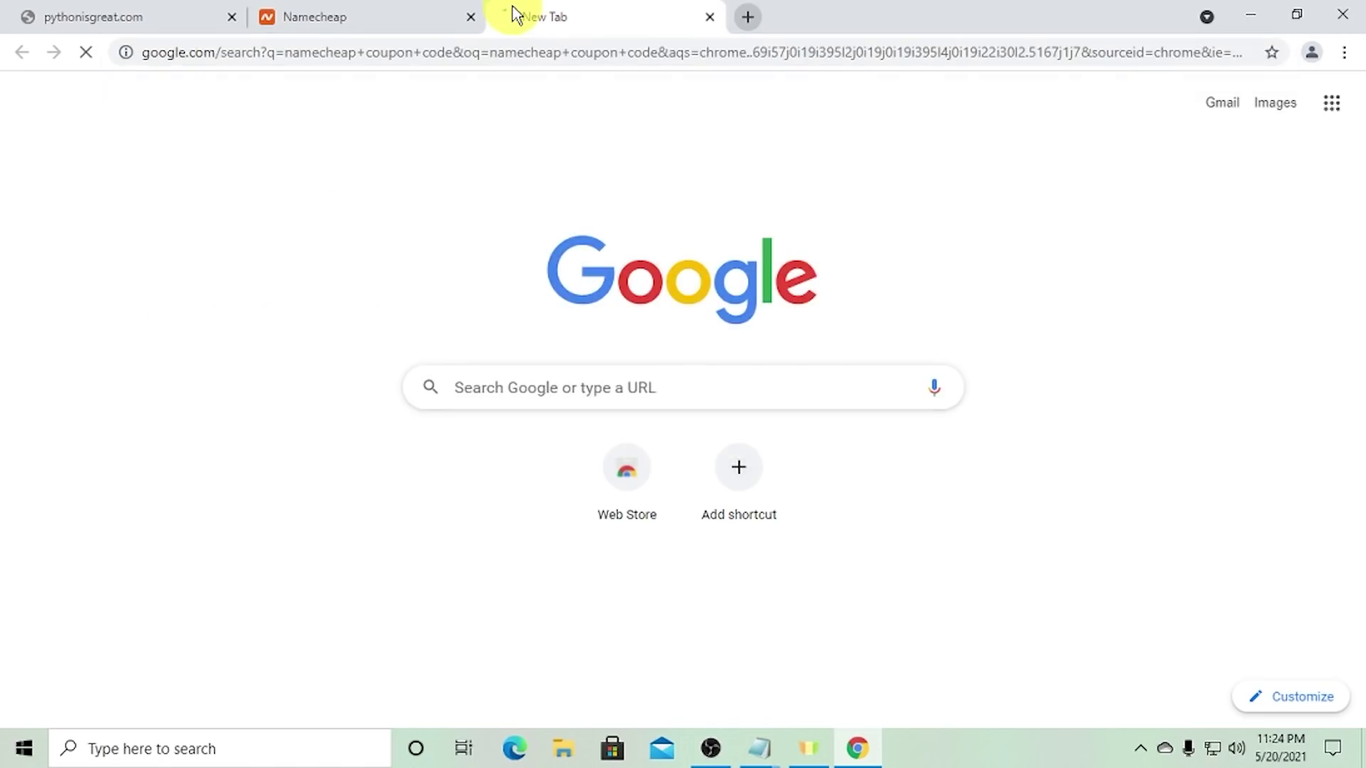
pyautogui.scroll(-3, 409, 256)
pyautogui.scroll(-2, 519, 391)
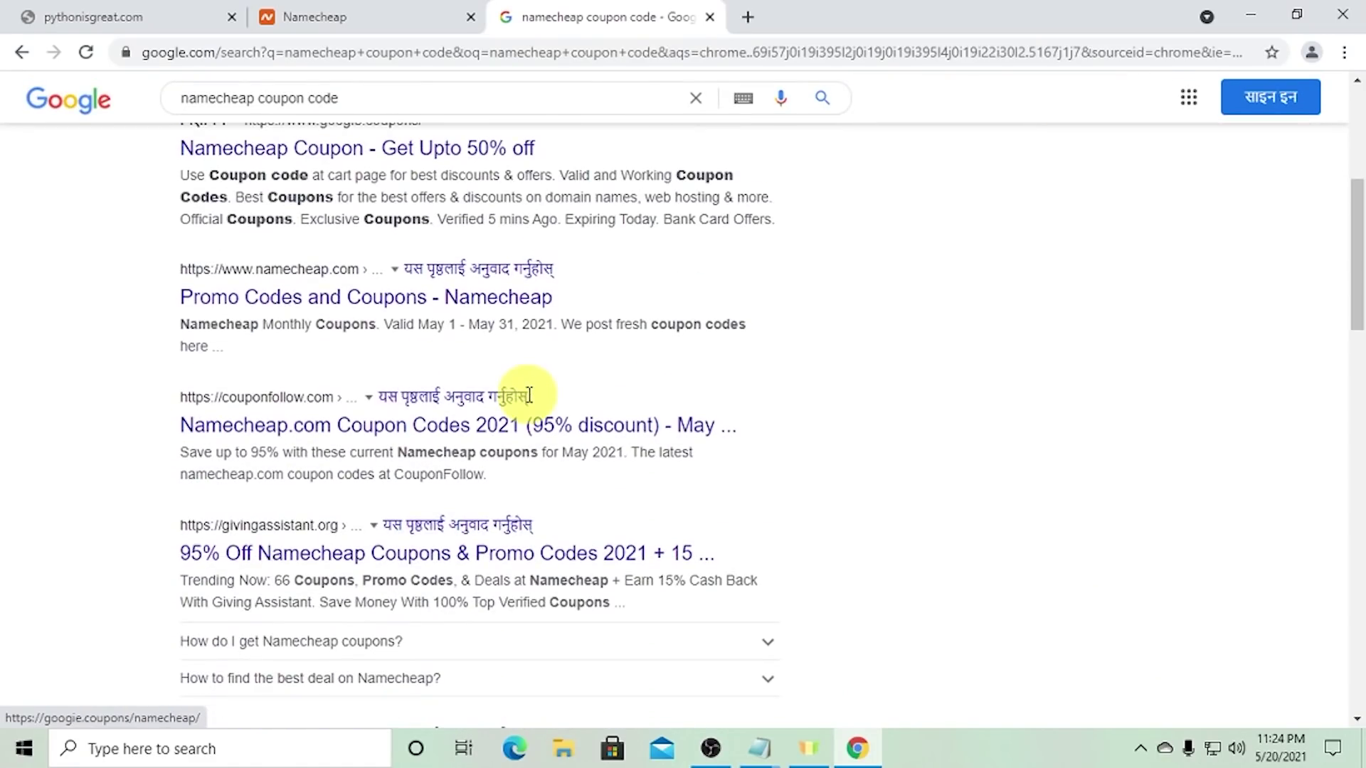
pyautogui.scroll(3, 503, 350)
pyautogui.scroll(-2, 503, 427)
pyautogui.scroll(-2, 507, 448)
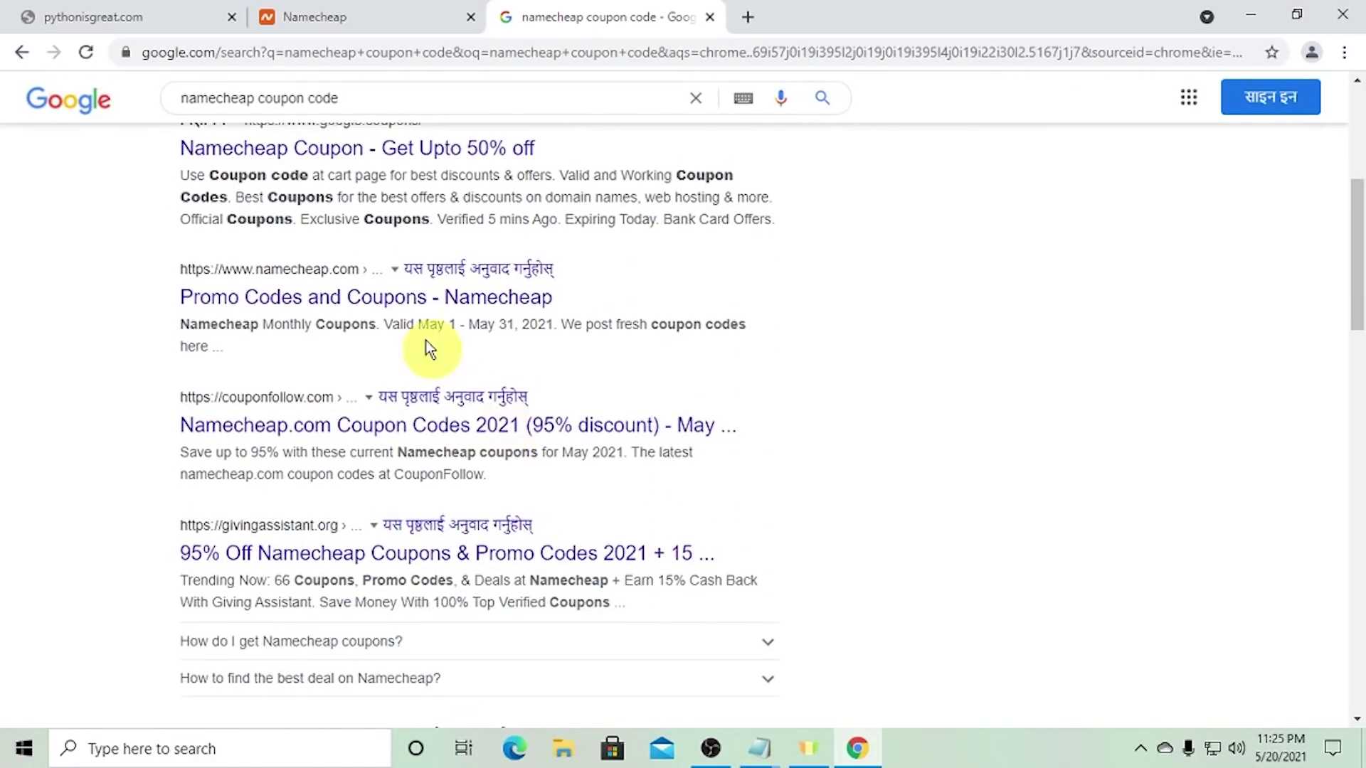
pyautogui.click(415, 299)
# - Copy WPBDAY21 again, add pythonisgreat.com to the cart and proceed to checkout
pyautogui.click(387, 14)
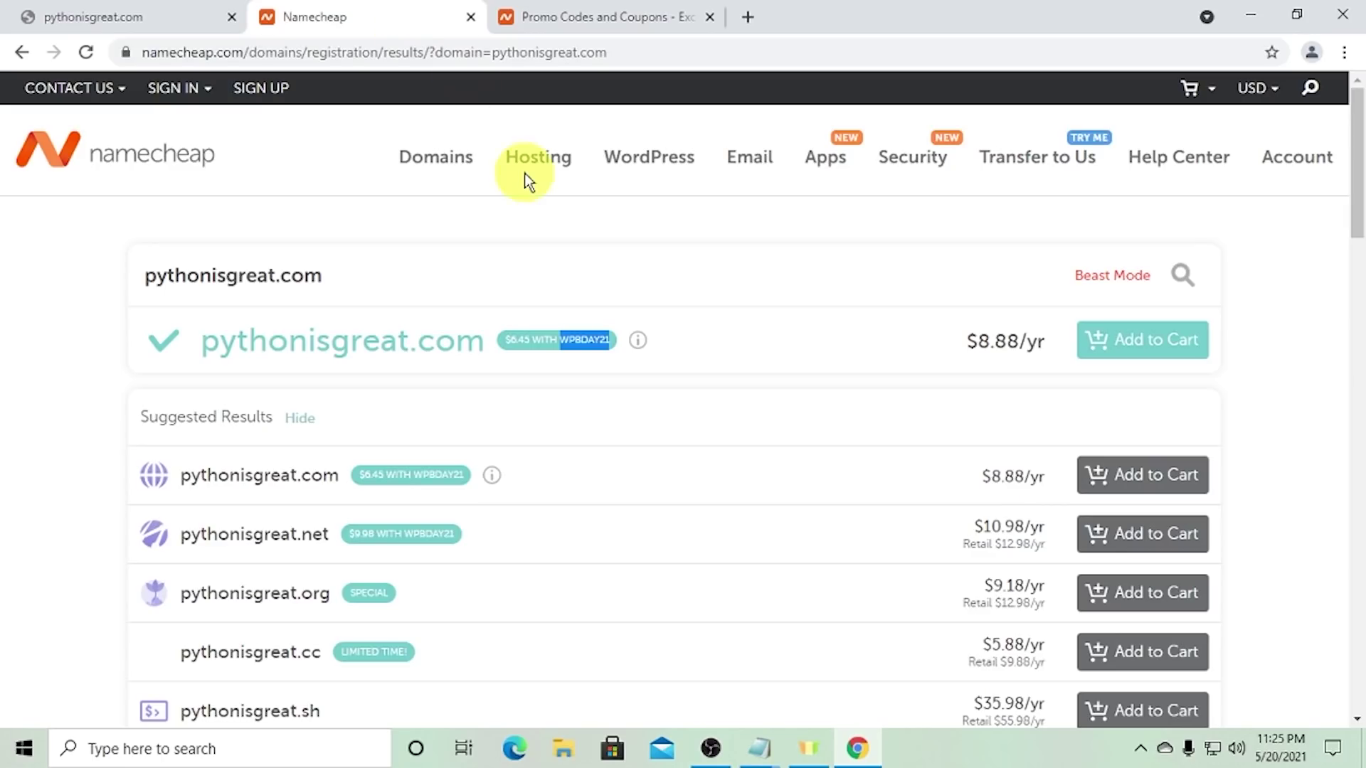
pyautogui.rightClick(580, 342)
pyautogui.click(590, 352)
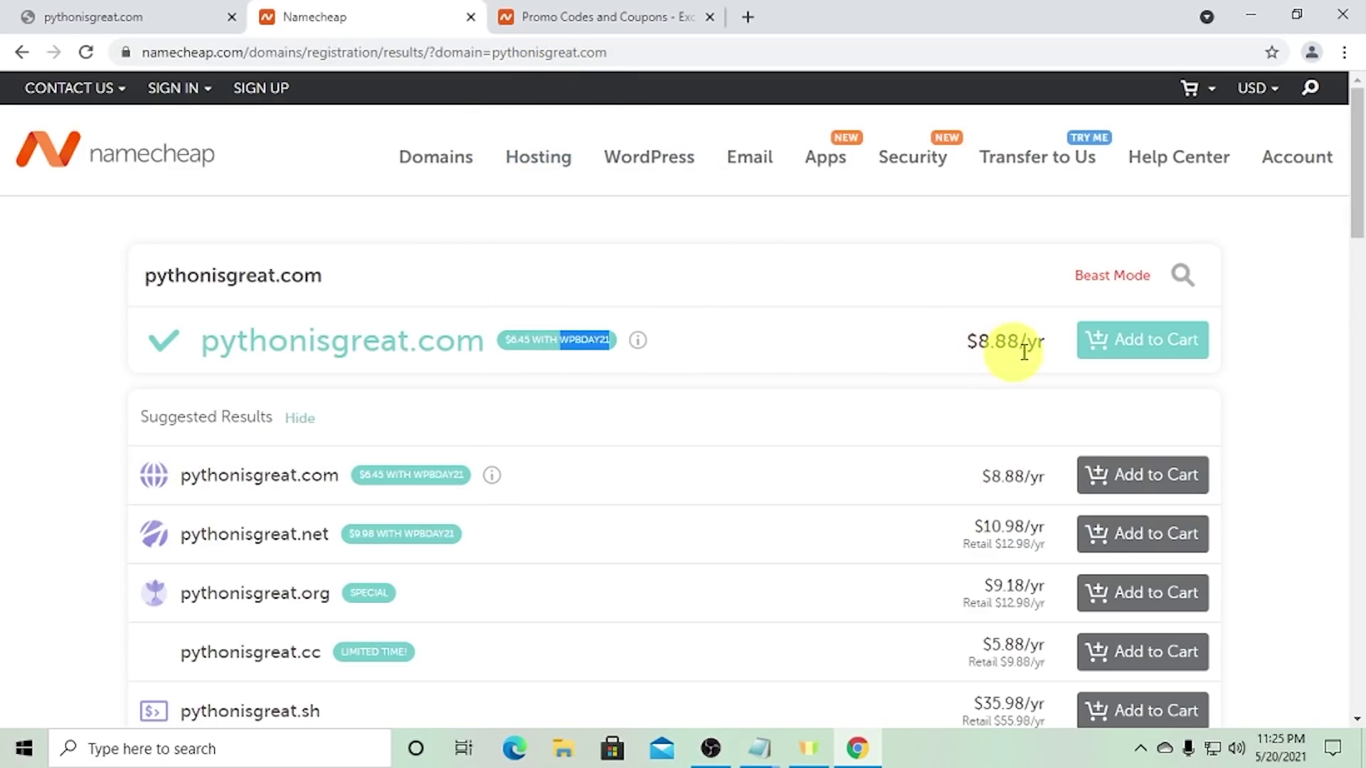
pyautogui.click(1117, 347)
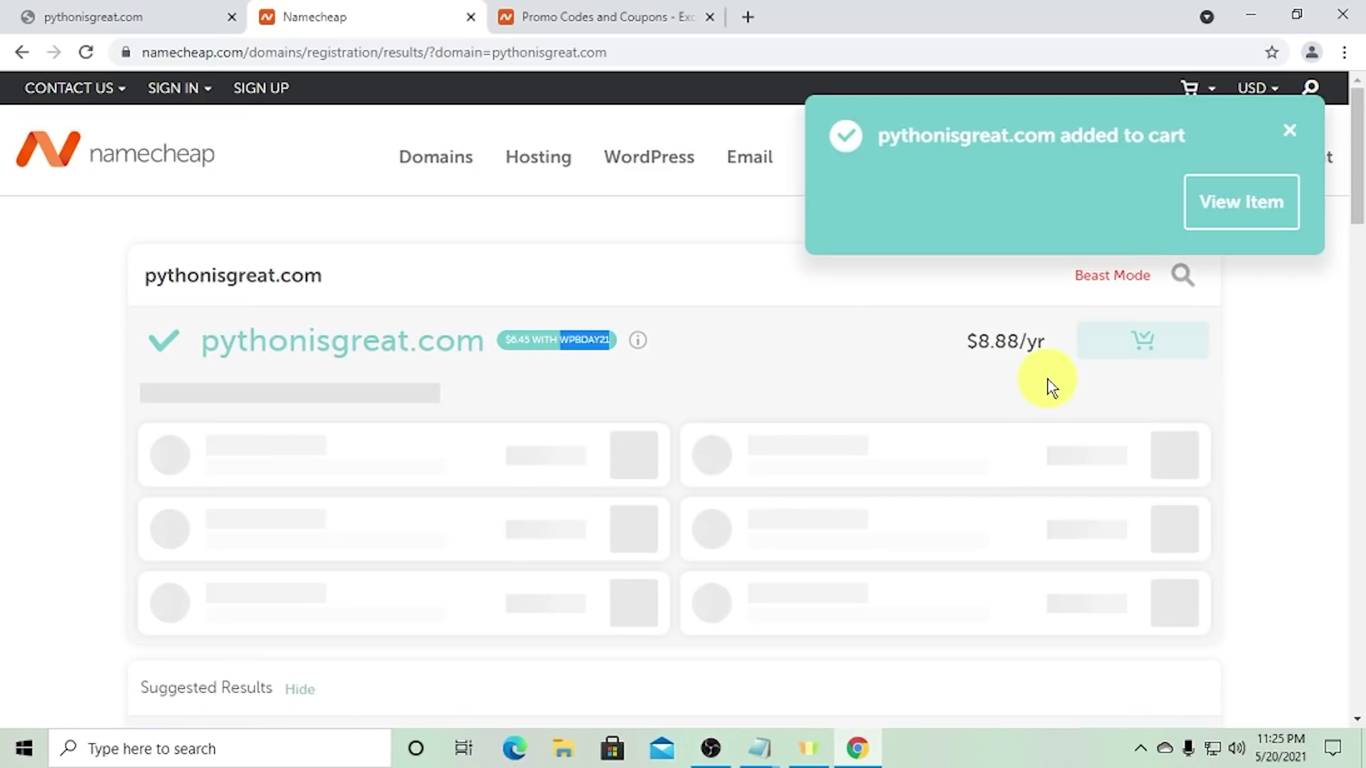
pyautogui.click(1247, 208)
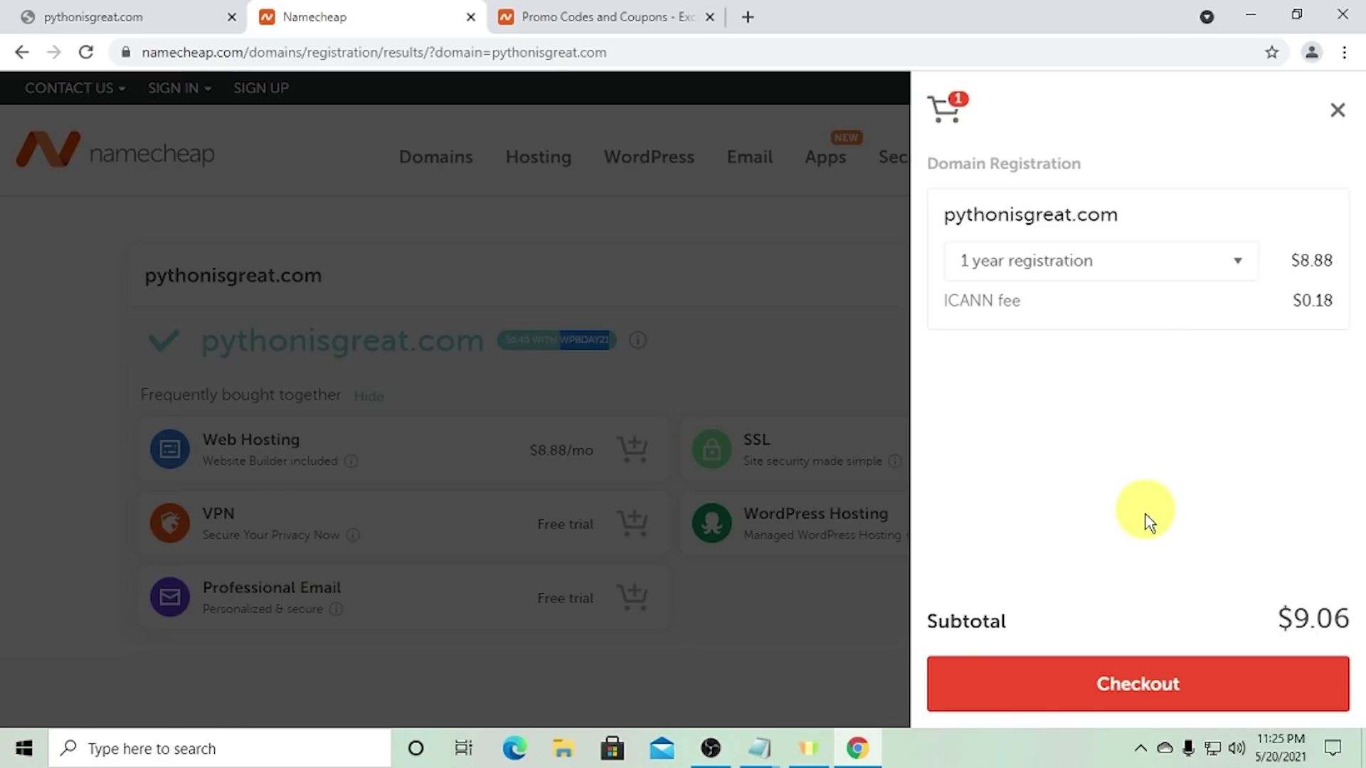
pyautogui.click(1126, 683)
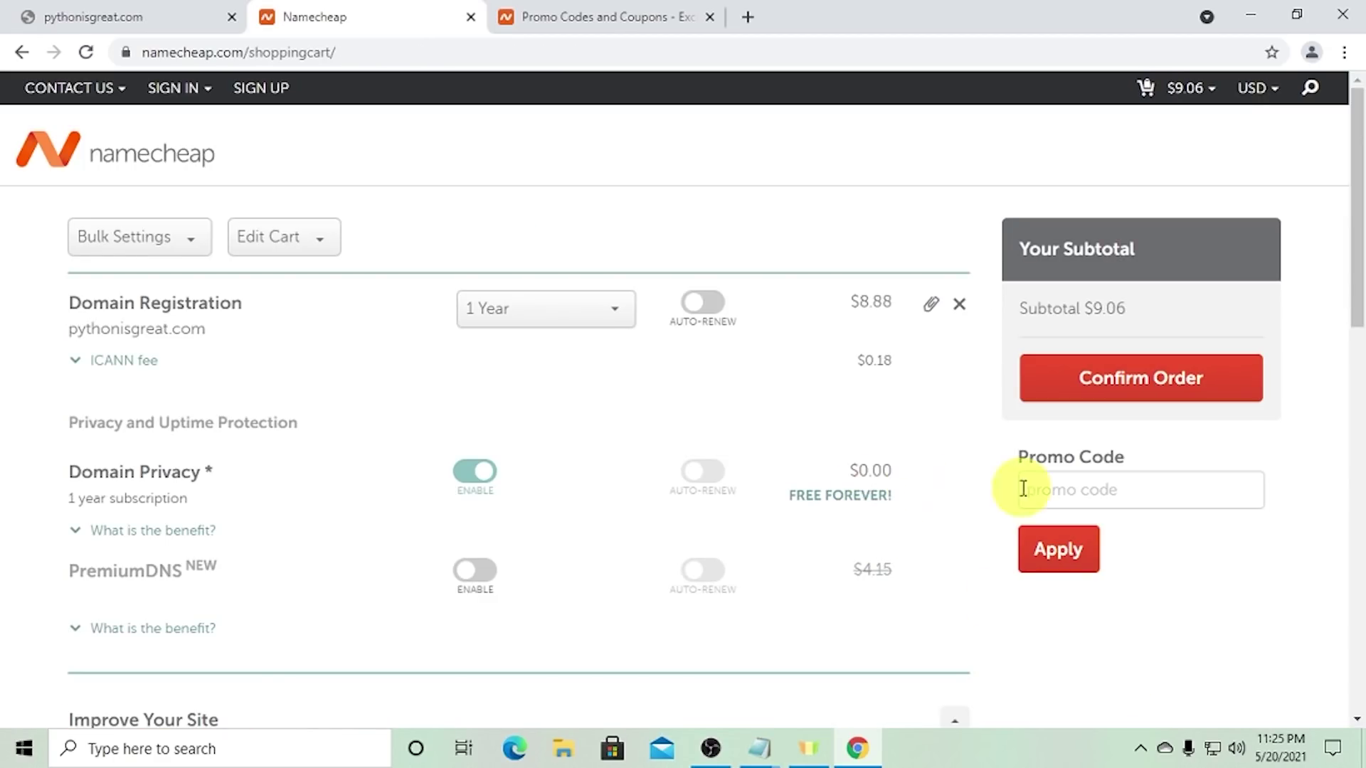
# - Apply WPBDAY21 as the promo code, then follow the error's 'create a free account' link
pyautogui.click(1138, 497)
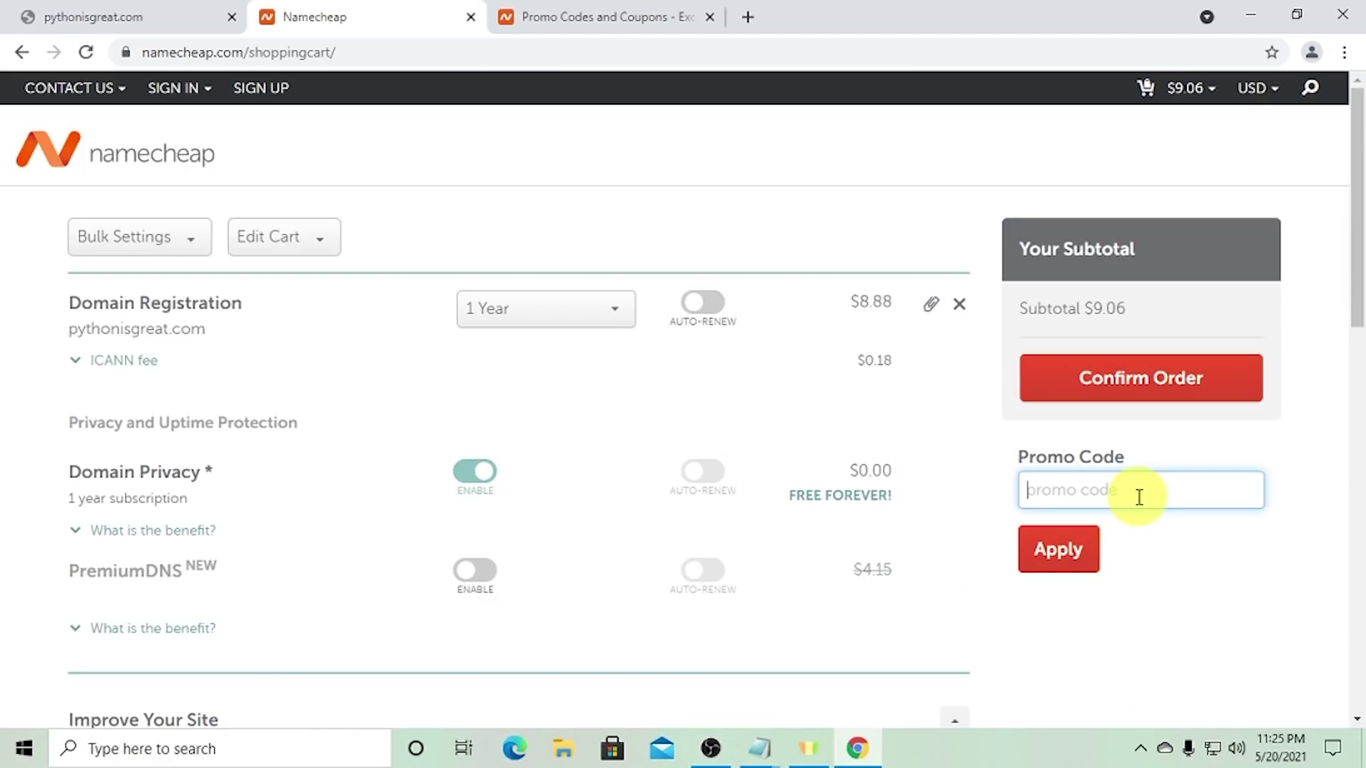
pyautogui.hotkey('ctrl', 'v')
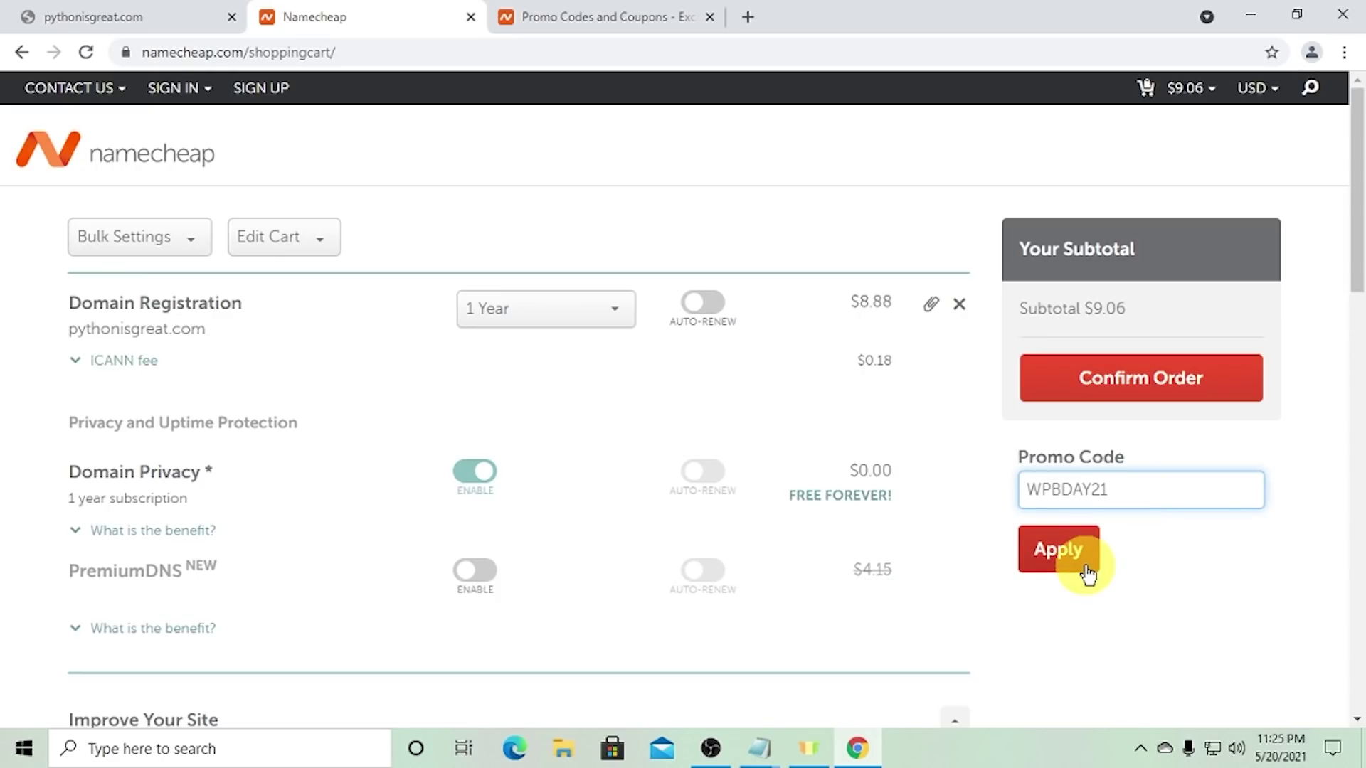
pyautogui.click(1077, 562)
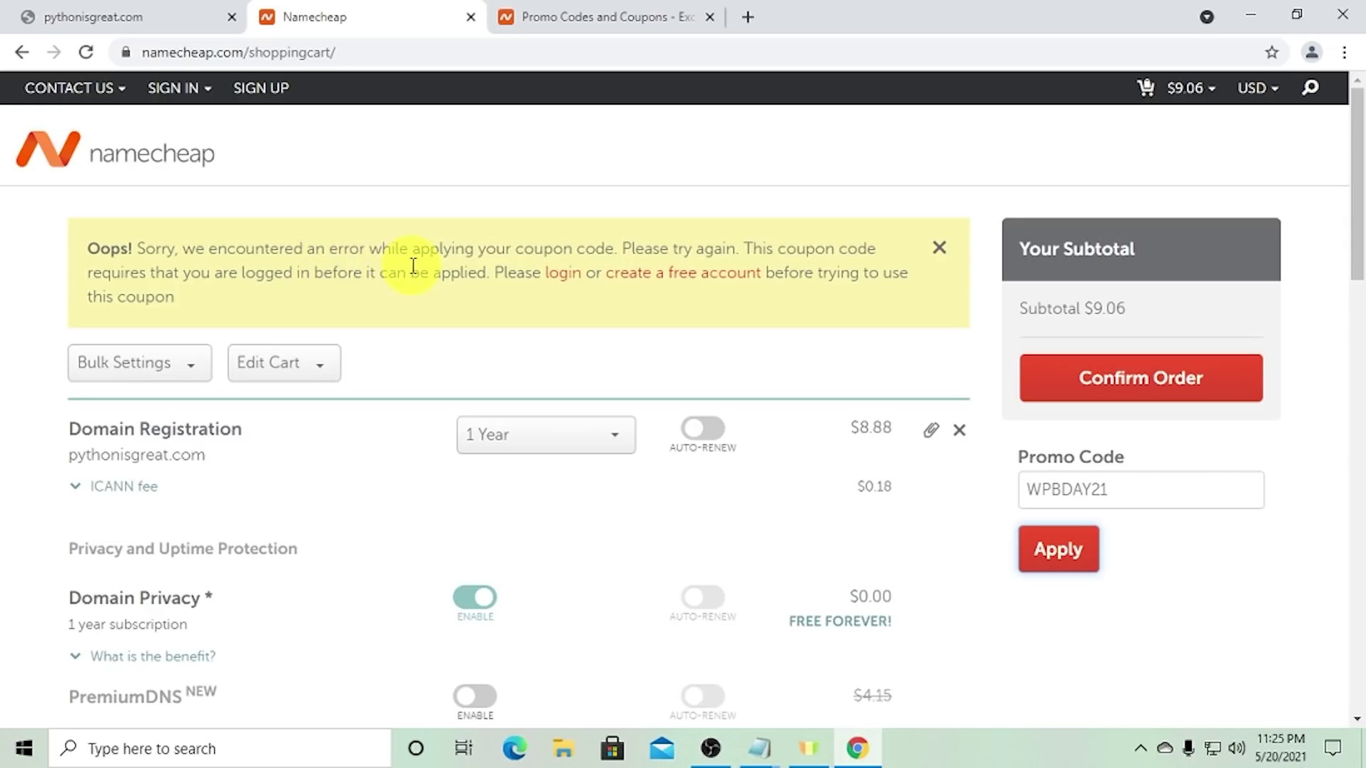
pyautogui.moveTo(205, 250); pyautogui.dragTo(573, 249)
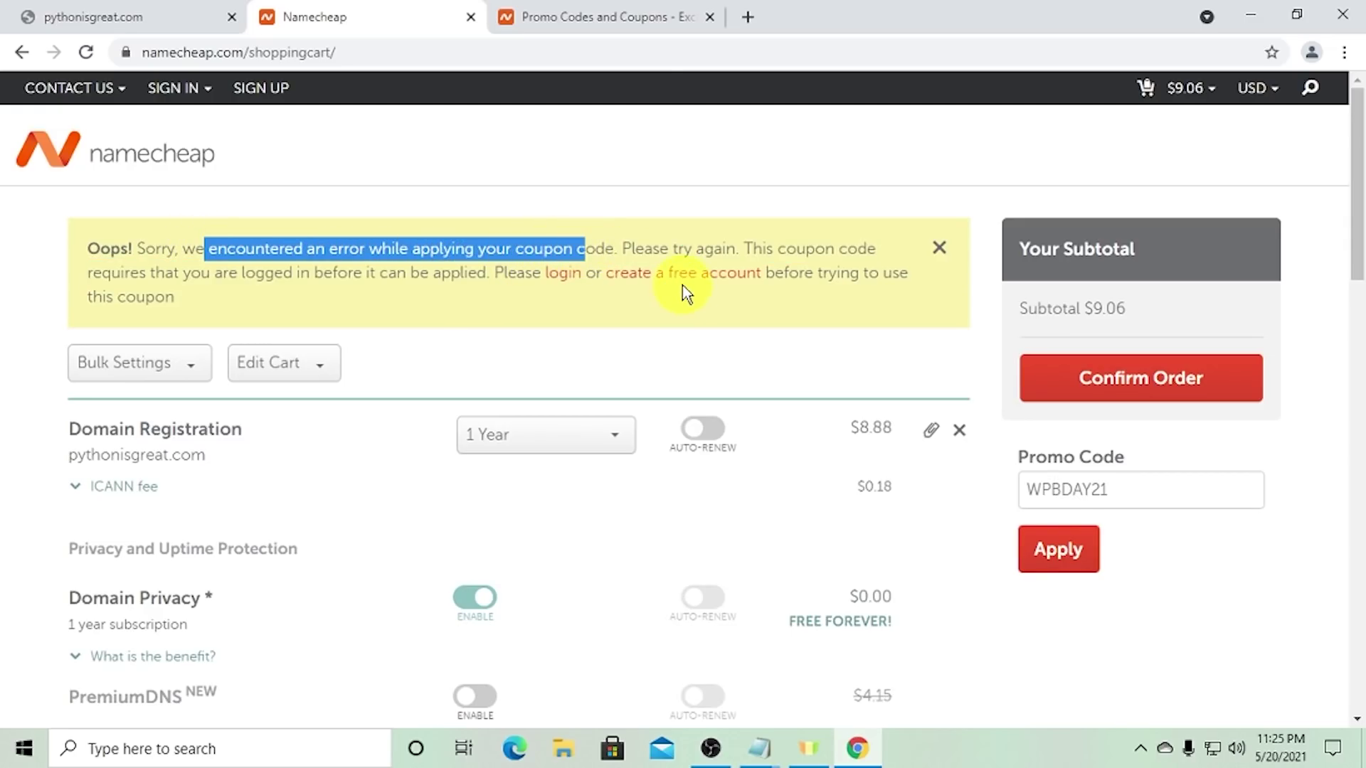
pyautogui.click(660, 283)
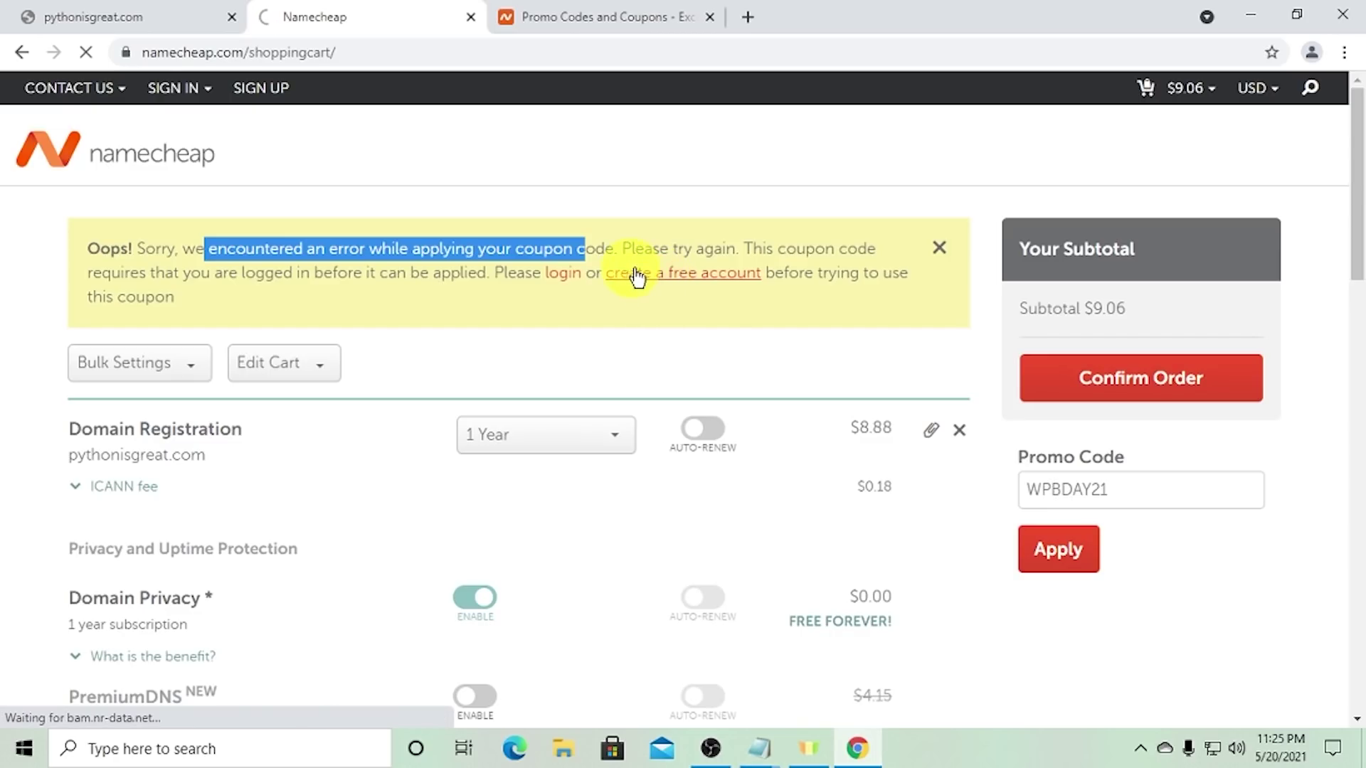
pyautogui.scroll(-1, 714, 340)
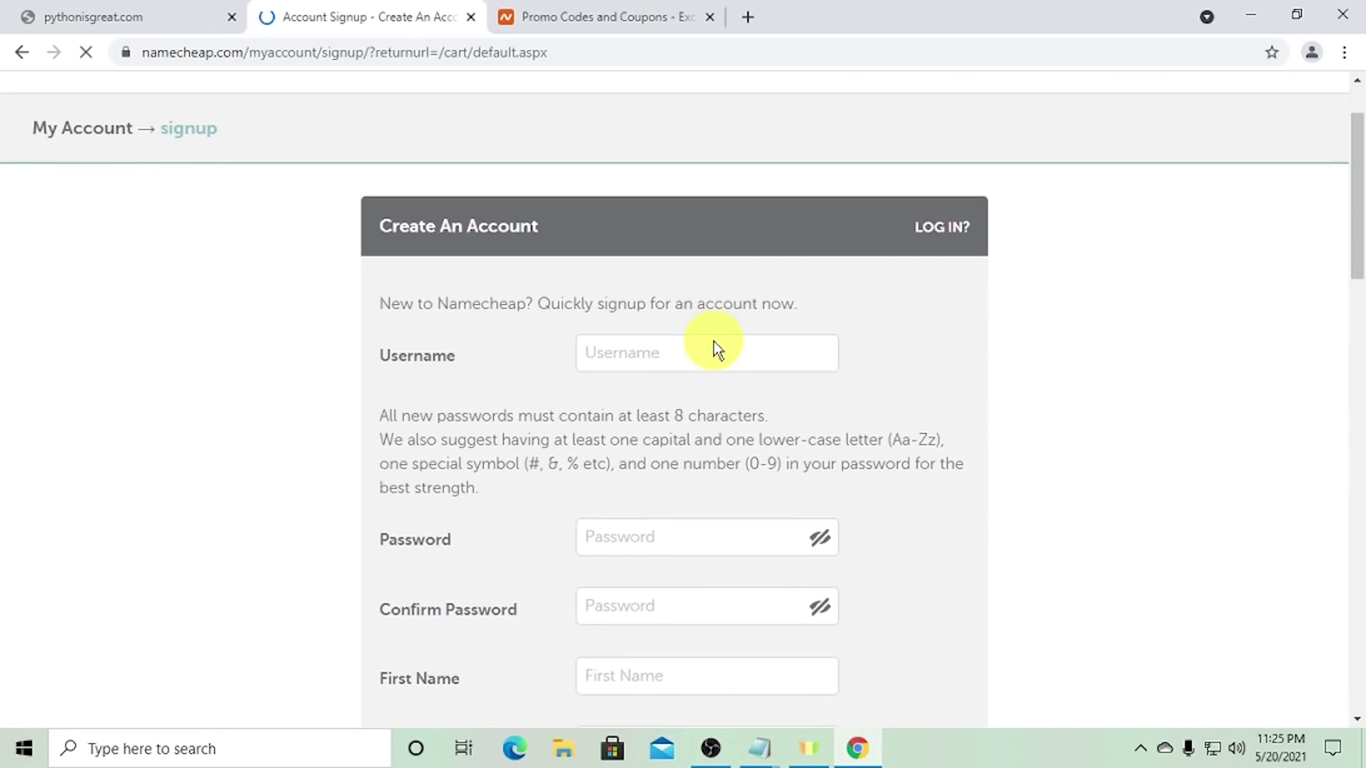
# - Register with a username, password, first and last name and e-mail, then decline saving the password
pyautogui.click(661, 347)
pyautogui.write('virtualbrp')
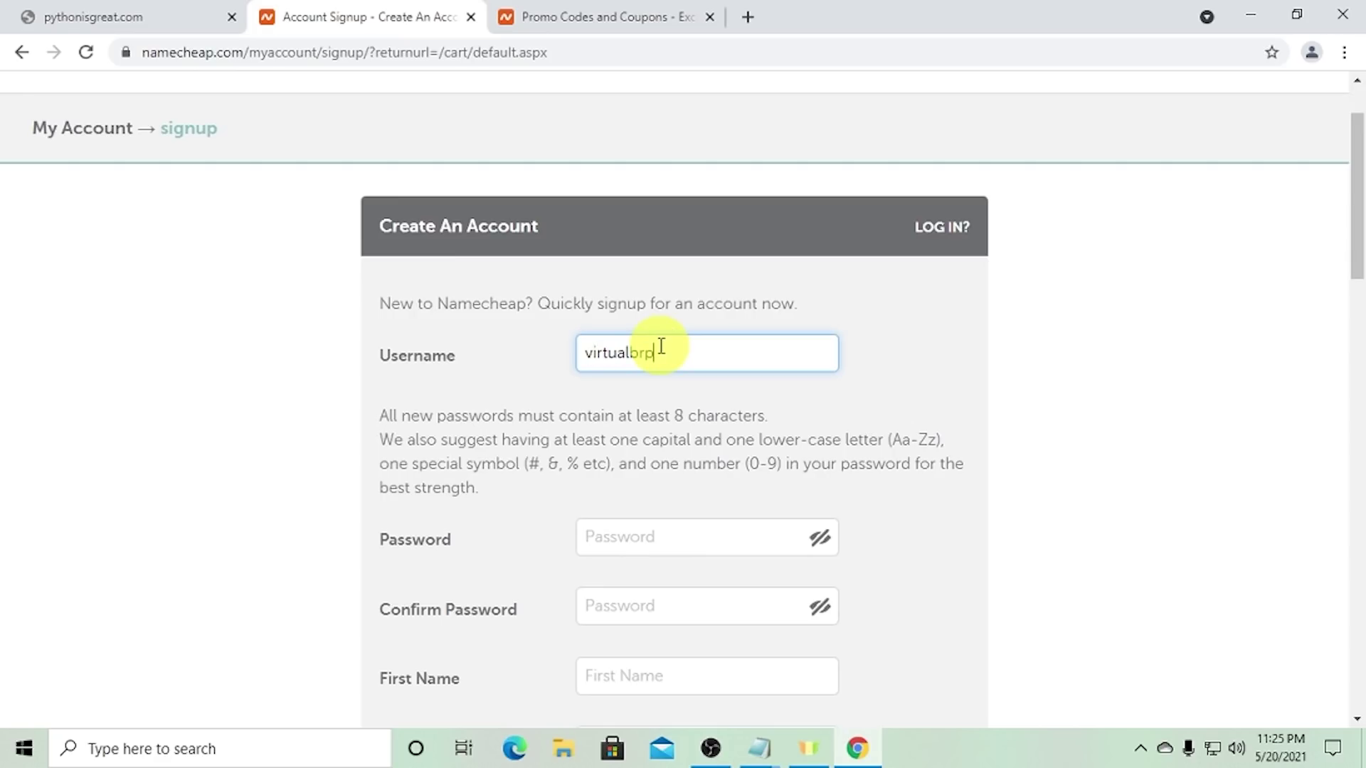
pyautogui.press('Tab')
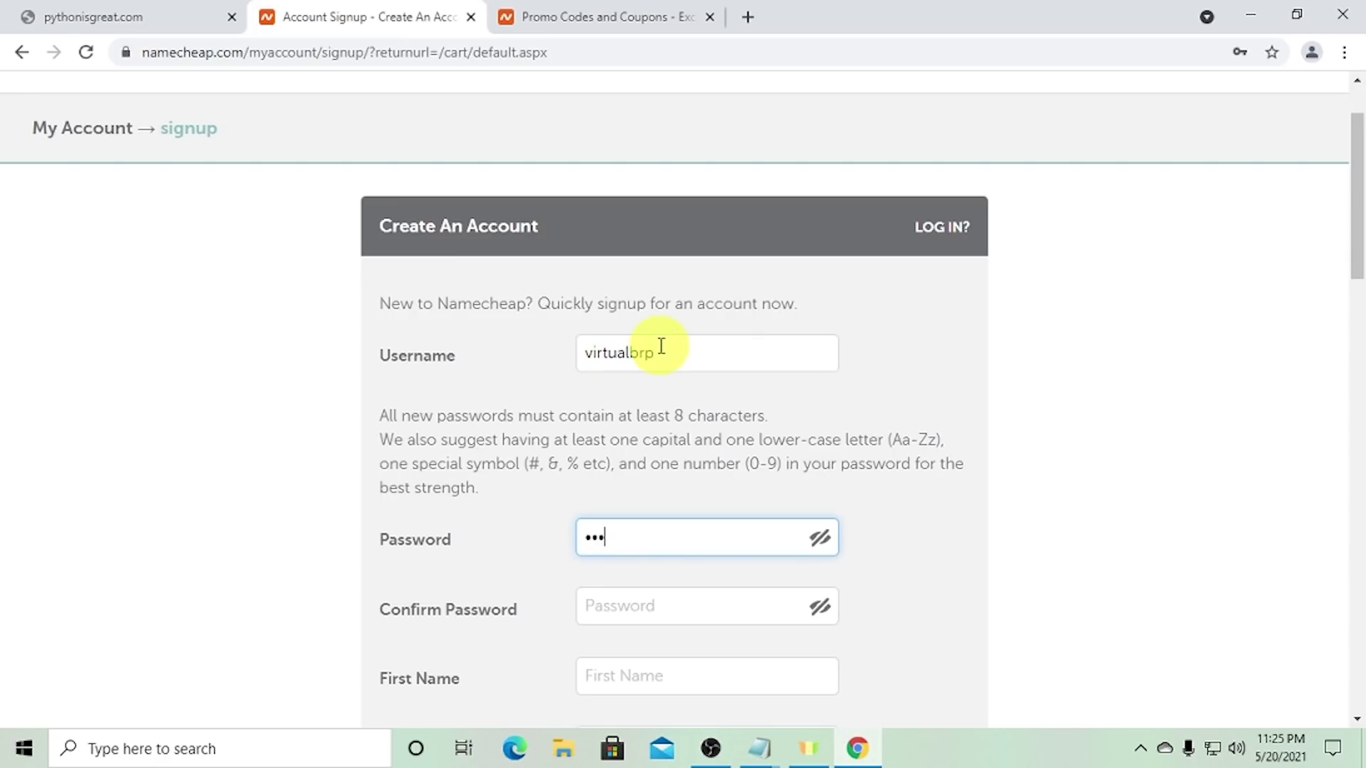
pyautogui.press('Tab')
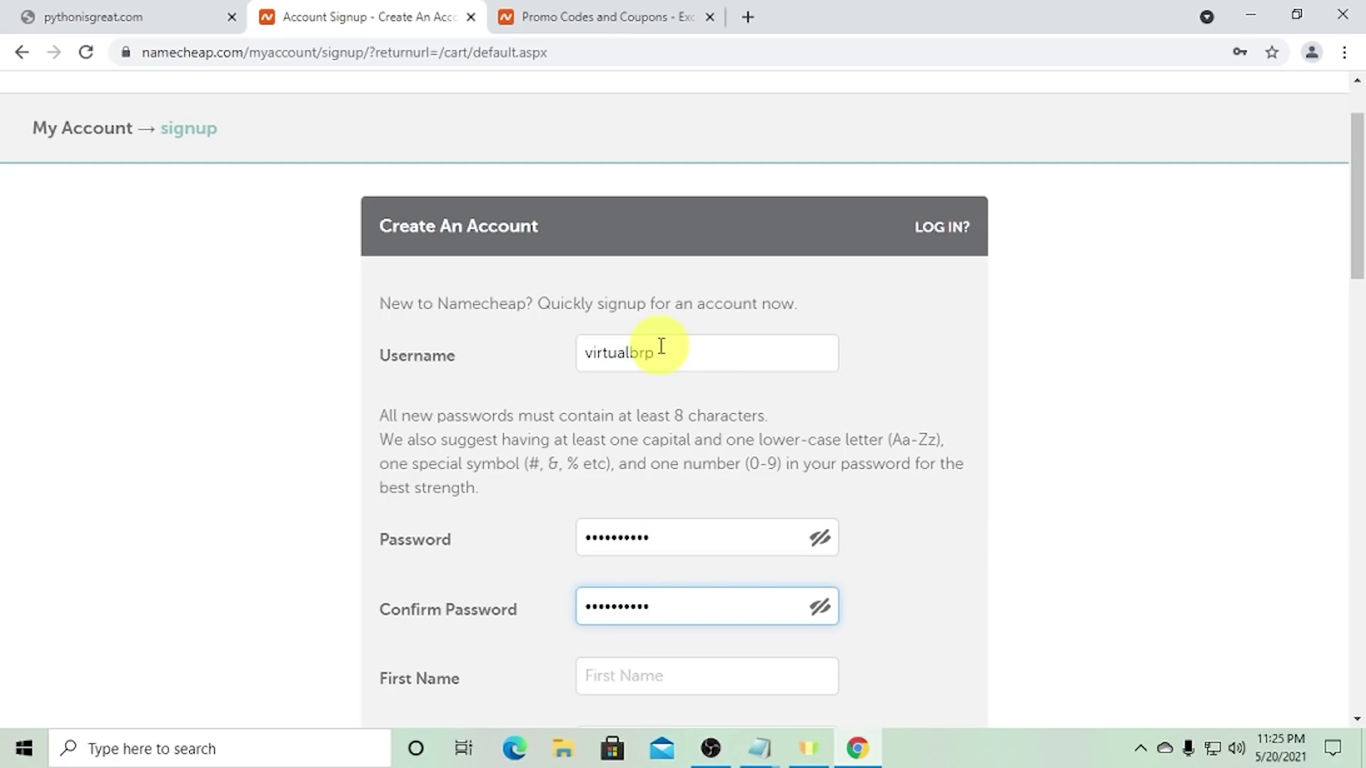
pyautogui.press('Tab')
pyautogui.scroll(-5, 825, 406)
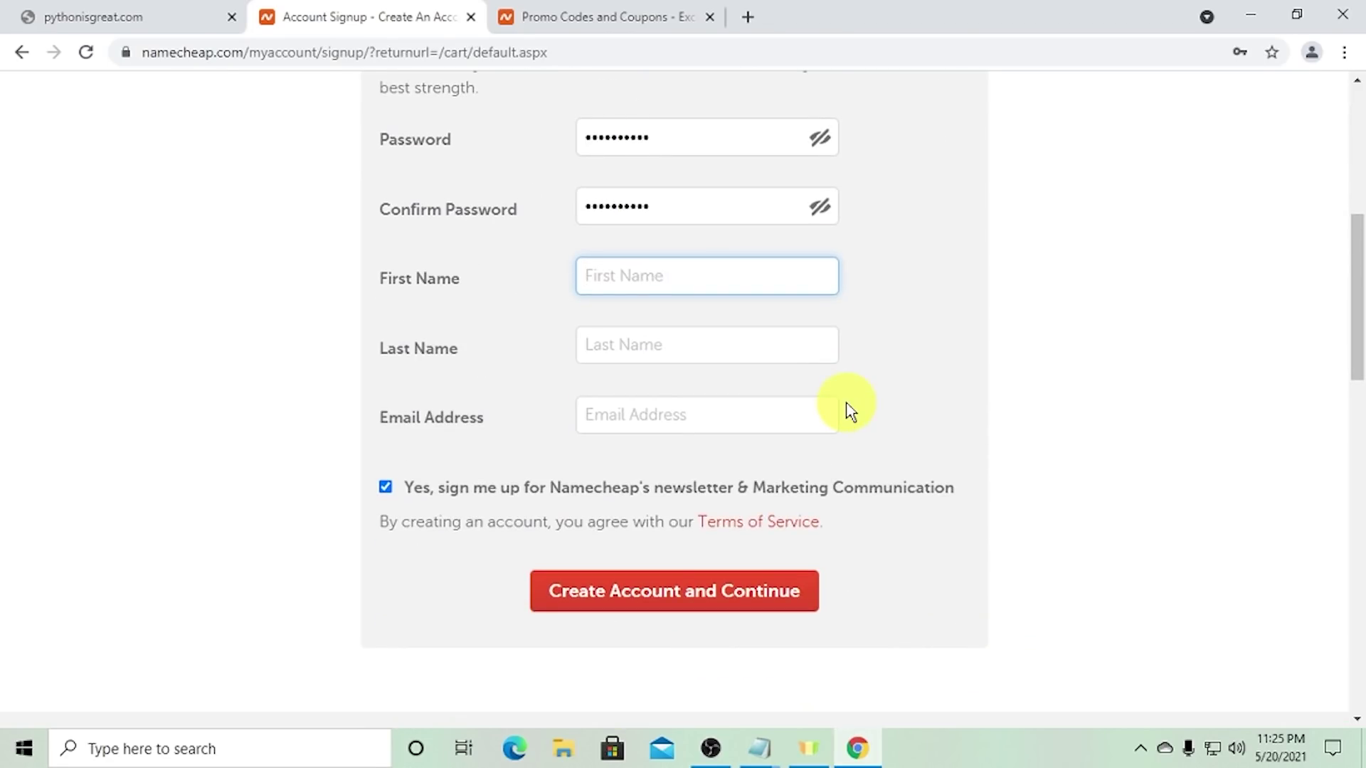
pyautogui.write('Bishworaj')
pyautogui.press('Tab')
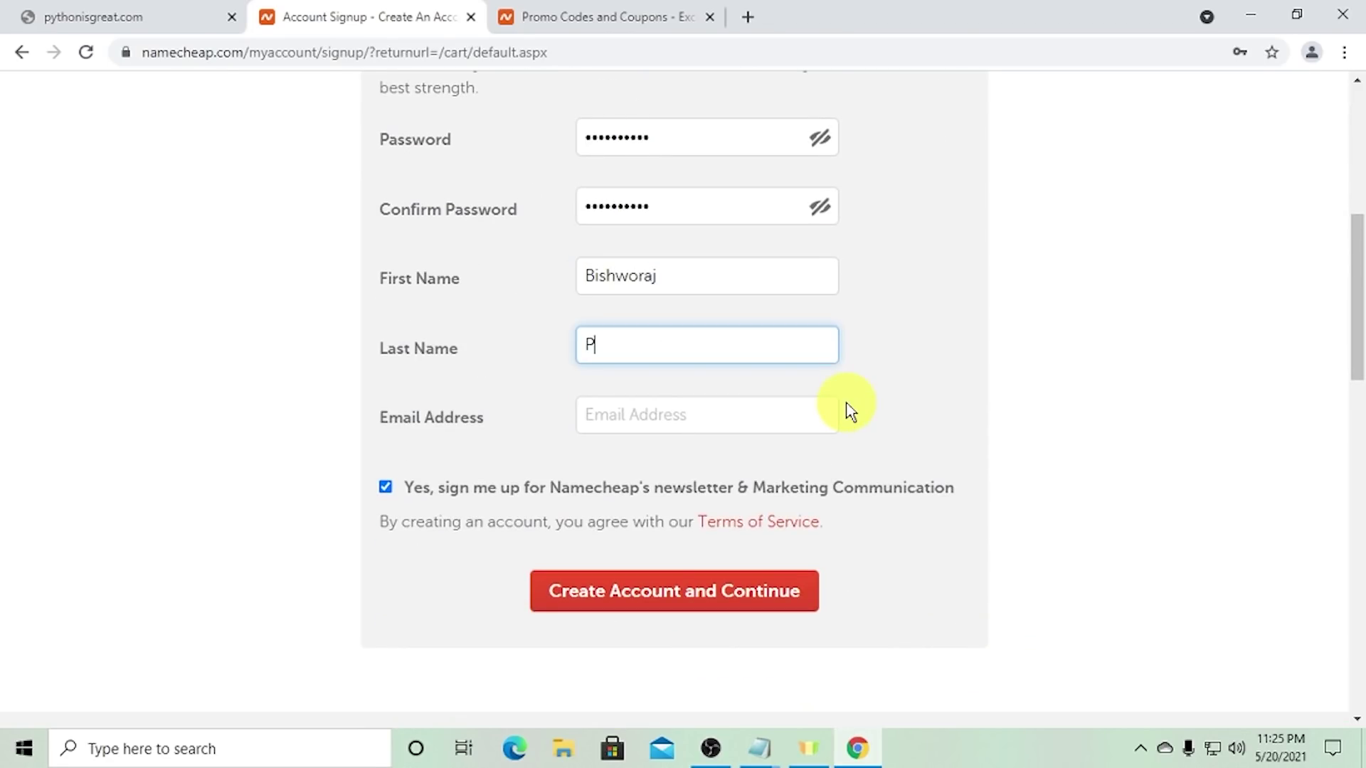
pyautogui.press('Tab')
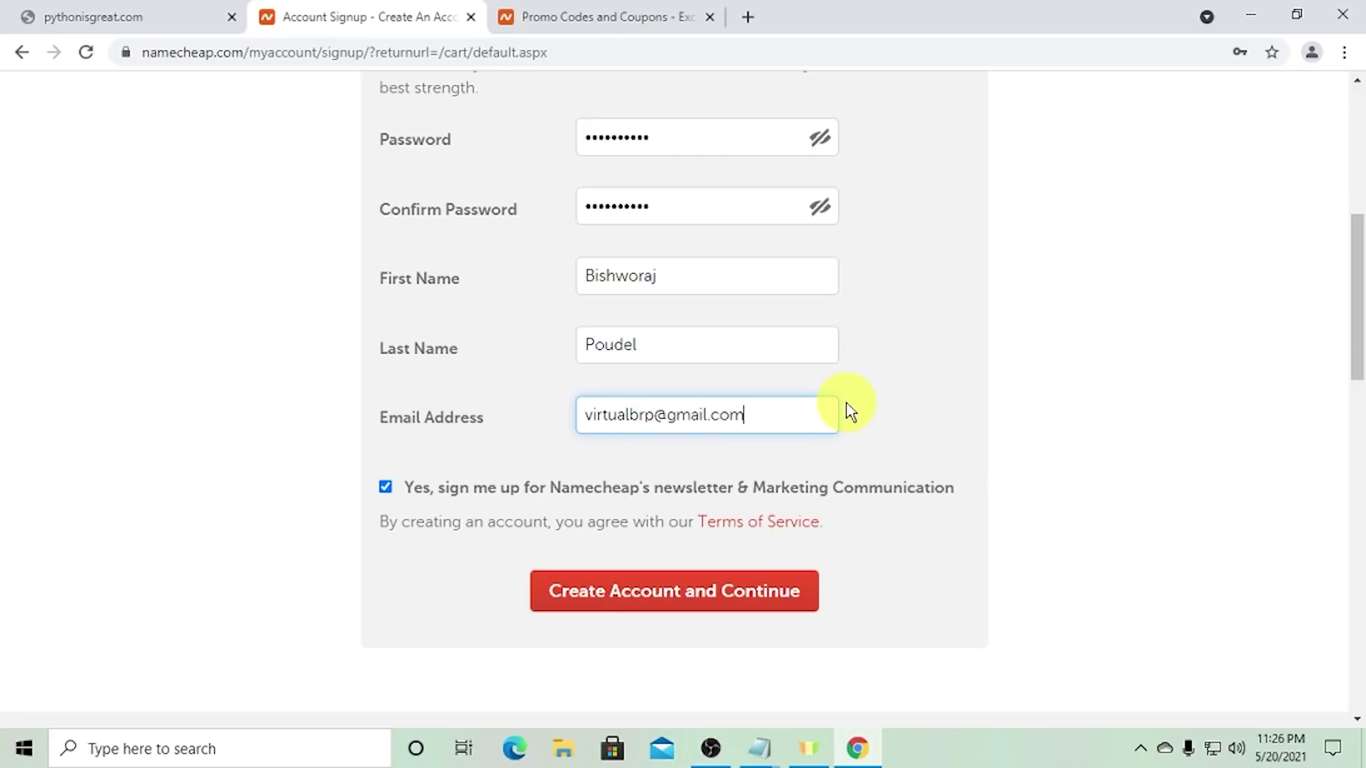
pyautogui.click(717, 605)
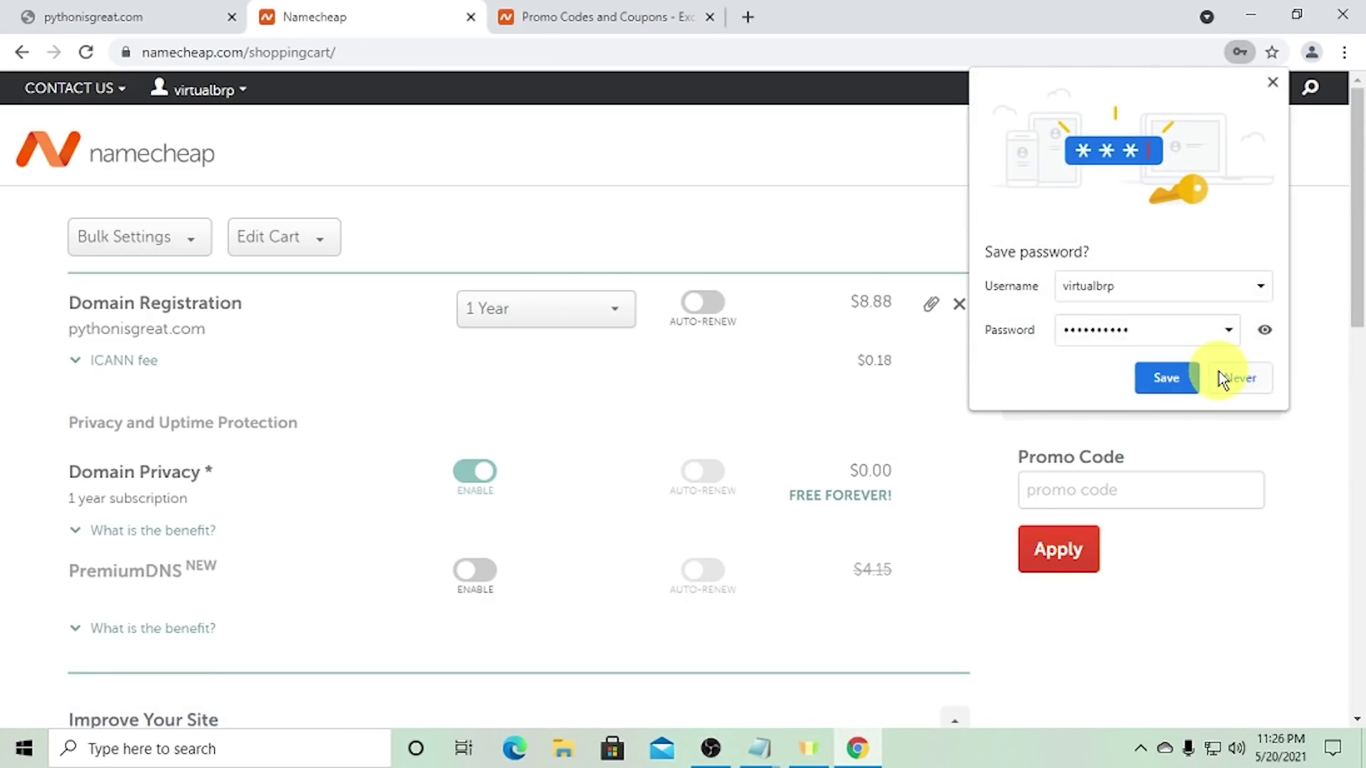
pyautogui.click(1170, 377)
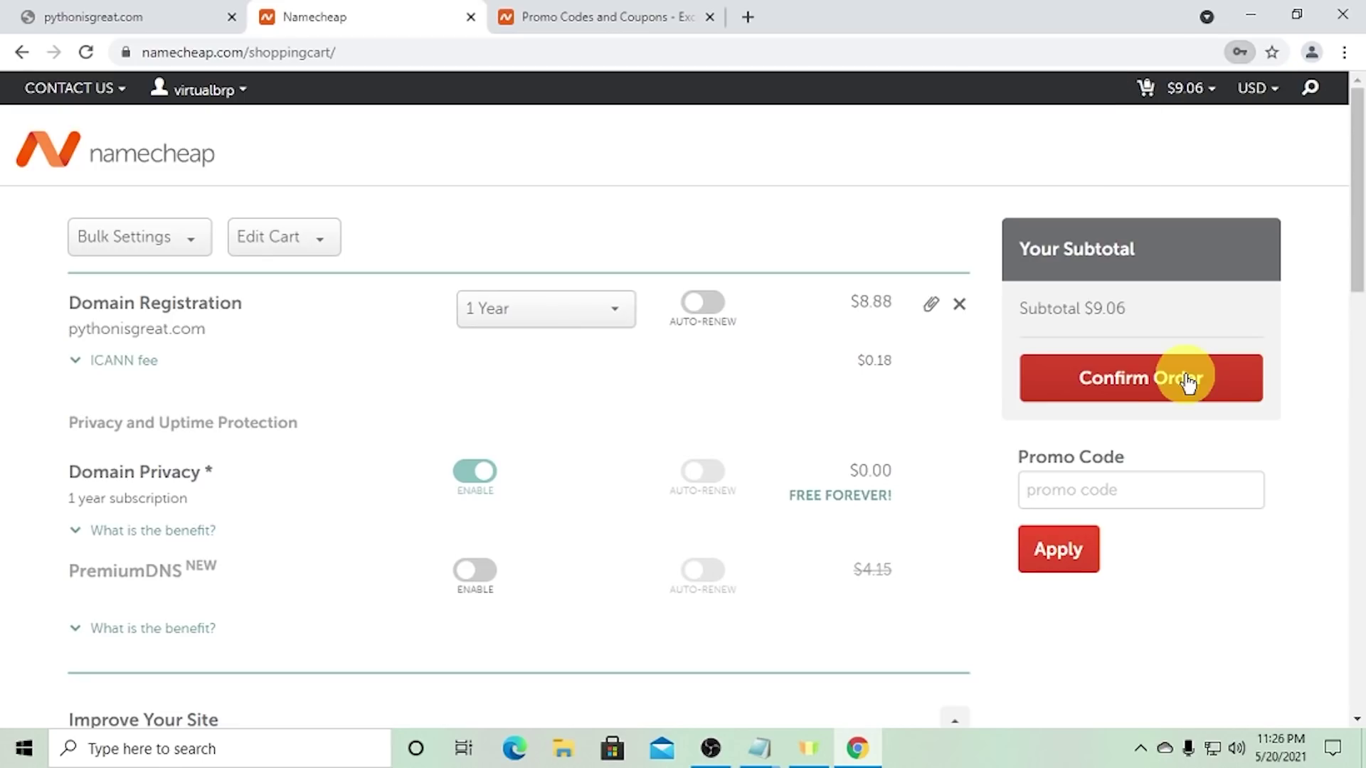
# - Sign in to Gmail in a new tab with the account name and password
pyautogui.click(742, 19)
pyautogui.write('gm')
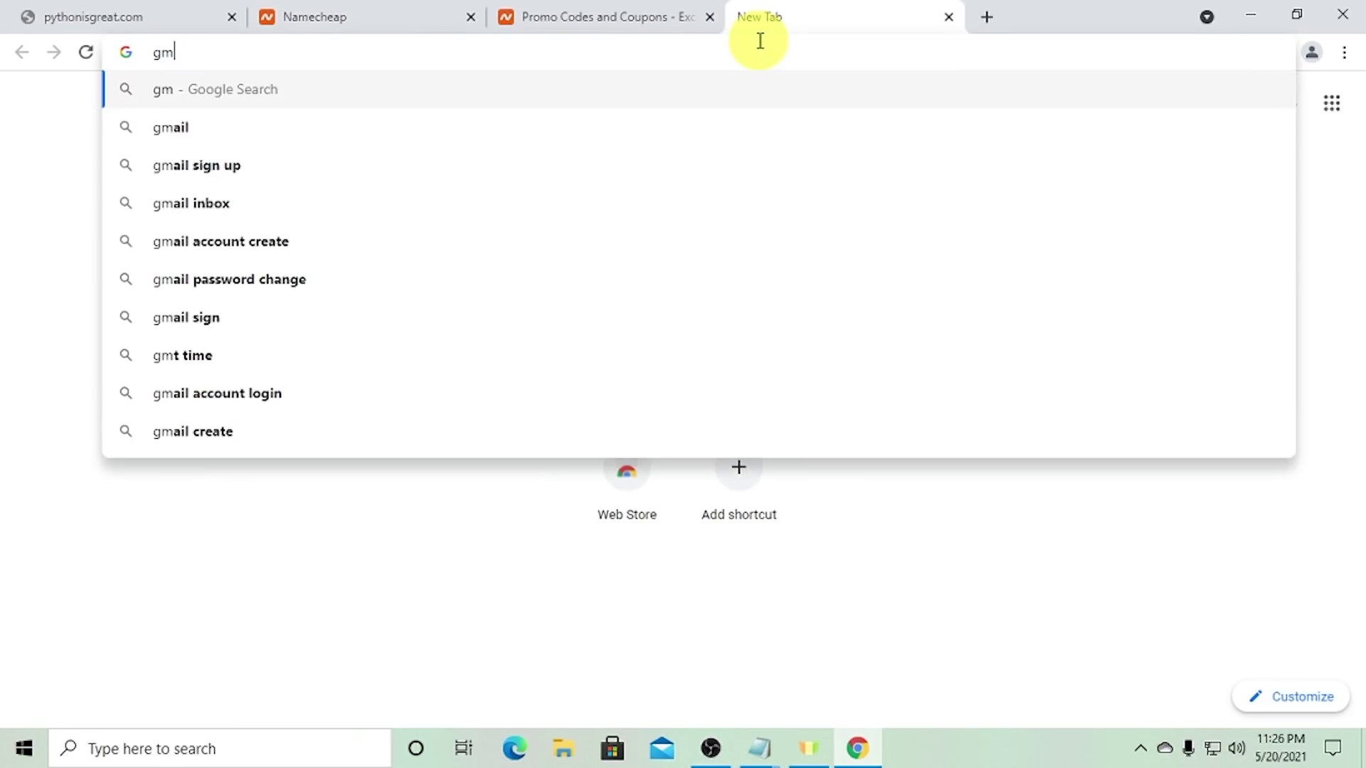
pyautogui.write('ail')
pyautogui.press('Return')
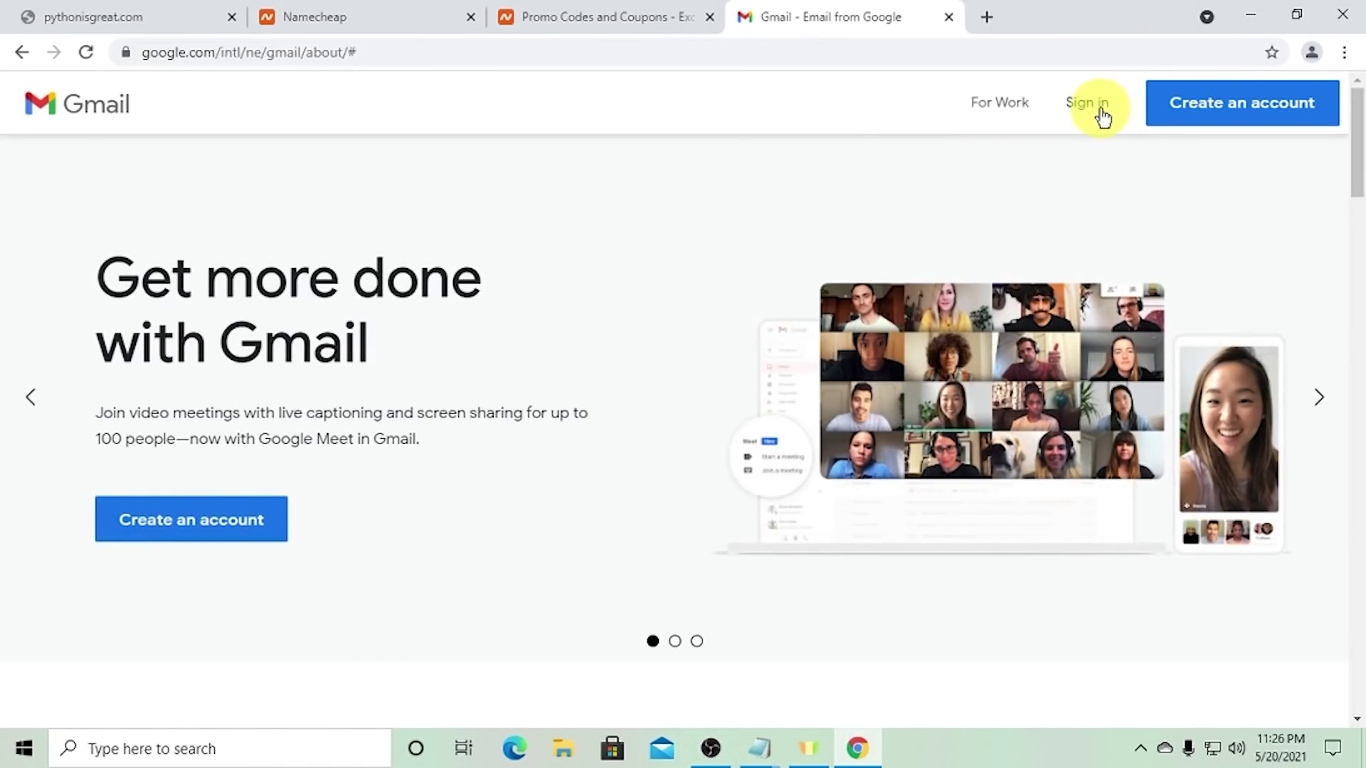
pyautogui.click(1103, 116)
pyautogui.click(871, 16)
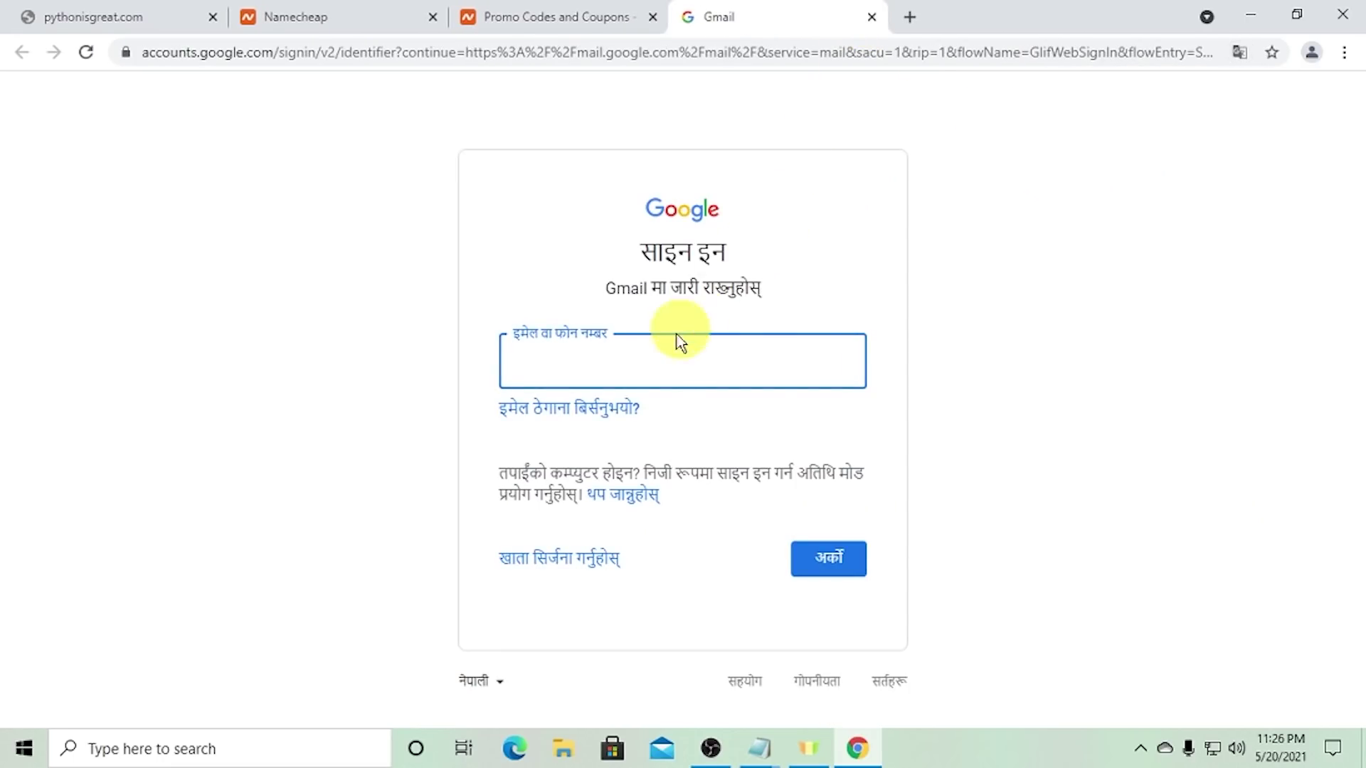
pyautogui.write('vi')
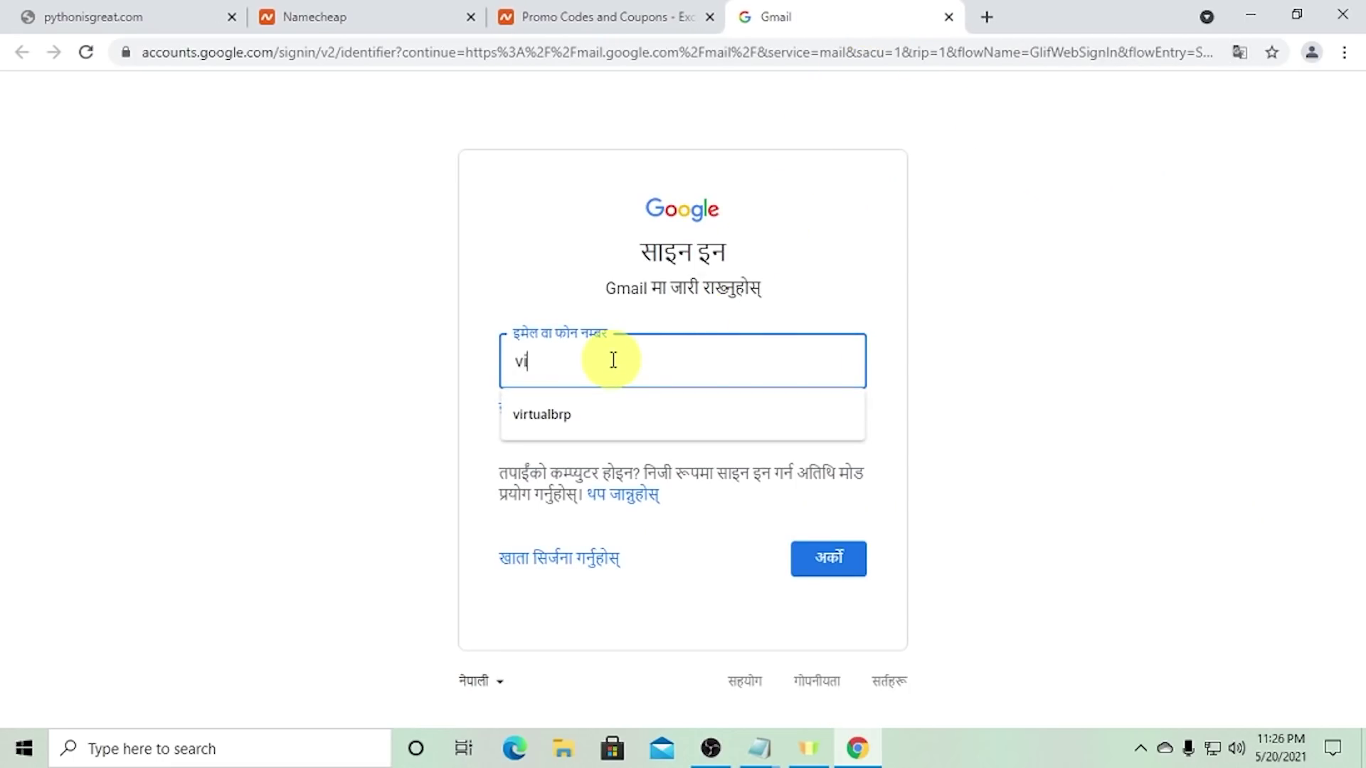
pyautogui.write('r')
pyautogui.press('Down')
pyautogui.press('Return')
pyautogui.press('Return')
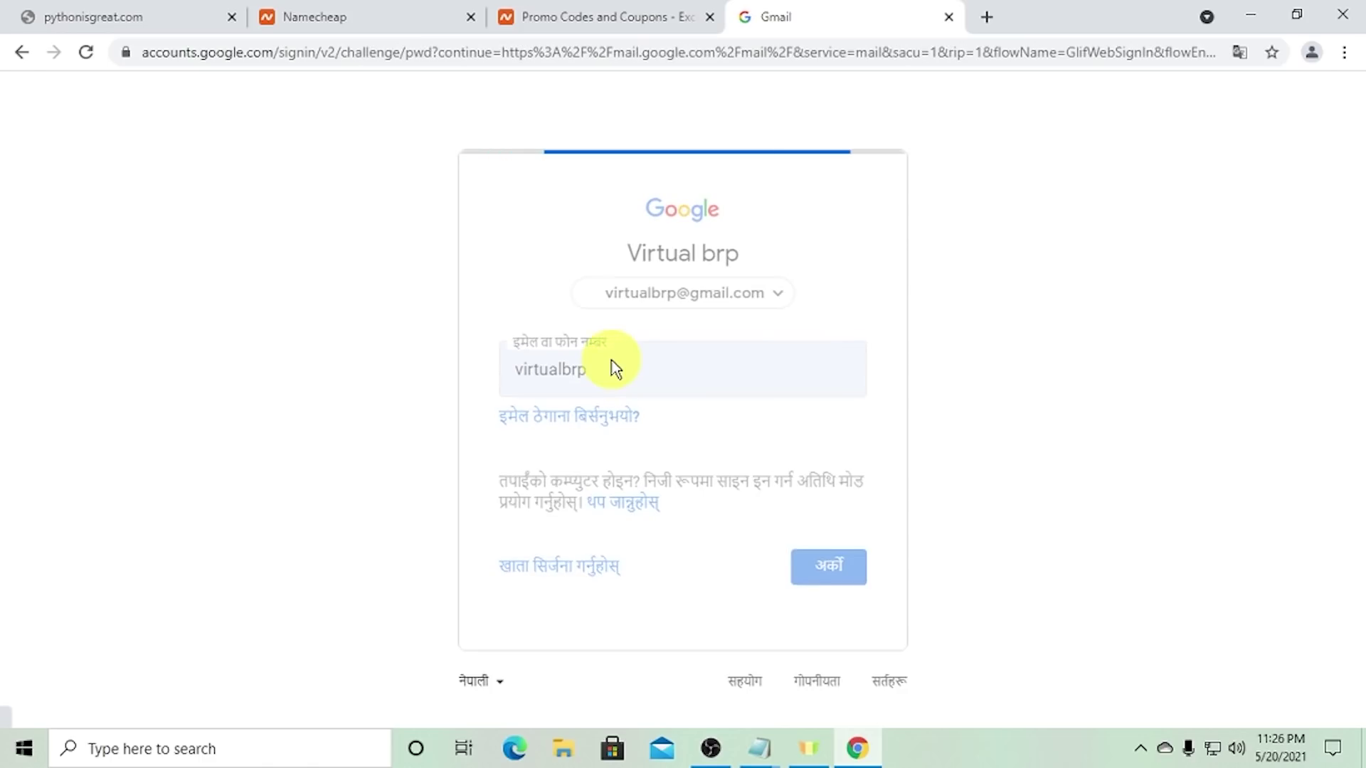
pyautogui.write('a')
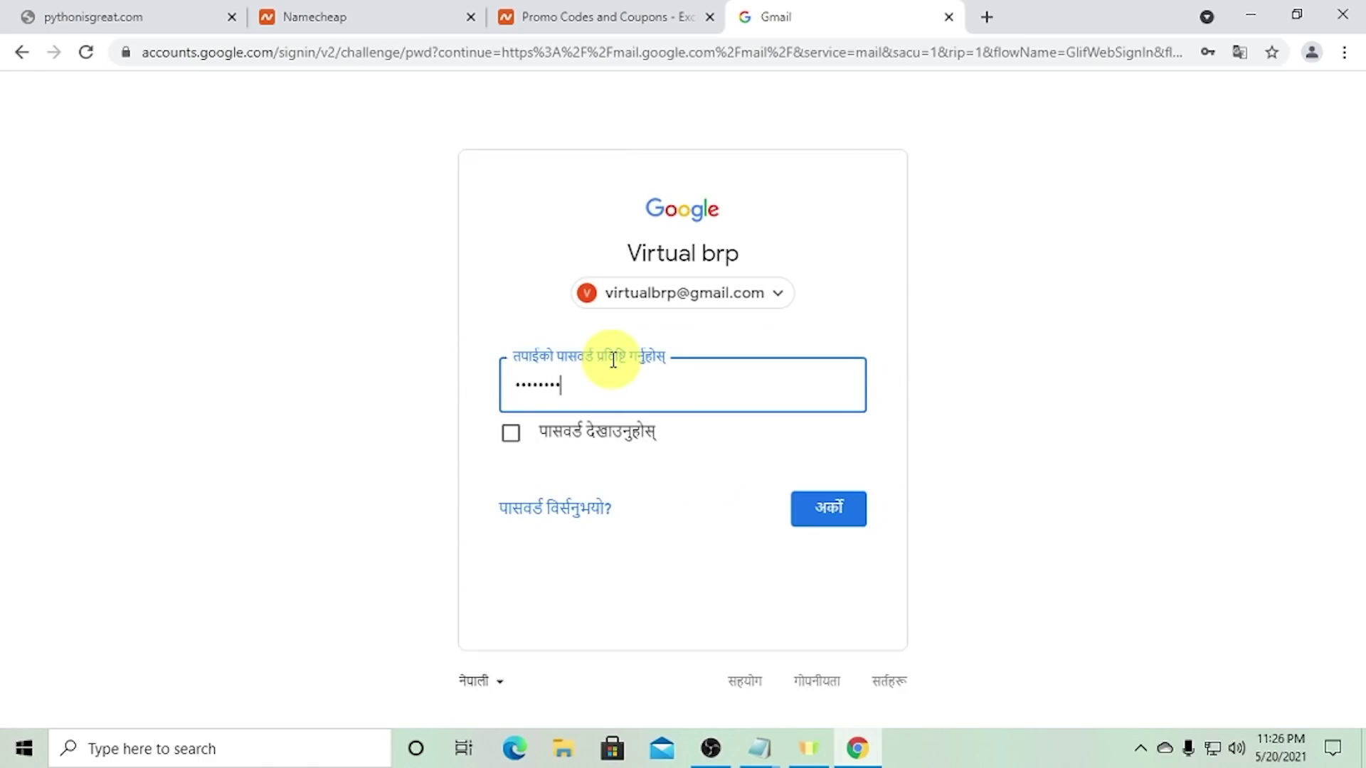
pyautogui.press('Return')
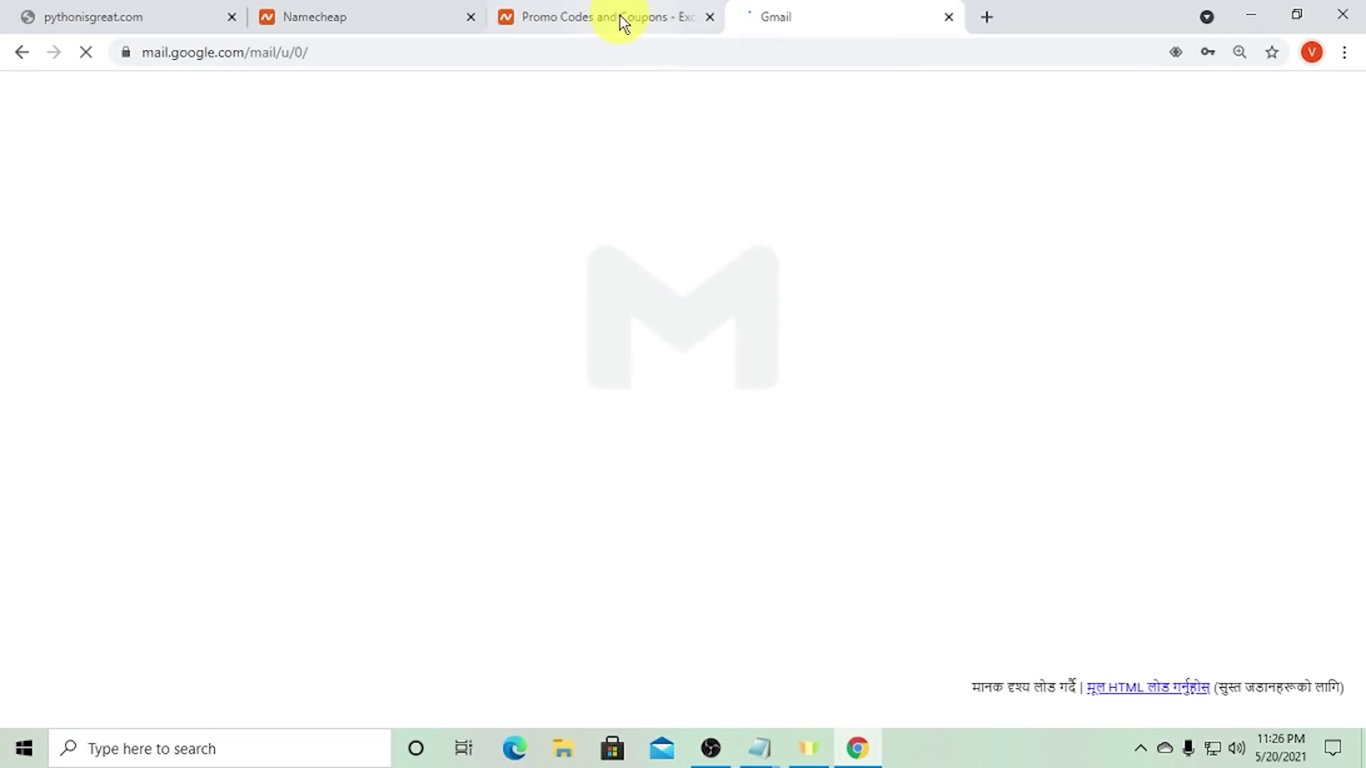
# - Read the Welcome to Namecheap email, then go back to the cart's promo code field
pyautogui.click(685, 539)
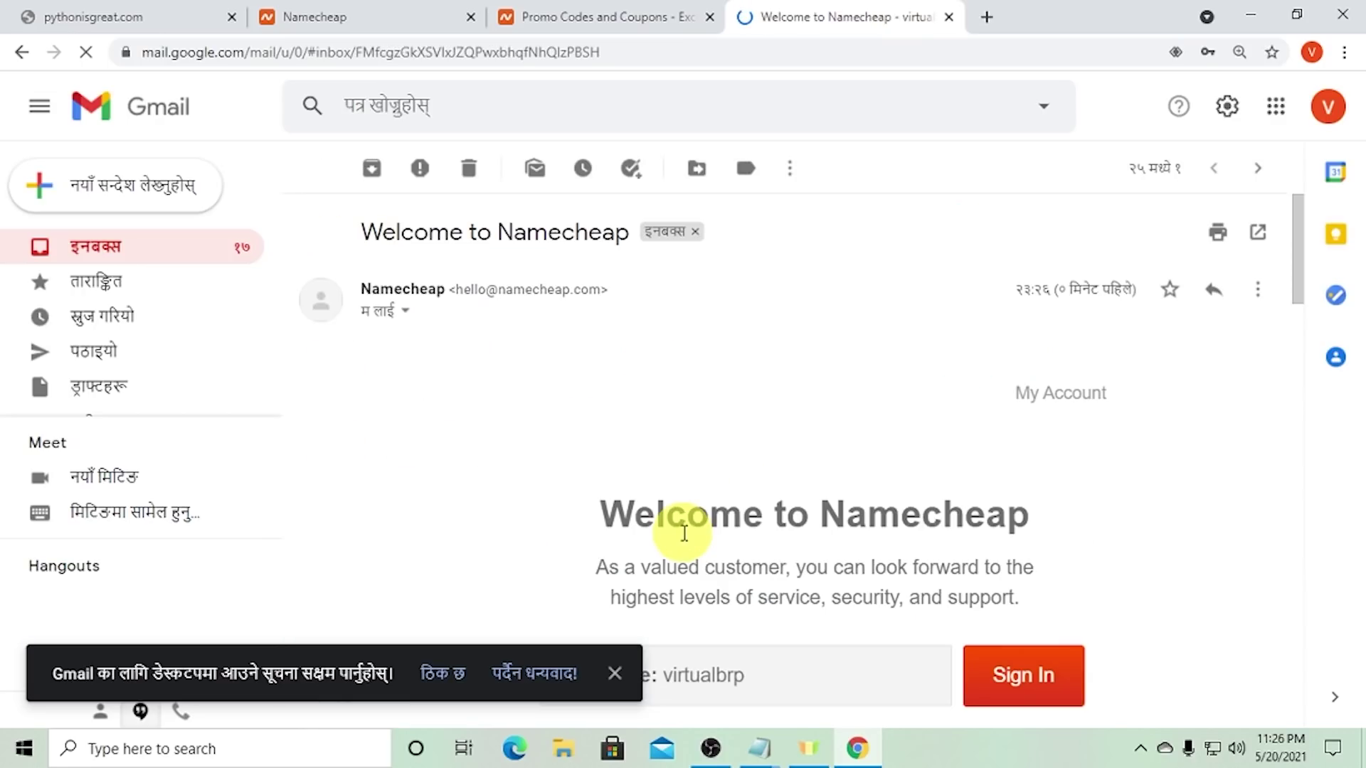
pyautogui.scroll(-6, 823, 442)
pyautogui.scroll(-1, 895, 427)
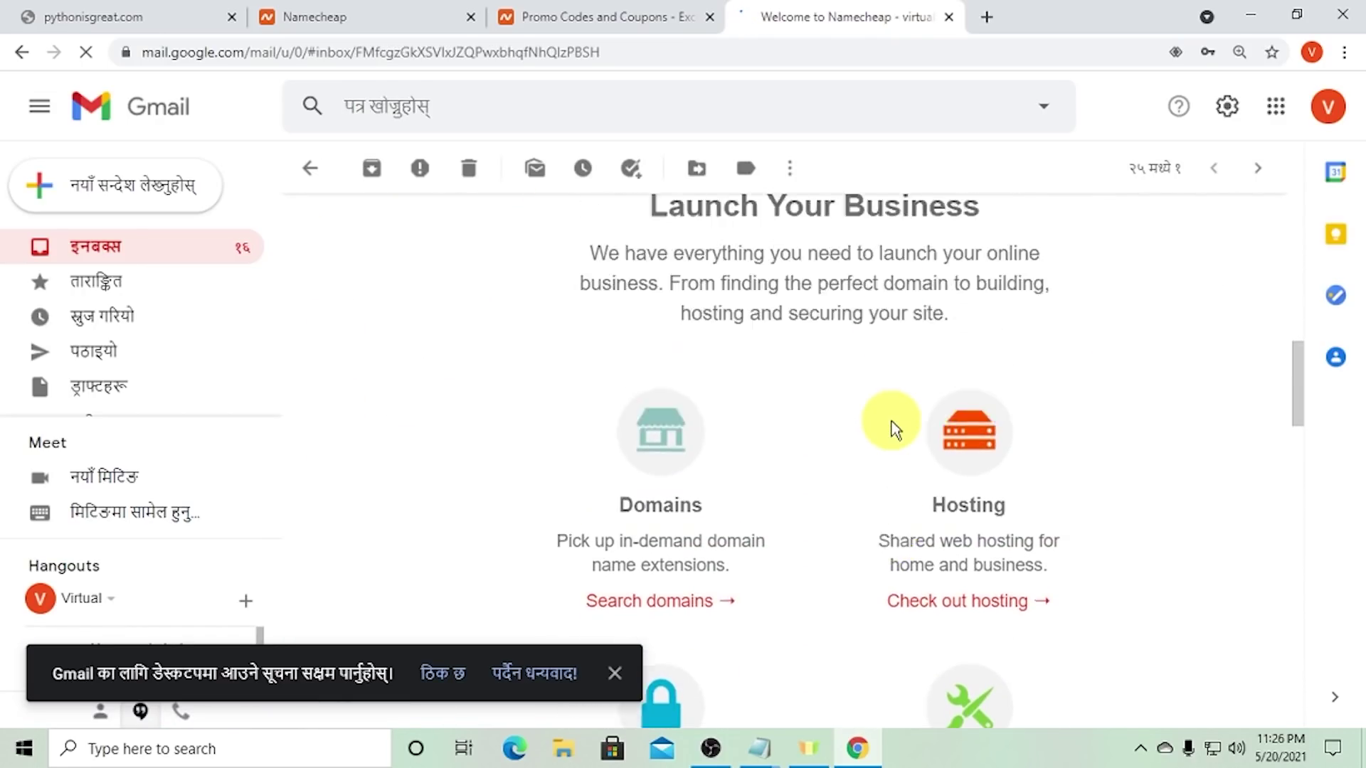
pyautogui.scroll(8, 894, 426)
pyautogui.scroll(-4, 889, 430)
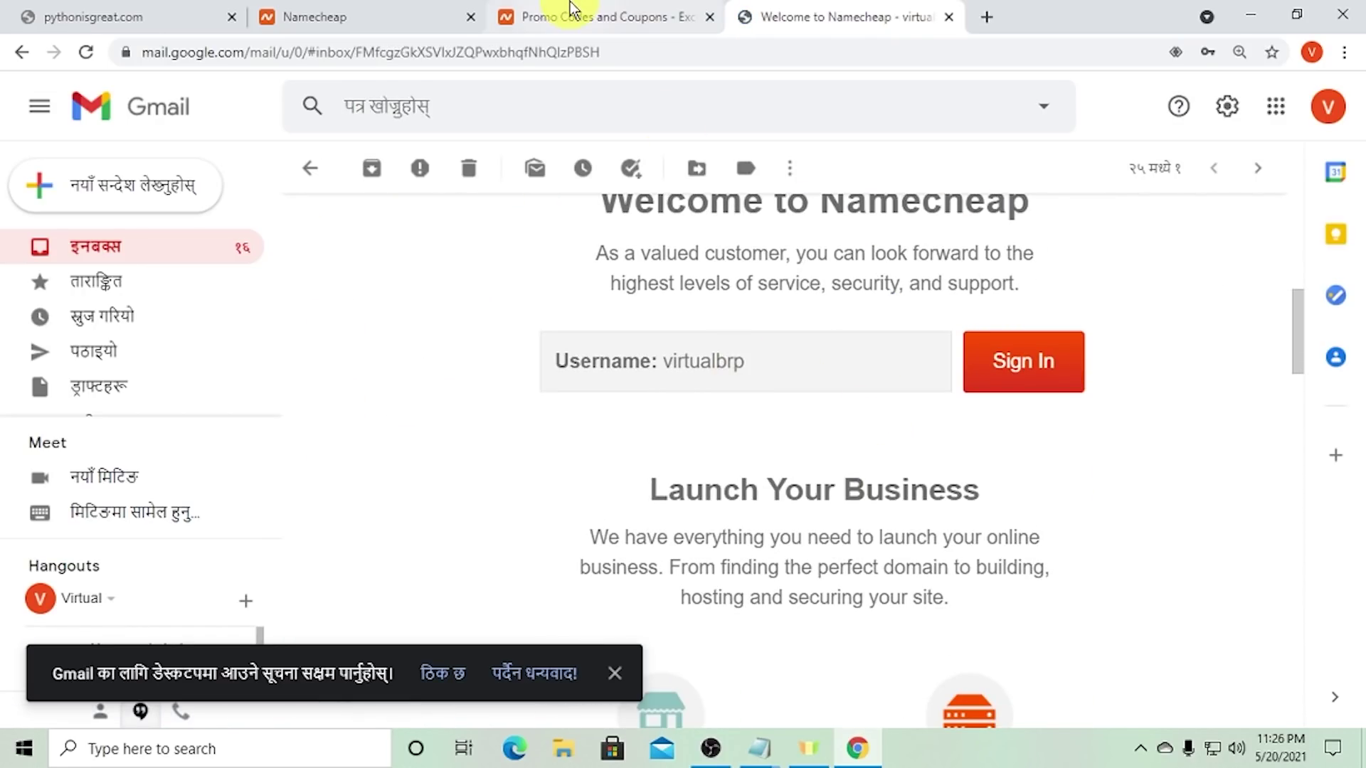
pyautogui.click(564, 16)
pyautogui.click(381, 14)
pyautogui.scroll(-1, 362, 306)
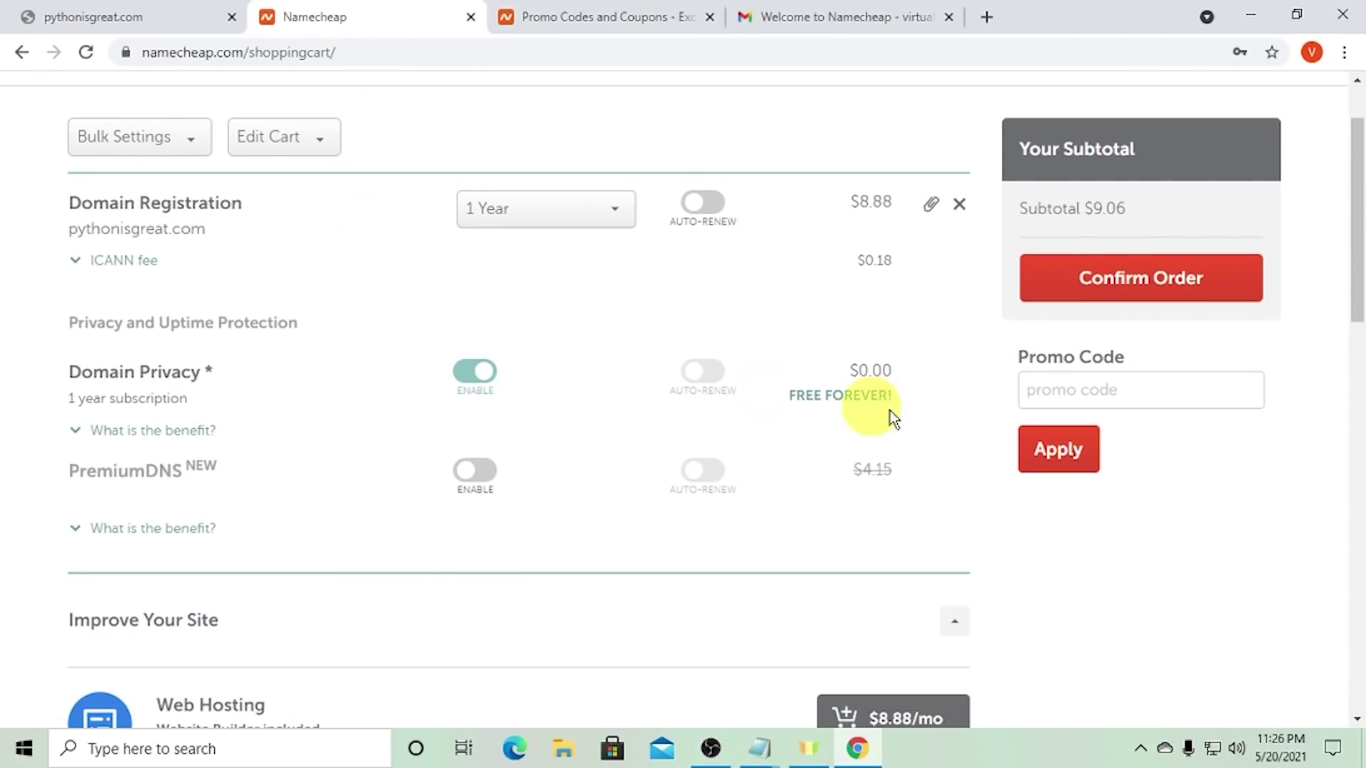
pyautogui.click(1083, 396)
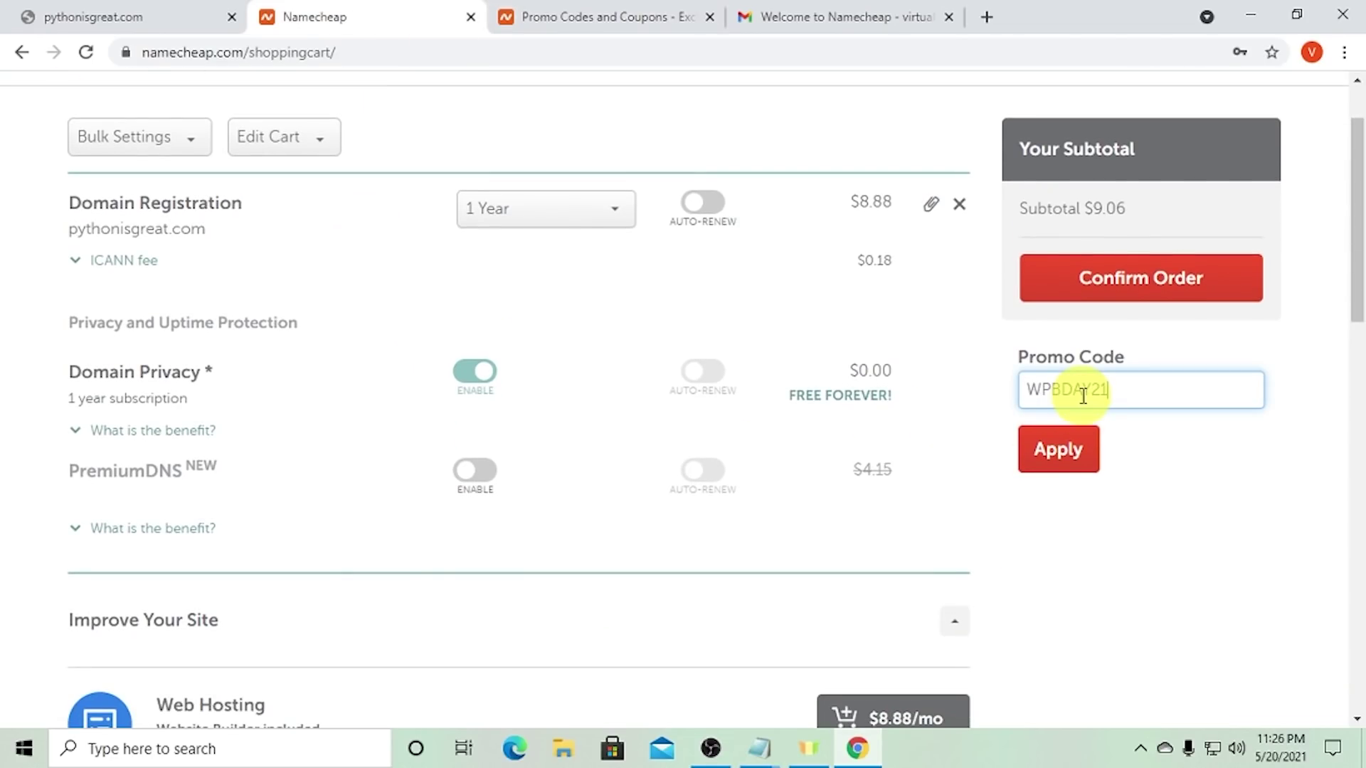
# - Apply WPBDAY21 to cut pythonisgreat.com to $6.45, then select the $6.63 subtotal
pyautogui.doubleClick(1040, 390)
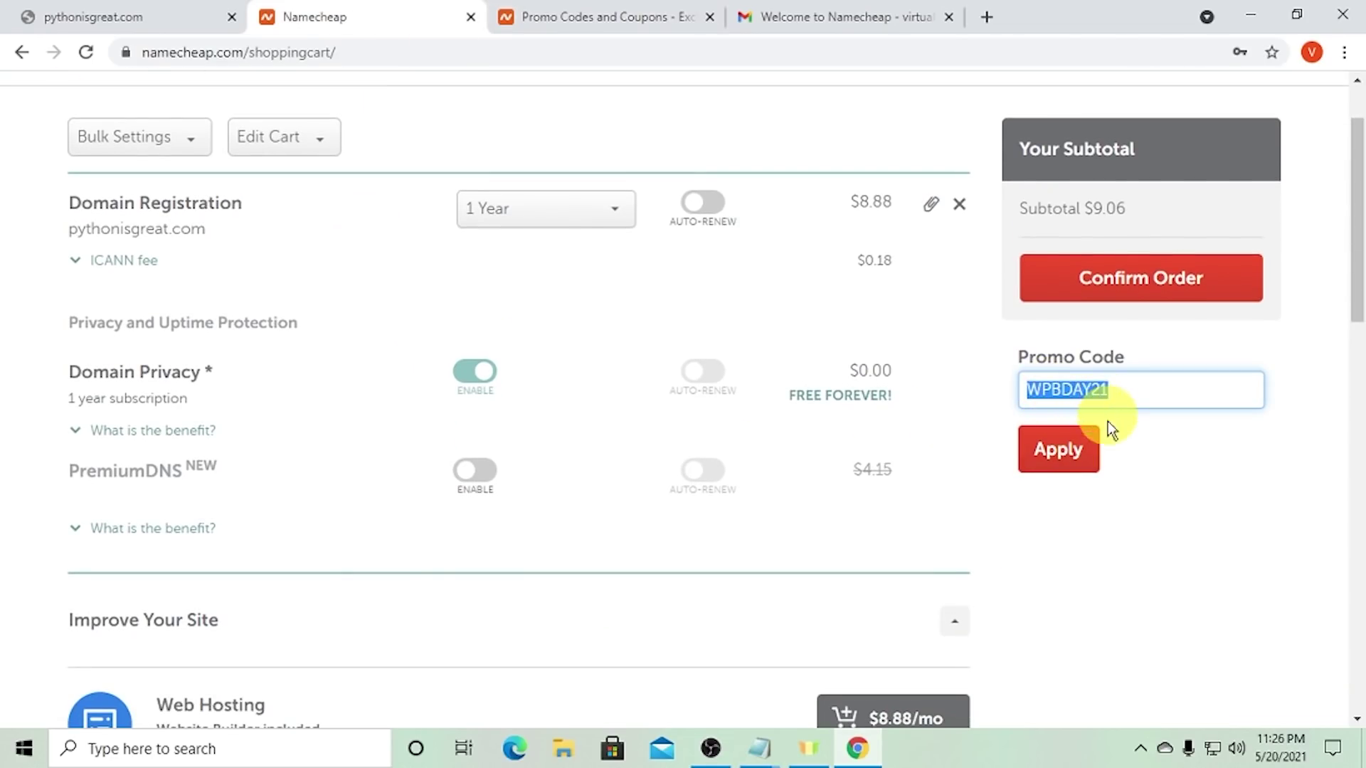
pyautogui.click(1070, 456)
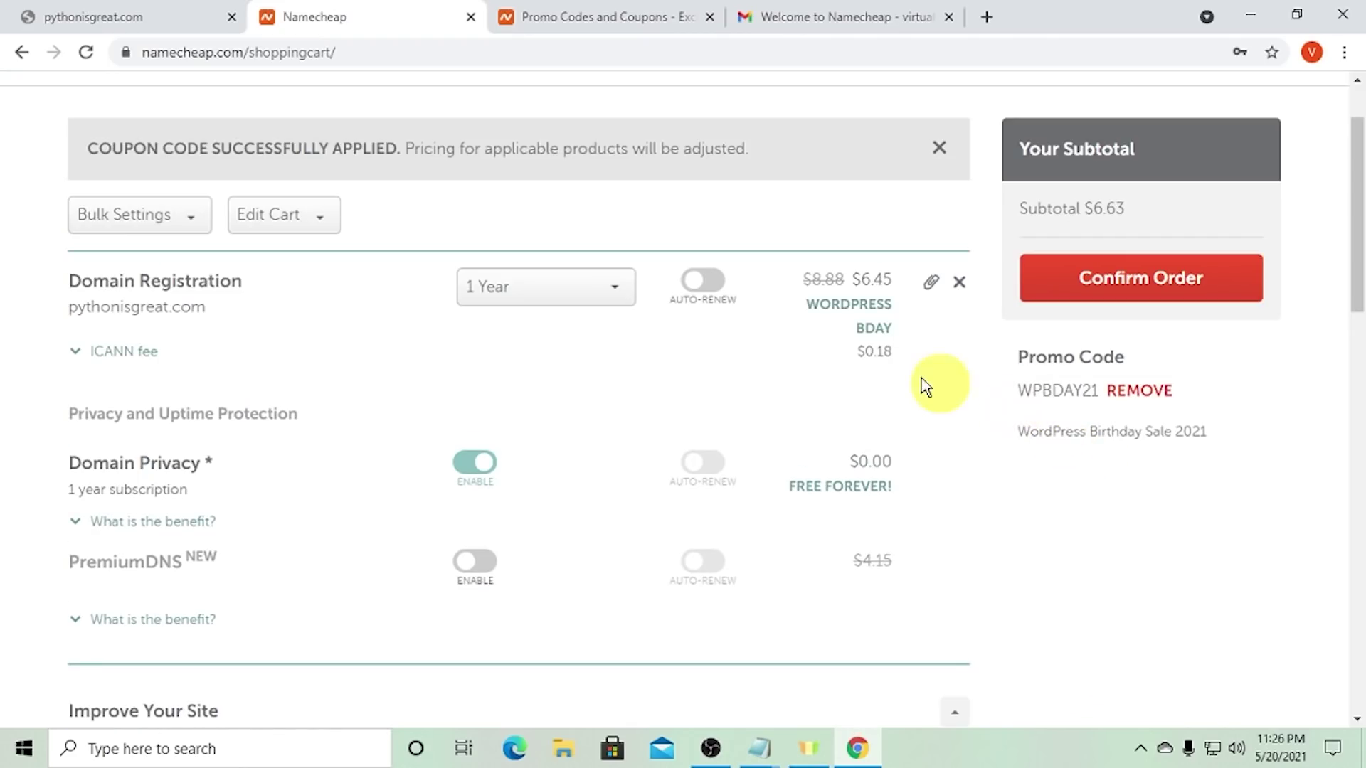
pyautogui.scroll(2, 842, 284)
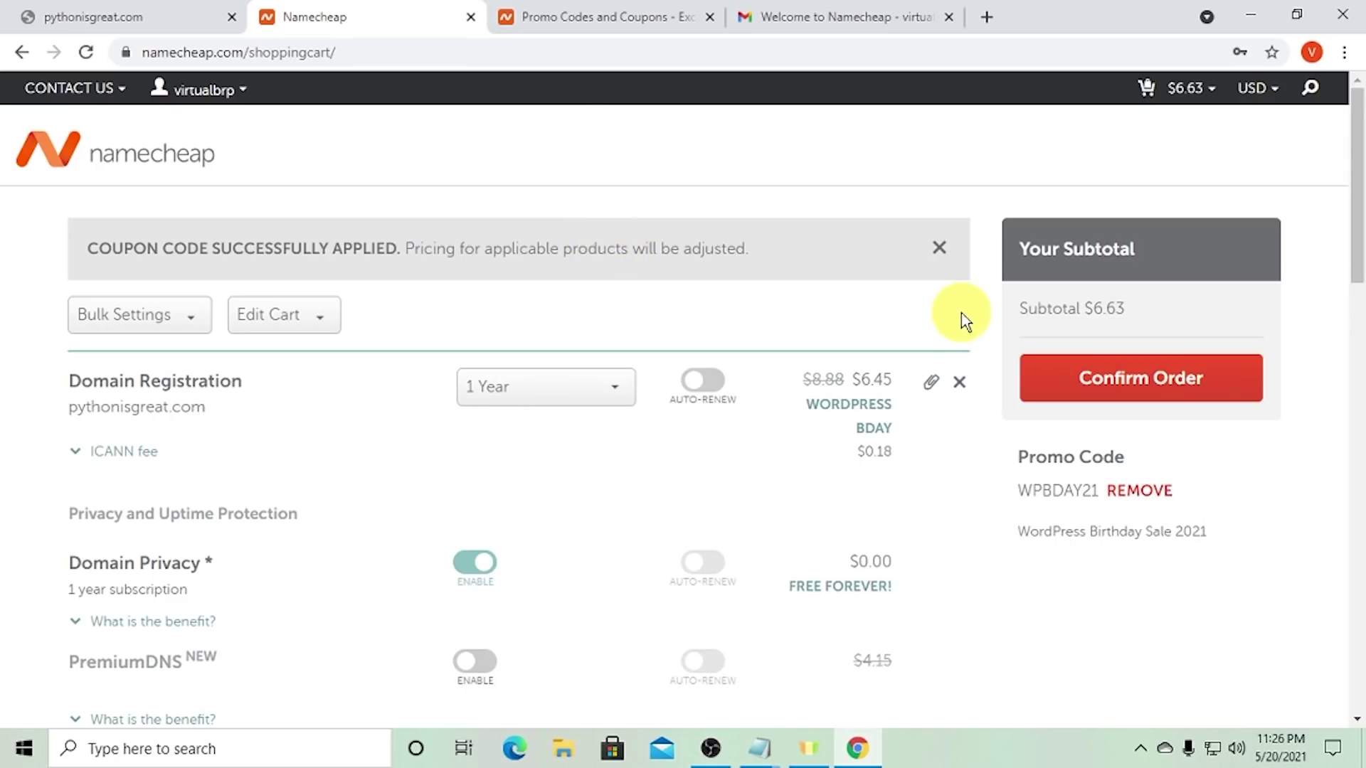
pyautogui.moveTo(1122, 310); pyautogui.dragTo(1089, 314)
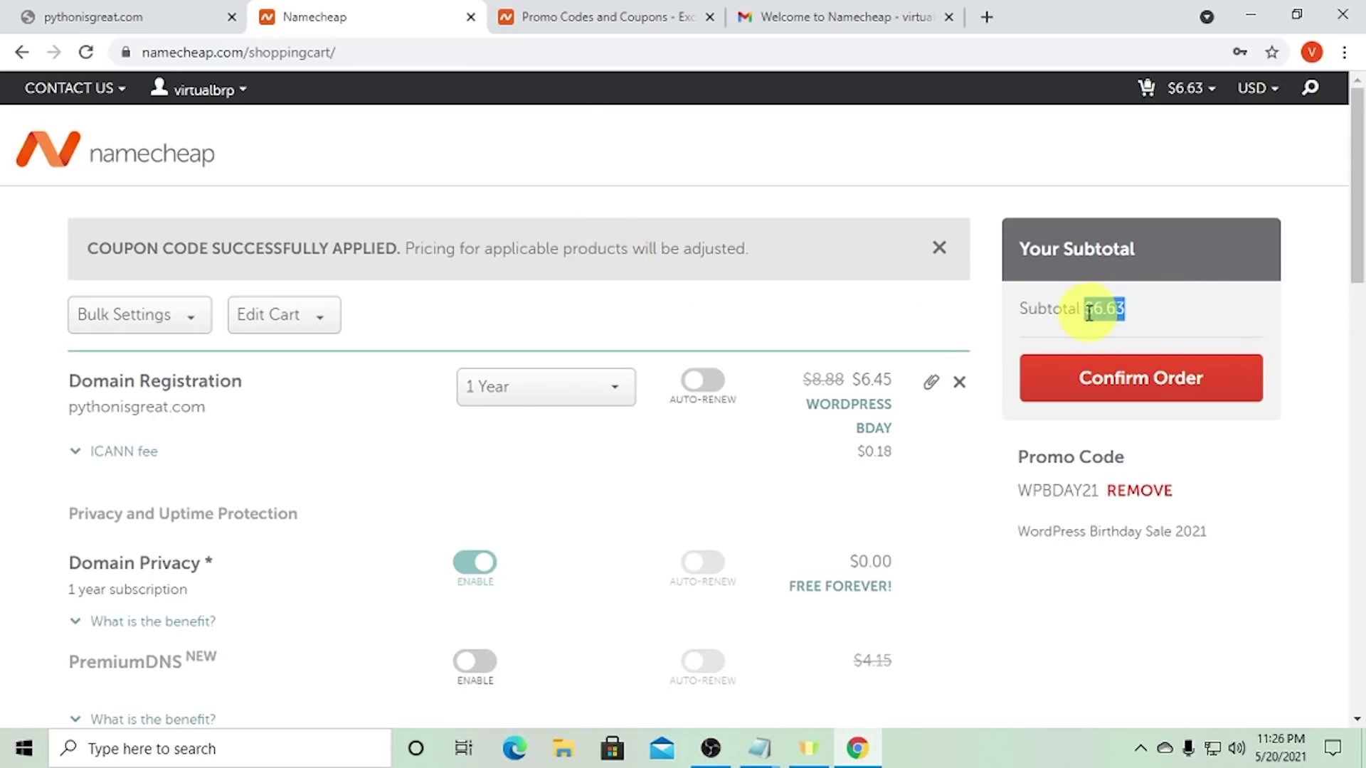
pyautogui.rightClick(1091, 312)
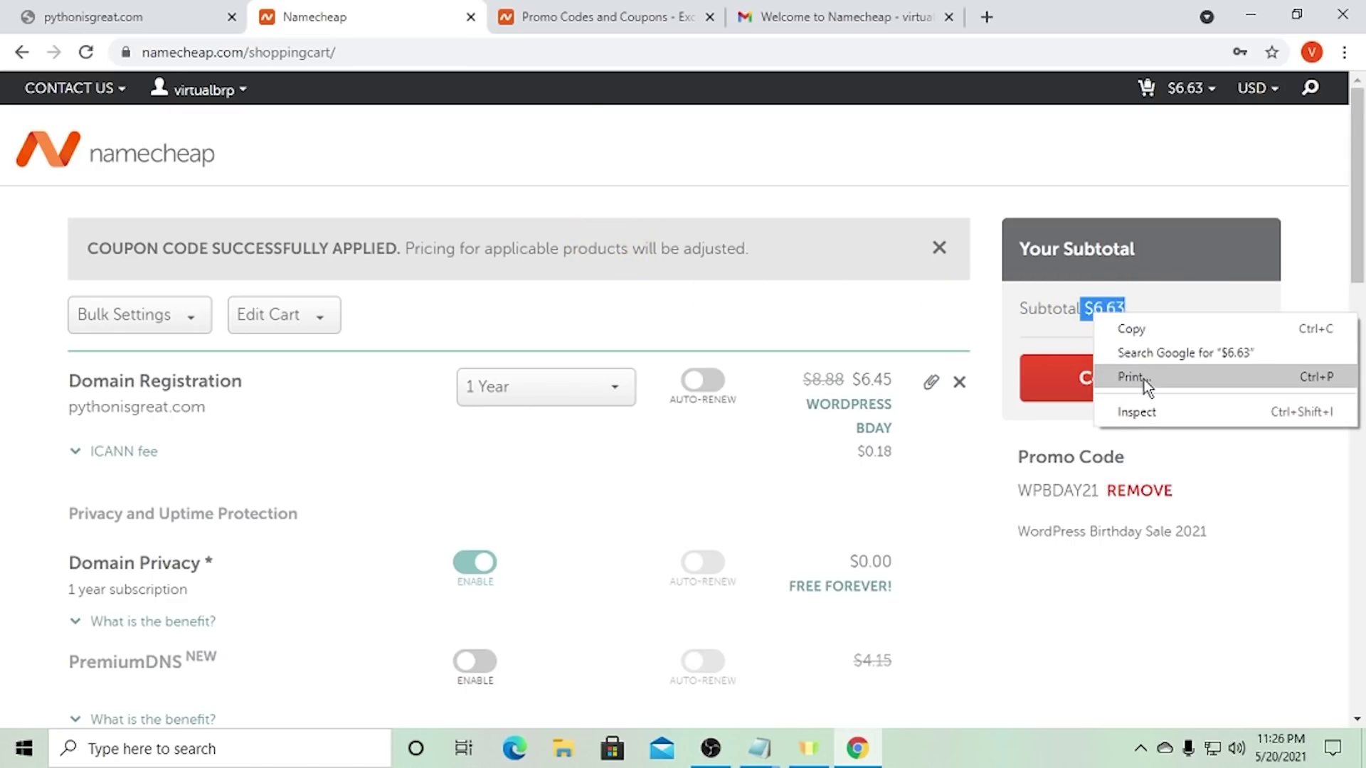
# - Search Google for $6.63 and note its 775.23 Nepali rupee conversion
pyautogui.click(1143, 354)
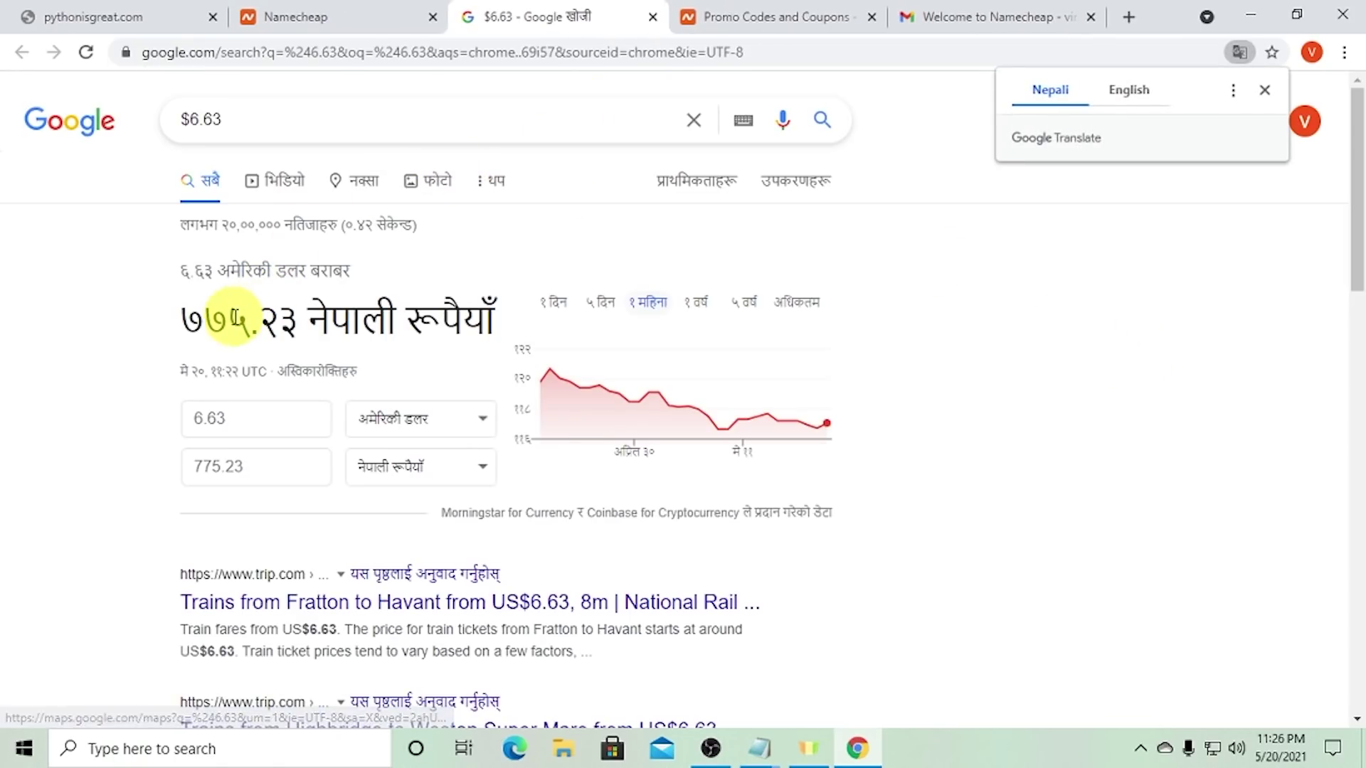
pyautogui.moveTo(187, 318); pyautogui.dragTo(288, 320)
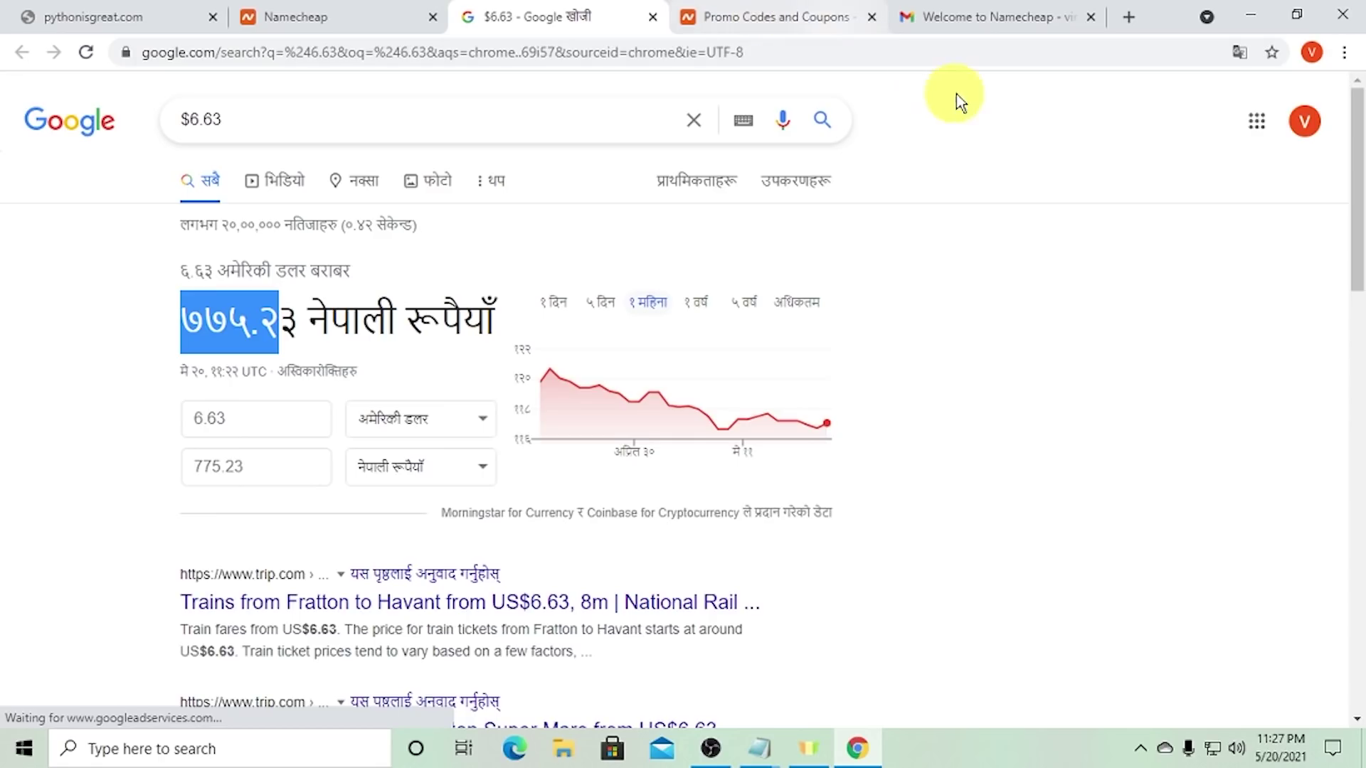
pyautogui.click(982, 17)
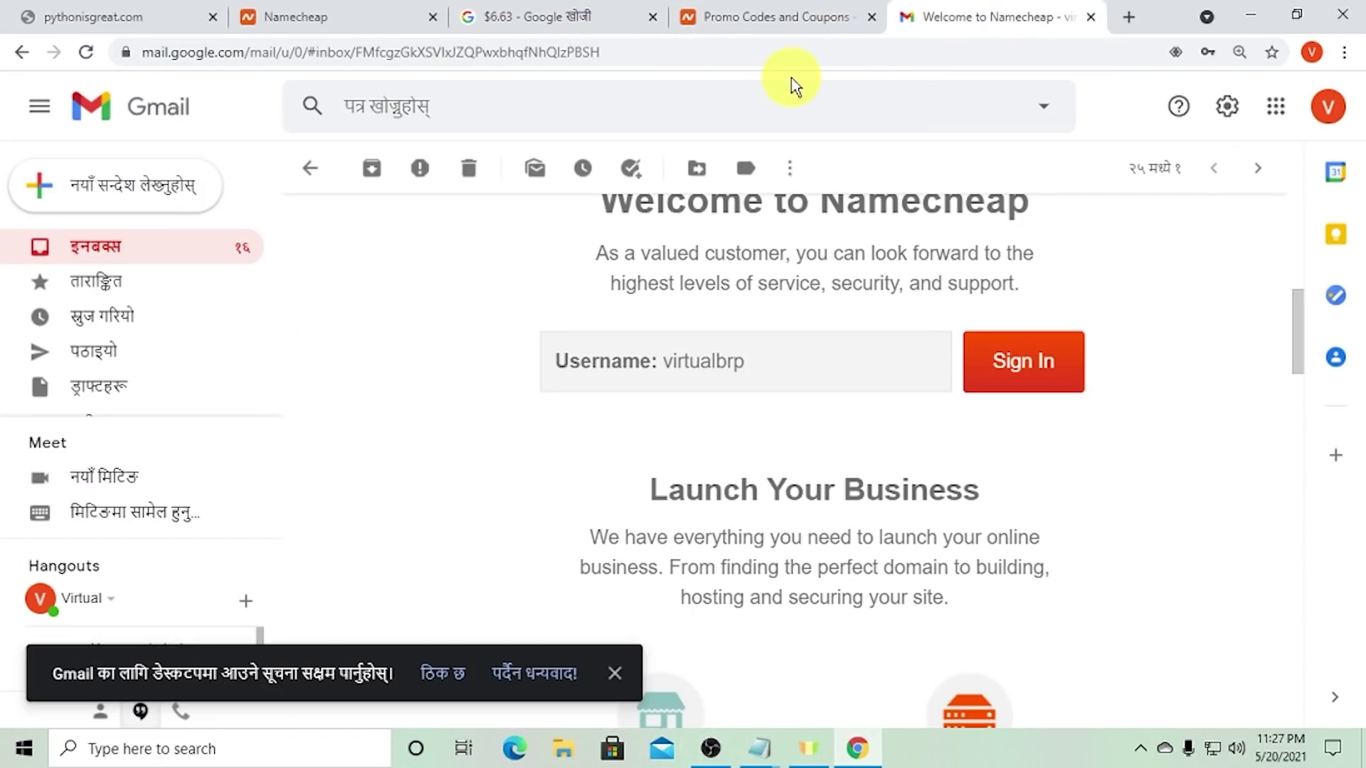
# - Search 'purchase domain in nepal' and check domainregistrationinnepal.com's .COM price of NPR 1,100.00
pyautogui.click(768, 53)
pyautogui.write('purch')
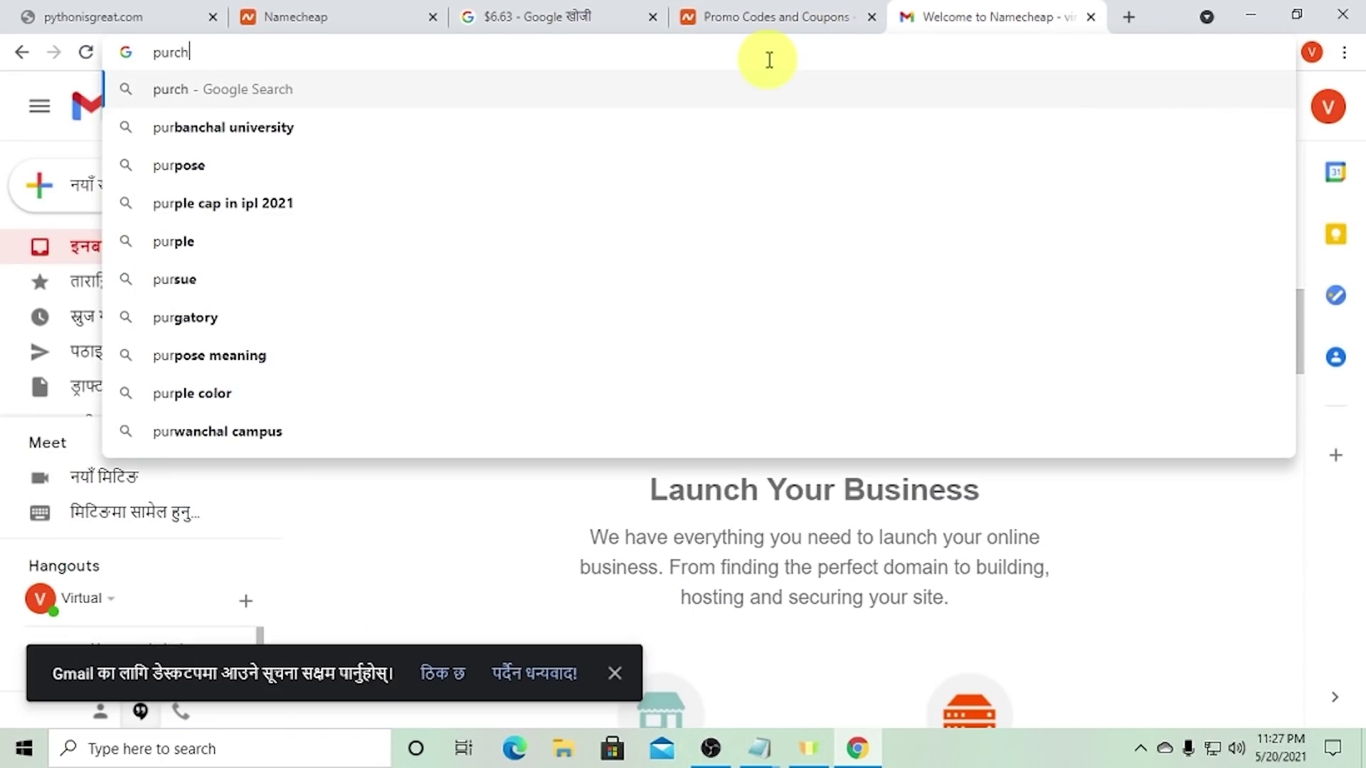
pyautogui.write('ase domai')
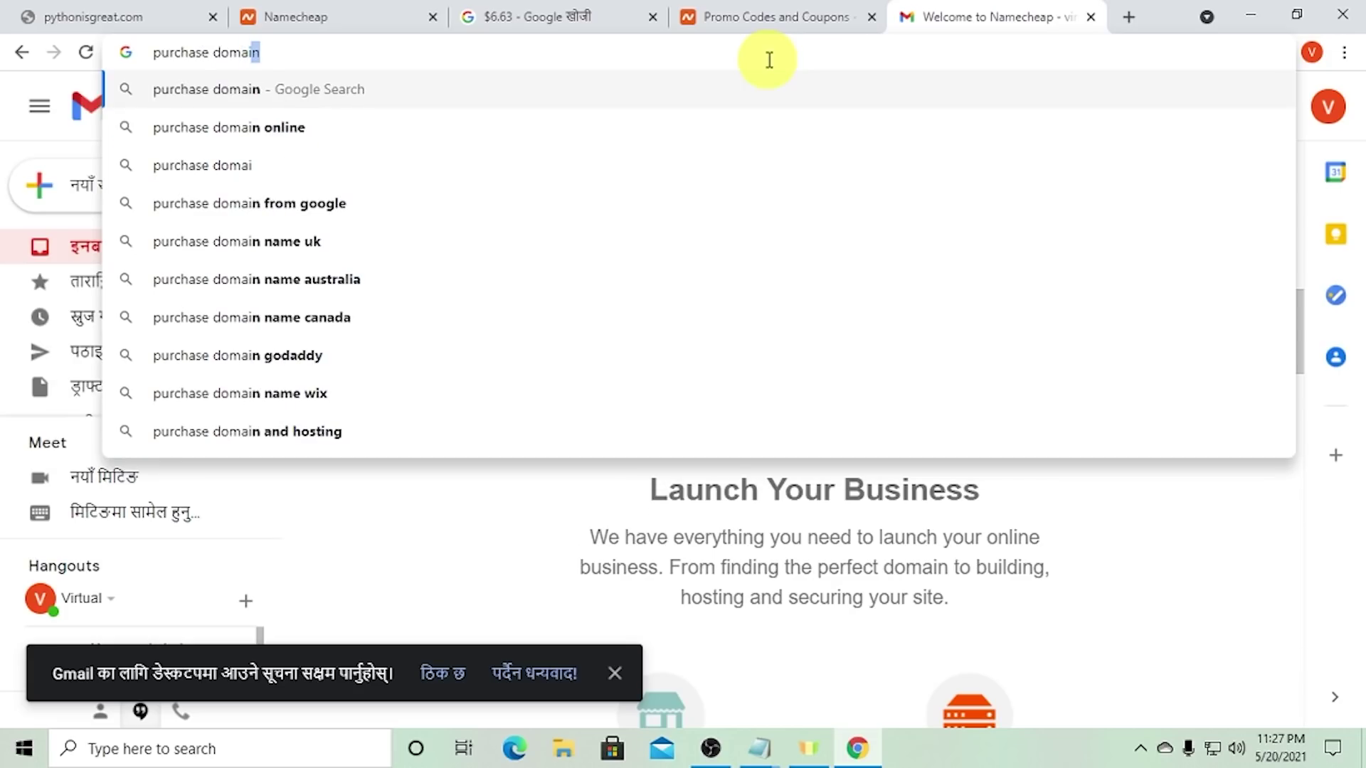
pyautogui.write('n in nepal')
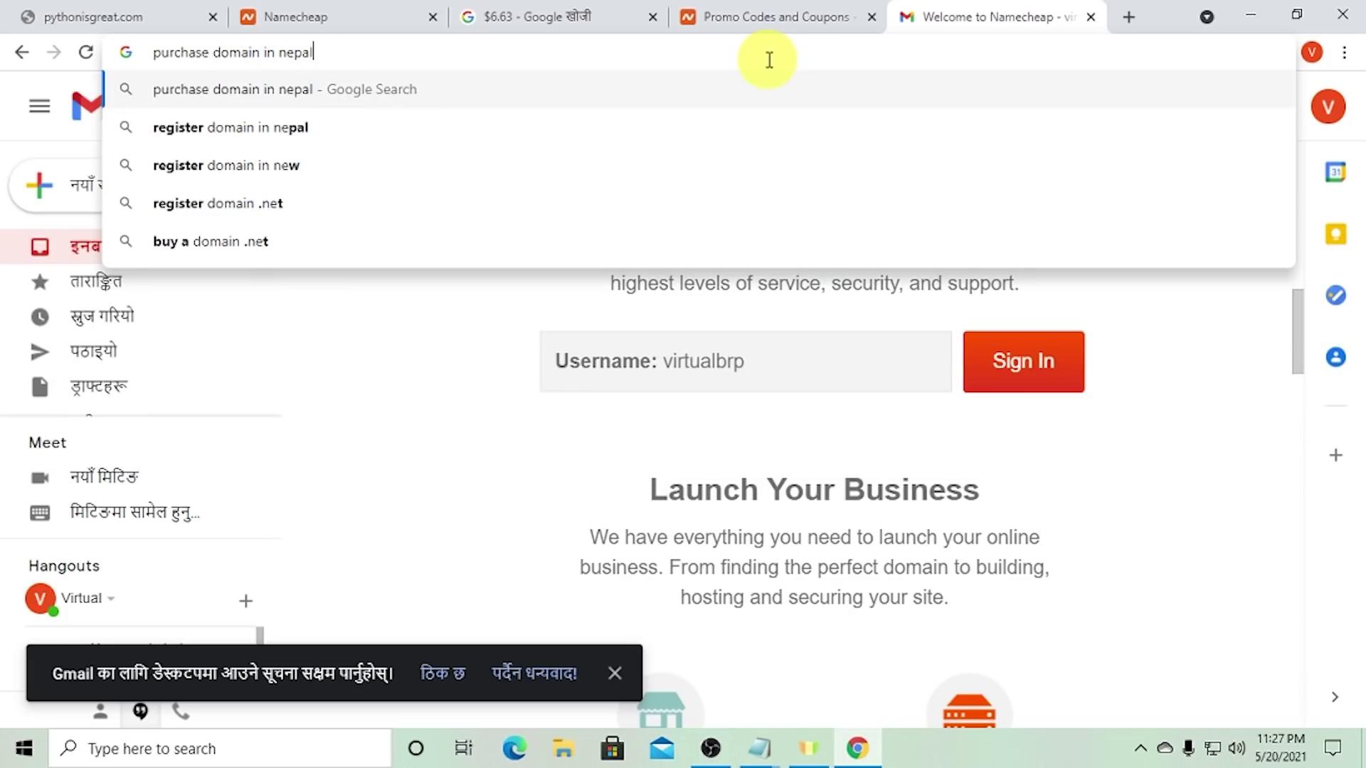
pyautogui.press('Return')
pyautogui.scroll(-8, 470, 320)
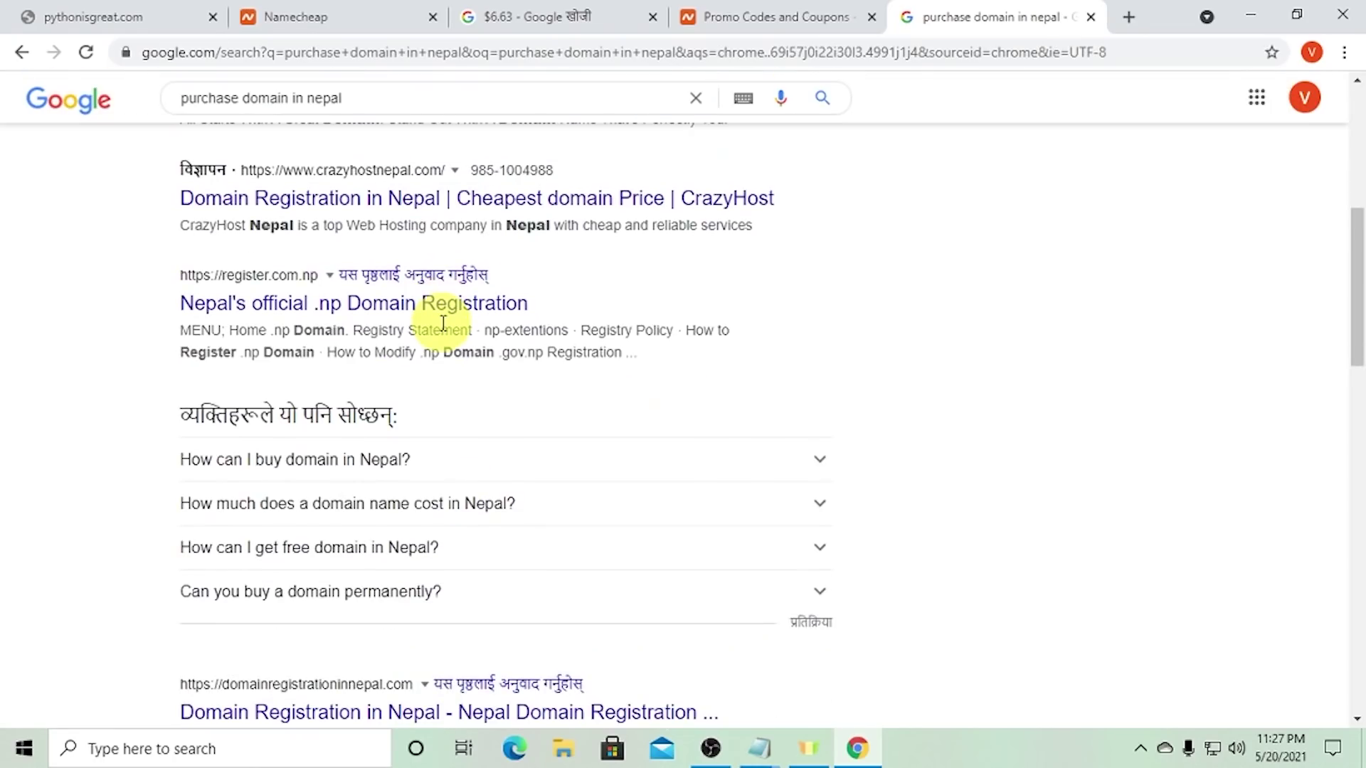
pyautogui.scroll(-4, 442, 323)
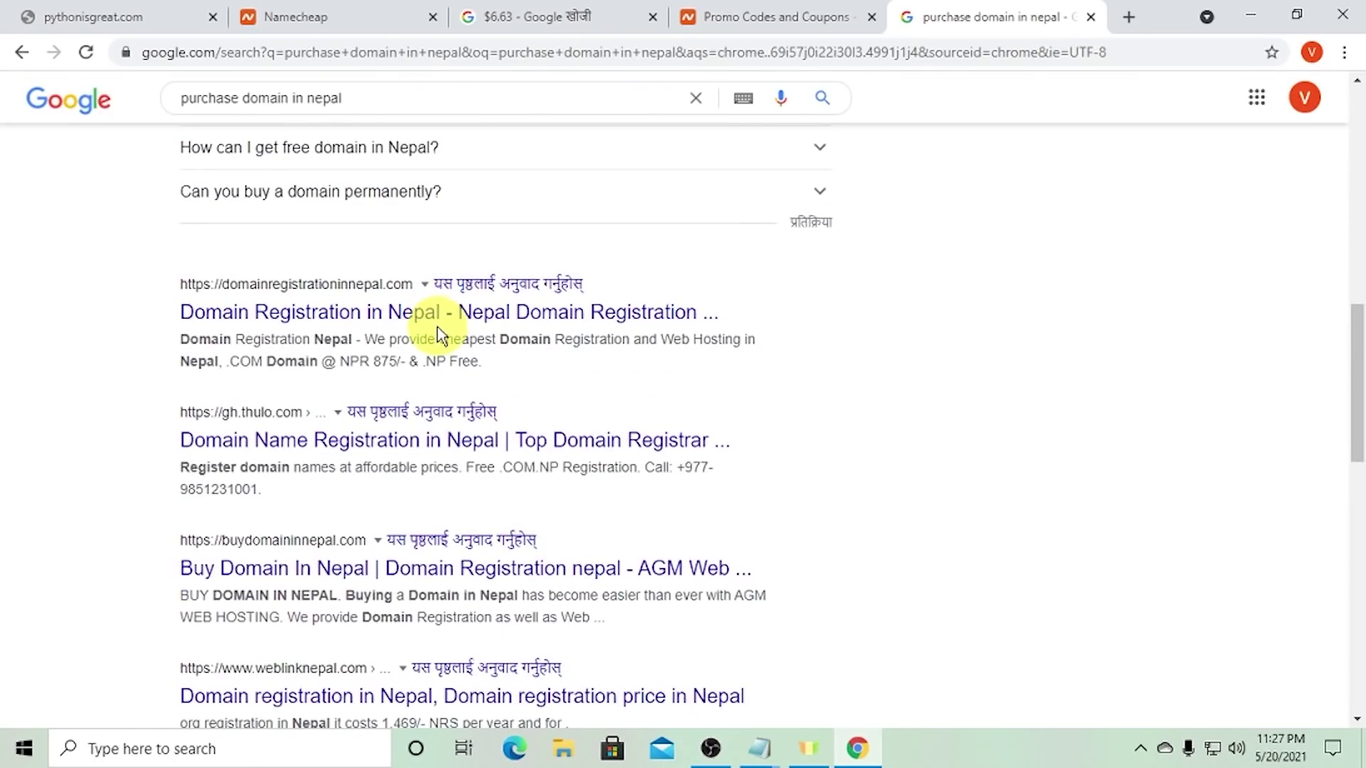
pyautogui.click(382, 313)
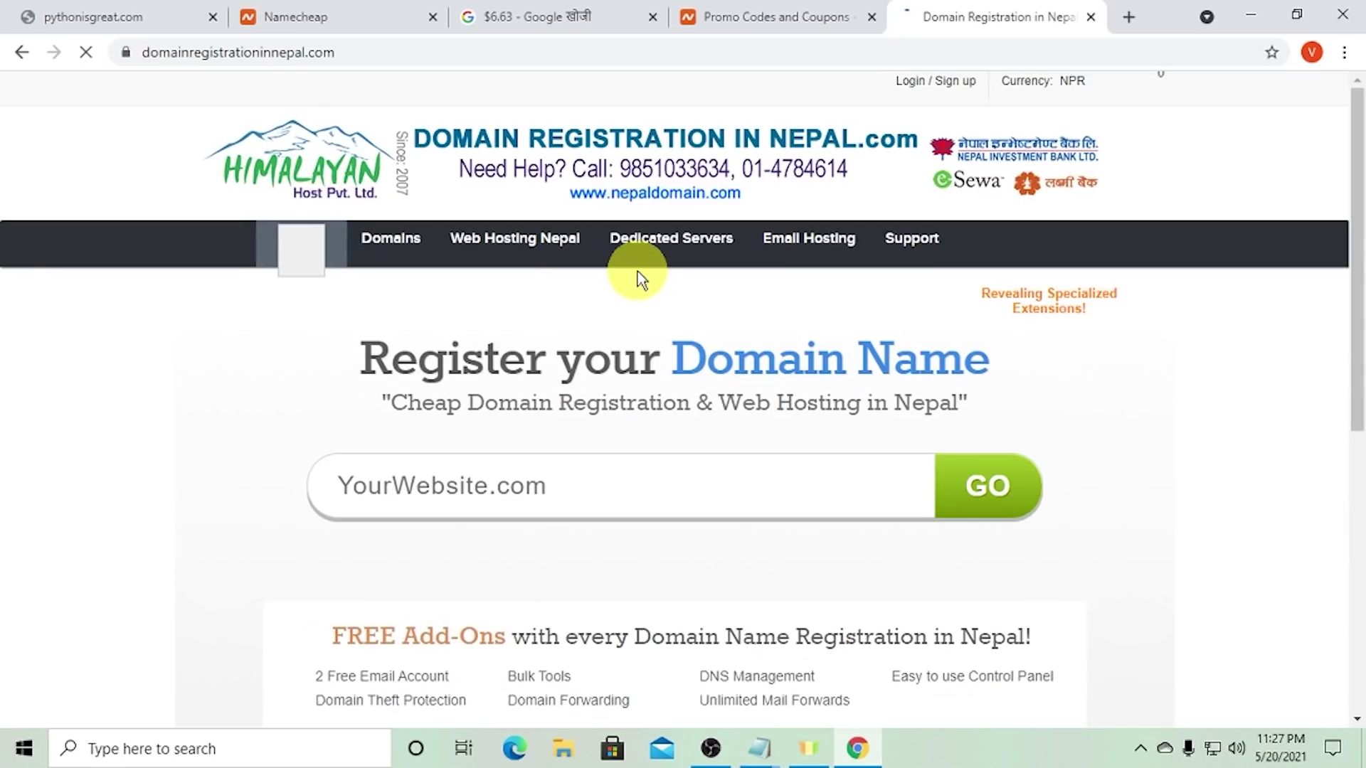
pyautogui.scroll(-4, 605, 320)
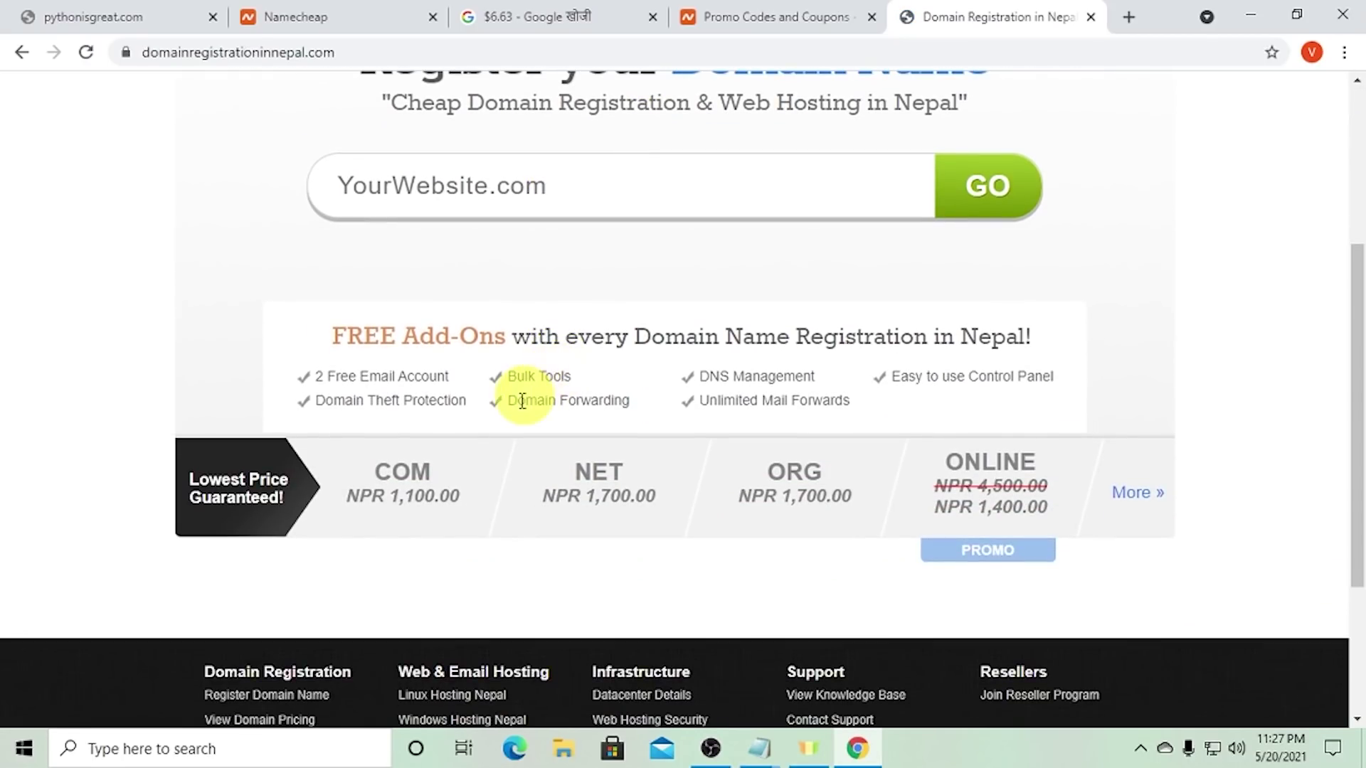
pyautogui.moveTo(394, 497)
pyautogui.mouseDown()
pyautogui.moveTo(459, 503)
pyautogui.moveTo(371, 496)
pyautogui.mouseUp()
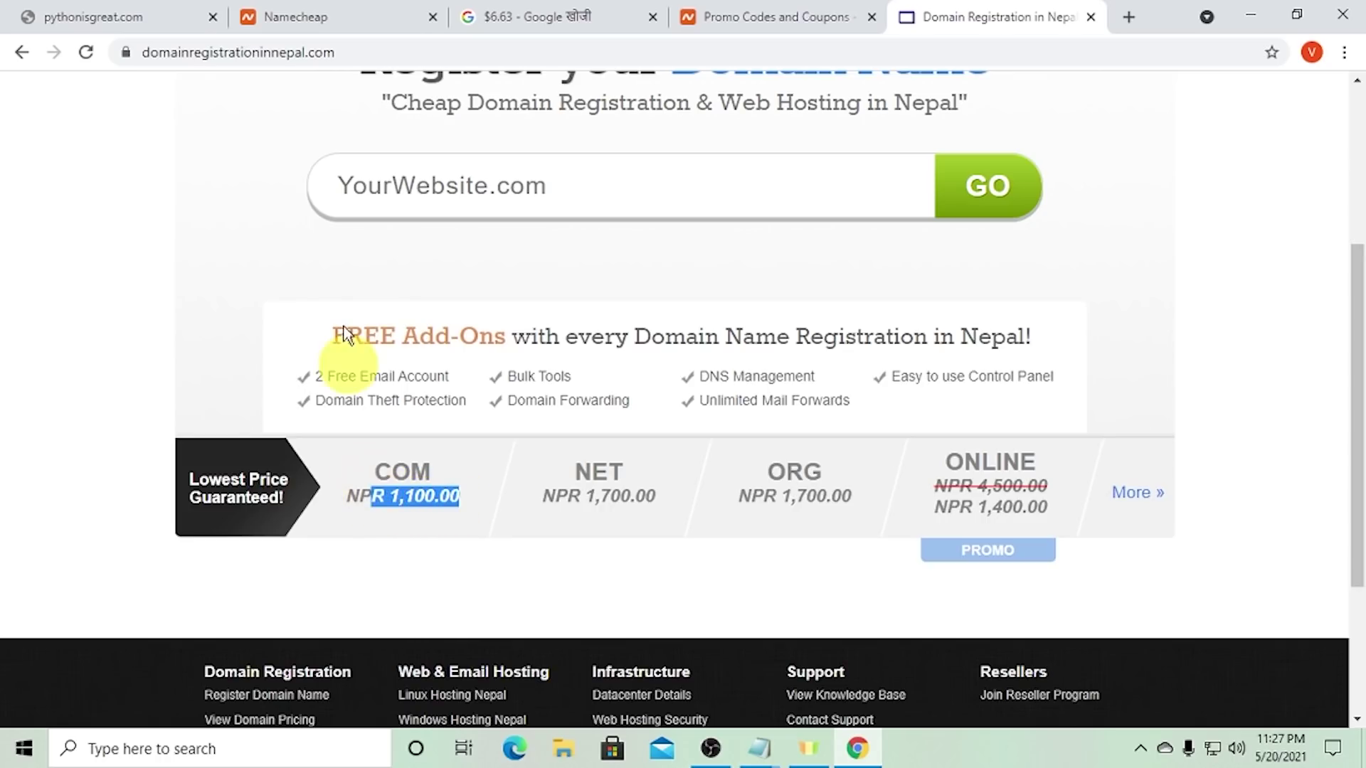
pyautogui.tripleClick(410, 495)
pyautogui.click(756, 15)
pyautogui.click(519, 16)
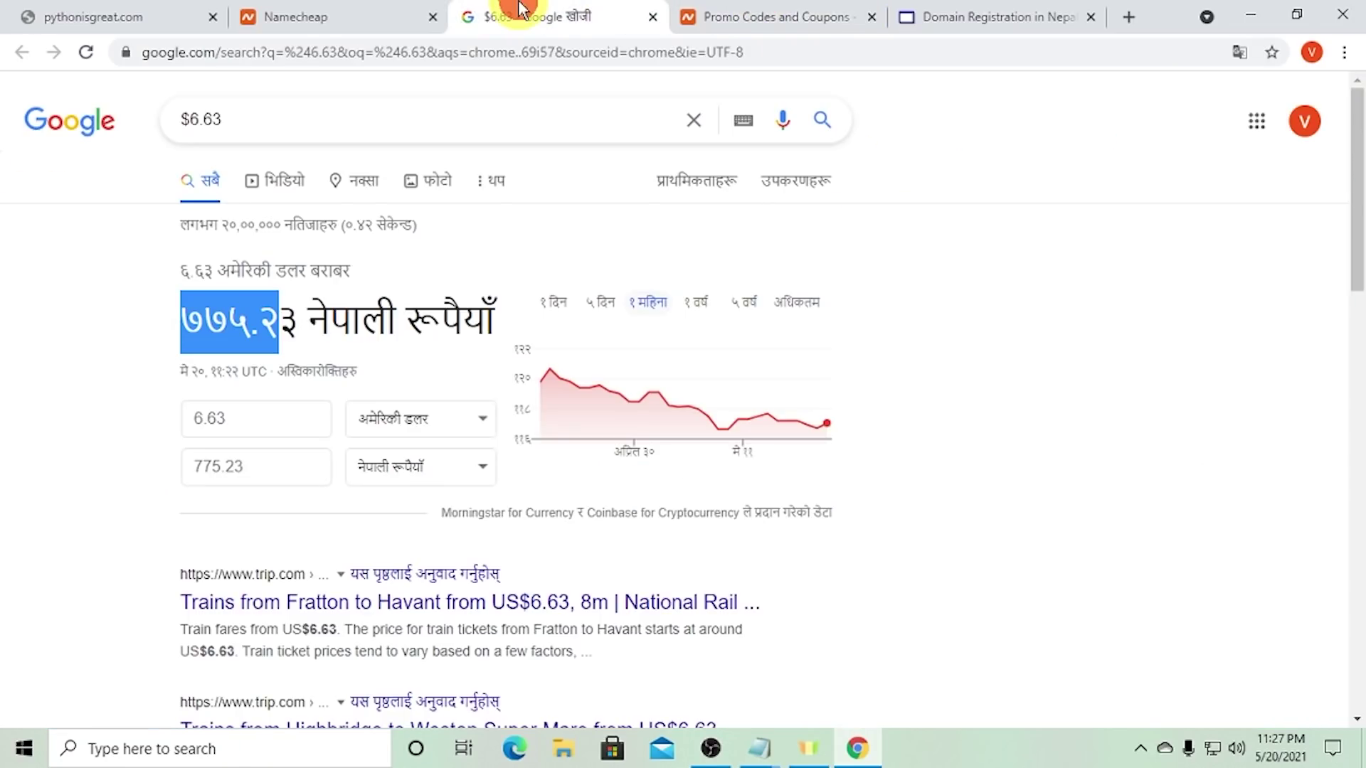
pyautogui.click(313, 318)
pyautogui.moveTo(165, 311); pyautogui.dragTo(297, 318)
pyautogui.click(184, 315)
pyautogui.click(349, 15)
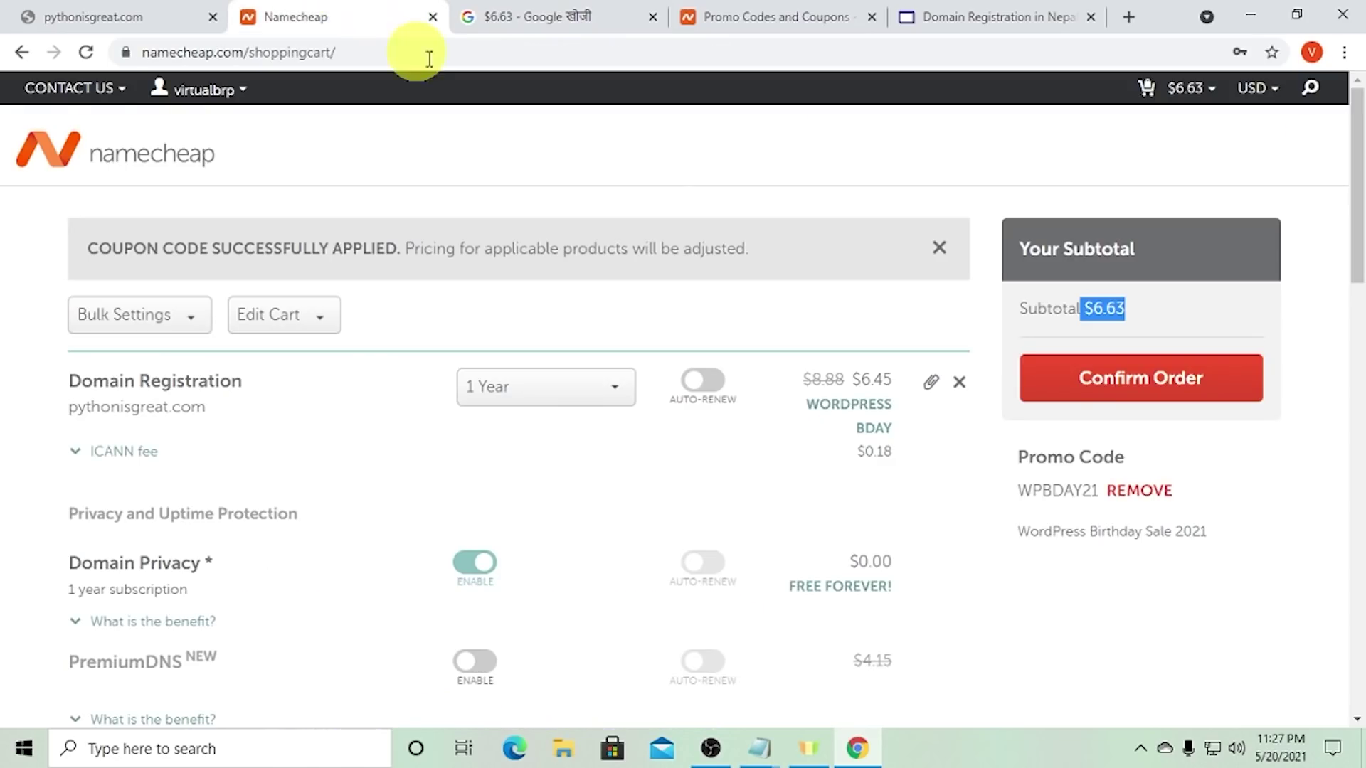
pyautogui.click(1111, 313)
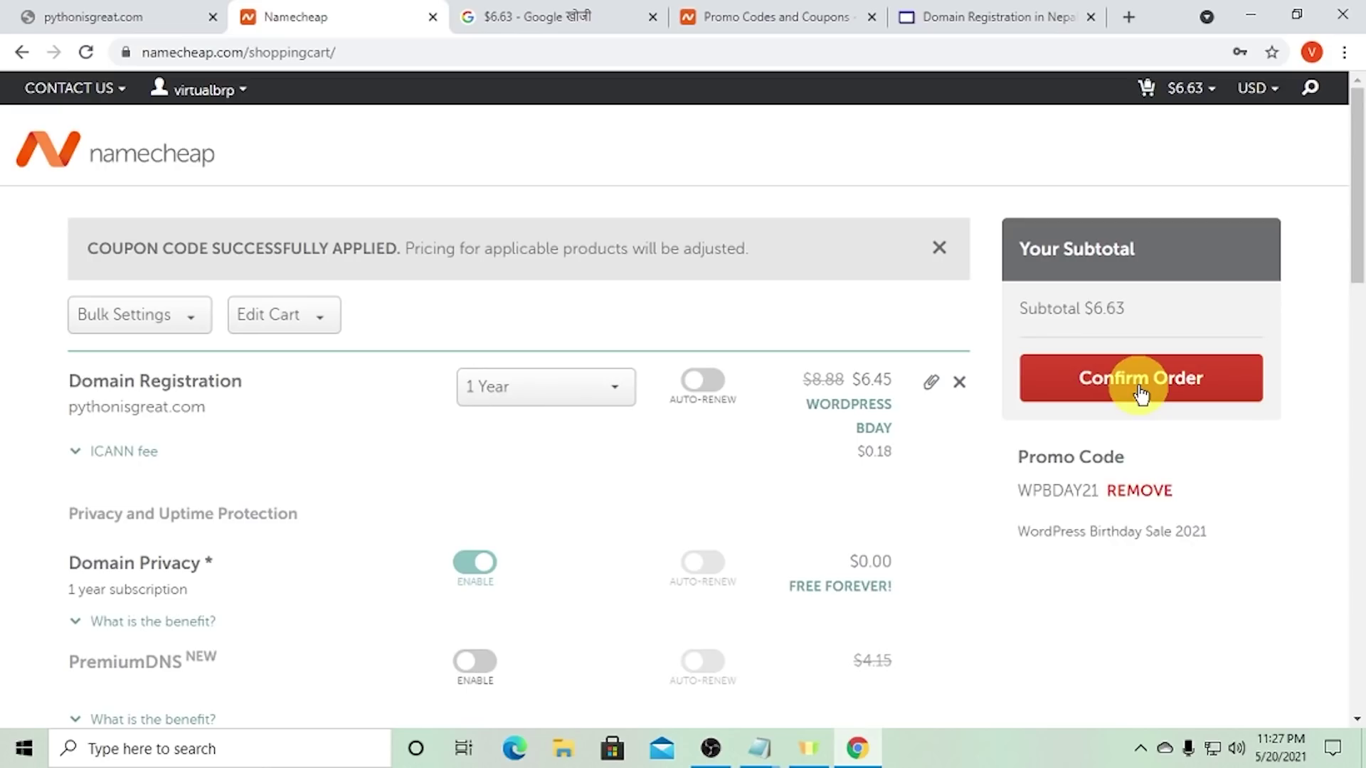
pyautogui.click(562, 17)
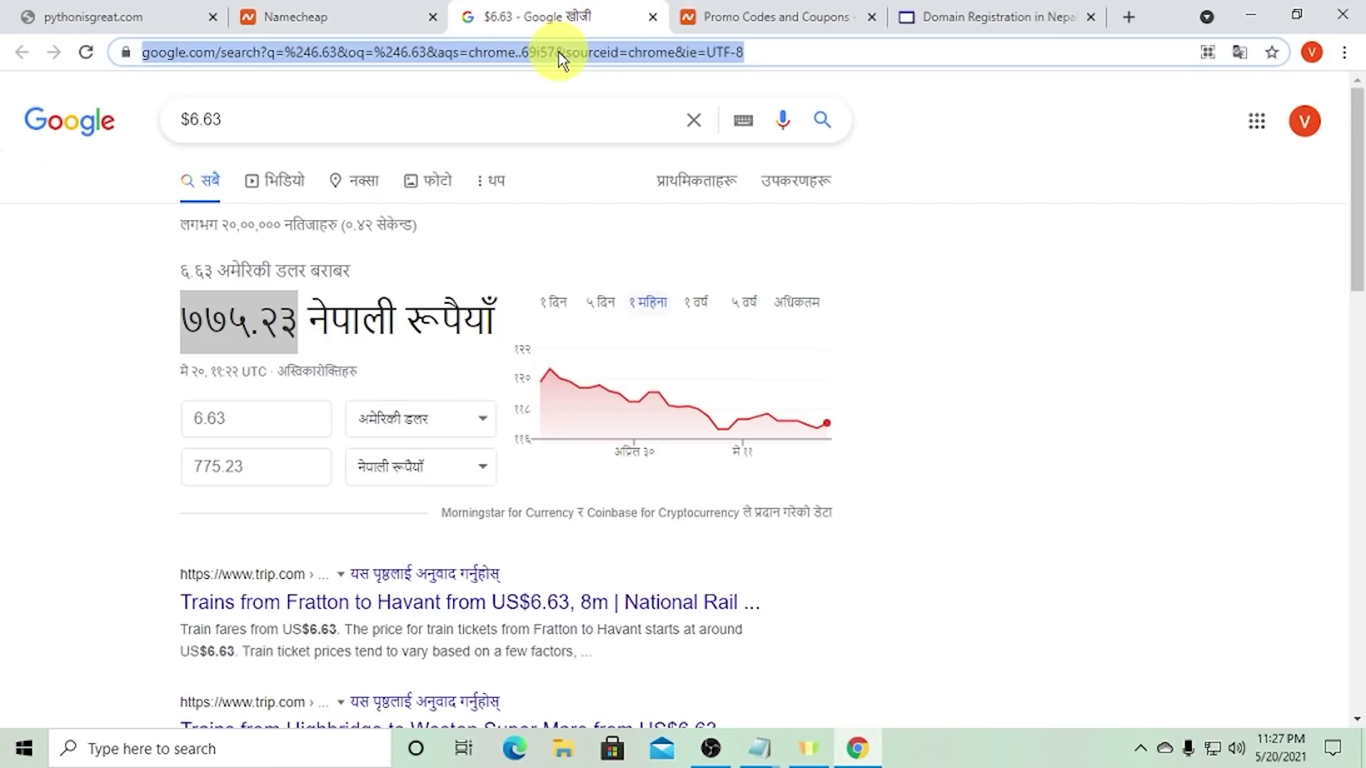
# - Play the Dollar Card in Nepal video from youtube.com/technologychannel, then return to the coupons tab
pyautogui.write('youtube.com')
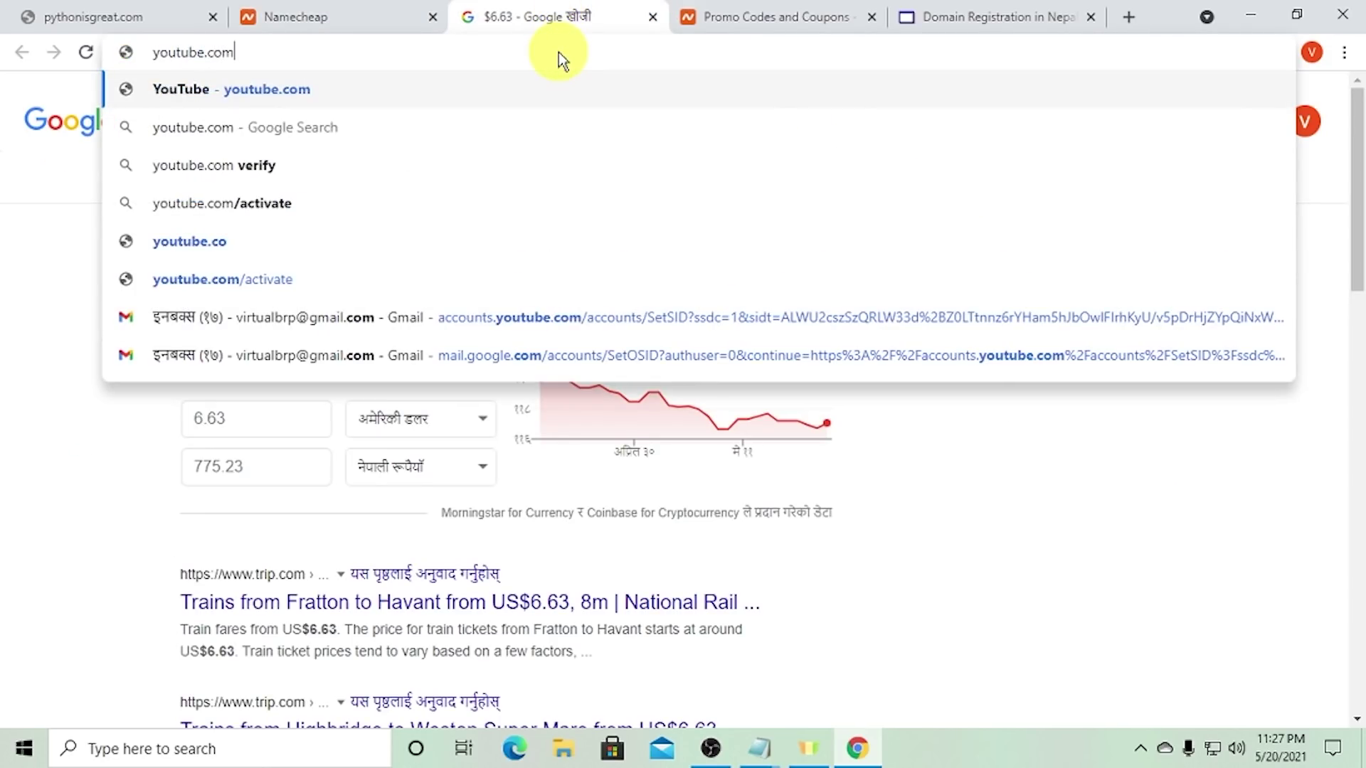
pyautogui.write('/technolog')
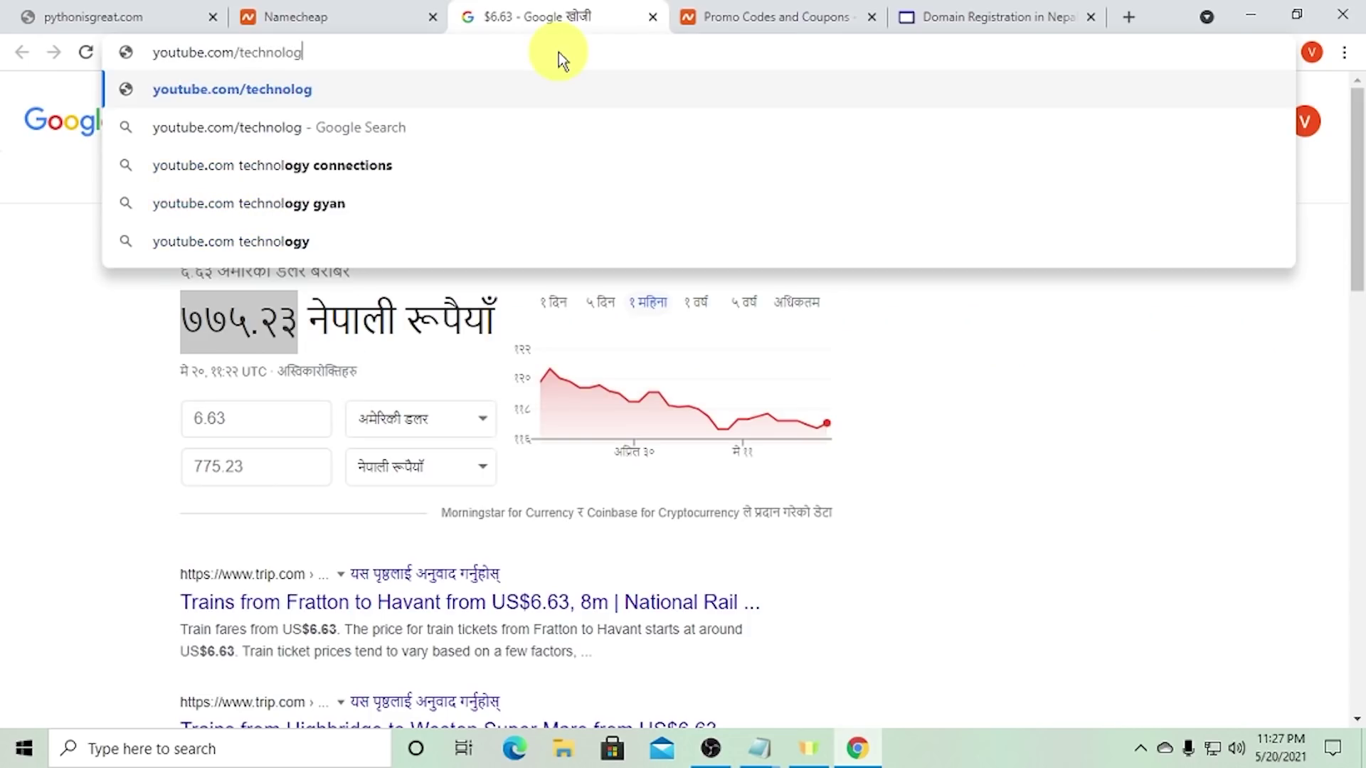
pyautogui.write('ychannel')
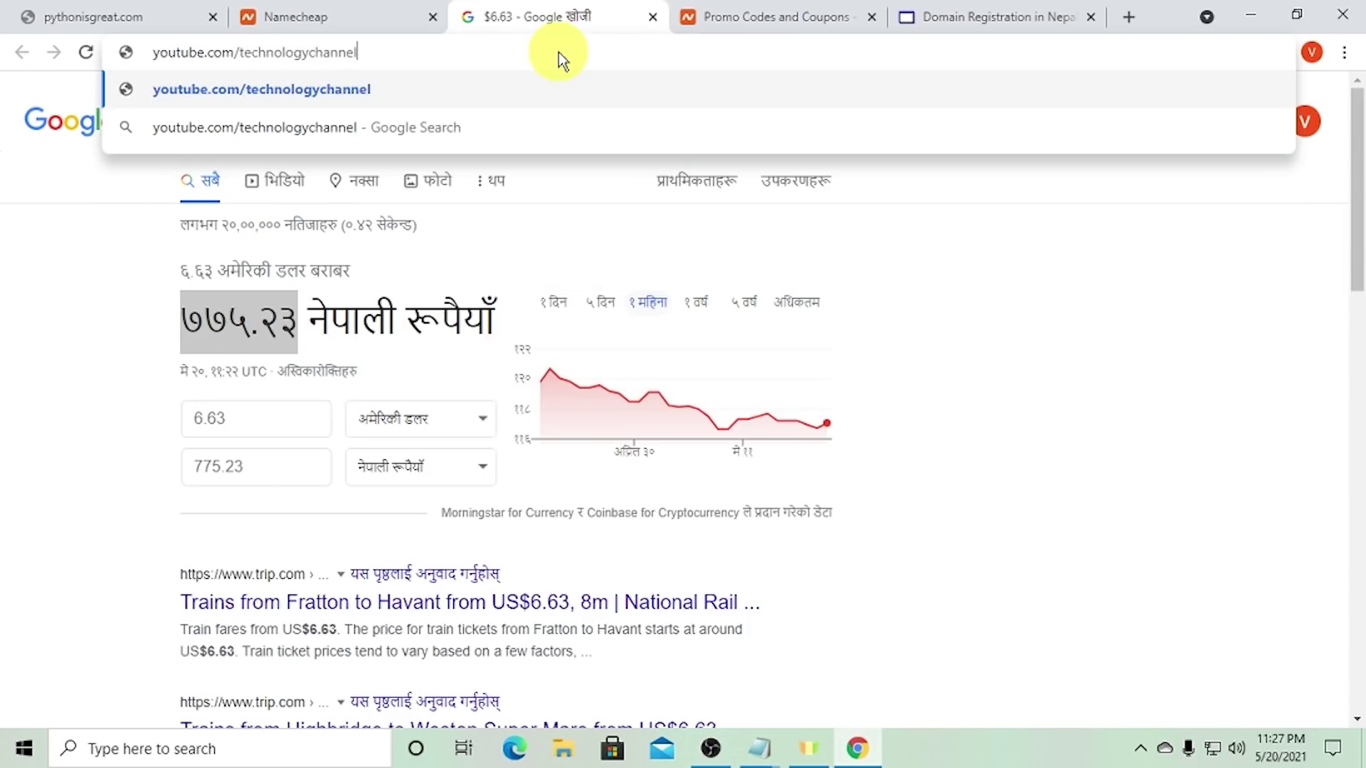
pyautogui.press('Return')
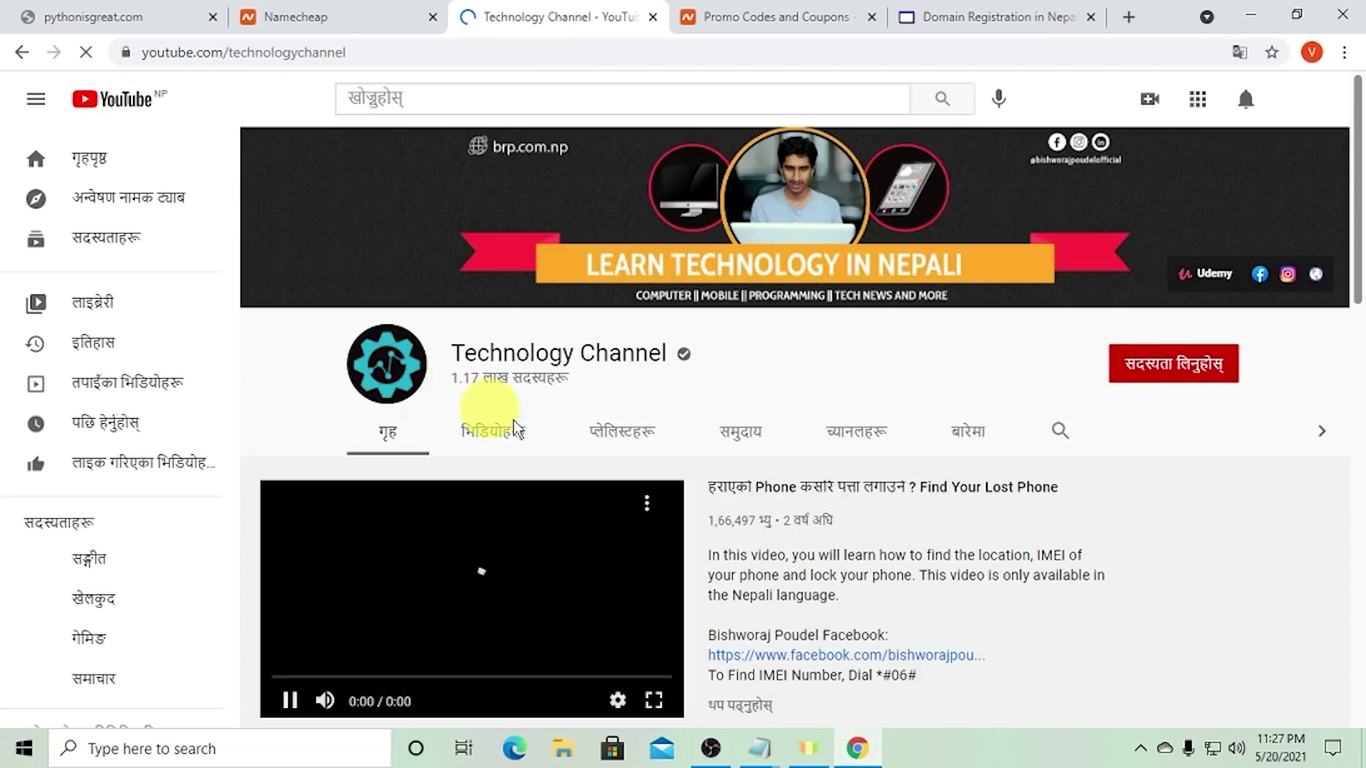
pyautogui.click(498, 430)
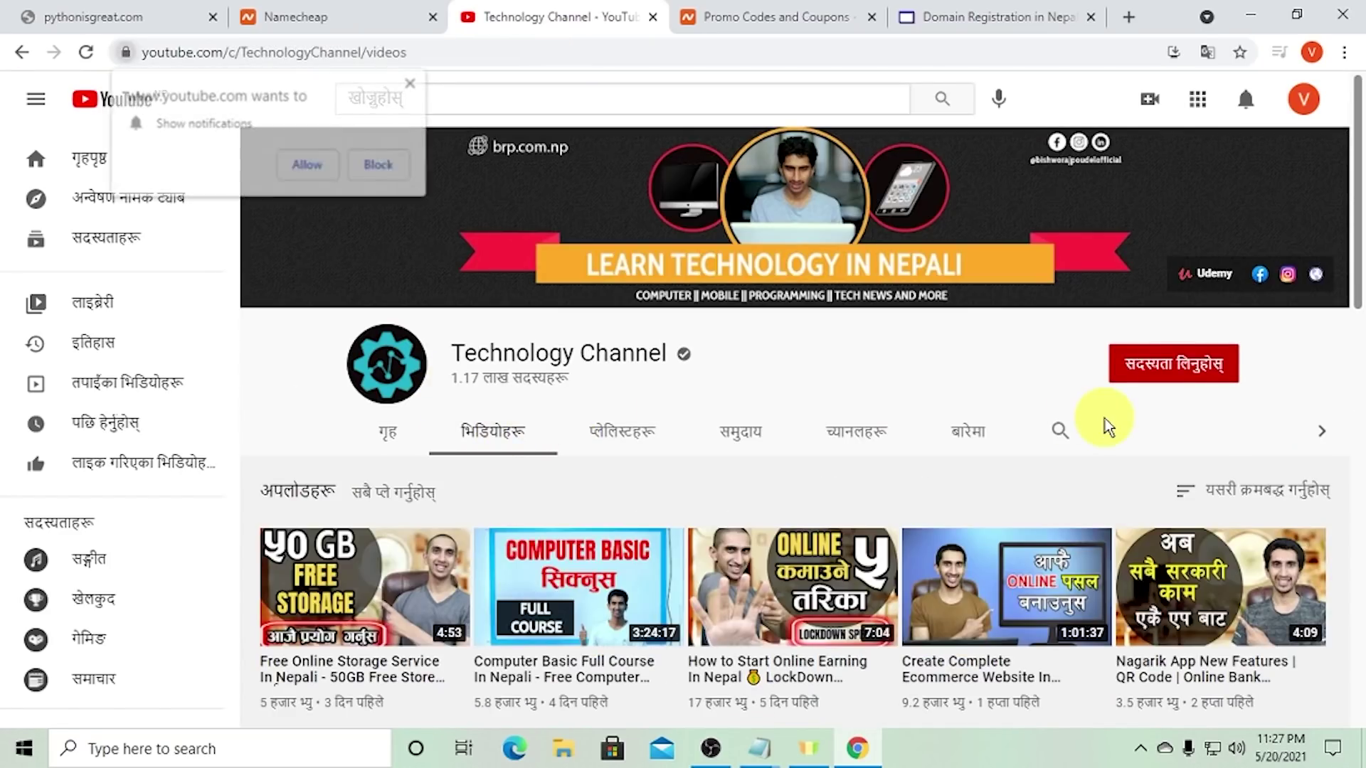
pyautogui.scroll(-7, 1106, 427)
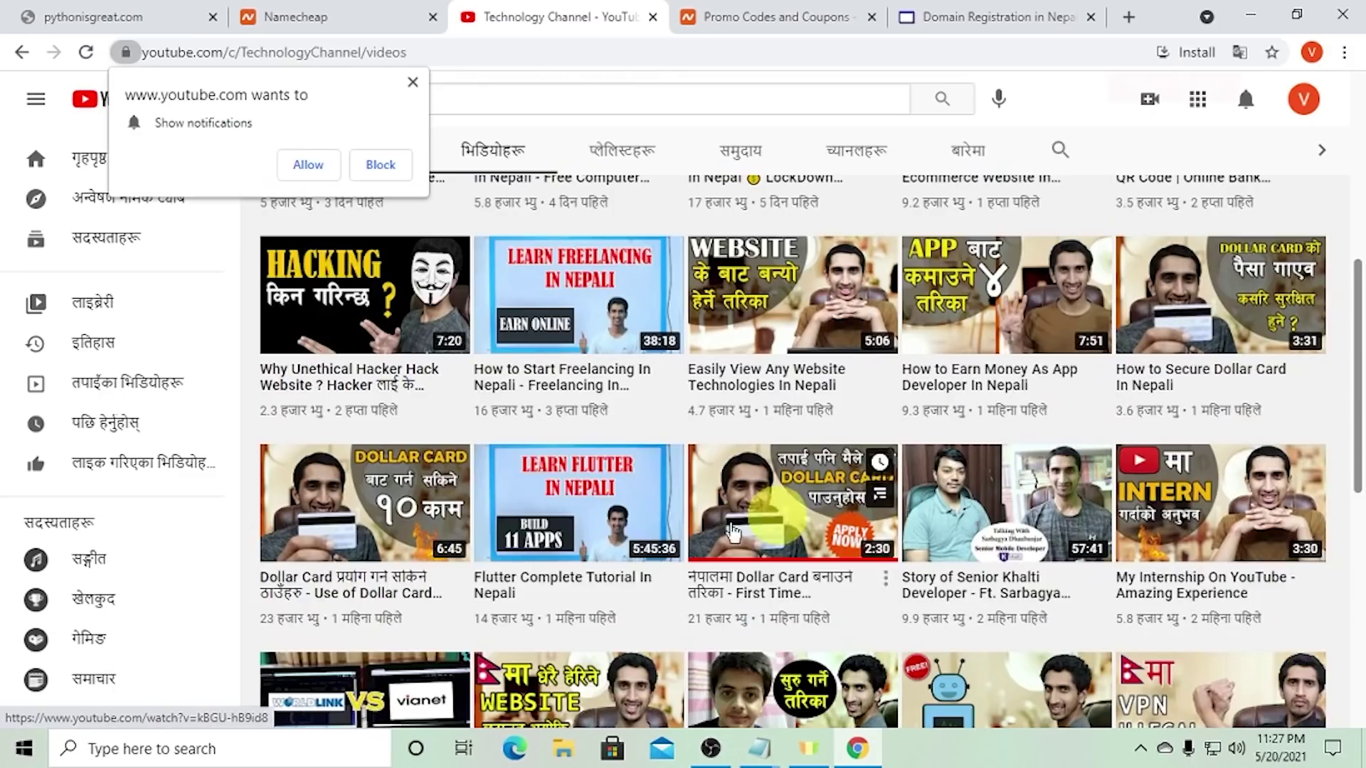
pyautogui.scroll(-1, 1150, 541)
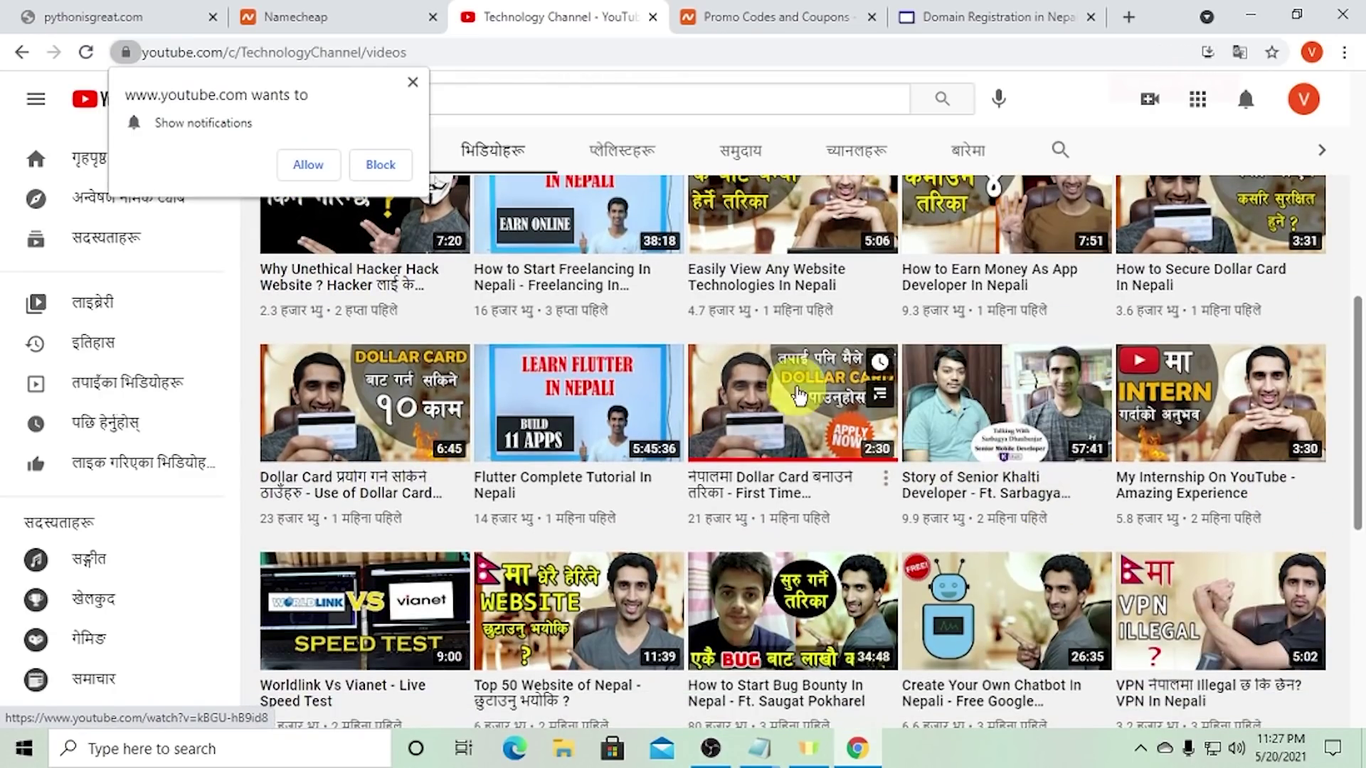
pyautogui.moveTo(800, 395)
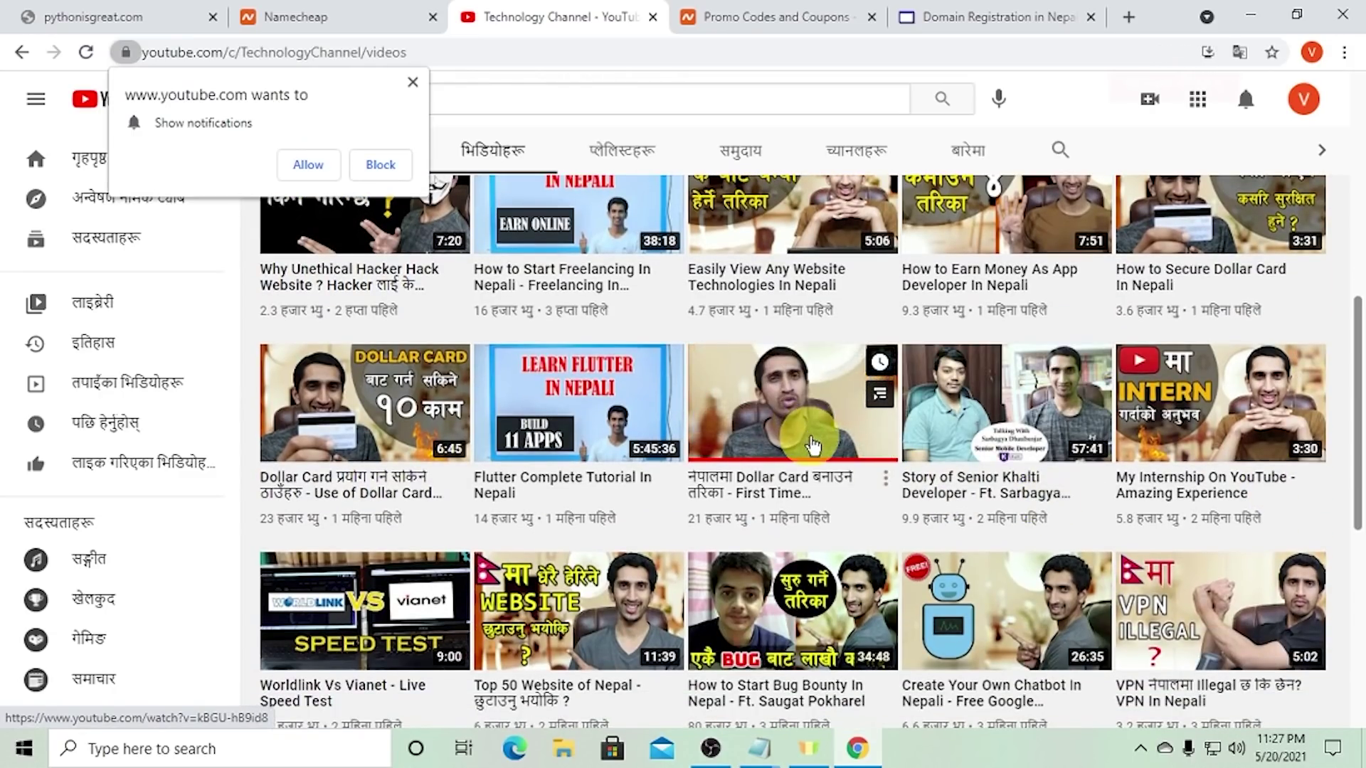
pyautogui.click(775, 493)
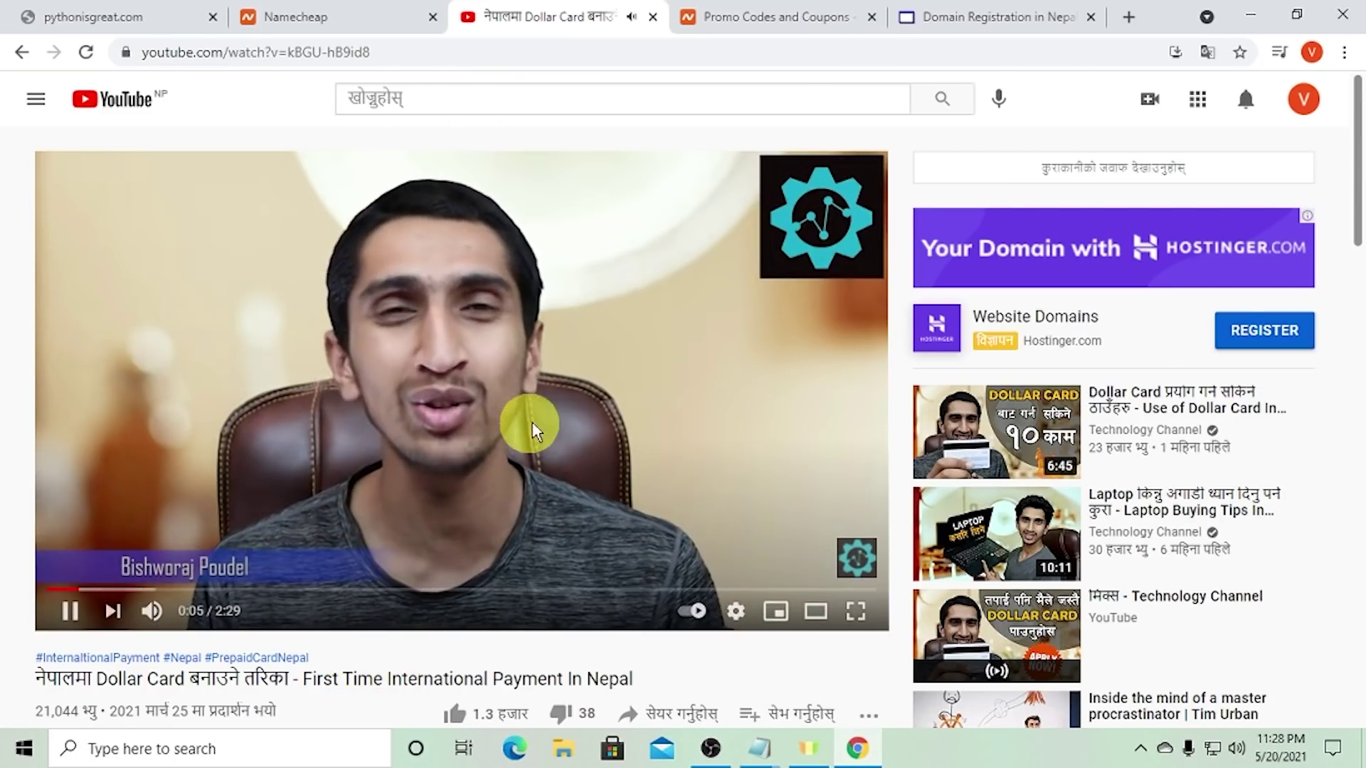
pyautogui.hotkey('ctrl', 'Tab')
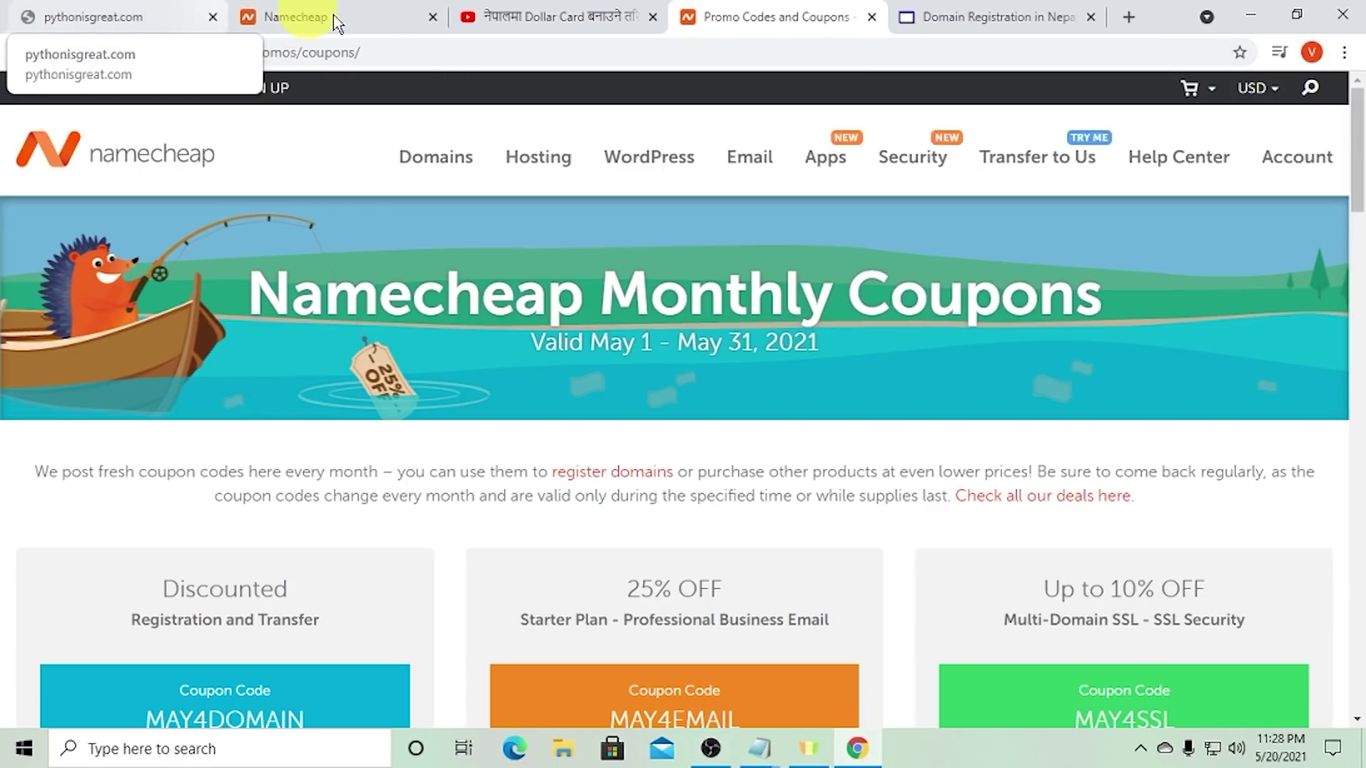
# - Confirm the pythonisgreat.com order and submit contact details as an individual with autofilled address and phone code
pyautogui.click(387, 16)
pyautogui.scroll(-1, 1022, 345)
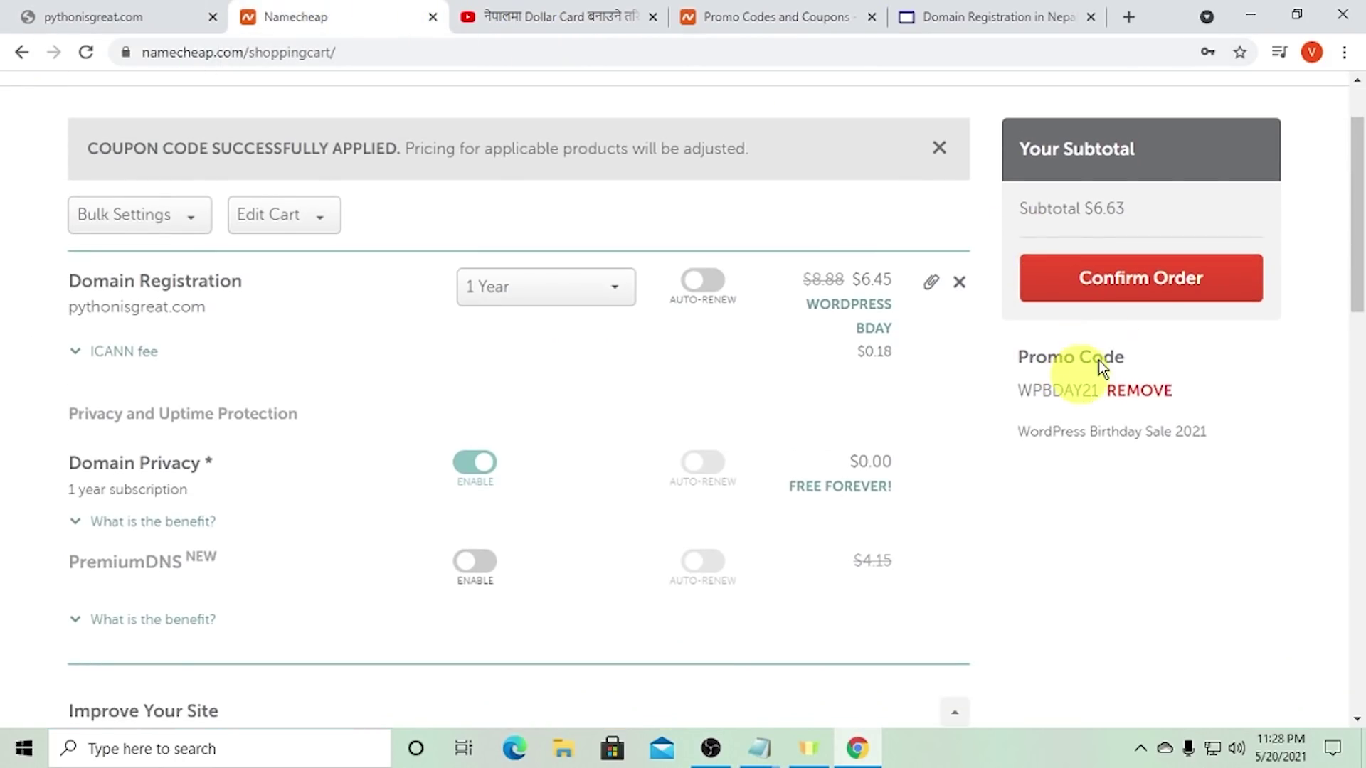
pyautogui.click(1149, 283)
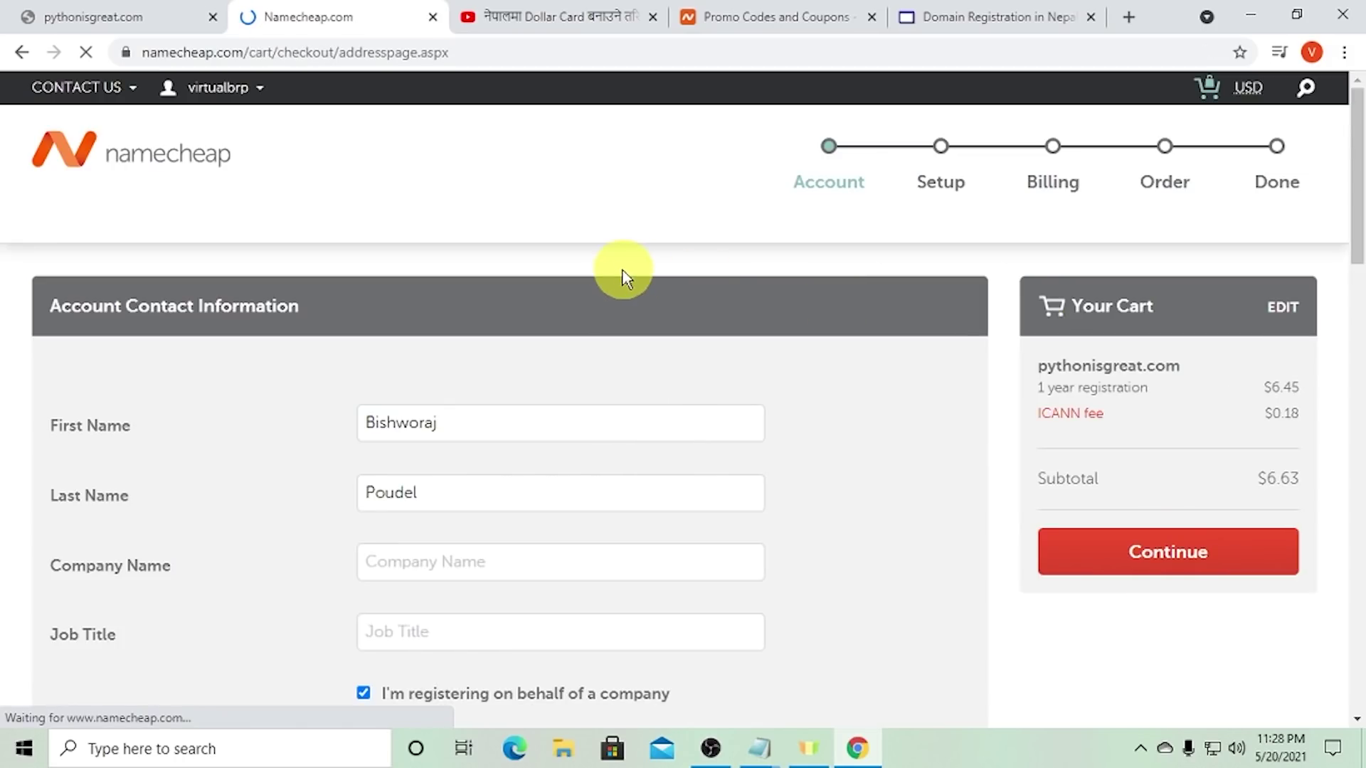
pyautogui.scroll(-3, 651, 323)
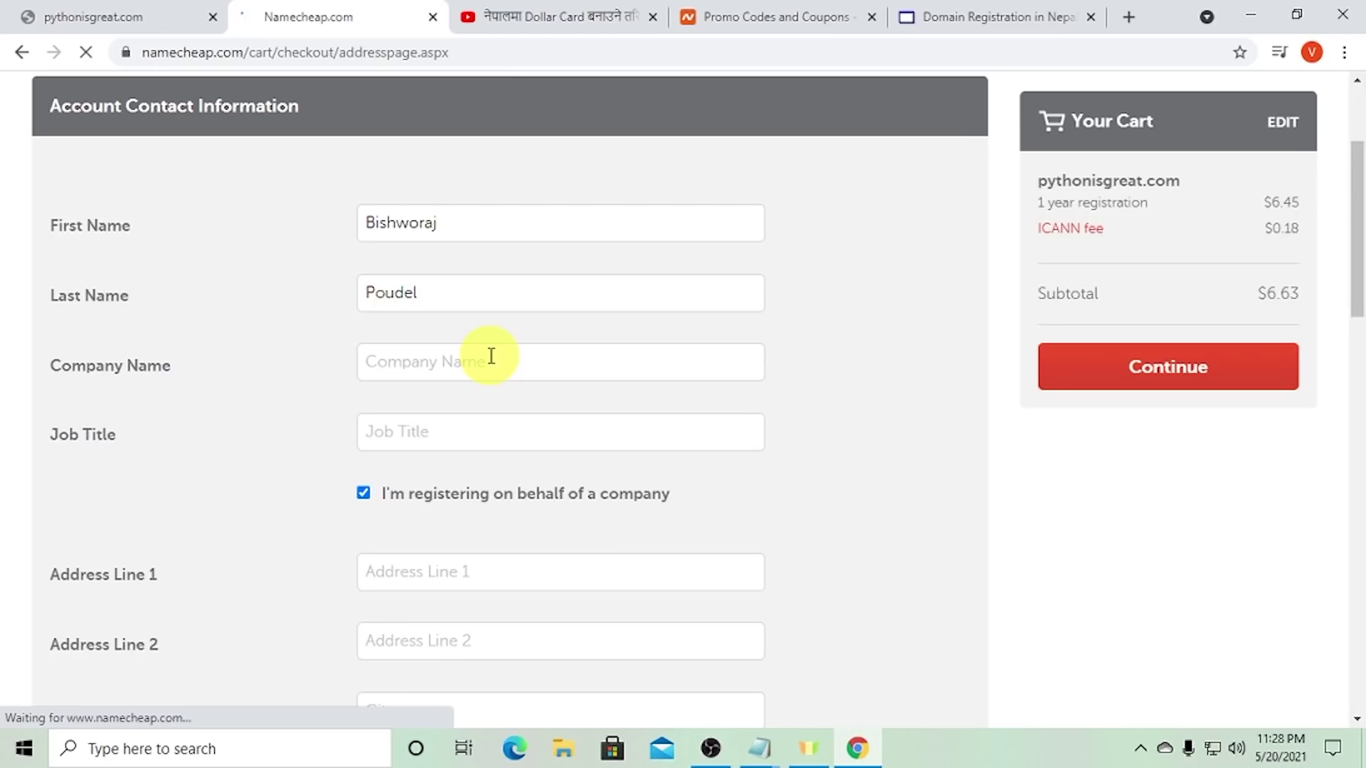
pyautogui.scroll(-2, 489, 363)
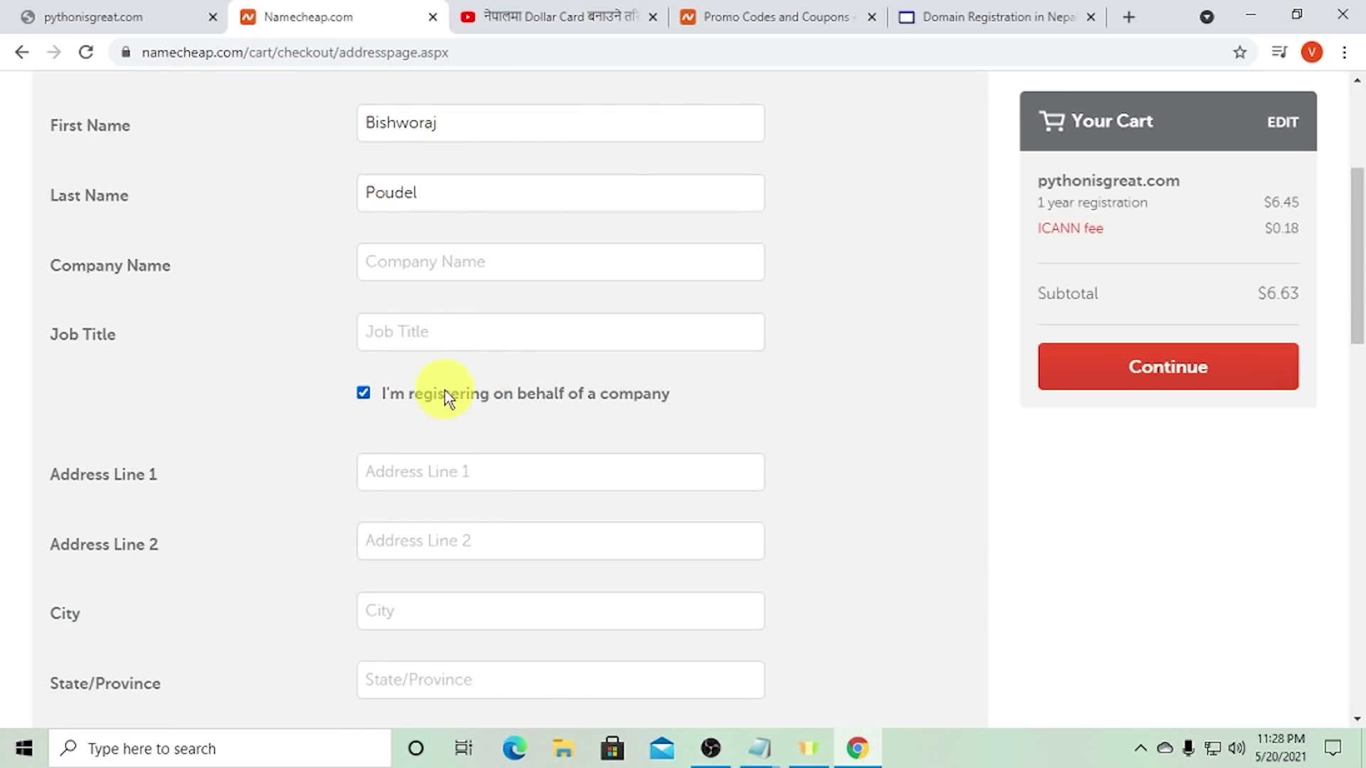
pyautogui.click(445, 397)
pyautogui.click(442, 334)
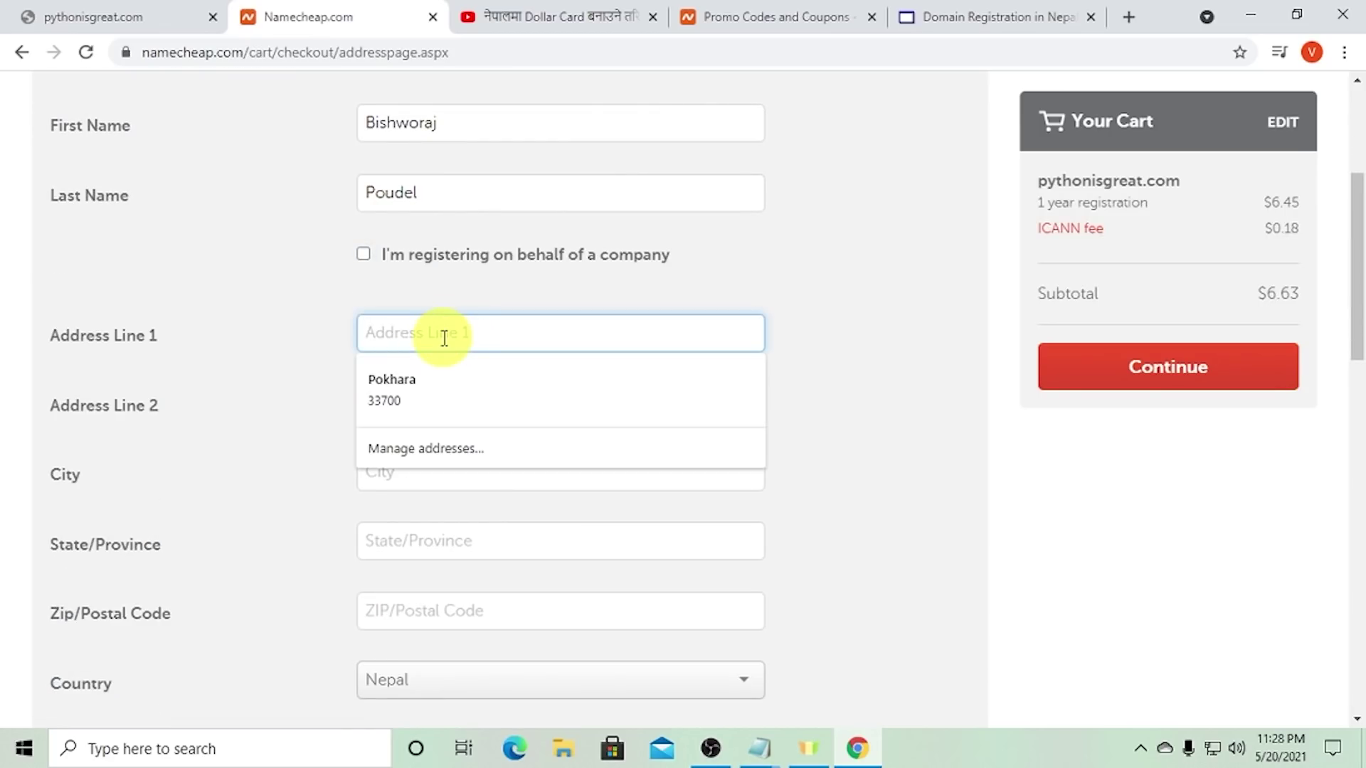
pyautogui.click(441, 384)
pyautogui.scroll(-3, 478, 427)
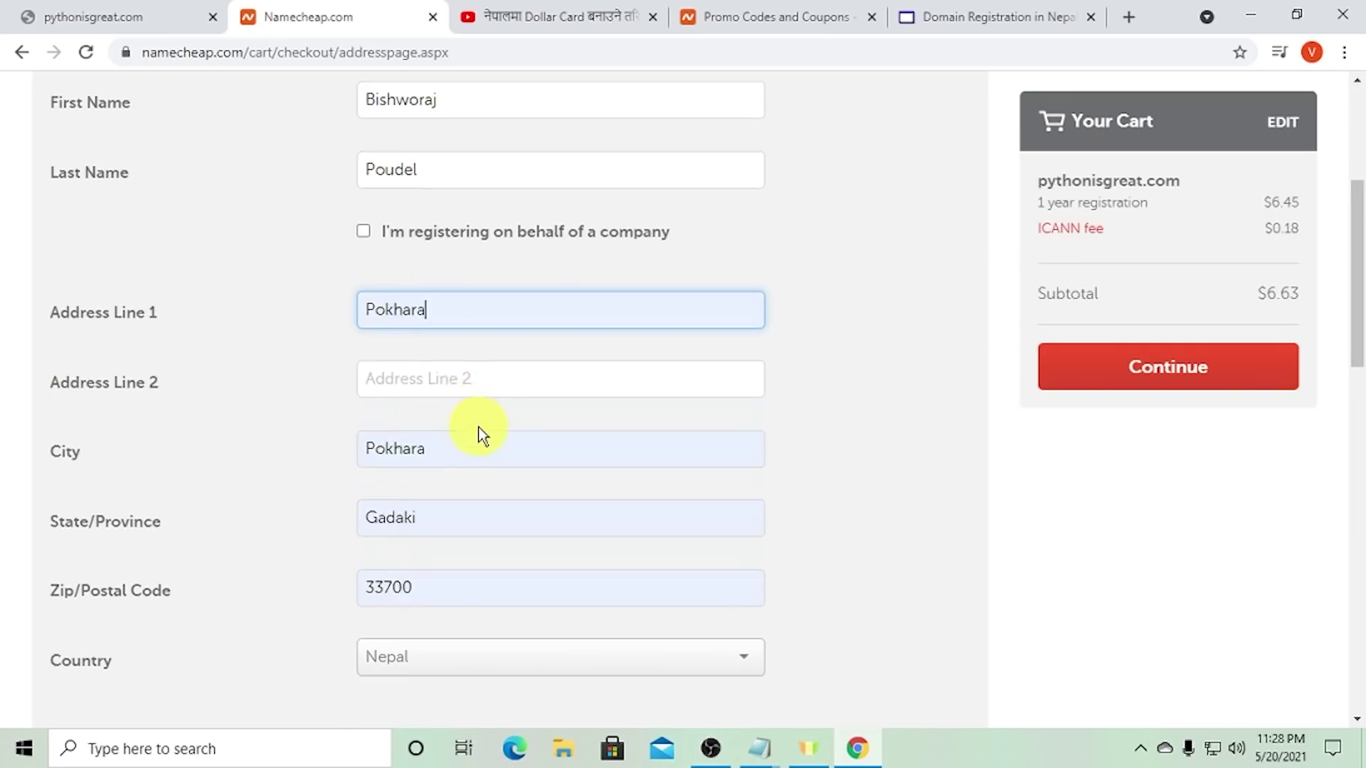
pyautogui.scroll(-3, 524, 373)
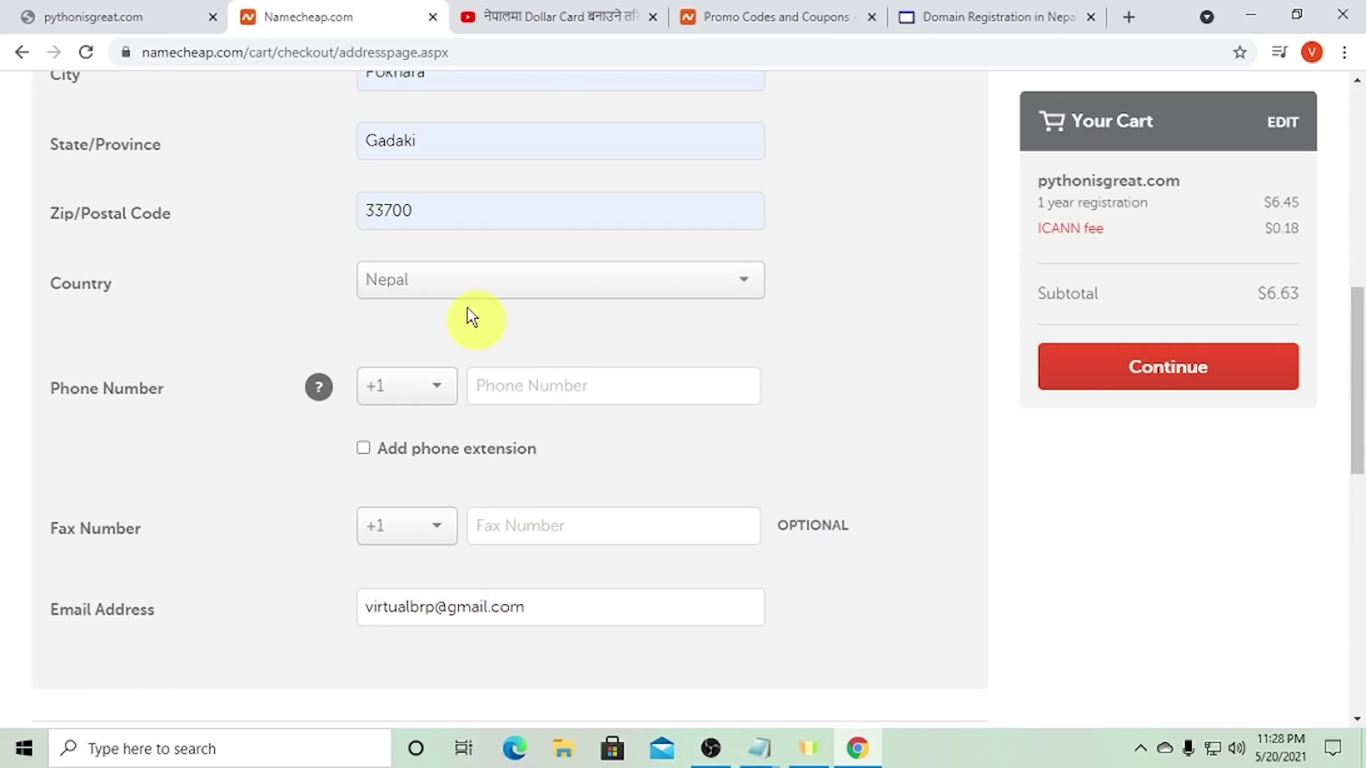
pyautogui.click(432, 393)
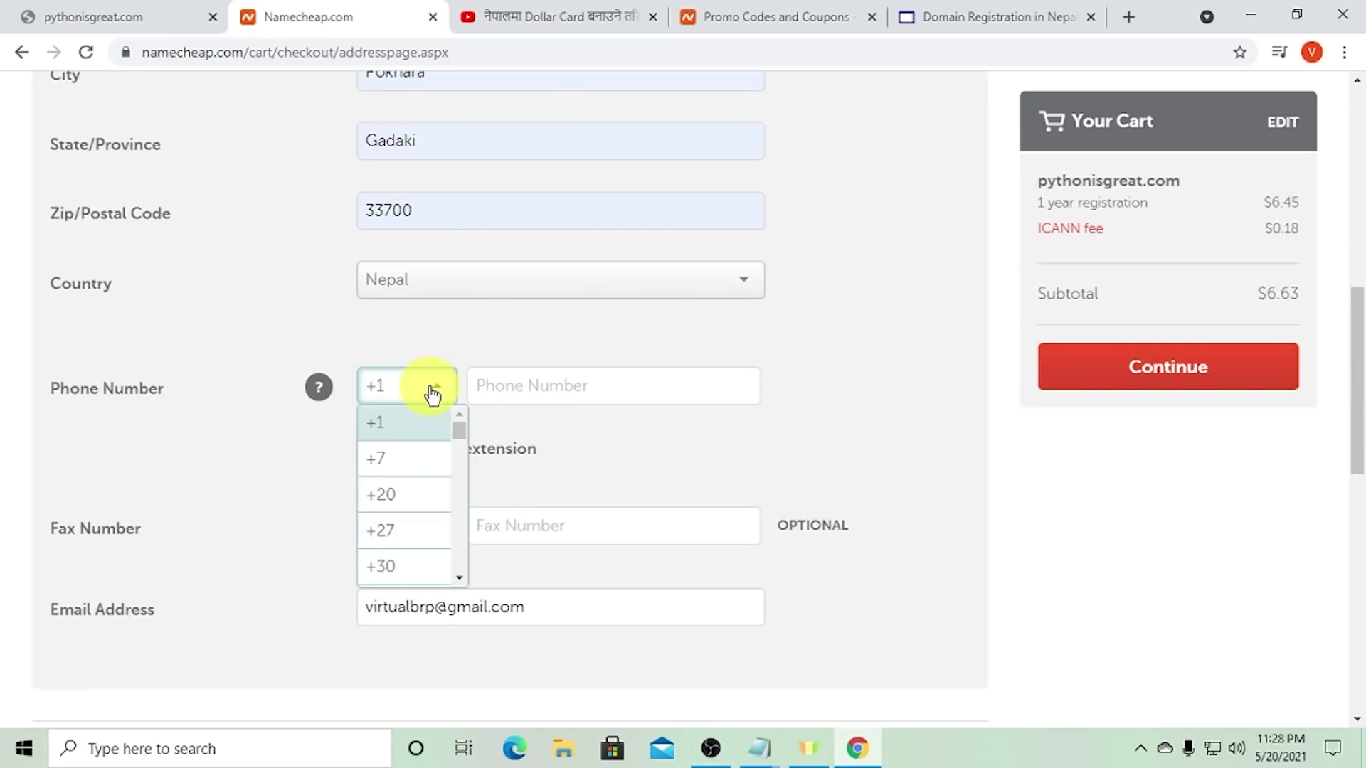
pyautogui.scroll(-5, 555, 242)
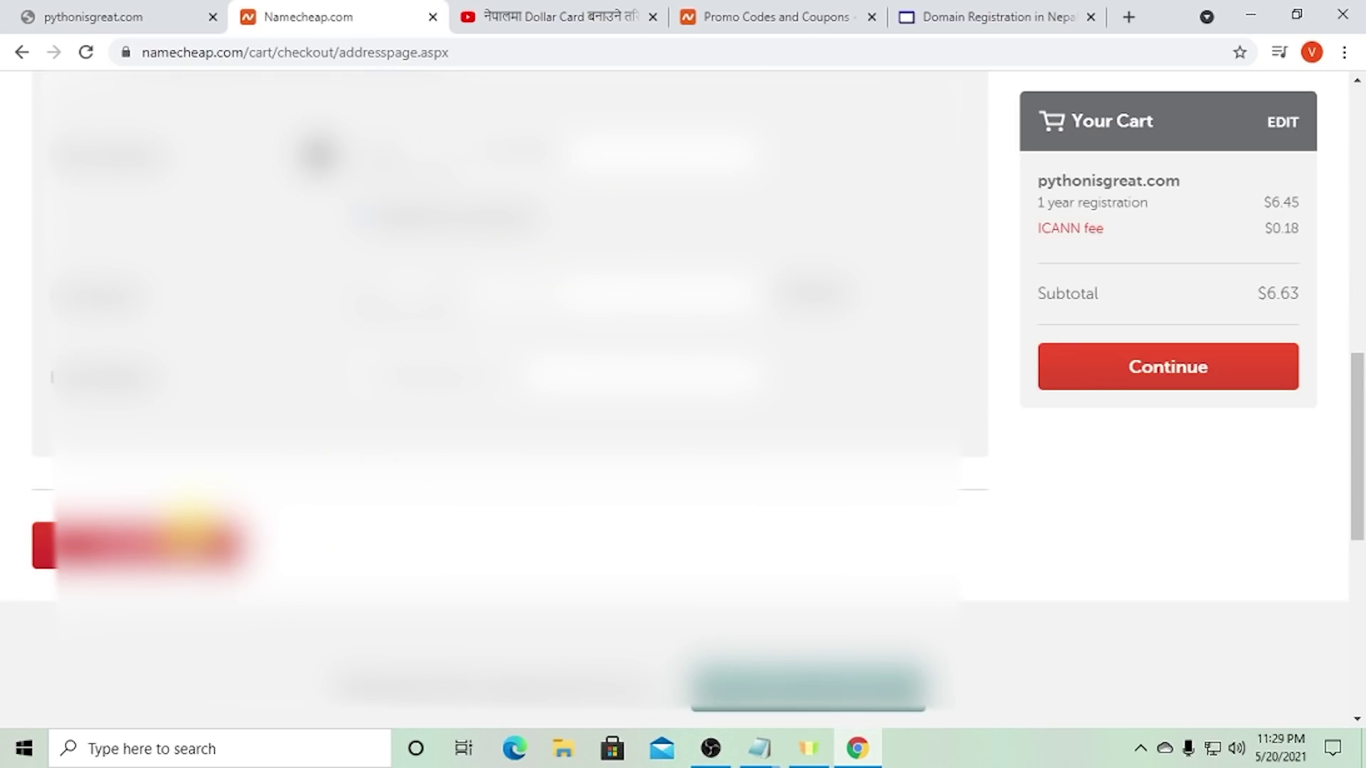
pyautogui.click(701, 532)
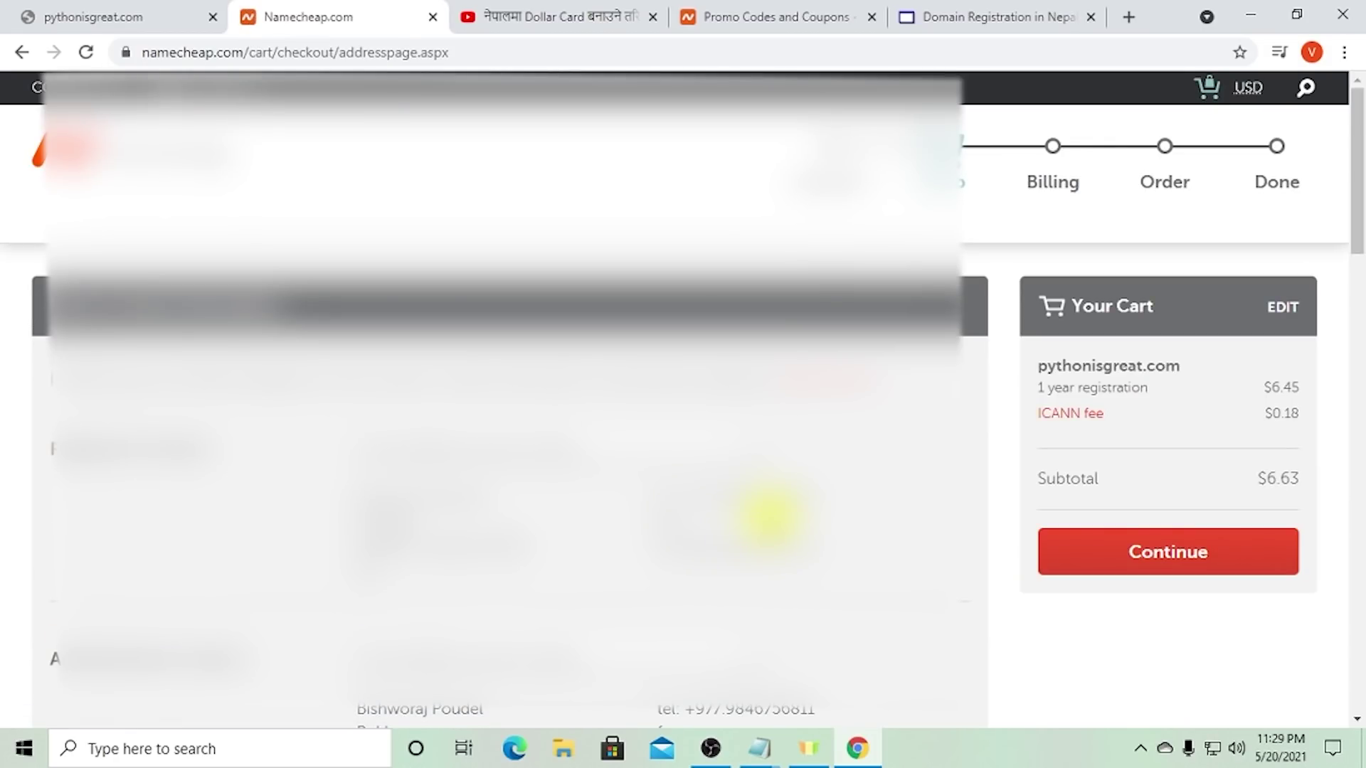
# - Complete the domain setup form options and tick the final box to reach billing
pyautogui.scroll(-1, 767, 517)
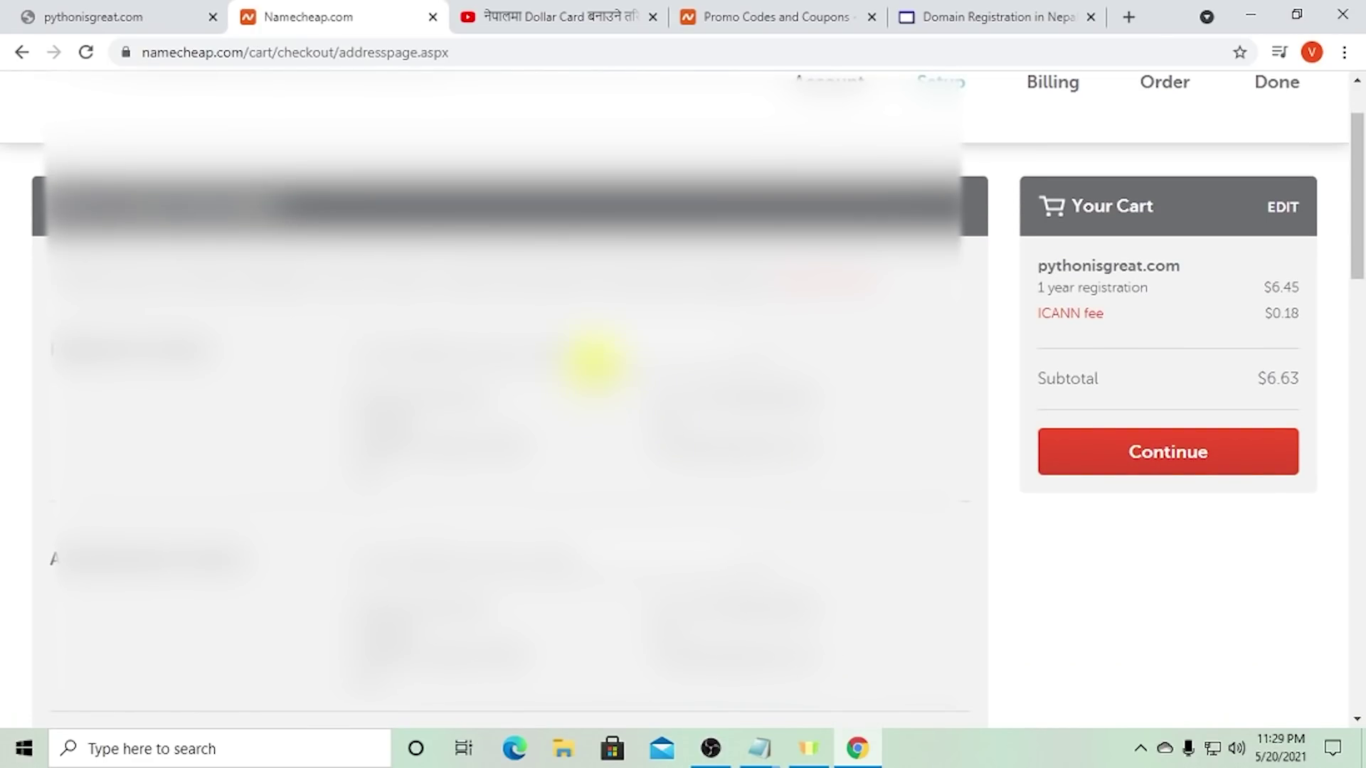
pyautogui.moveTo(75, 349); pyautogui.dragTo(207, 367)
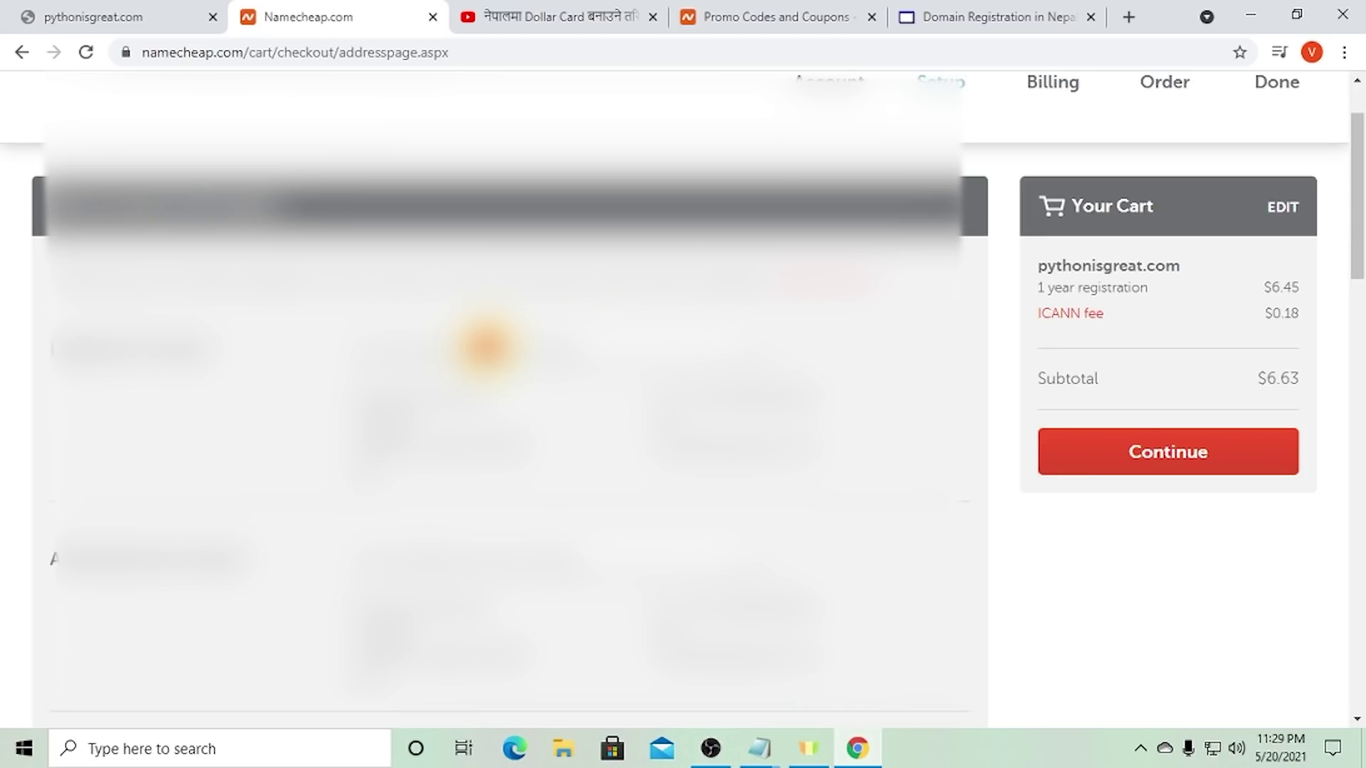
pyautogui.click(482, 360)
pyautogui.click(362, 475)
pyautogui.click(397, 417)
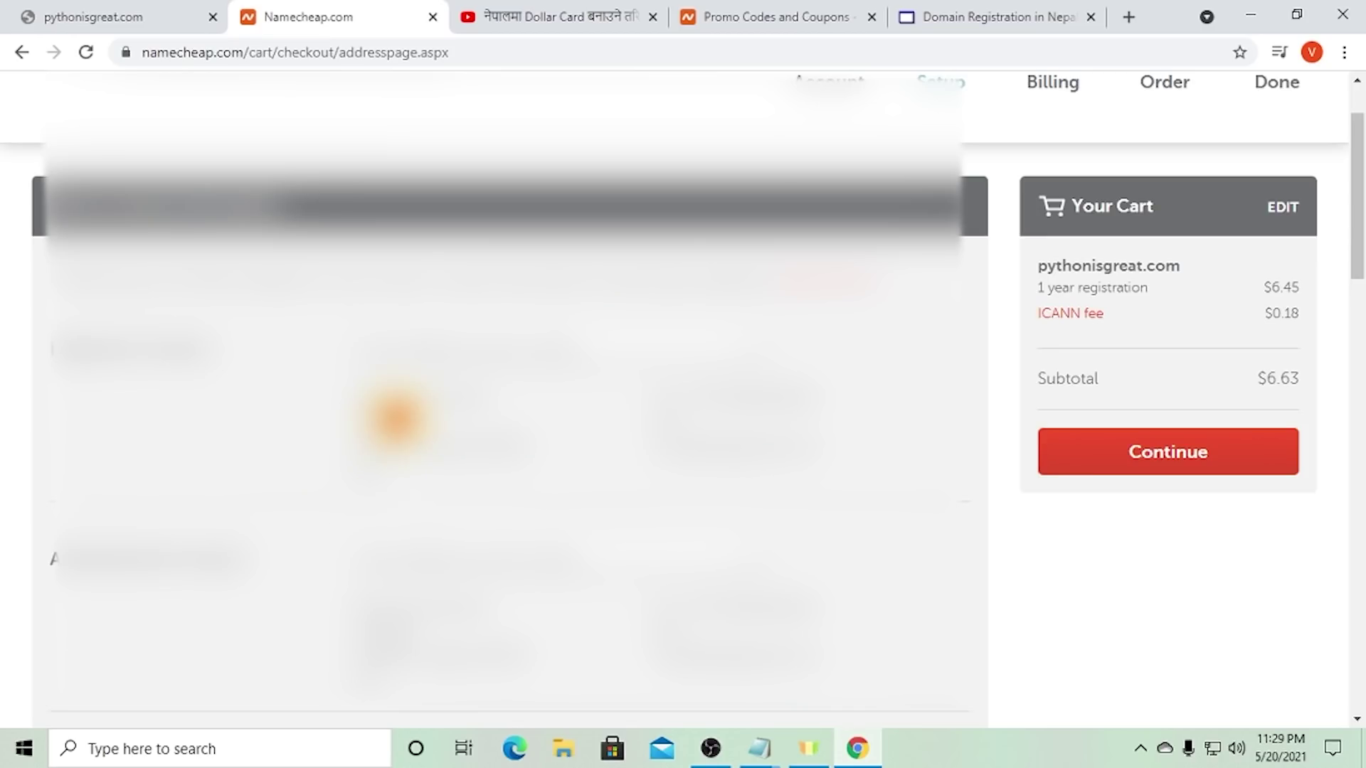
pyautogui.click(412, 384)
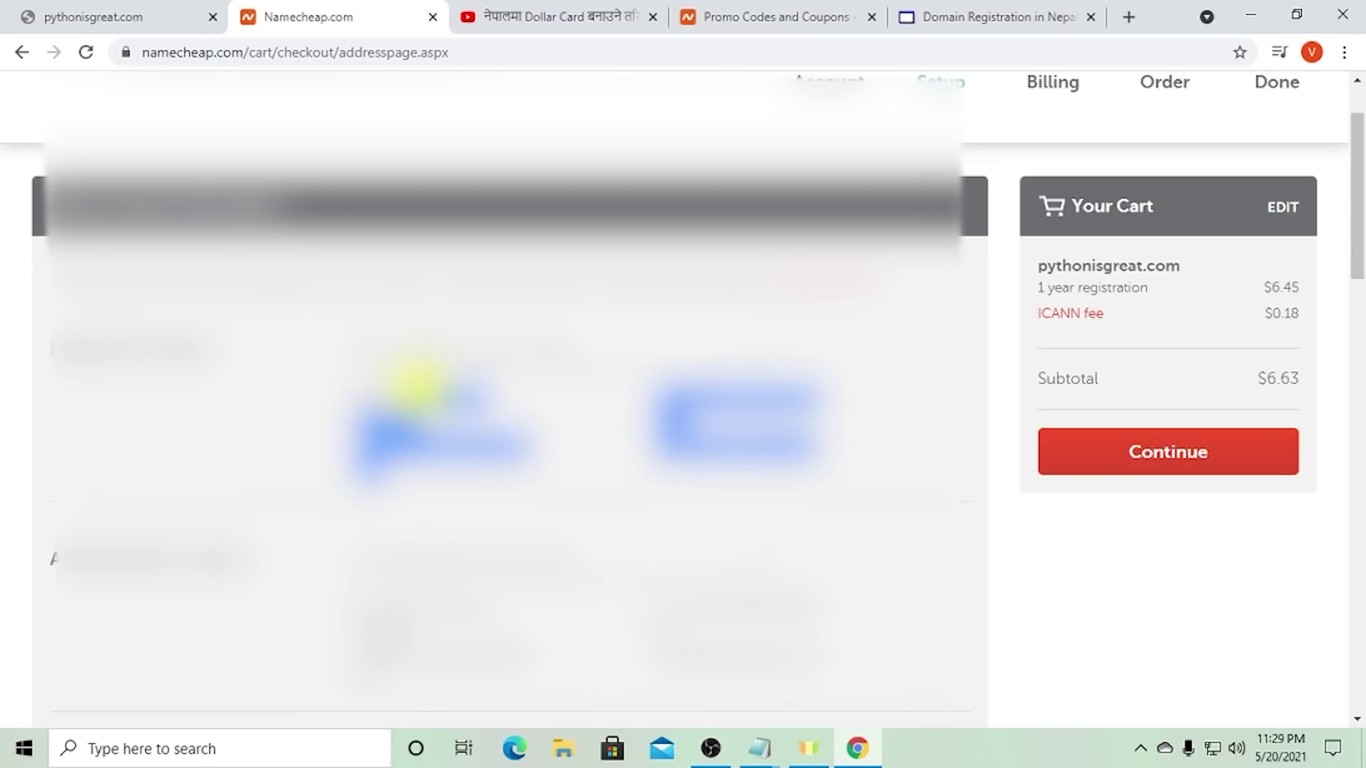
pyautogui.click(364, 390)
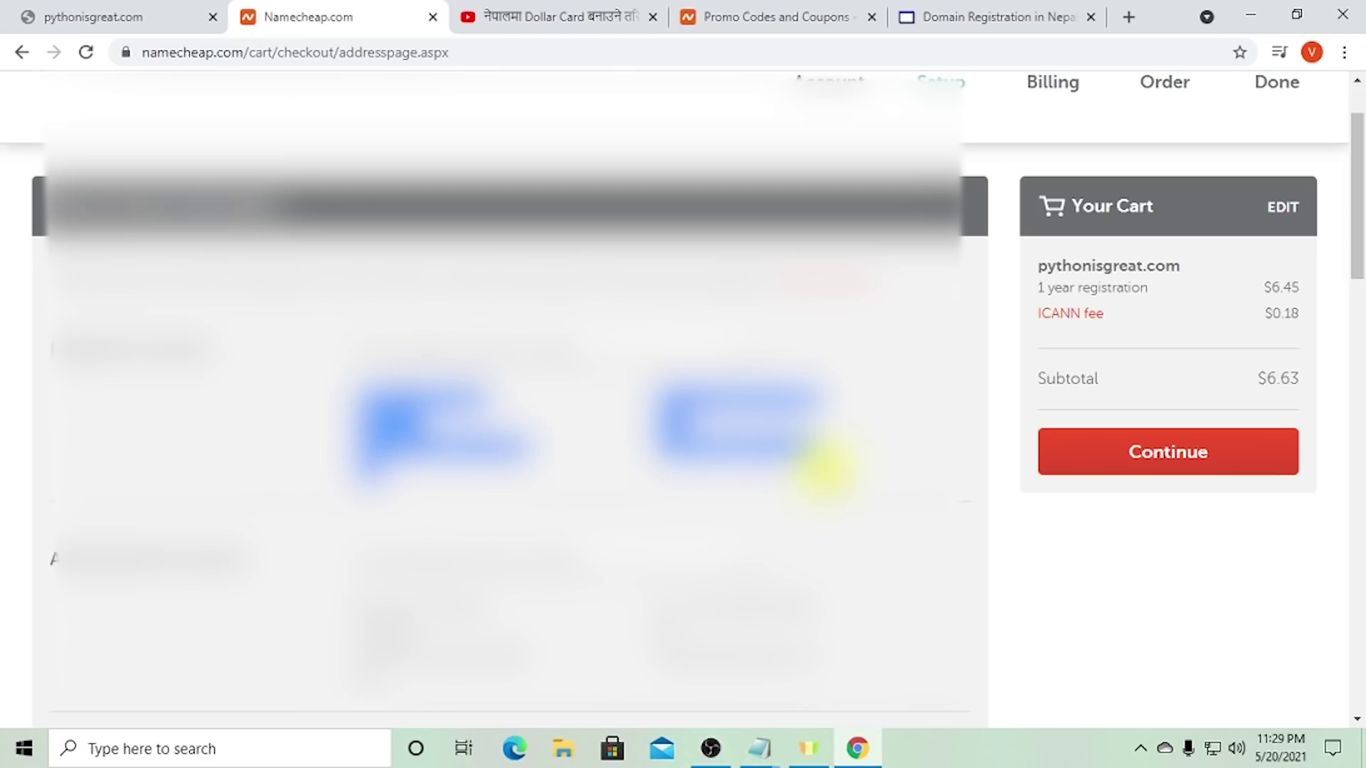
pyautogui.scroll(-3, 653, 442)
pyautogui.scroll(-6, 655, 431)
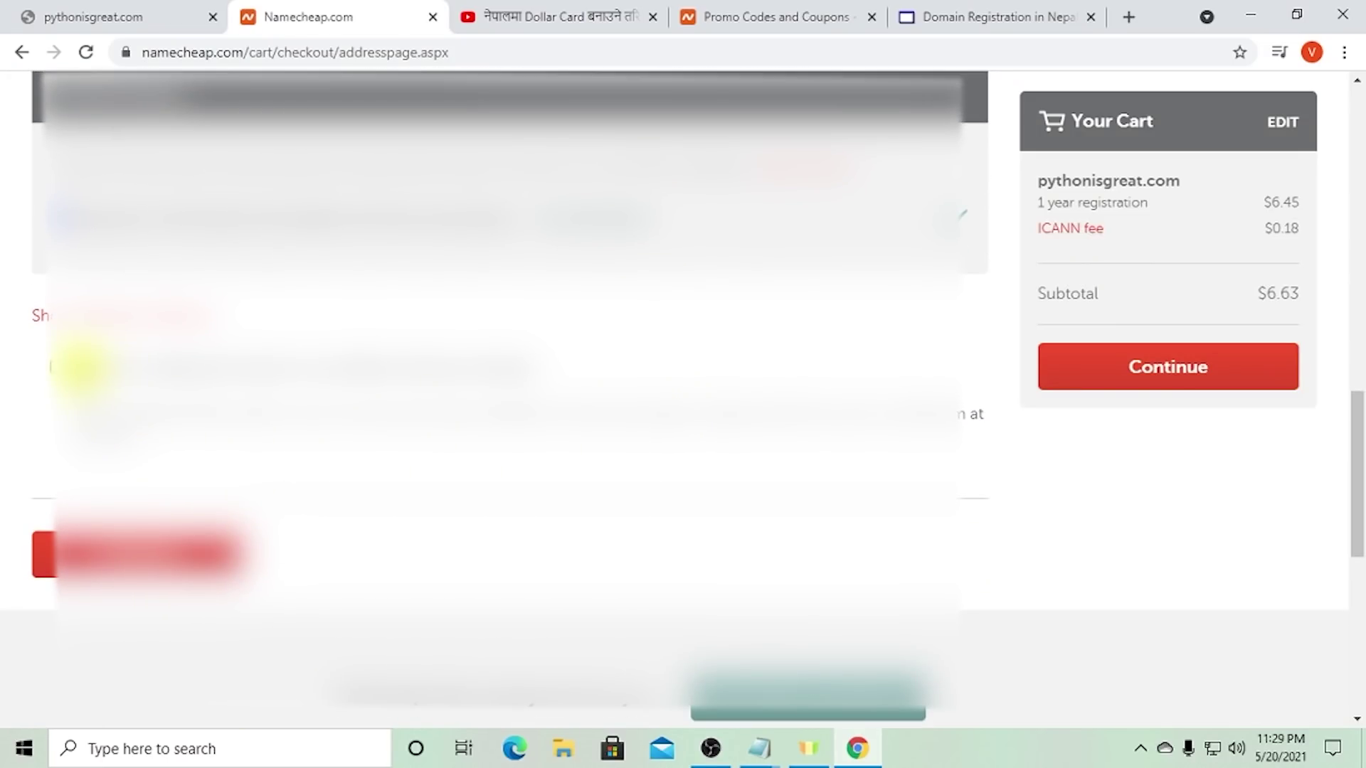
pyautogui.click(54, 367)
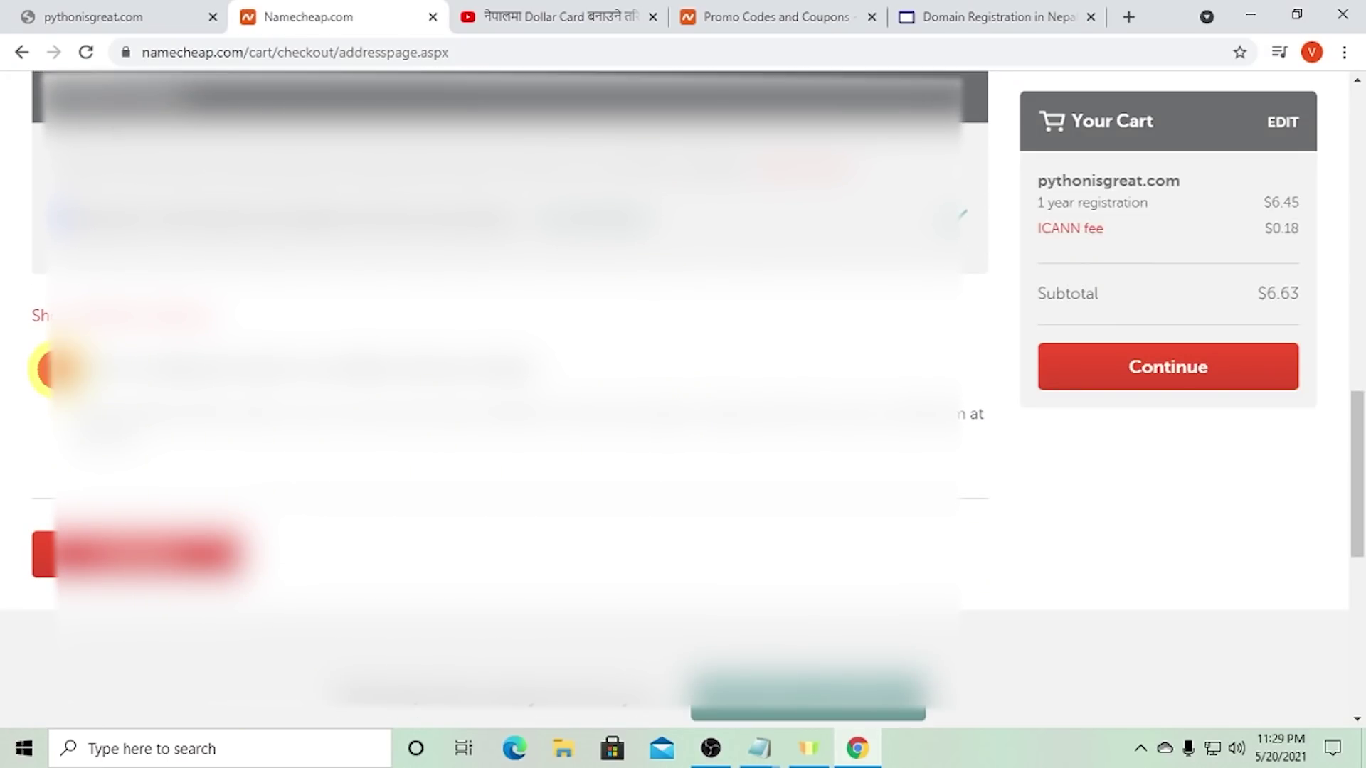
pyautogui.click(107, 544)
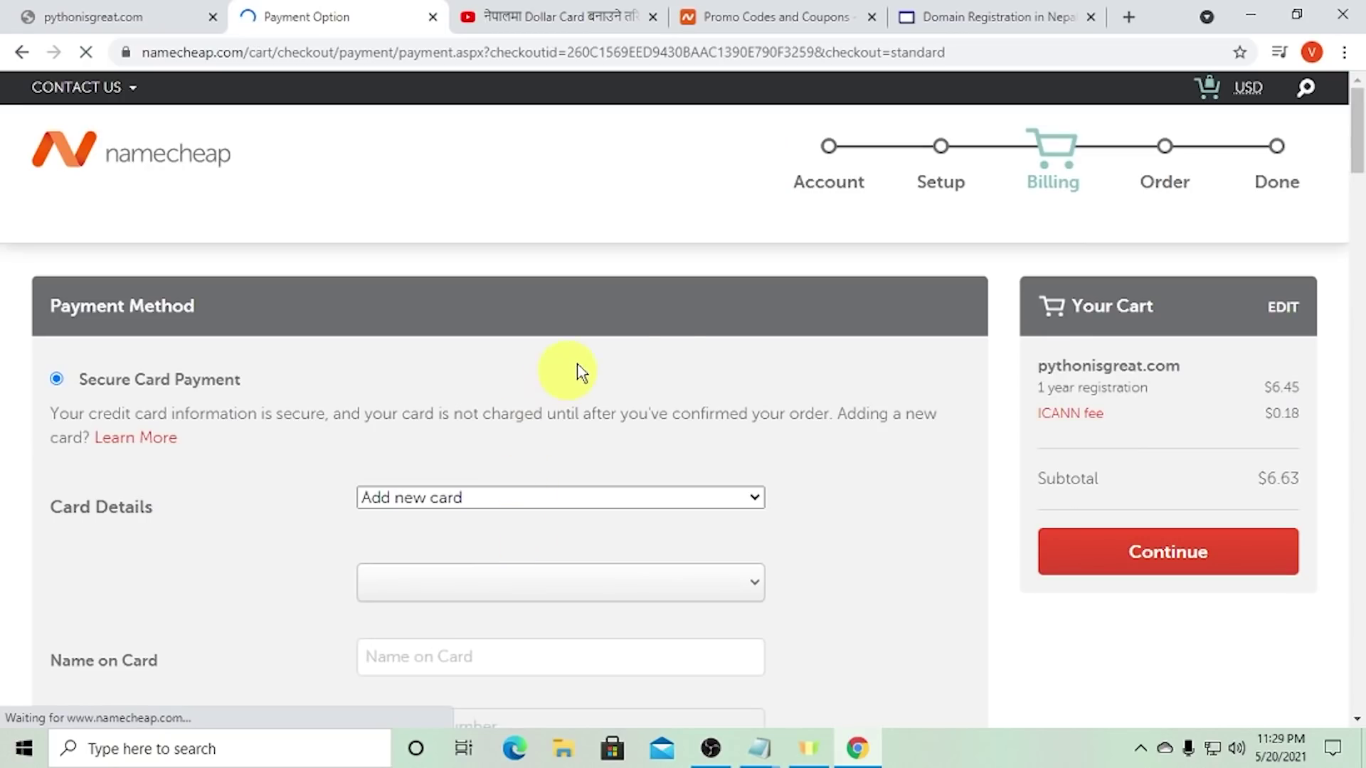
# - Look over the card payment options, choosing a new card and the default contact as billing address
pyautogui.scroll(-3, 710, 430)
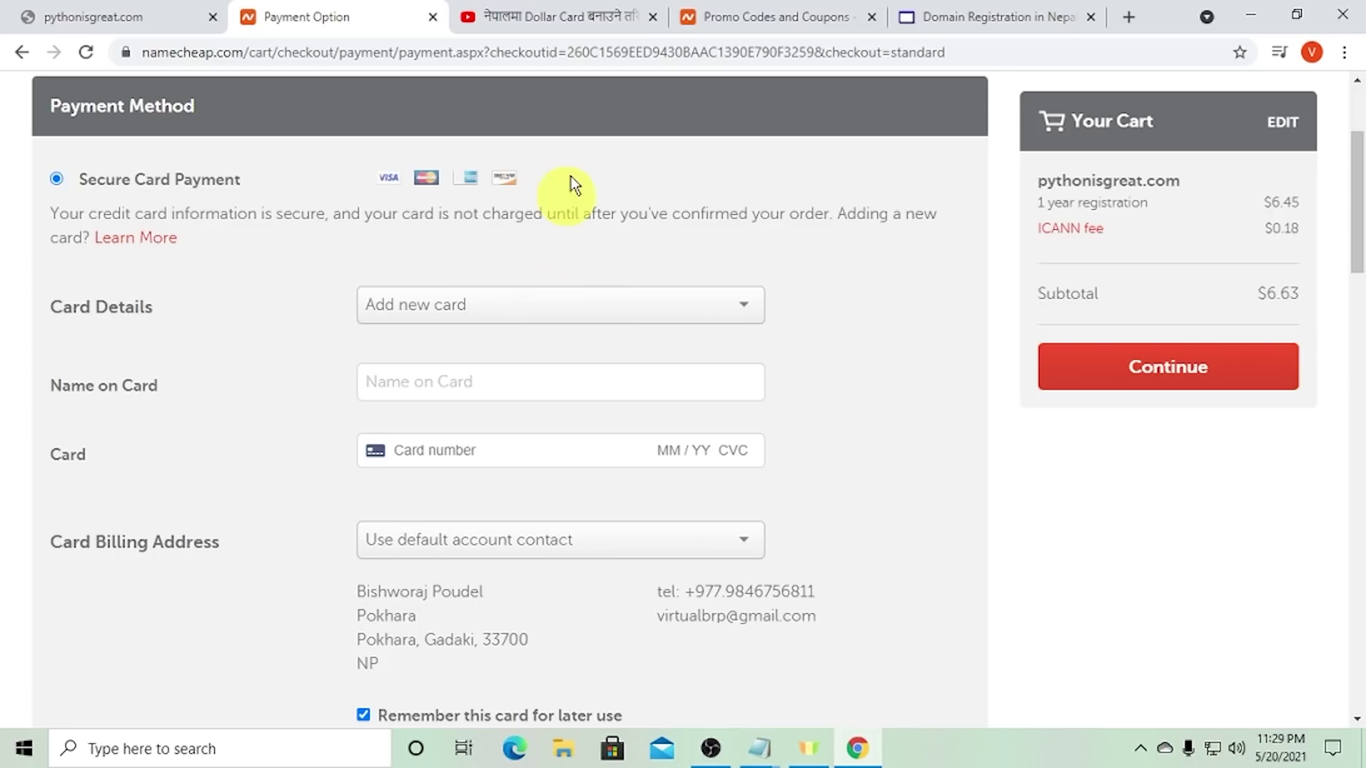
pyautogui.scroll(-5, 579, 366)
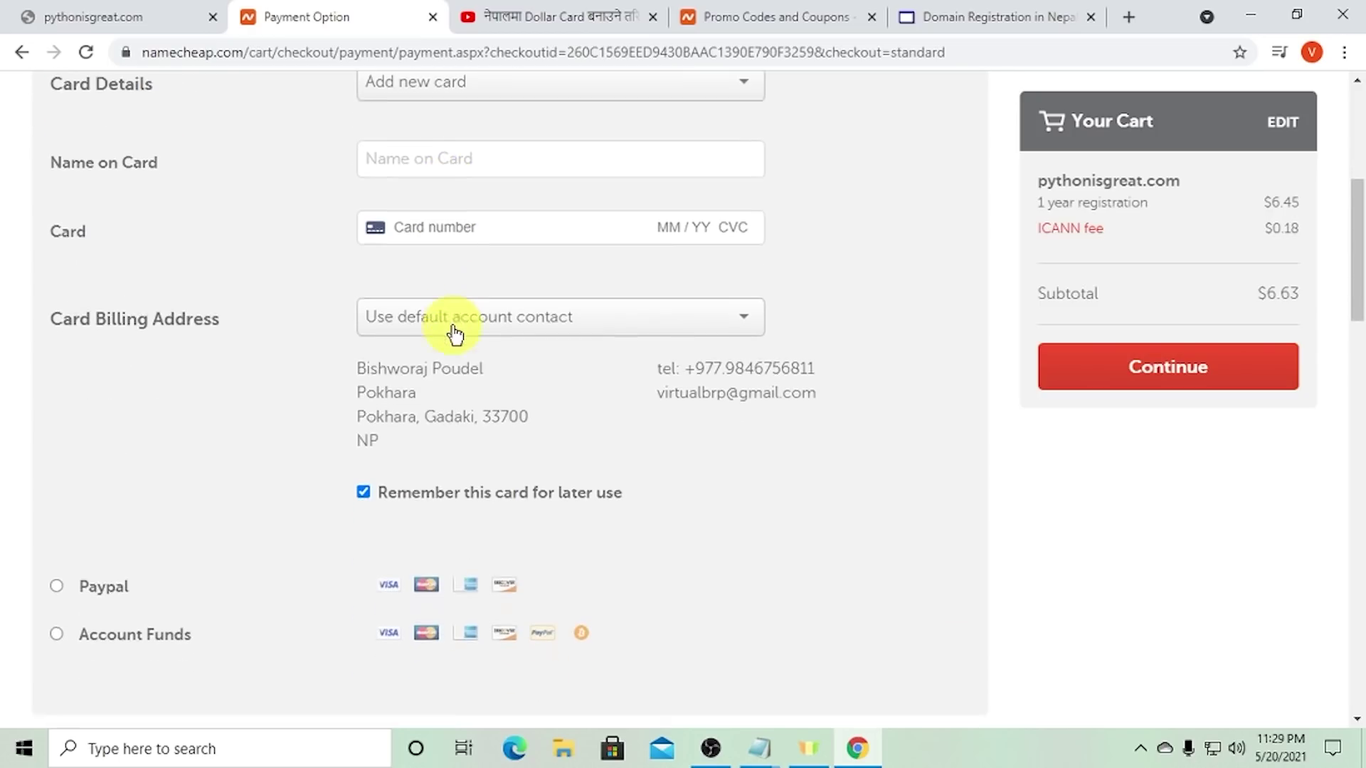
pyautogui.scroll(7, 549, 566)
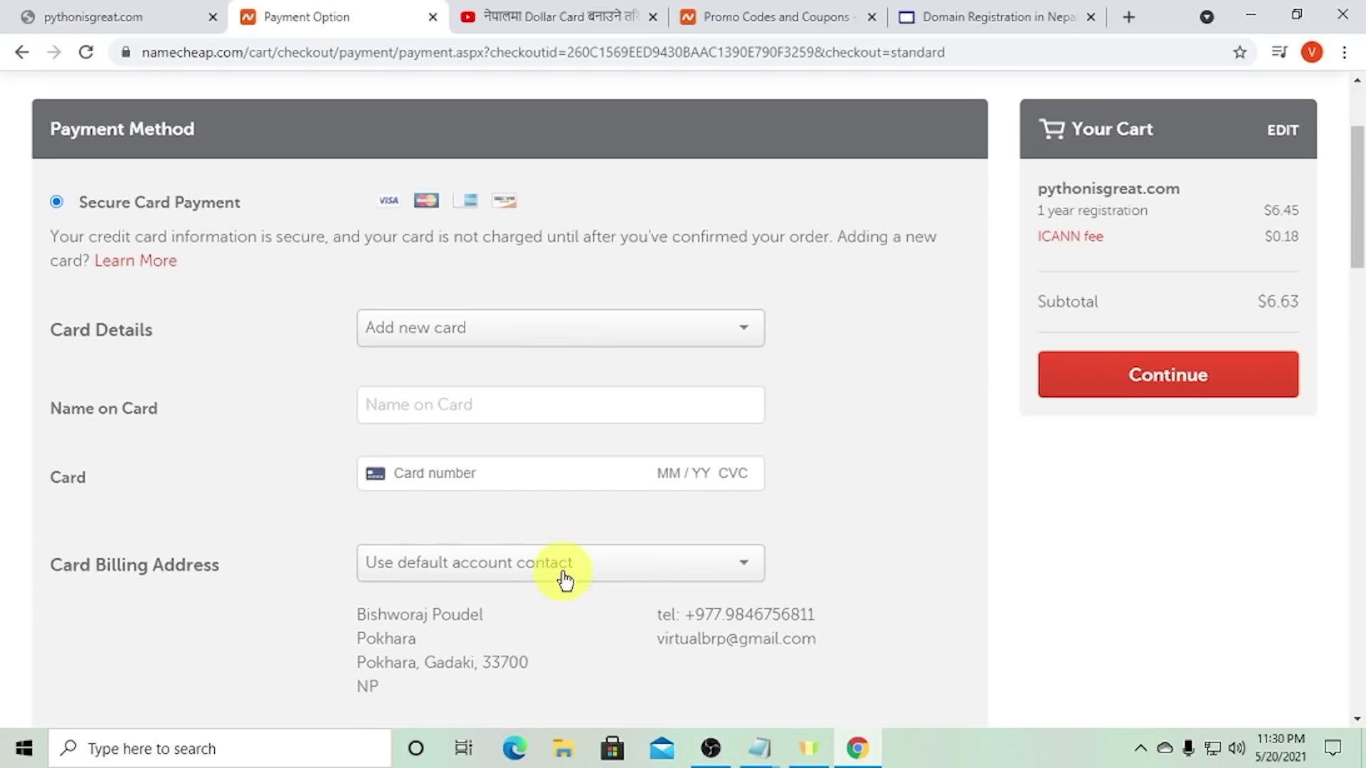
pyautogui.click(472, 420)
pyautogui.click(467, 443)
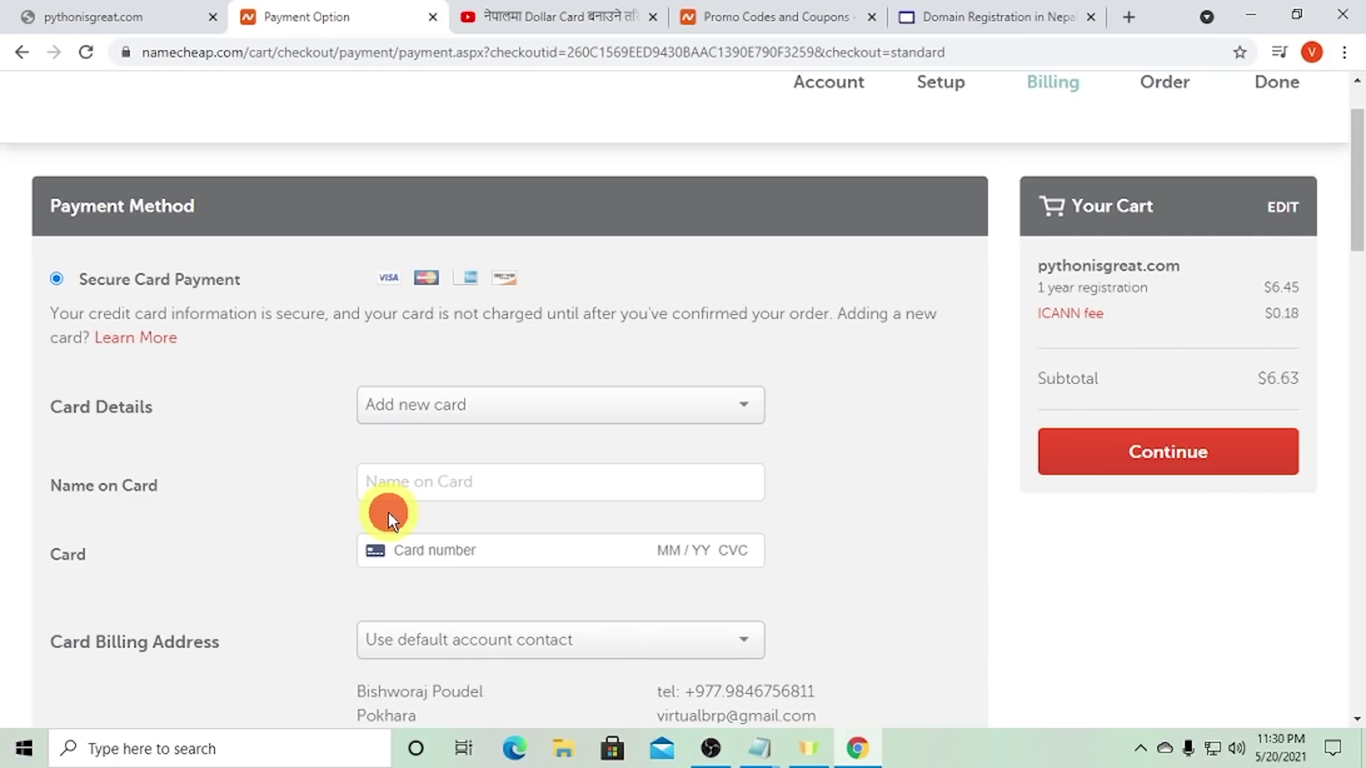
pyautogui.click(458, 491)
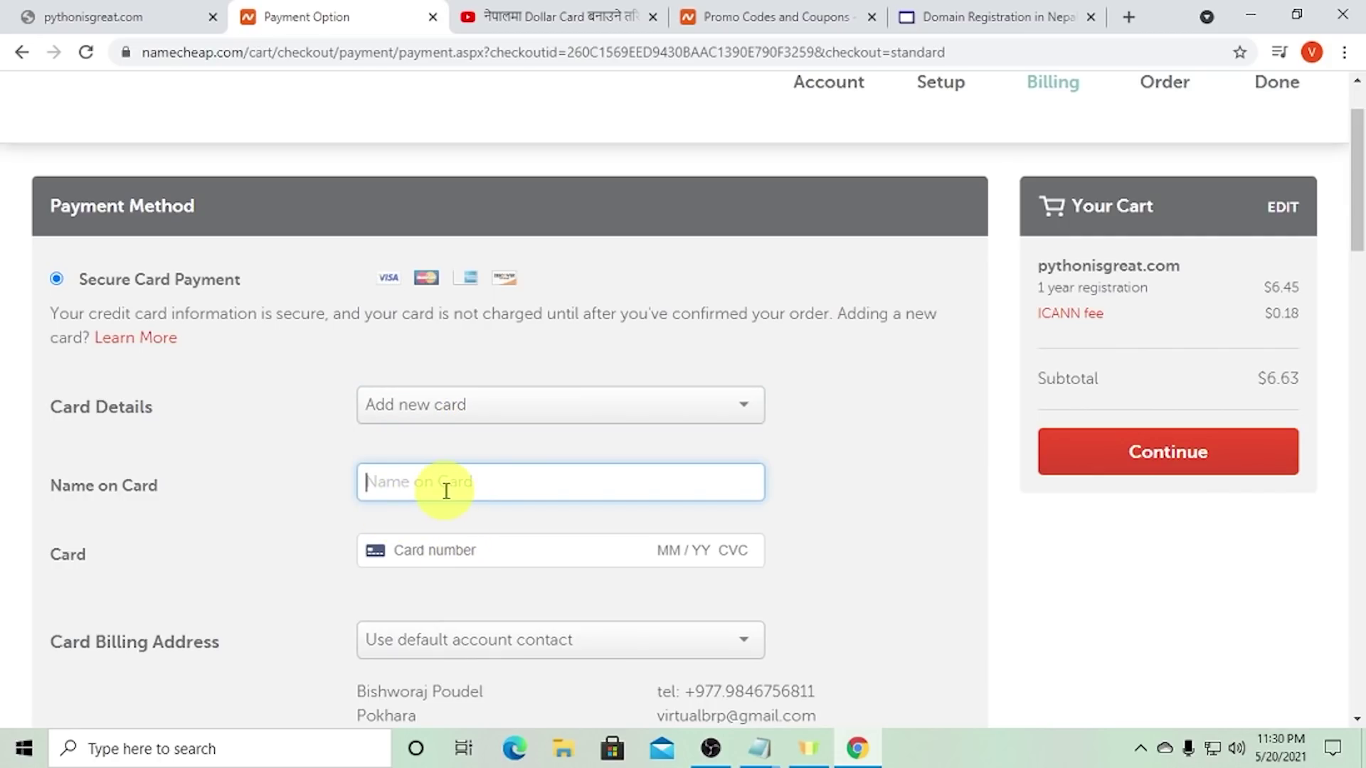
pyautogui.scroll(-4, 446, 491)
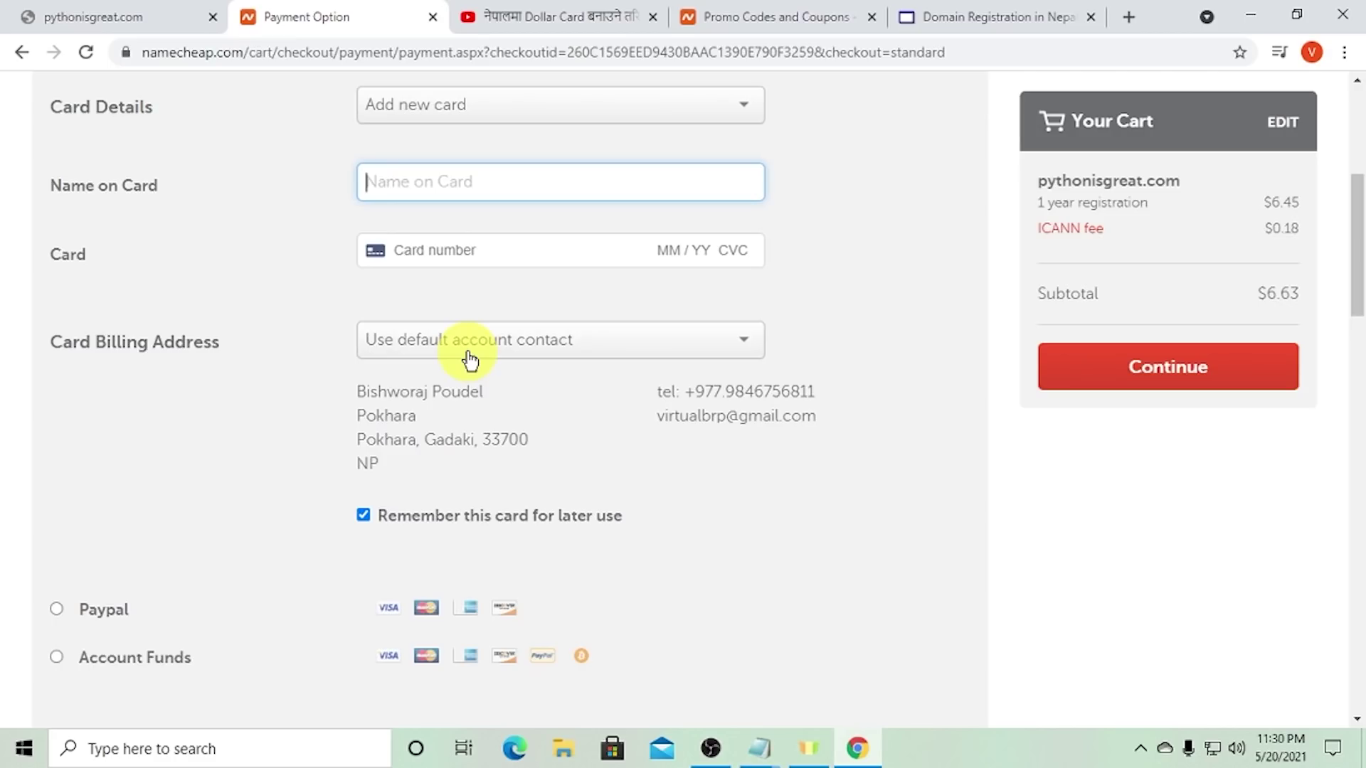
pyautogui.click(470, 356)
pyautogui.click(379, 394)
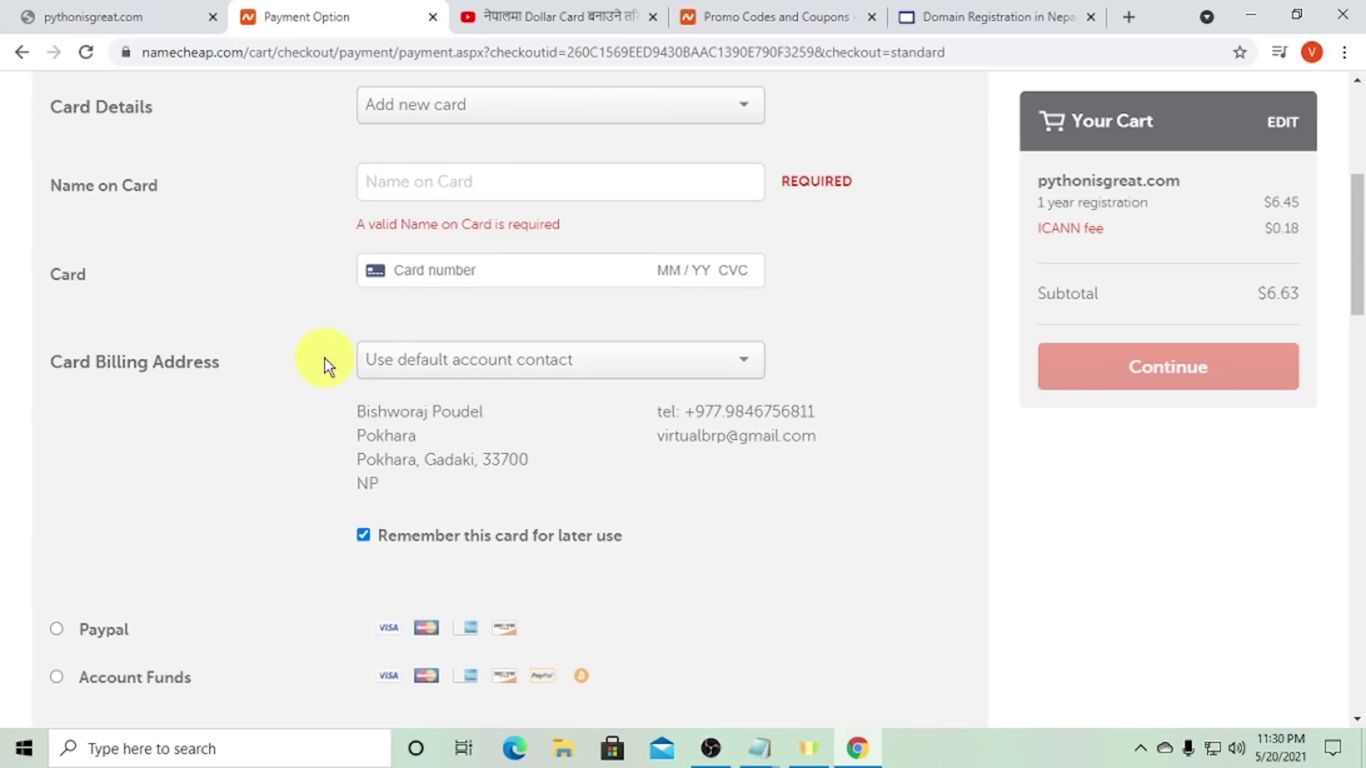
pyautogui.scroll(-4, 324, 359)
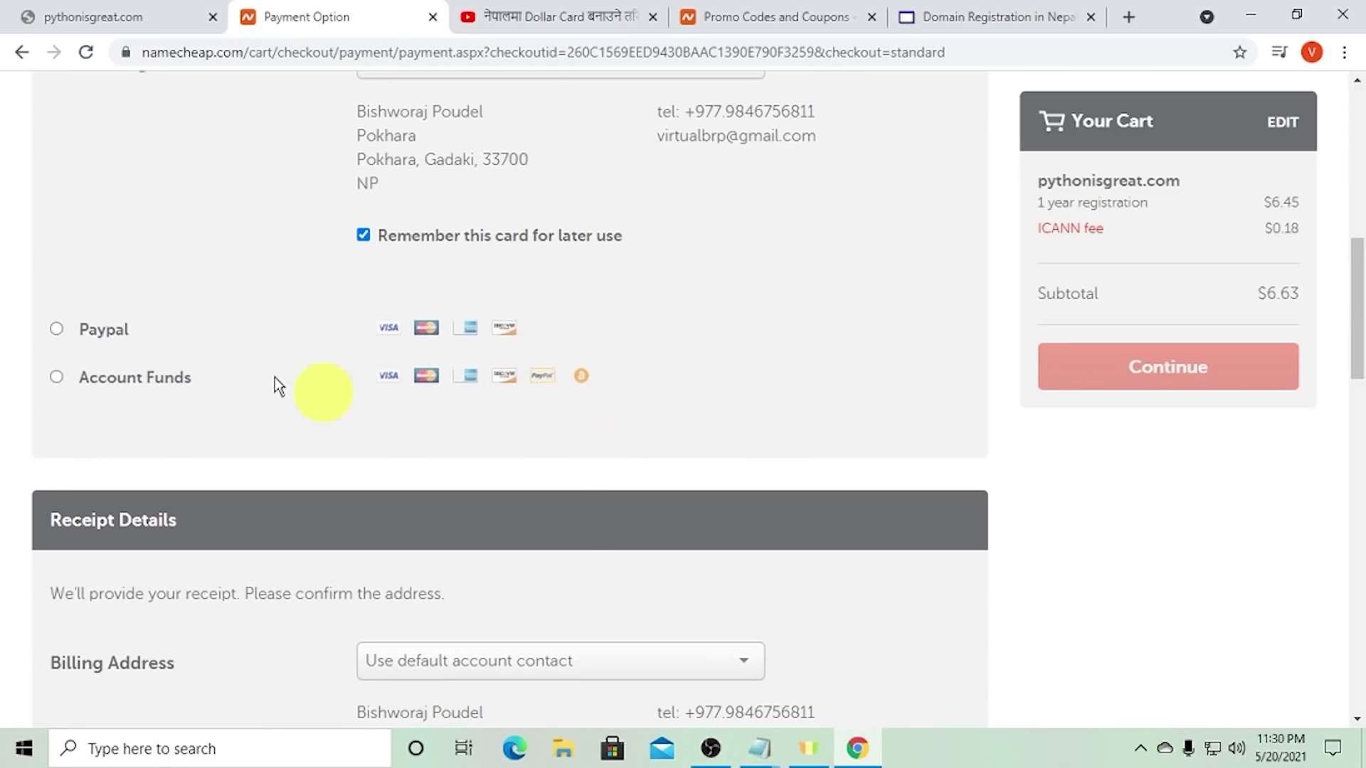
# - Pay with PayPal instead and start the PayPal checkout from the $6.63 order review
pyautogui.click(57, 329)
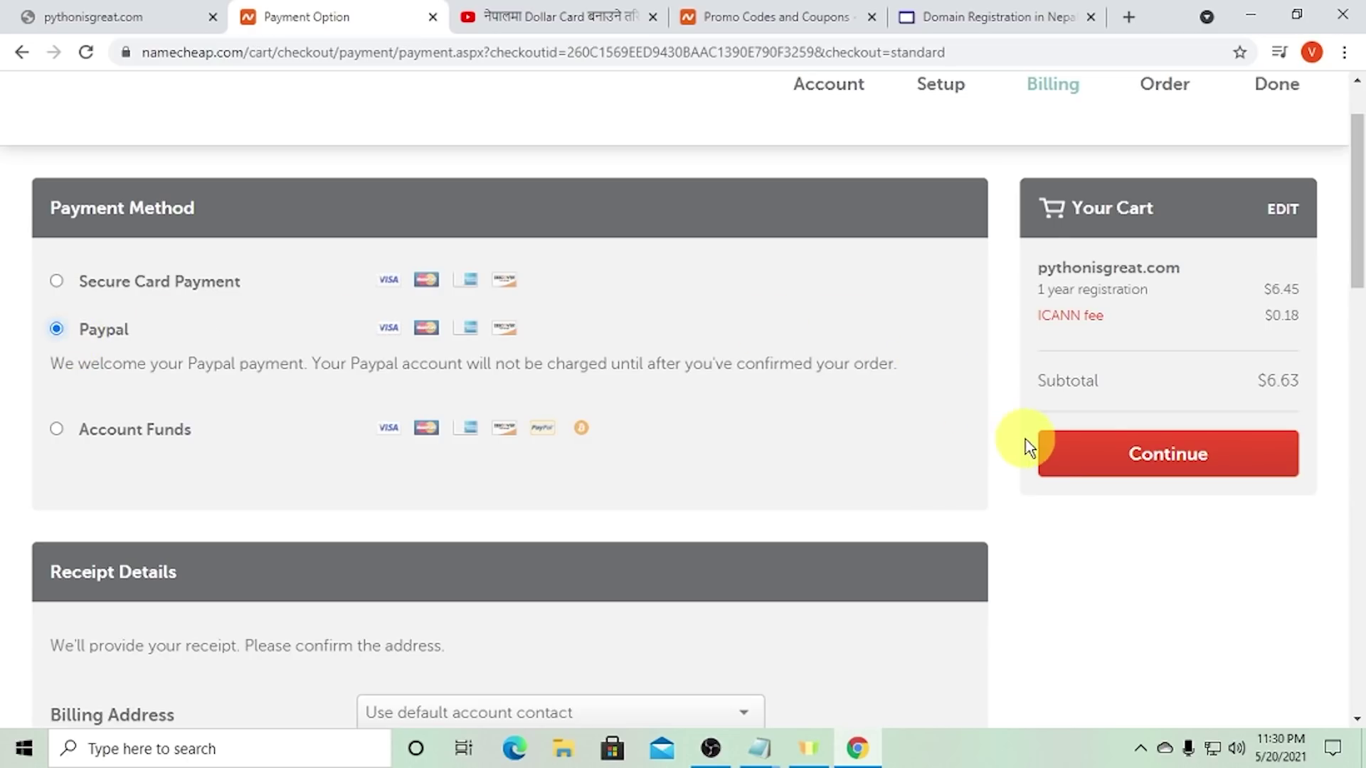
pyautogui.click(1074, 449)
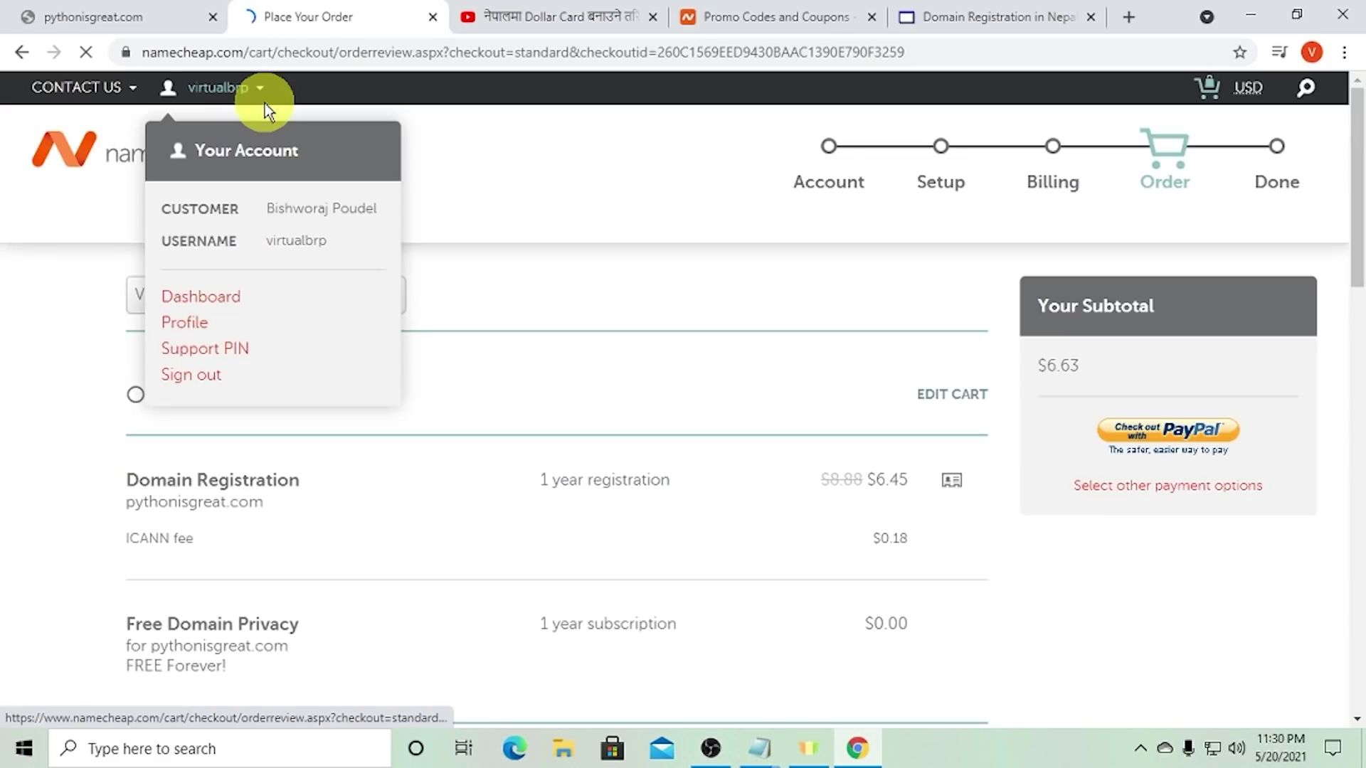
pyautogui.click(1148, 440)
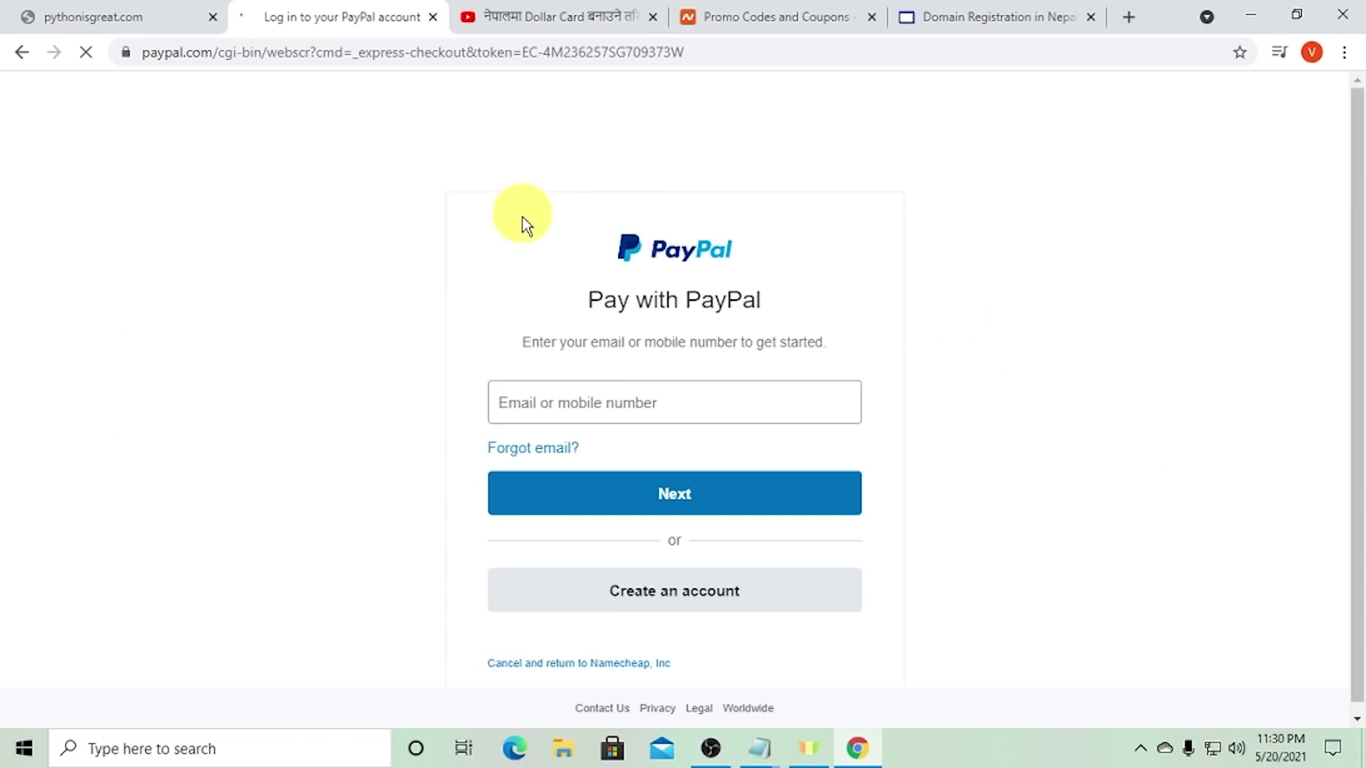
# - Log in to PayPal with the saved e-mail and approve the $6.63 payment using the preferred Mastercard Standard
pyautogui.click(604, 404)
pyautogui.click(472, 463)
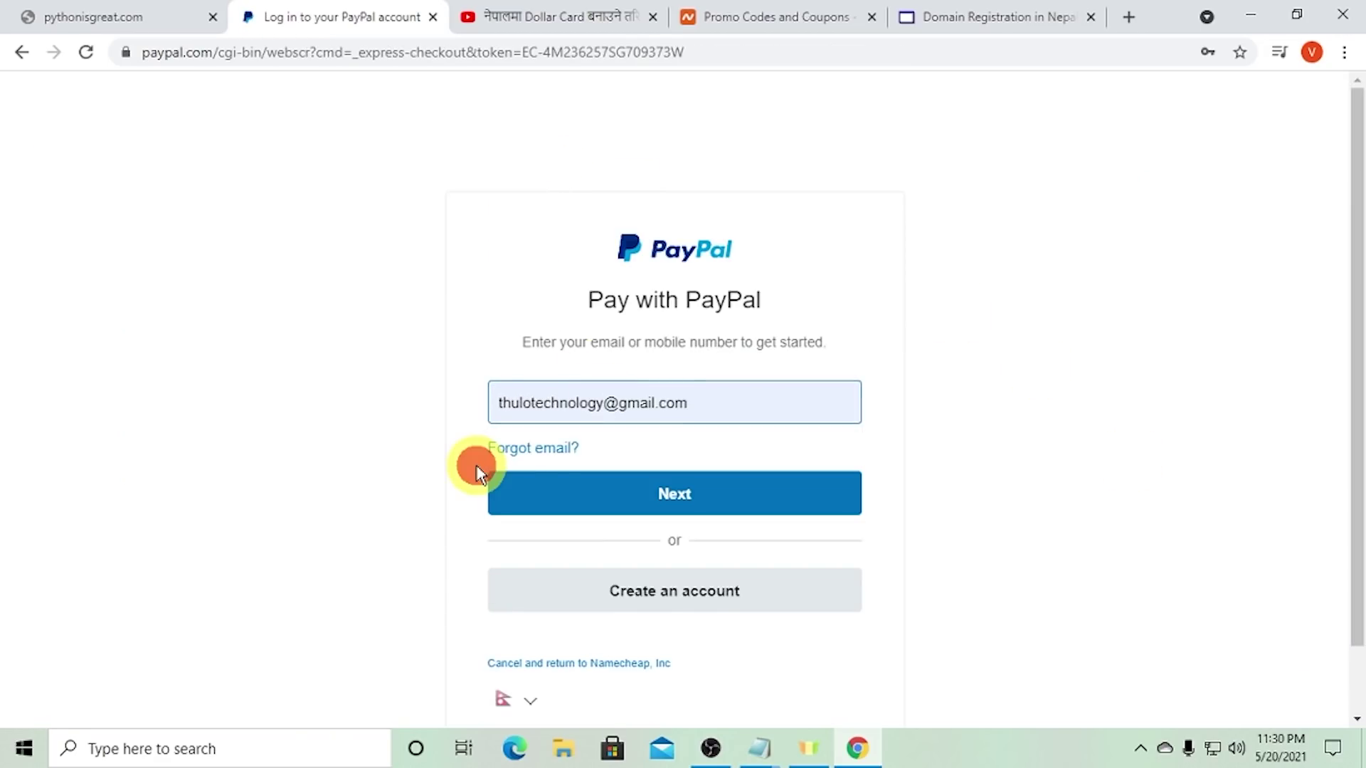
pyautogui.click(558, 485)
pyautogui.click(604, 548)
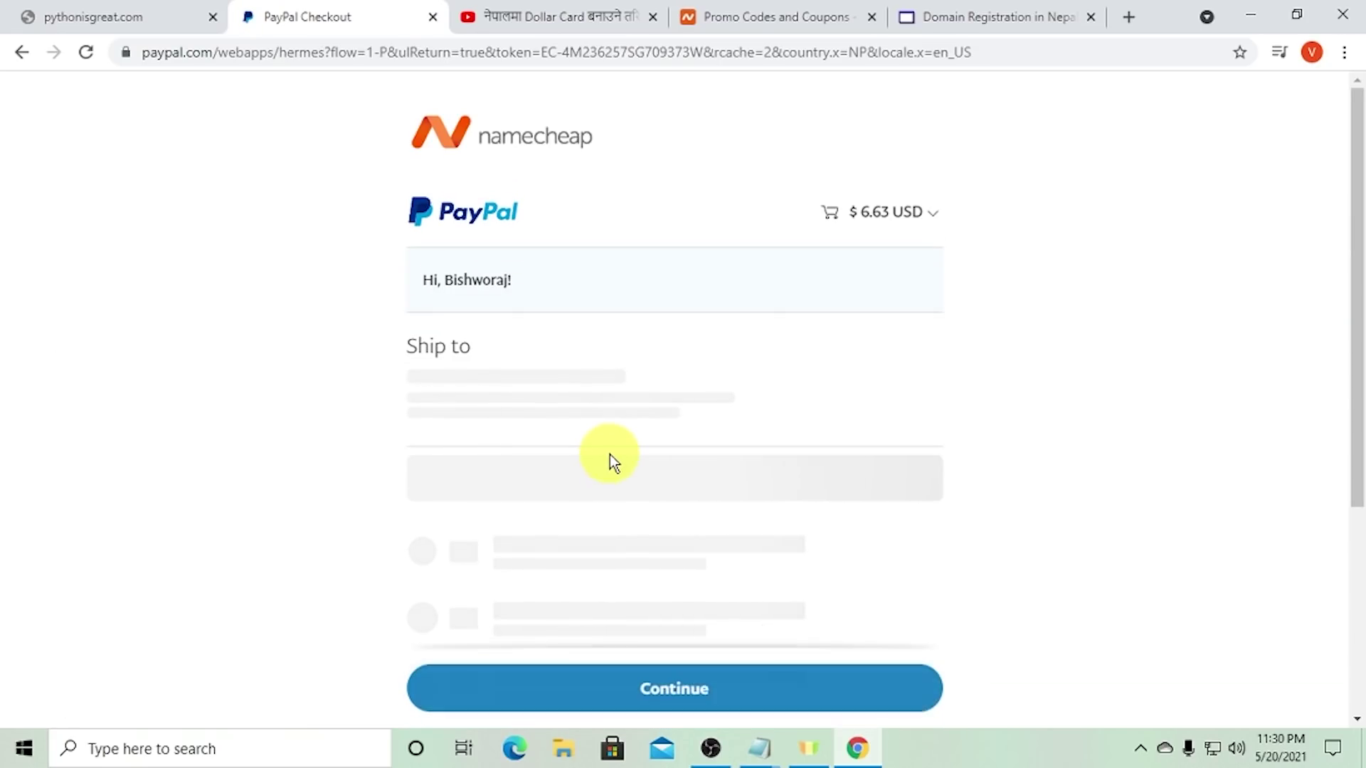
pyautogui.scroll(-4, 607, 461)
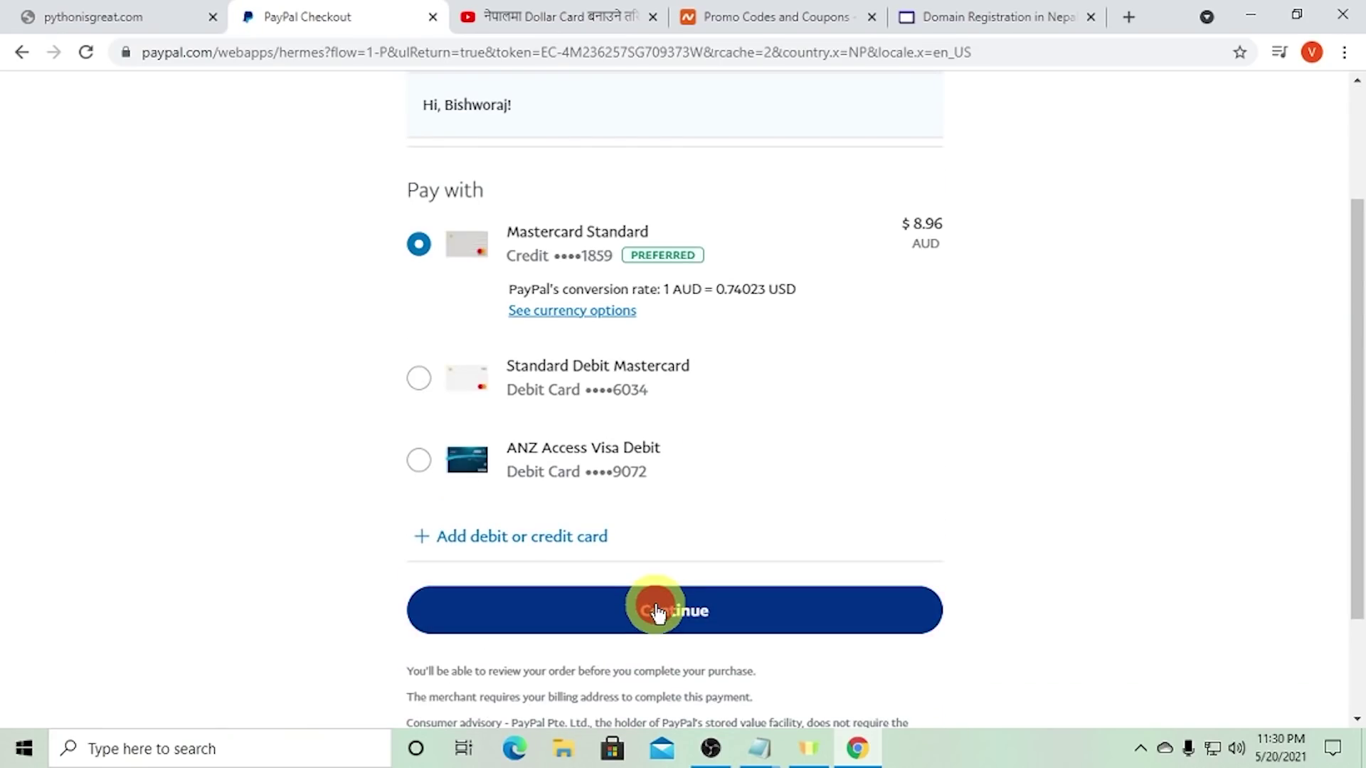
pyautogui.click(656, 605)
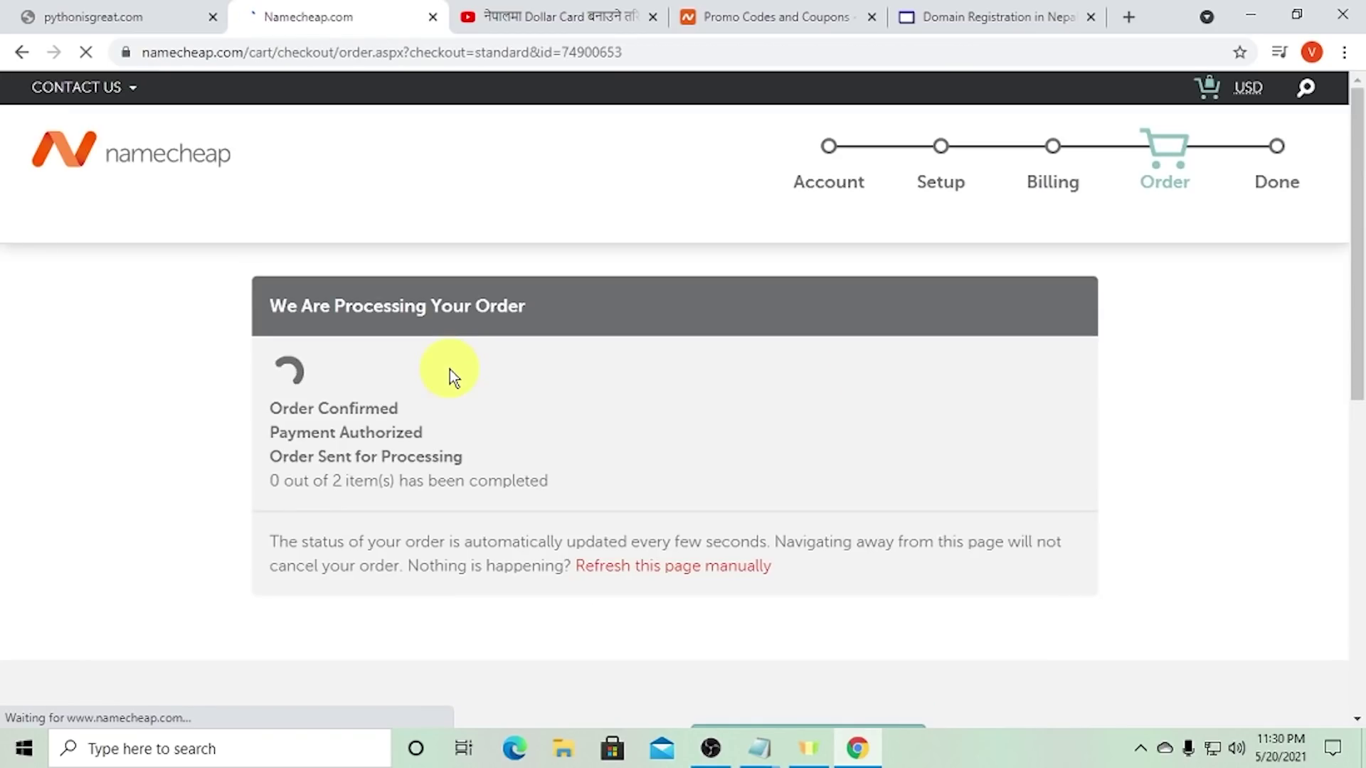
# - Review the order progress, the thank-you message, and the order number and date
pyautogui.scroll(-1, 394, 360)
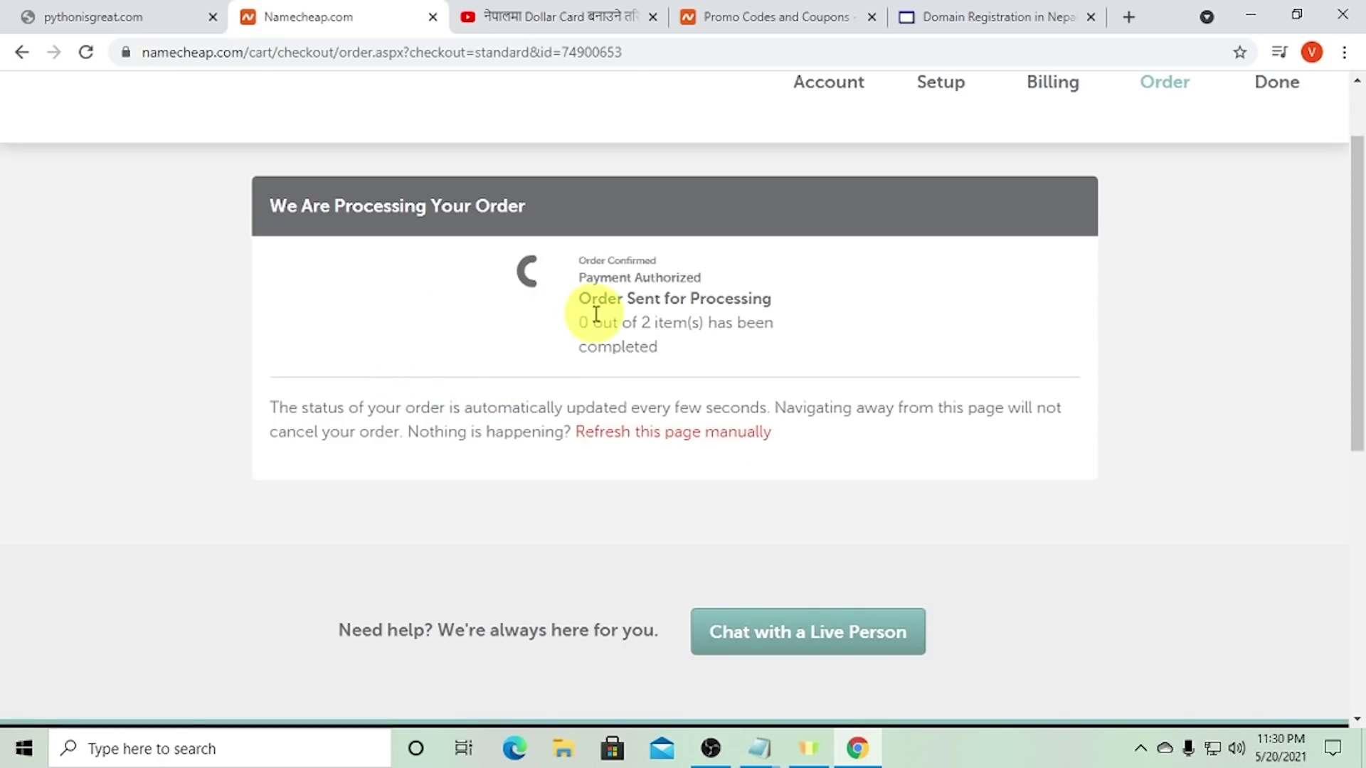
pyautogui.moveTo(589, 321); pyautogui.dragTo(696, 342)
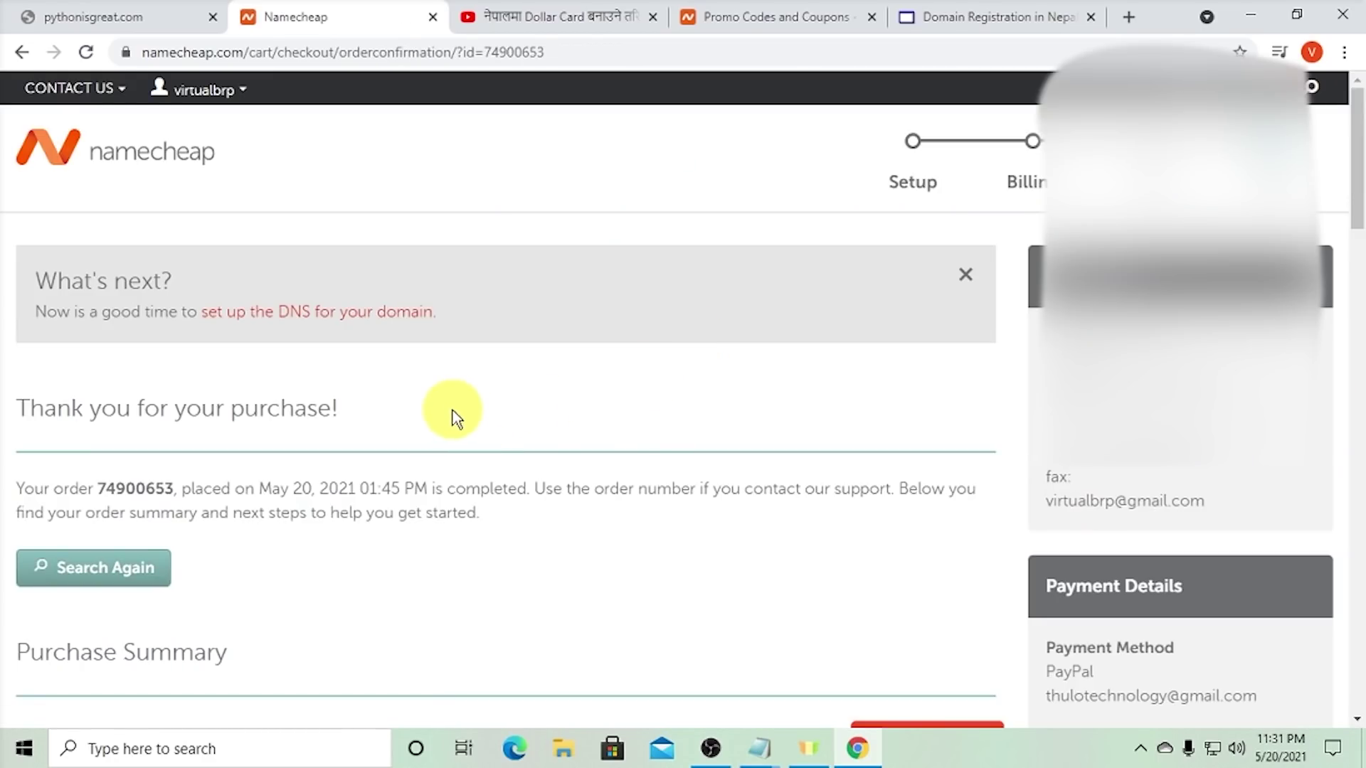
pyautogui.scroll(-1, 308, 407)
pyautogui.tripleClick(109, 308)
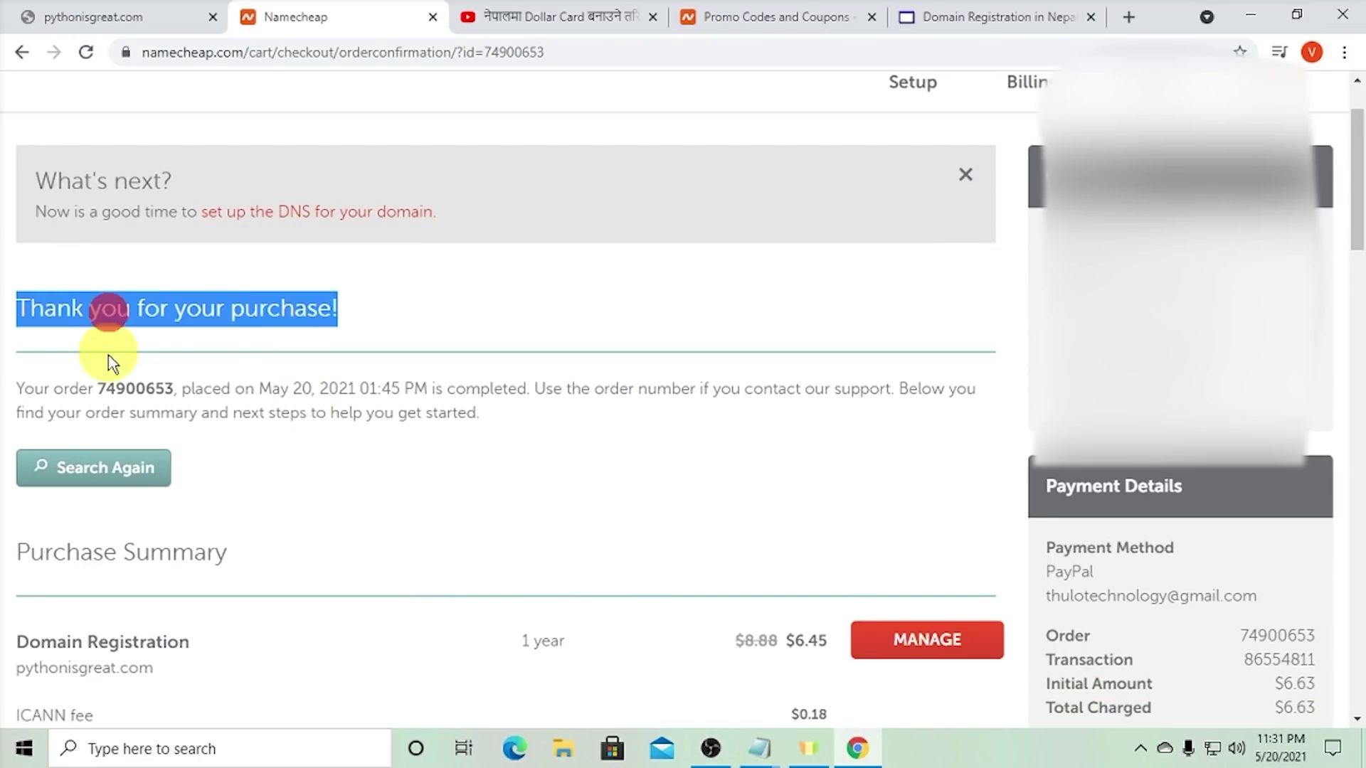
pyautogui.doubleClick(123, 385)
pyautogui.click(124, 385)
pyautogui.click(216, 400)
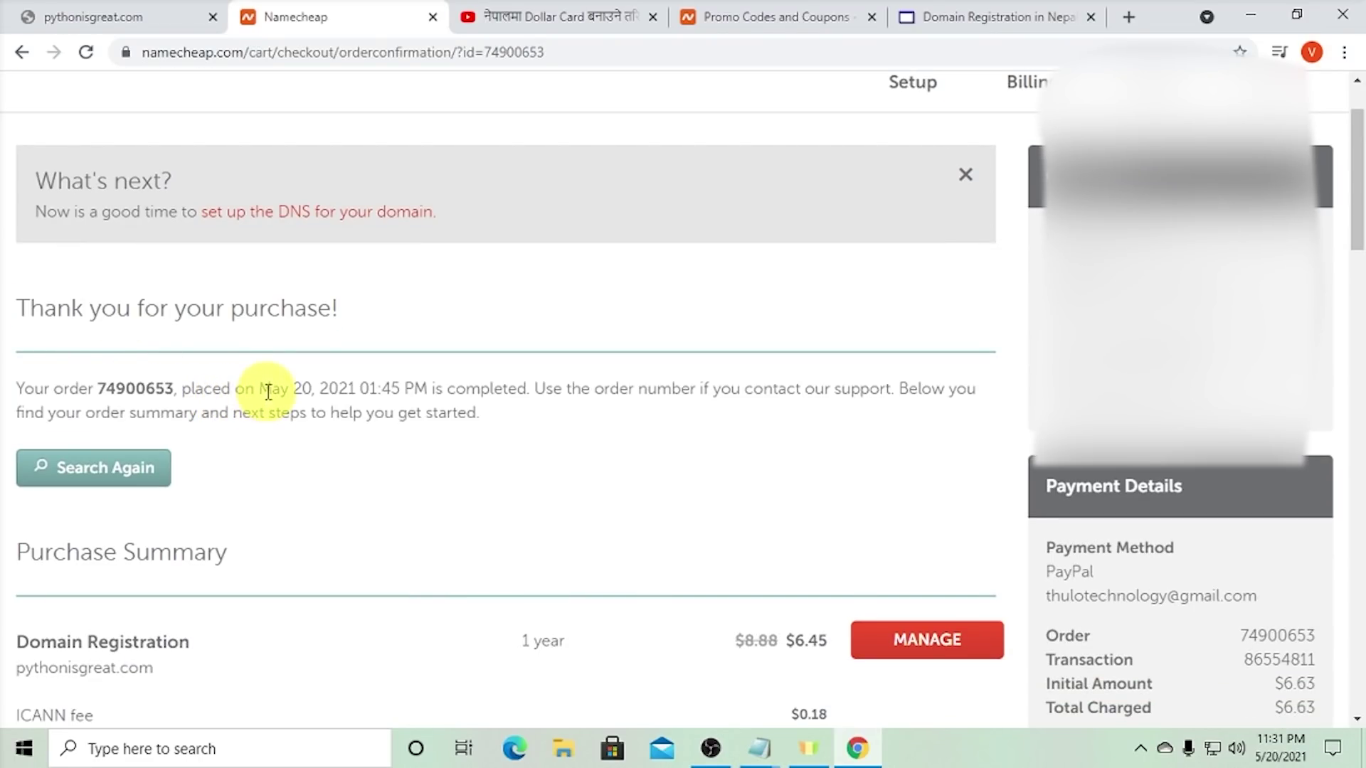
pyautogui.moveTo(271, 388); pyautogui.dragTo(362, 387)
pyautogui.click(399, 390)
# - Check the Purchase Summary: pythonisgreat.com at $6.45 with free domain privacy, $6.63 total
pyautogui.scroll(-3, 458, 391)
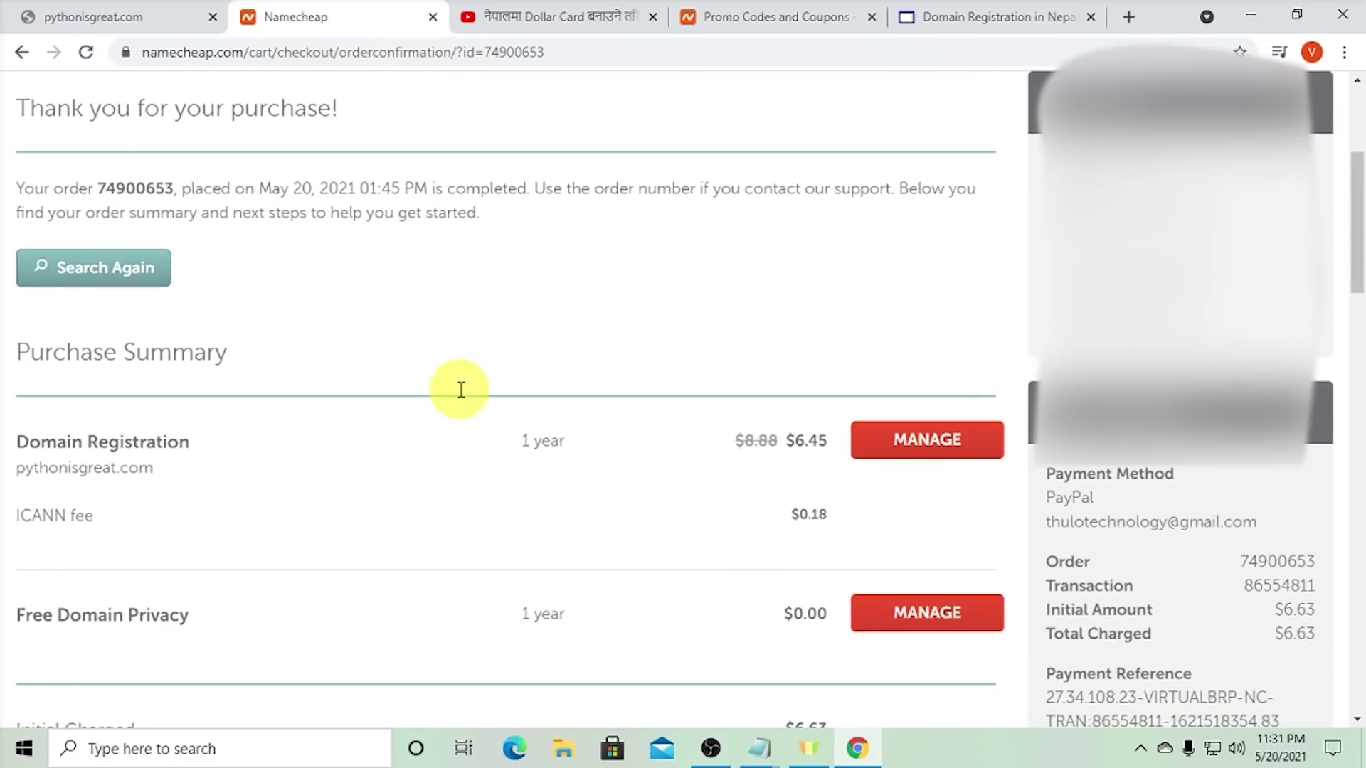
pyautogui.doubleClick(95, 463)
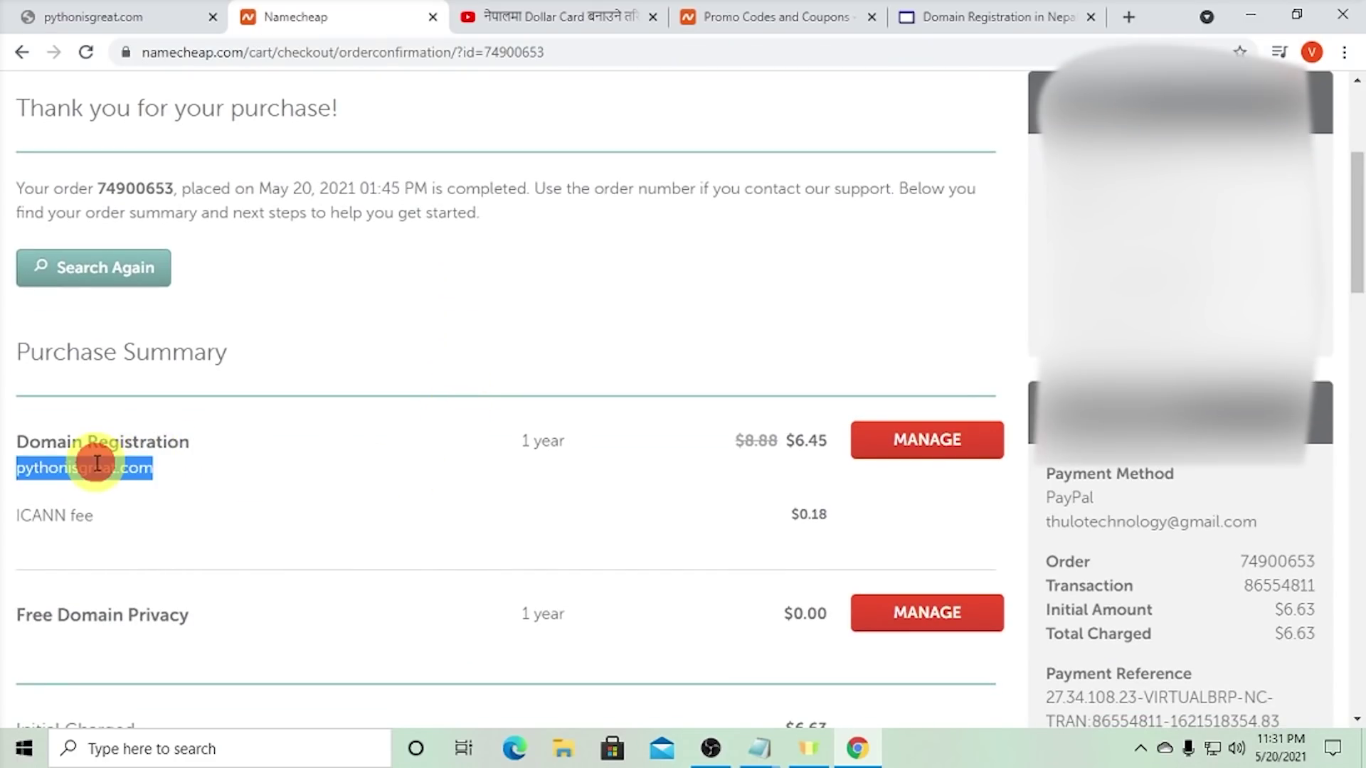
pyautogui.doubleClick(117, 468)
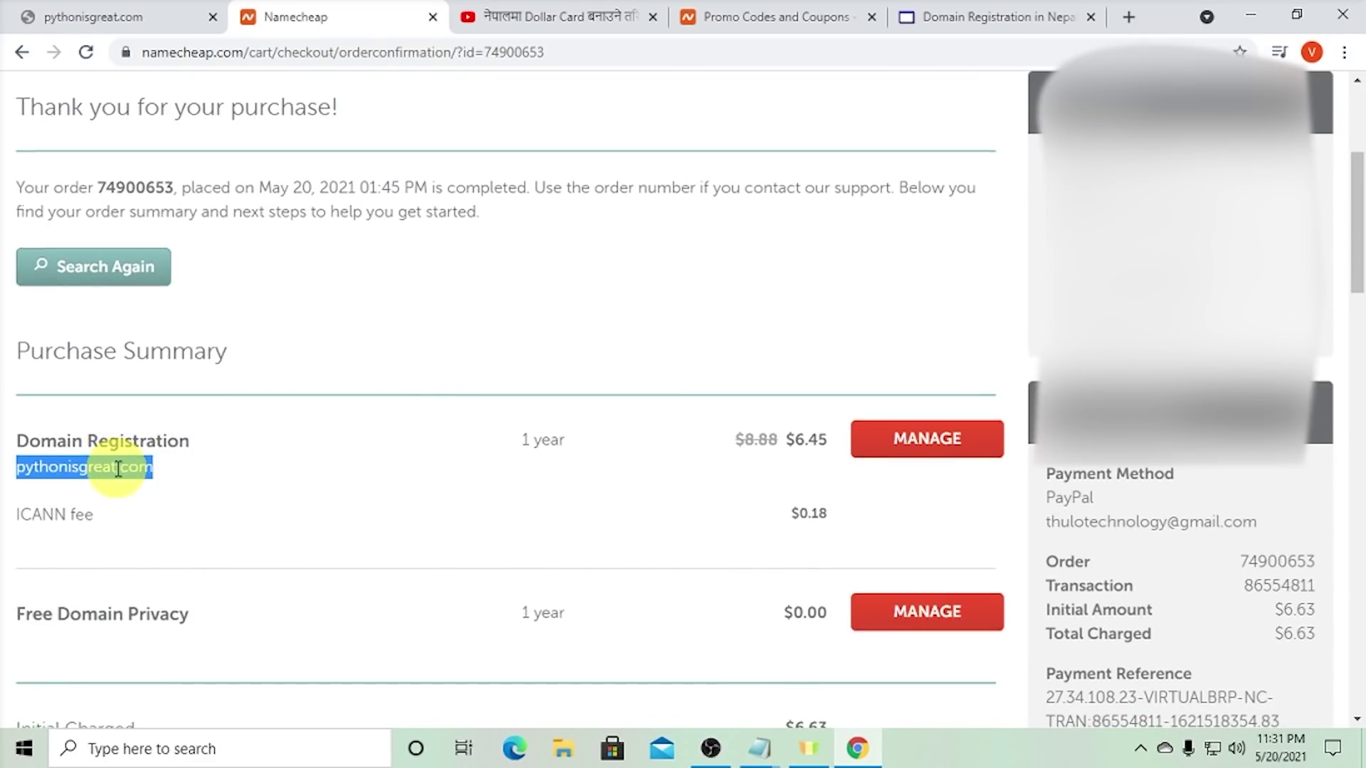
pyautogui.scroll(-1, 118, 463)
pyautogui.click(118, 378)
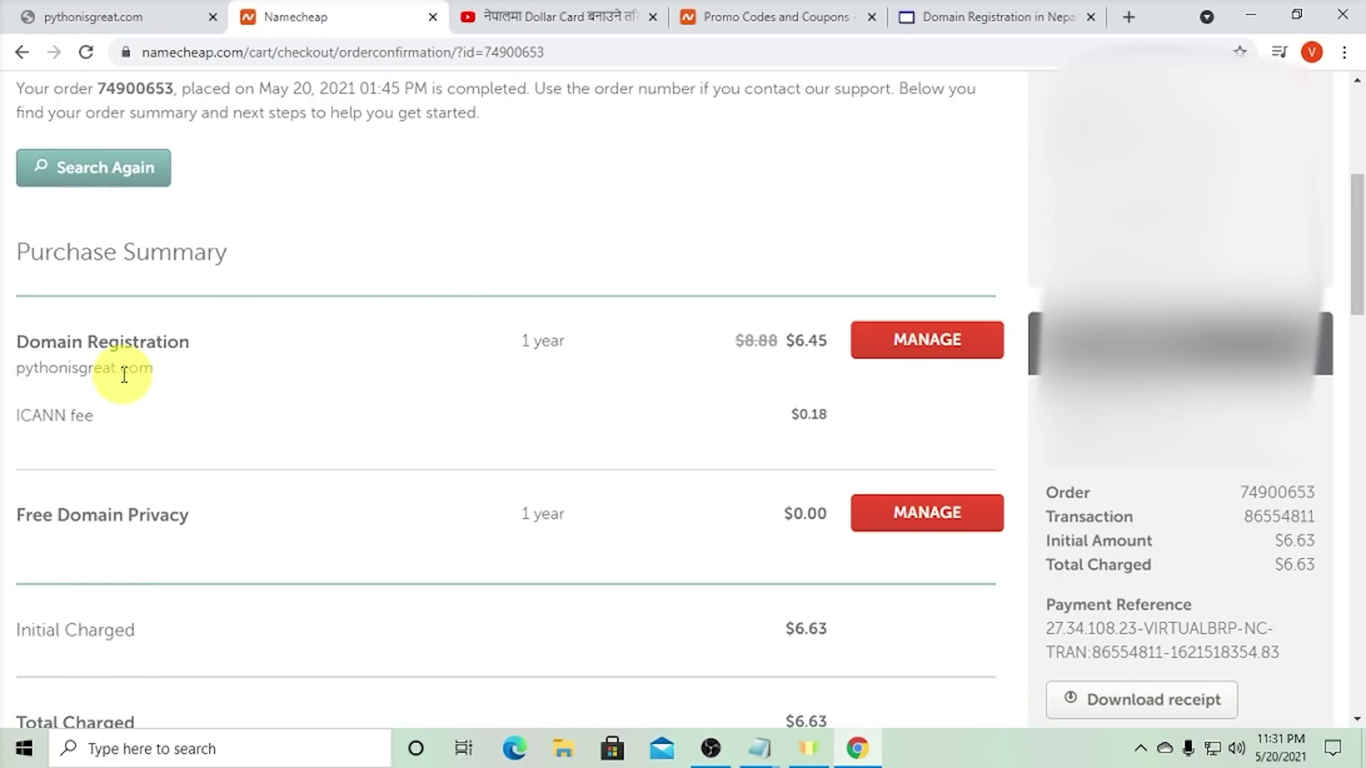
pyautogui.scroll(3, 124, 374)
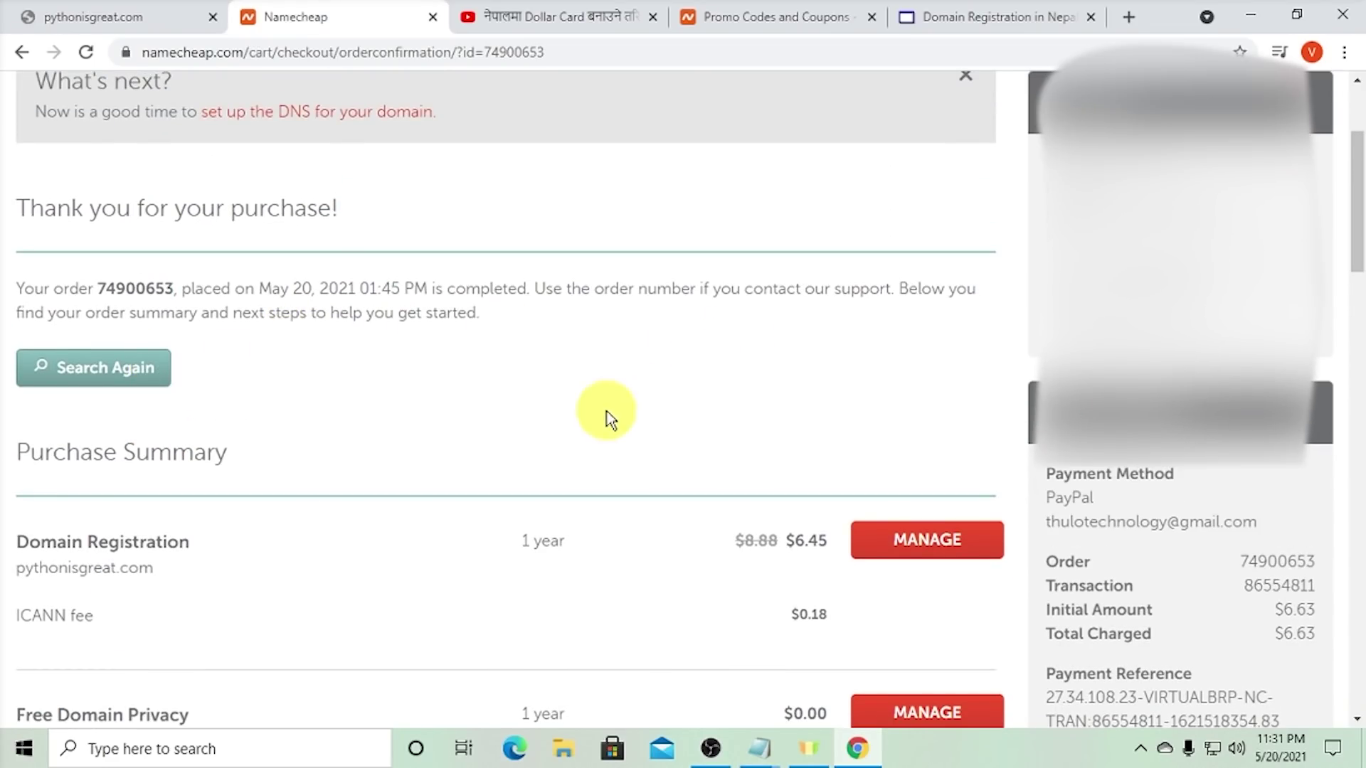
pyautogui.scroll(-3, 605, 418)
pyautogui.scroll(1, 942, 372)
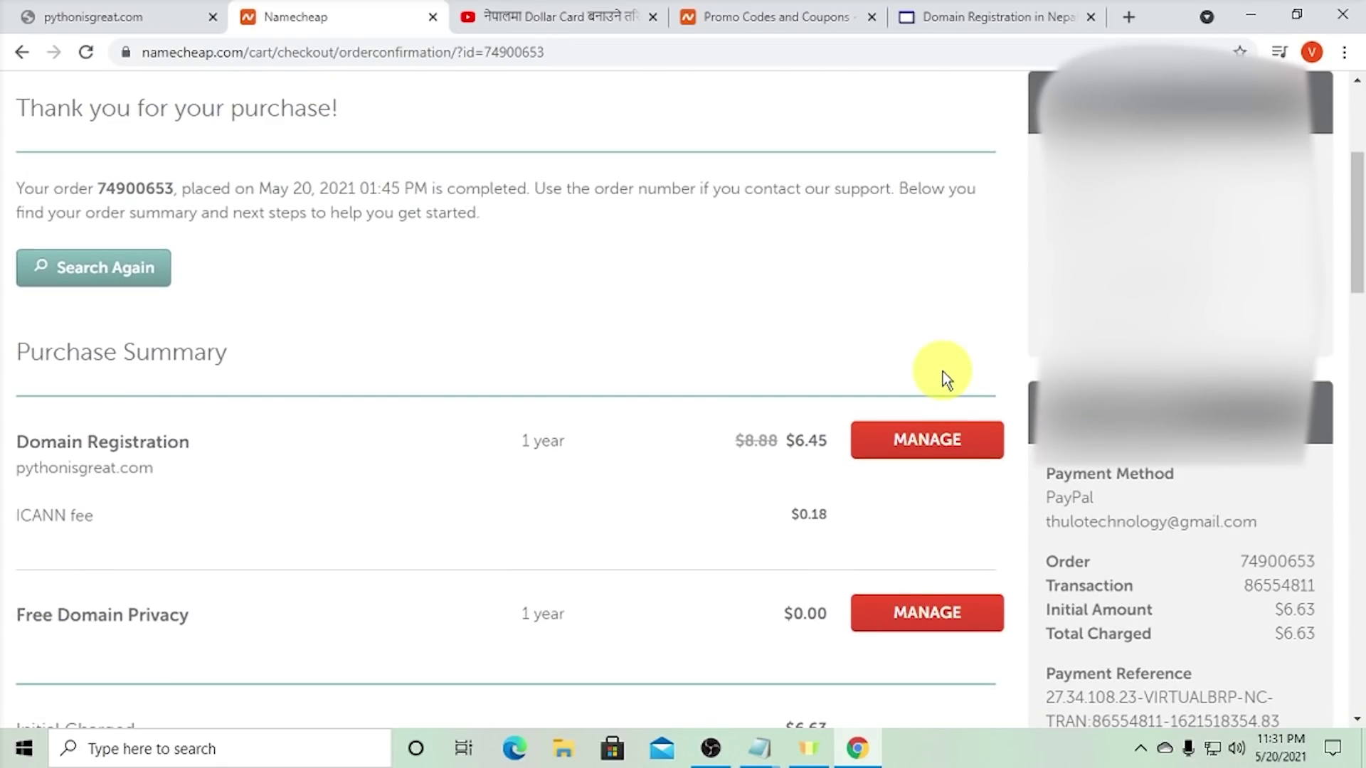
pyautogui.scroll(-1, 954, 369)
pyautogui.scroll(-2, 953, 368)
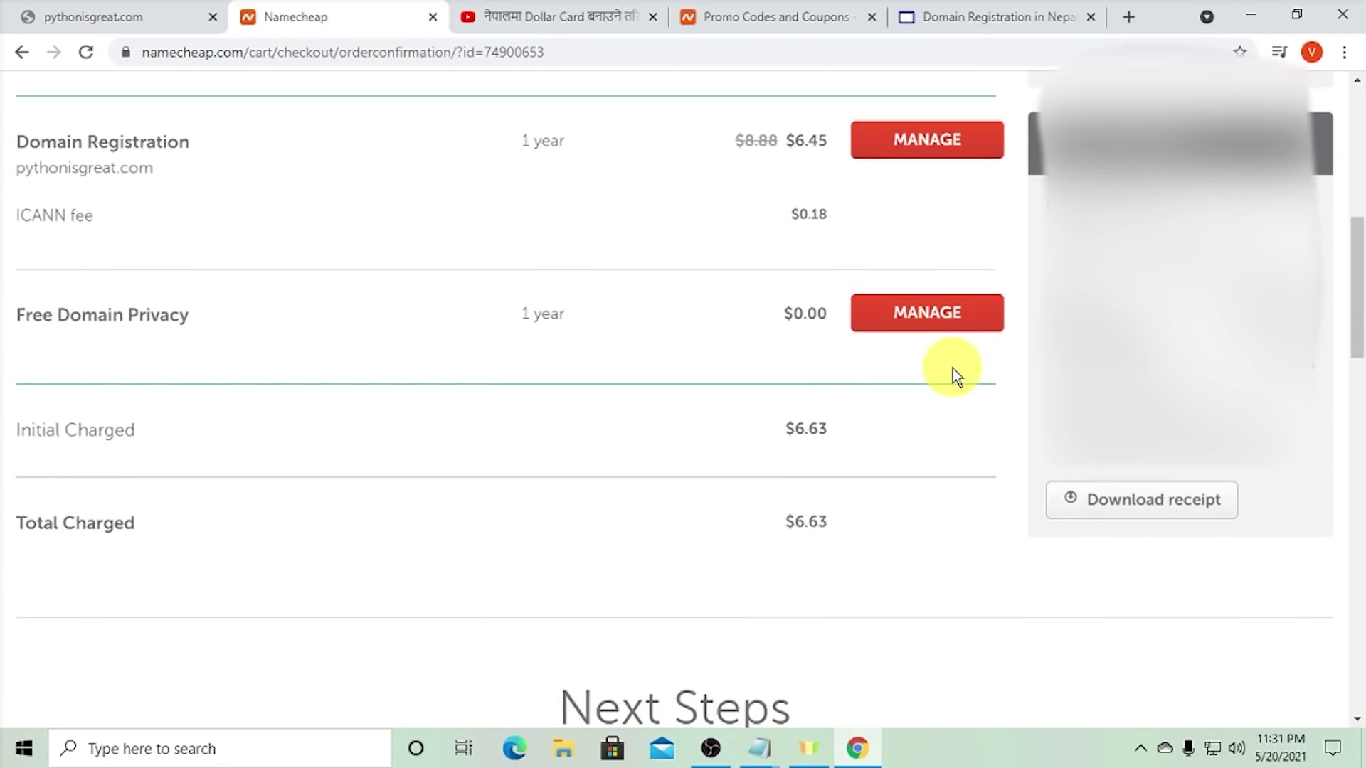
pyautogui.scroll(1, 997, 396)
pyautogui.scroll(-2, 1001, 409)
pyautogui.scroll(1, 889, 409)
pyautogui.scroll(2, 783, 407)
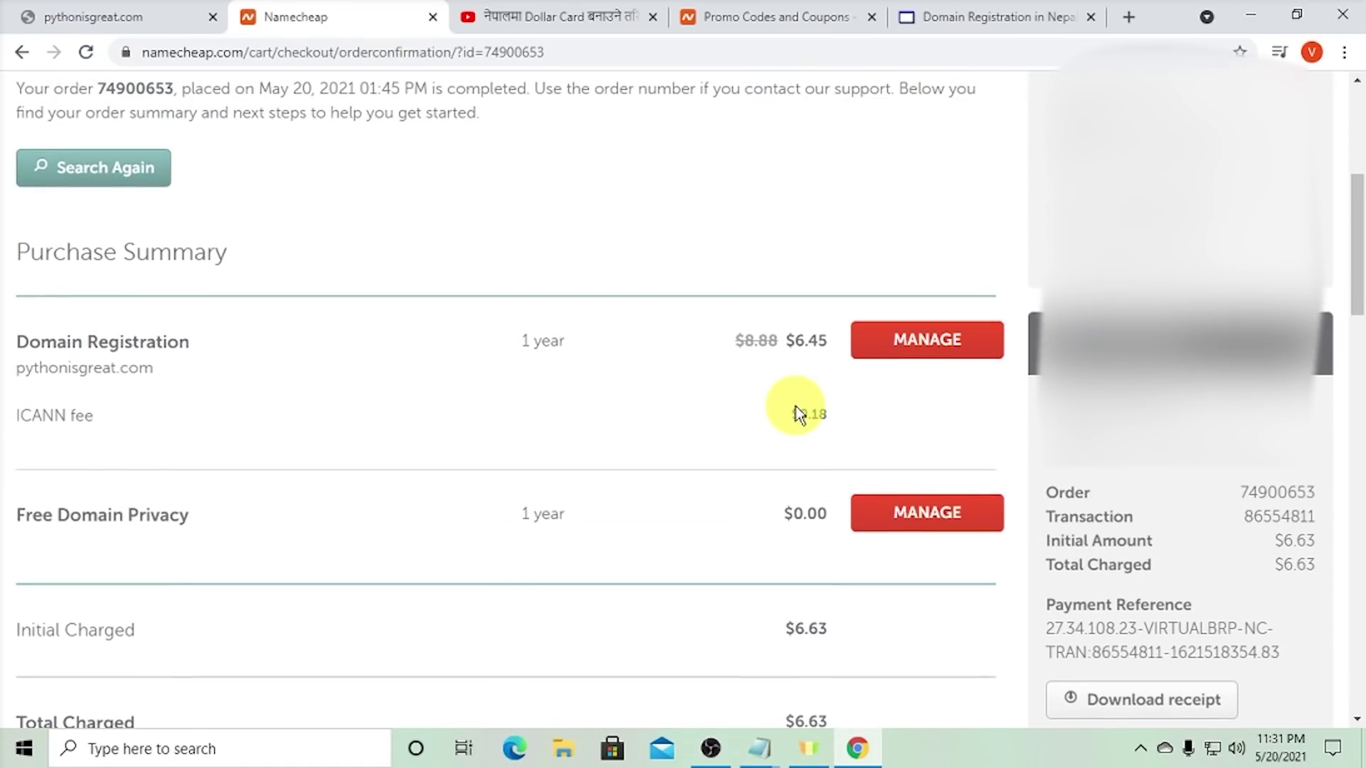
# - Open the pythonisgreat.com Details page, showing it Active until May 20, 2022 with privacy on
pyautogui.click(896, 359)
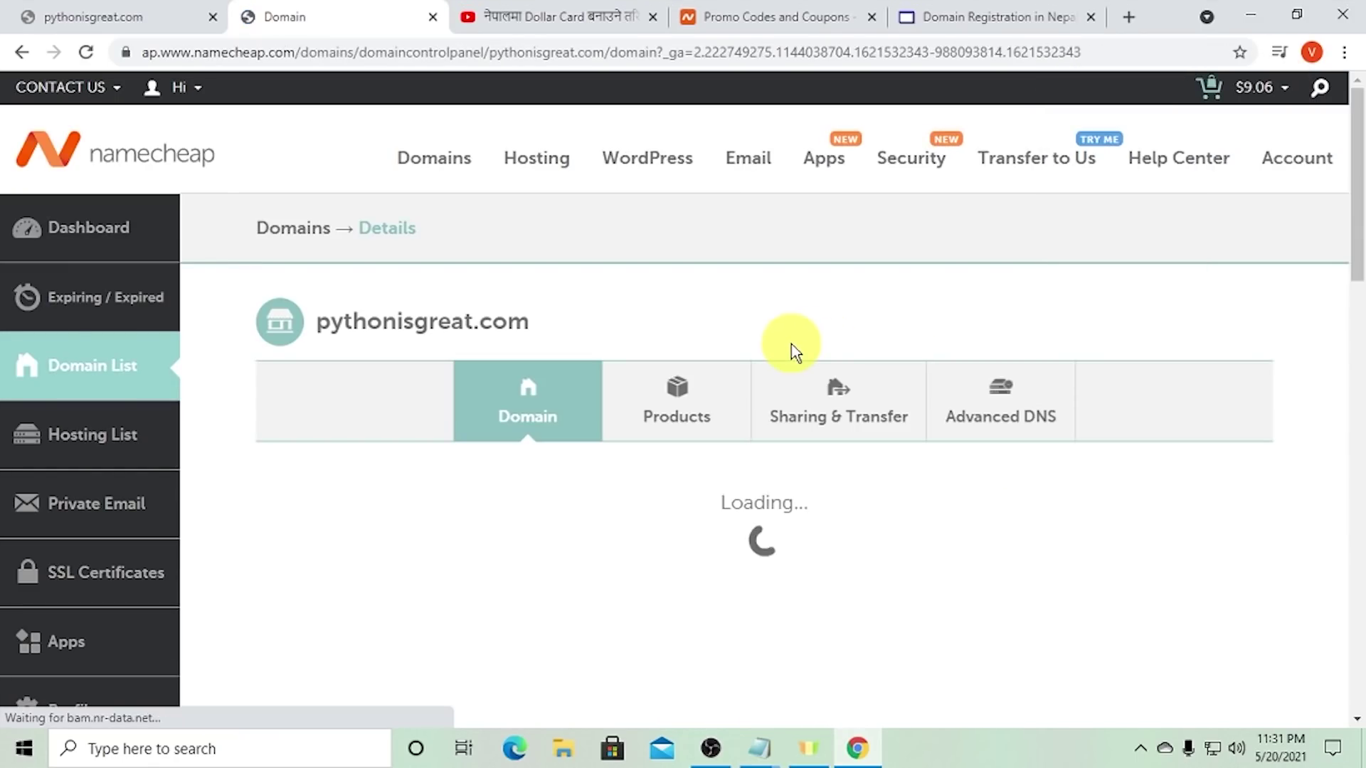
pyautogui.scroll(-1, 779, 355)
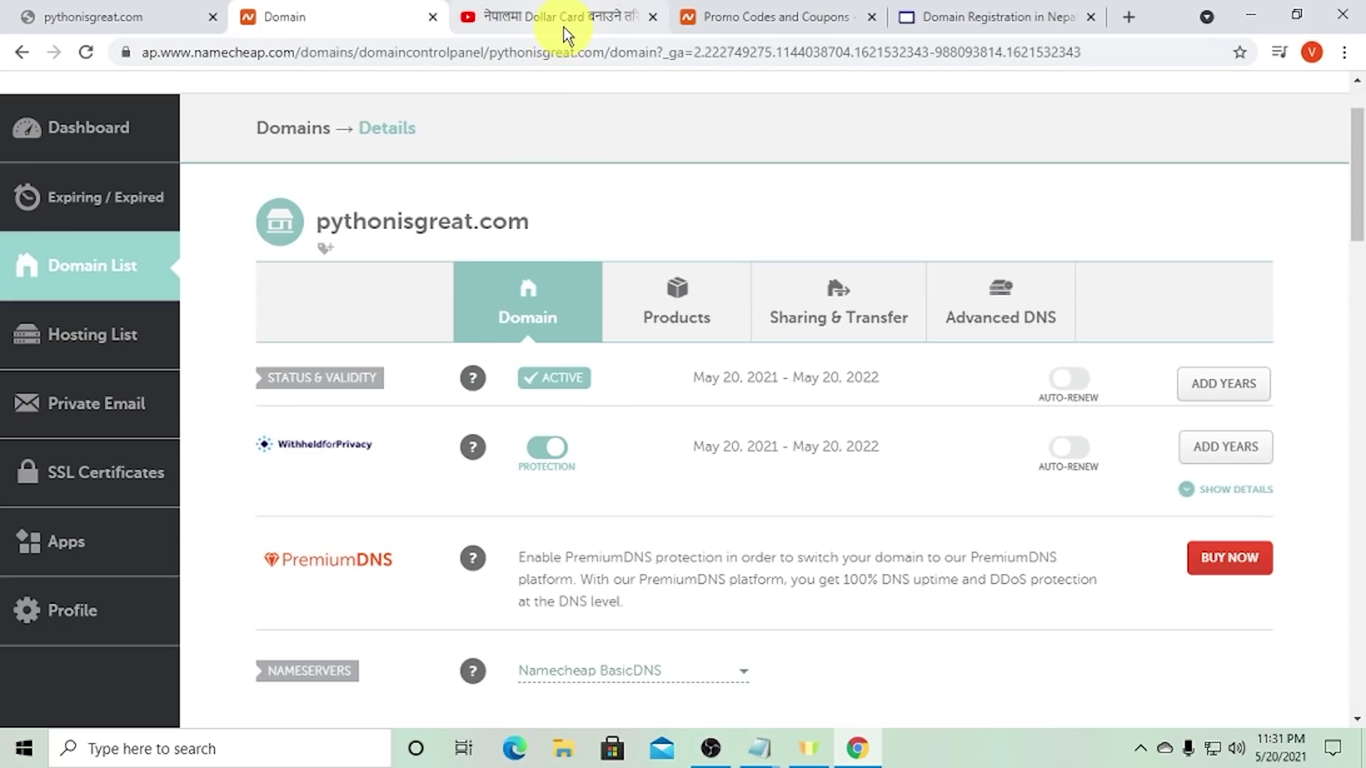
# - Search Google for 'cloudflare', open the official cloudflare.com site and go to its sign-up page
pyautogui.click(524, 23)
pyautogui.click(536, 52)
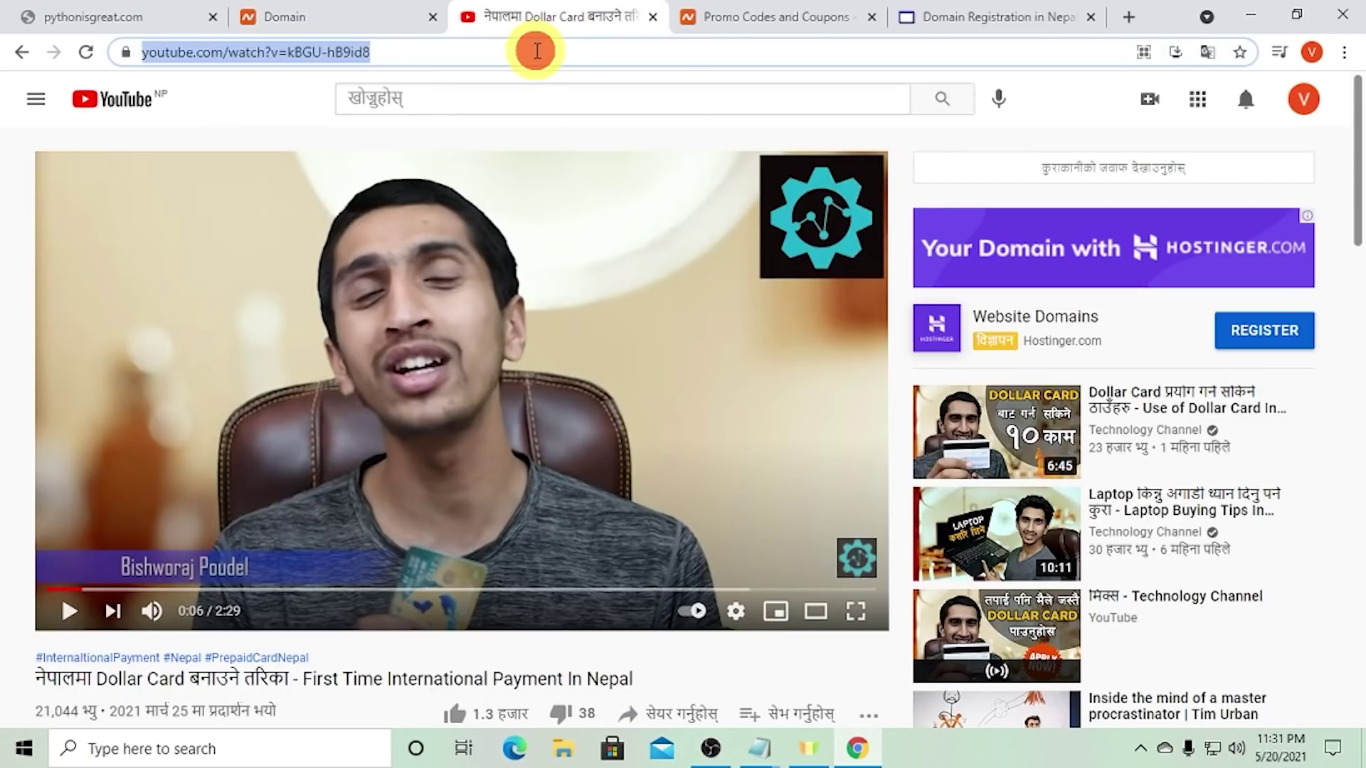
pyautogui.write('cl')
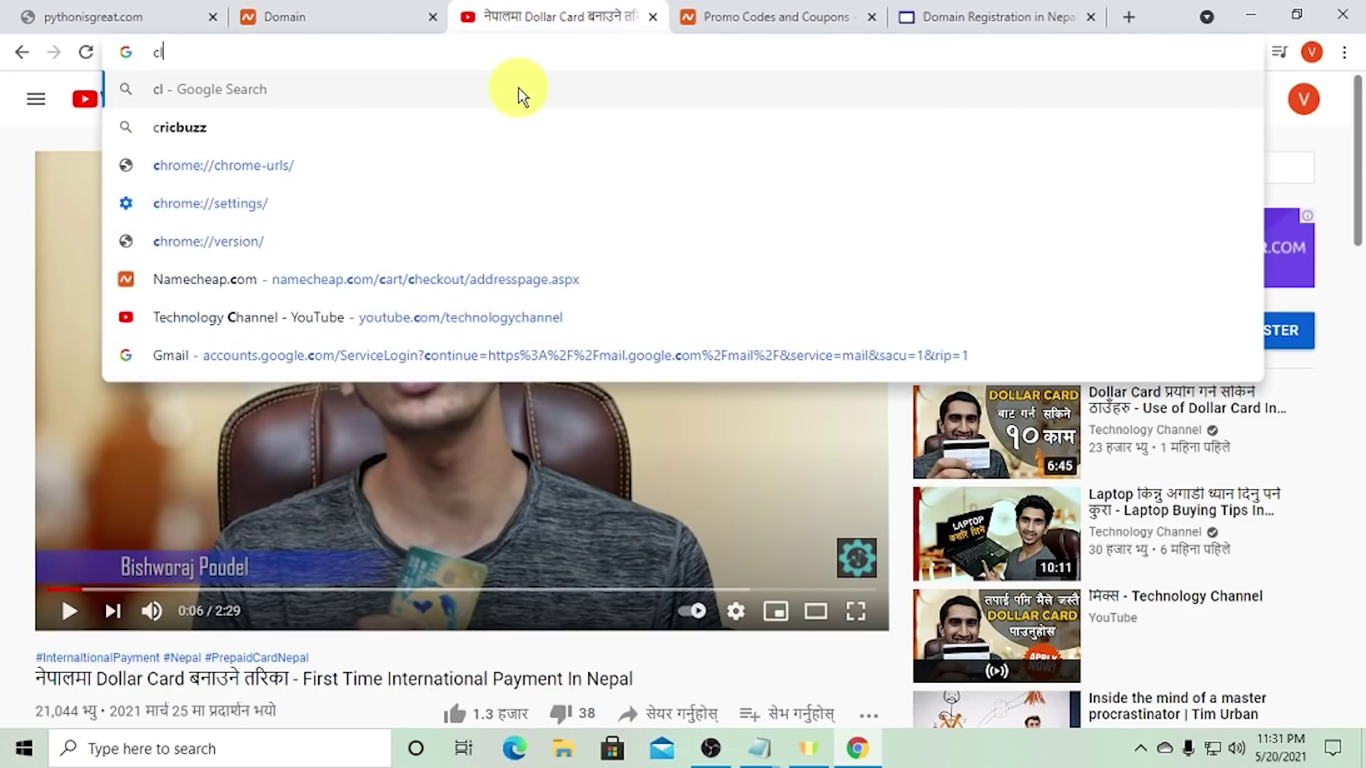
pyautogui.write('oudfa')
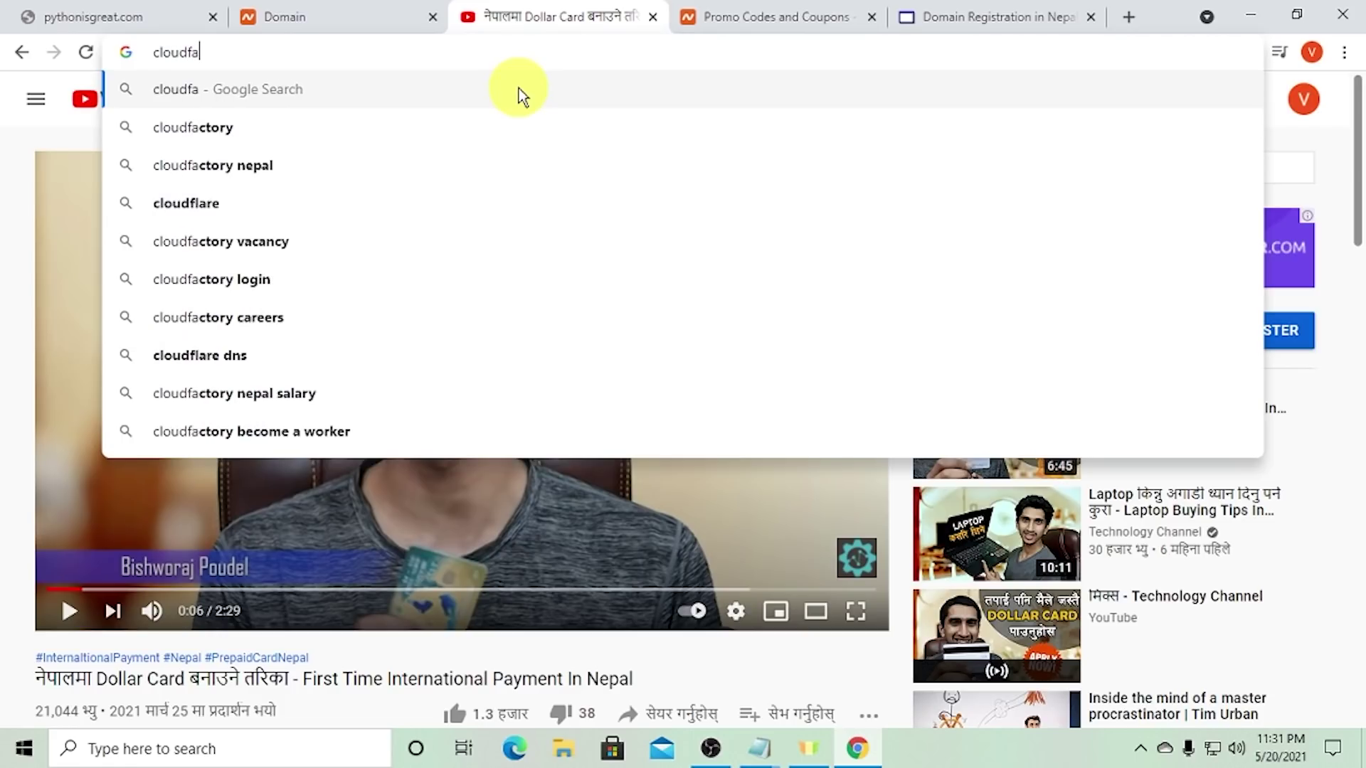
pyautogui.press('Down')
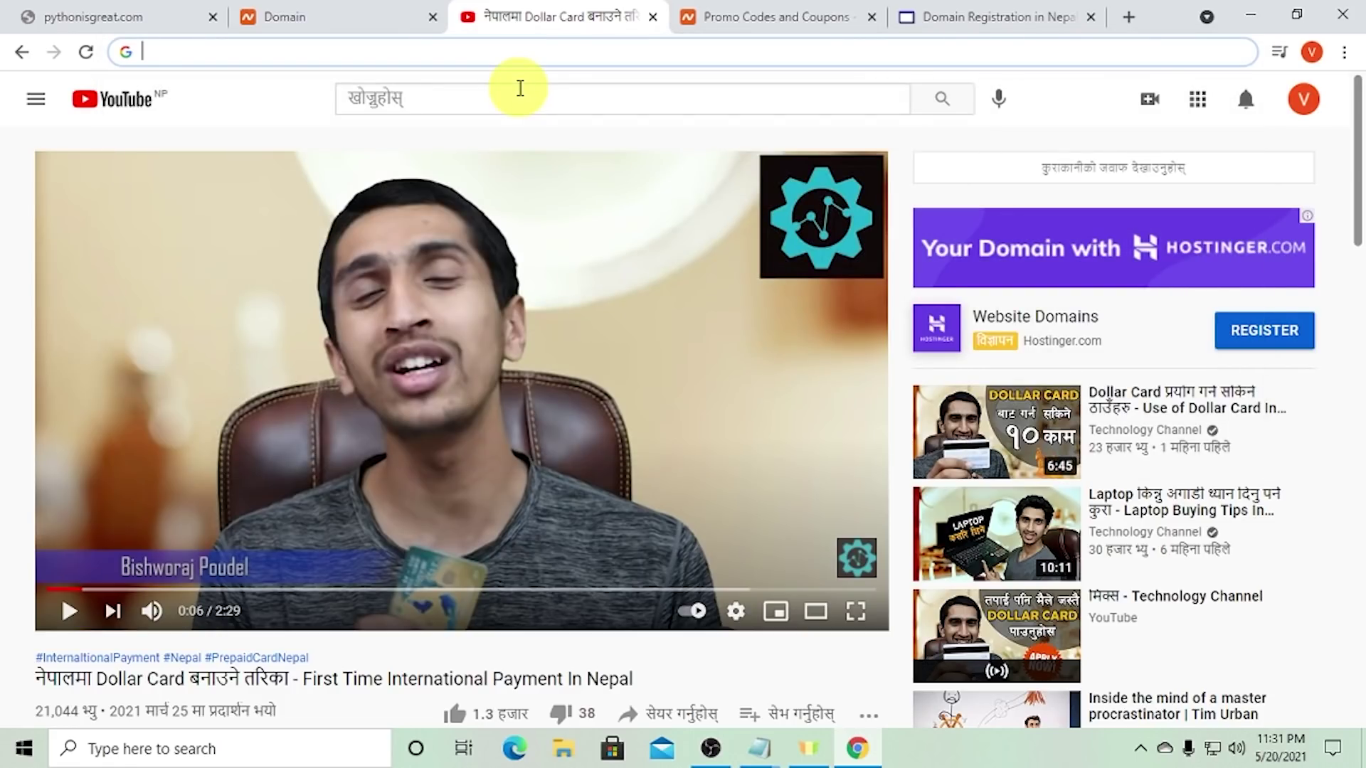
pyautogui.write('cloudflare')
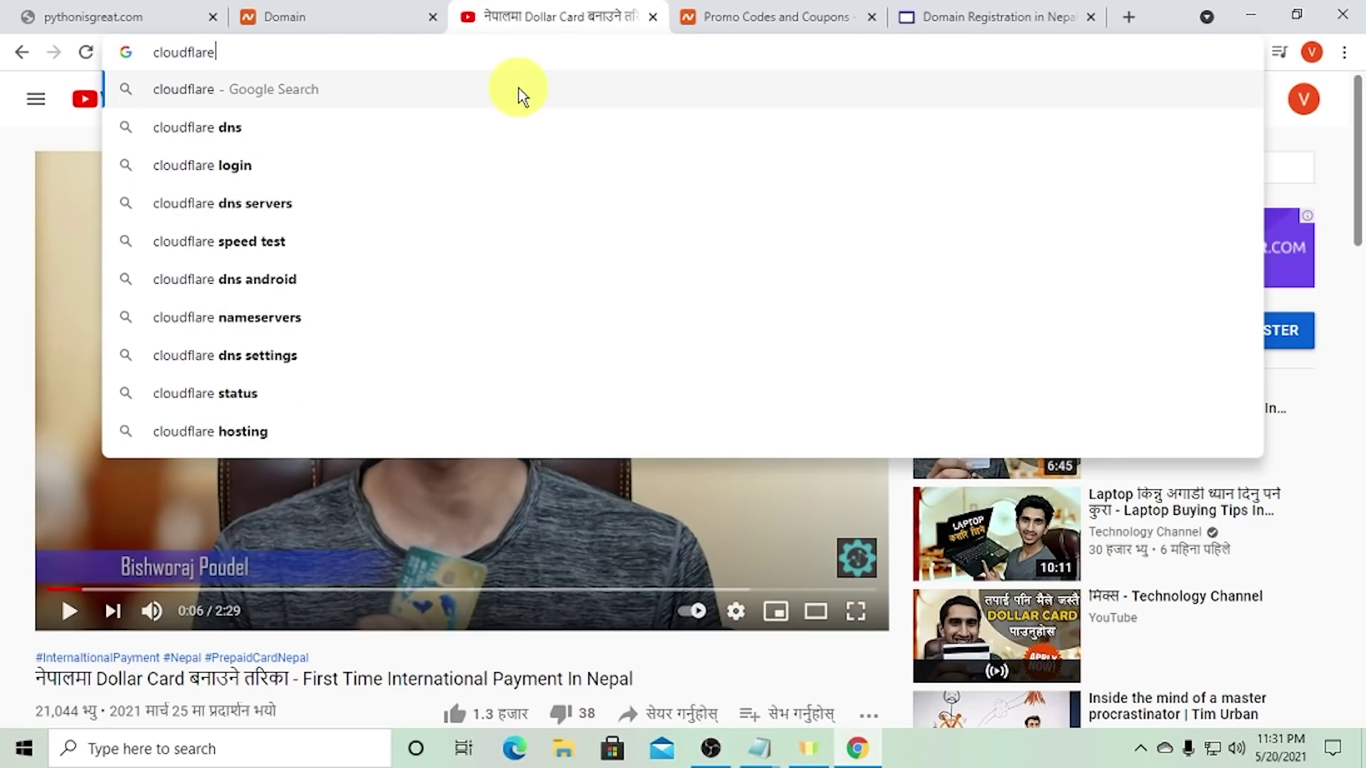
pyautogui.press('Return')
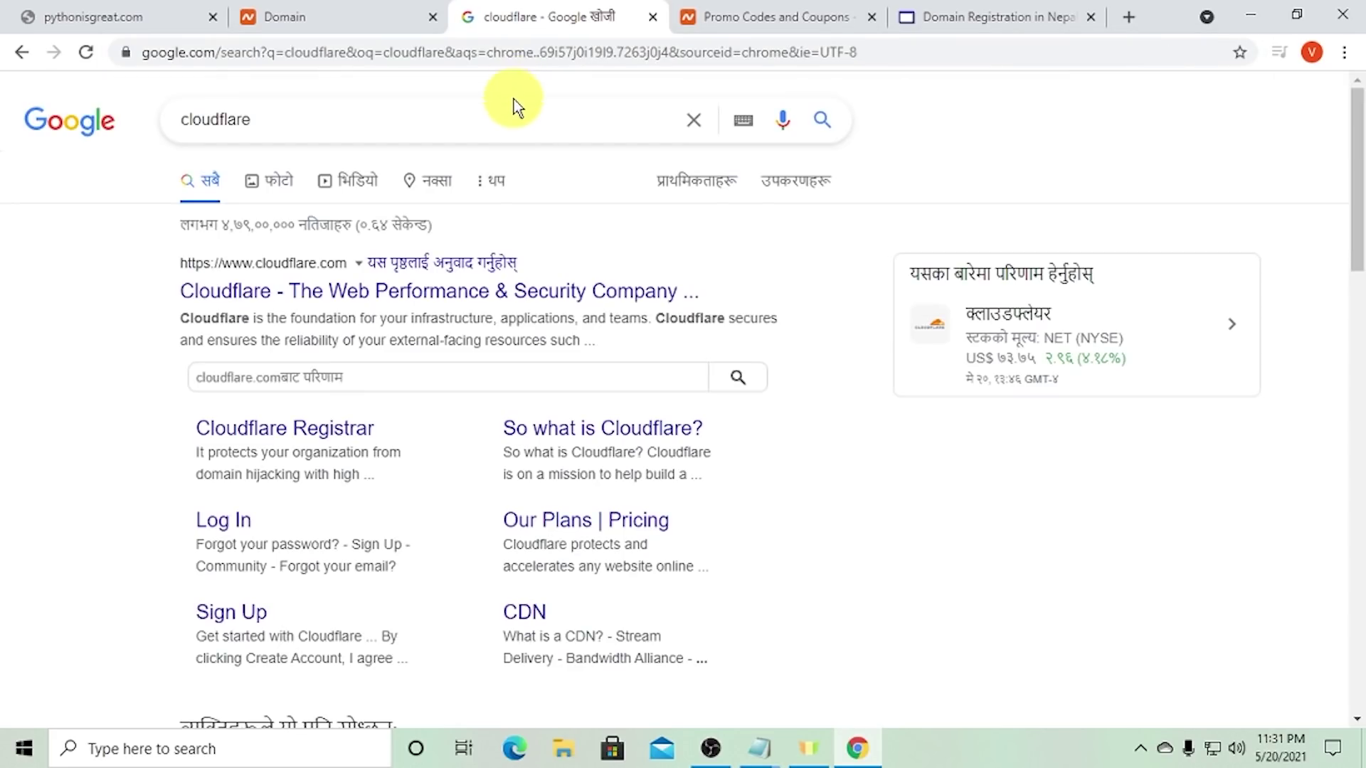
pyautogui.click(340, 304)
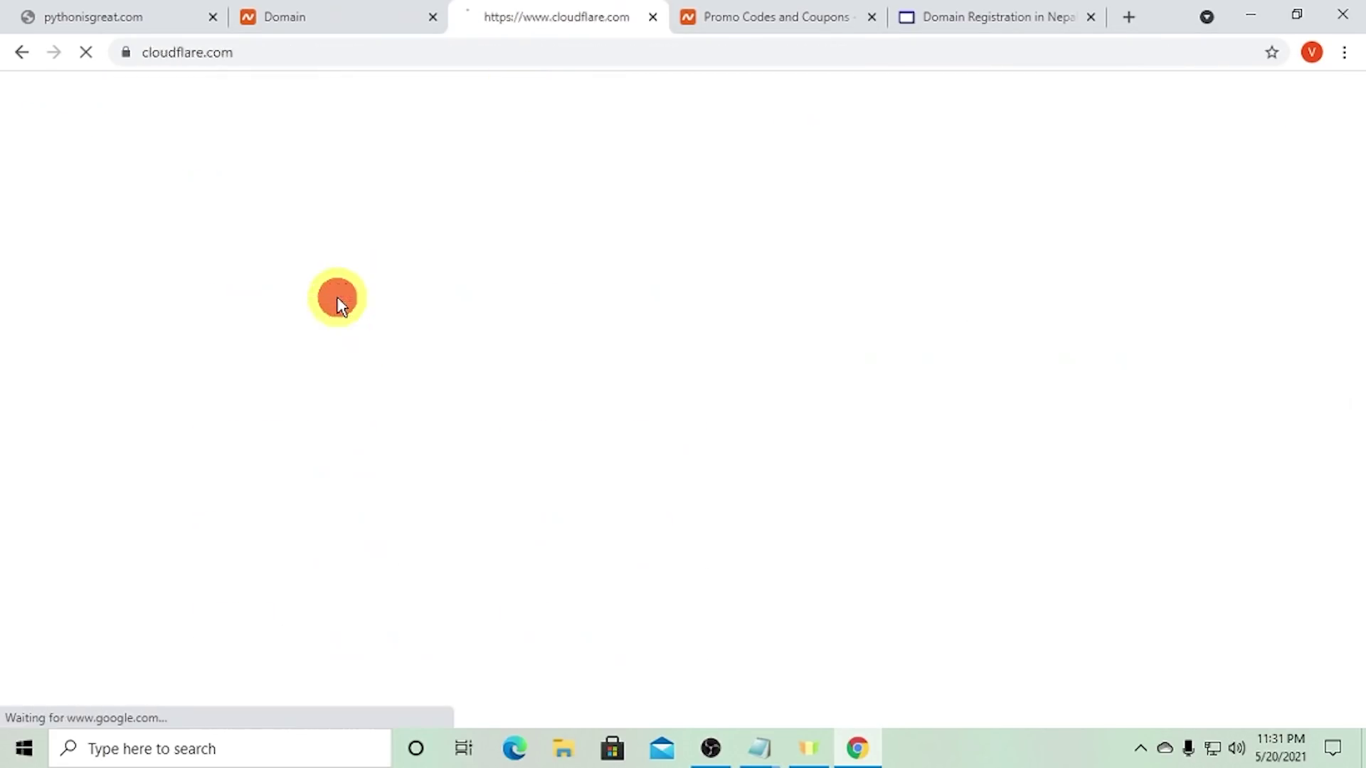
pyautogui.click(268, 51)
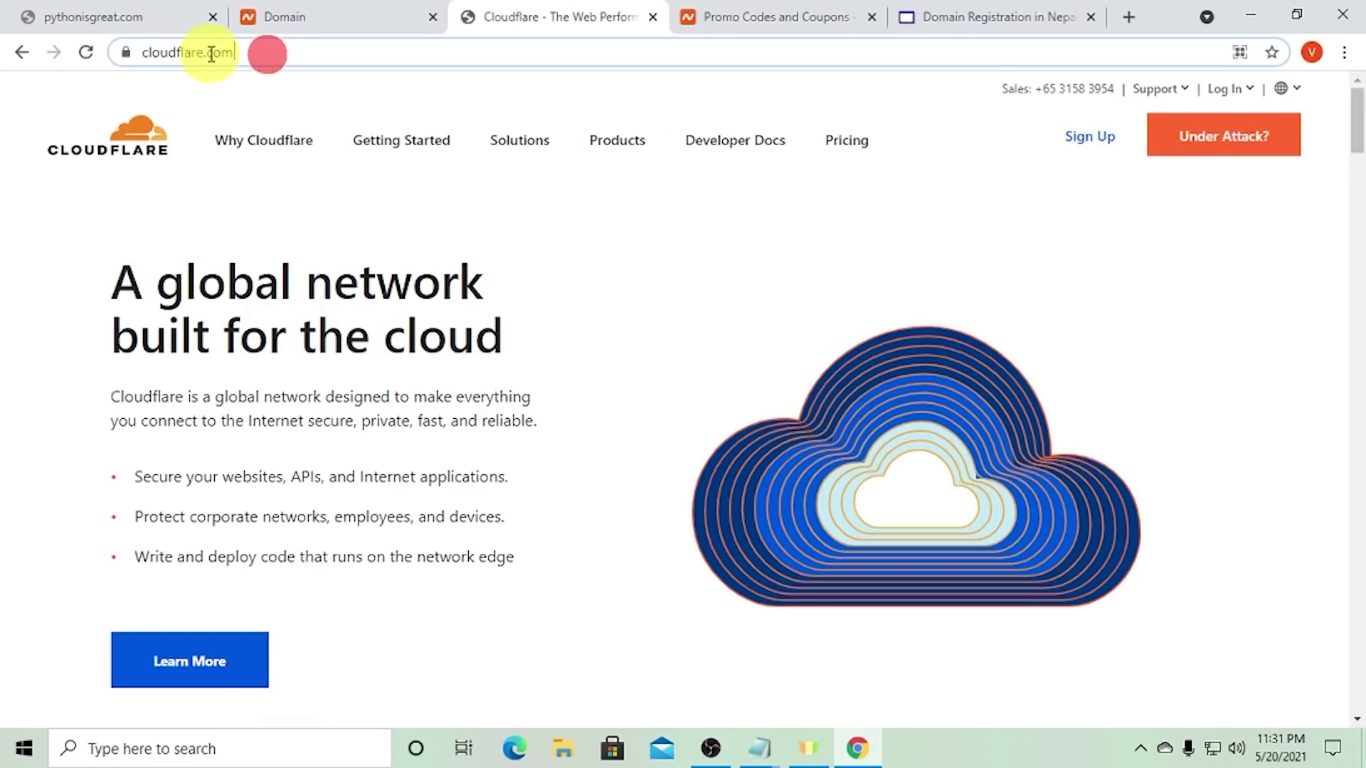
pyautogui.click(1100, 144)
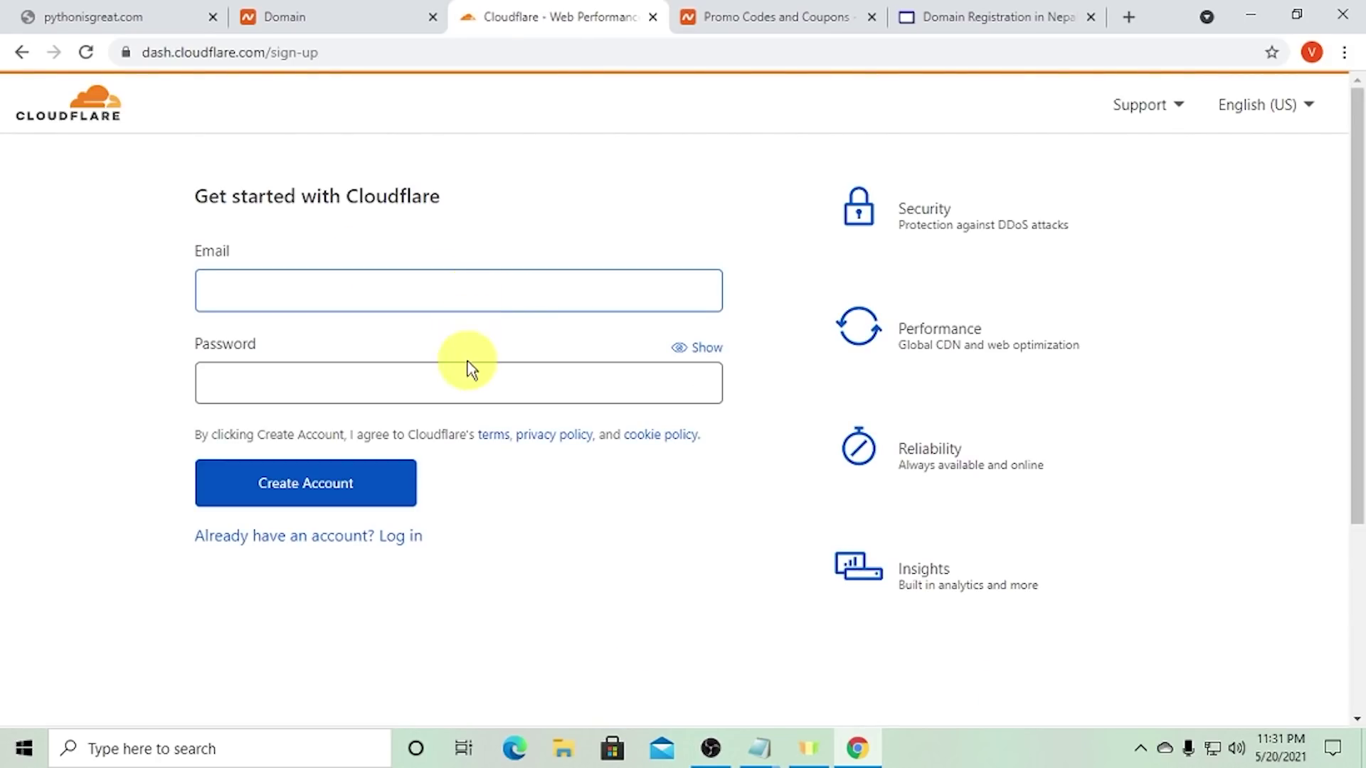
# - Create a Cloudflare account with the saved e-mail address and a password, declining to save the password
pyautogui.write('vi')
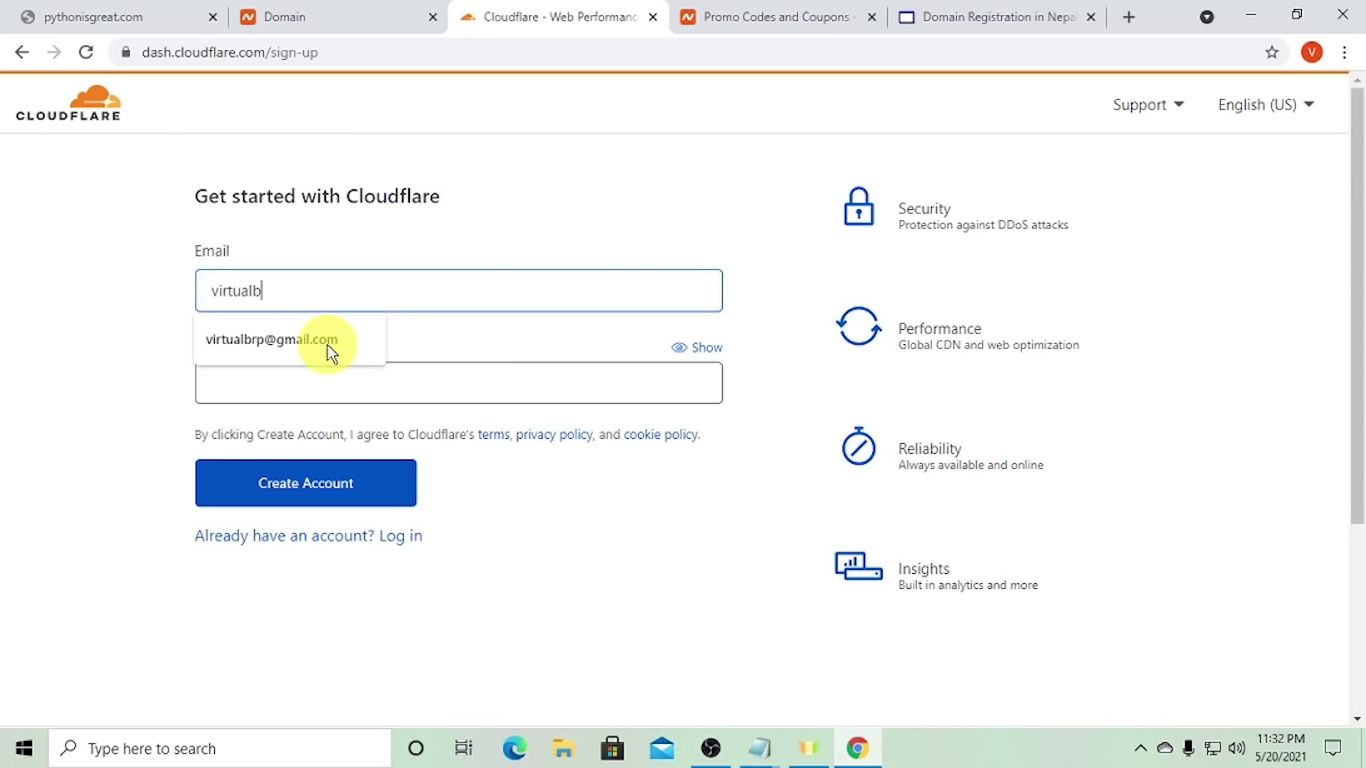
pyautogui.write('rtualb')
pyautogui.click(328, 342)
pyautogui.write('•')
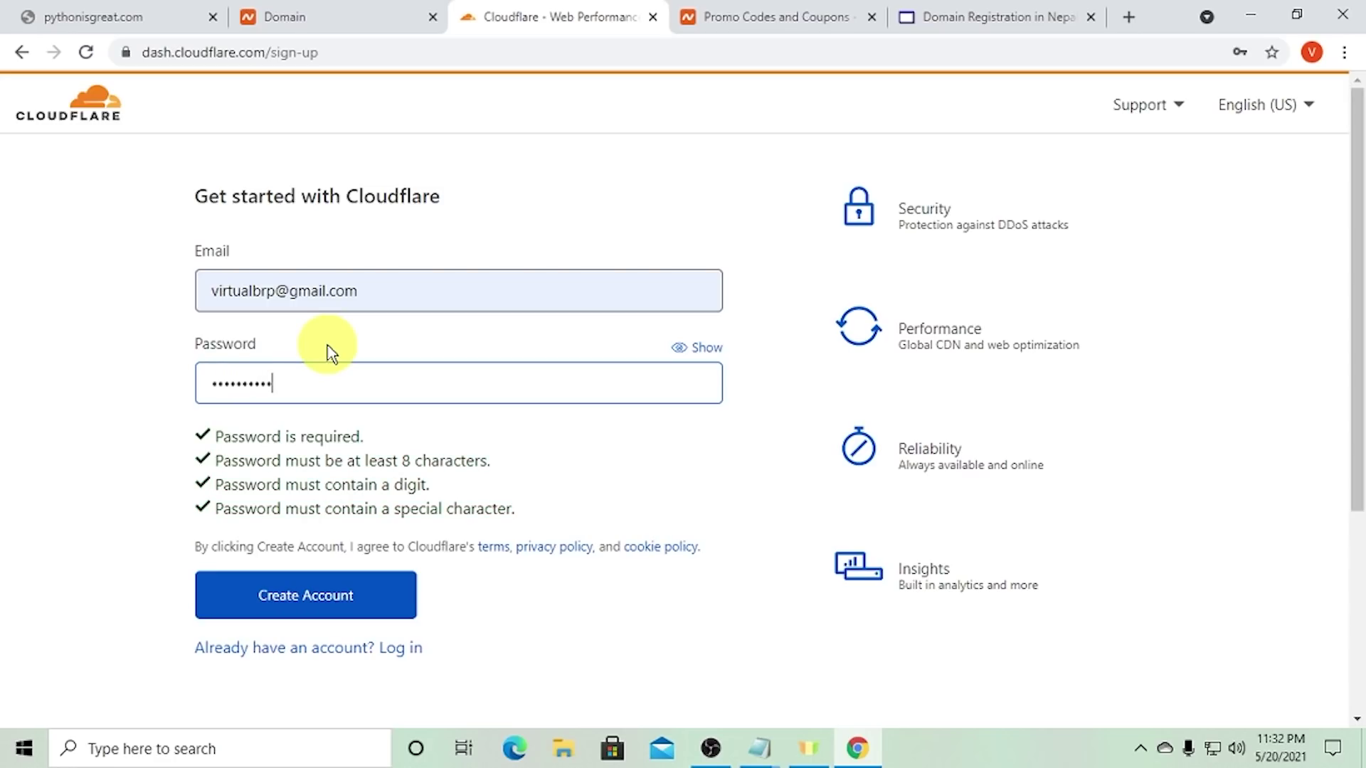
pyautogui.click(312, 587)
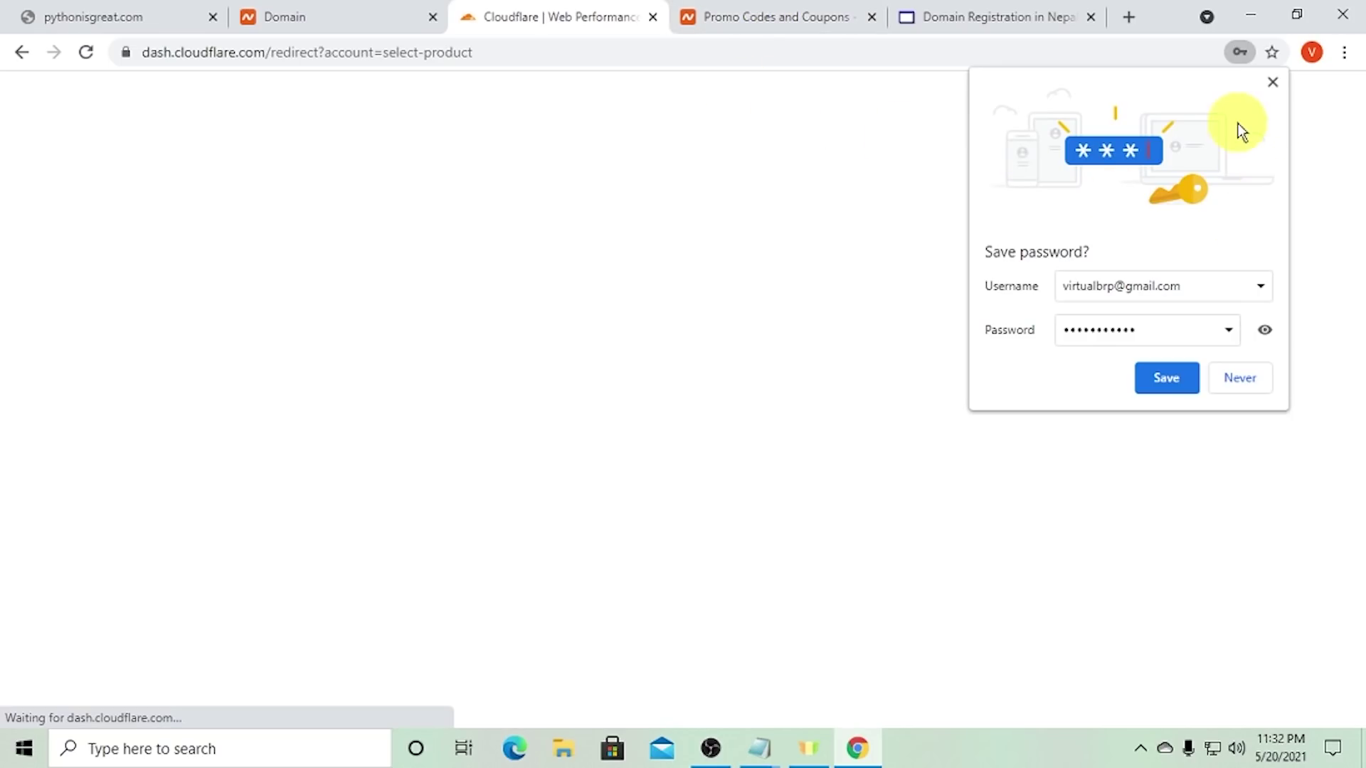
pyautogui.click(1270, 85)
pyautogui.scroll(-4, 496, 486)
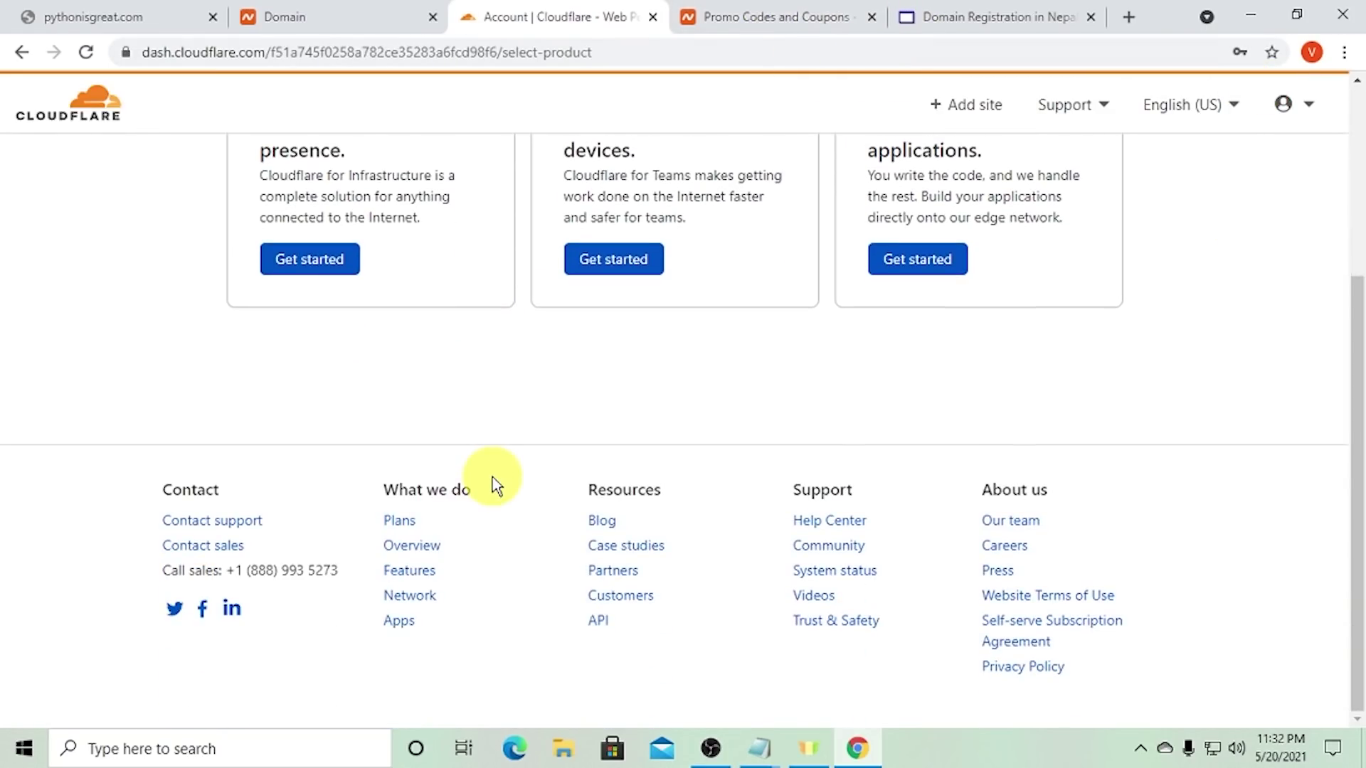
pyautogui.scroll(4, 496, 486)
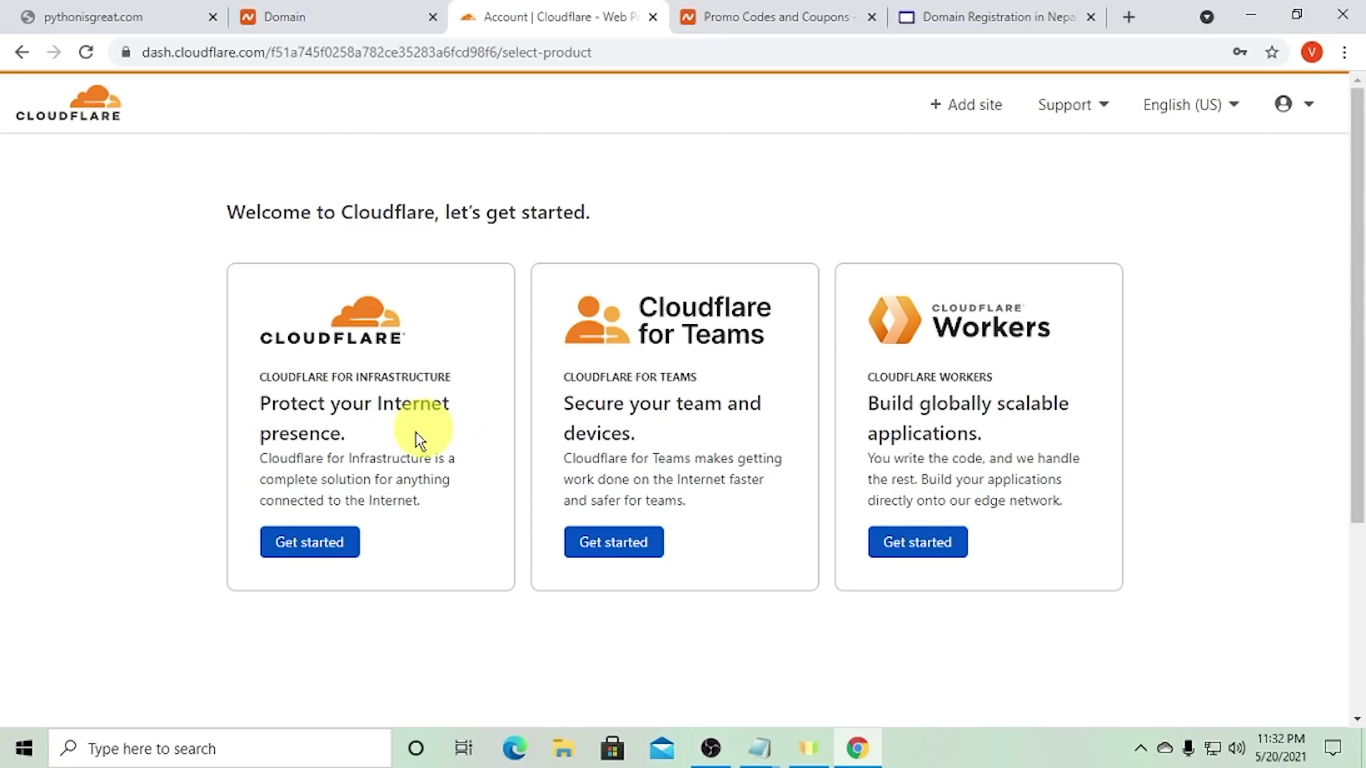
pyautogui.moveTo(354, 229); pyautogui.dragTo(623, 236)
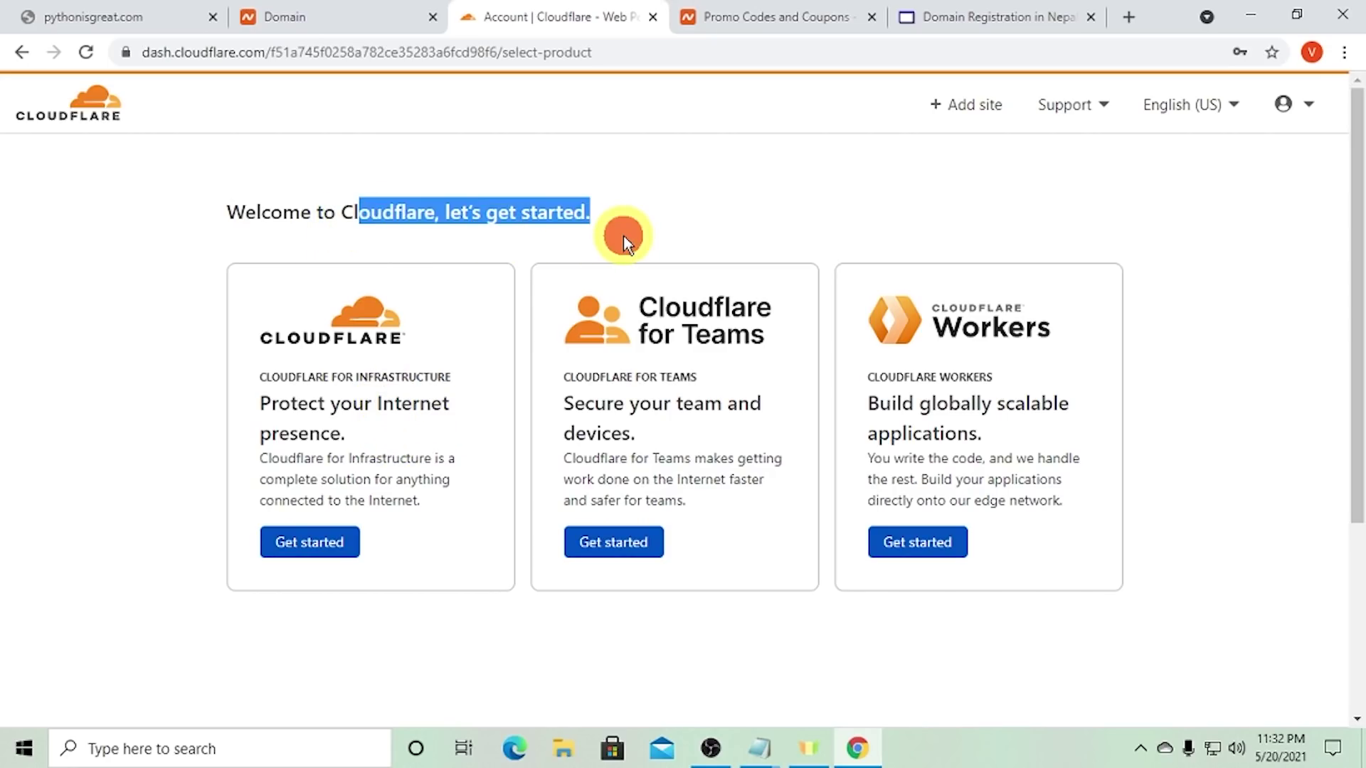
pyautogui.click(623, 237)
pyautogui.click(980, 118)
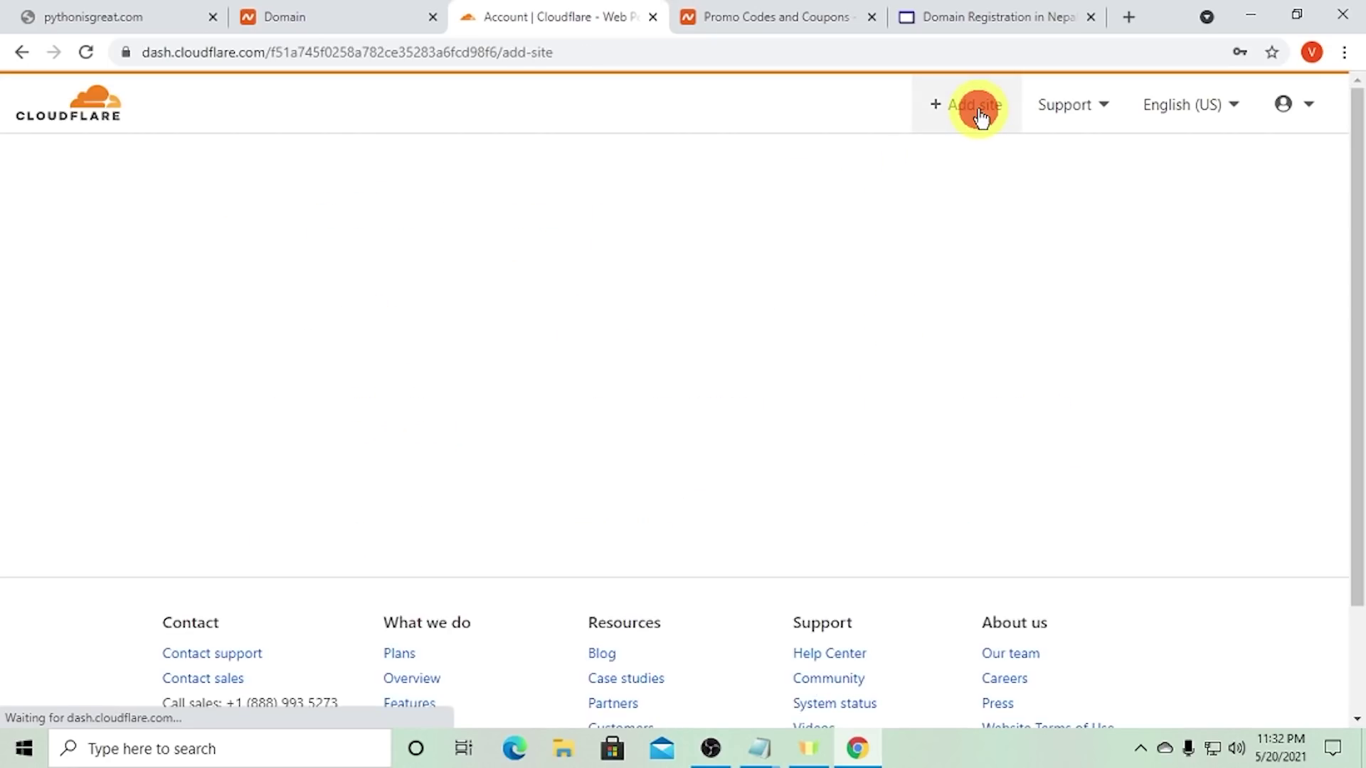
pyautogui.click(111, 14)
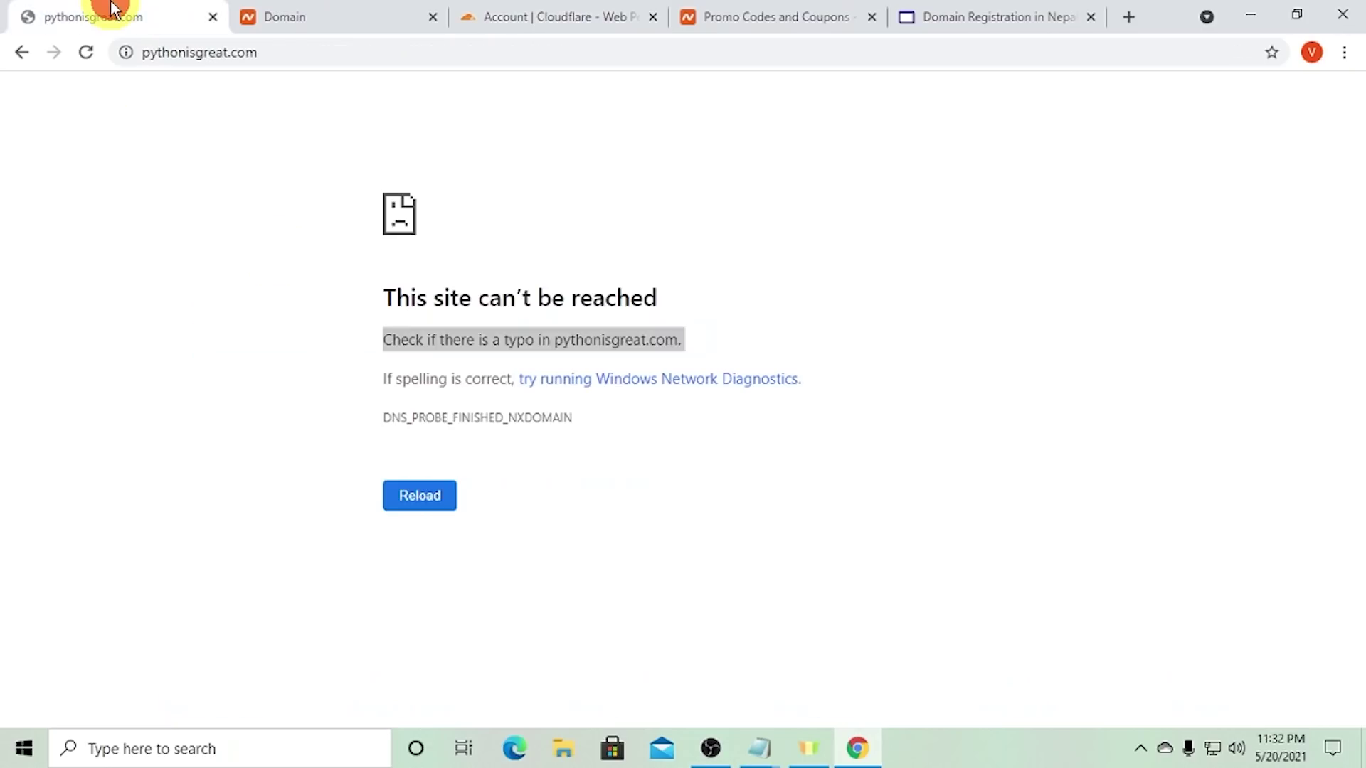
pyautogui.click(238, 52)
pyautogui.hotkey('ctrl', 'c')
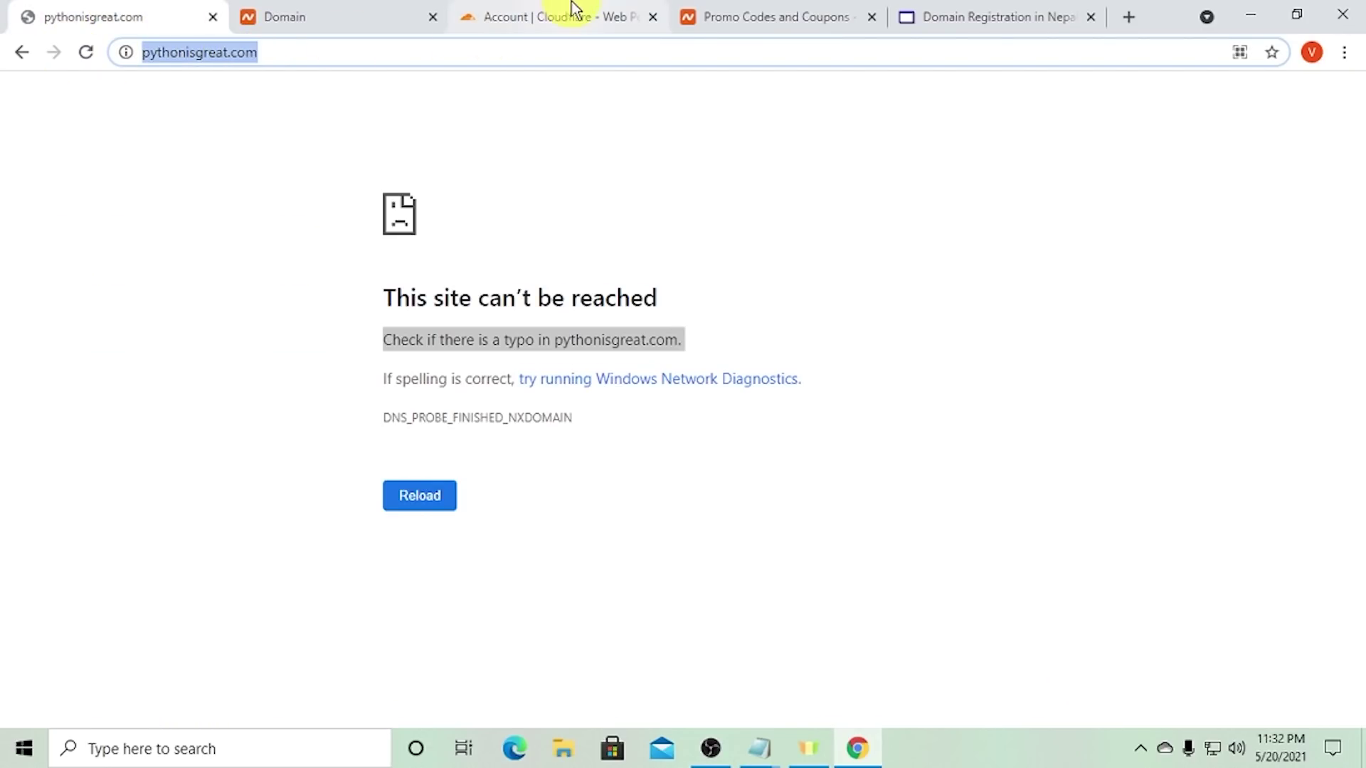
pyautogui.click(569, 13)
pyautogui.hotkey('ctrl', 'v')
pyautogui.press('BackSpace')
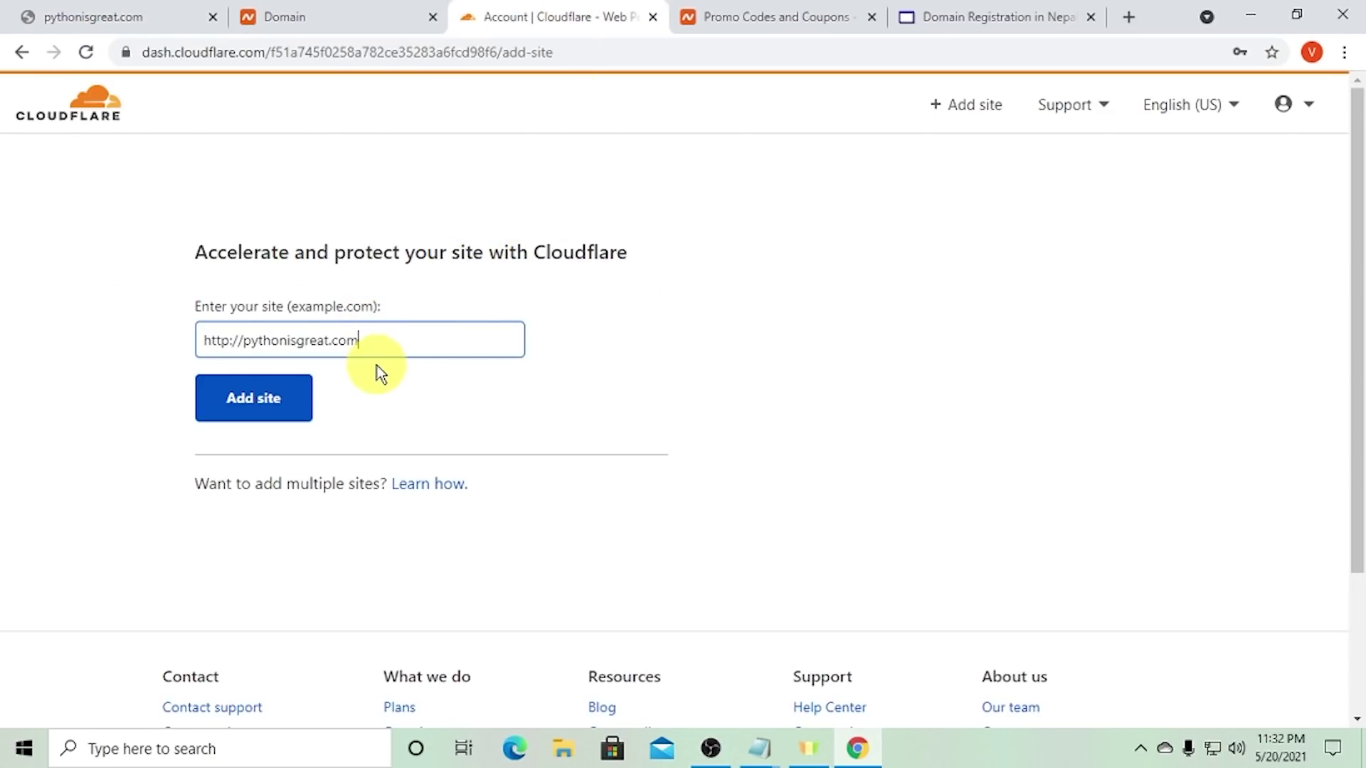
pyautogui.moveTo(244, 341); pyautogui.dragTo(125, 330)
pyautogui.press('BackSpace')
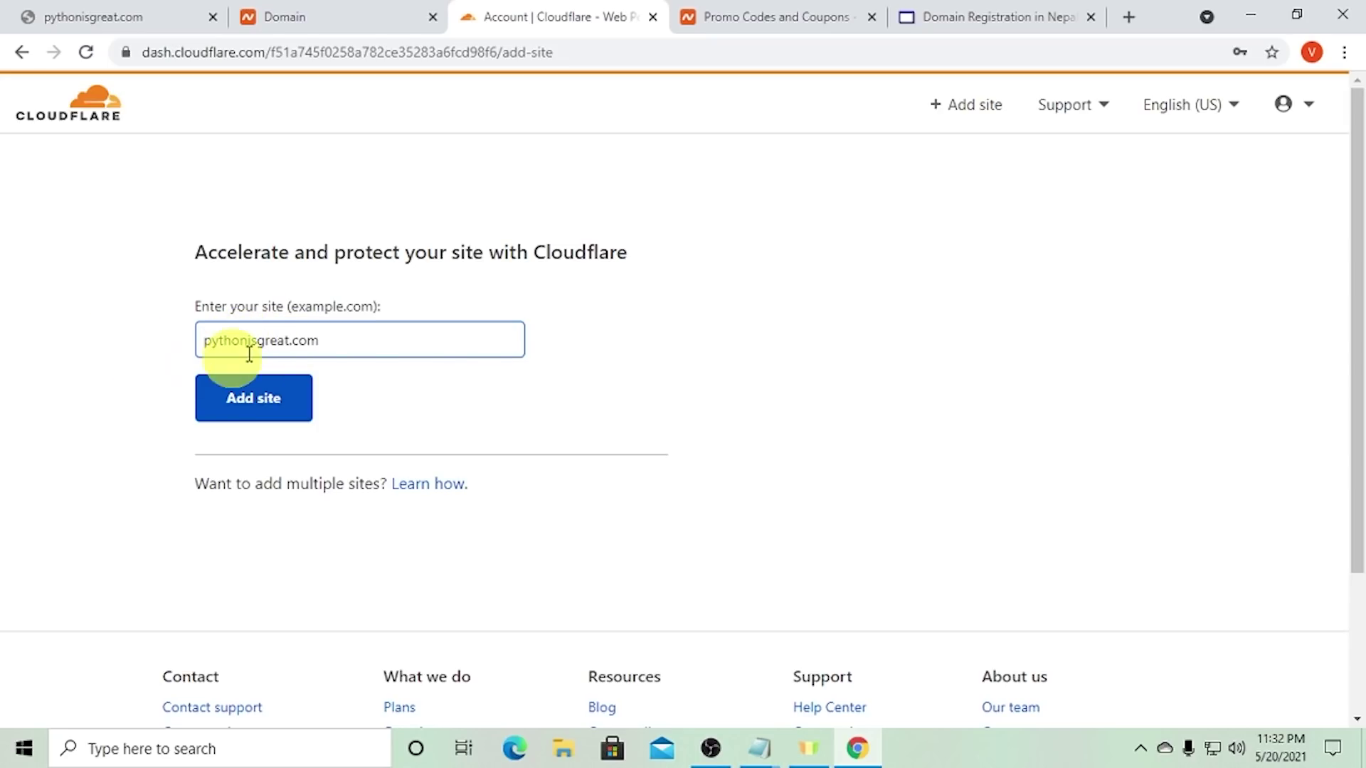
pyautogui.moveTo(356, 340); pyautogui.dragTo(142, 309)
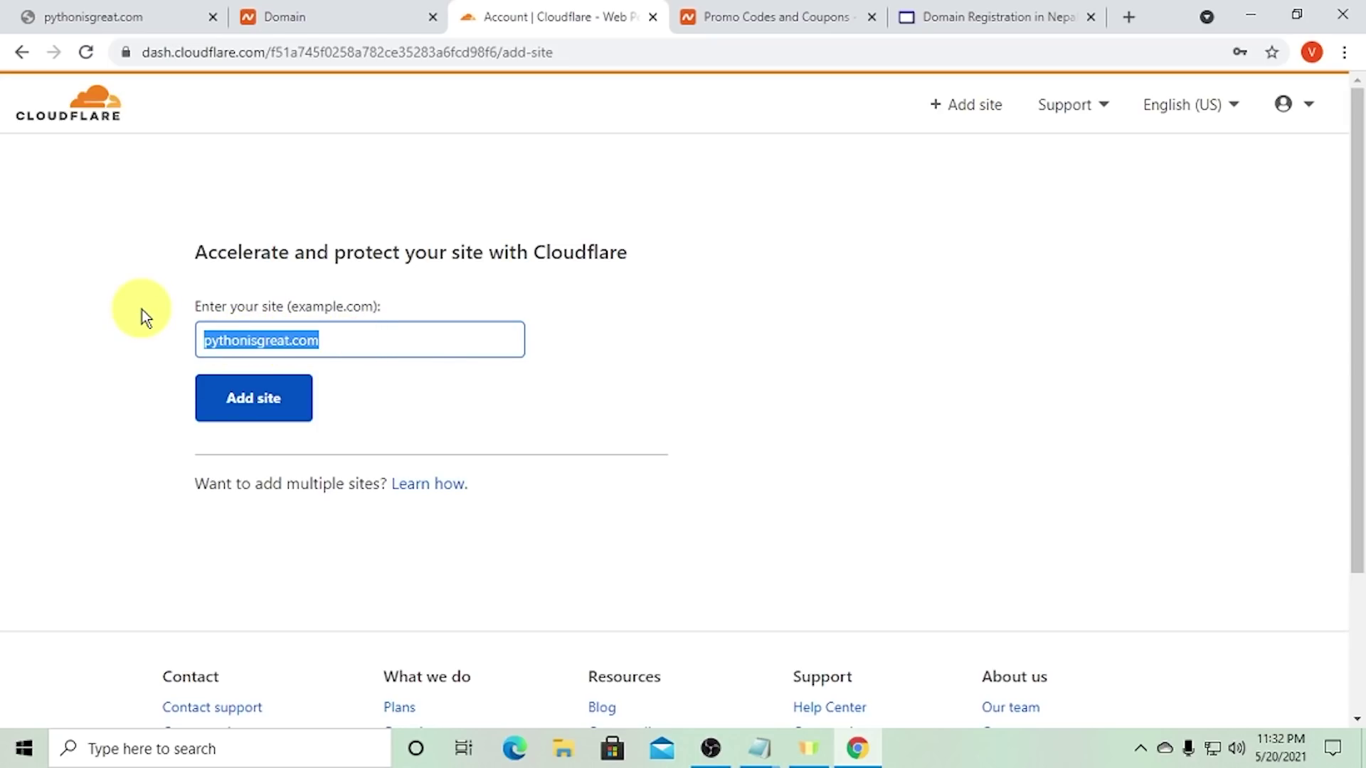
pyautogui.click(270, 413)
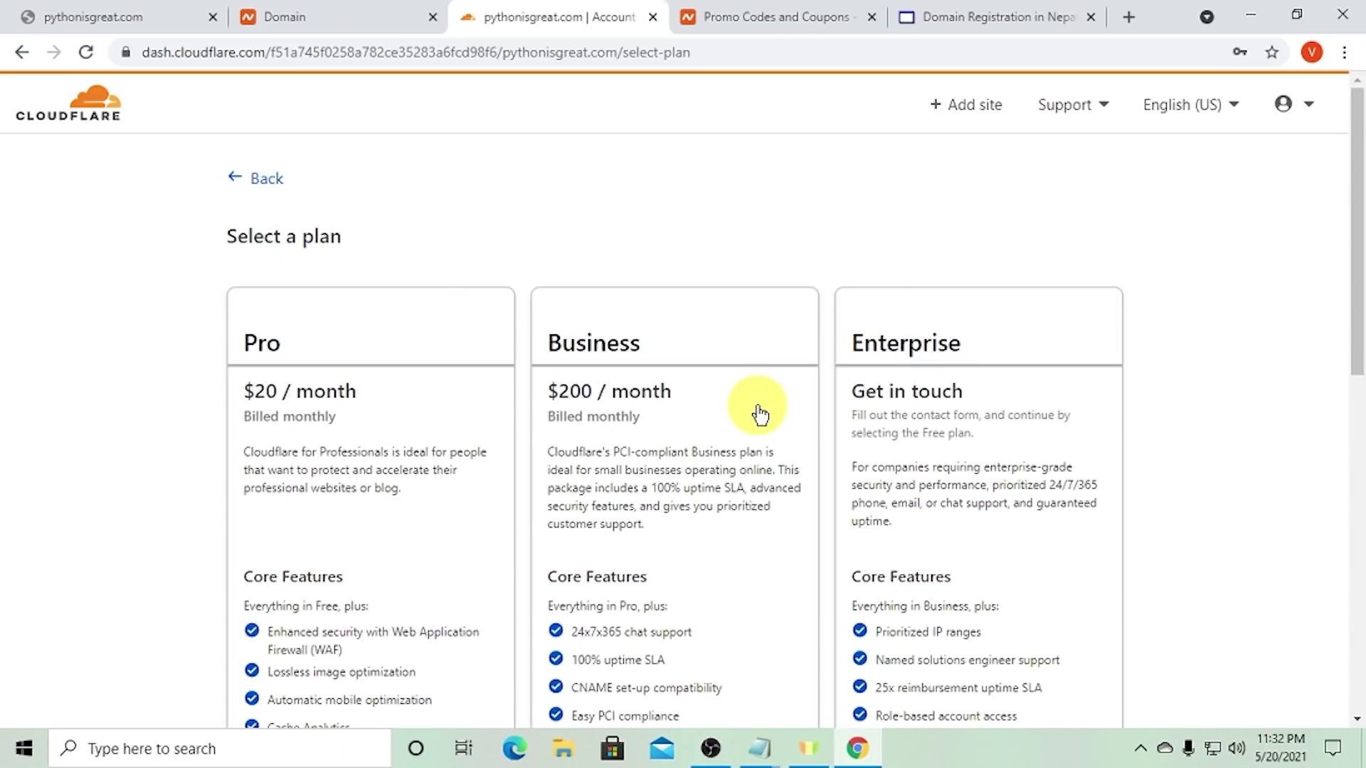
# - Select the Free $0 plan and continue to the DNS record scan
pyautogui.scroll(-1, 375, 305)
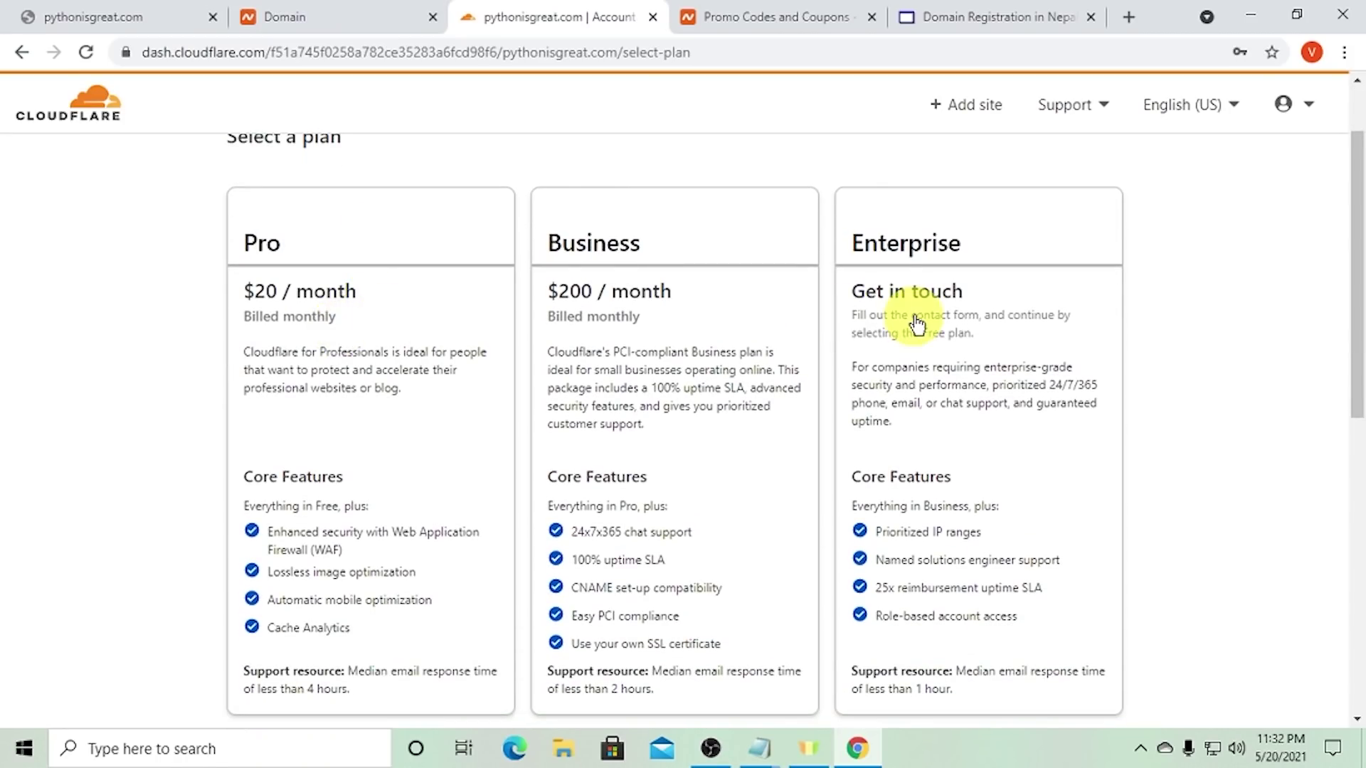
pyautogui.scroll(-6, 909, 317)
pyautogui.click(350, 372)
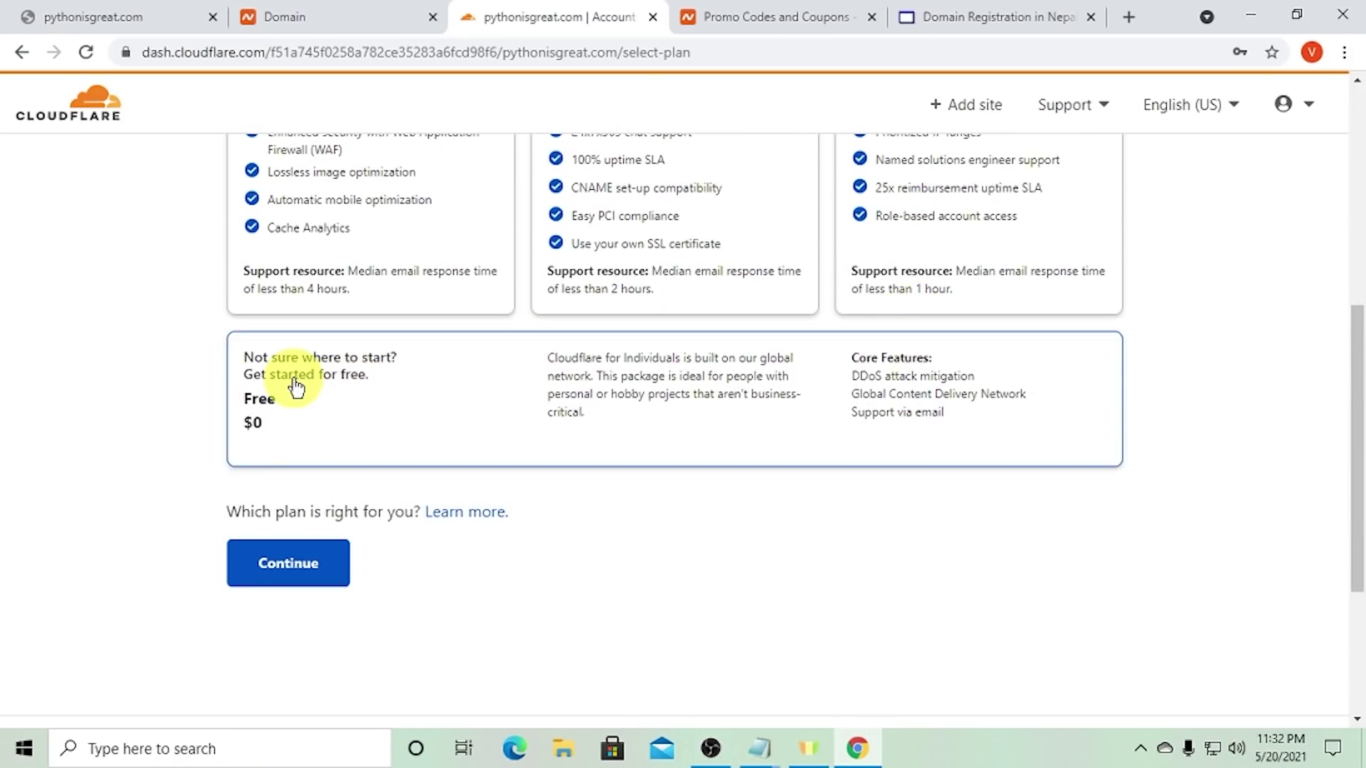
pyautogui.click(429, 405)
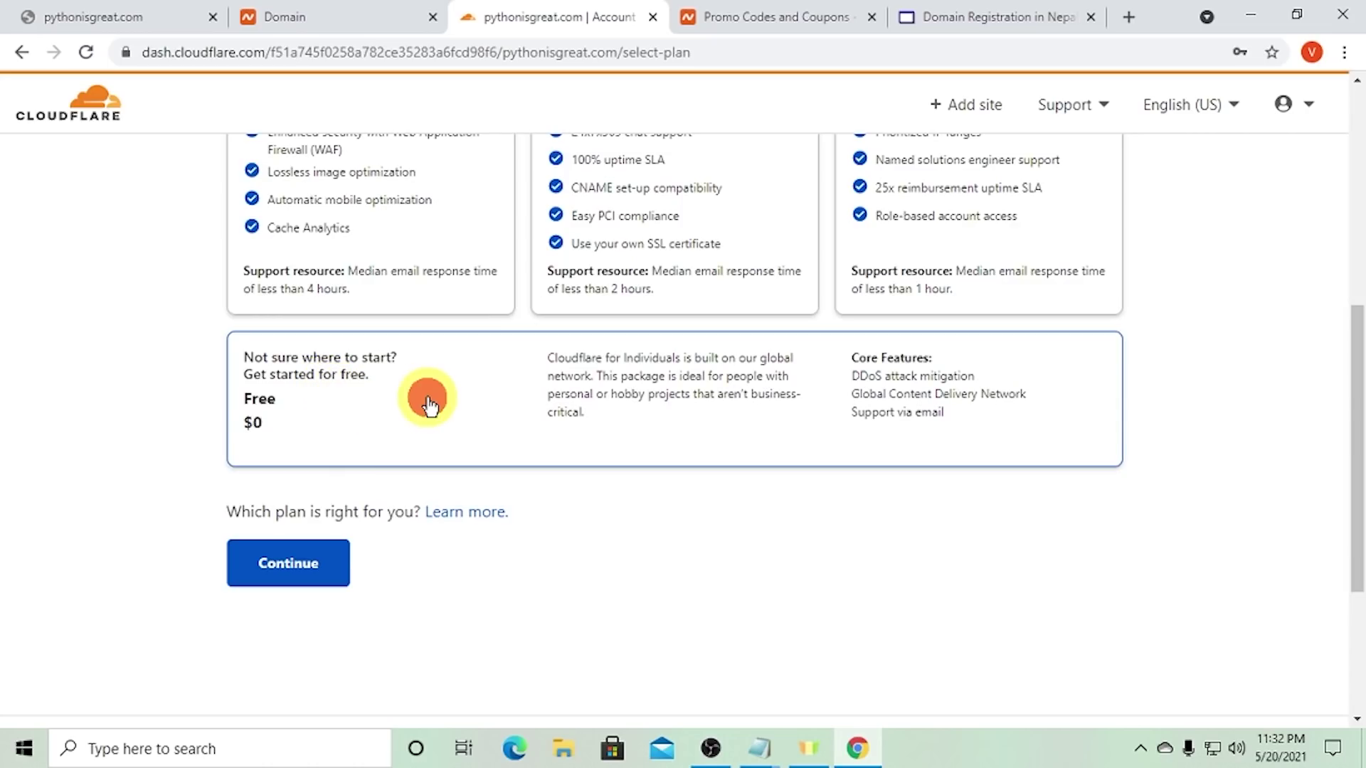
pyautogui.scroll(5, 573, 356)
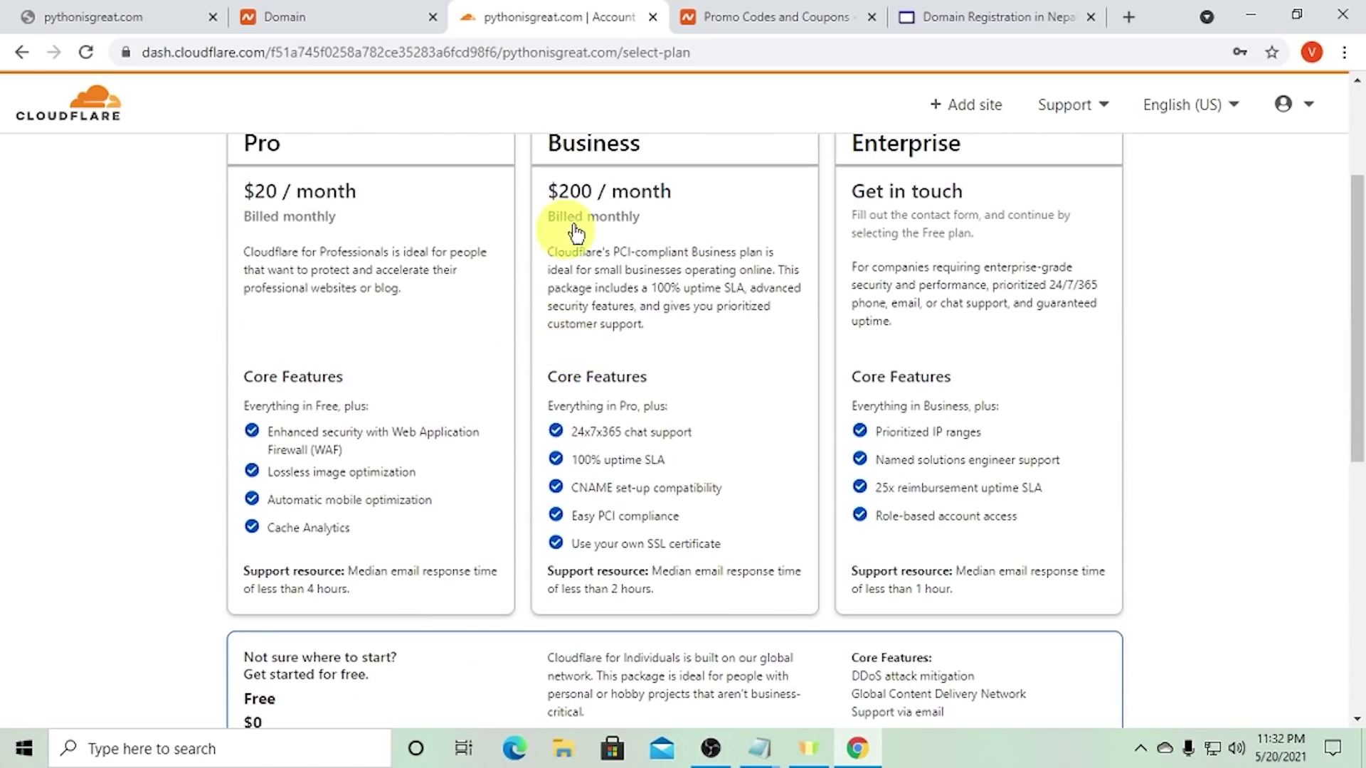
pyautogui.scroll(-6, 747, 451)
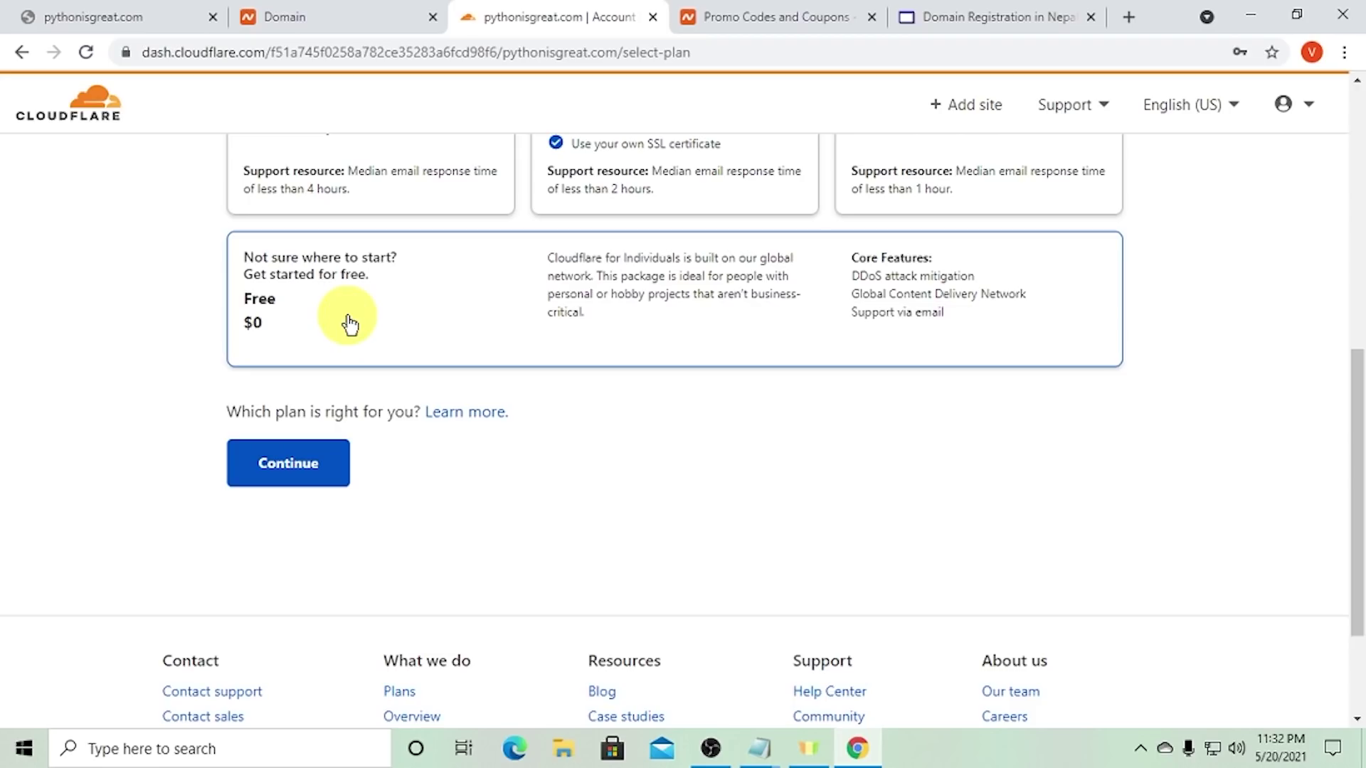
pyautogui.click(314, 474)
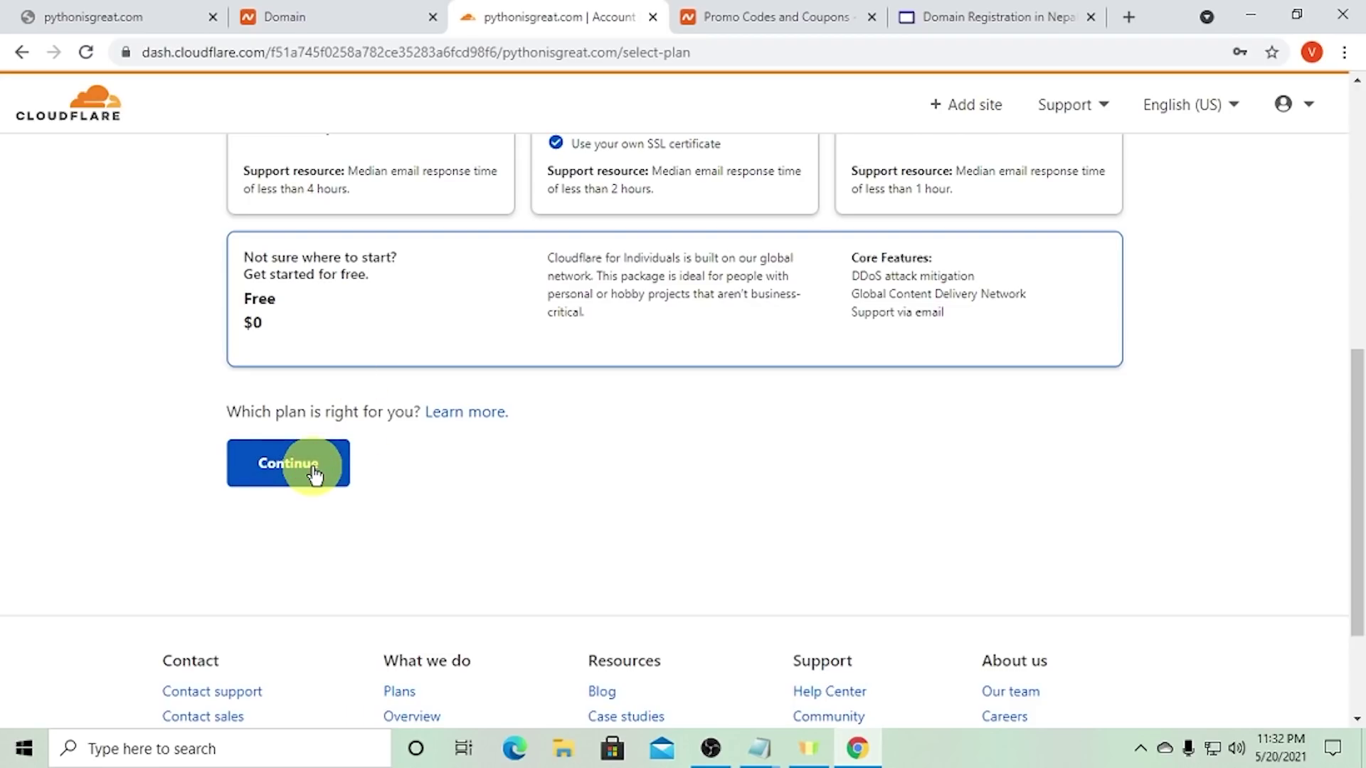
pyautogui.click(314, 474)
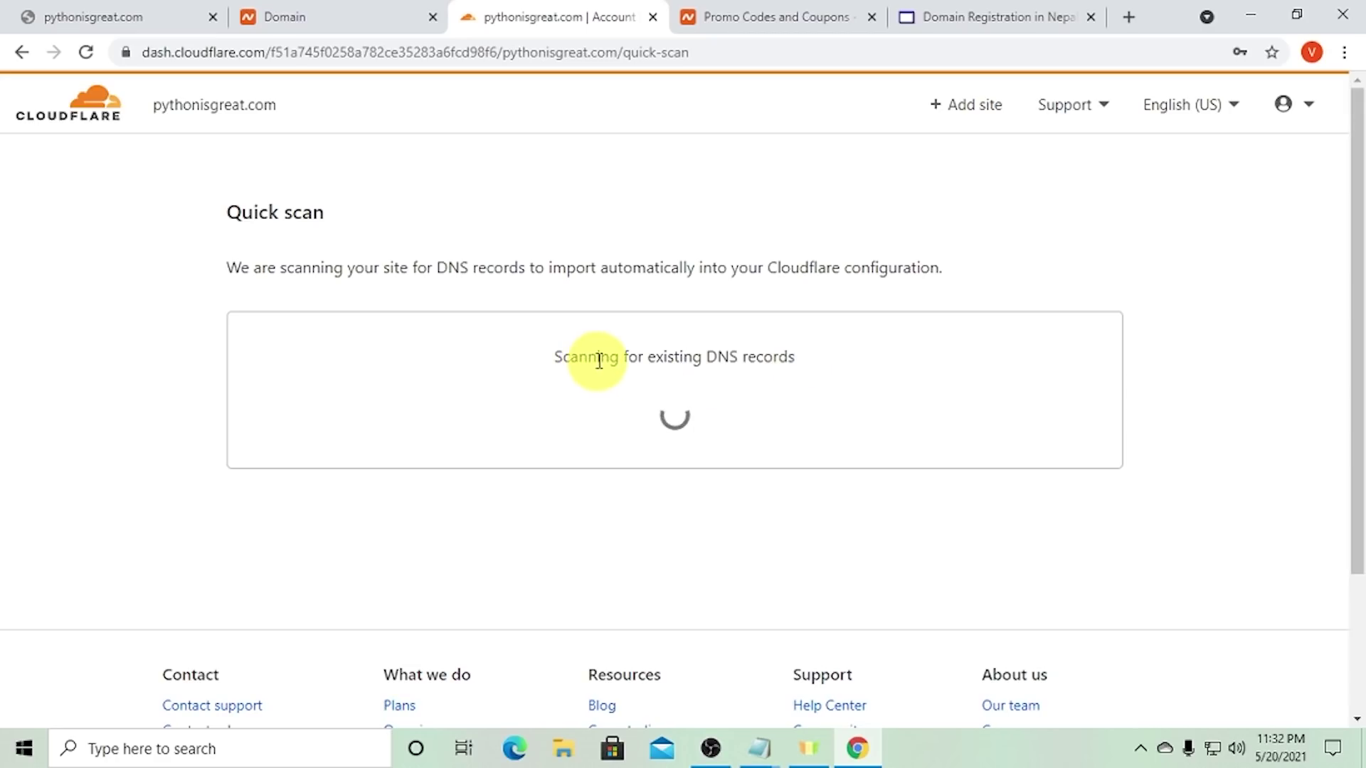
# - Review the scanned DNS records and accept them
pyautogui.moveTo(599, 360); pyautogui.dragTo(767, 377)
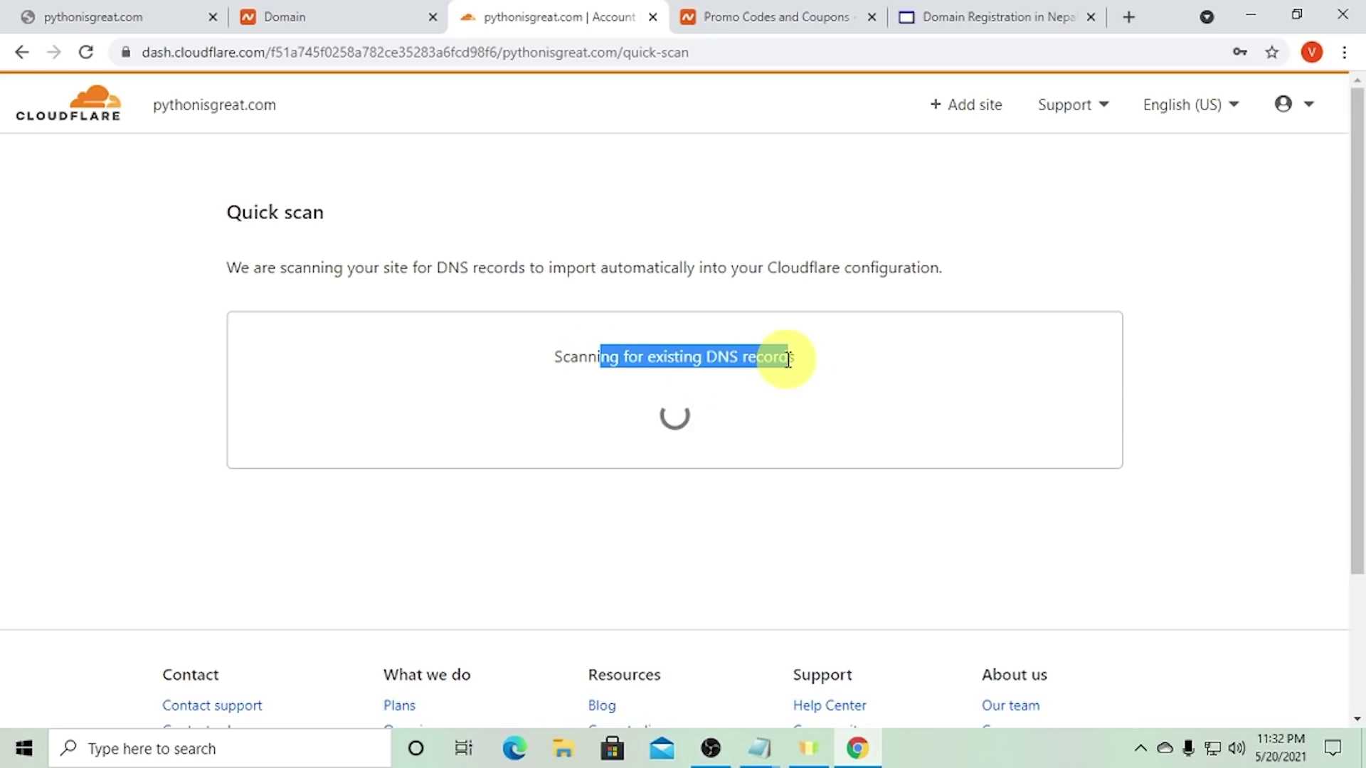
pyautogui.tripleClick(694, 366)
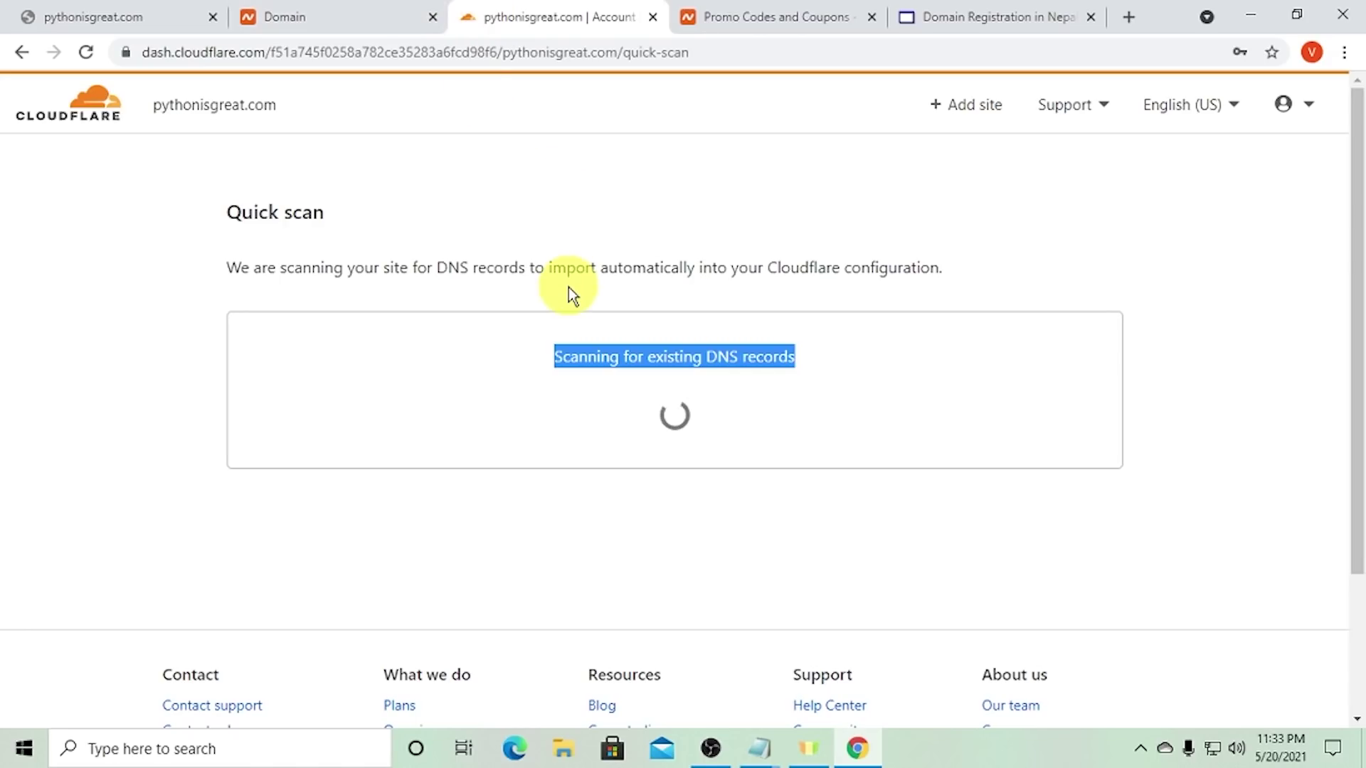
pyautogui.click(917, 408)
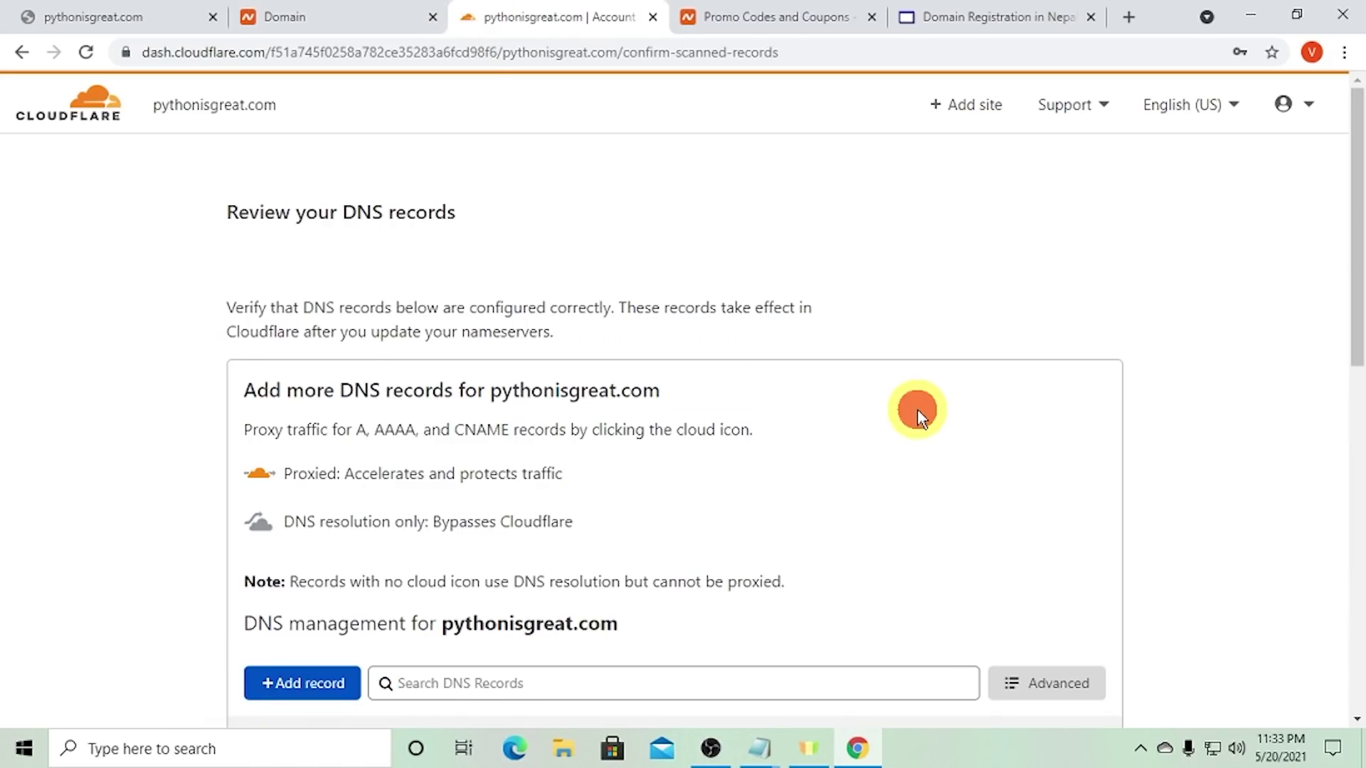
pyautogui.scroll(-4, 911, 409)
pyautogui.scroll(-4, 912, 409)
pyautogui.scroll(3, 643, 388)
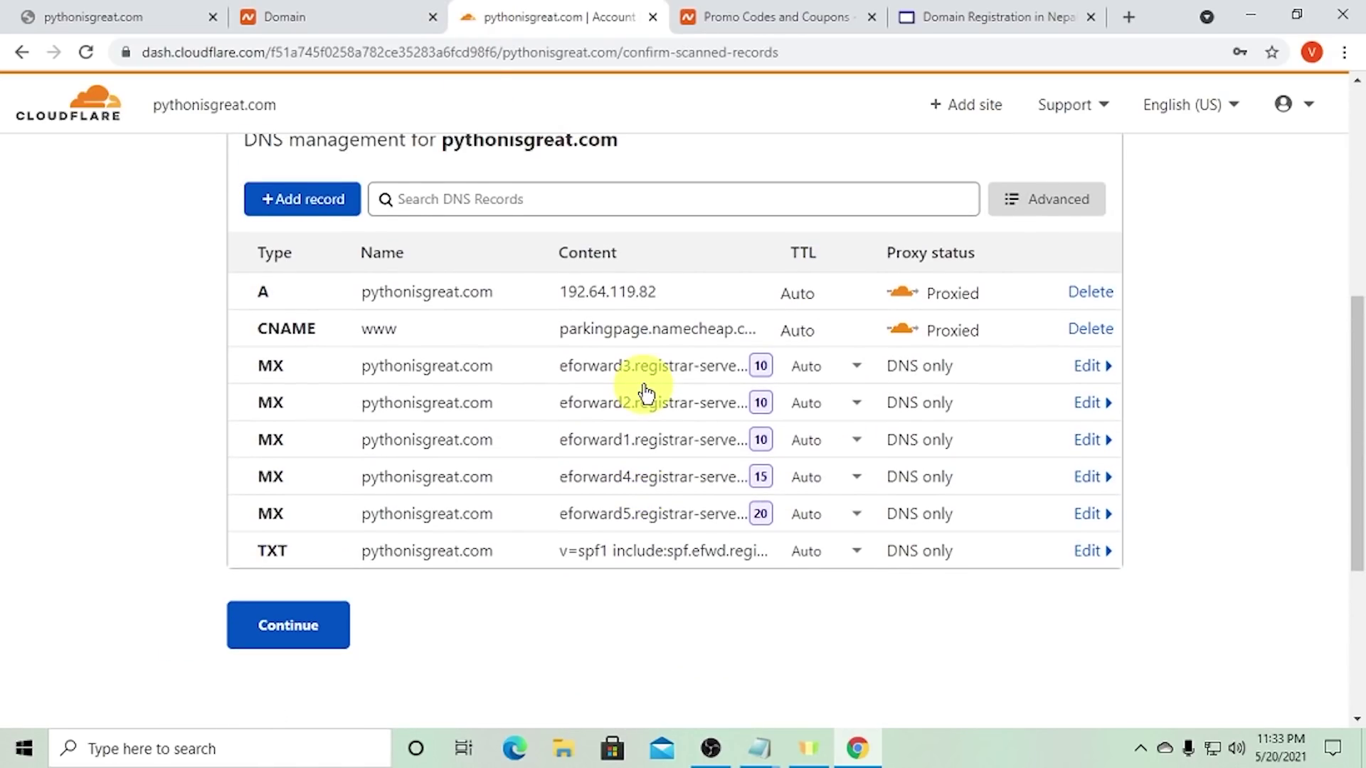
pyautogui.scroll(4, 644, 390)
pyautogui.scroll(-7, 644, 390)
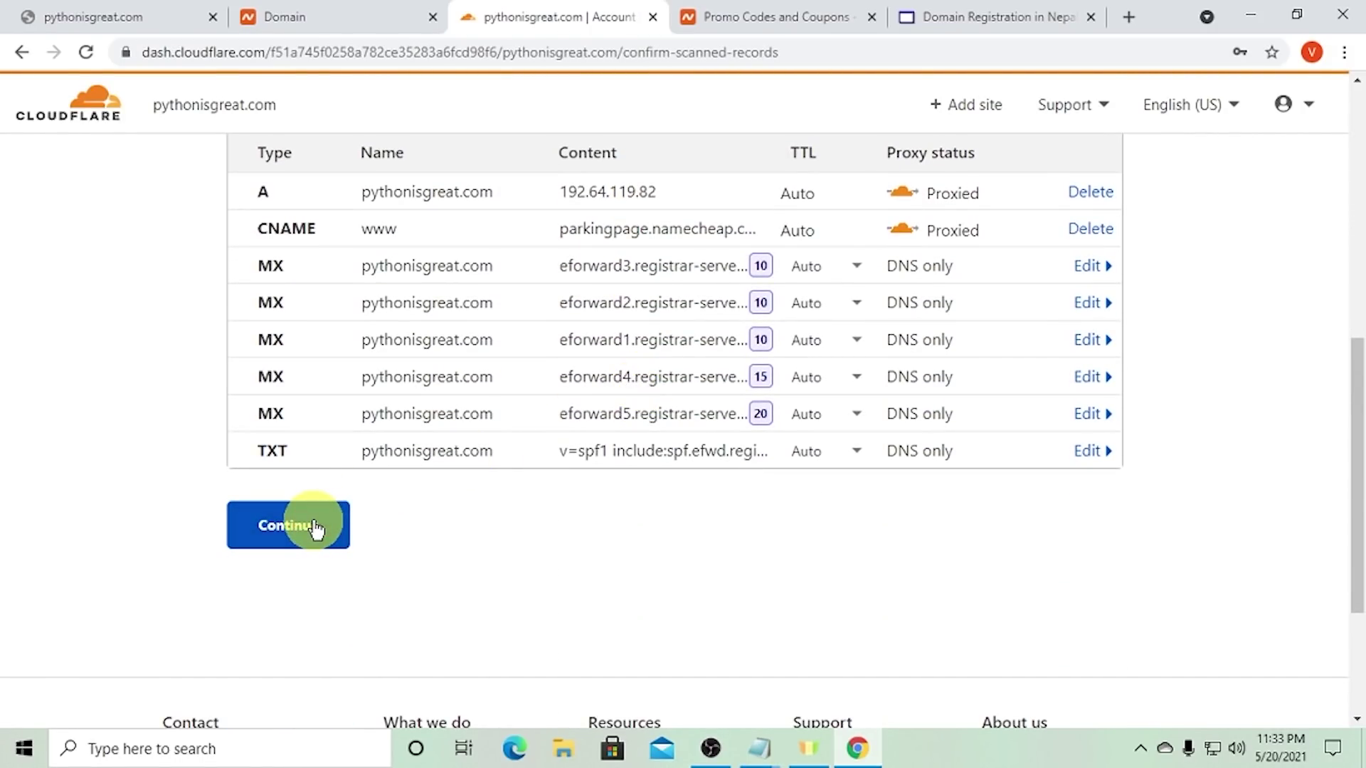
pyautogui.click(315, 526)
# - Copy the first Cloudflare nameserver, hassan.ns.cloudflare.com, to the clipboard
pyautogui.scroll(-3, 441, 509)
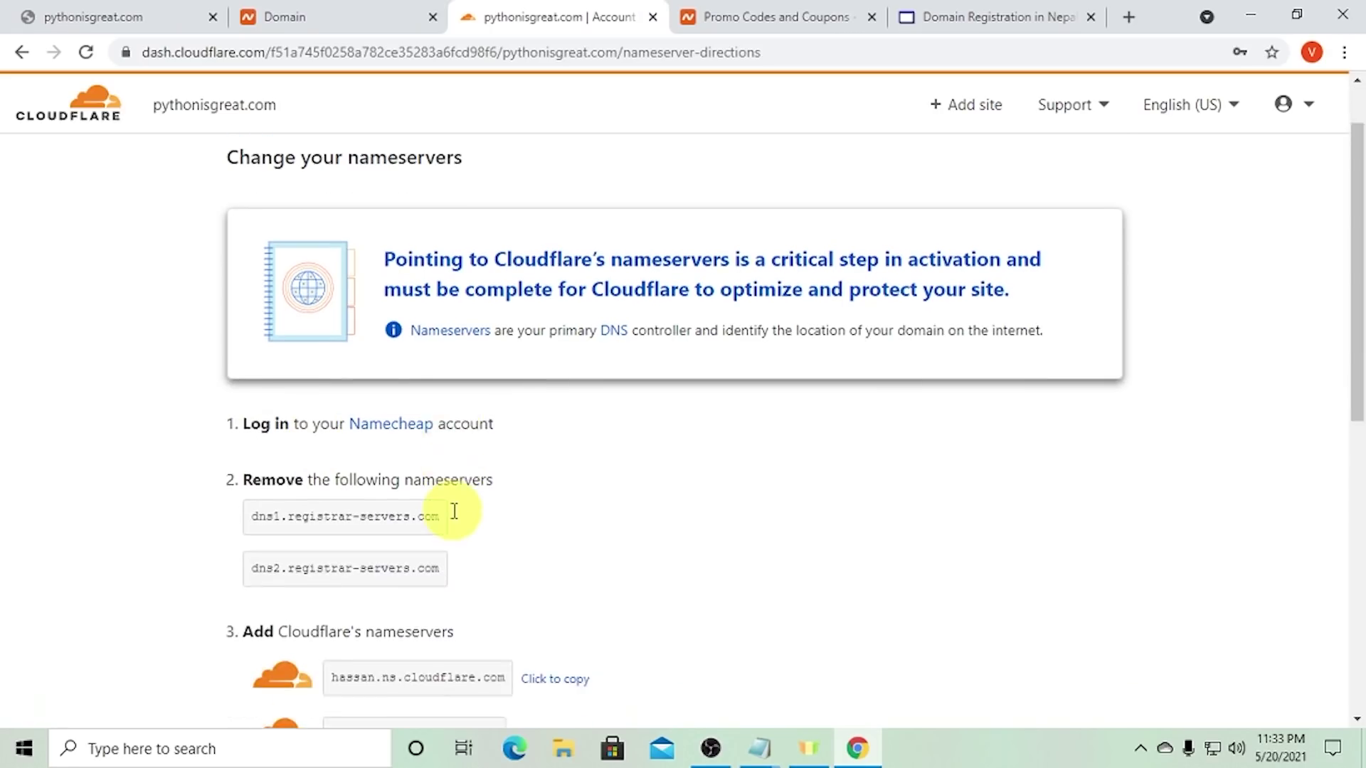
pyautogui.scroll(-2, 402, 463)
pyautogui.scroll(-3, 357, 414)
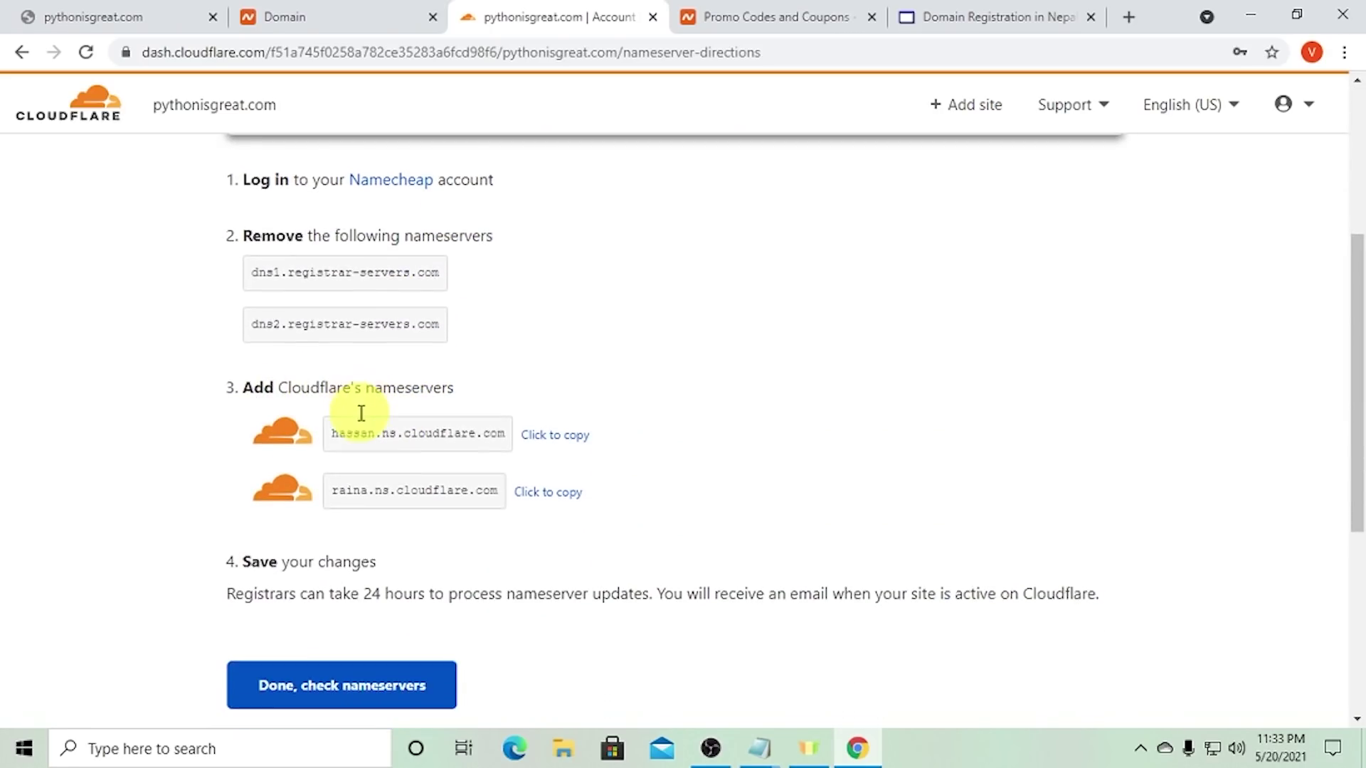
pyautogui.hotkey('ctrl', '+')
pyautogui.hotkey('ctrl', '+')
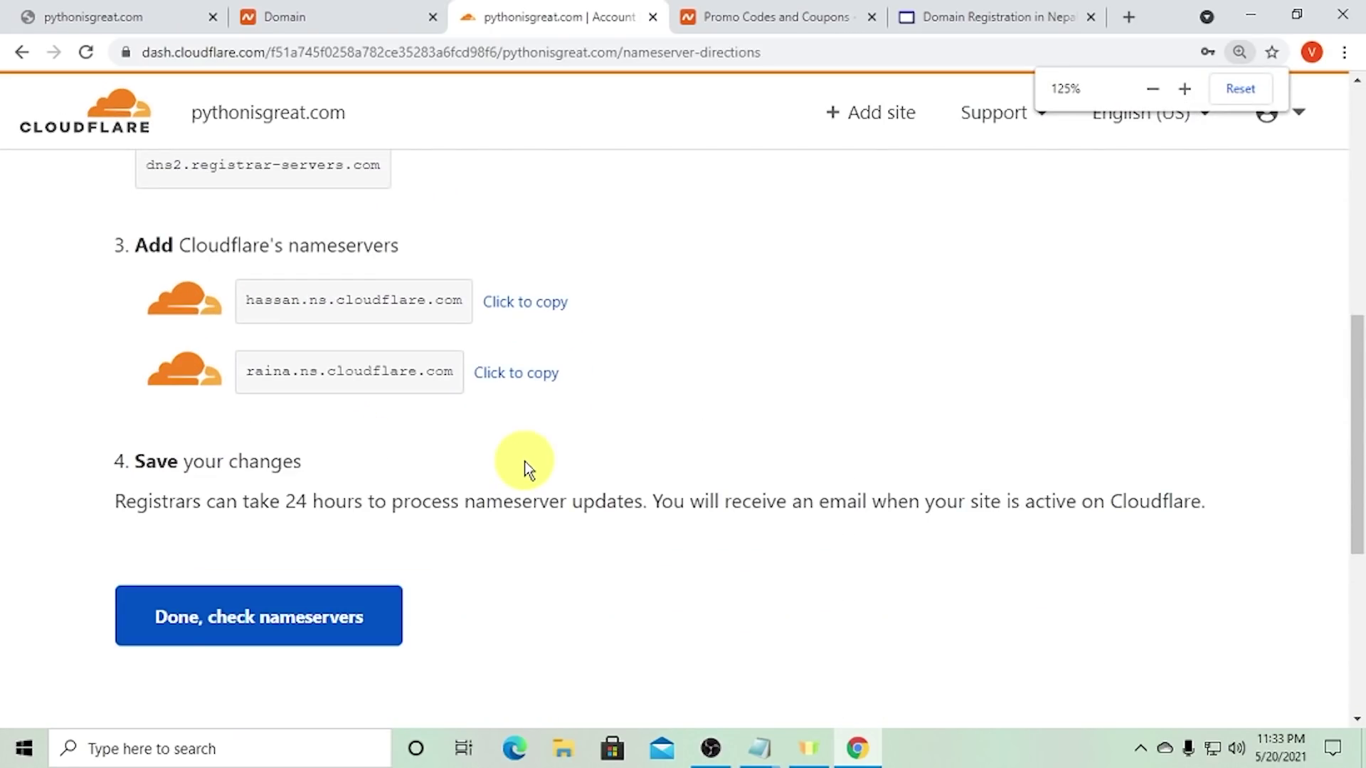
pyautogui.click(380, 306)
pyautogui.click(518, 309)
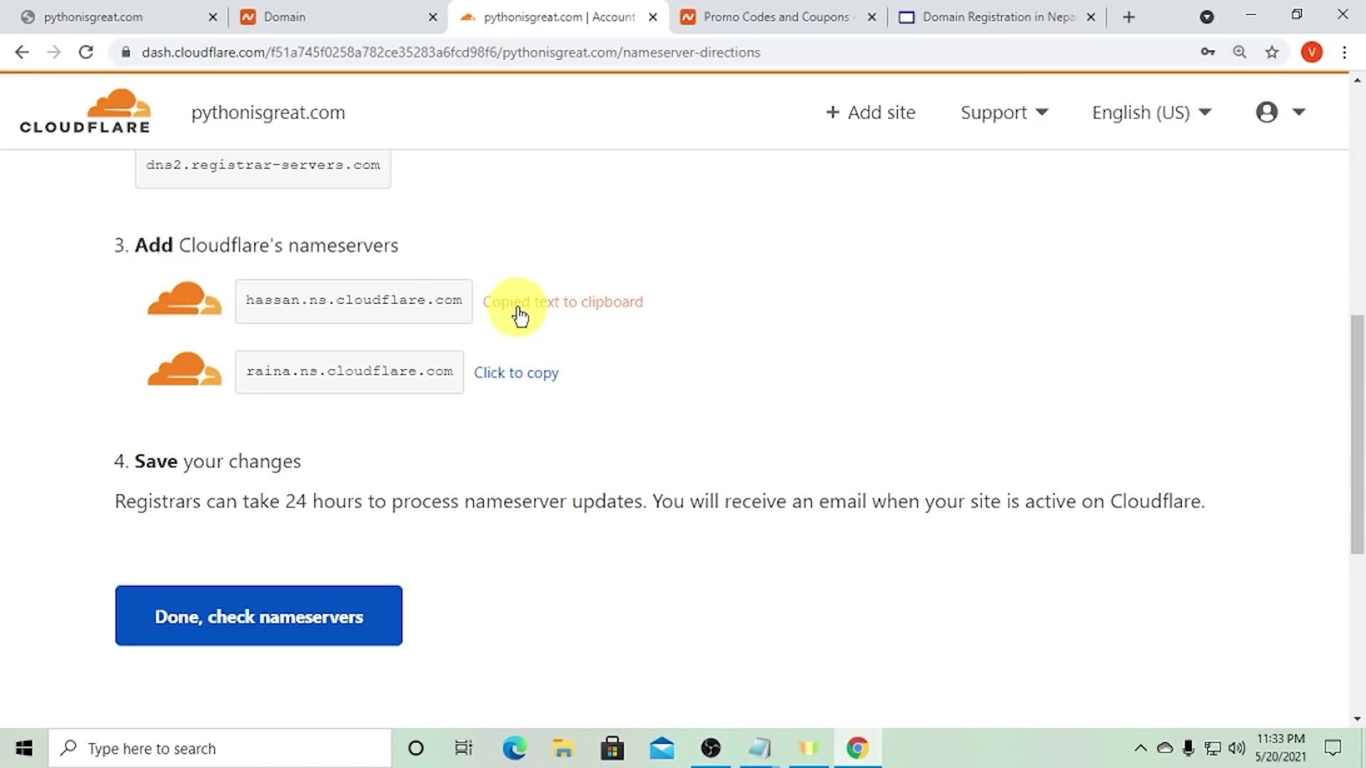
pyautogui.click(375, 21)
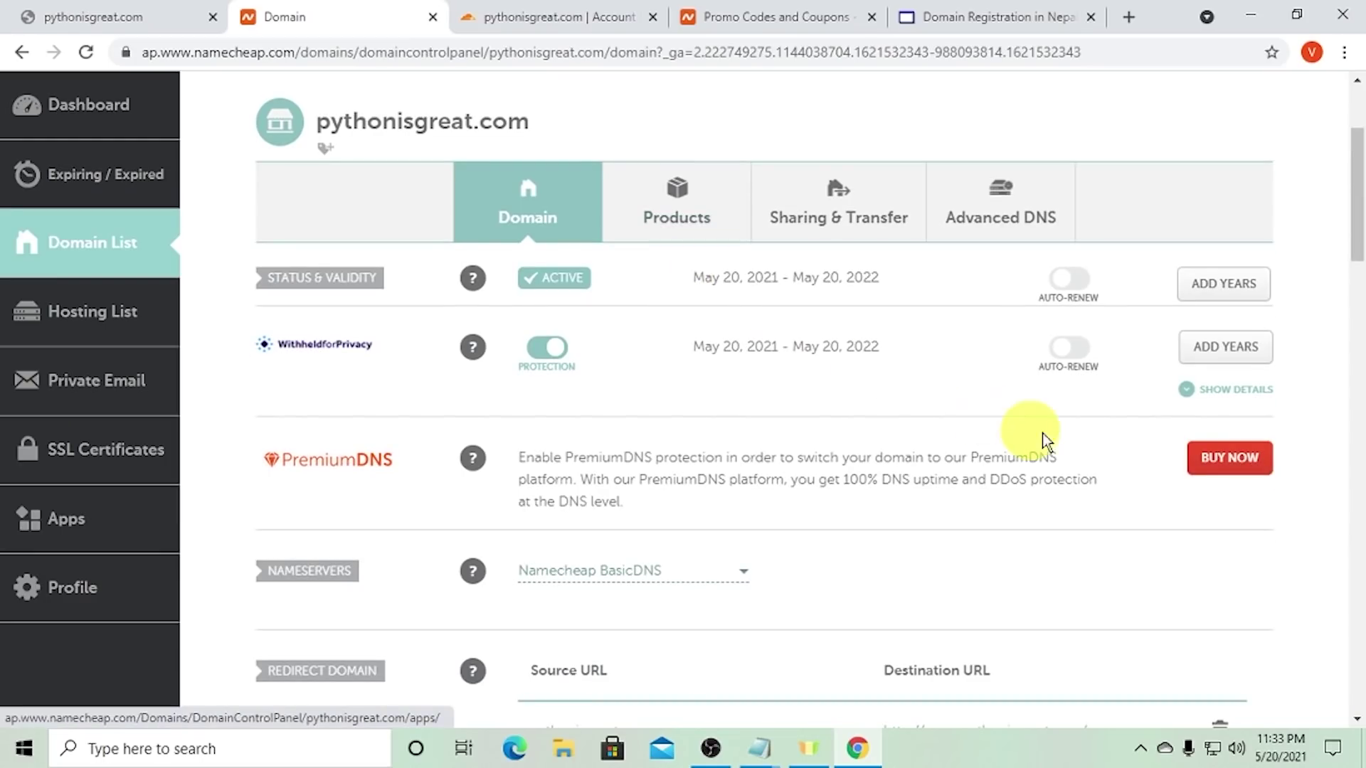
# - Switch pythonisgreat.com's nameservers to Custom DNS and paste hassan.ns.cloudflare.com as the first one
pyautogui.scroll(-1, 799, 342)
pyautogui.scroll(-1, 495, 494)
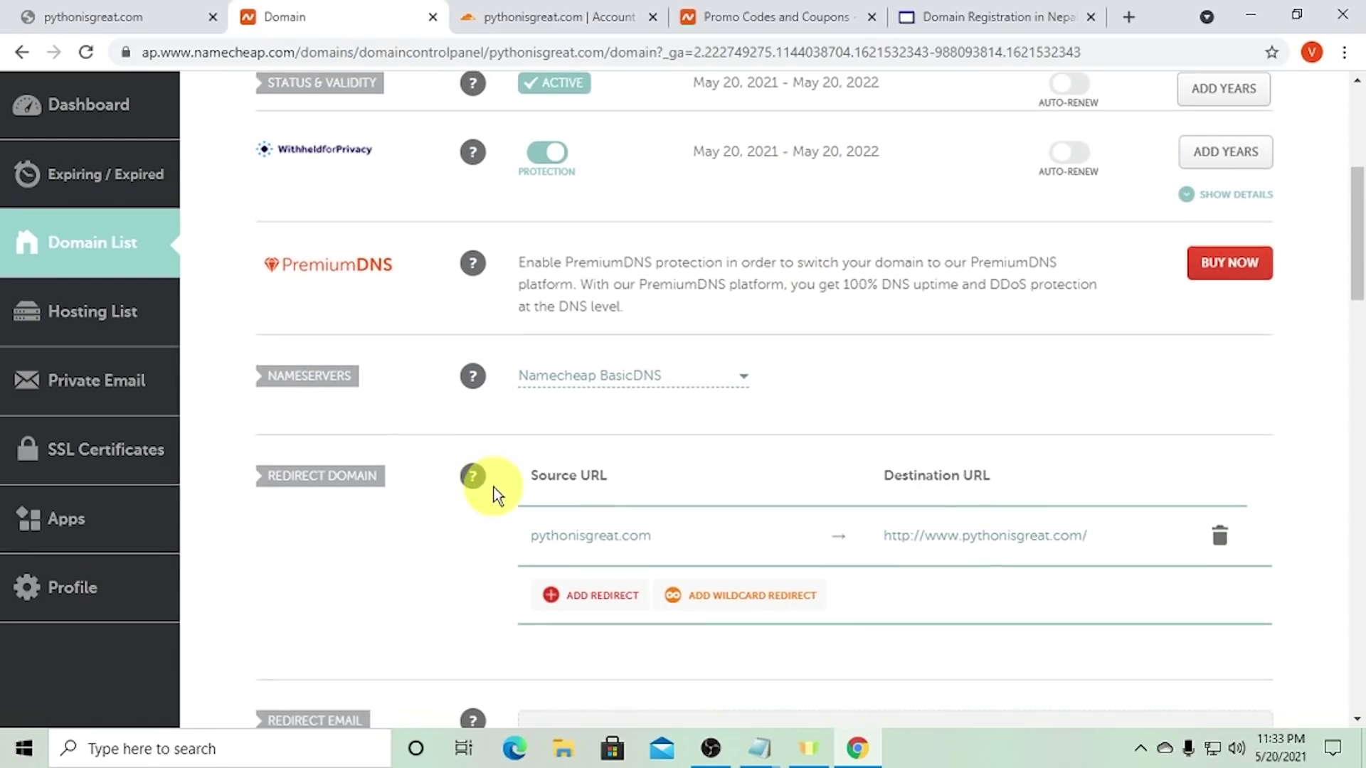
pyautogui.scroll(3, 430, 411)
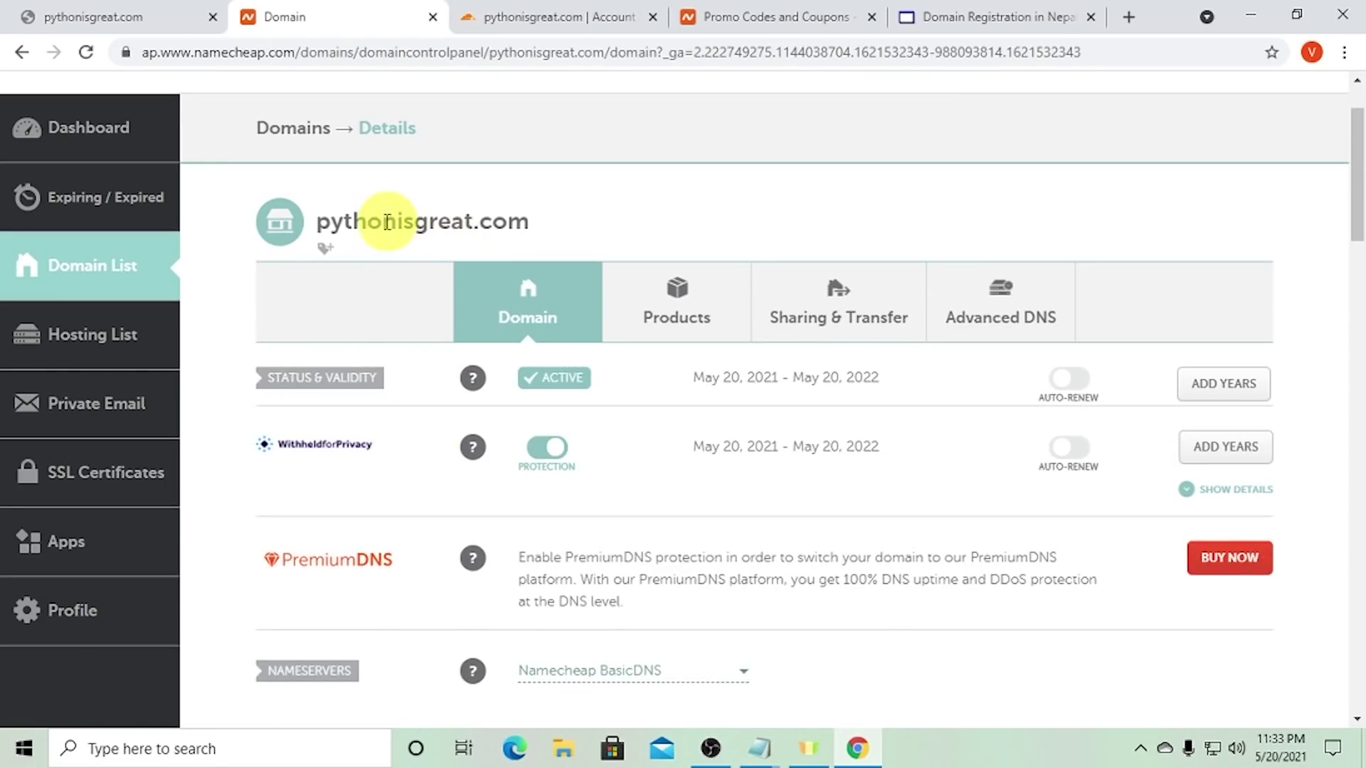
pyautogui.moveTo(386, 222); pyautogui.dragTo(473, 222)
pyautogui.scroll(-4, 661, 344)
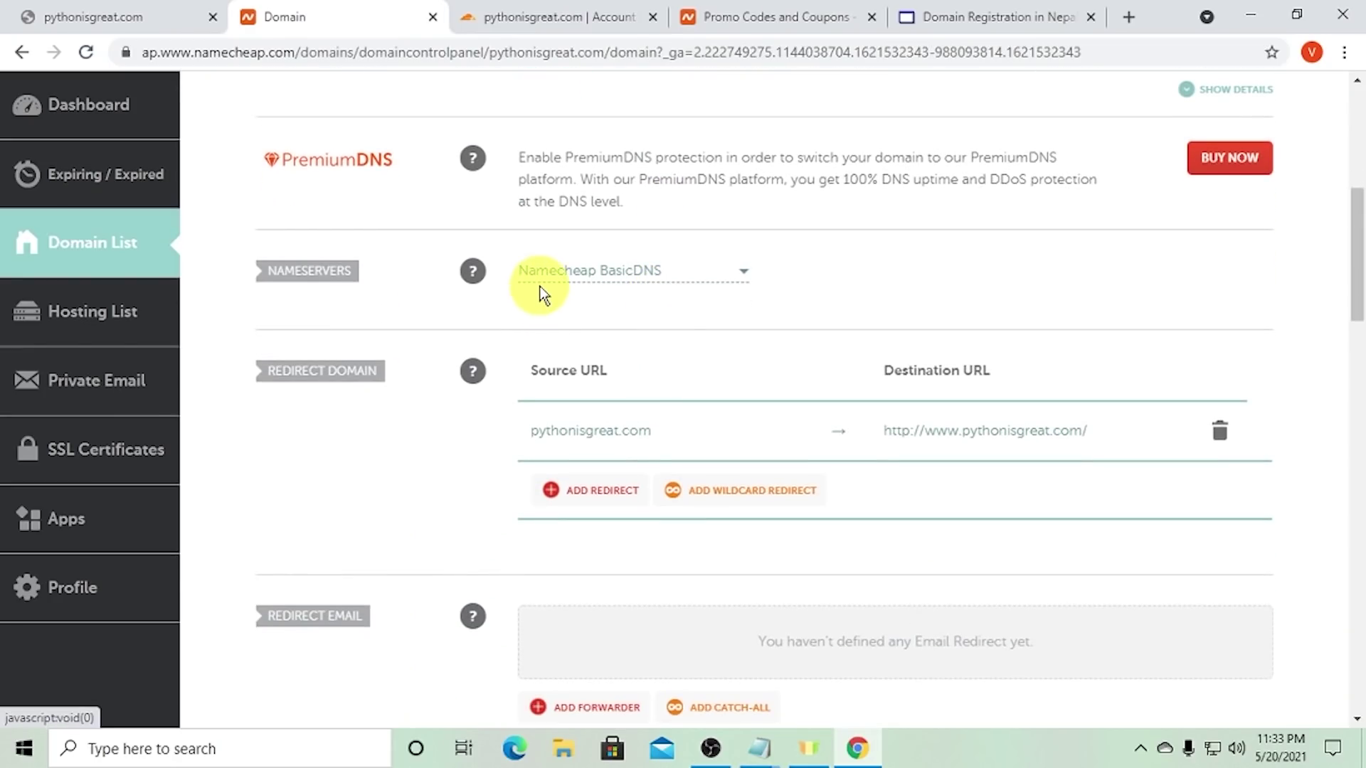
pyautogui.click(633, 278)
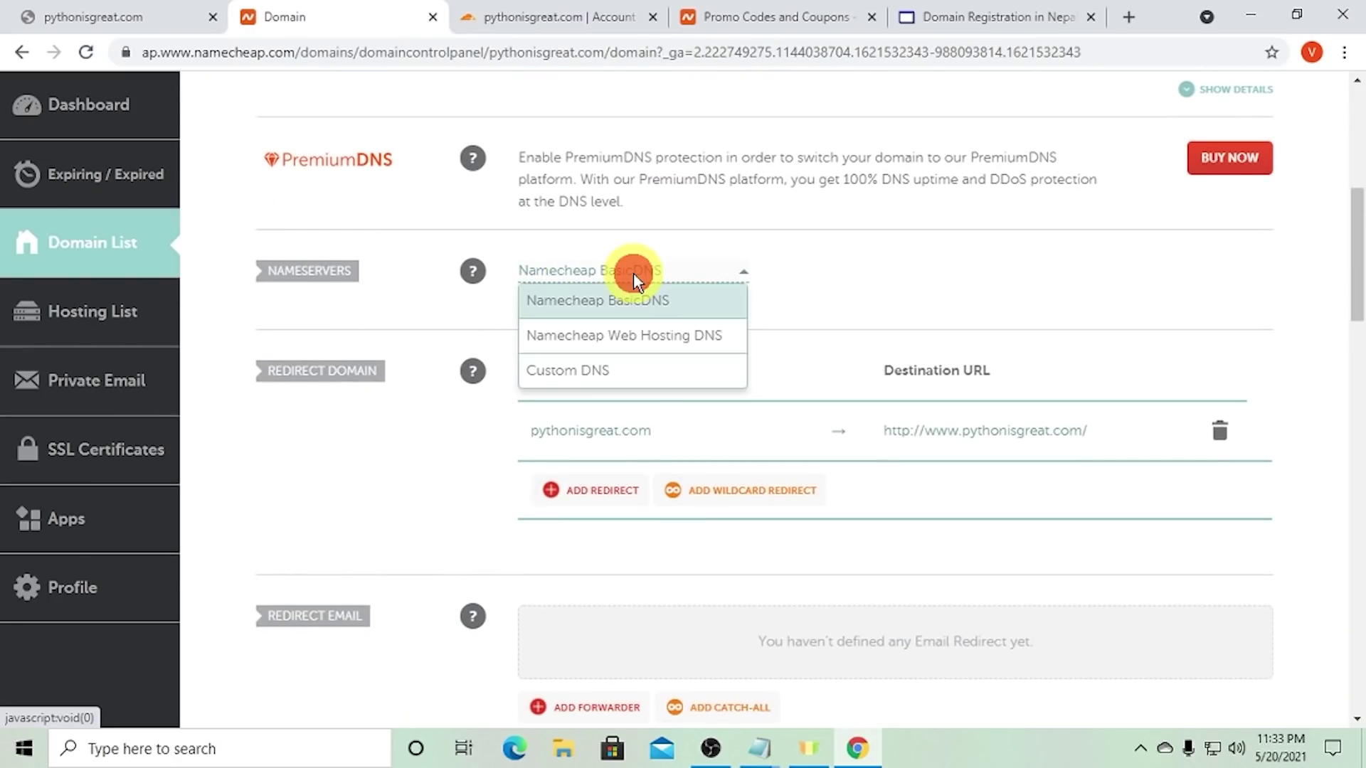
pyautogui.click(611, 370)
pyautogui.click(607, 326)
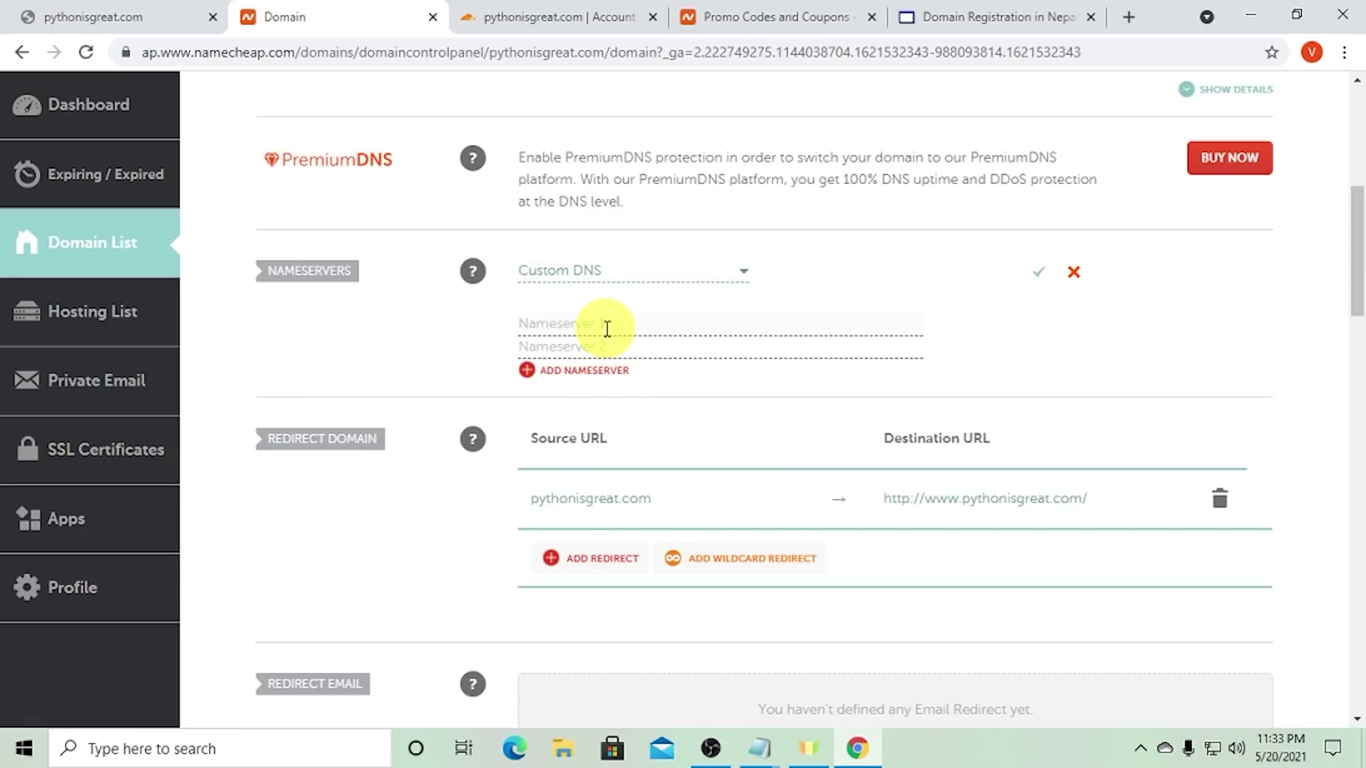
pyautogui.hotkey('ctrl', 'v')
pyautogui.moveTo(688, 325); pyautogui.dragTo(532, 317)
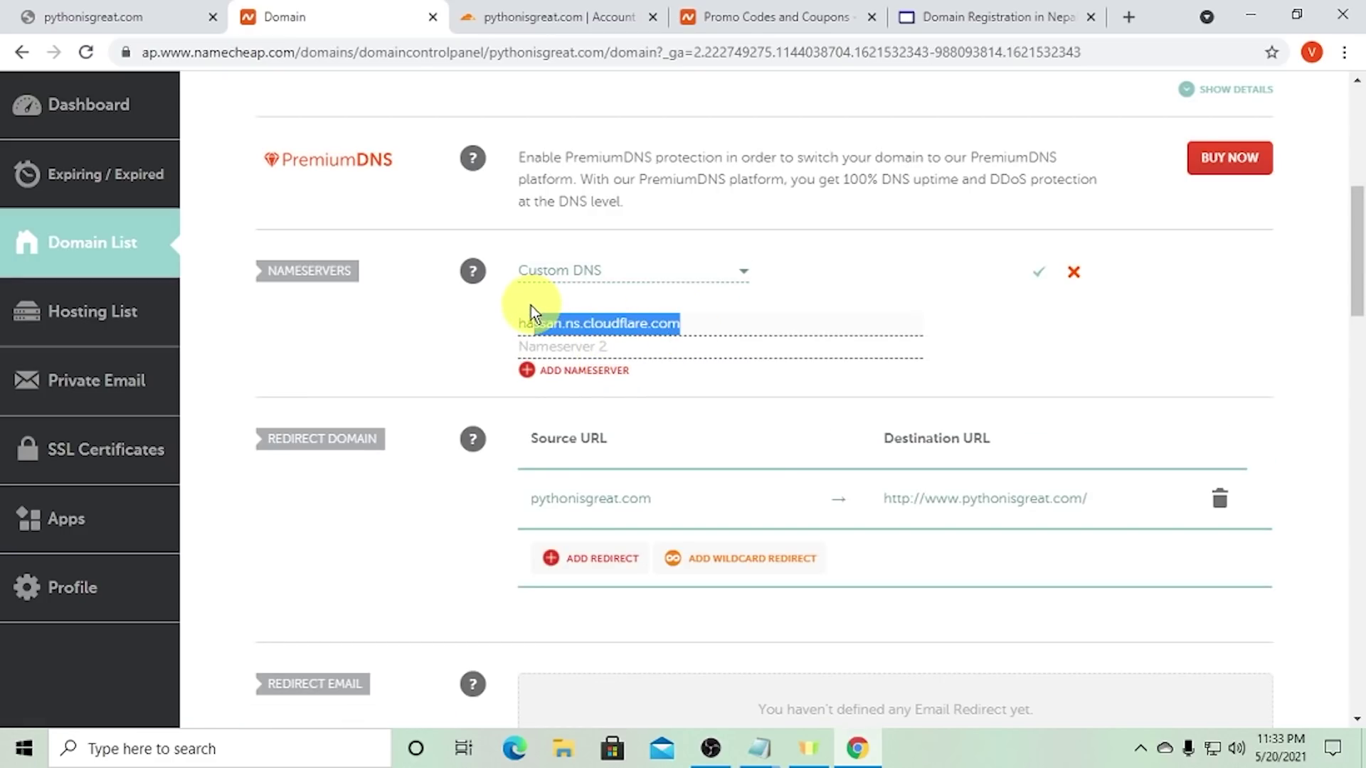
# - Copy raina.ns.cloudflare.com from Cloudflare, paste it as the second nameserver, and save
pyautogui.click(559, 16)
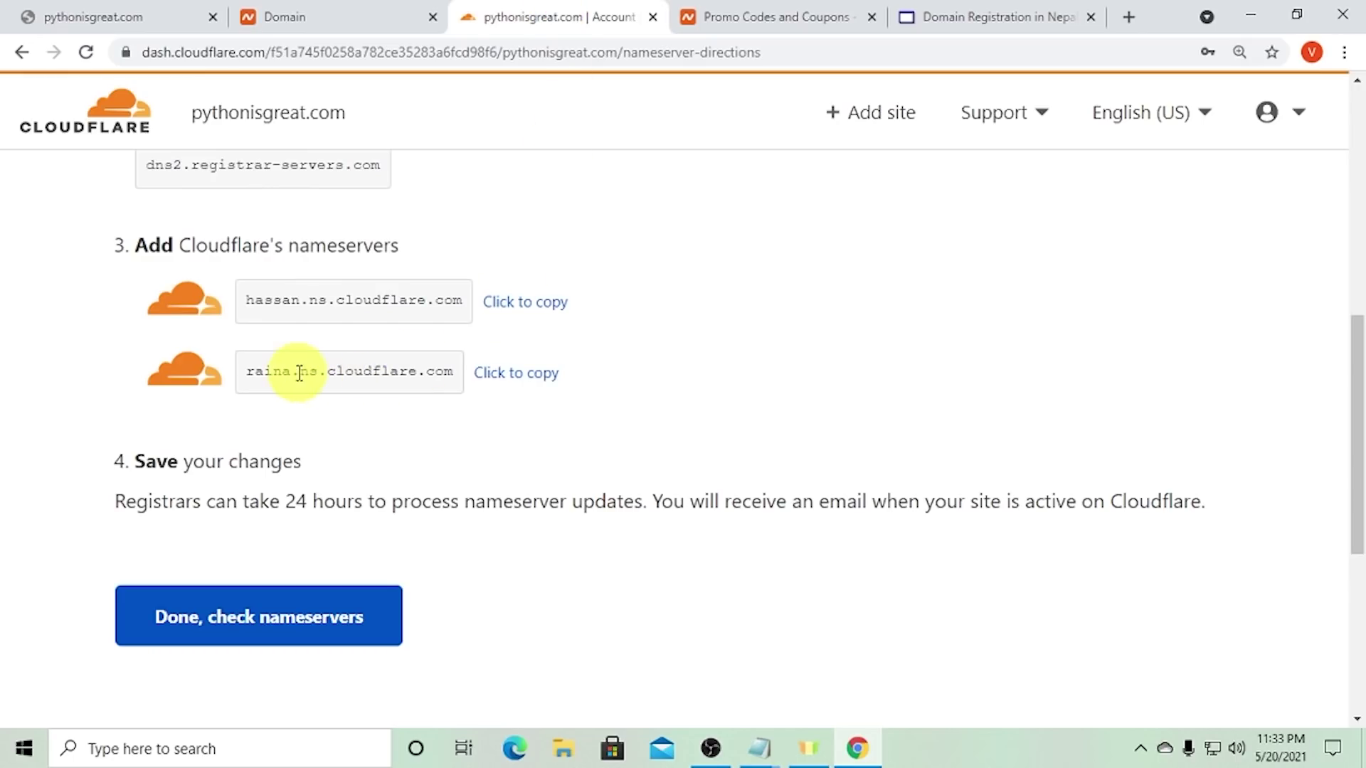
pyautogui.click(509, 373)
pyautogui.click(407, 17)
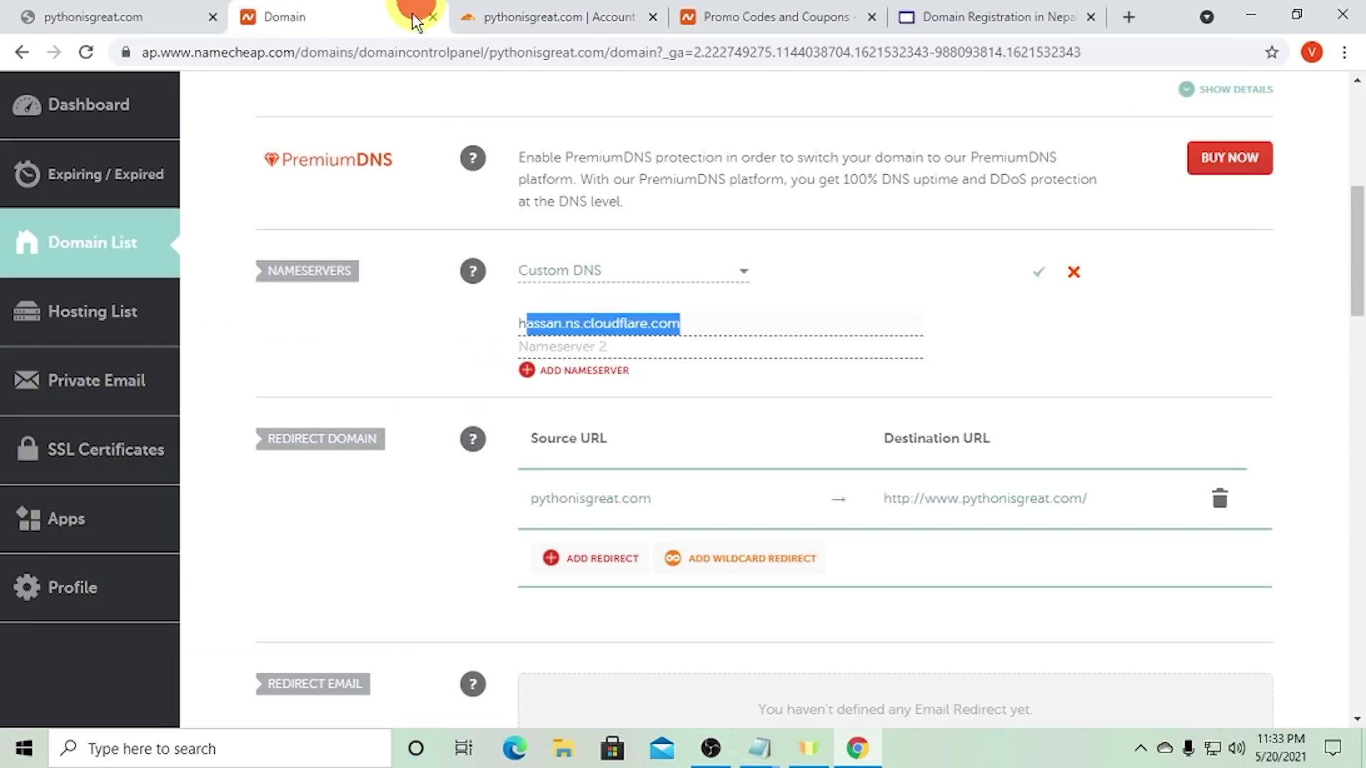
pyautogui.click(578, 348)
pyautogui.hotkey('ctrl', 'v')
pyautogui.hotkey('ctrl', '+')
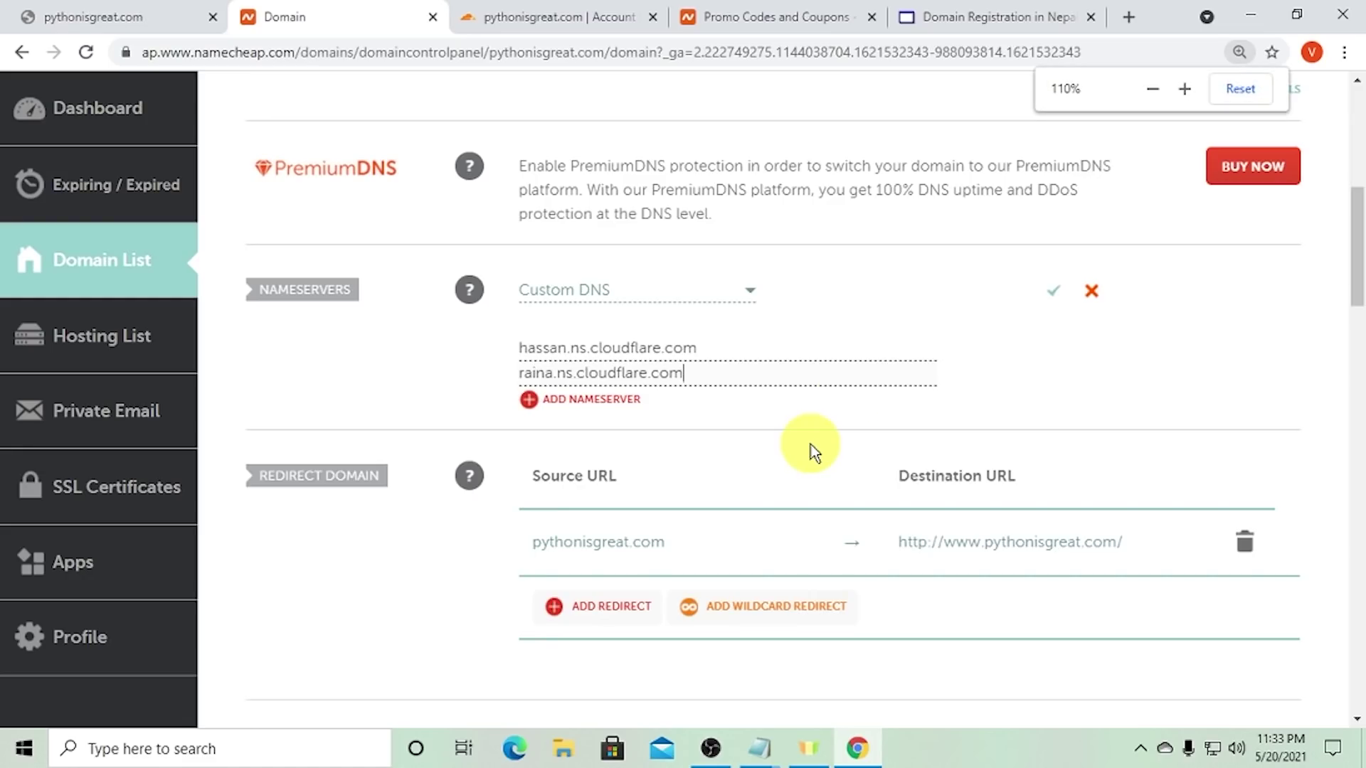
pyautogui.click(1055, 293)
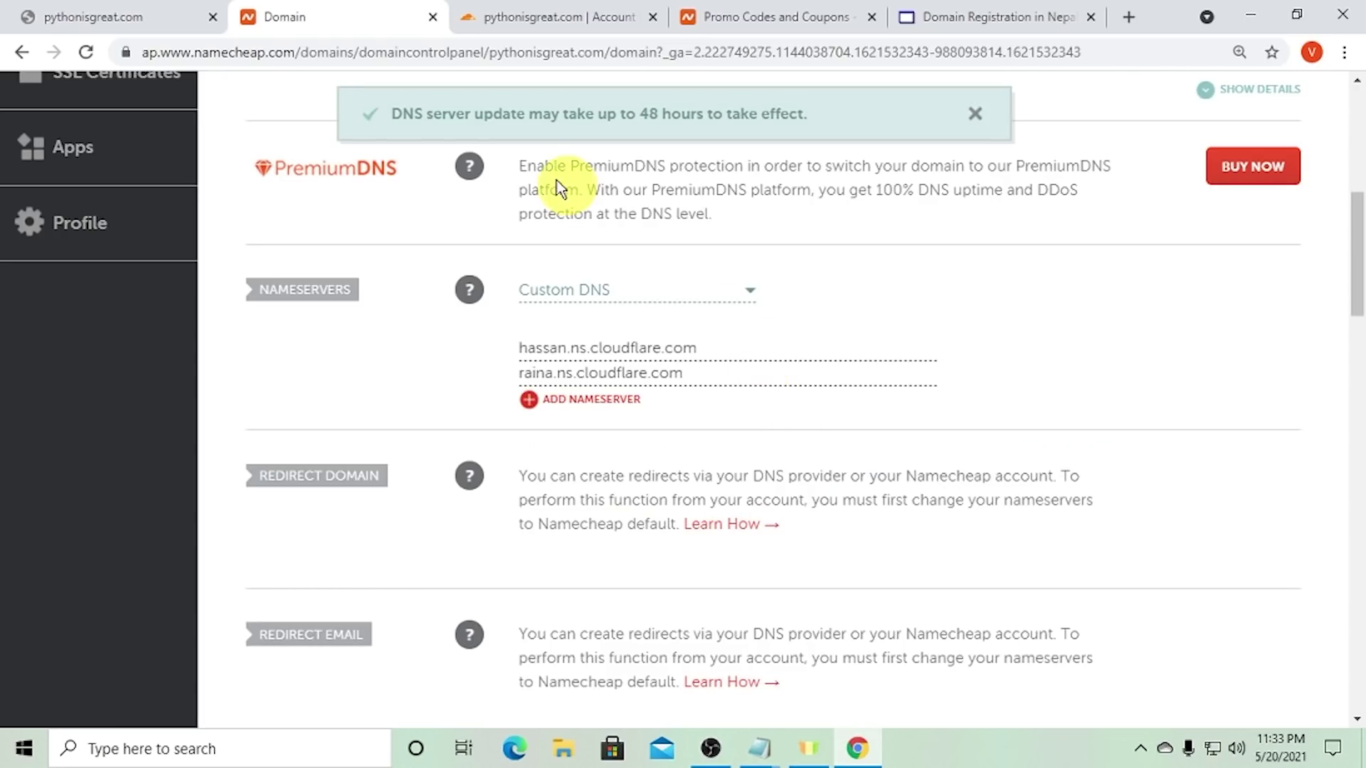
pyautogui.moveTo(606, 107); pyautogui.dragTo(718, 118)
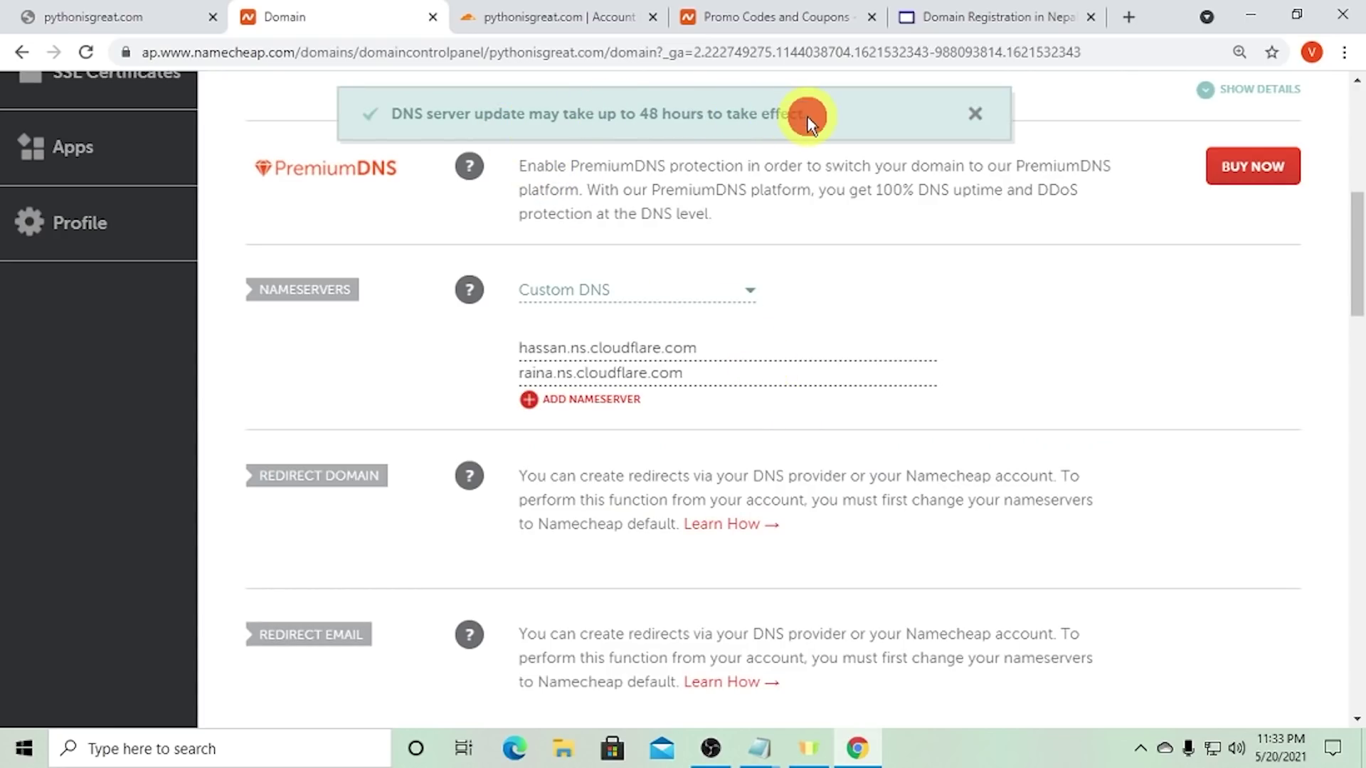
pyautogui.moveTo(807, 115); pyautogui.dragTo(366, 122)
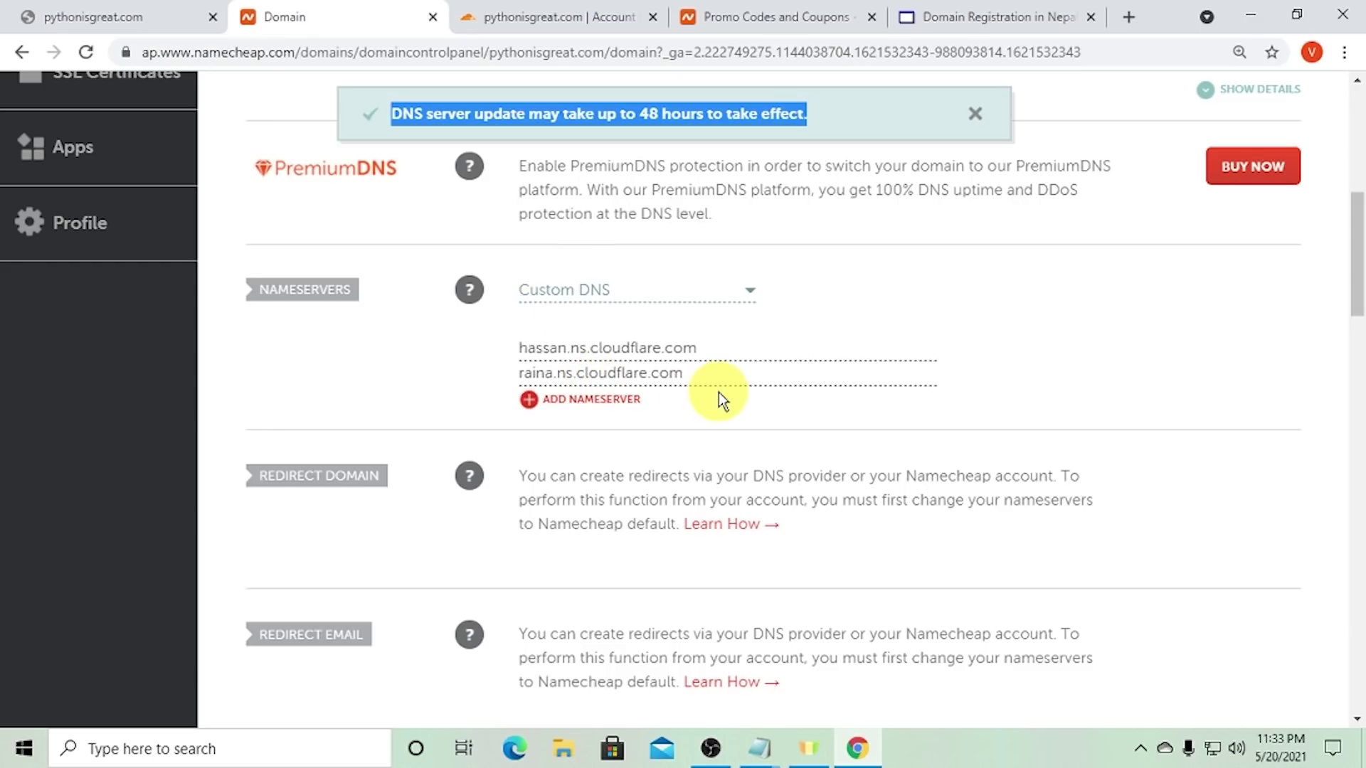
pyautogui.click(619, 17)
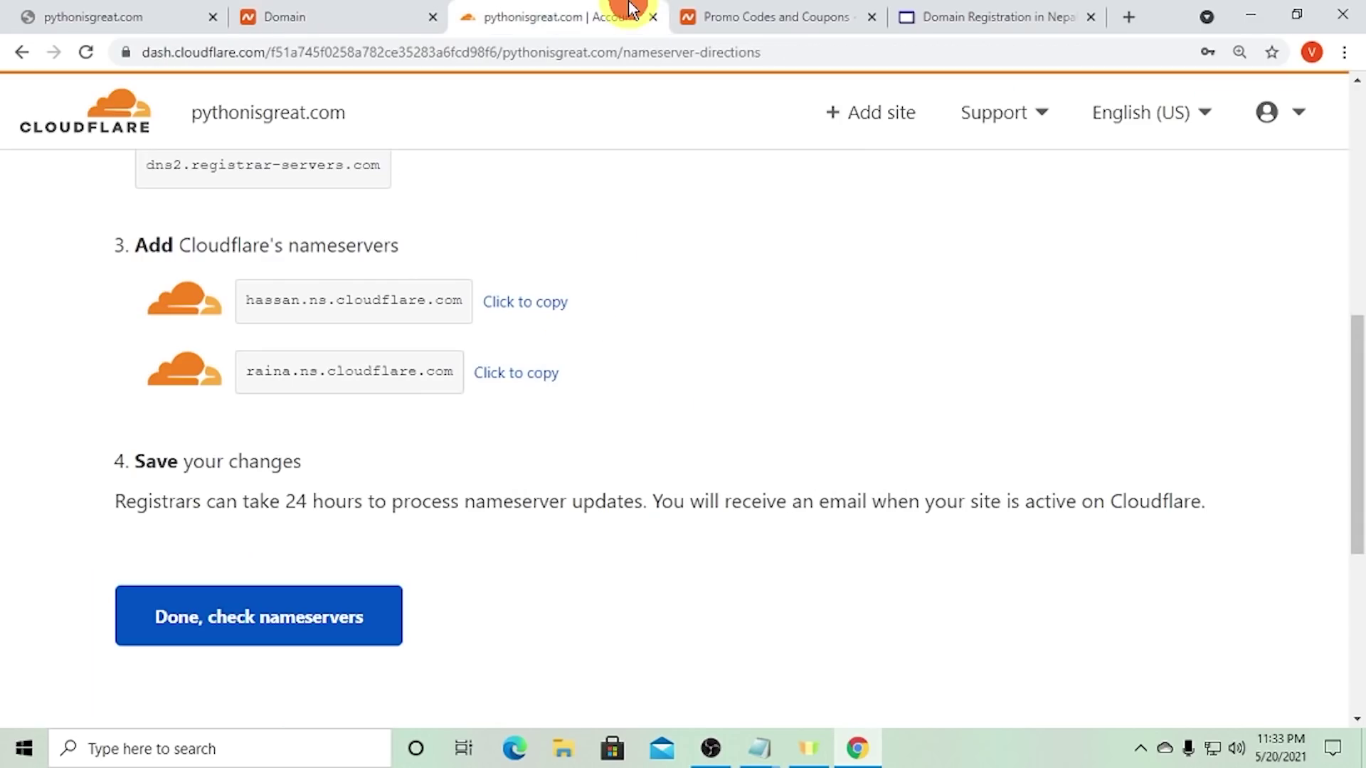
# - Confirm the nameserver change and finish the Quick Start Guide with Automatic HTTPS Rewrites and Brotli on
pyautogui.click(343, 623)
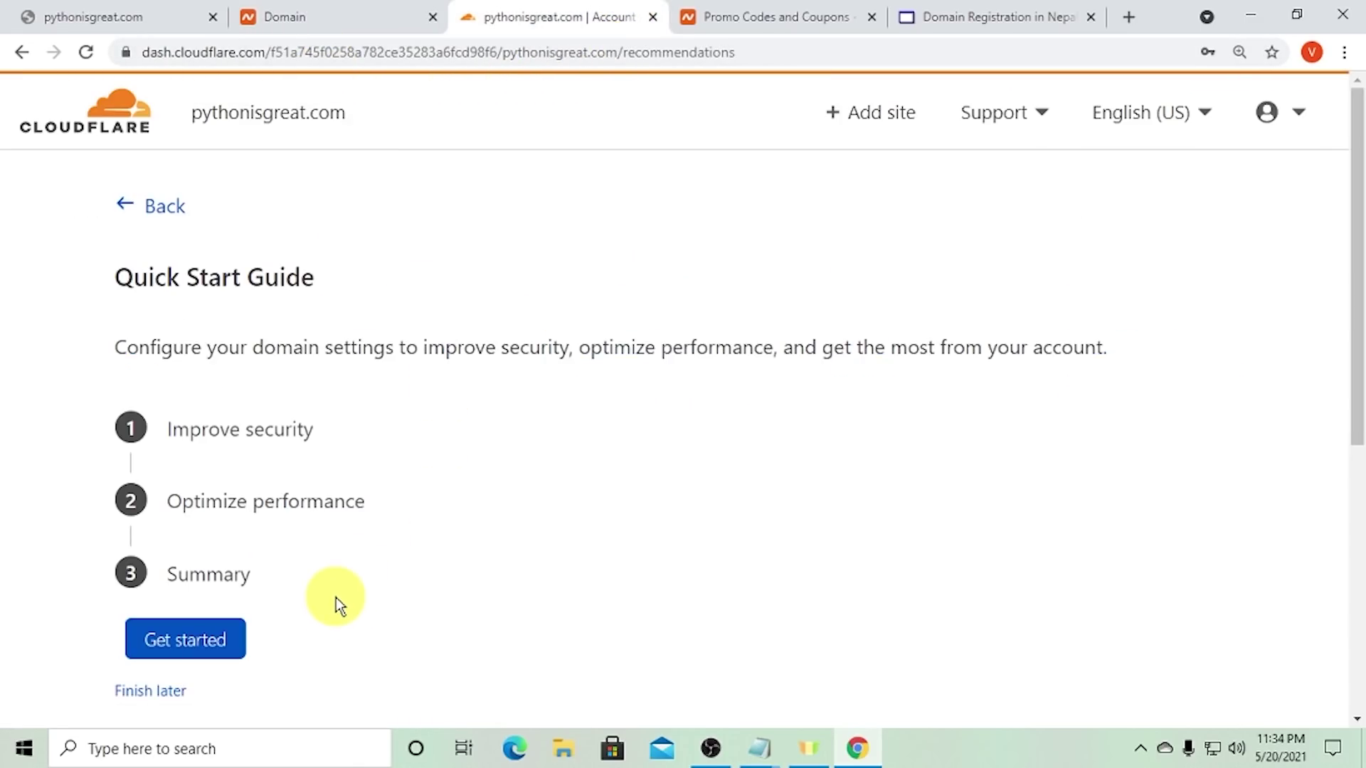
pyautogui.scroll(-3, 370, 562)
pyautogui.click(192, 338)
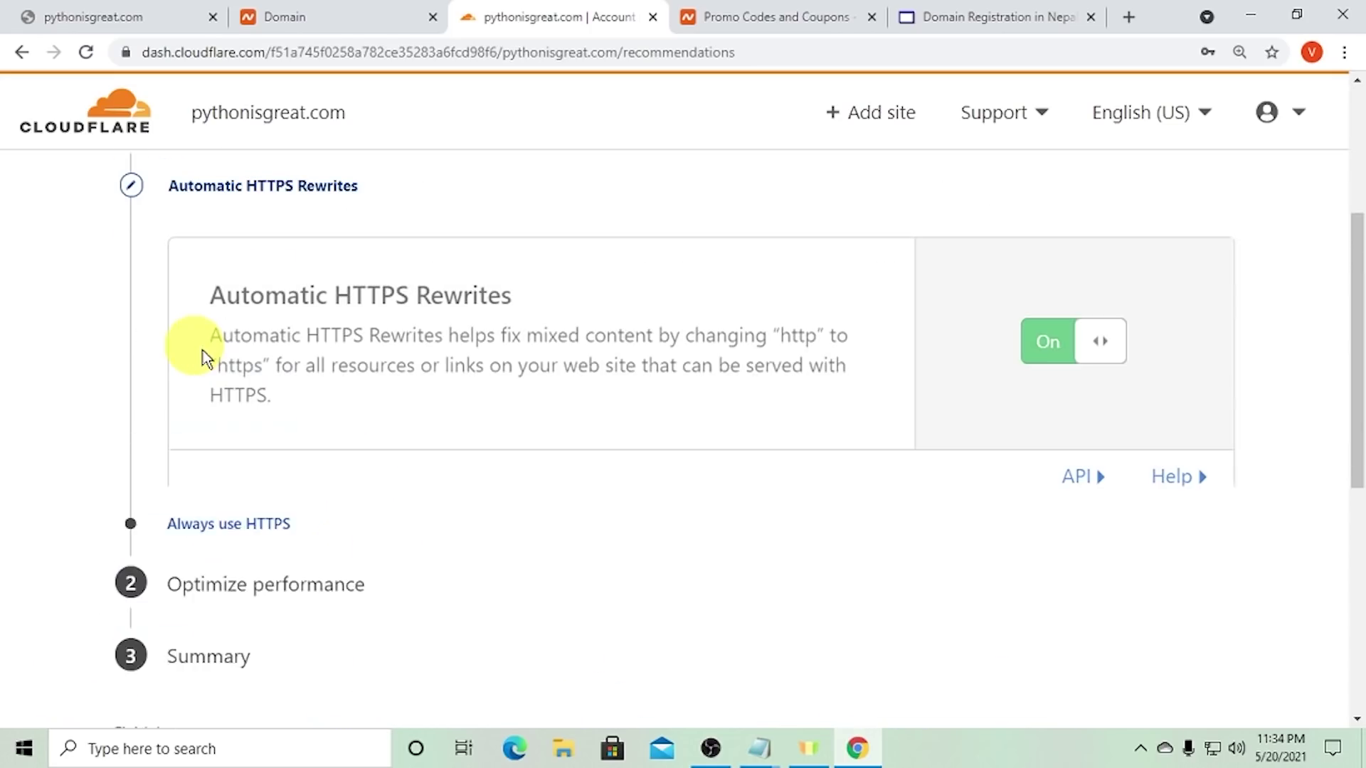
pyautogui.scroll(-4, 541, 498)
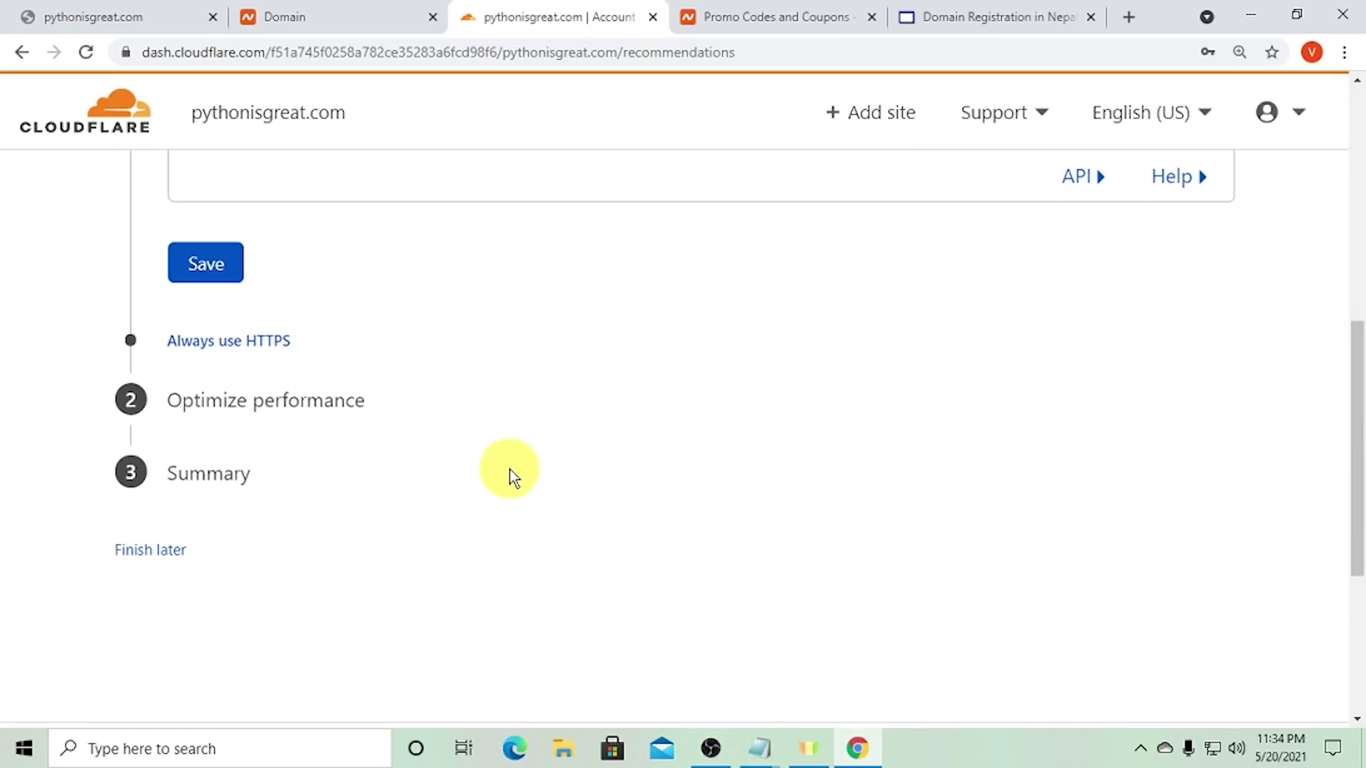
pyautogui.click(203, 274)
pyautogui.scroll(4, 463, 441)
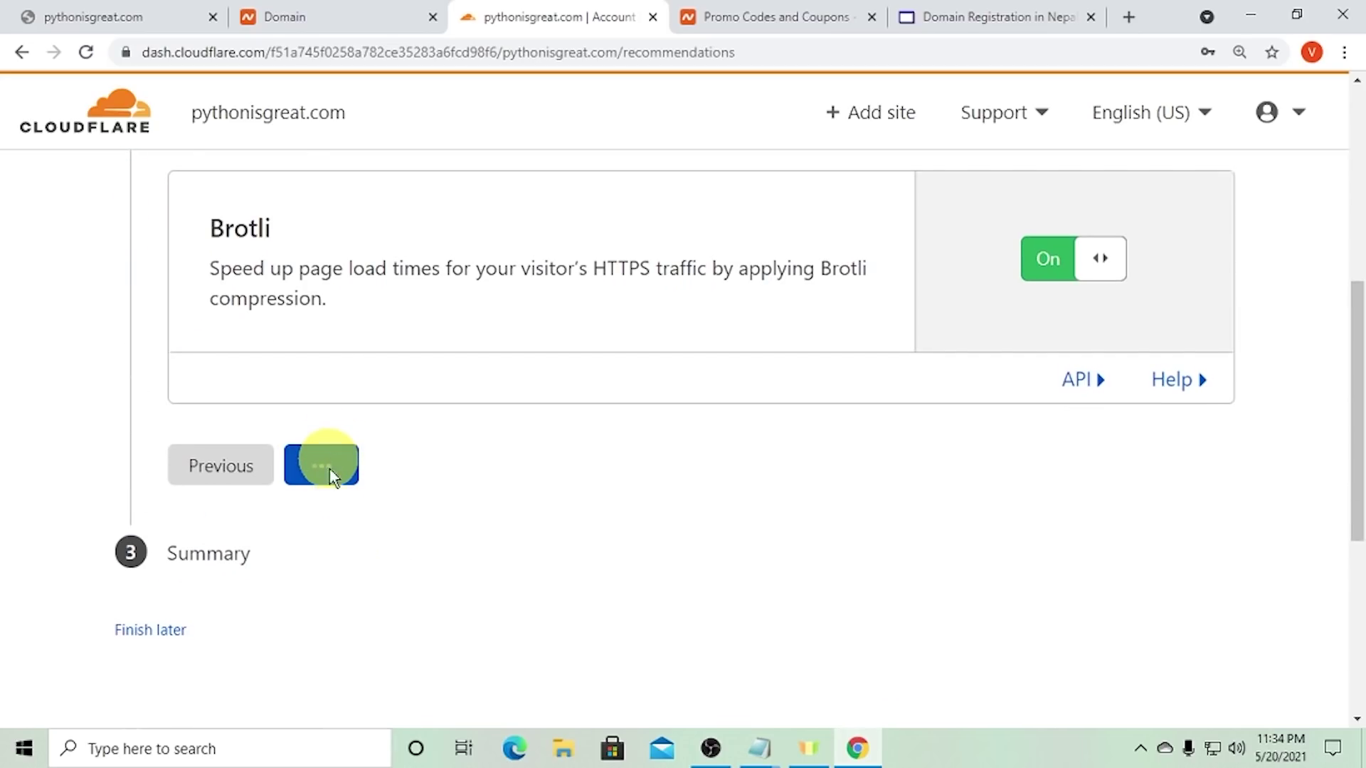
pyautogui.click(241, 394)
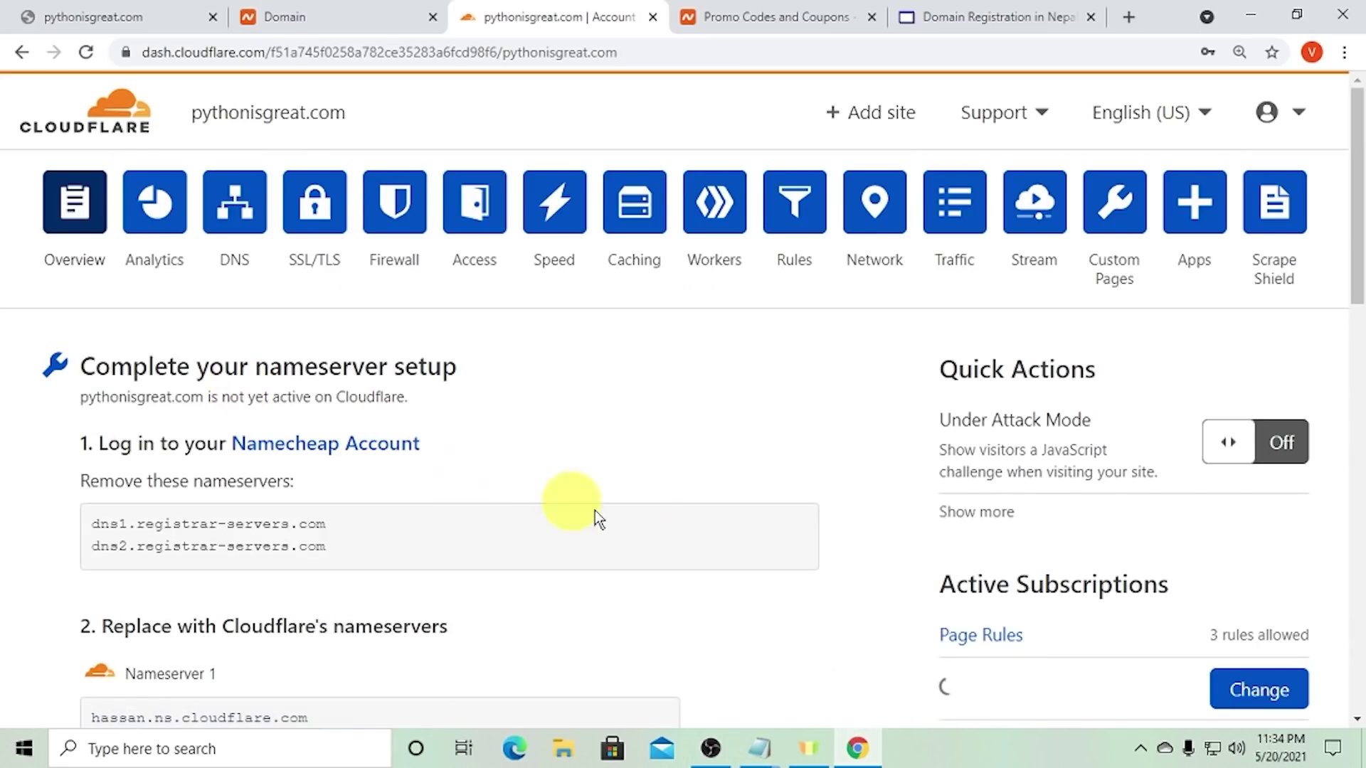
# - Read the pythonisgreat.com overview note saying Cloudflare is checking the nameservers
pyautogui.scroll(-3, 708, 527)
pyautogui.scroll(-3, 556, 506)
pyautogui.scroll(3, 556, 507)
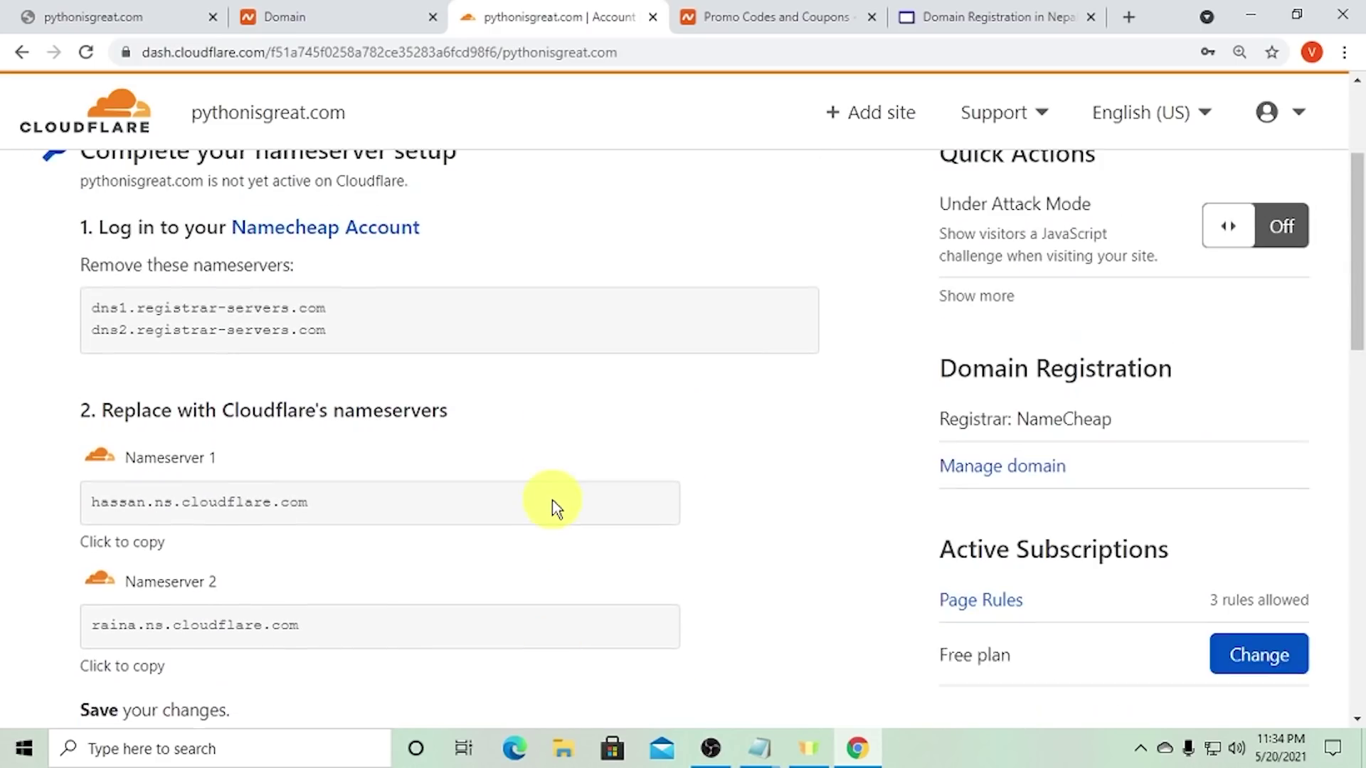
pyautogui.scroll(-9, 556, 506)
pyautogui.scroll(1, 556, 506)
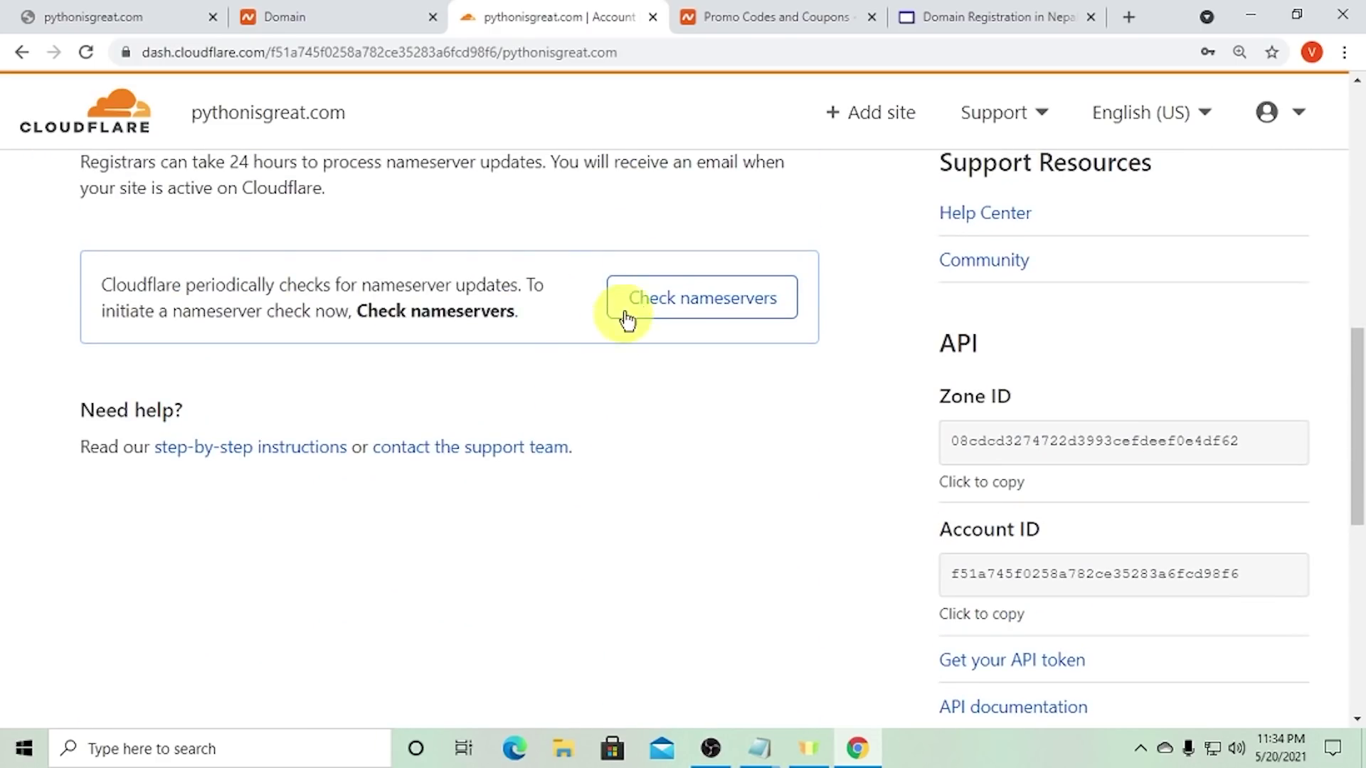
pyautogui.tripleClick(244, 292)
pyautogui.click(346, 308)
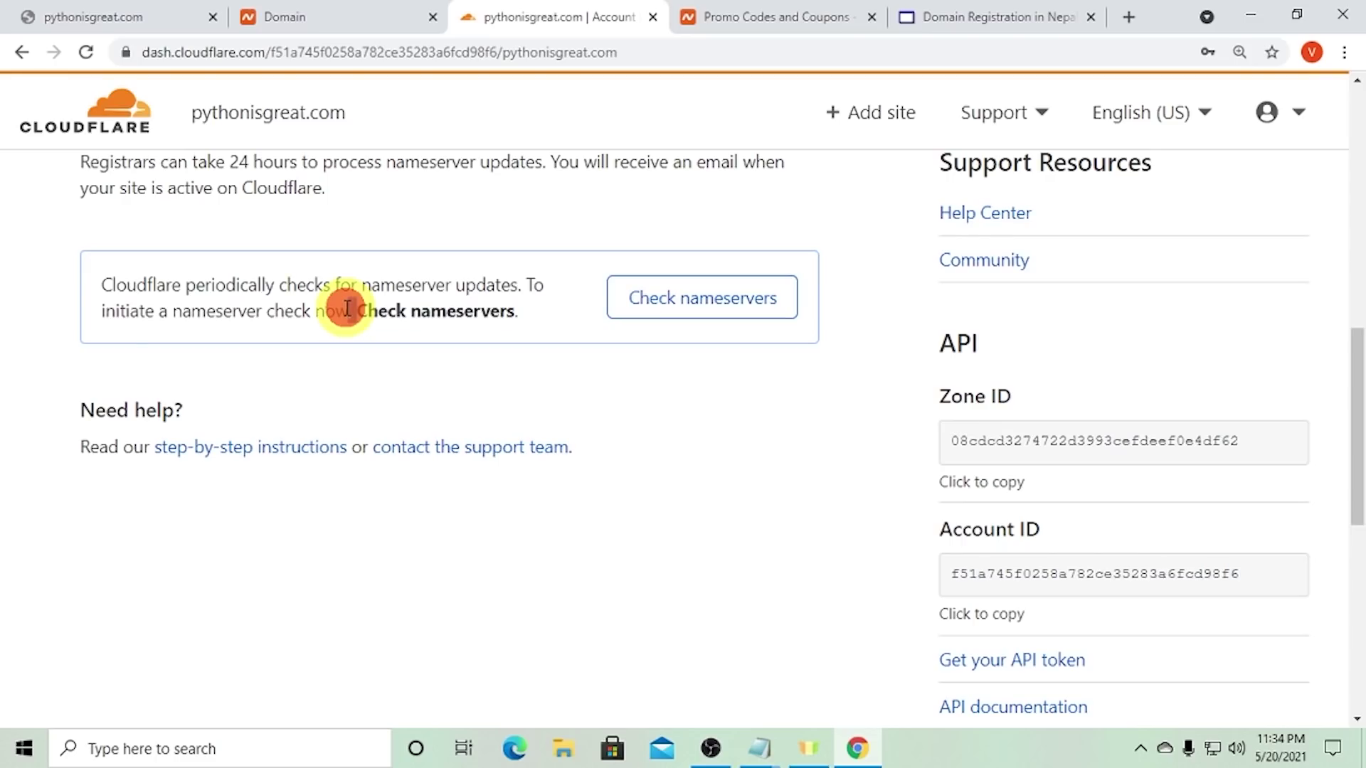
pyautogui.tripleClick(345, 306)
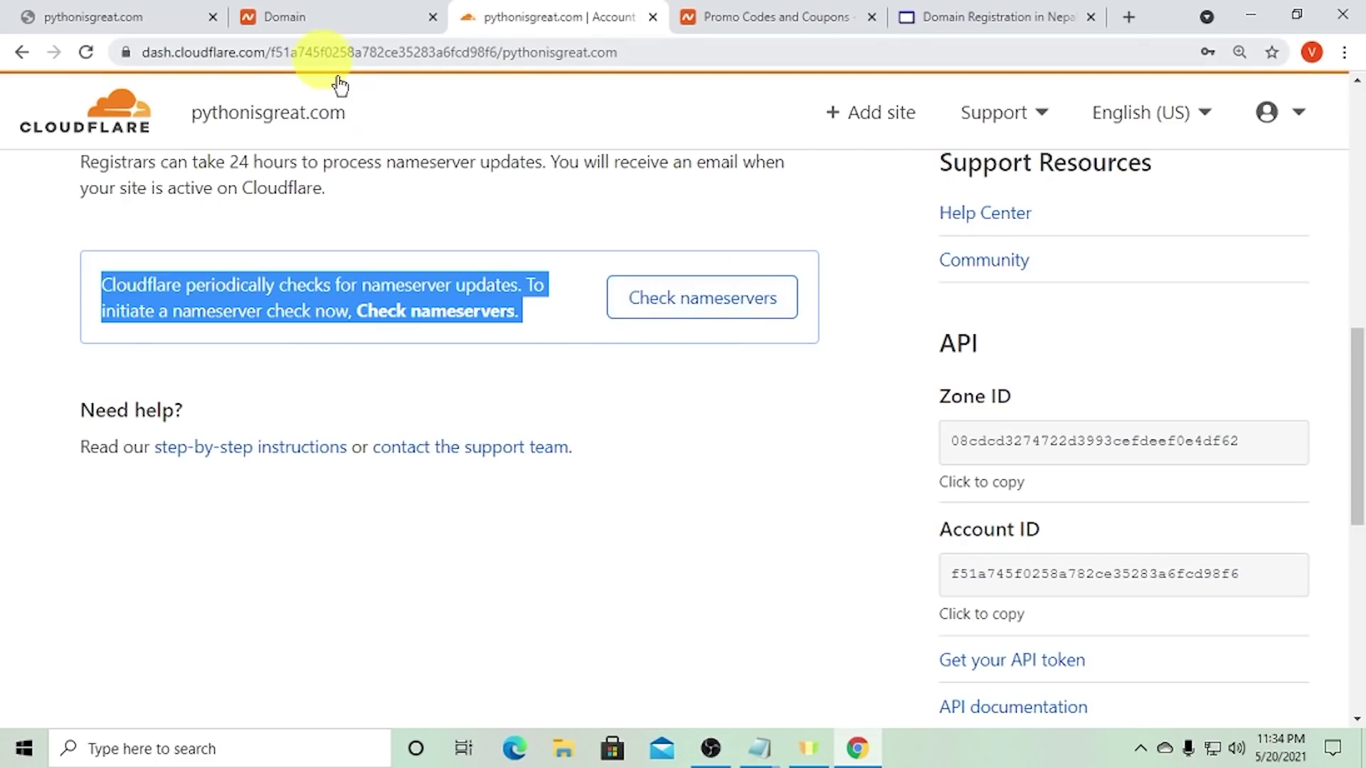
pyautogui.click(420, 275)
pyautogui.scroll(6, 421, 274)
pyautogui.scroll(4, 424, 279)
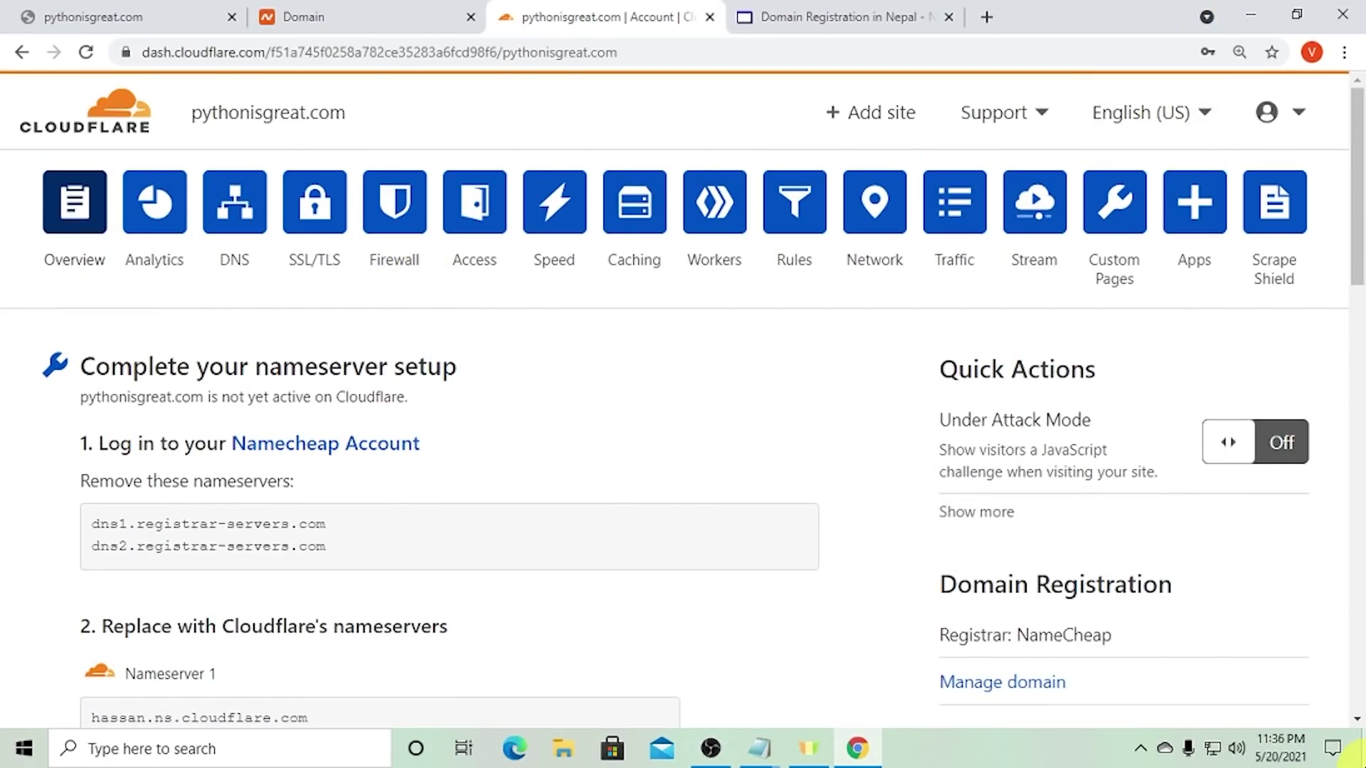
pyautogui.click(1358, 758)
# - Copy the DigitalOcean promo link from Digital Ocean 2 Months.txt and return to Chrome
pyautogui.doubleClick(142, 146)
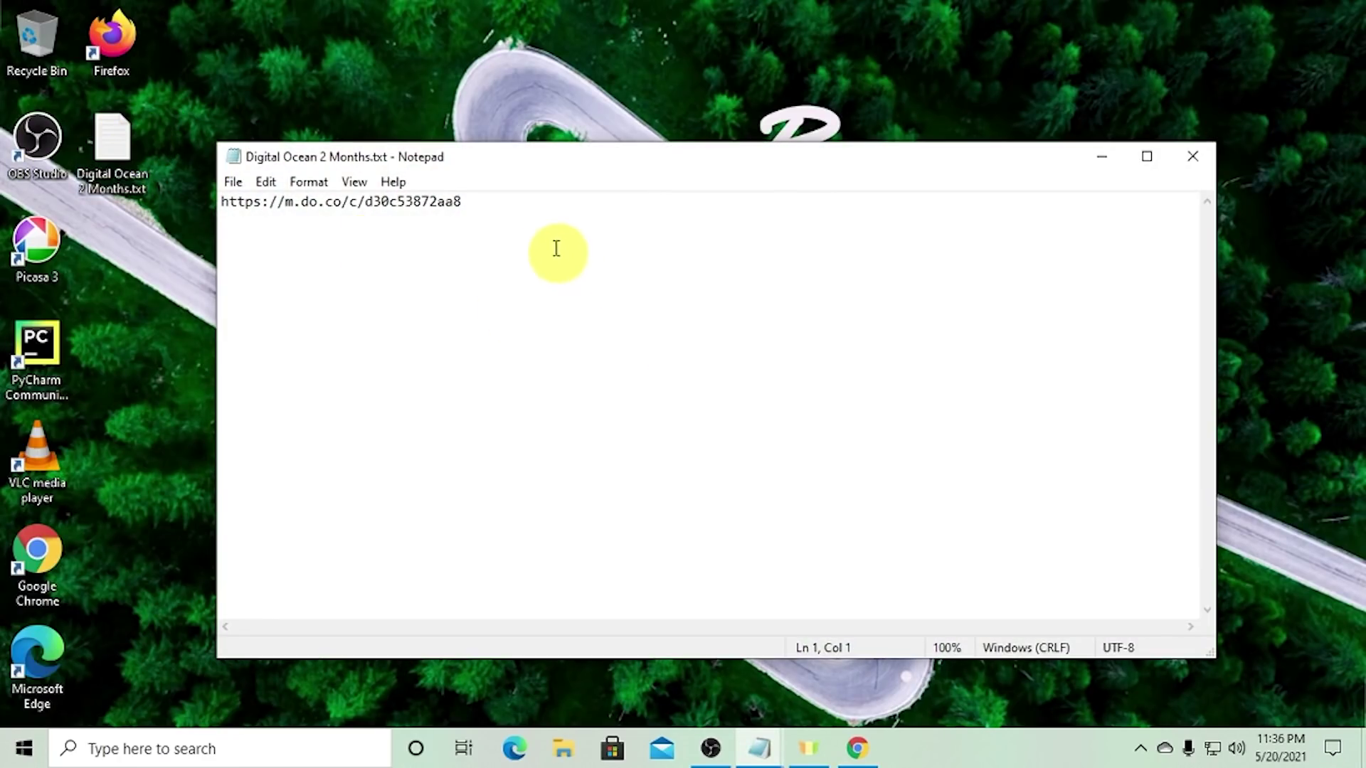
pyautogui.moveTo(537, 214); pyautogui.dragTo(224, 201)
pyautogui.rightClick(245, 193)
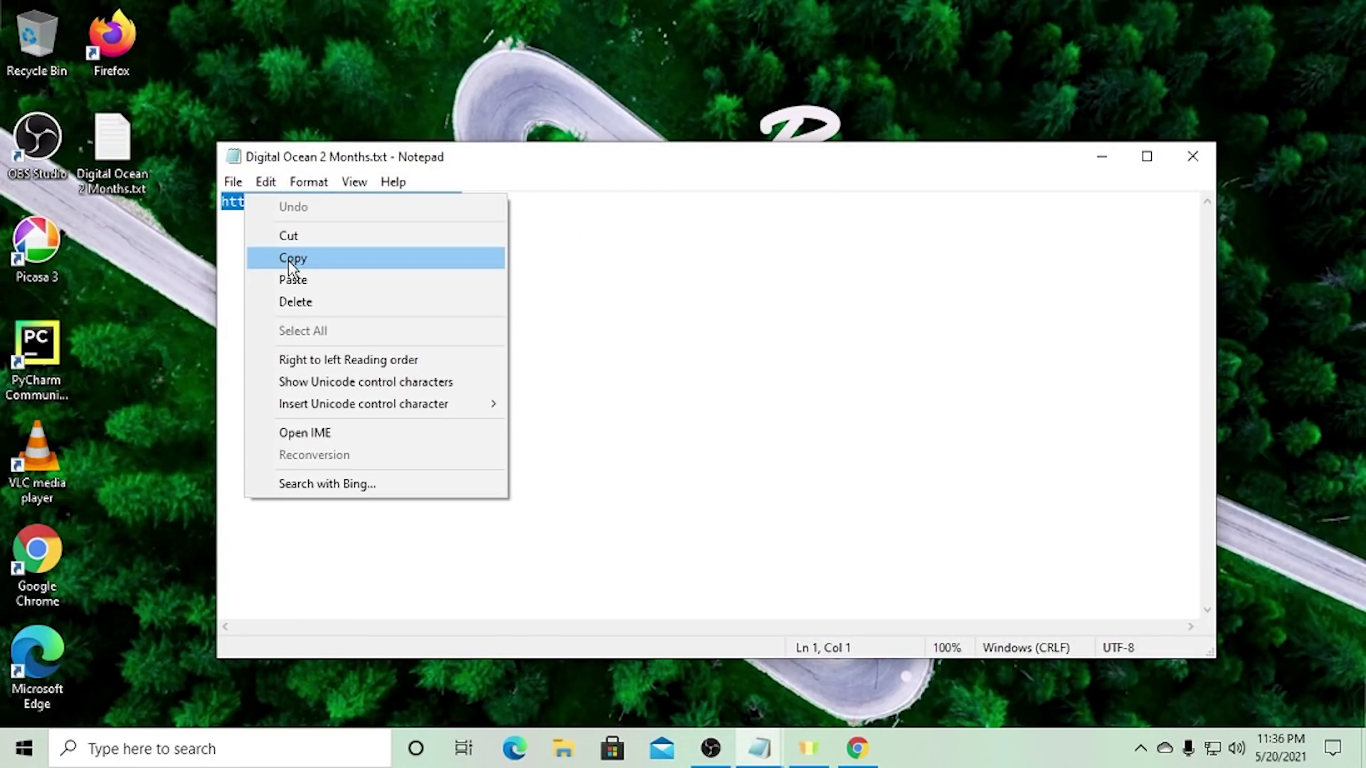
pyautogui.click(334, 257)
pyautogui.scroll(12, 434, 312)
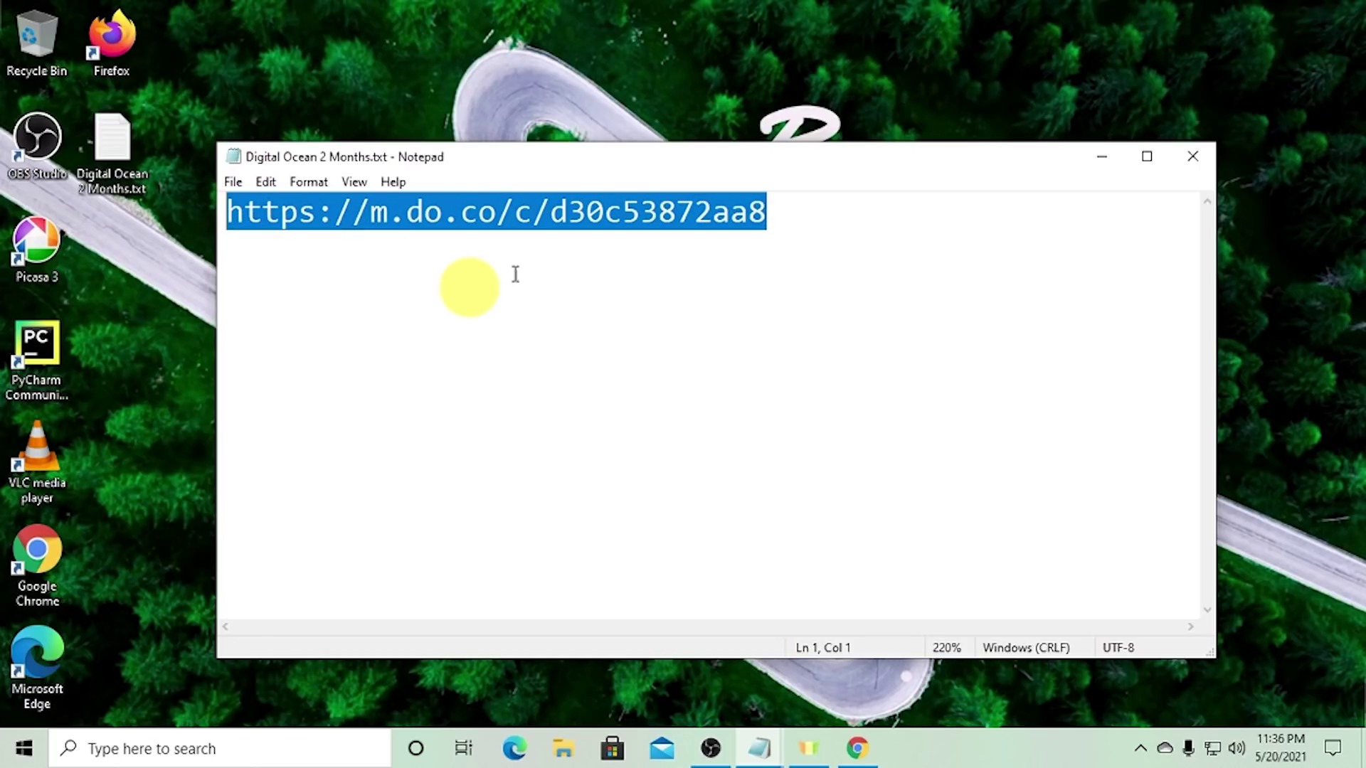
pyautogui.rightClick(552, 211)
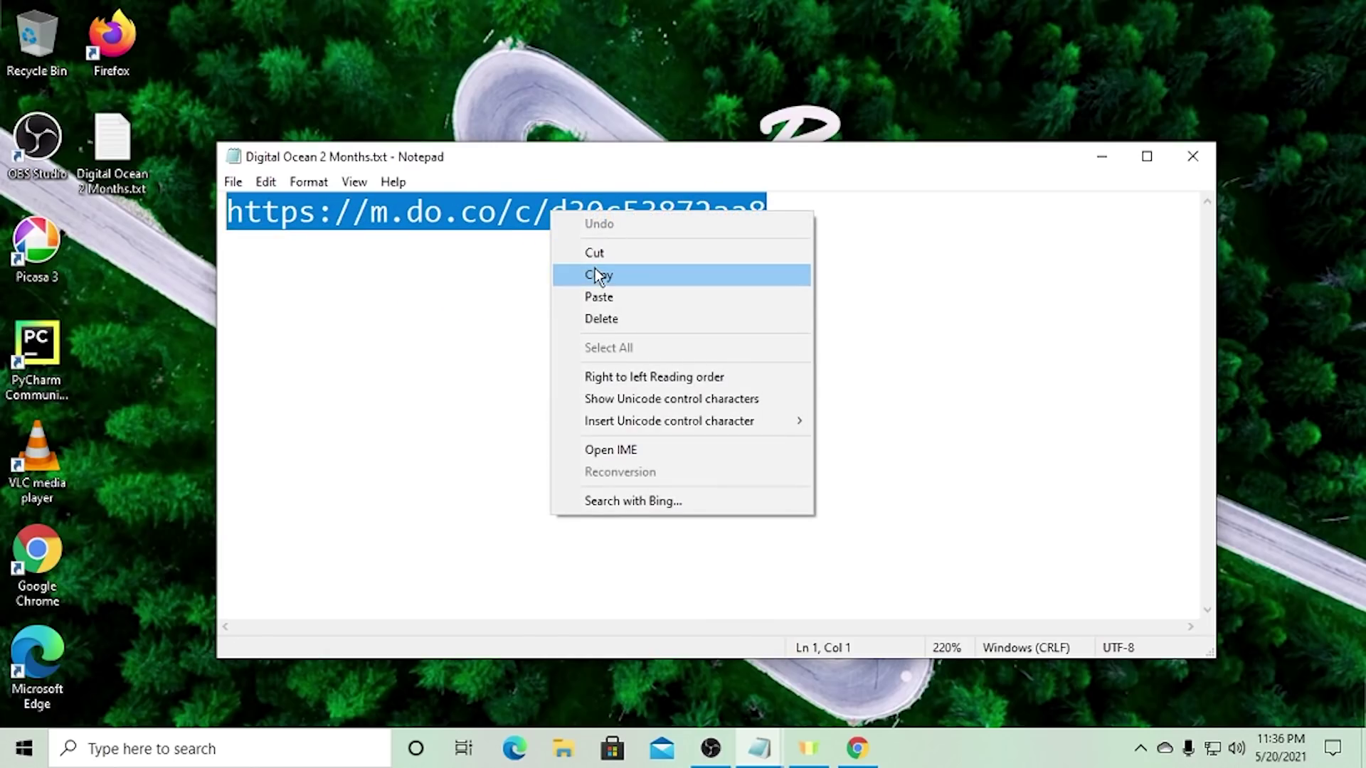
pyautogui.click(599, 274)
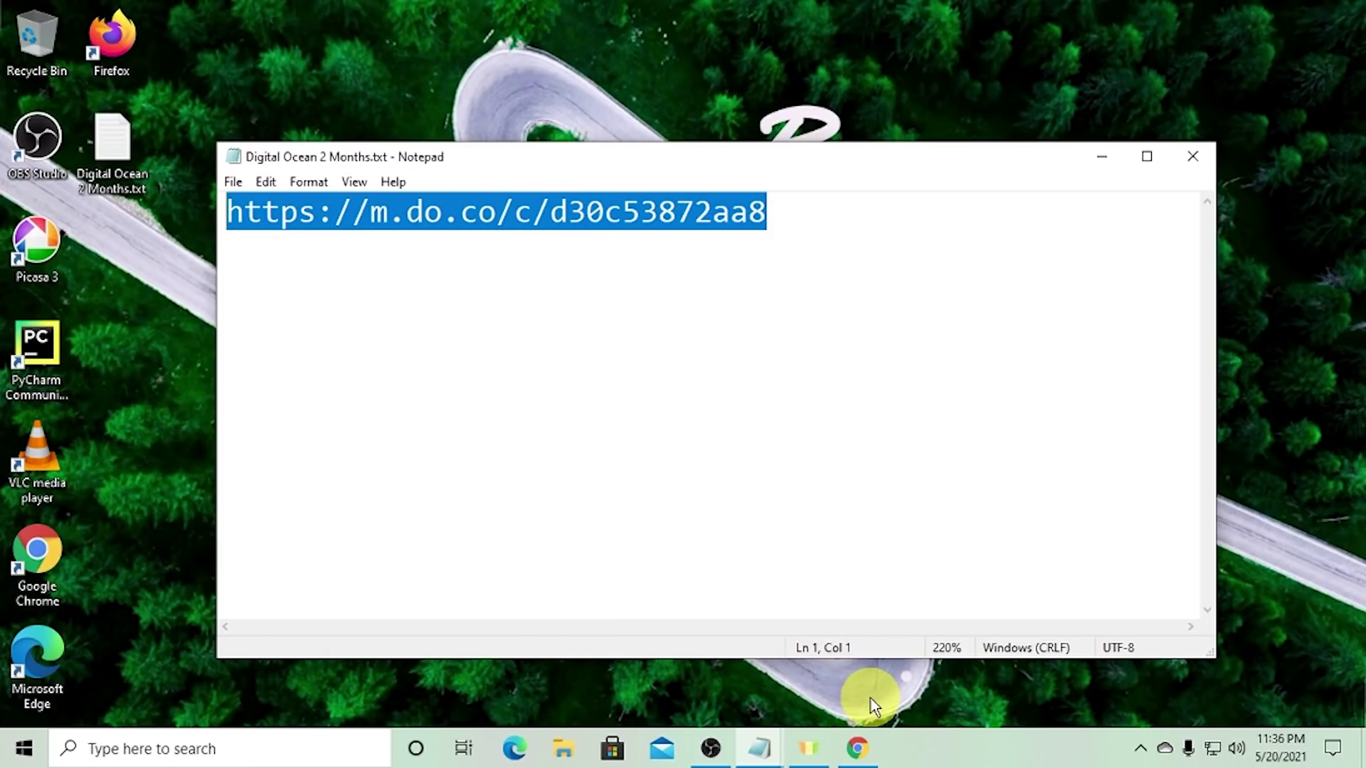
pyautogui.click(861, 748)
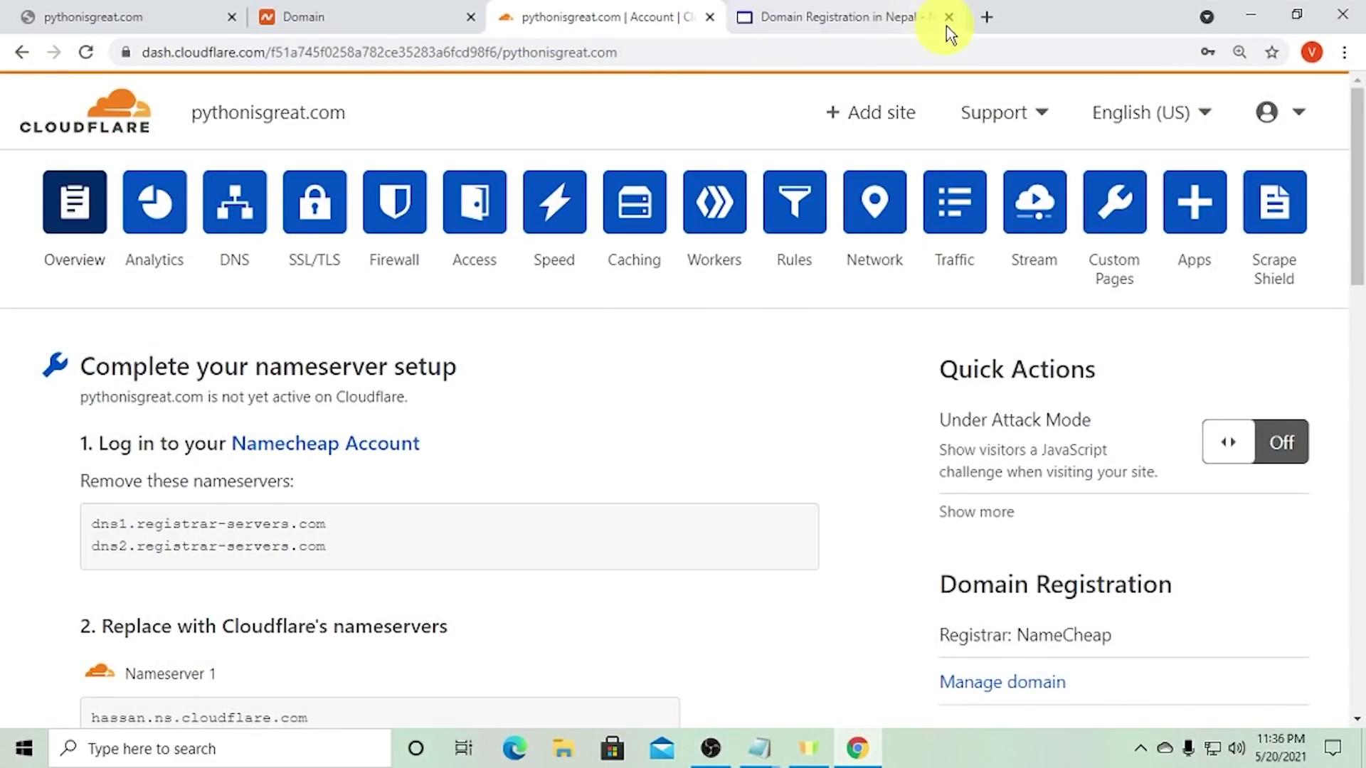
pyautogui.click(869, 20)
# - Load the copied m.do.co referral link and start the $100, 60-day free-credit signup
pyautogui.click(847, 44)
pyautogui.hotkey('ctrl', 'v')
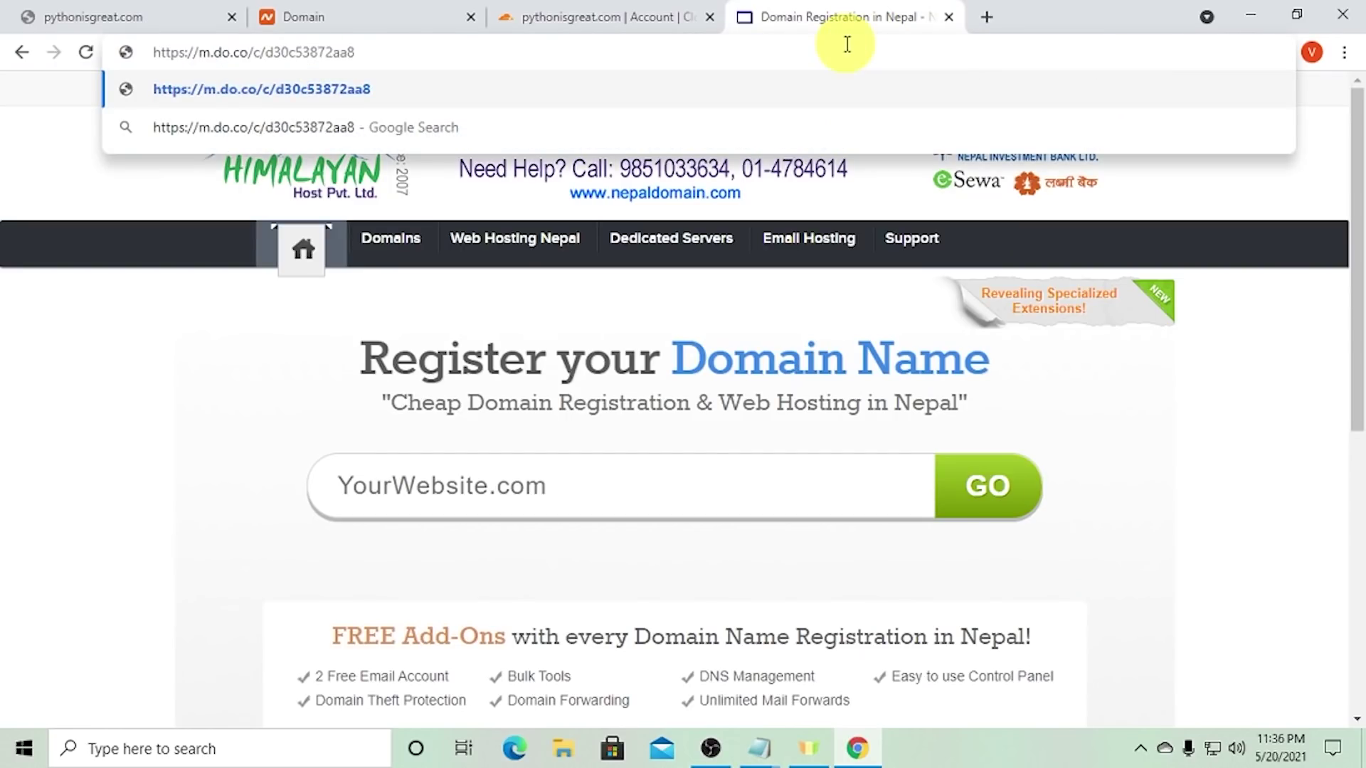
pyautogui.press('Return')
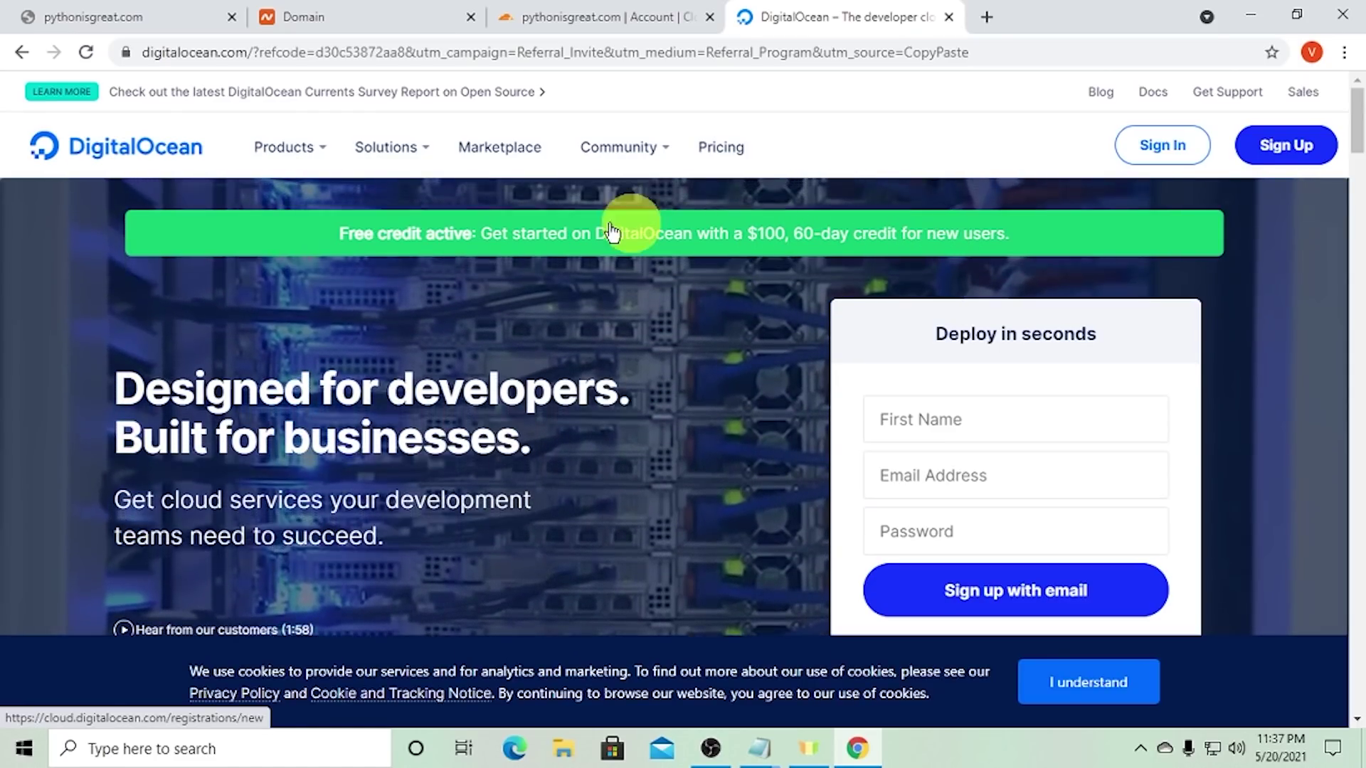
pyautogui.click(555, 242)
# - Claim the $100 free-credit offer and answer the first hCaptcha bicycle image challenge
pyautogui.click(557, 245)
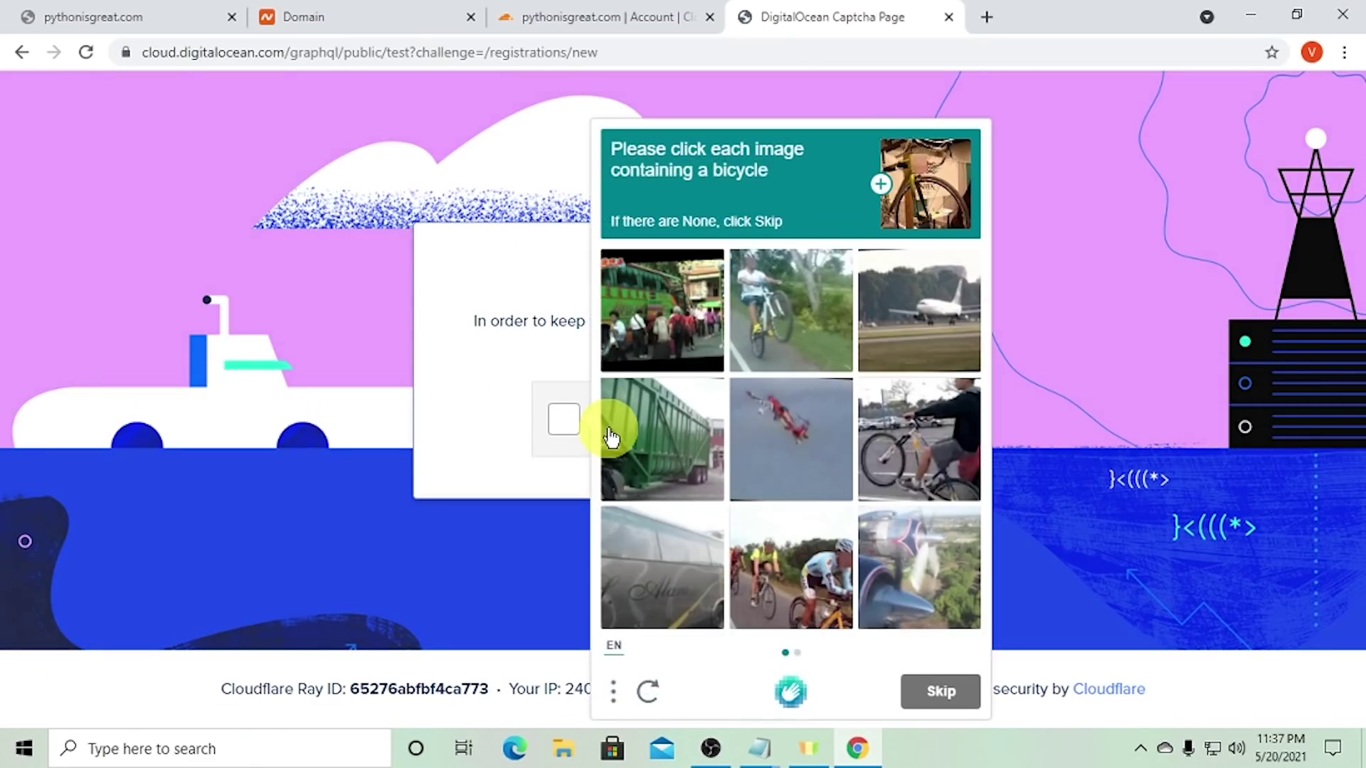
pyautogui.click(796, 328)
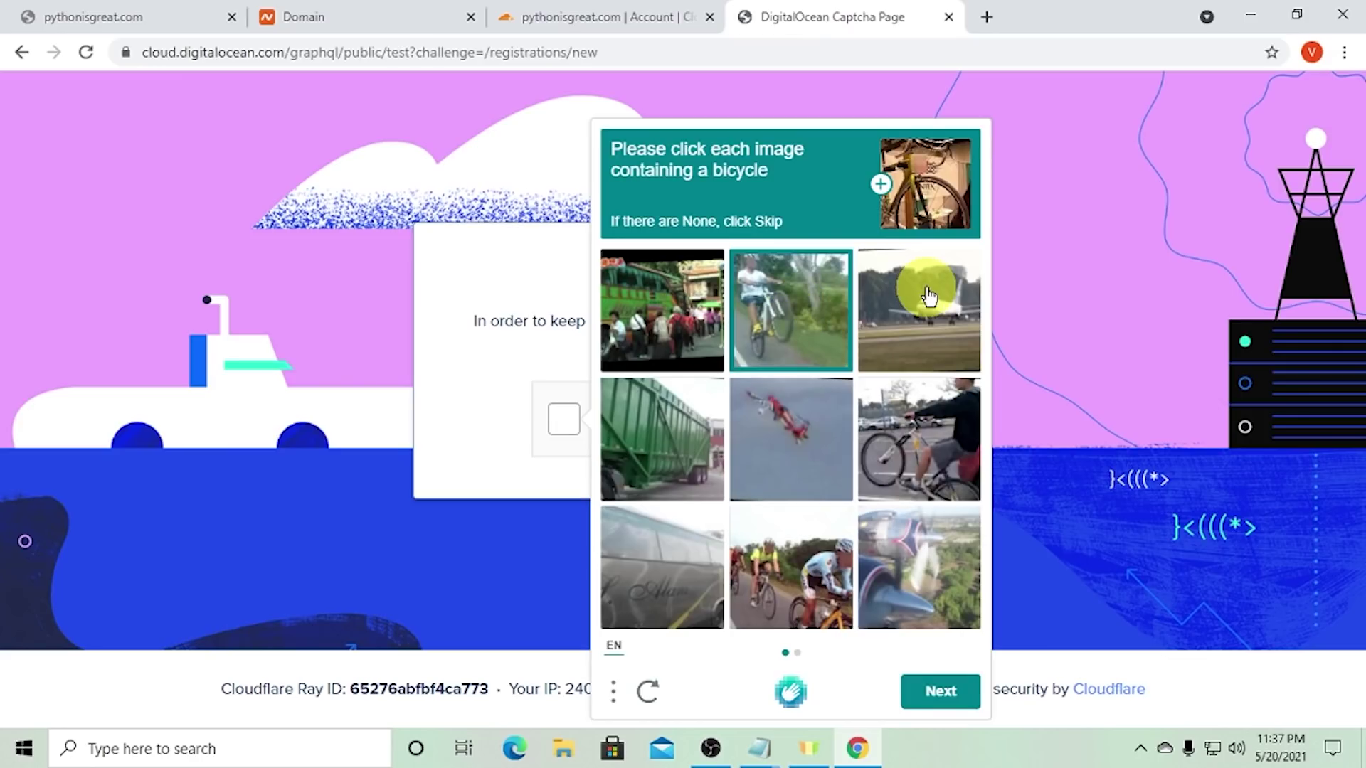
pyautogui.click(921, 424)
pyautogui.click(795, 550)
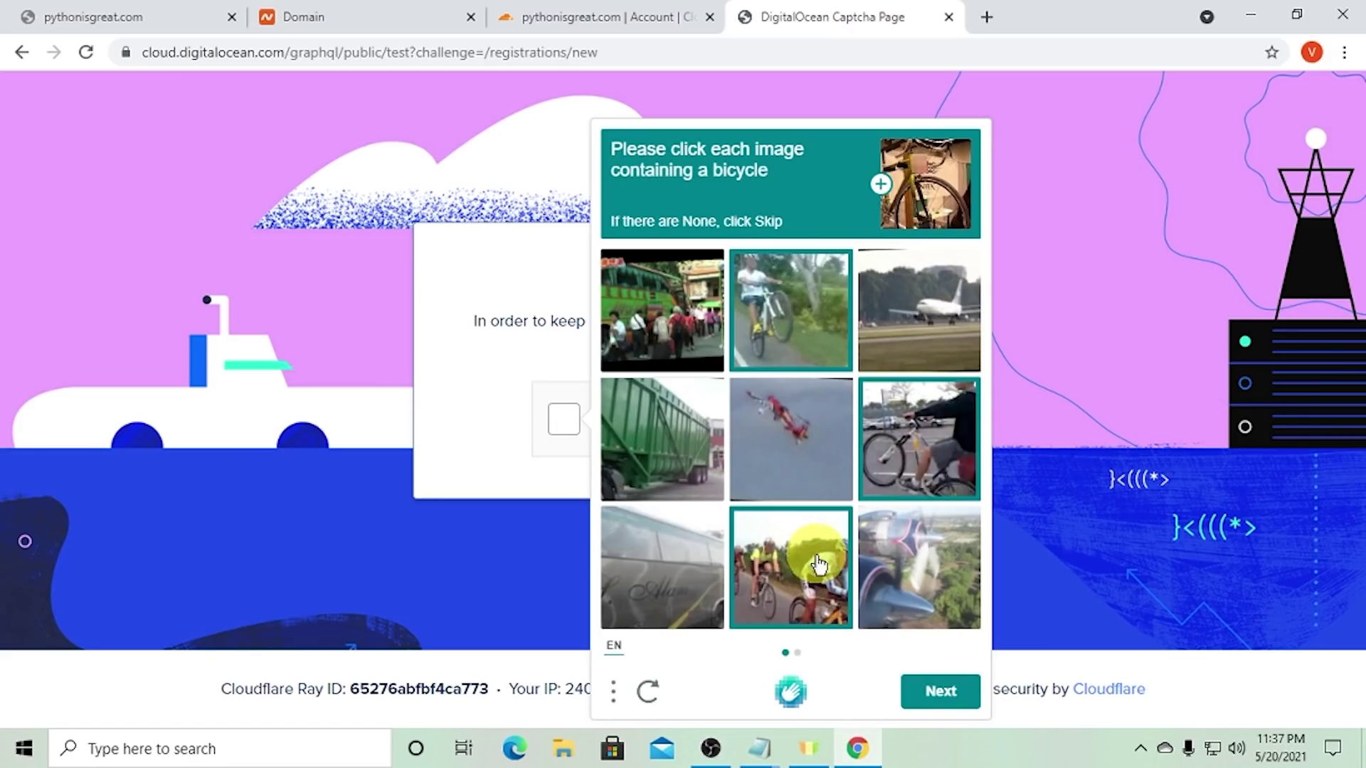
pyautogui.click(933, 689)
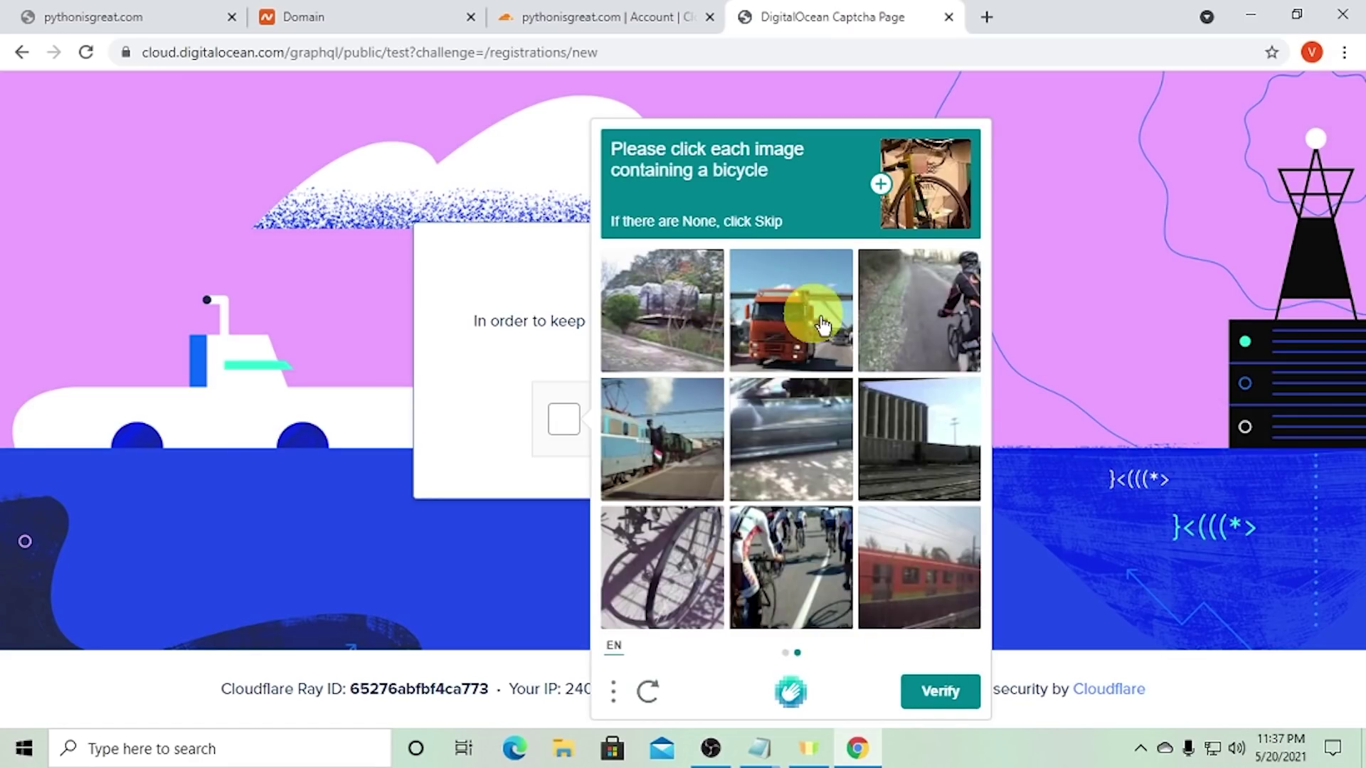
pyautogui.click(680, 544)
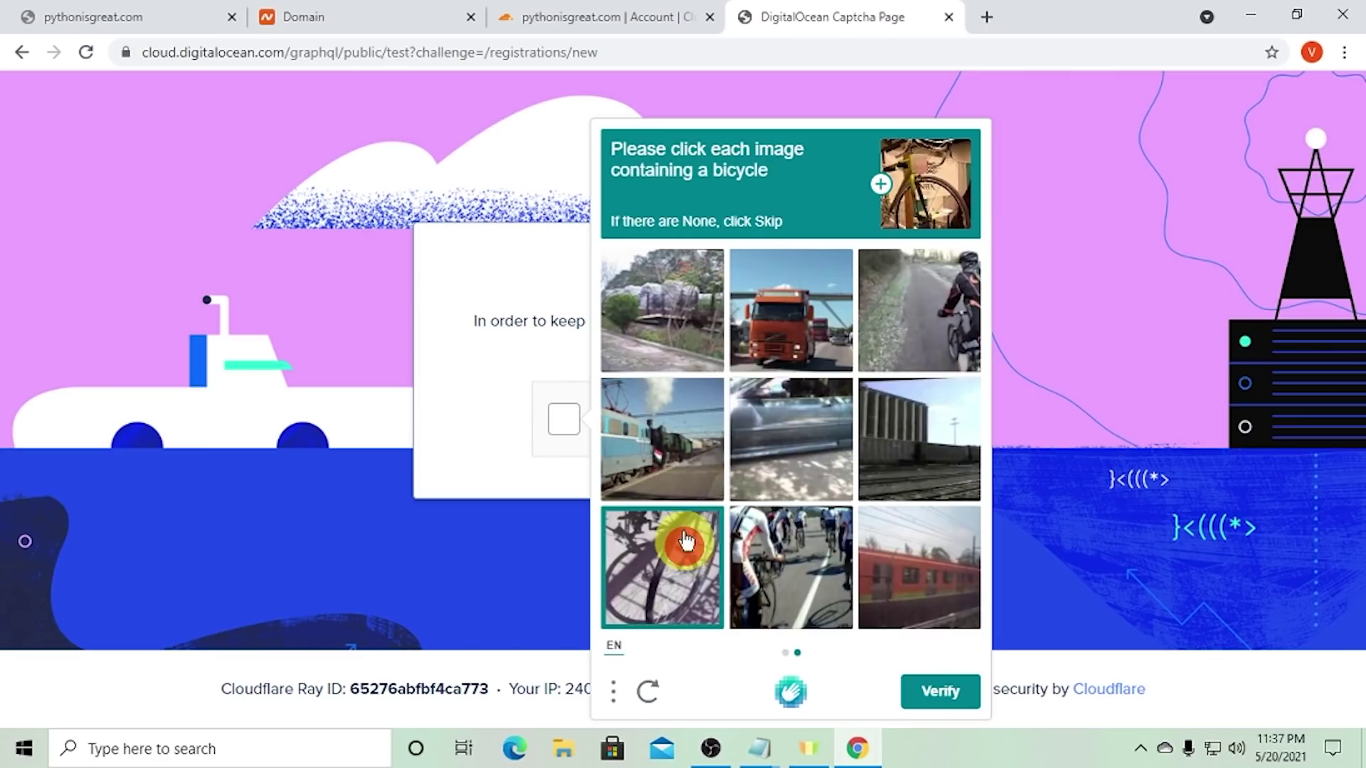
pyautogui.click(910, 341)
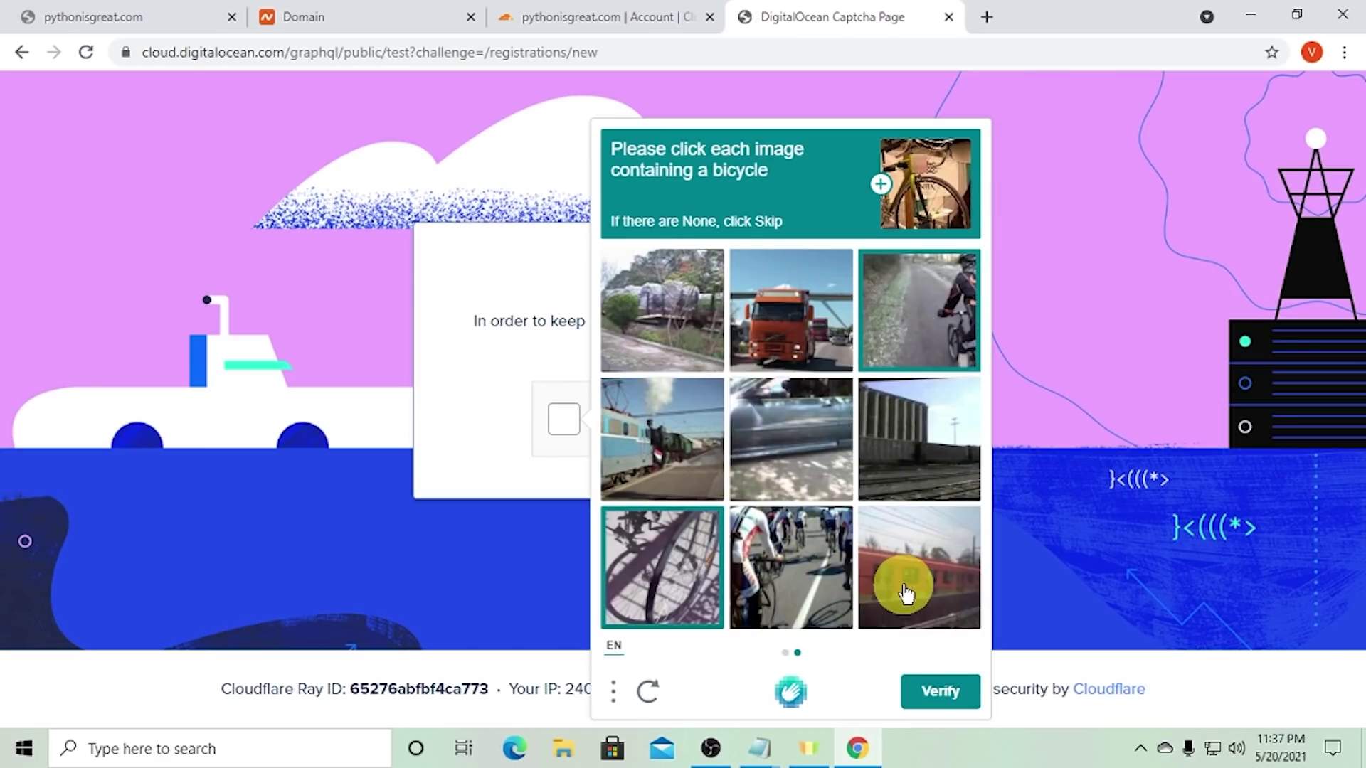
pyautogui.click(817, 610)
pyautogui.click(939, 688)
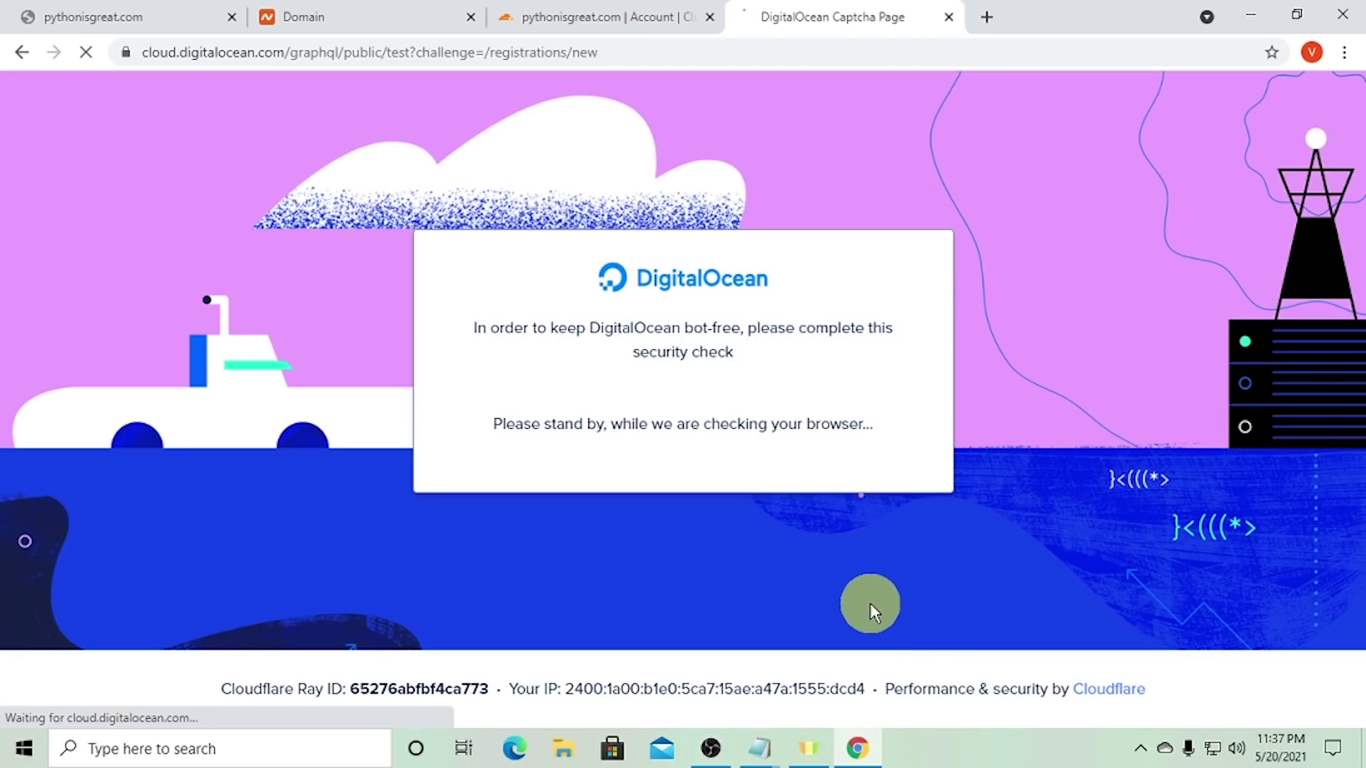
# - Retry the human check, selecting bicycle images across two pages and submitting
pyautogui.click(647, 420)
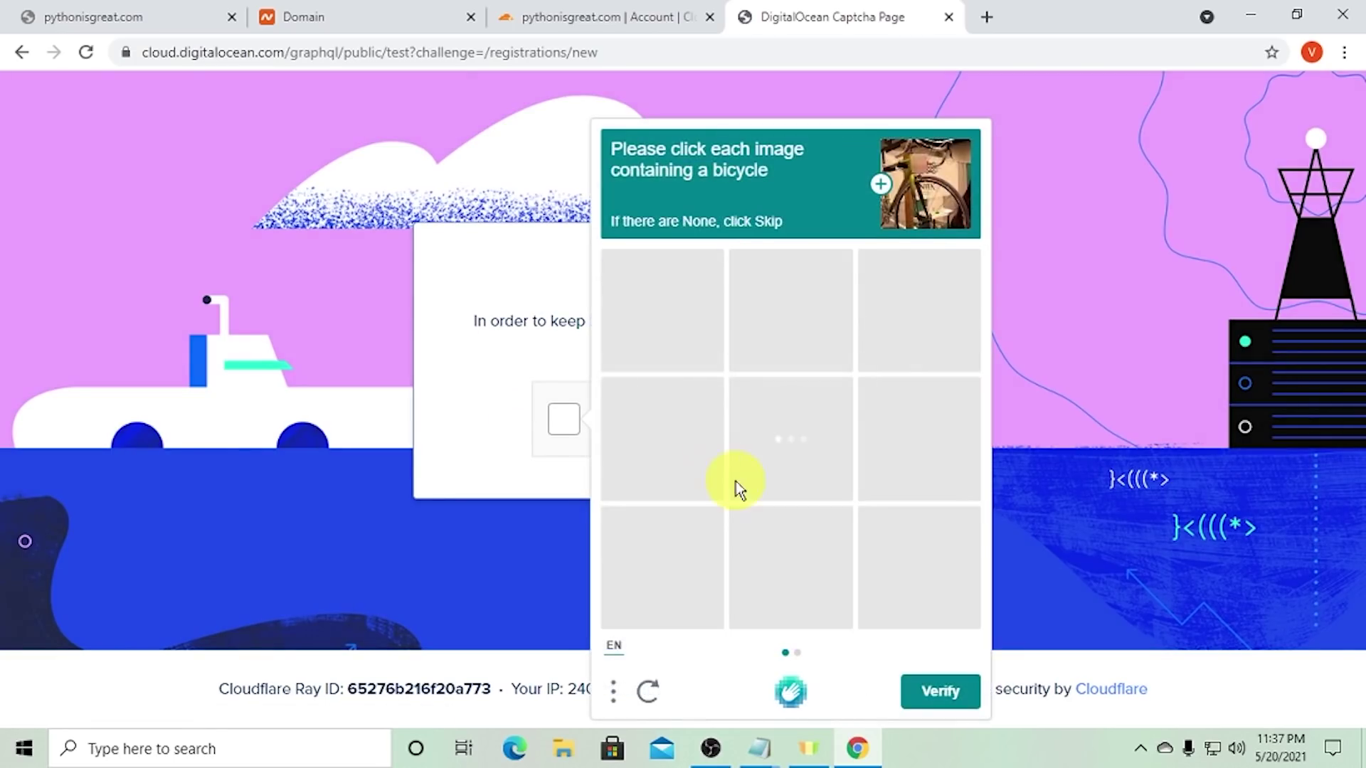
pyautogui.click(649, 332)
pyautogui.click(771, 420)
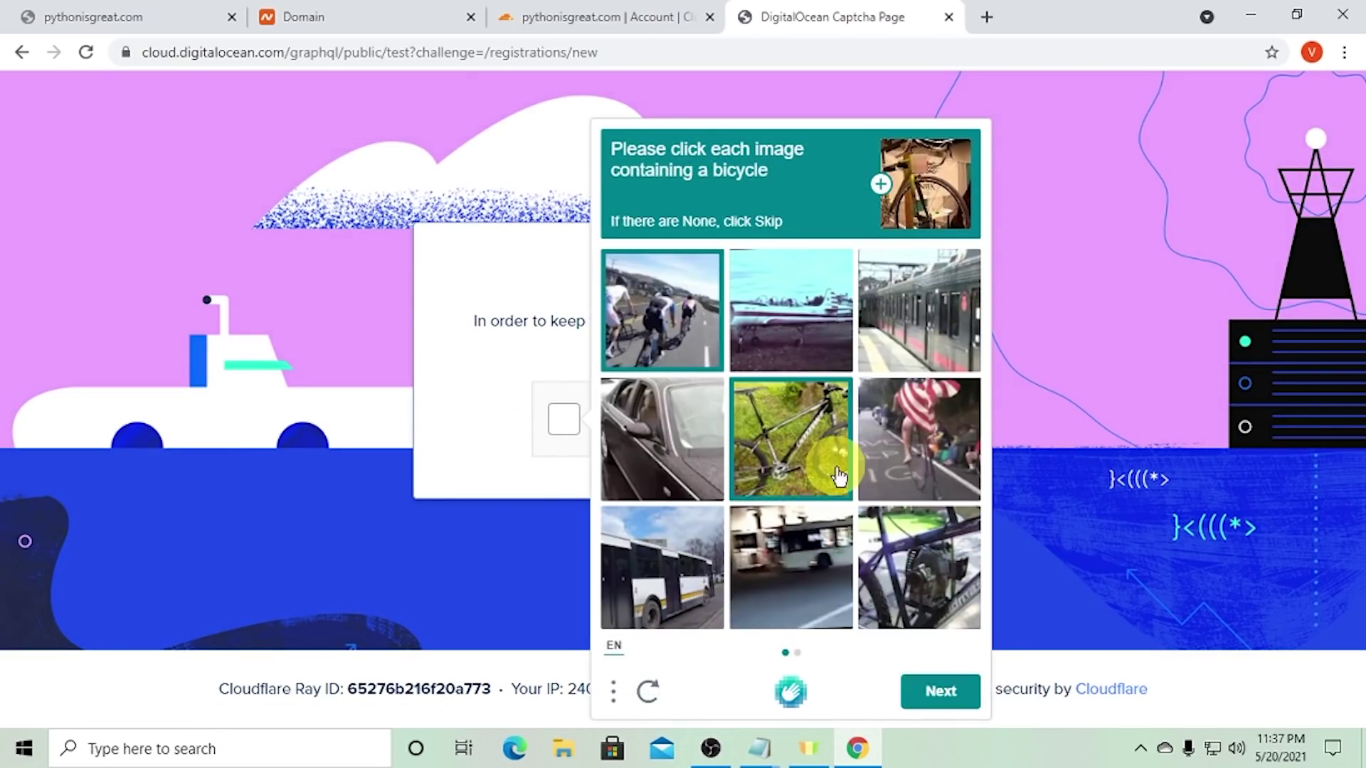
pyautogui.click(900, 434)
pyautogui.click(900, 558)
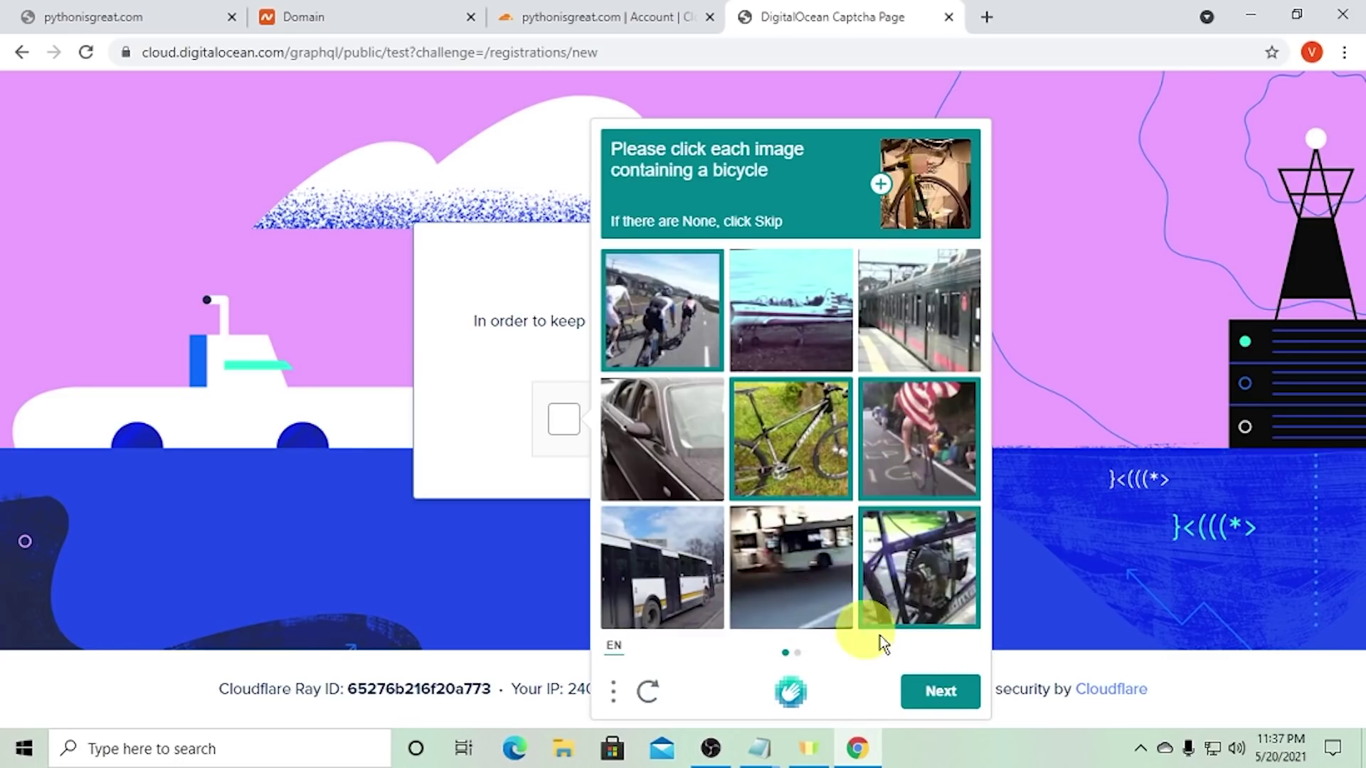
pyautogui.click(936, 687)
pyautogui.click(673, 332)
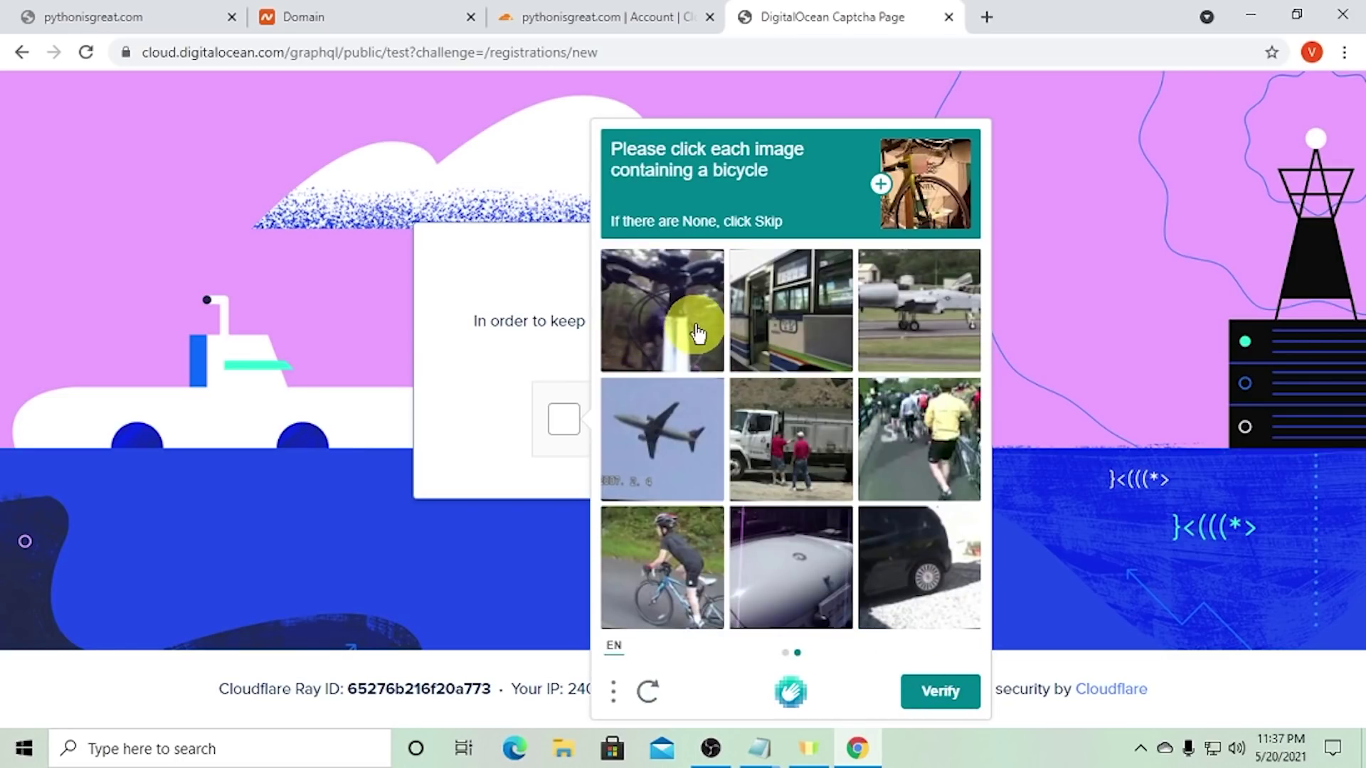
pyautogui.click(695, 582)
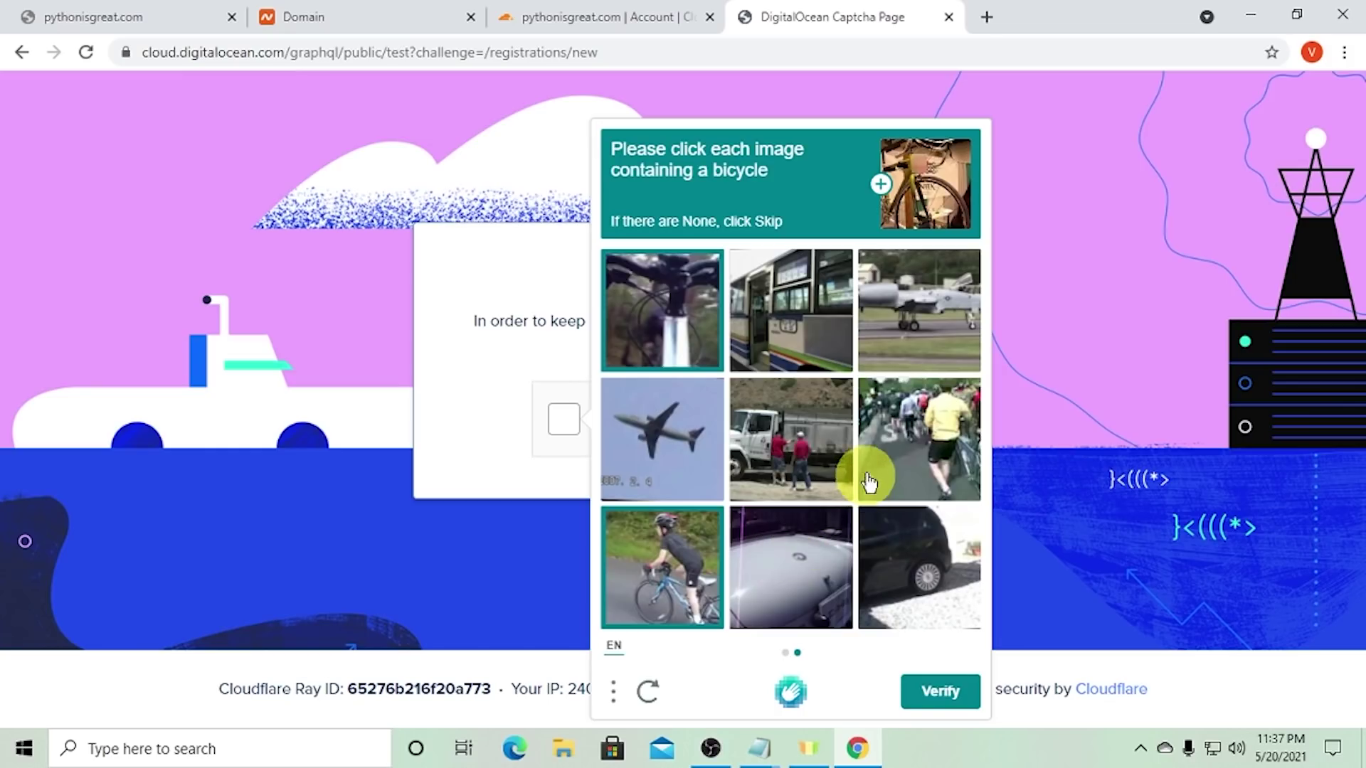
pyautogui.click(890, 436)
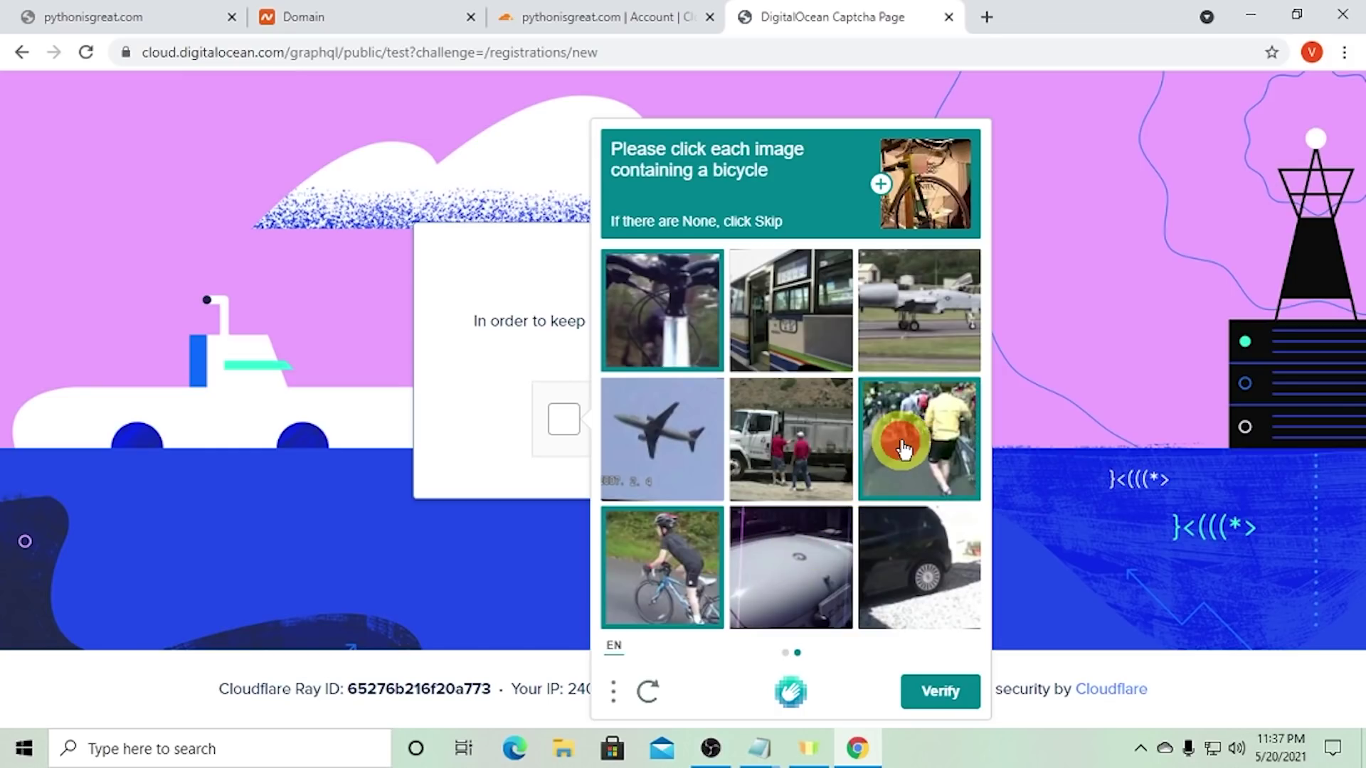
pyautogui.click(938, 694)
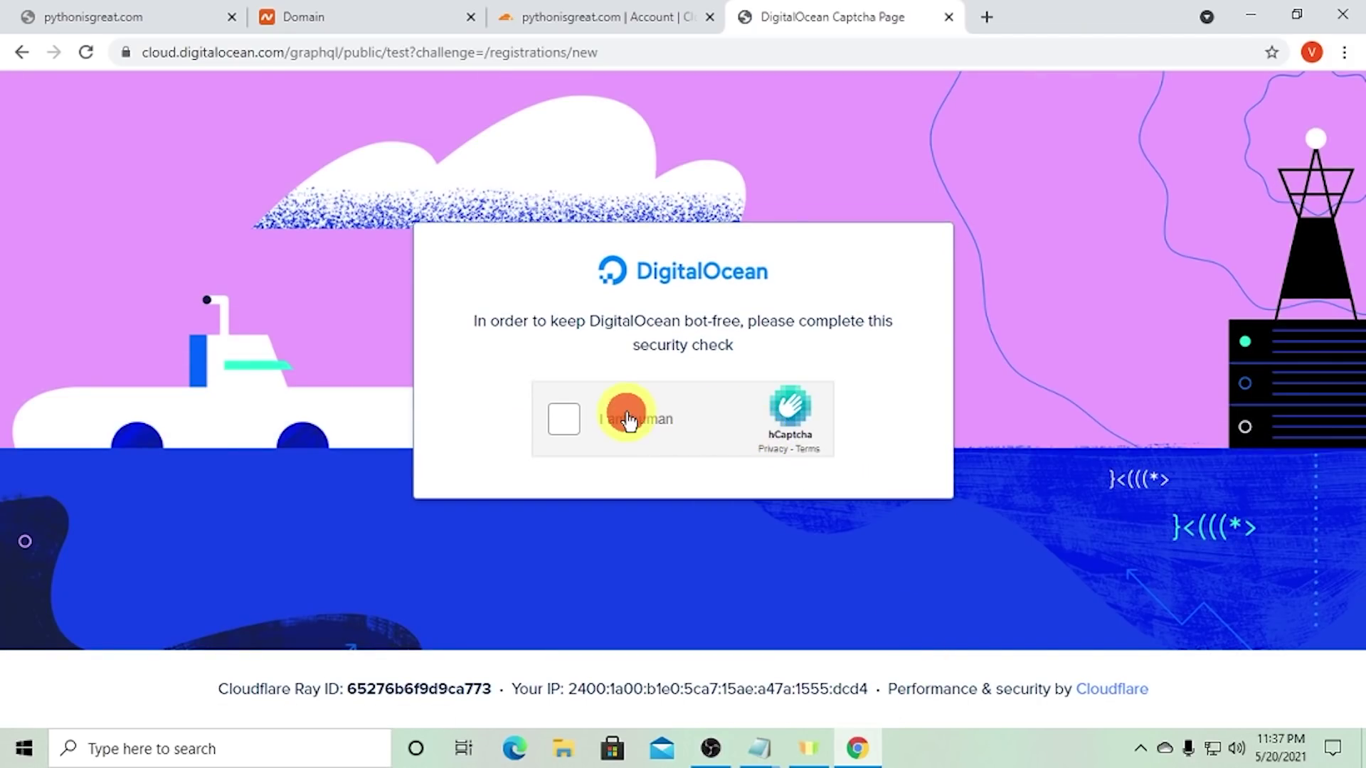
# - Restart the check a second time and submit another two pages of bicycle picks
pyautogui.click(629, 420)
pyautogui.click(753, 306)
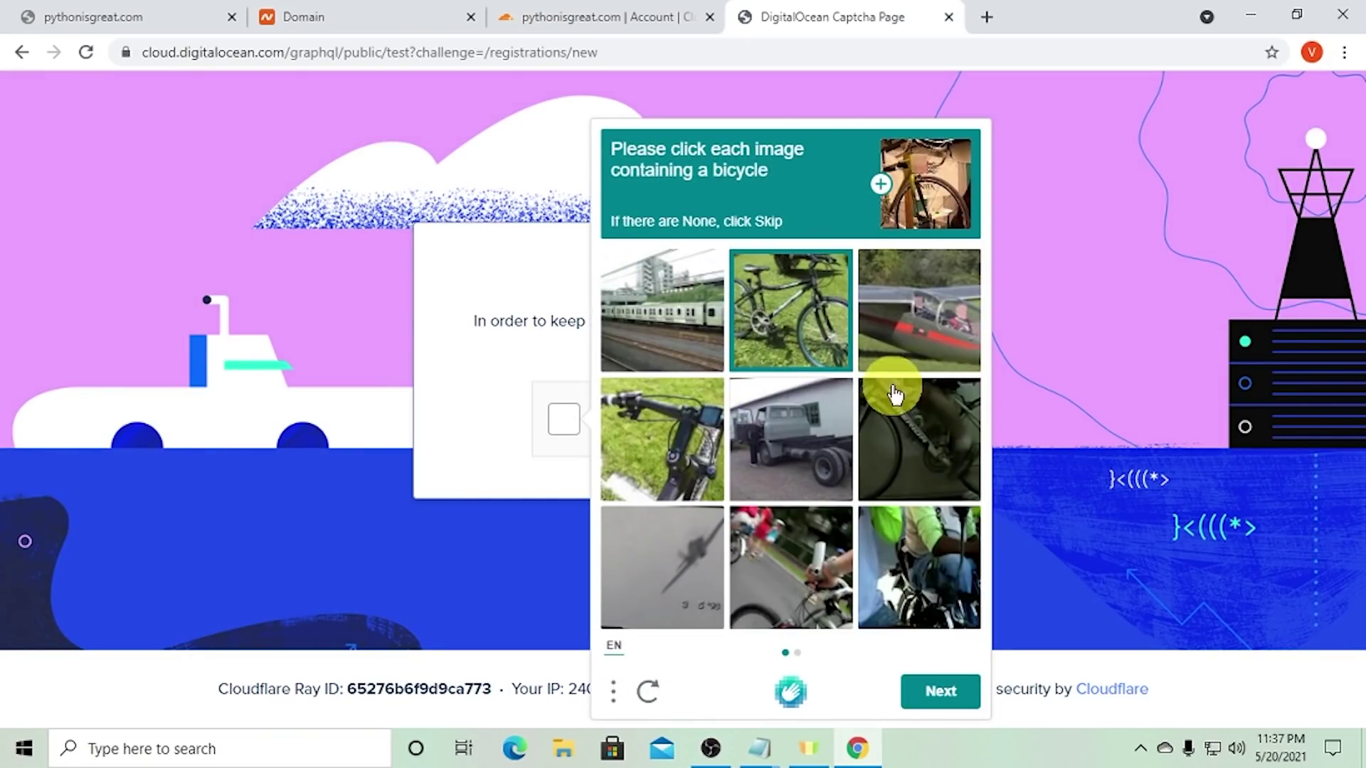
pyautogui.click(895, 396)
pyautogui.click(690, 457)
pyautogui.click(764, 580)
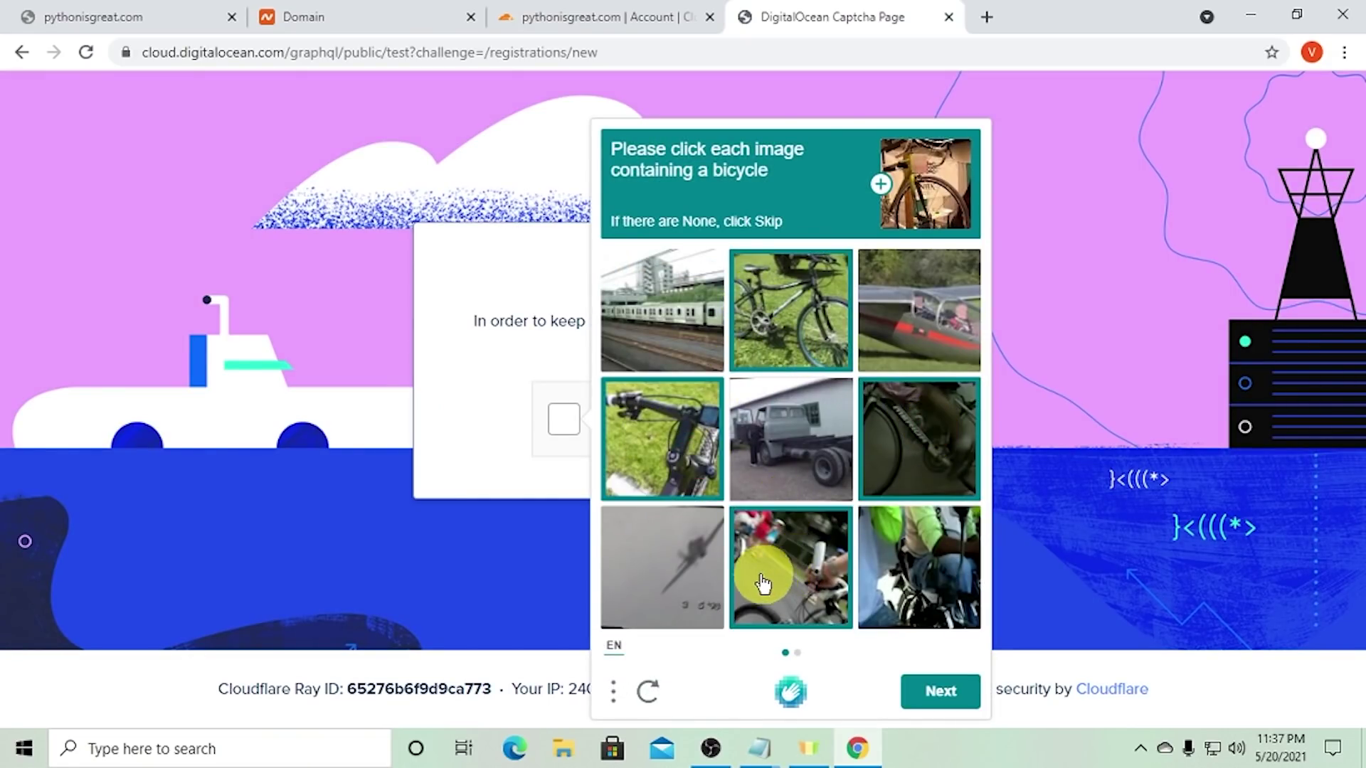
pyautogui.click(967, 698)
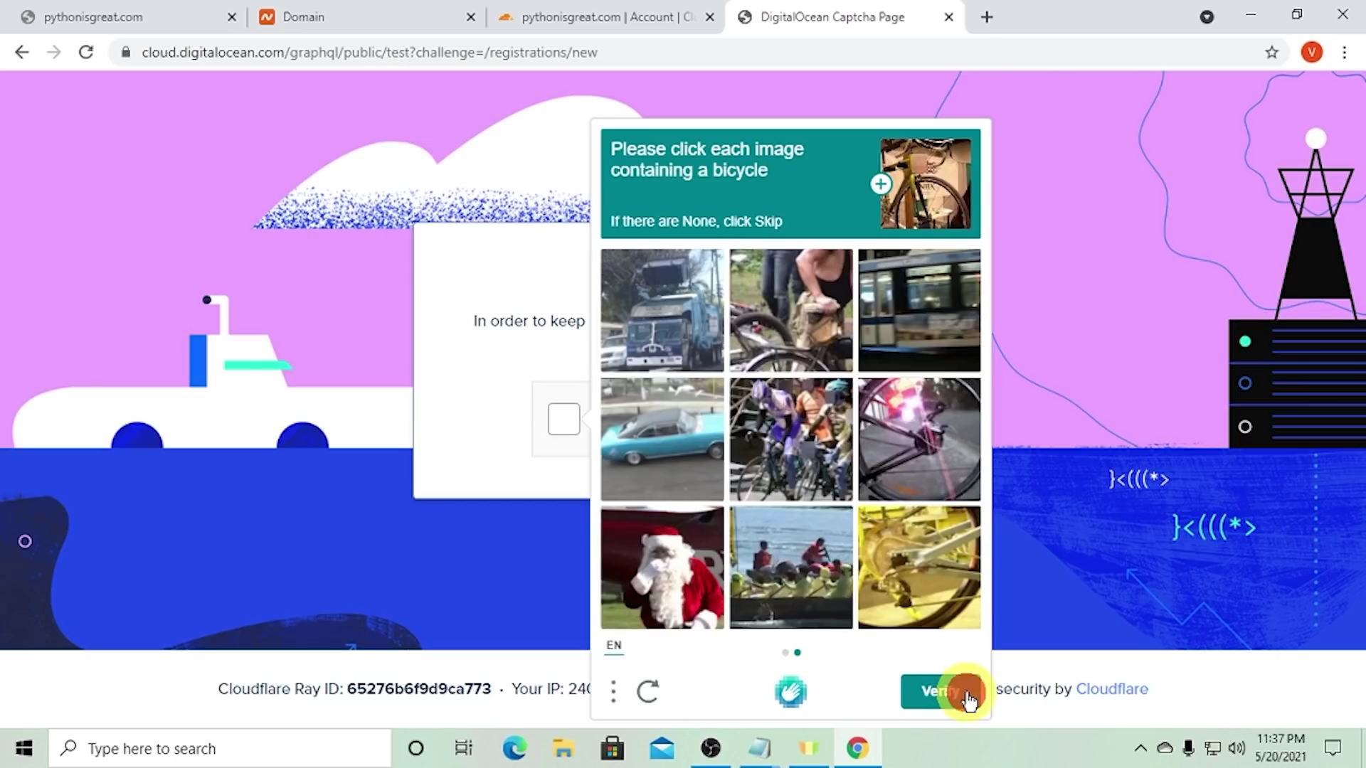
pyautogui.click(752, 312)
pyautogui.click(784, 452)
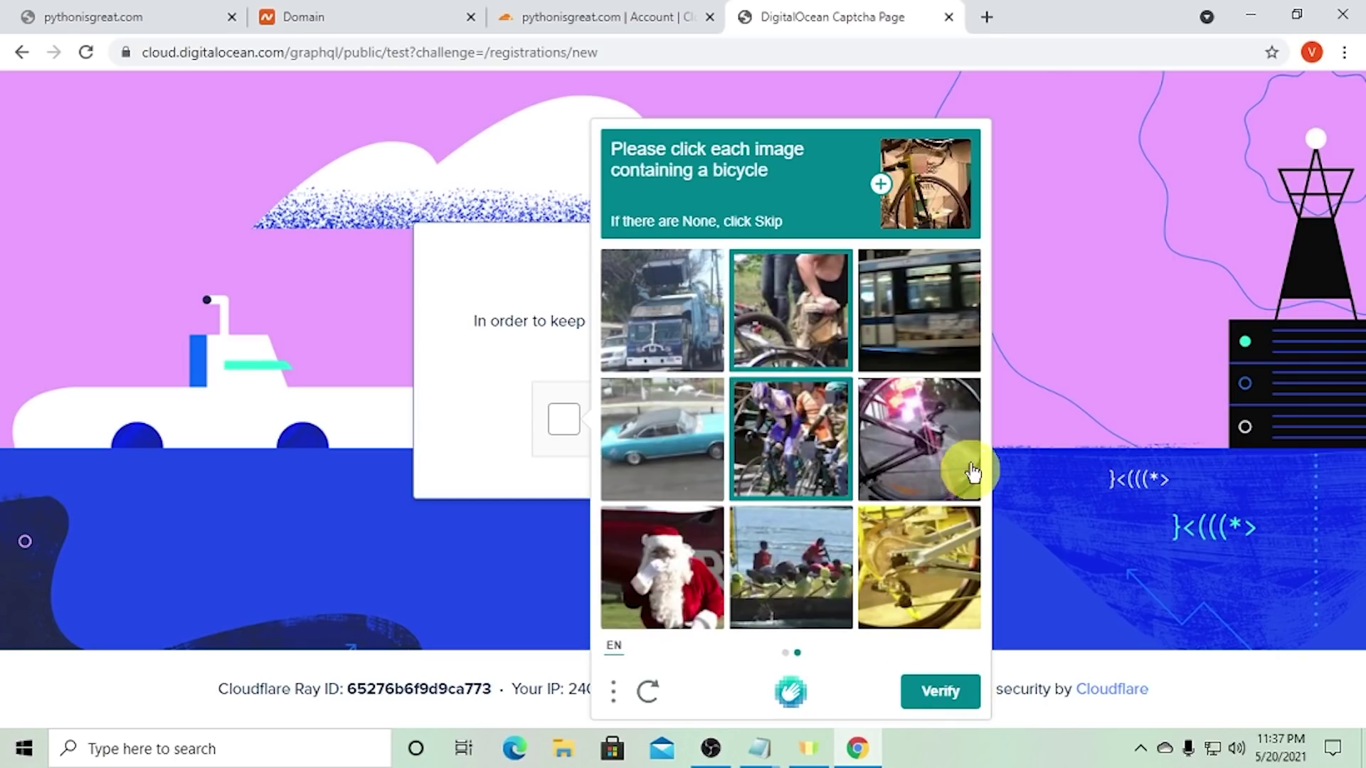
pyautogui.click(972, 472)
pyautogui.click(929, 615)
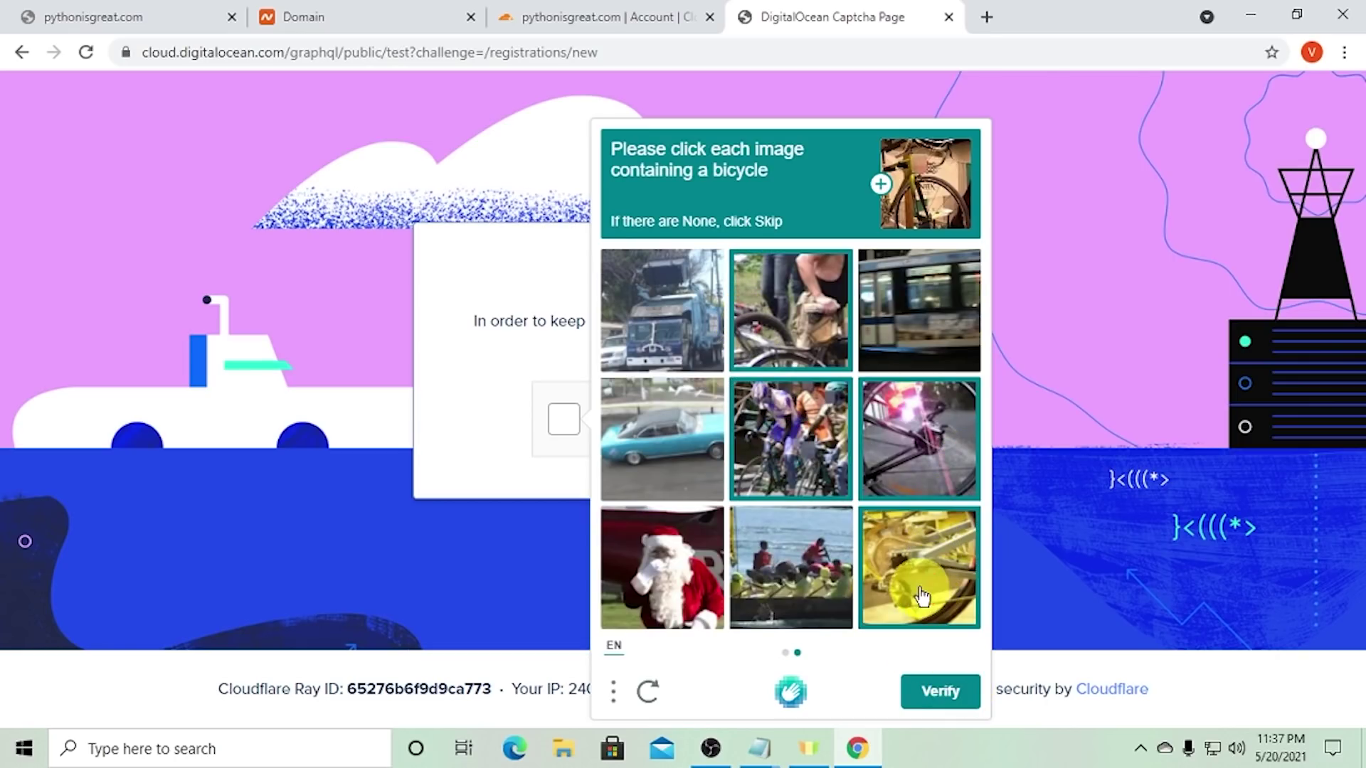
pyautogui.click(932, 690)
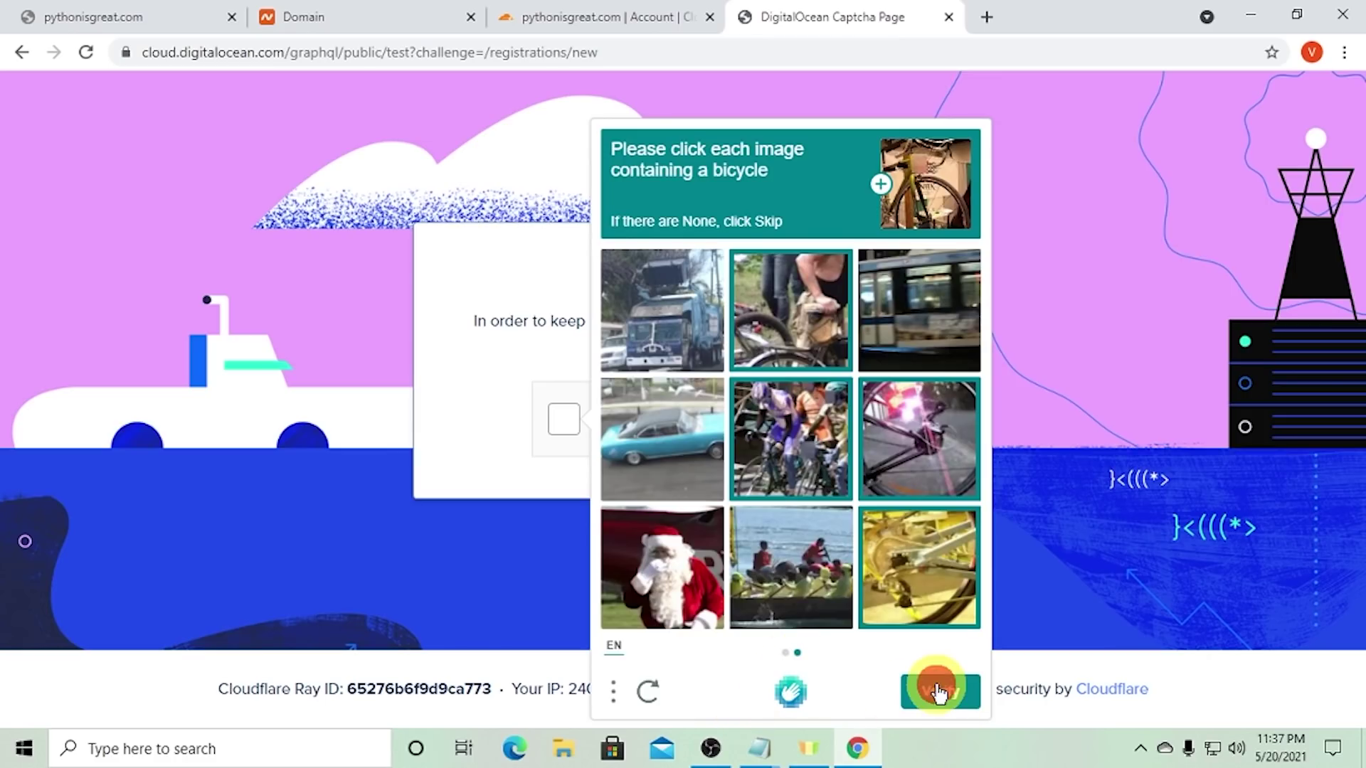
# - Restart the check and pass the boat image challenge across two pages
pyautogui.click(616, 429)
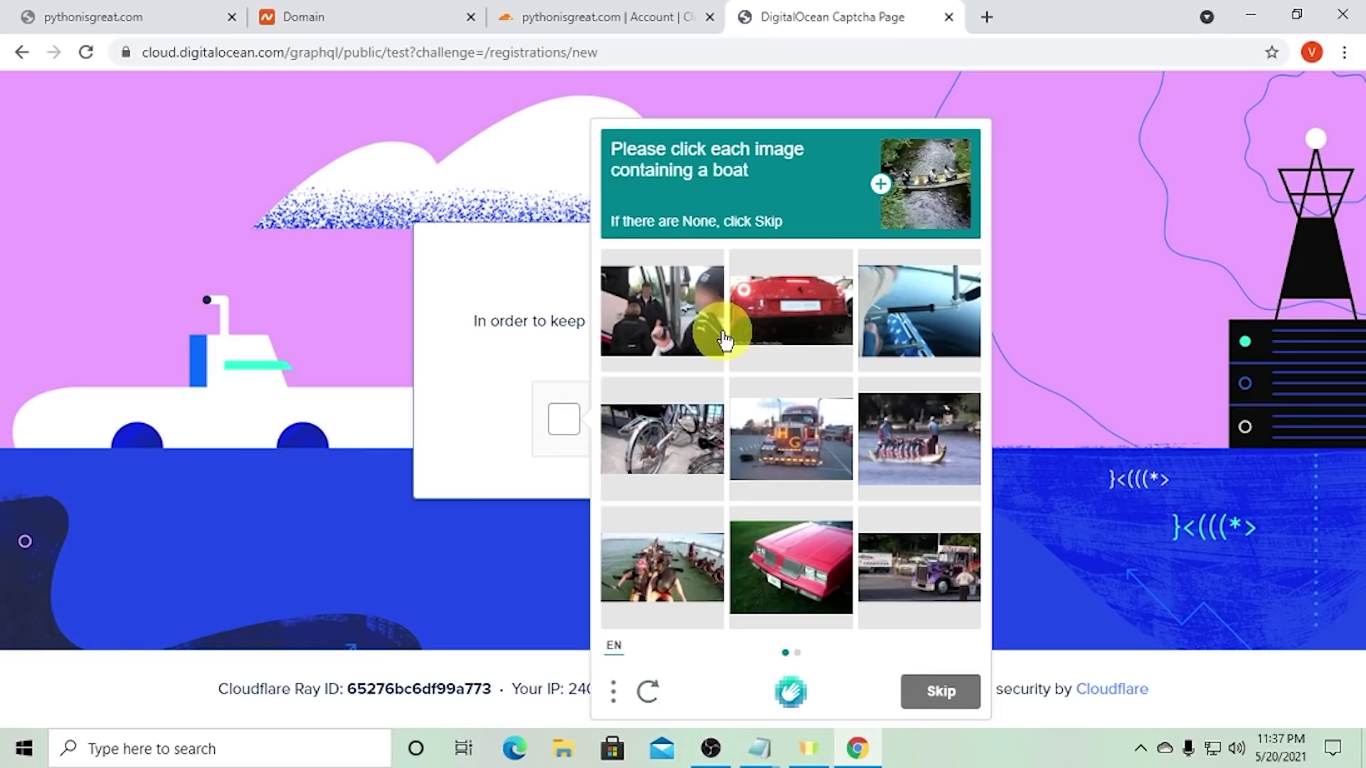
pyautogui.click(950, 331)
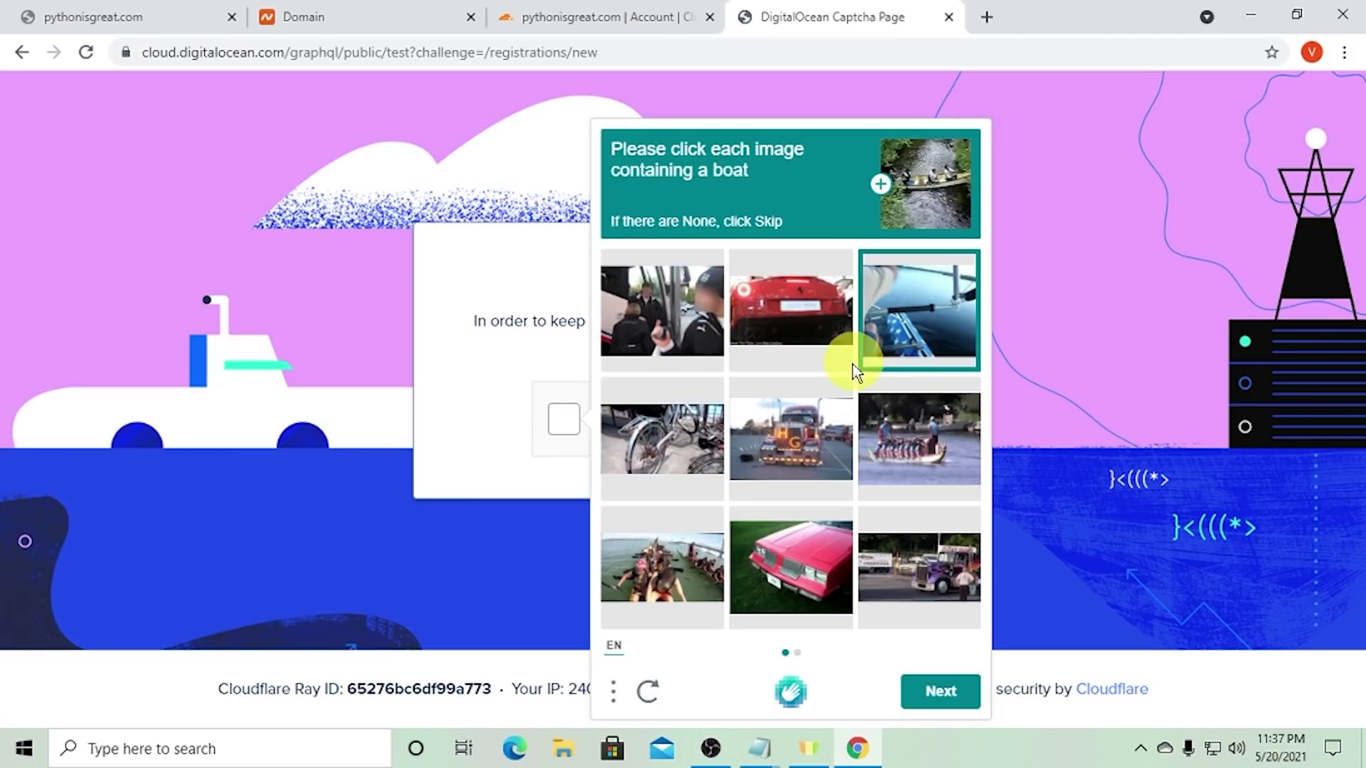
pyautogui.click(706, 562)
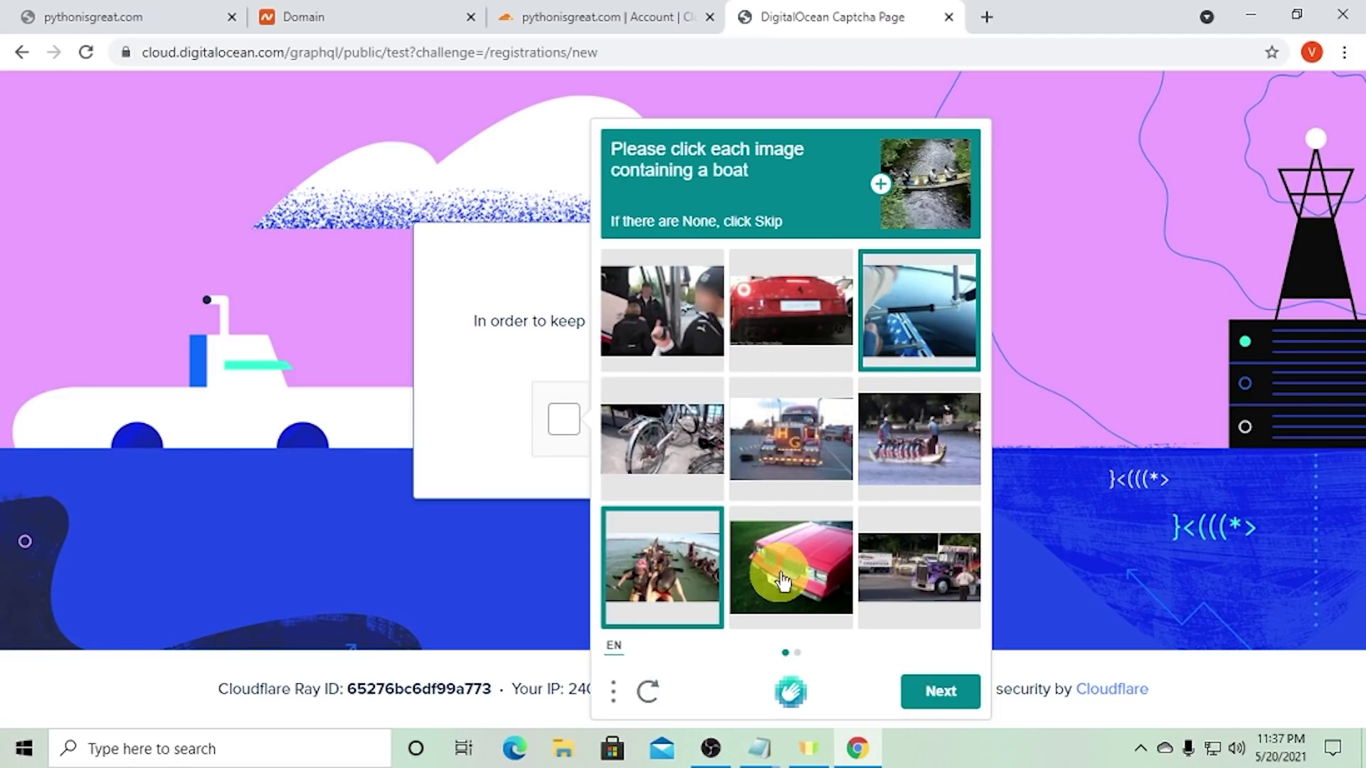
pyautogui.click(938, 455)
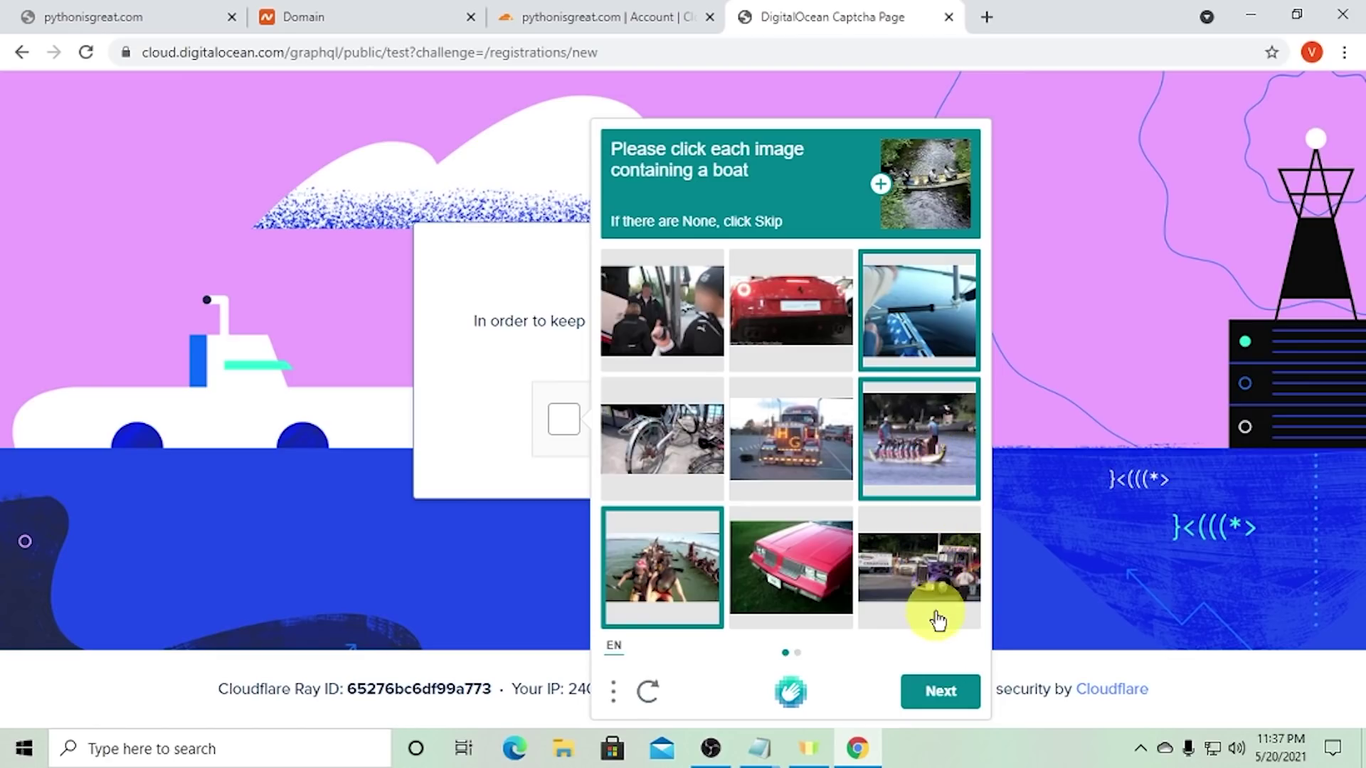
pyautogui.click(942, 691)
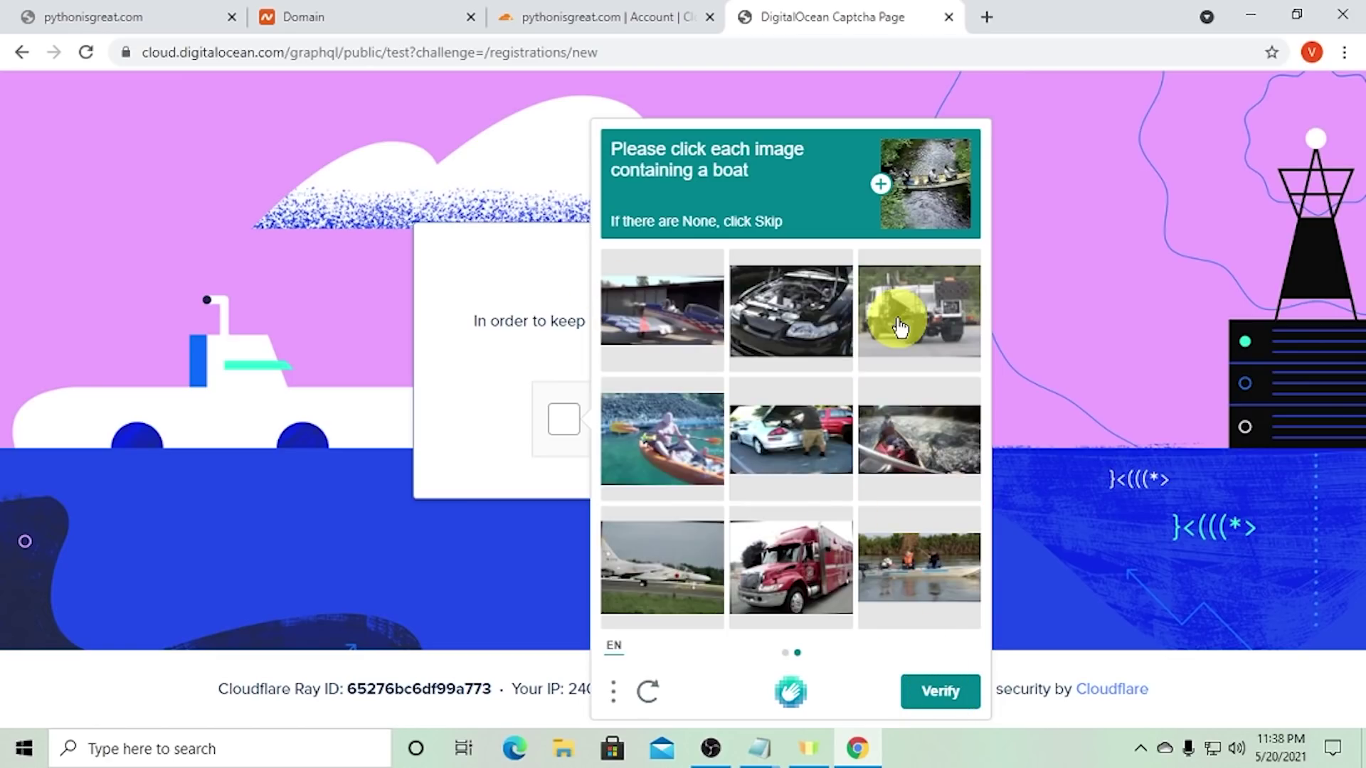
pyautogui.click(702, 459)
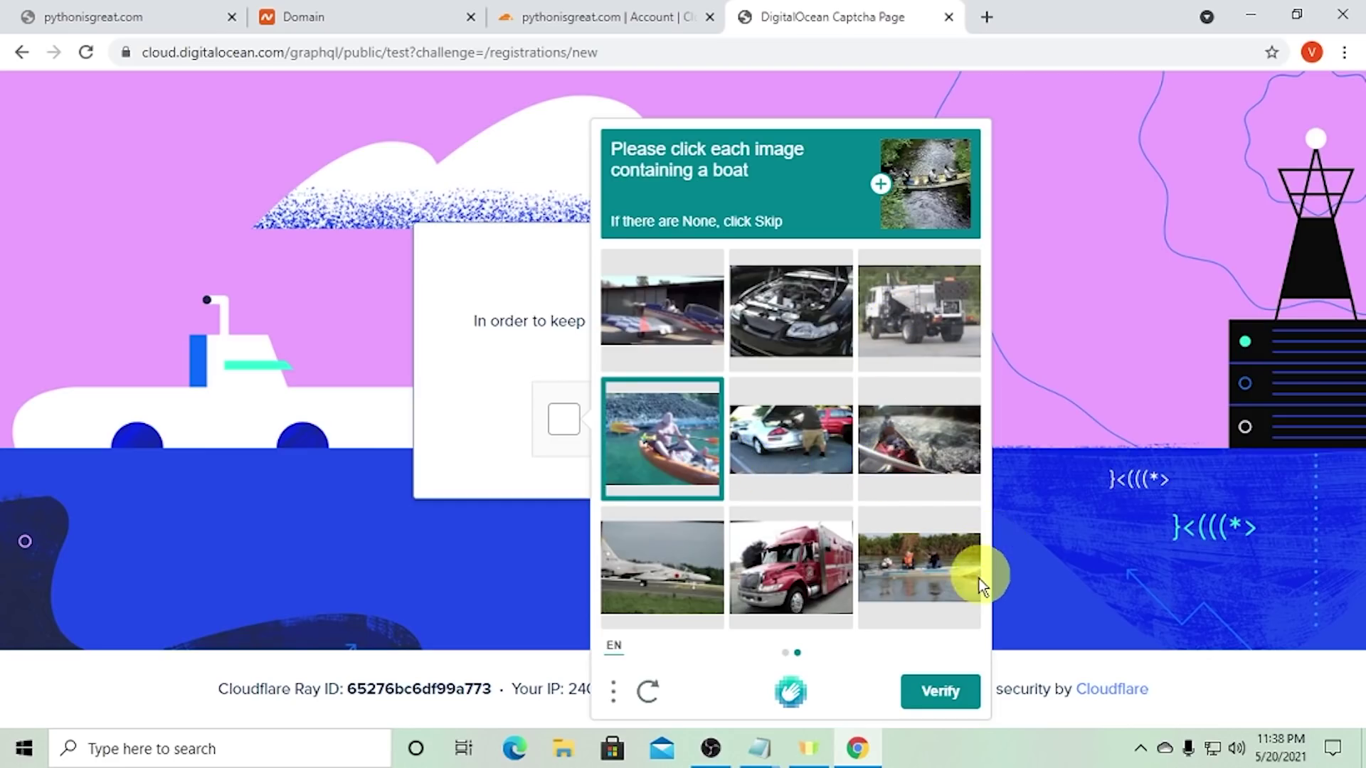
pyautogui.click(935, 457)
pyautogui.click(917, 559)
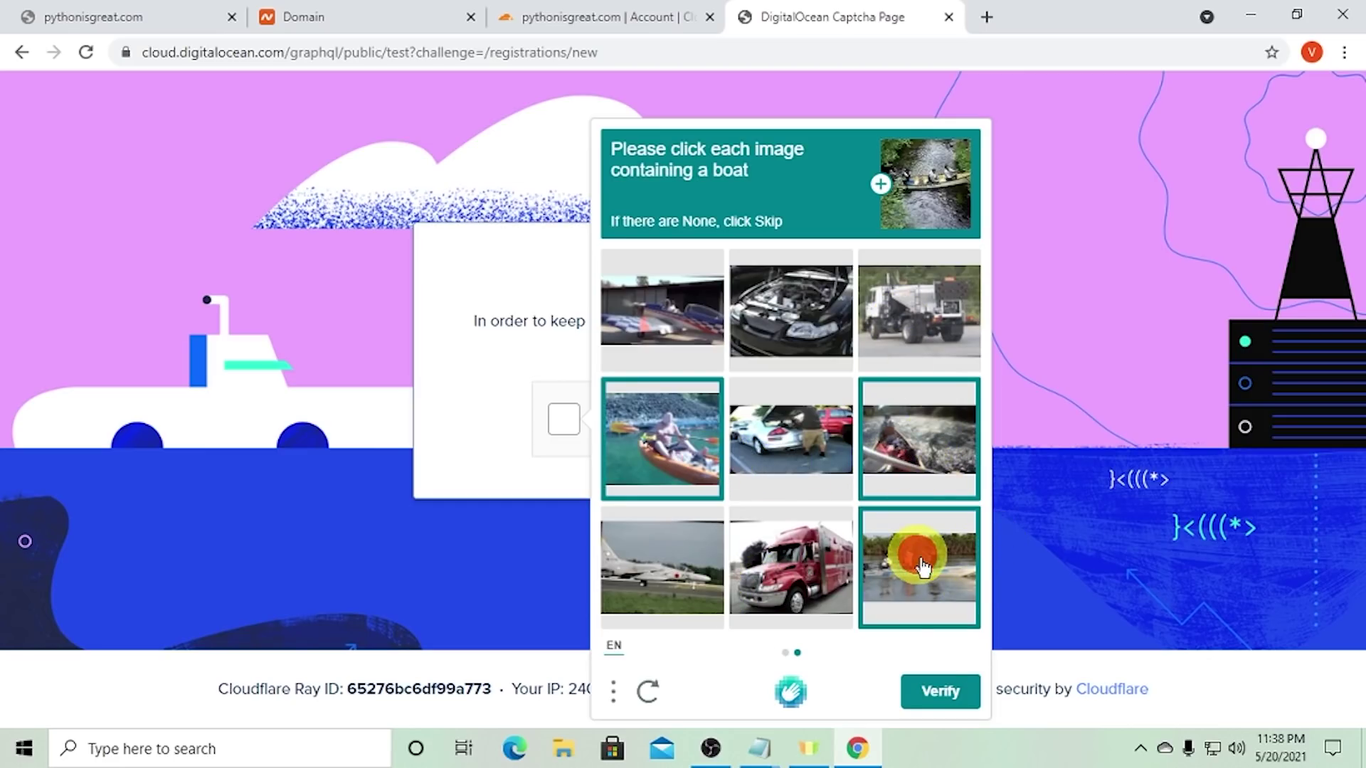
pyautogui.click(949, 695)
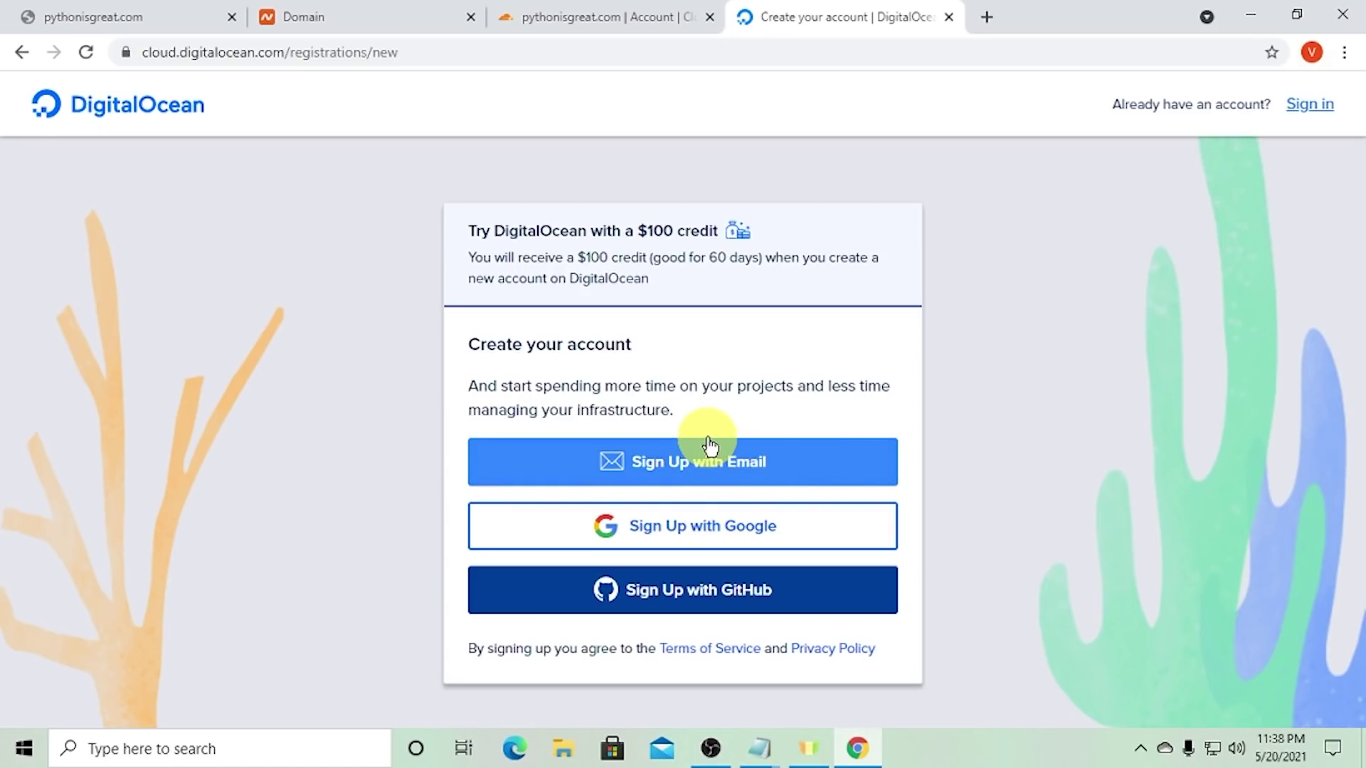
# - Sign up to DigitalOcean with the existing Google account and reach the welcome page
pyautogui.click(689, 530)
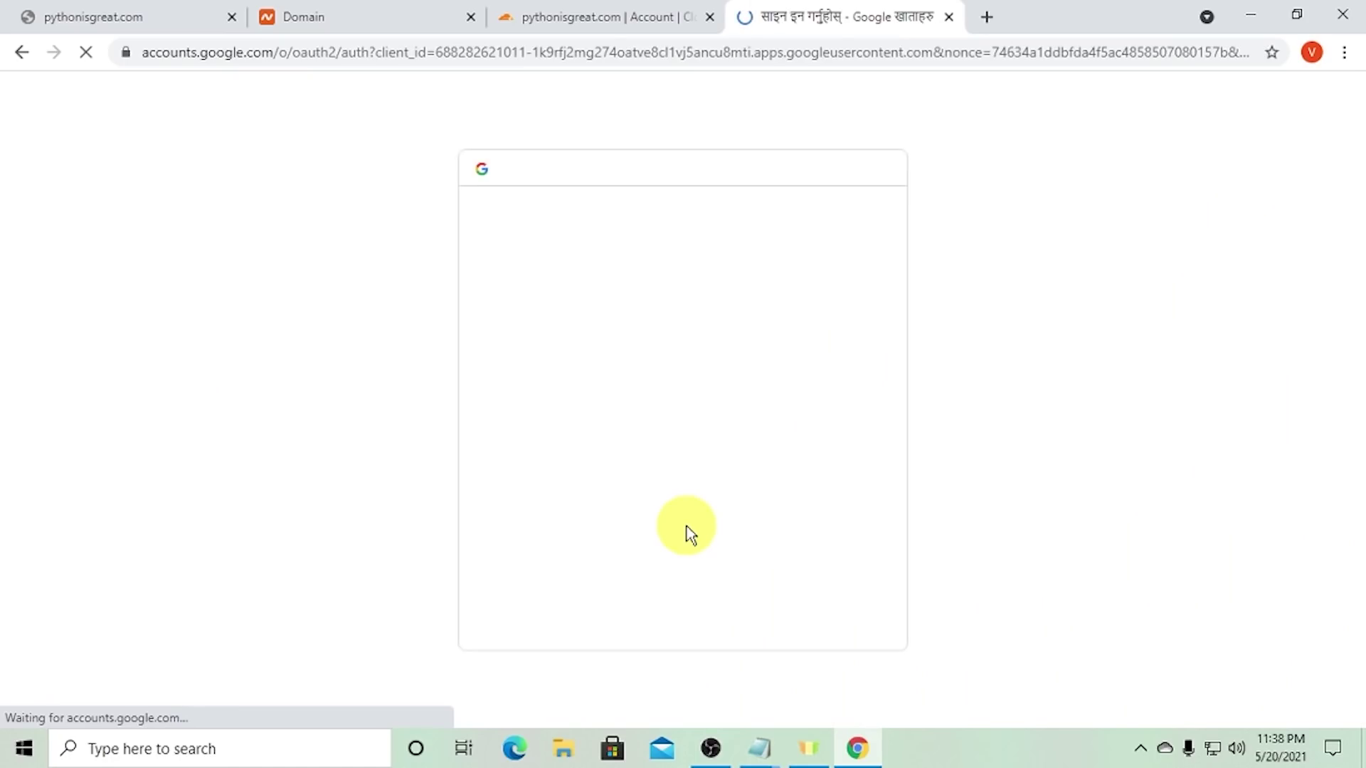
pyautogui.click(612, 364)
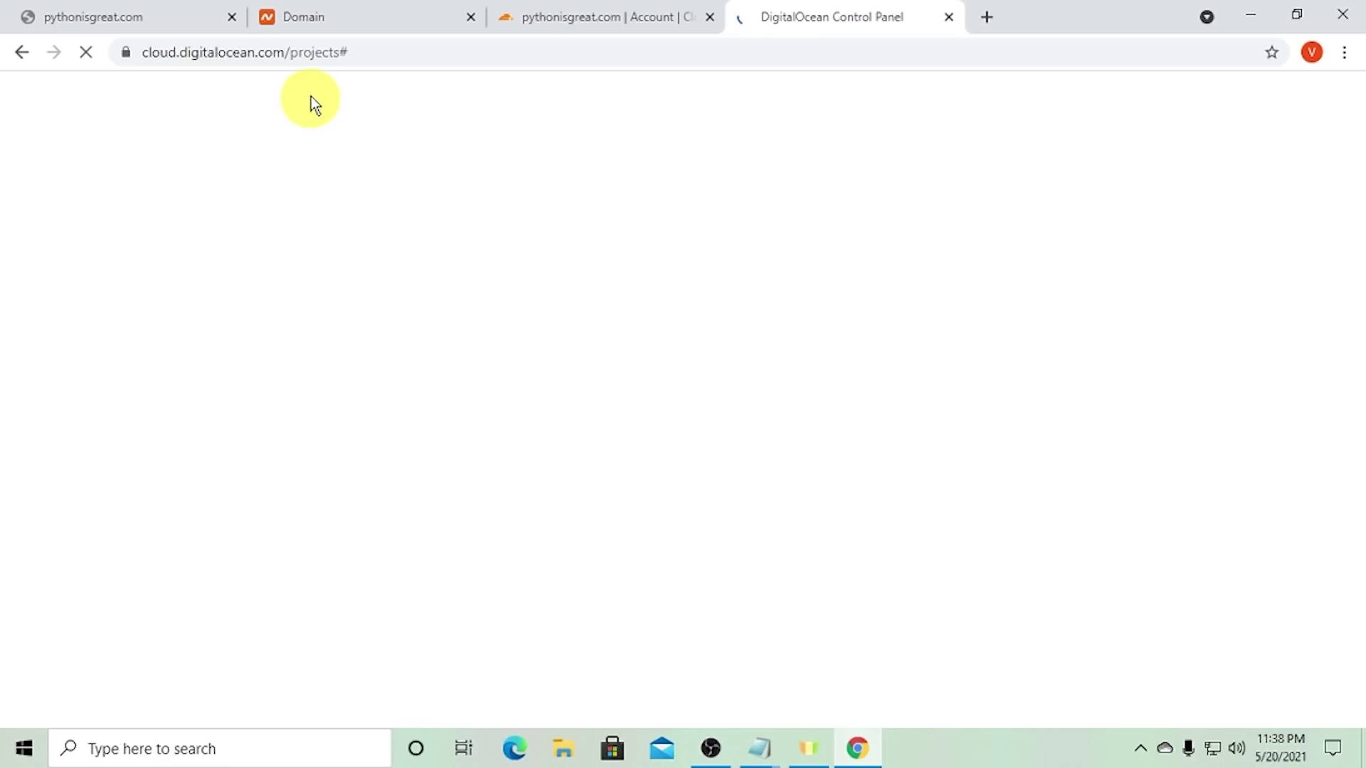
pyautogui.click(367, 51)
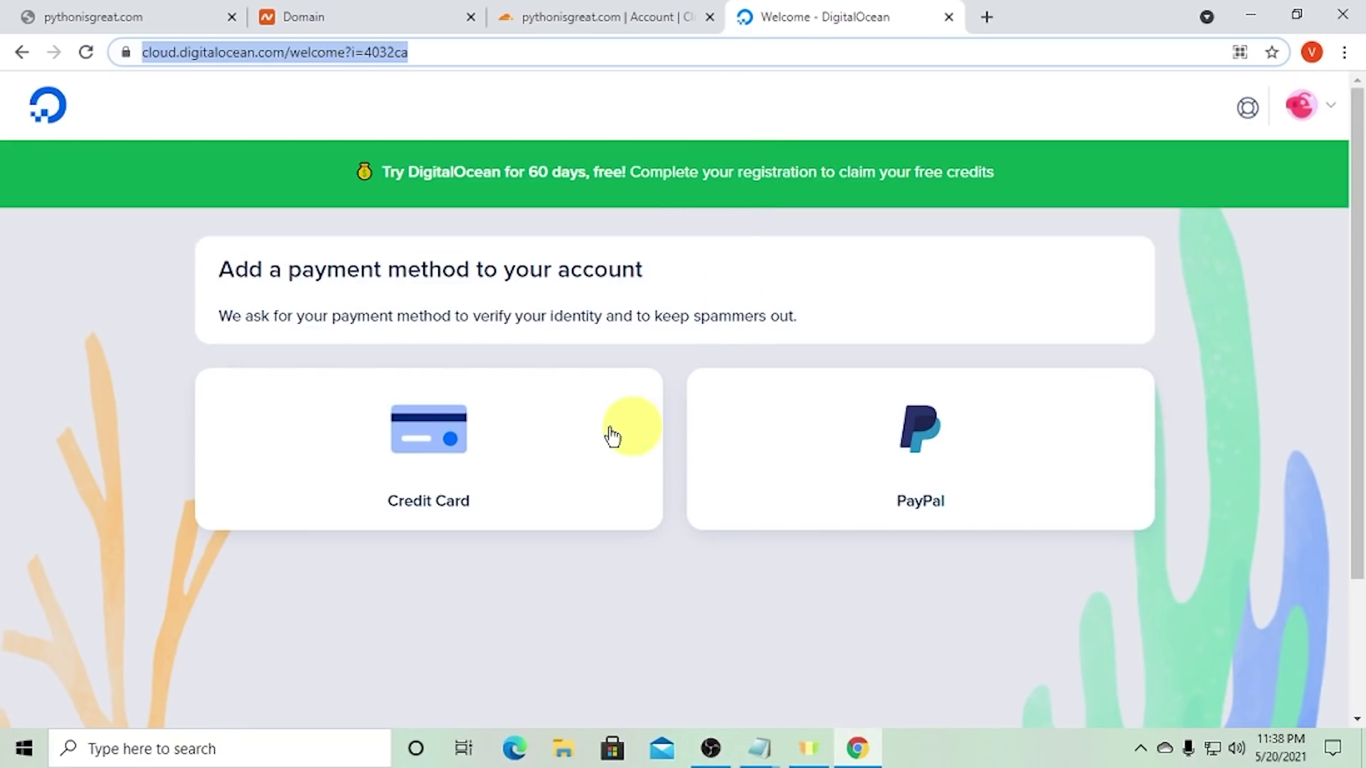
# - Review the payment-method page, try Credit Card, then back out to the payment options
pyautogui.moveTo(409, 315); pyautogui.dragTo(517, 276)
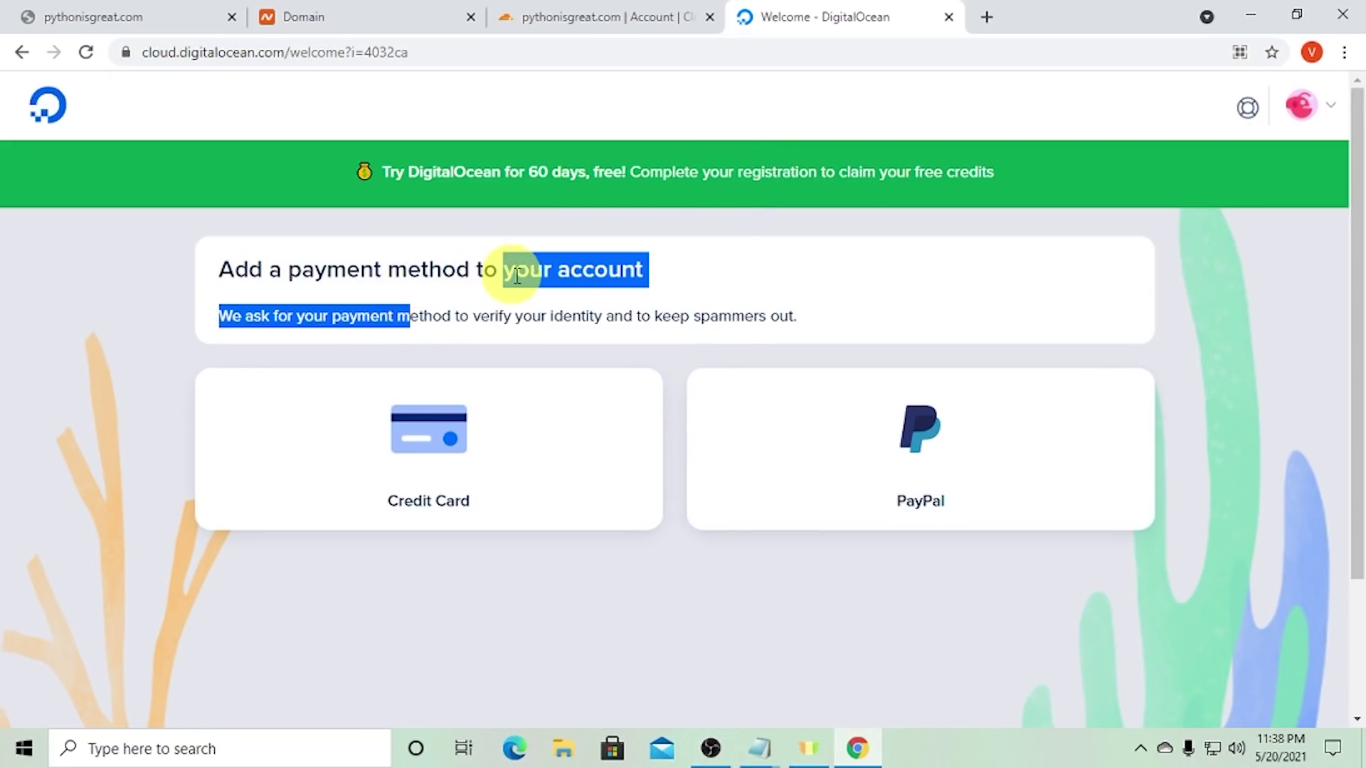
pyautogui.doubleClick(566, 276)
pyautogui.scroll(-1, 612, 356)
pyautogui.scroll(1, 545, 381)
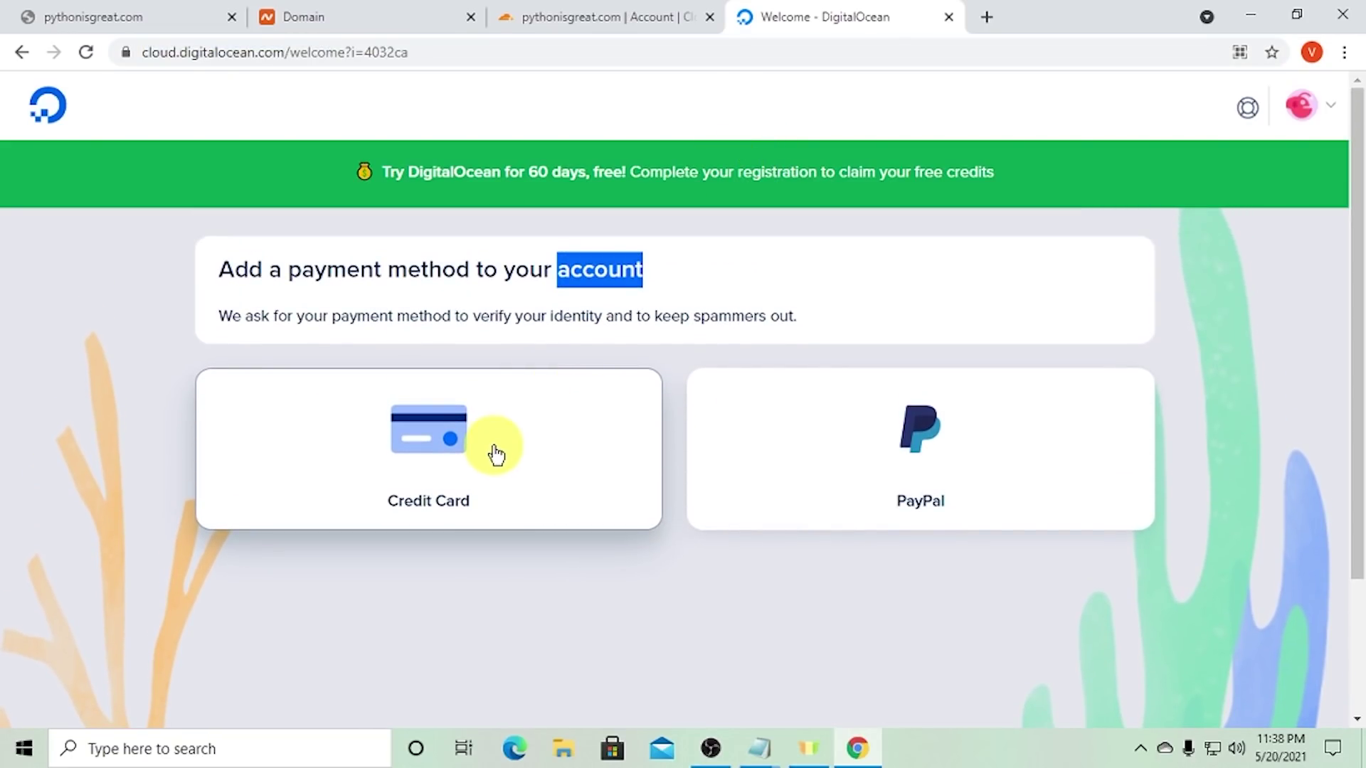
pyautogui.click(451, 468)
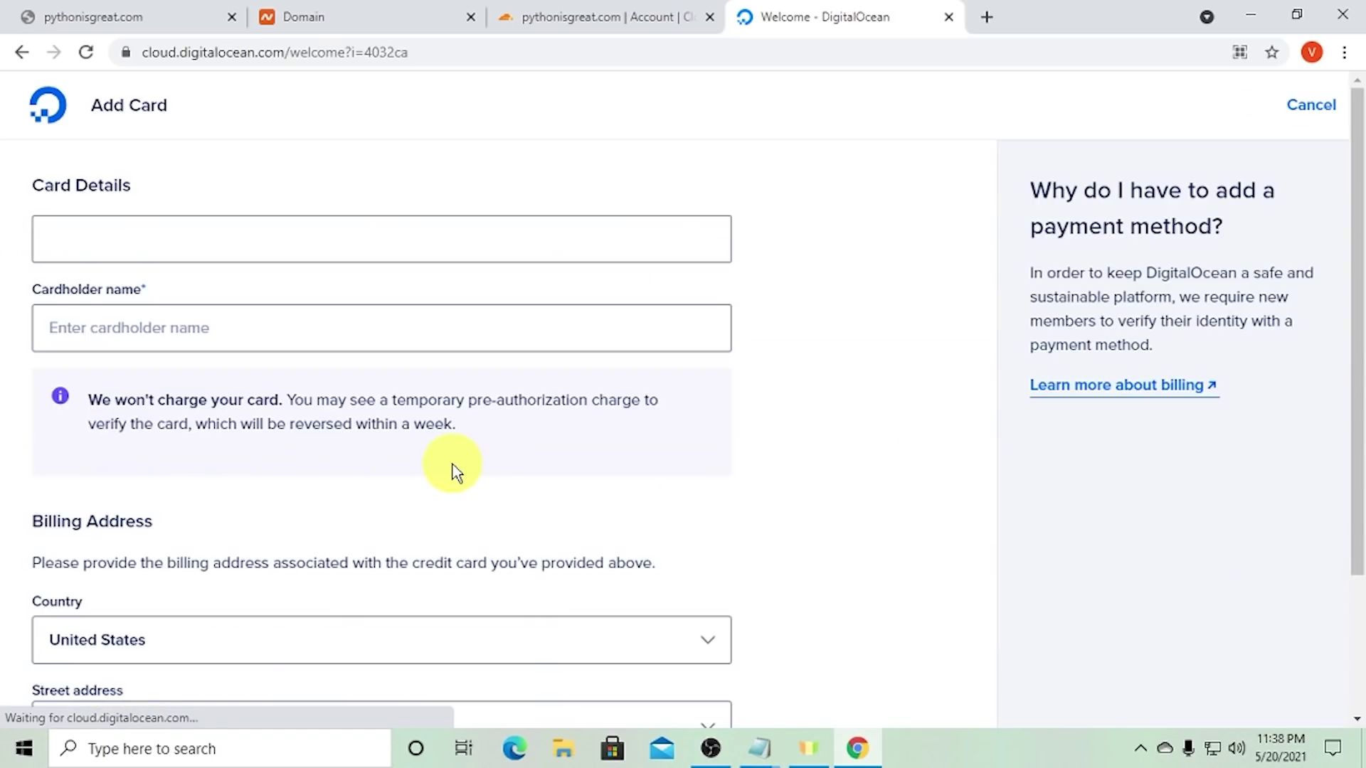
pyautogui.click(13, 63)
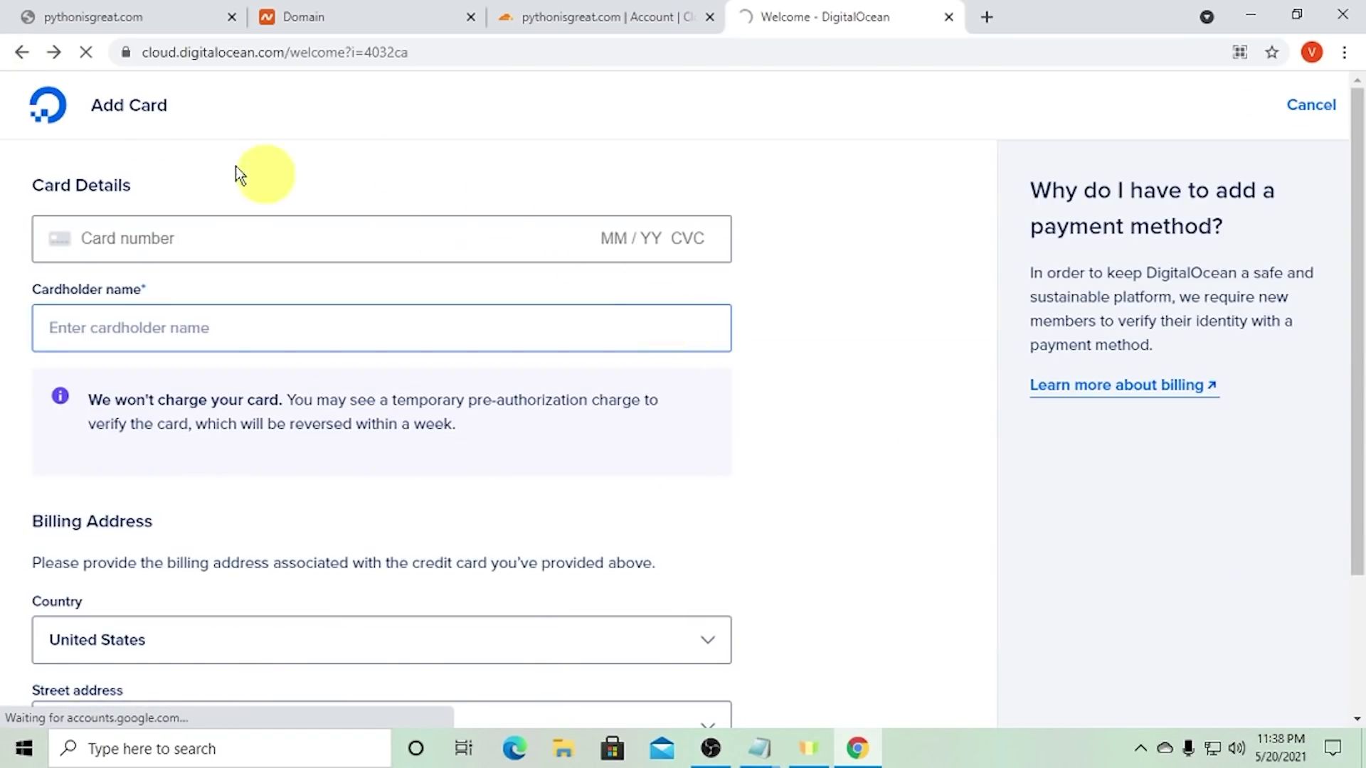
pyautogui.click(16, 54)
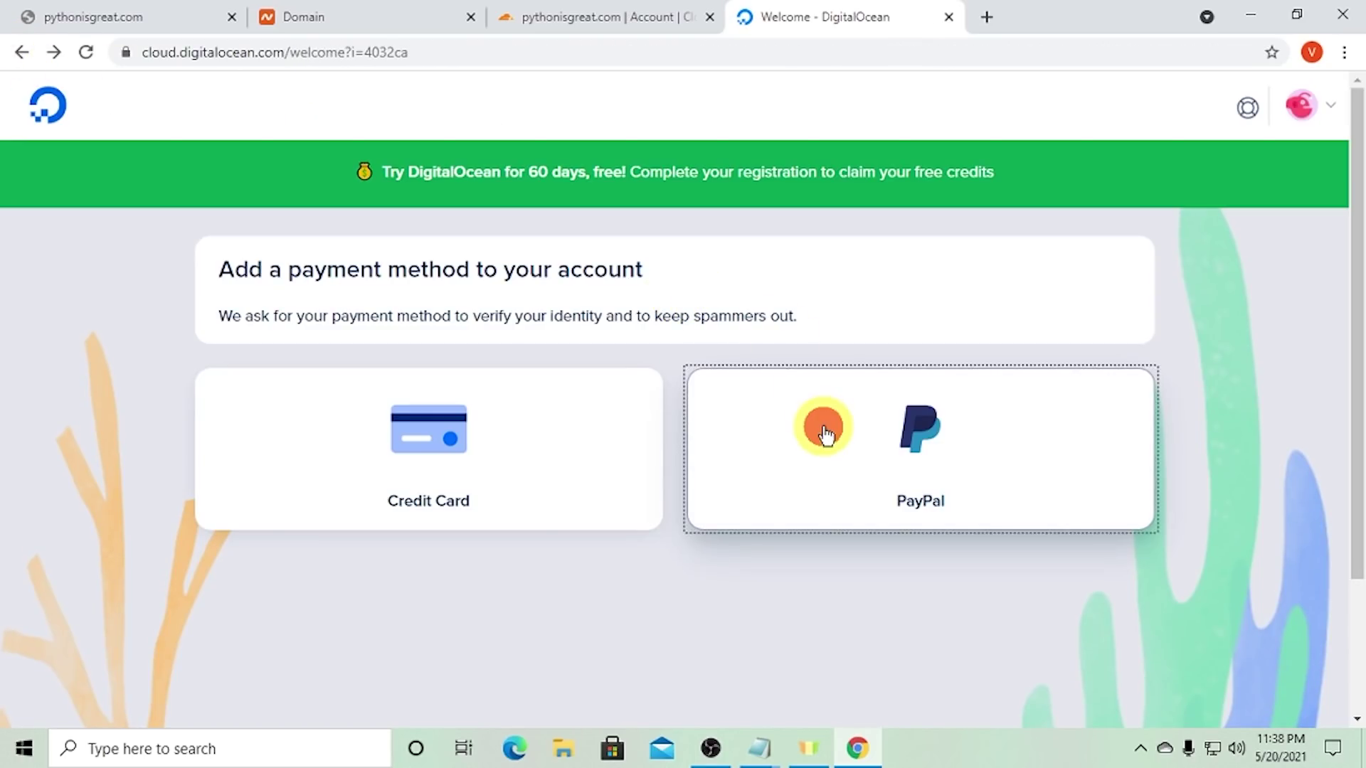
# - Choose PayPal with the US $5.00 pre-payment and continue to PayPal
pyautogui.click(823, 429)
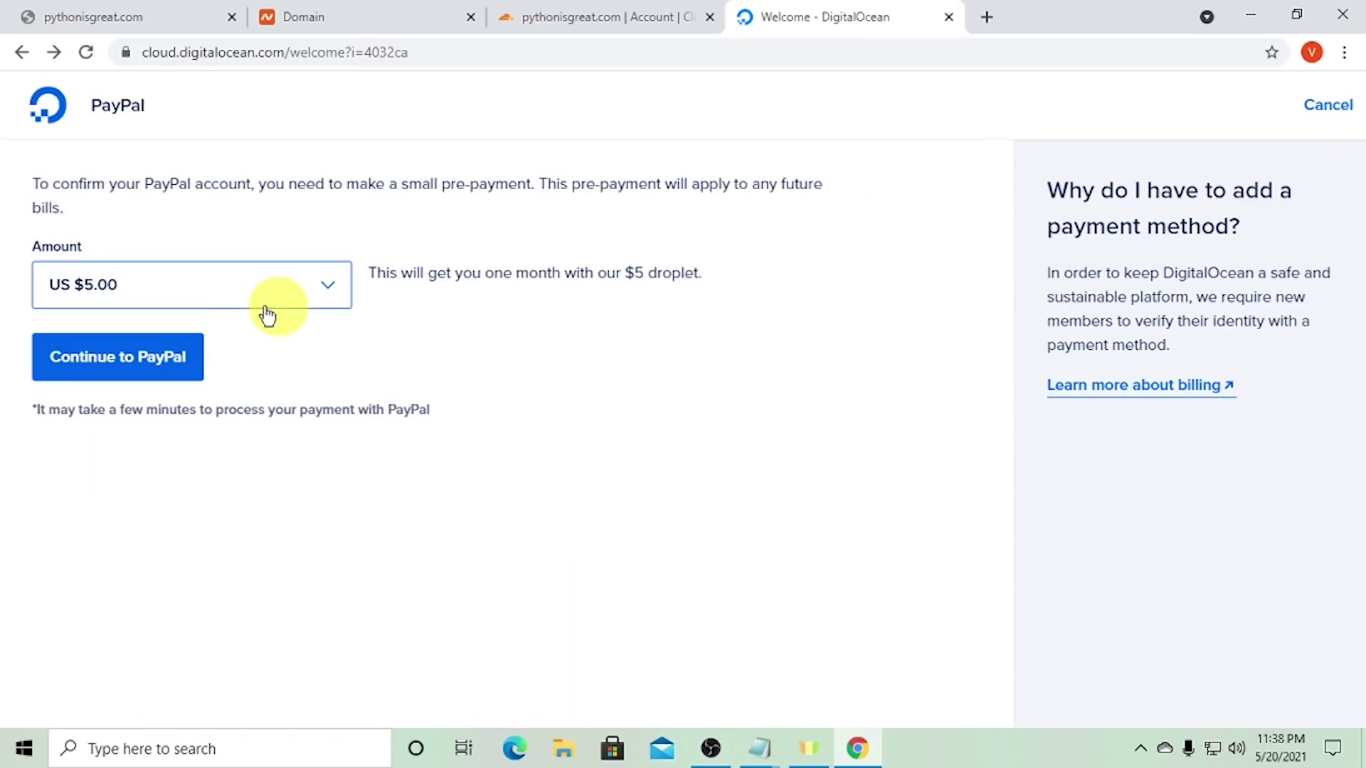
pyautogui.moveTo(429, 279); pyautogui.dragTo(688, 283)
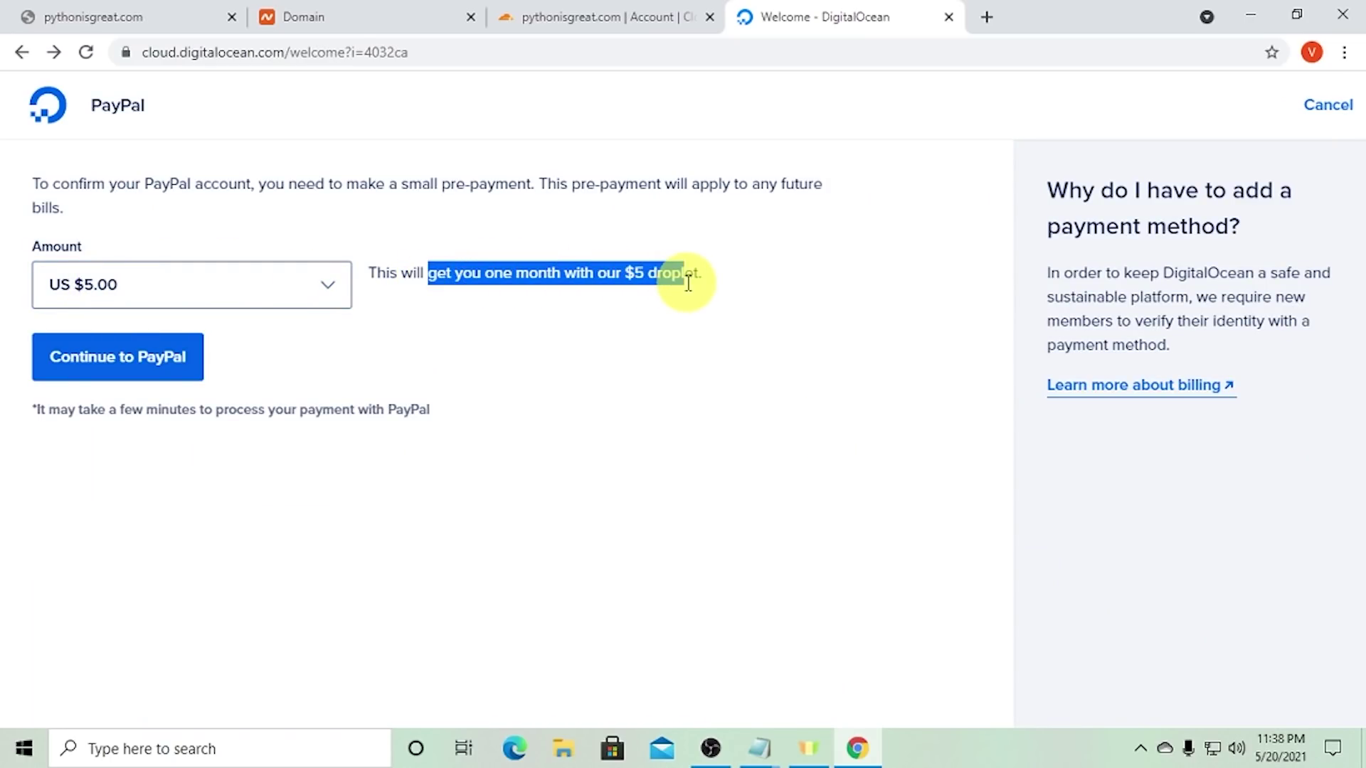
pyautogui.click(468, 264)
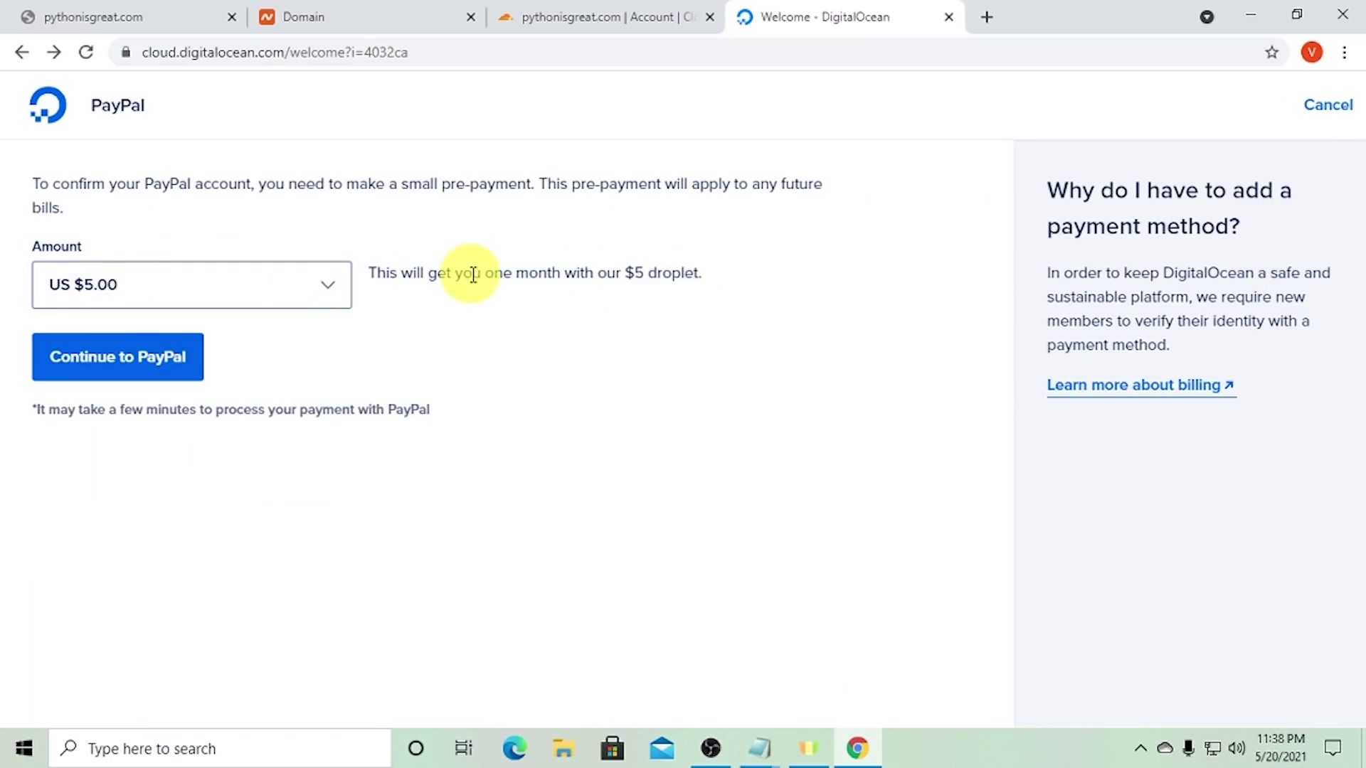
pyautogui.moveTo(473, 275); pyautogui.dragTo(540, 278)
pyautogui.moveTo(446, 281); pyautogui.dragTo(683, 271)
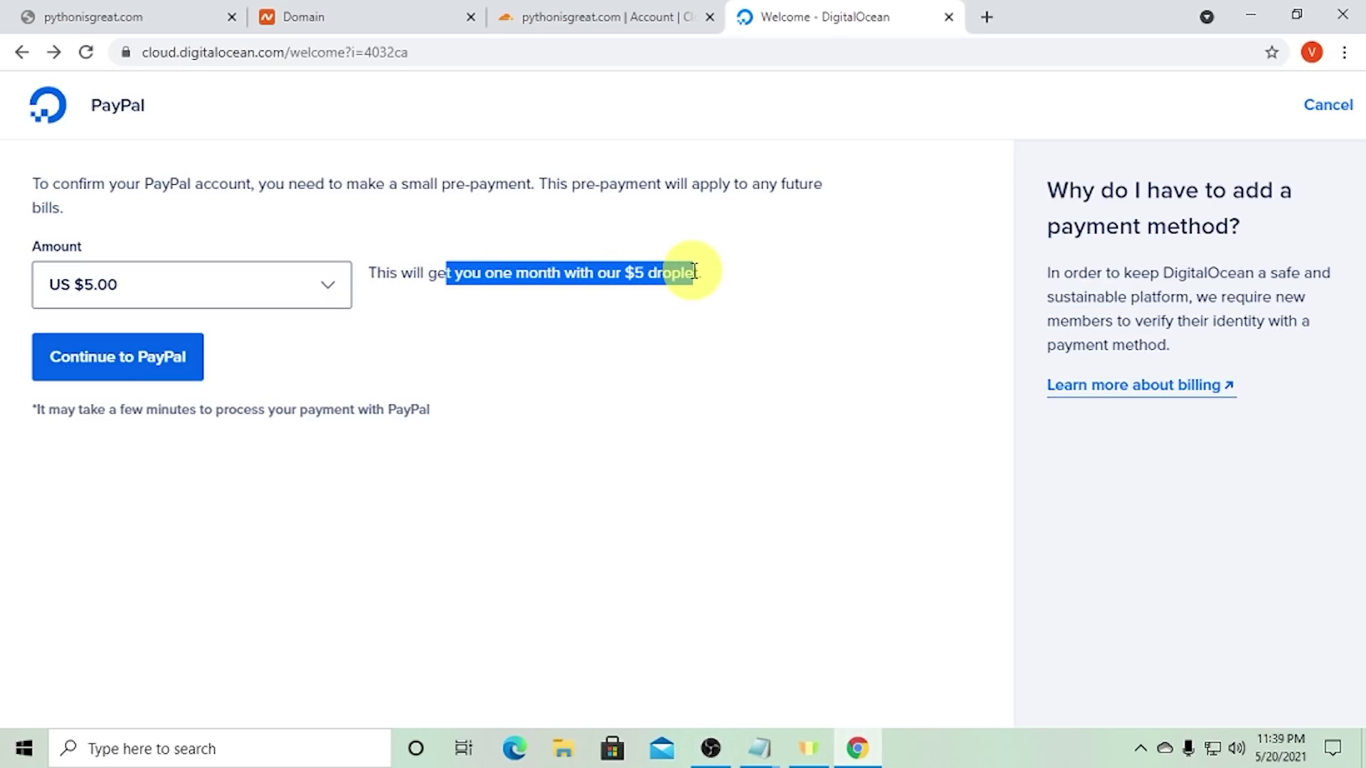
pyautogui.click(710, 278)
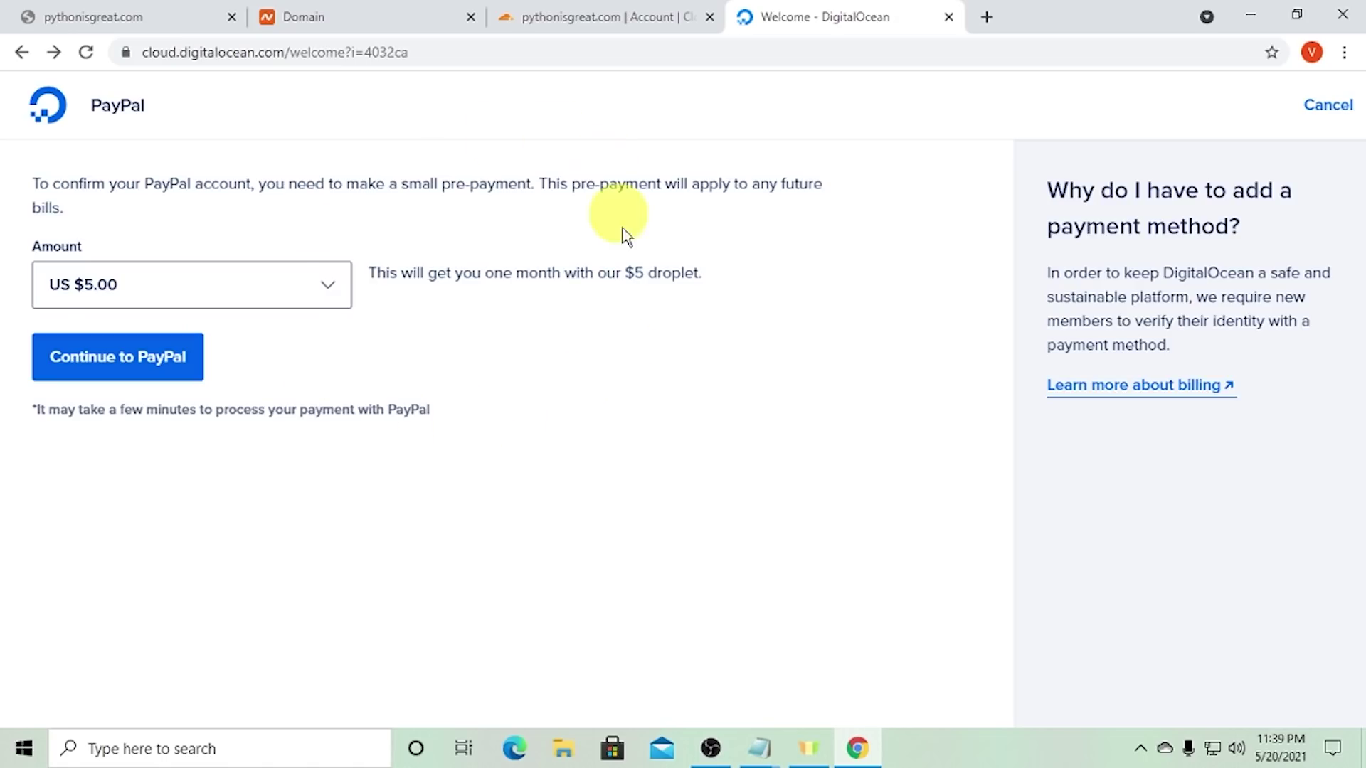
pyautogui.click(155, 367)
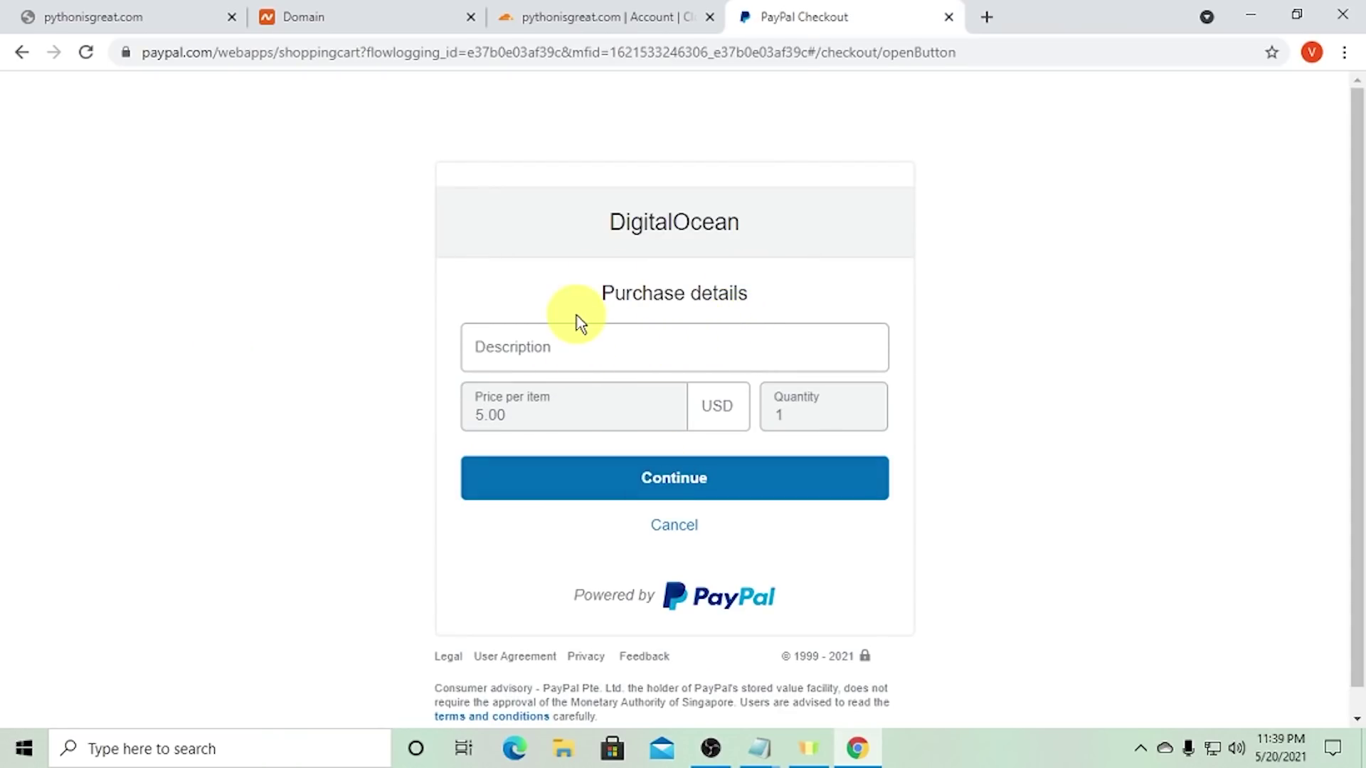
# - Enter the purchase description, pay 5.00 USD to DigitalOcean, and return to the project
pyautogui.click(582, 354)
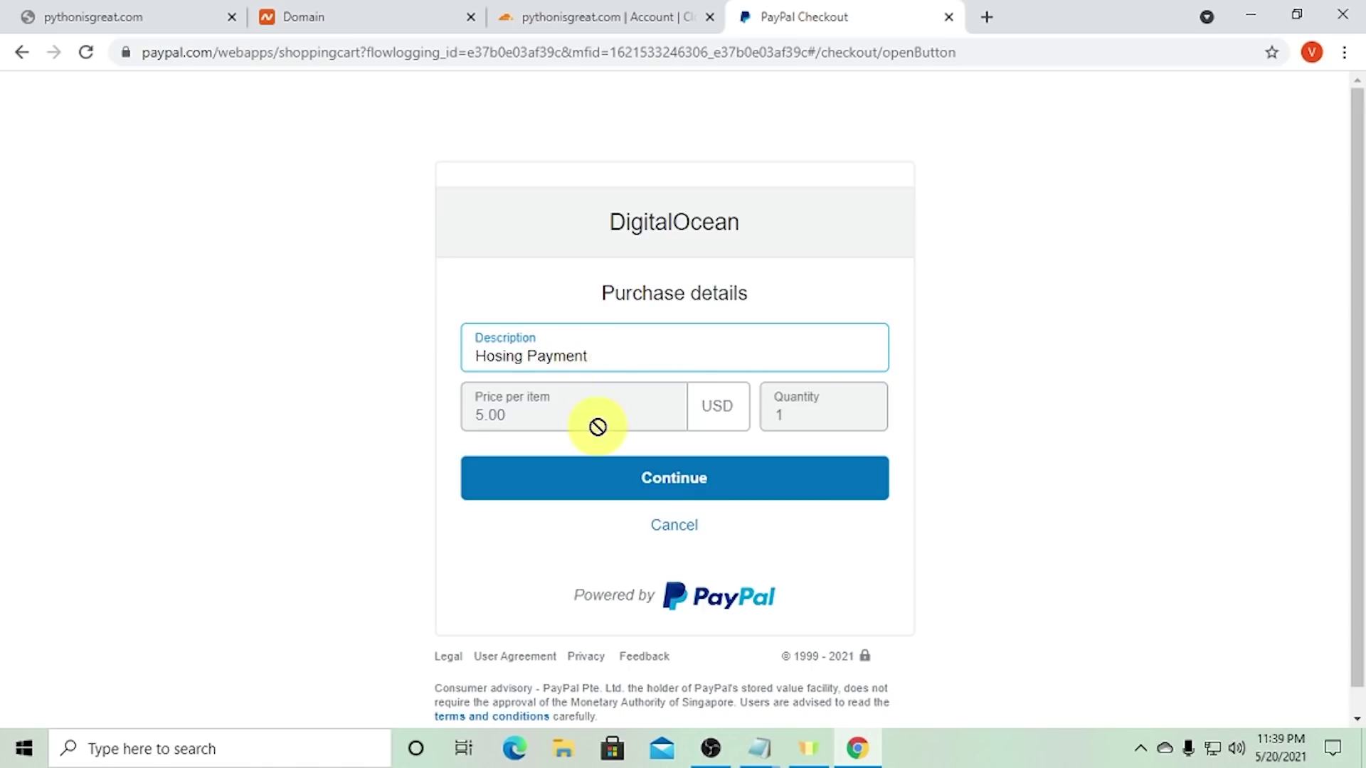
pyautogui.click(632, 464)
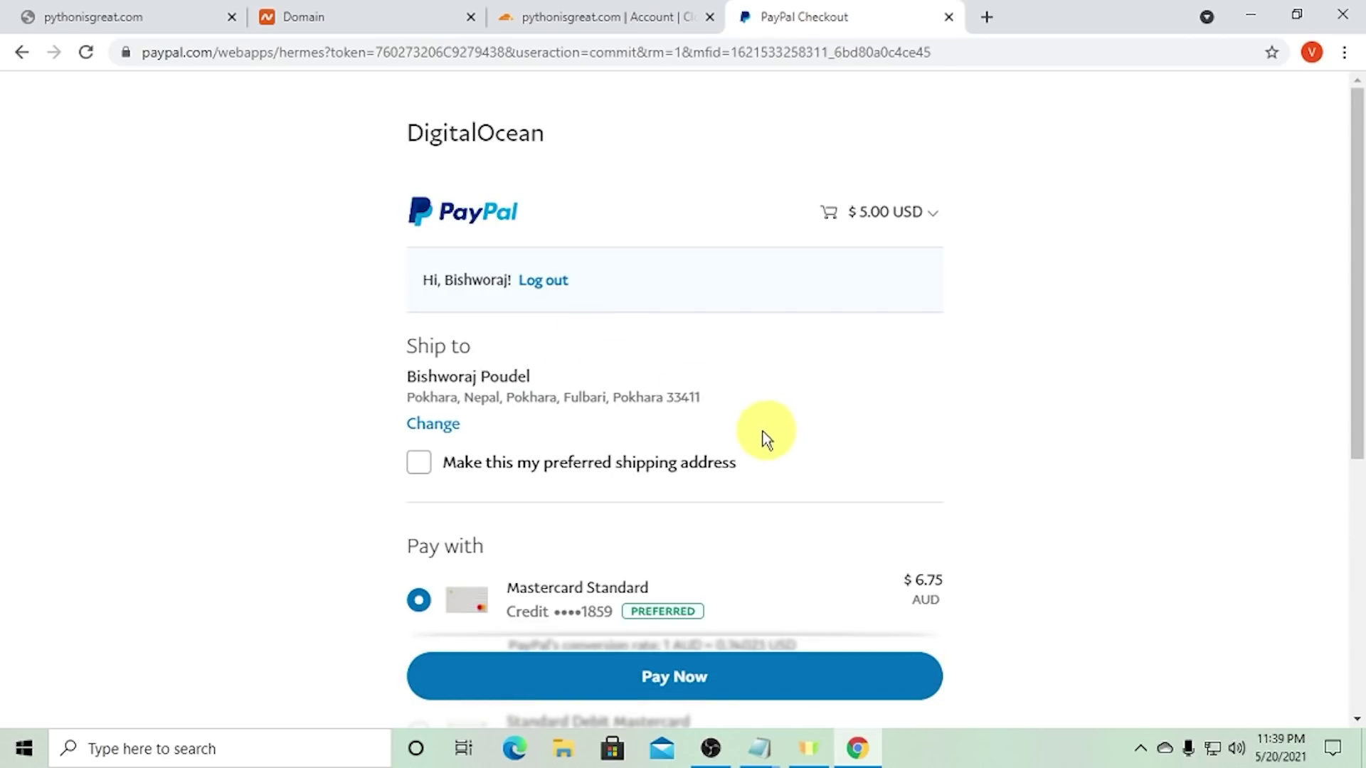
pyautogui.scroll(-3, 765, 436)
pyautogui.click(760, 704)
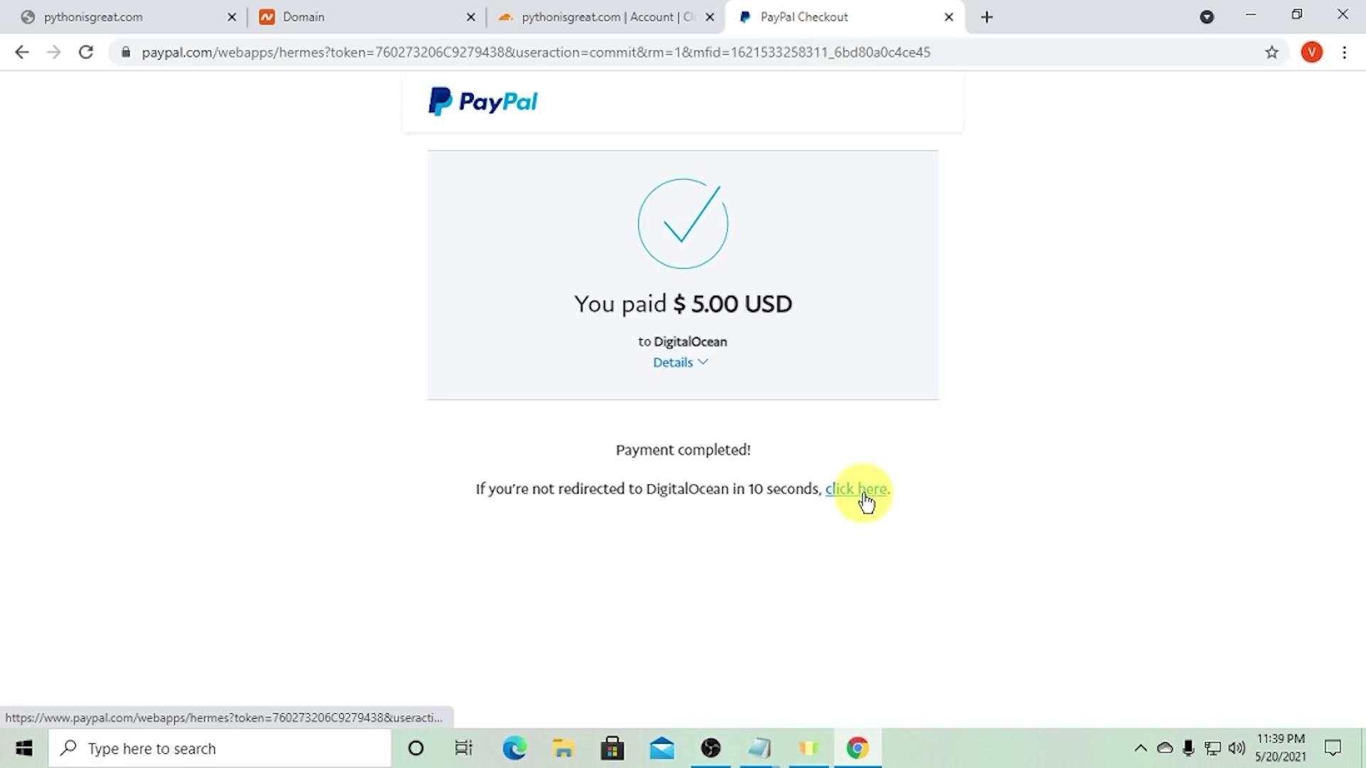
pyautogui.moveTo(864, 501); pyautogui.dragTo(894, 555)
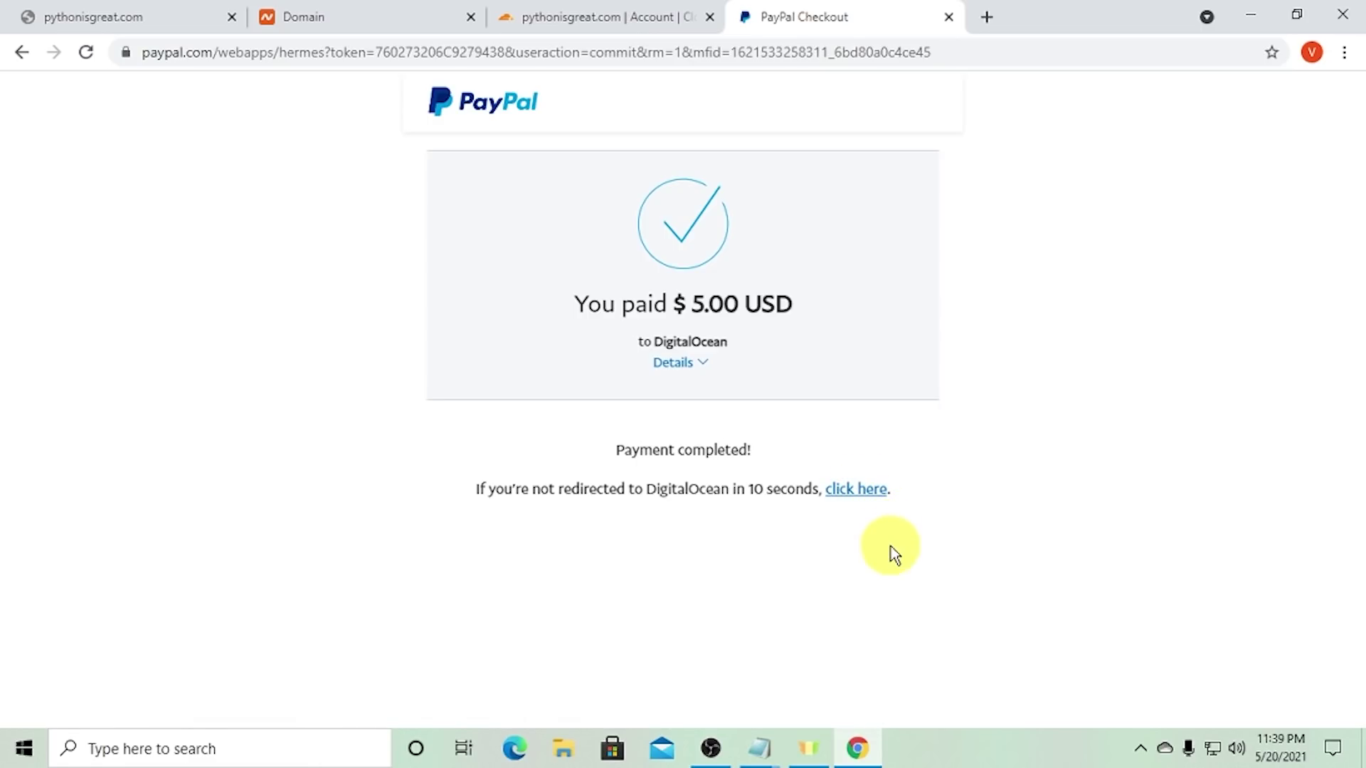
pyautogui.click(865, 501)
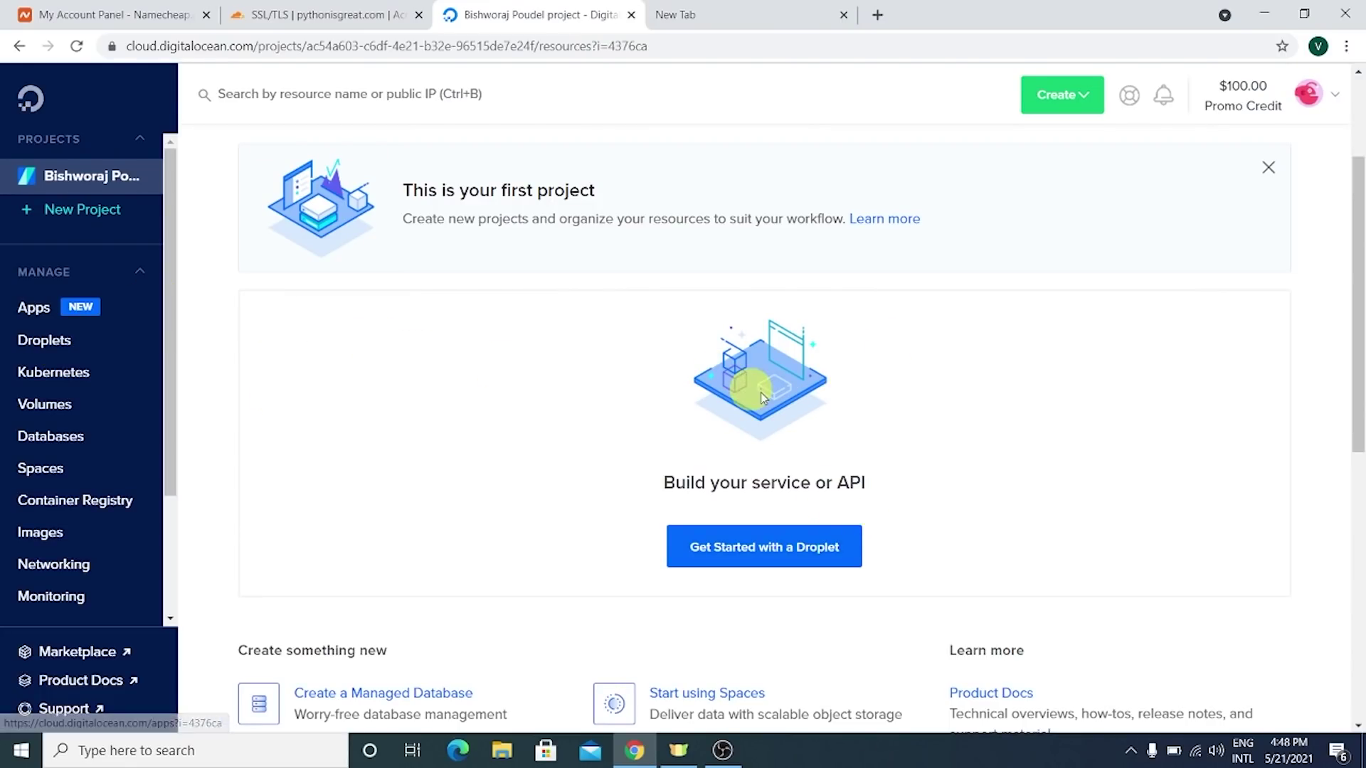
# - Check the Promo Credit details showing $100.00 of 60-day credit
pyautogui.scroll(-1, 678, 402)
pyautogui.scroll(3, 125, 242)
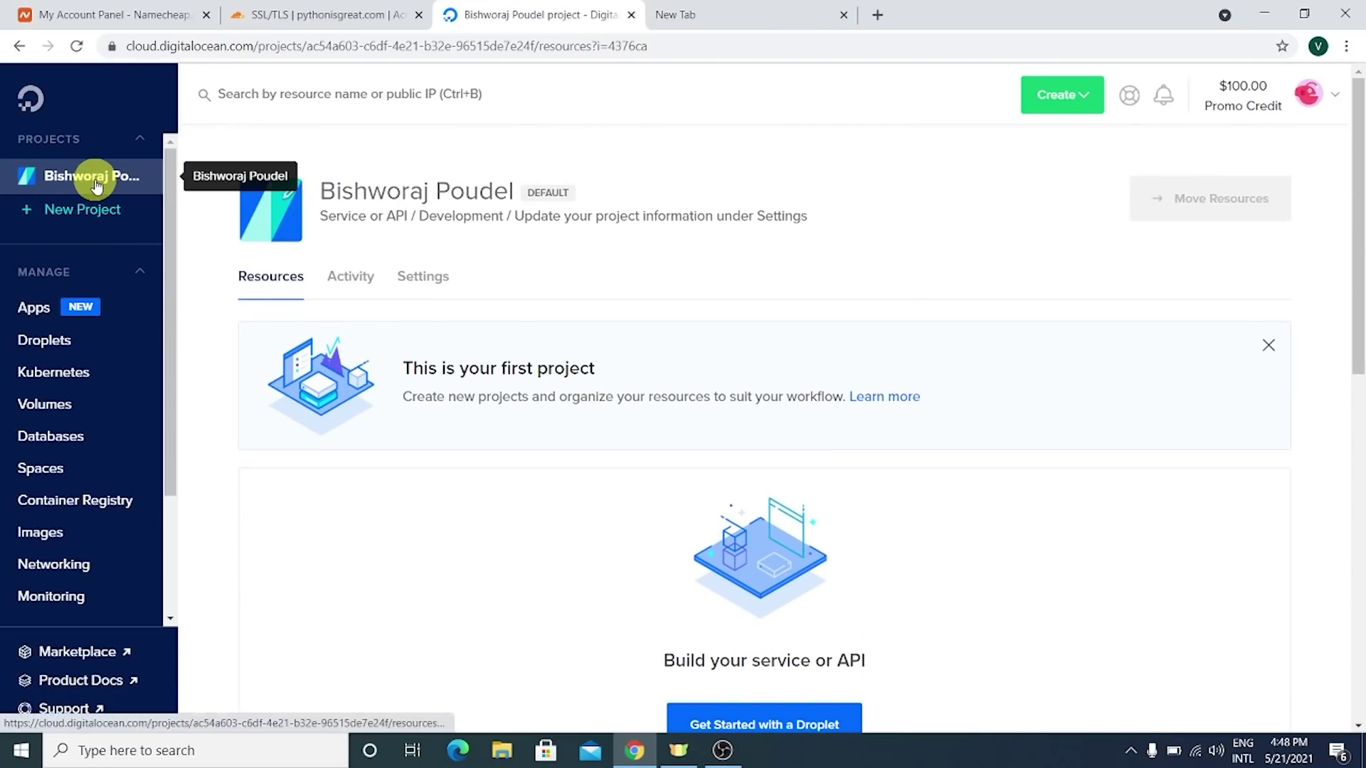
pyautogui.moveTo(1239, 106)
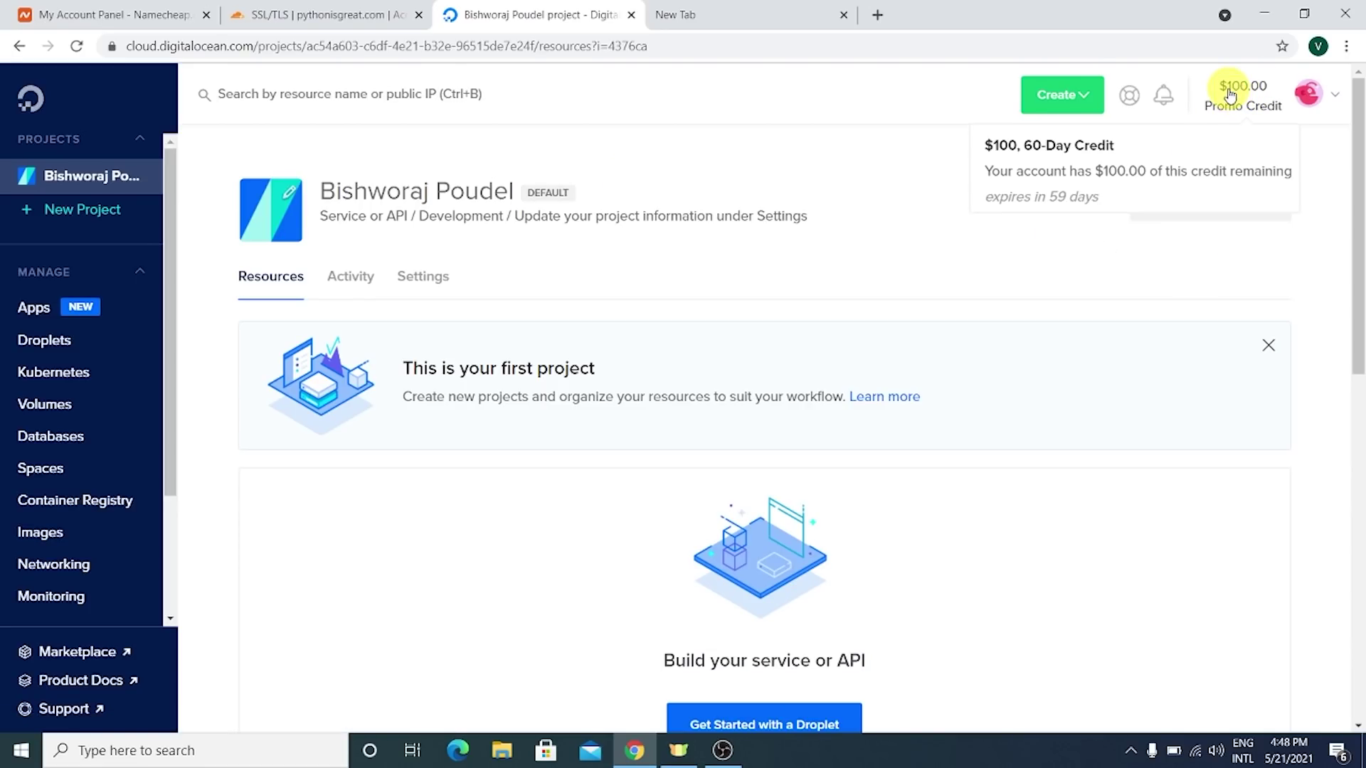
pyautogui.moveTo(1228, 91); pyautogui.dragTo(1211, 168)
pyautogui.click(1225, 130)
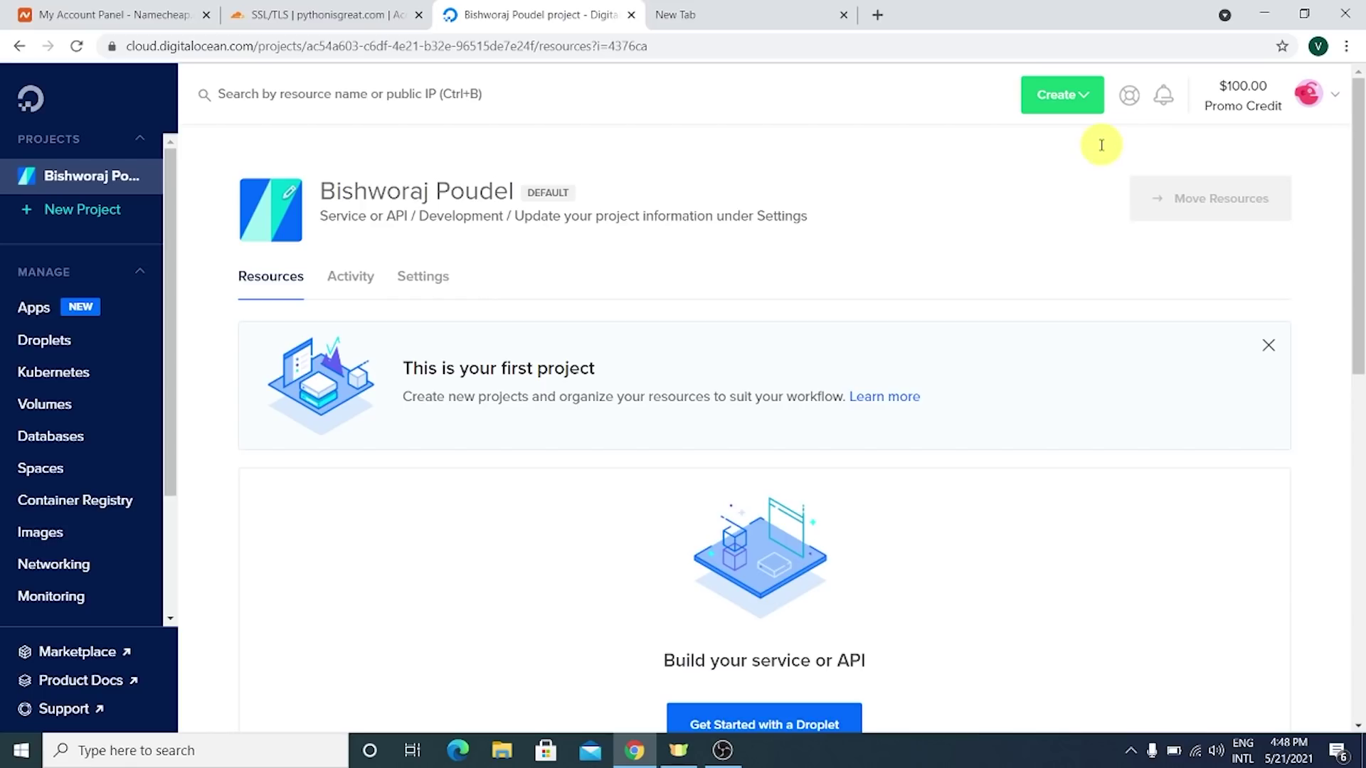
pyautogui.click(1281, 105)
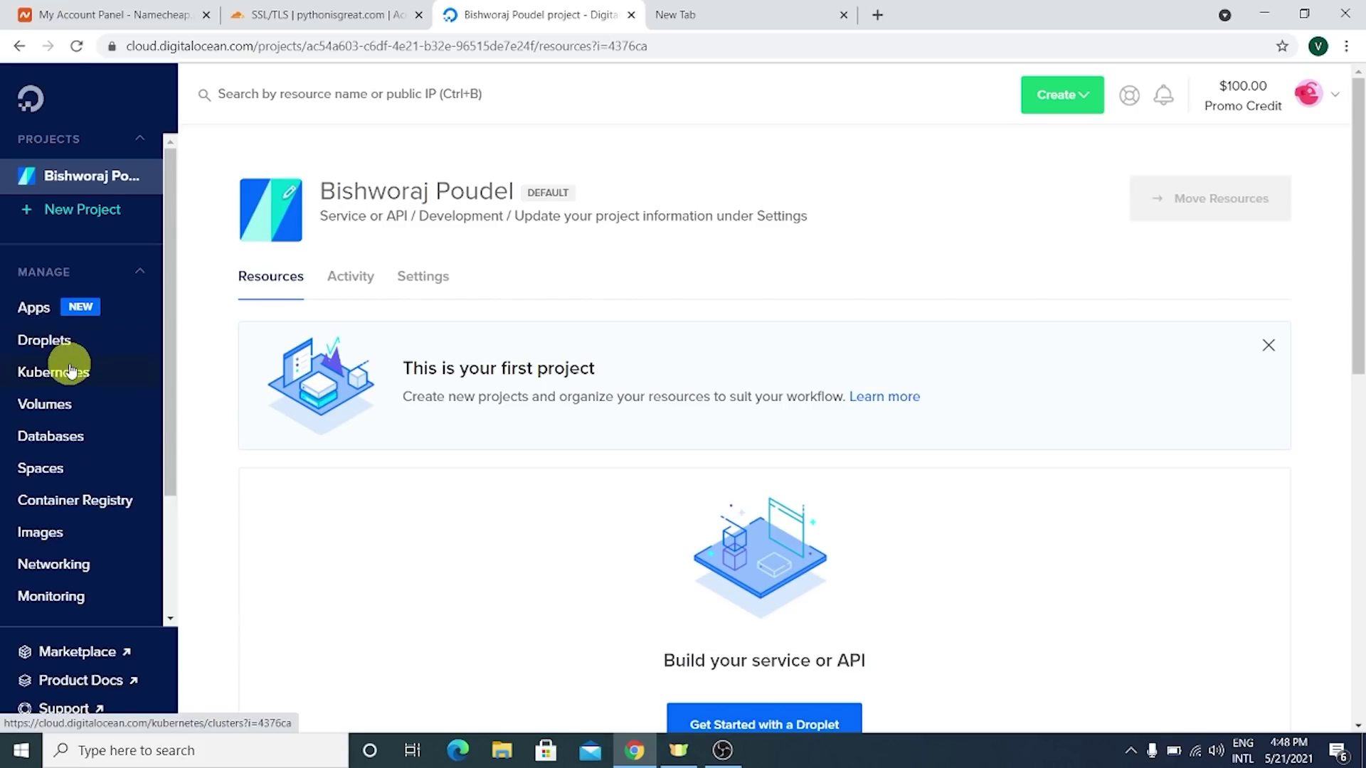
# - Open the Marketplace in a new tab and return to the project dashboard
pyautogui.scroll(-5, 69, 370)
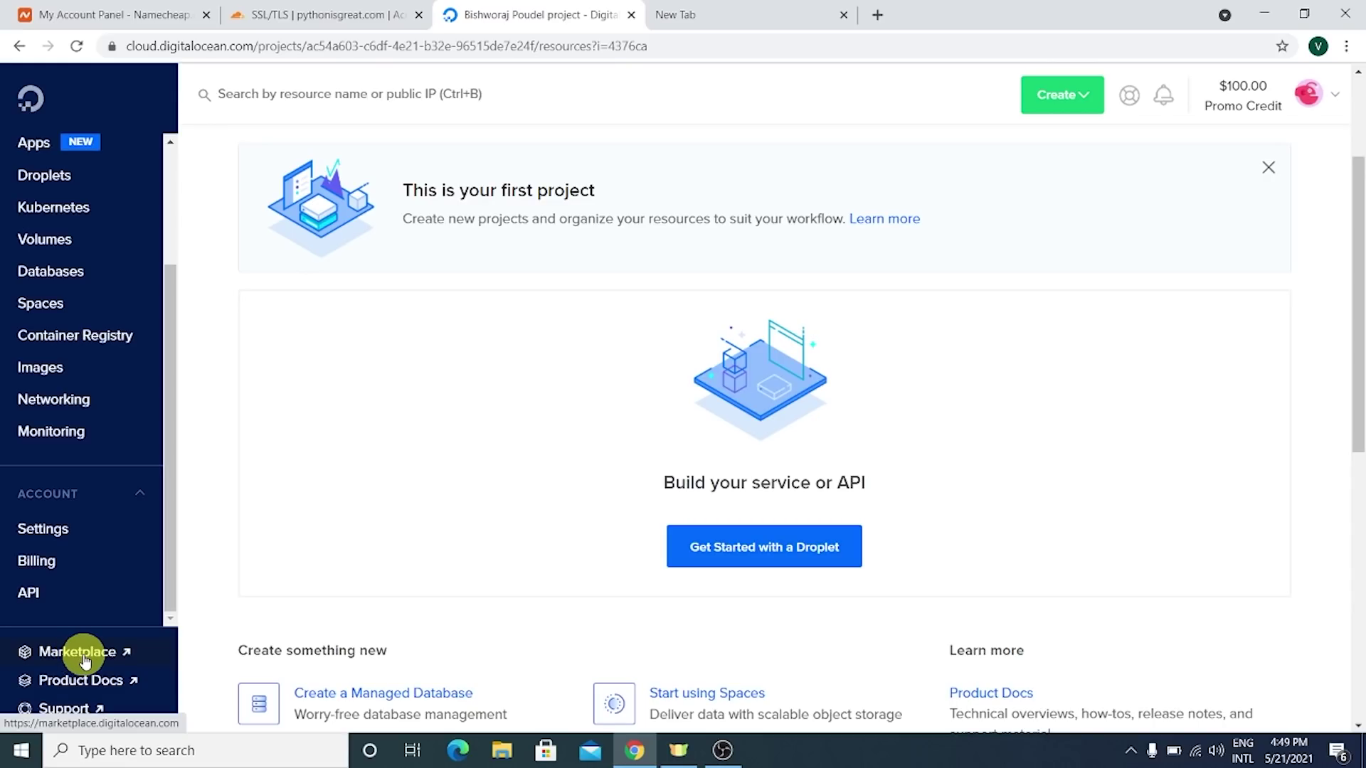
pyautogui.click(84, 658)
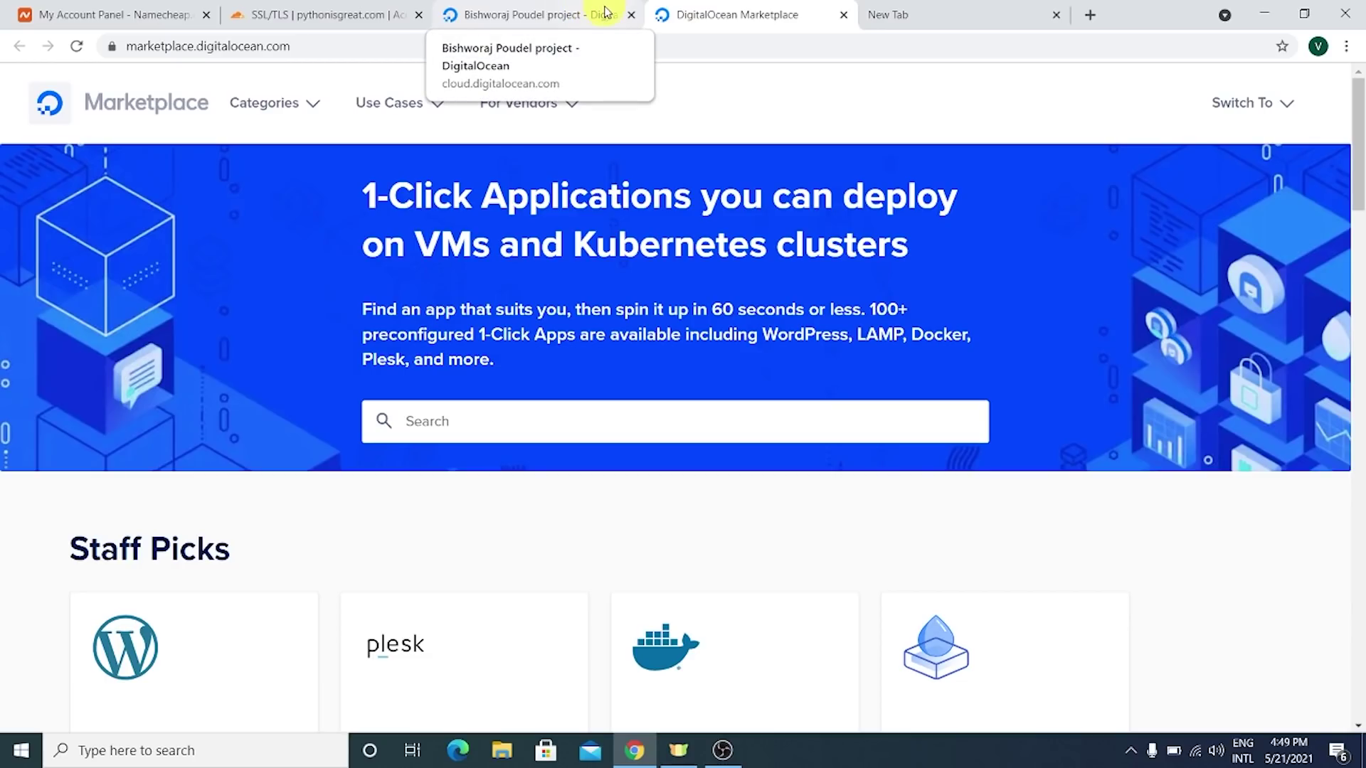
pyautogui.click(571, 6)
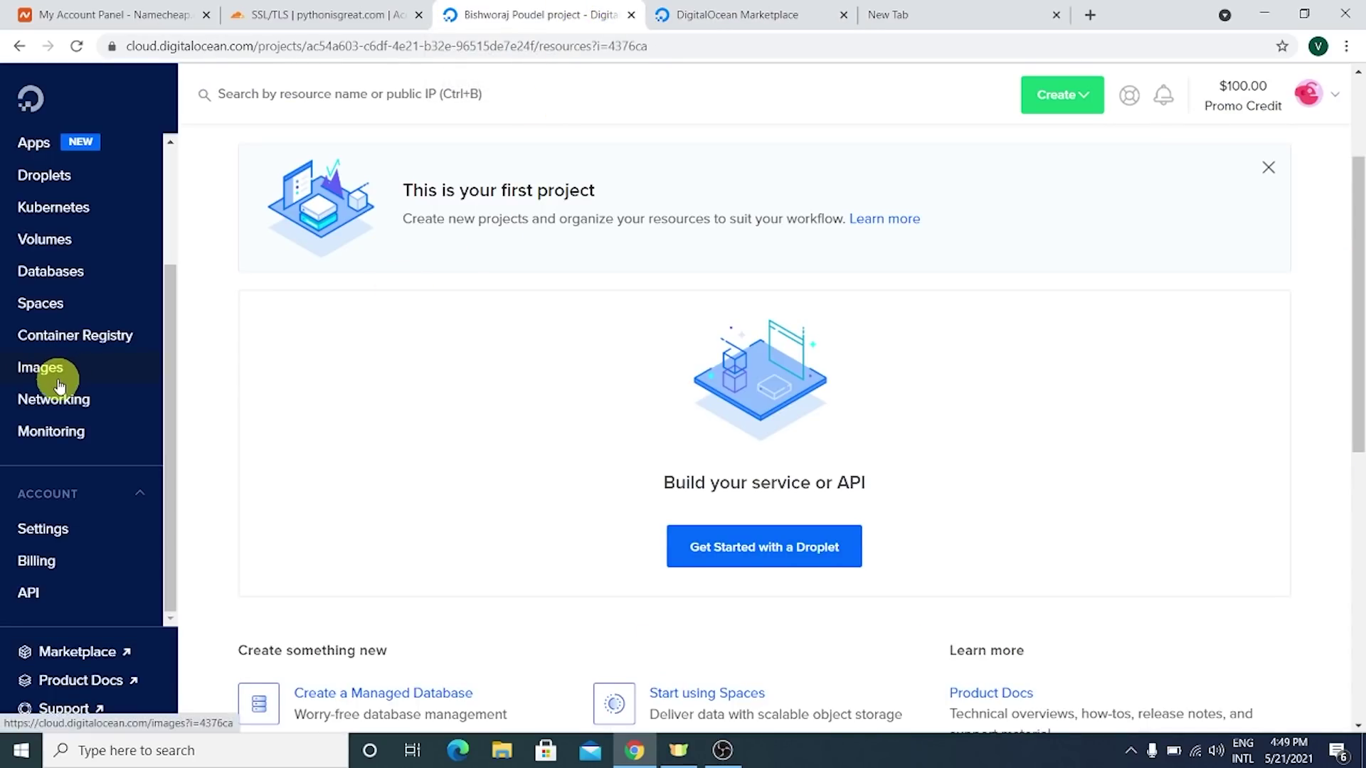
pyautogui.scroll(-3, 106, 451)
pyautogui.scroll(5, 535, 429)
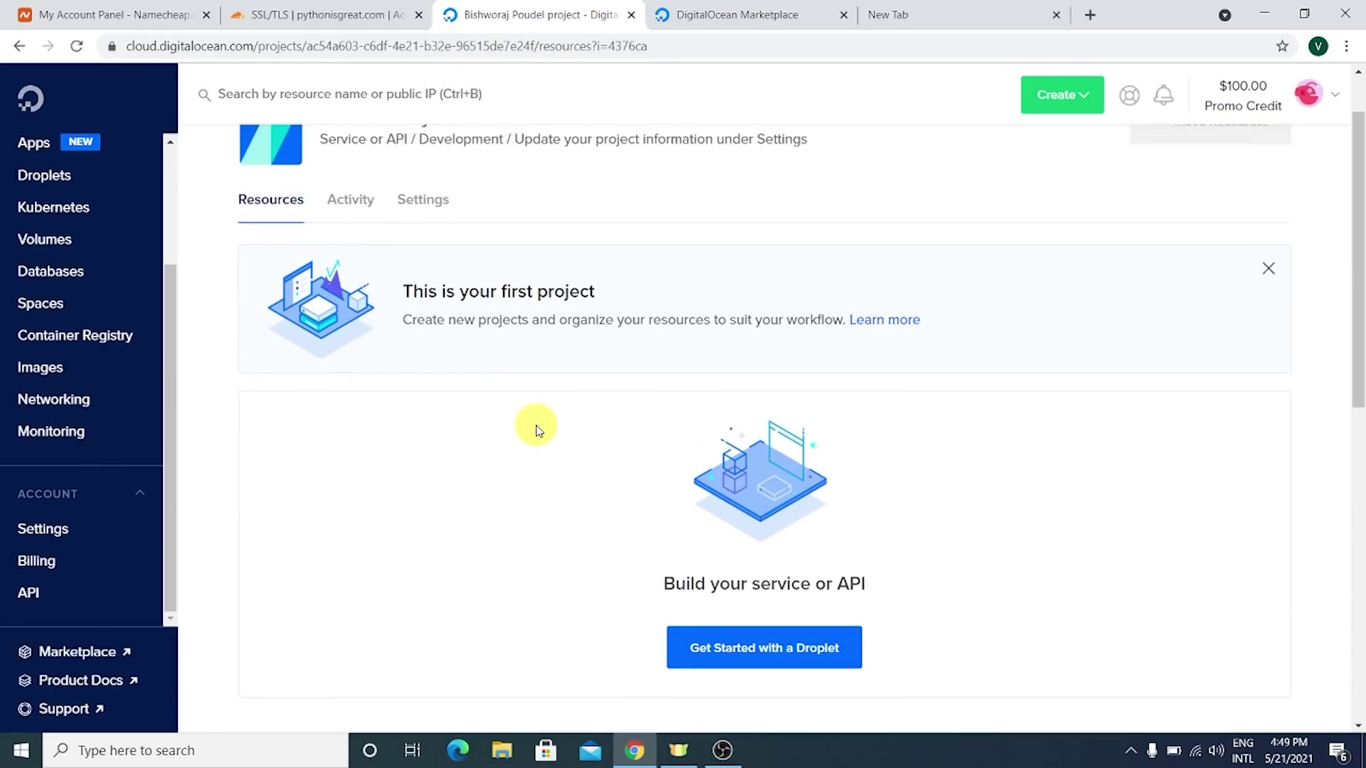
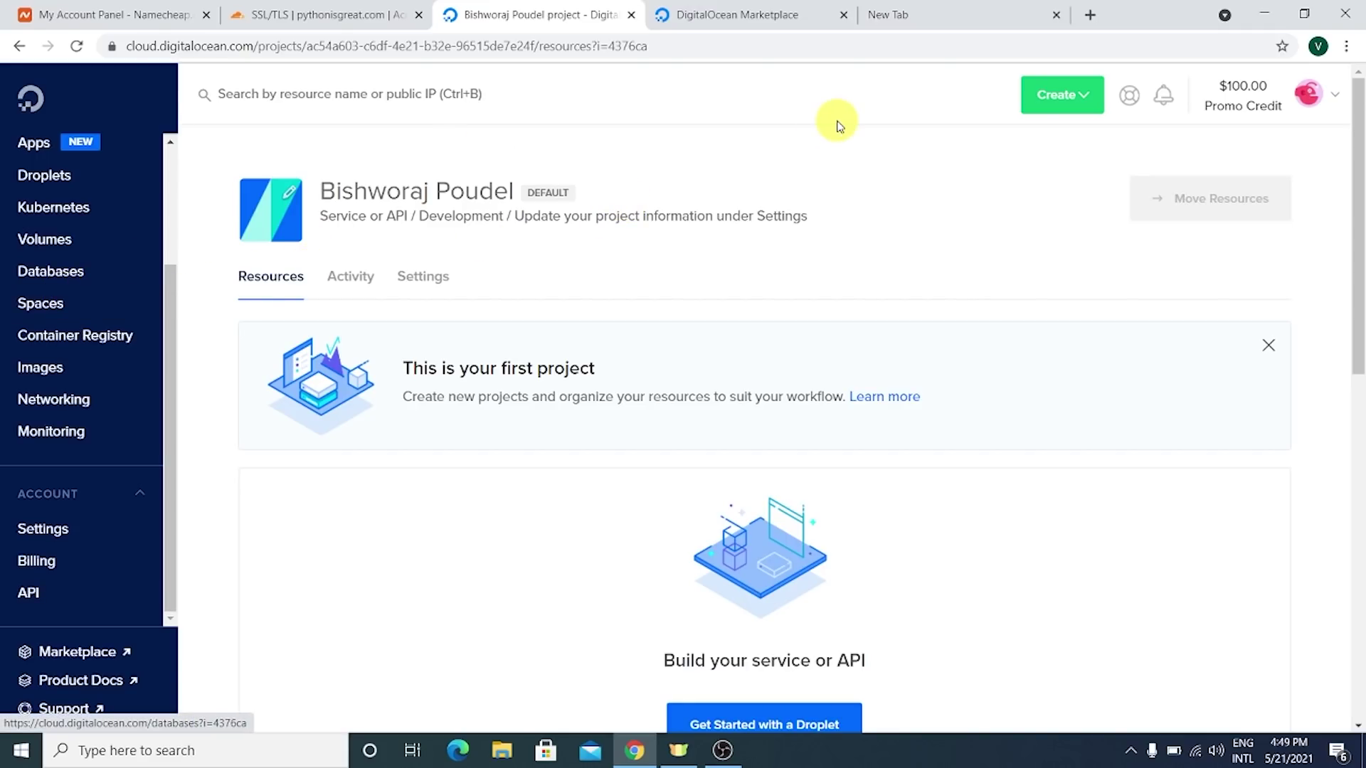
# - Go to the Marketplace tab and start a droplet from the WordPress card under Staff Picks
pyautogui.click(762, 14)
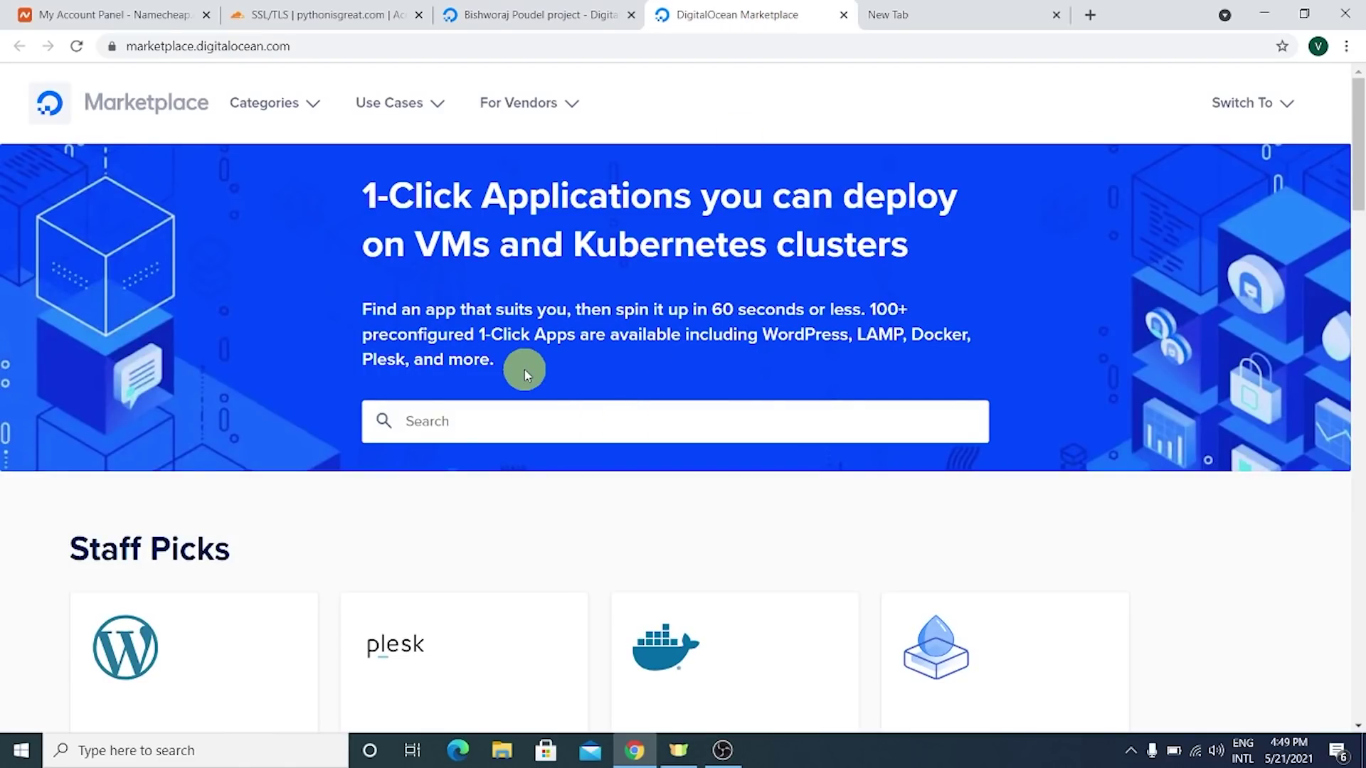
pyautogui.scroll(-2, 536, 363)
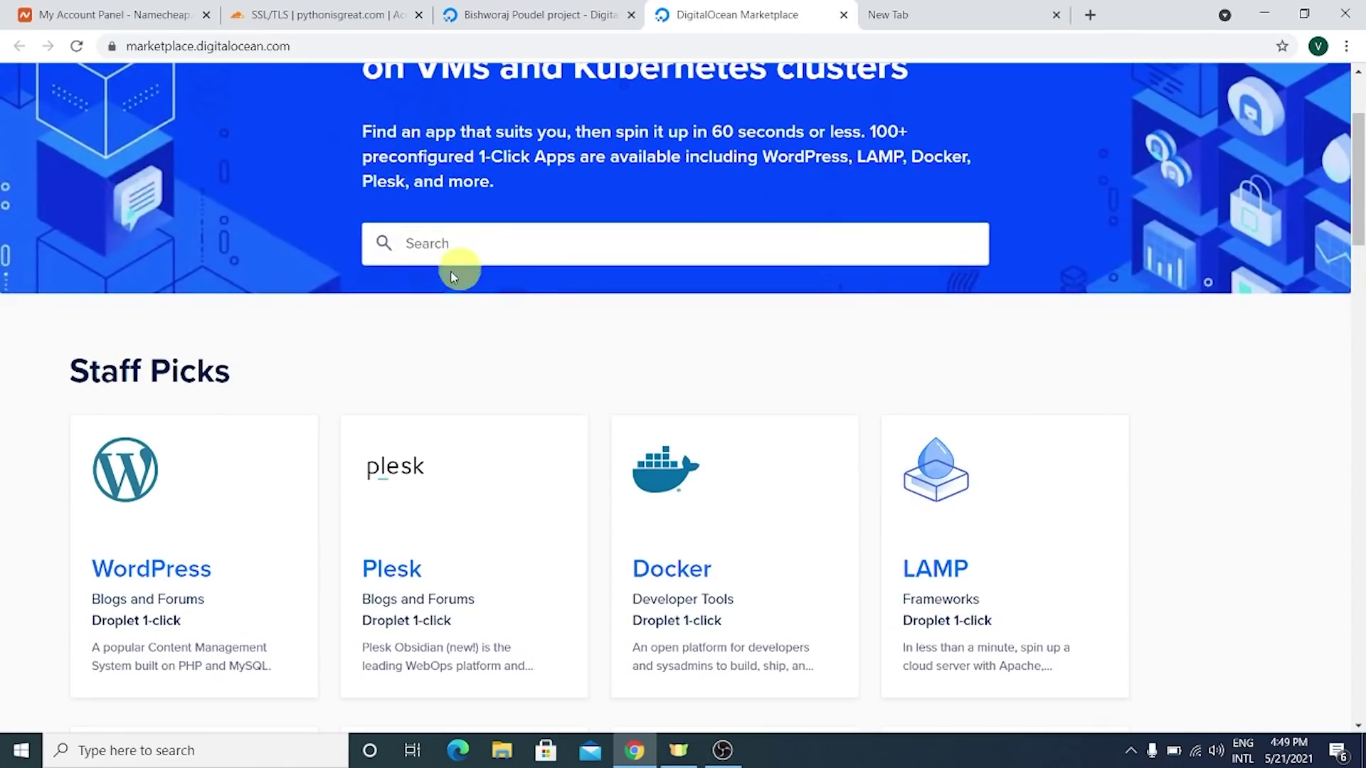
pyautogui.scroll(-2, 198, 432)
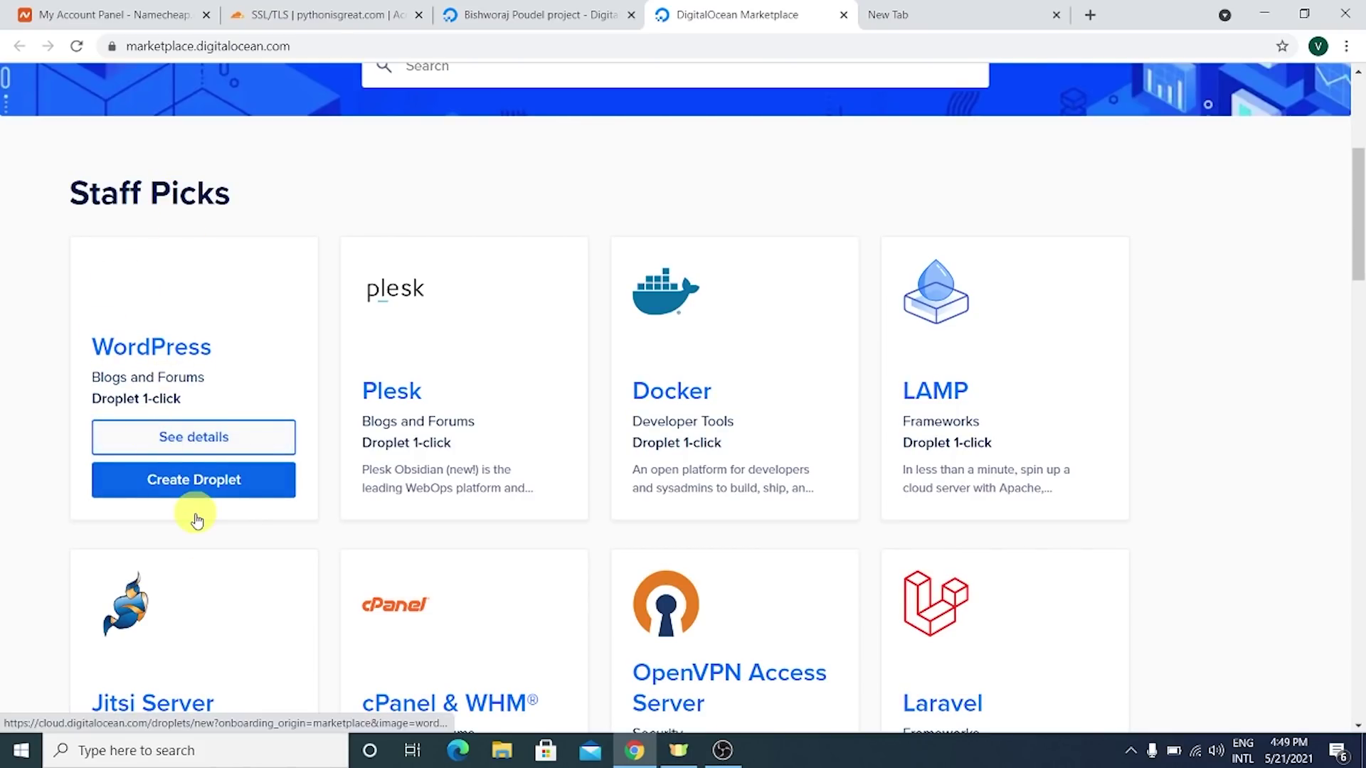
pyautogui.click(177, 482)
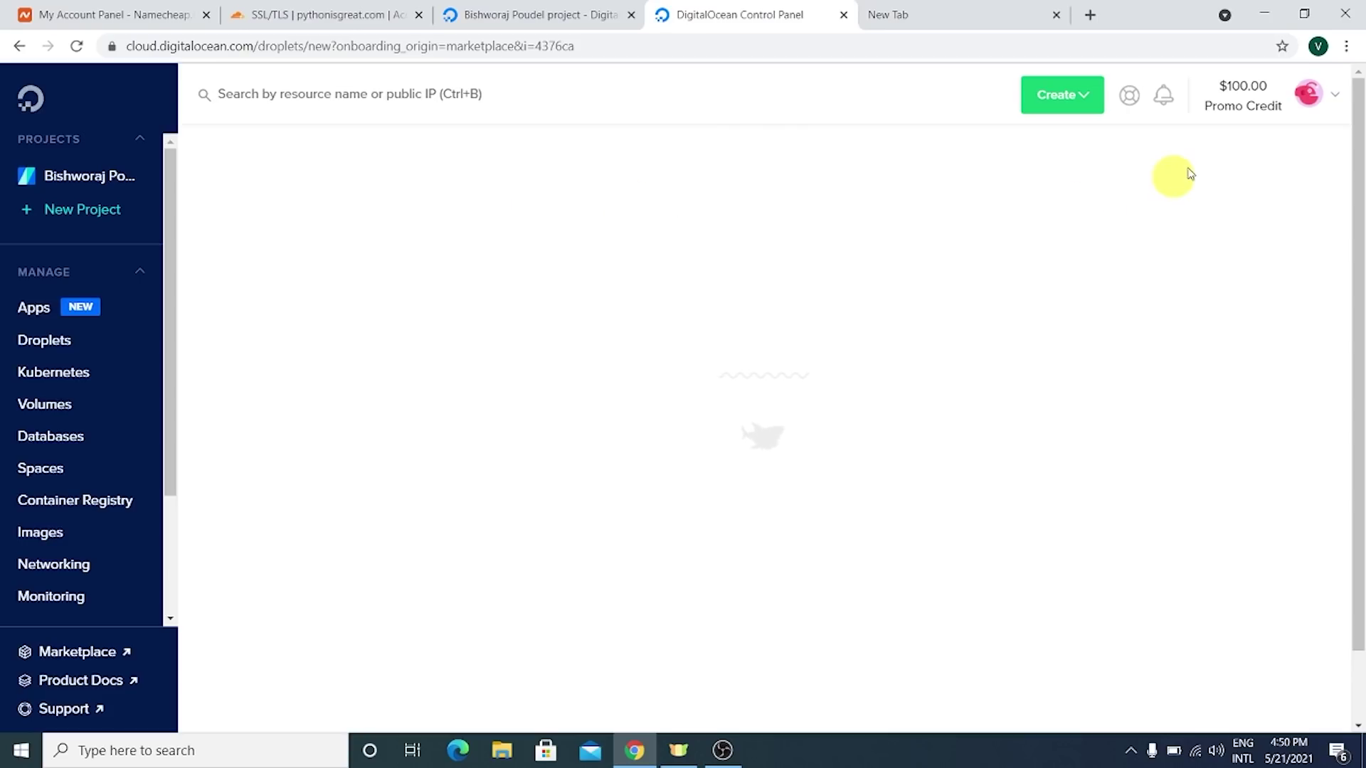
# - Confirm the WordPress 5.5.1 on Ubuntu 20.04 image is chosen and scroll down to Choose a plan
pyautogui.moveTo(1246, 102)
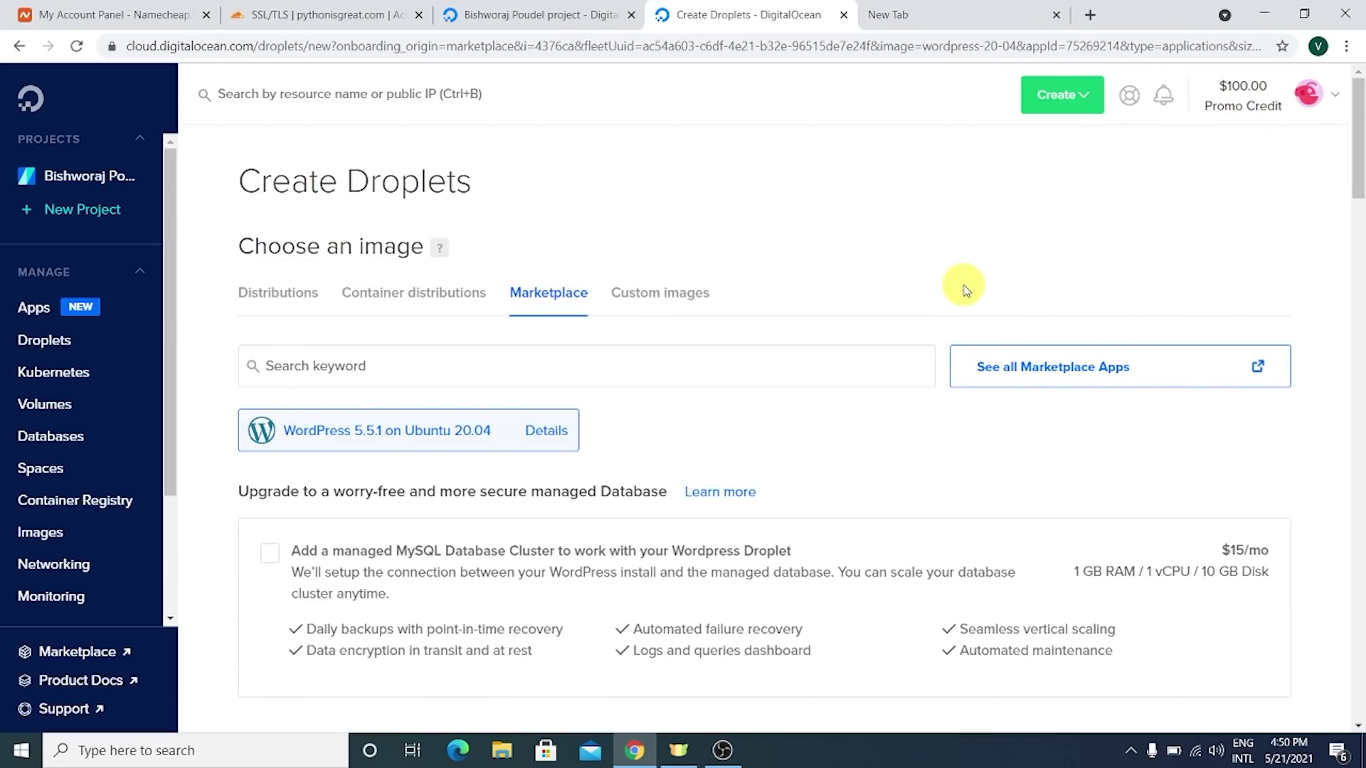
pyautogui.scroll(-1, 639, 402)
pyautogui.scroll(1, 522, 360)
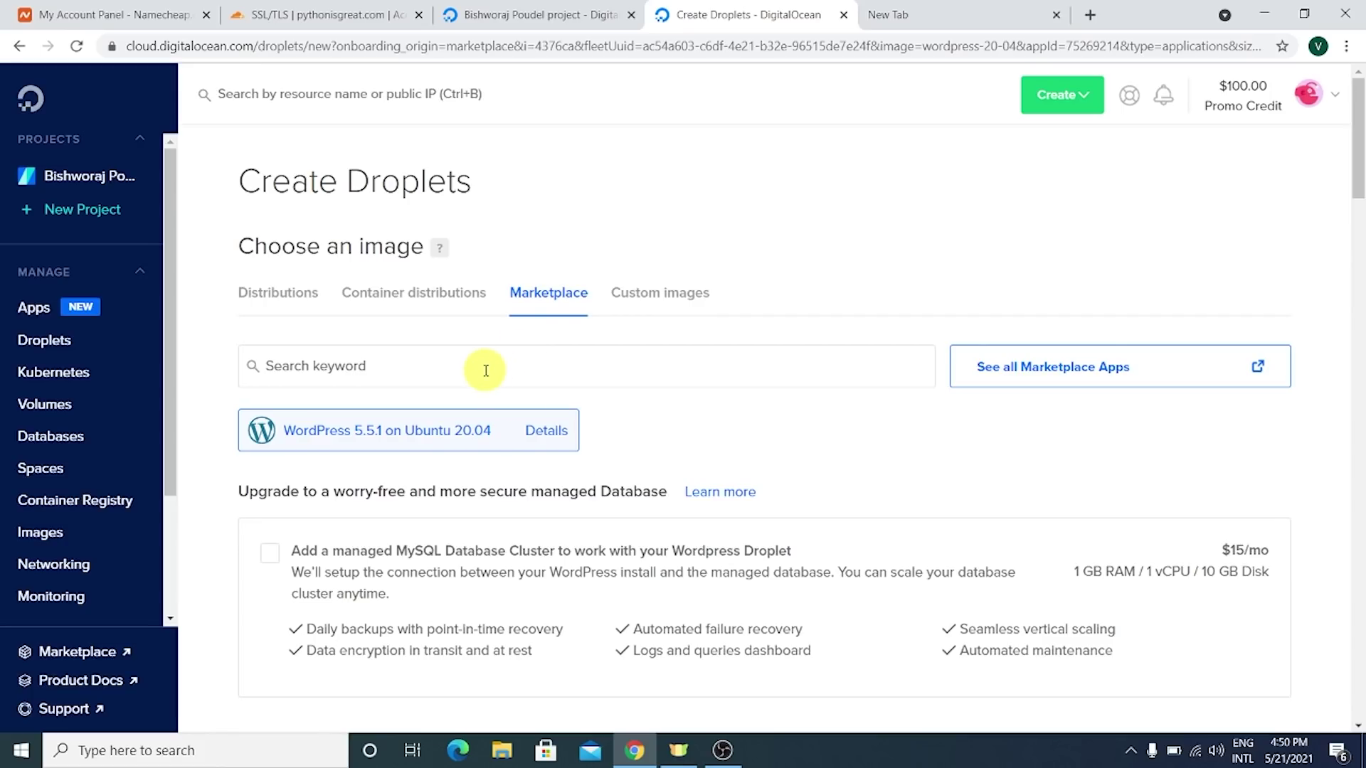
pyautogui.scroll(-2, 399, 356)
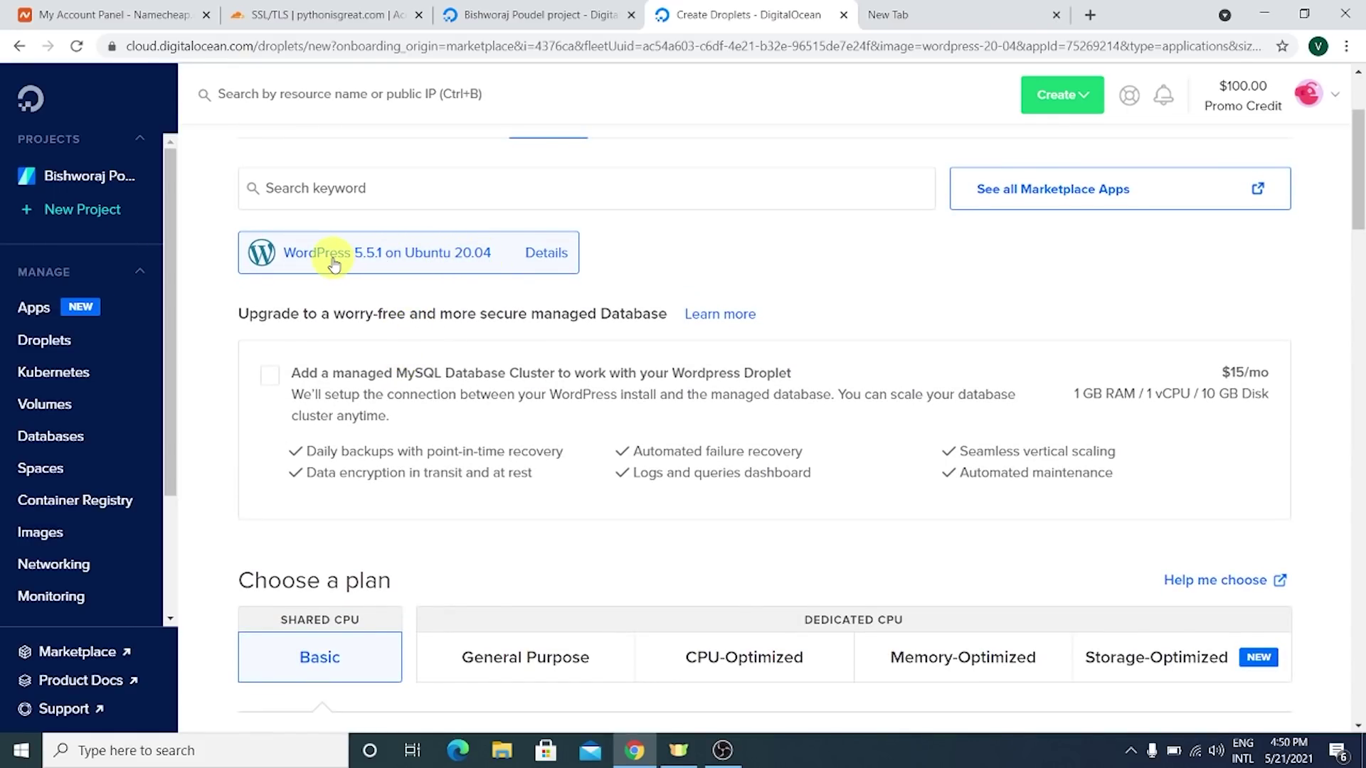
pyautogui.scroll(-3, 359, 269)
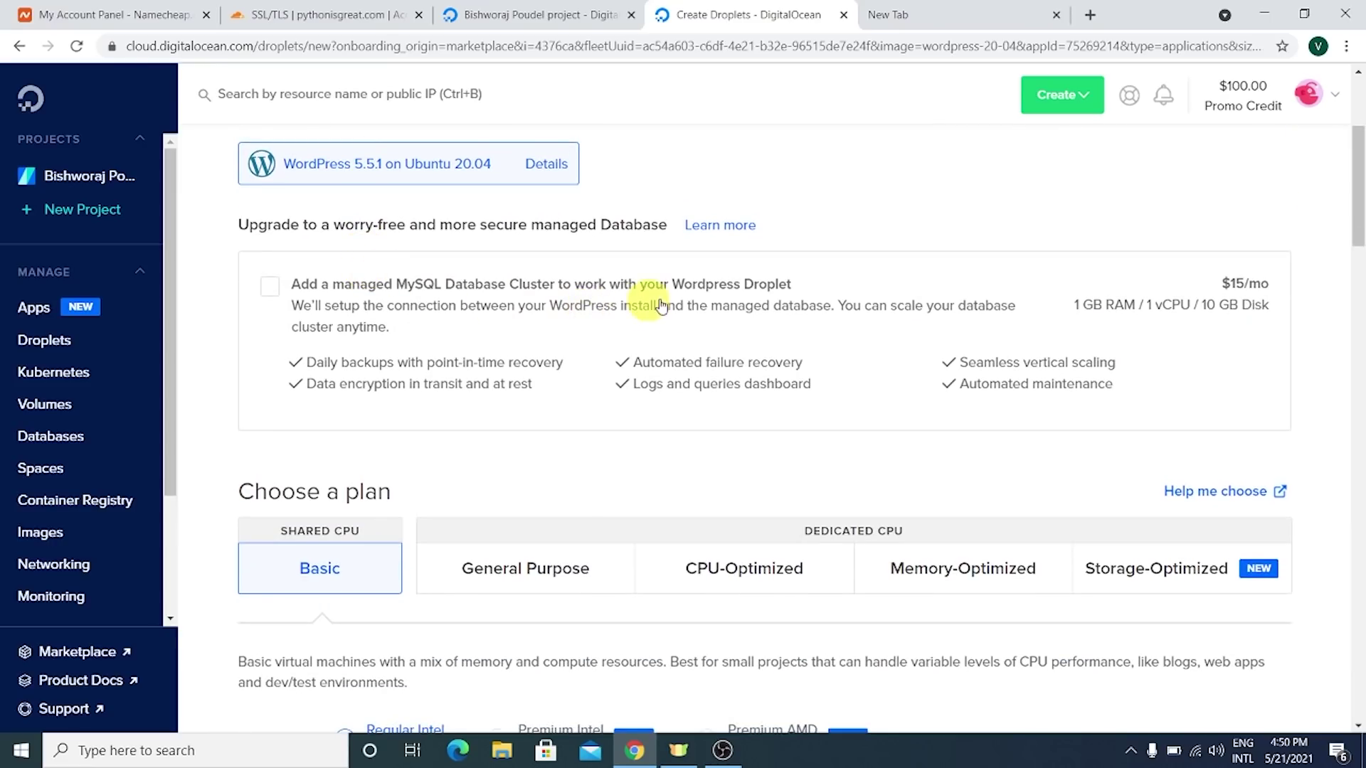
pyautogui.scroll(-4, 795, 284)
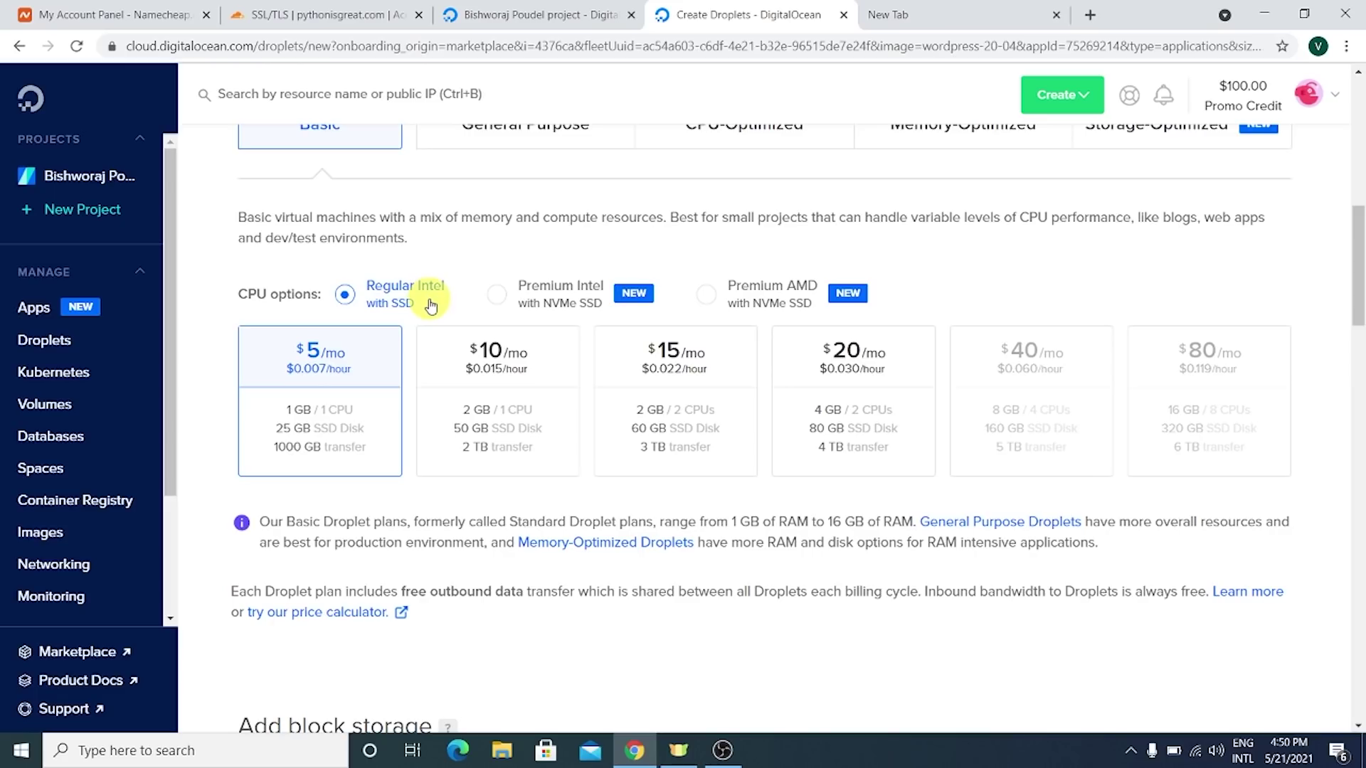
# - Select the Basic Regular Intel $5/mo droplet plan
pyautogui.moveTo(288, 348)
pyautogui.mouseDown()
pyautogui.moveTo(364, 392)
pyautogui.moveTo(293, 354)
pyautogui.moveTo(359, 378)
pyautogui.mouseUp()
pyautogui.moveTo(1172, 347)
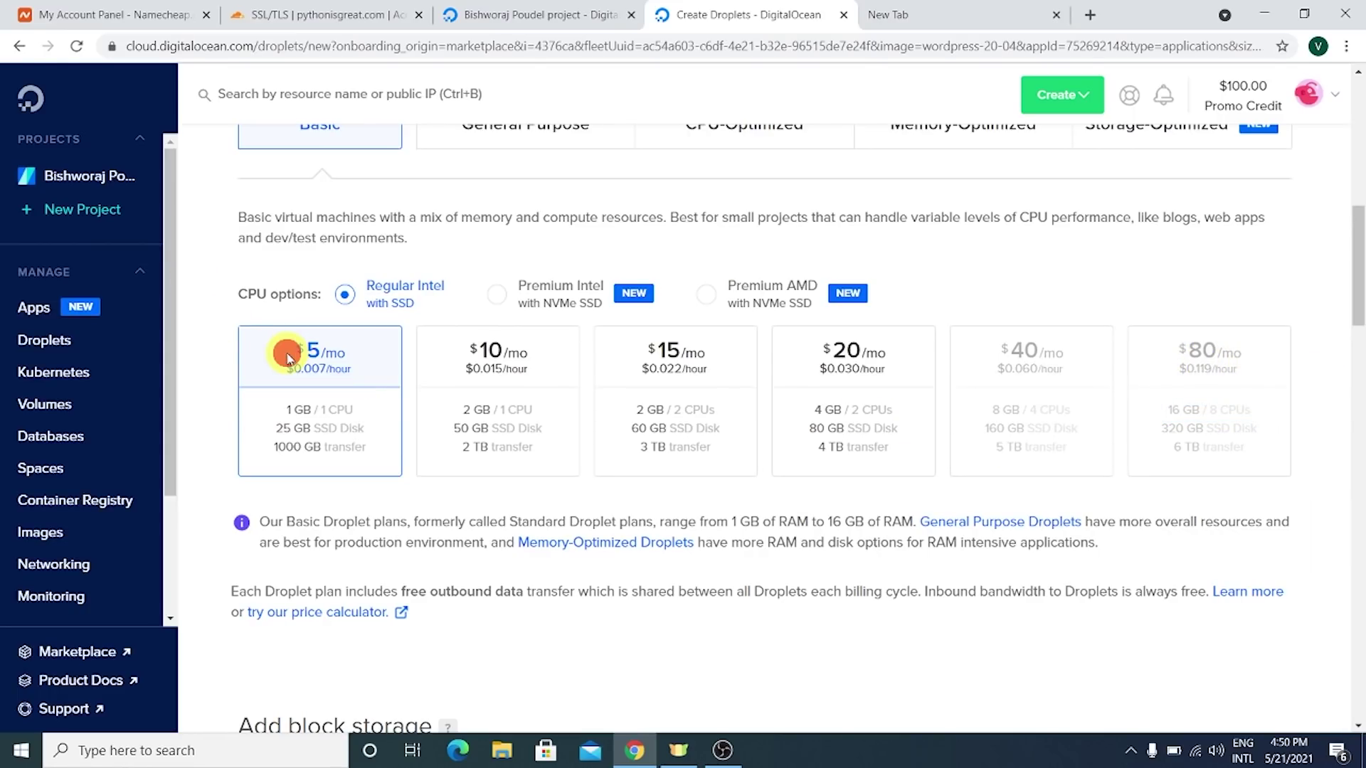
pyautogui.moveTo(296, 351); pyautogui.dragTo(357, 372)
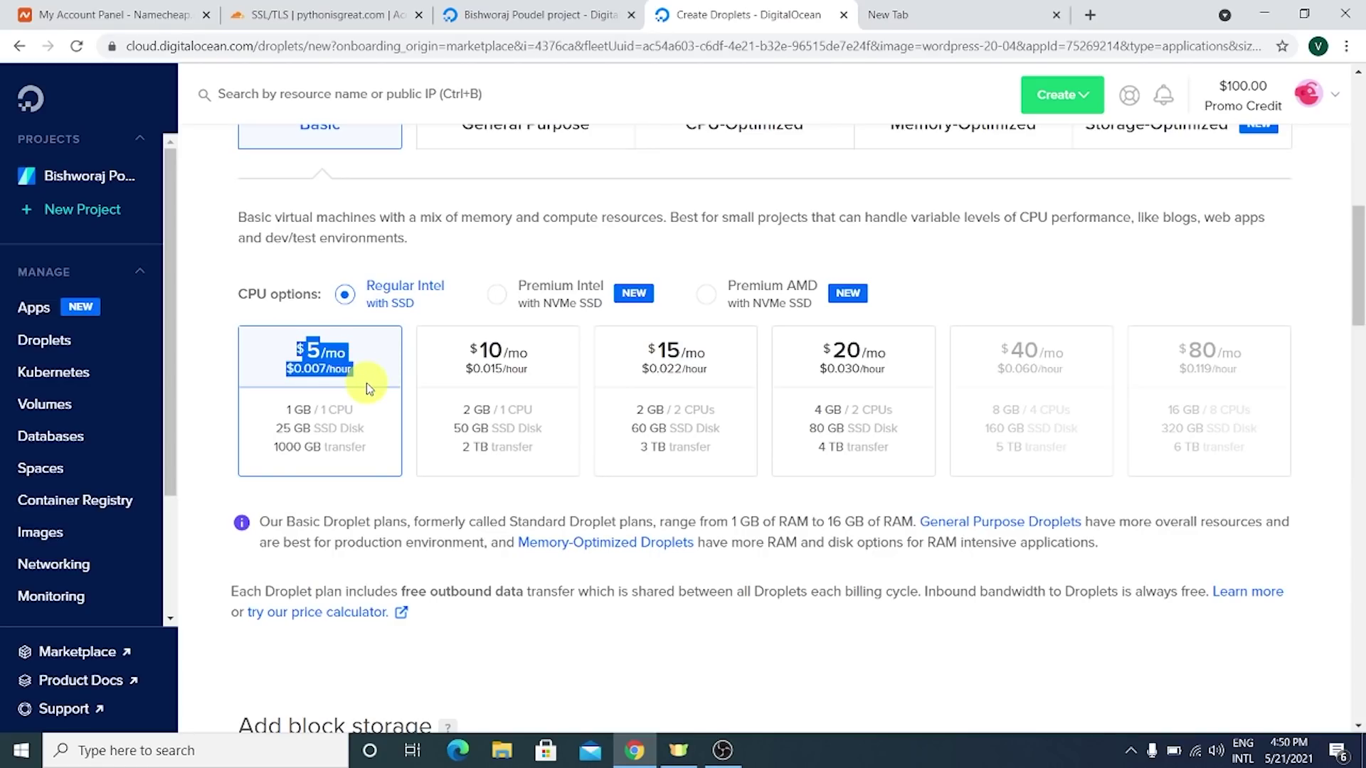
pyautogui.click(345, 356)
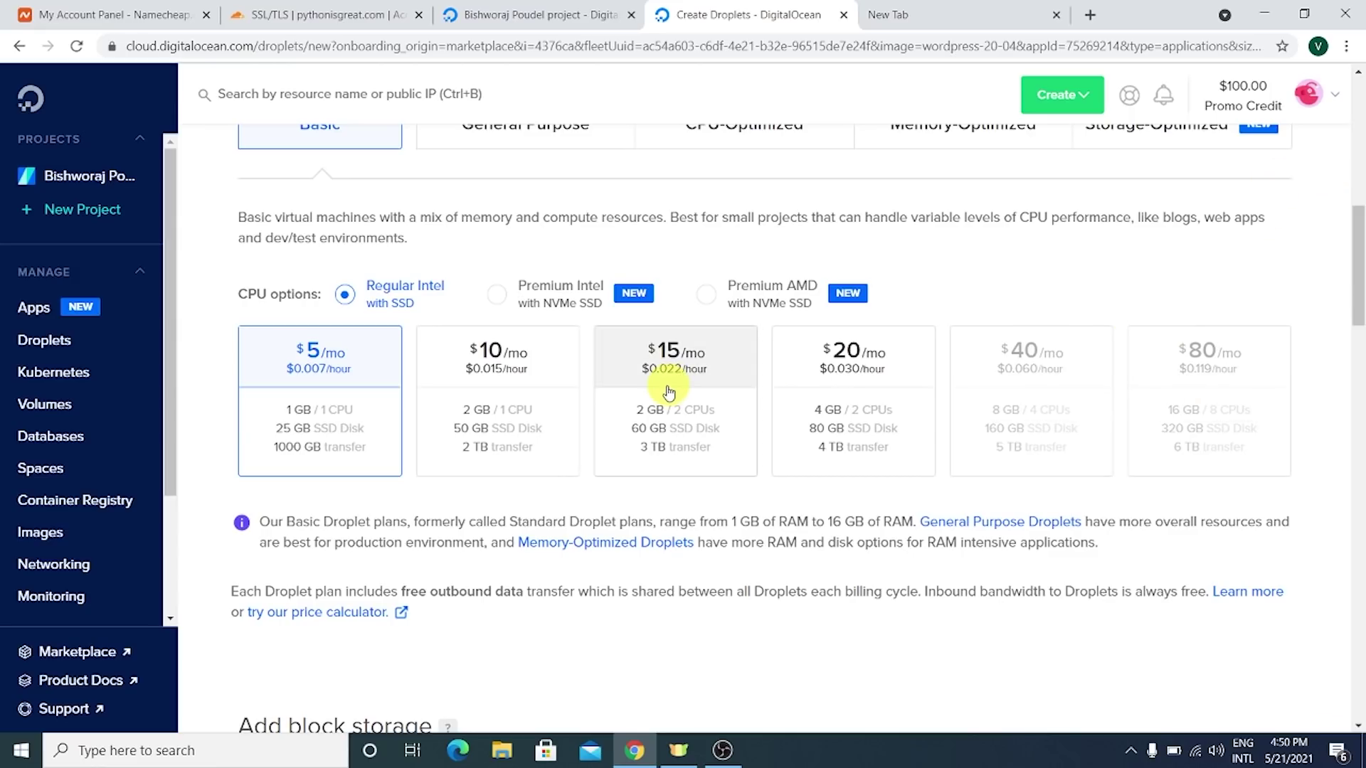
# - Review the $5 plan's 1 GB / 1 CPU, 25 GB SSD disk and 1000 GB transfer specs
pyautogui.moveTo(991, 381)
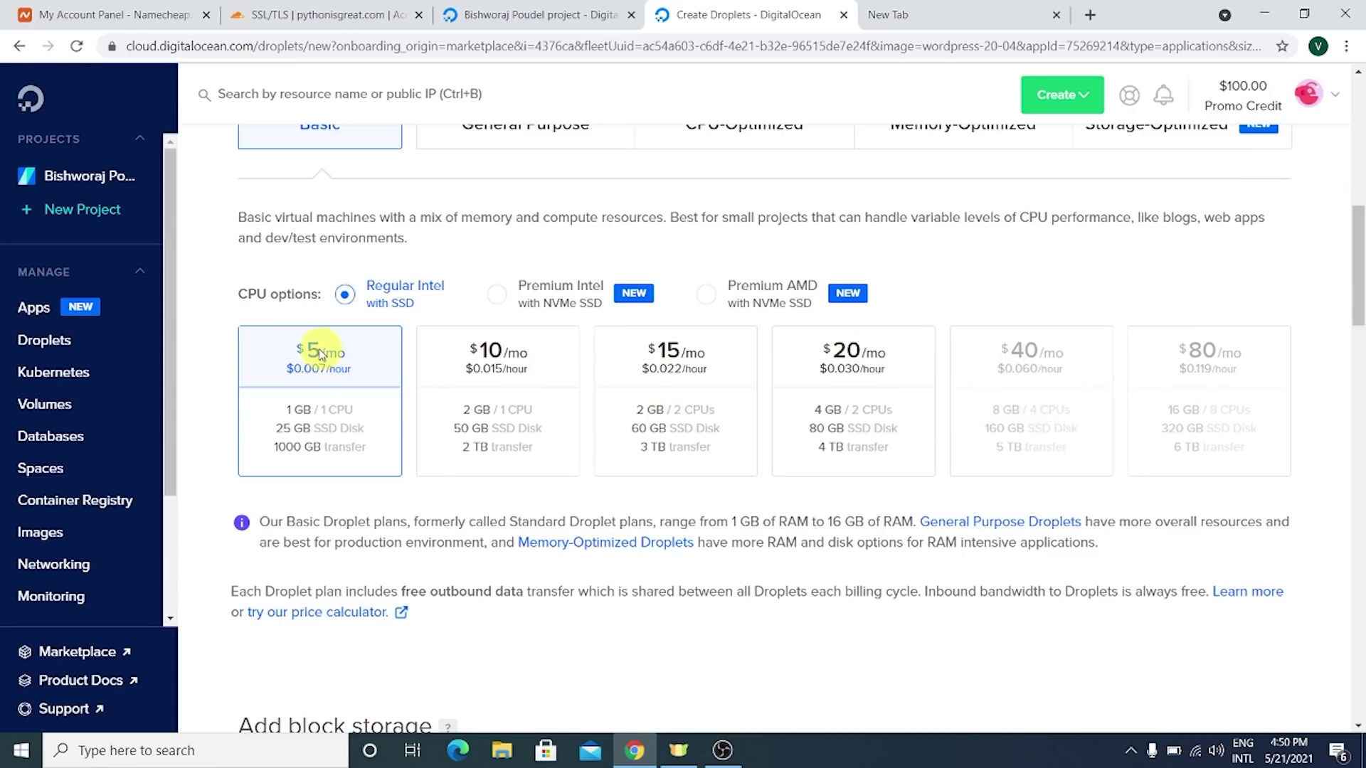
pyautogui.moveTo(320, 353); pyautogui.dragTo(353, 362)
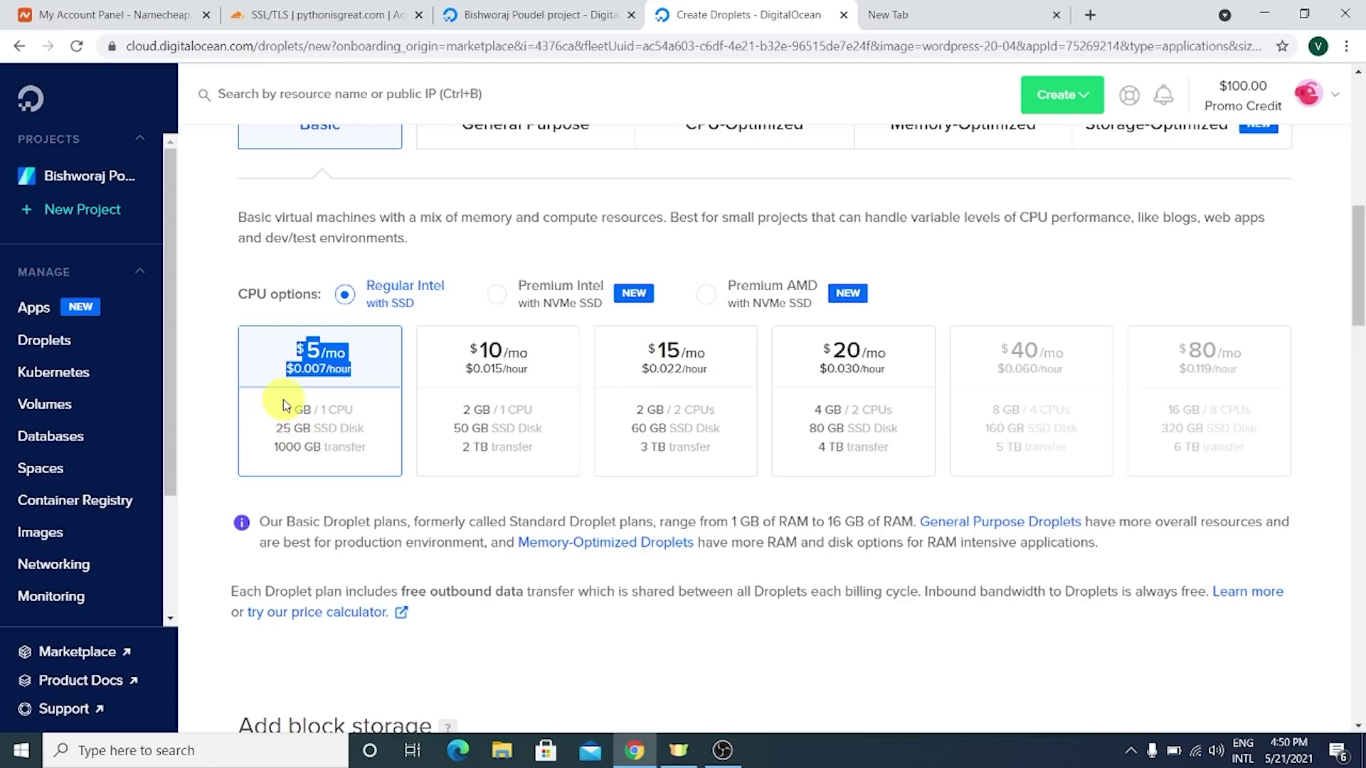
pyautogui.moveTo(285, 410); pyautogui.dragTo(355, 416)
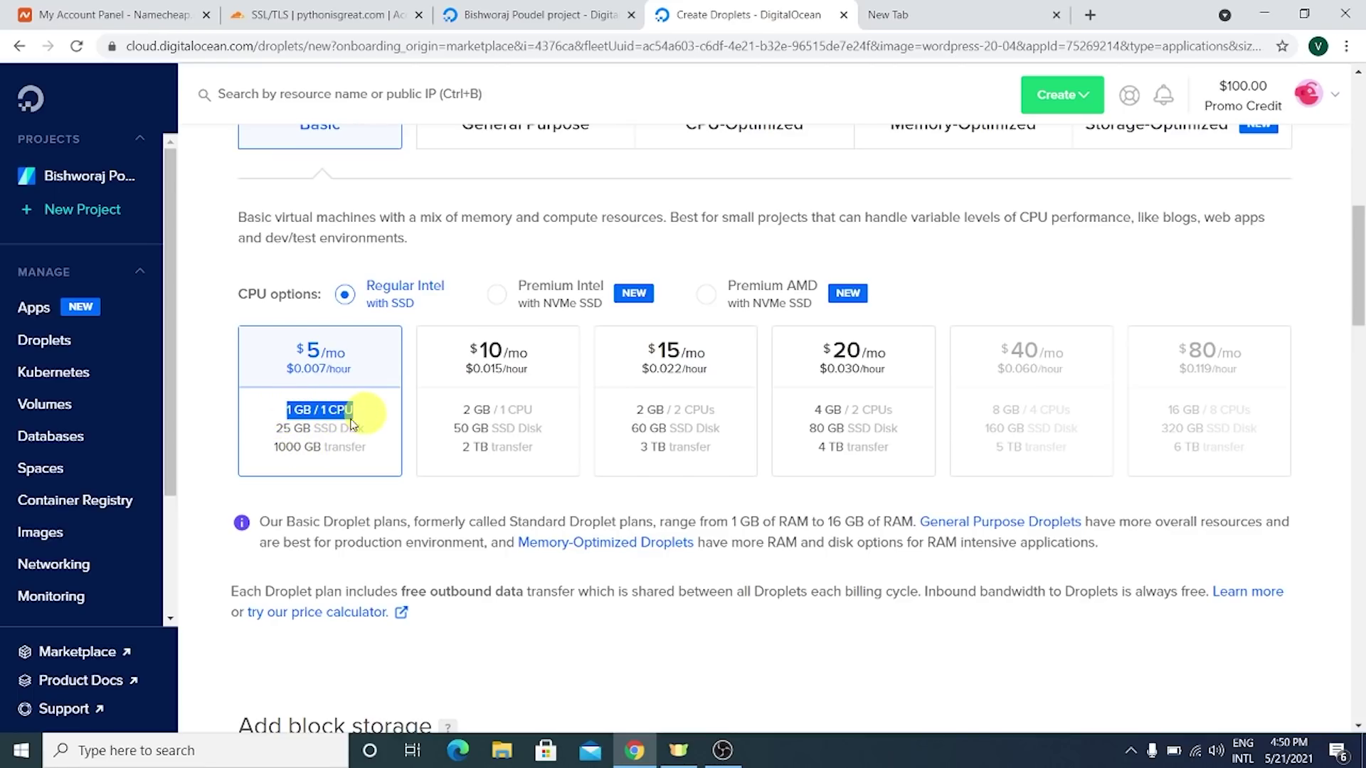
pyautogui.moveTo(276, 427); pyautogui.dragTo(384, 430)
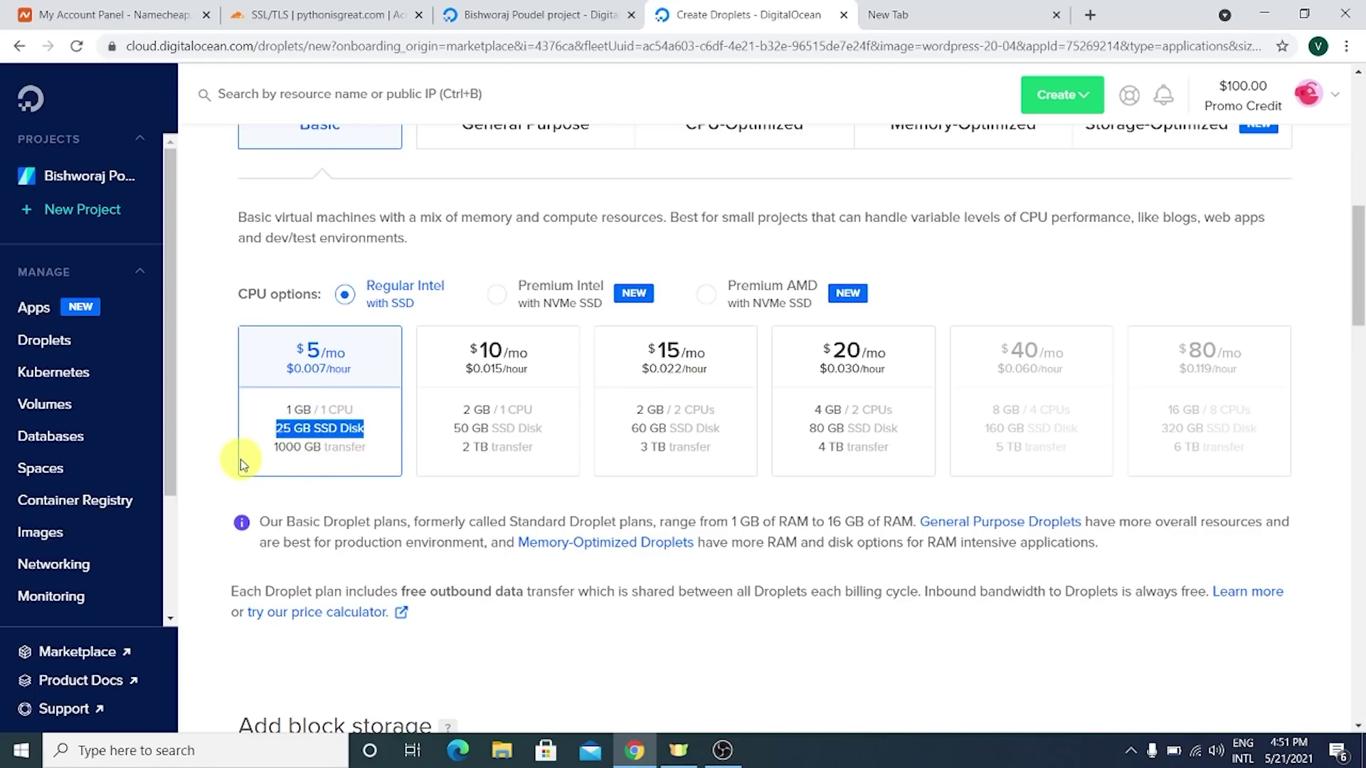
pyautogui.moveTo(274, 446); pyautogui.dragTo(371, 457)
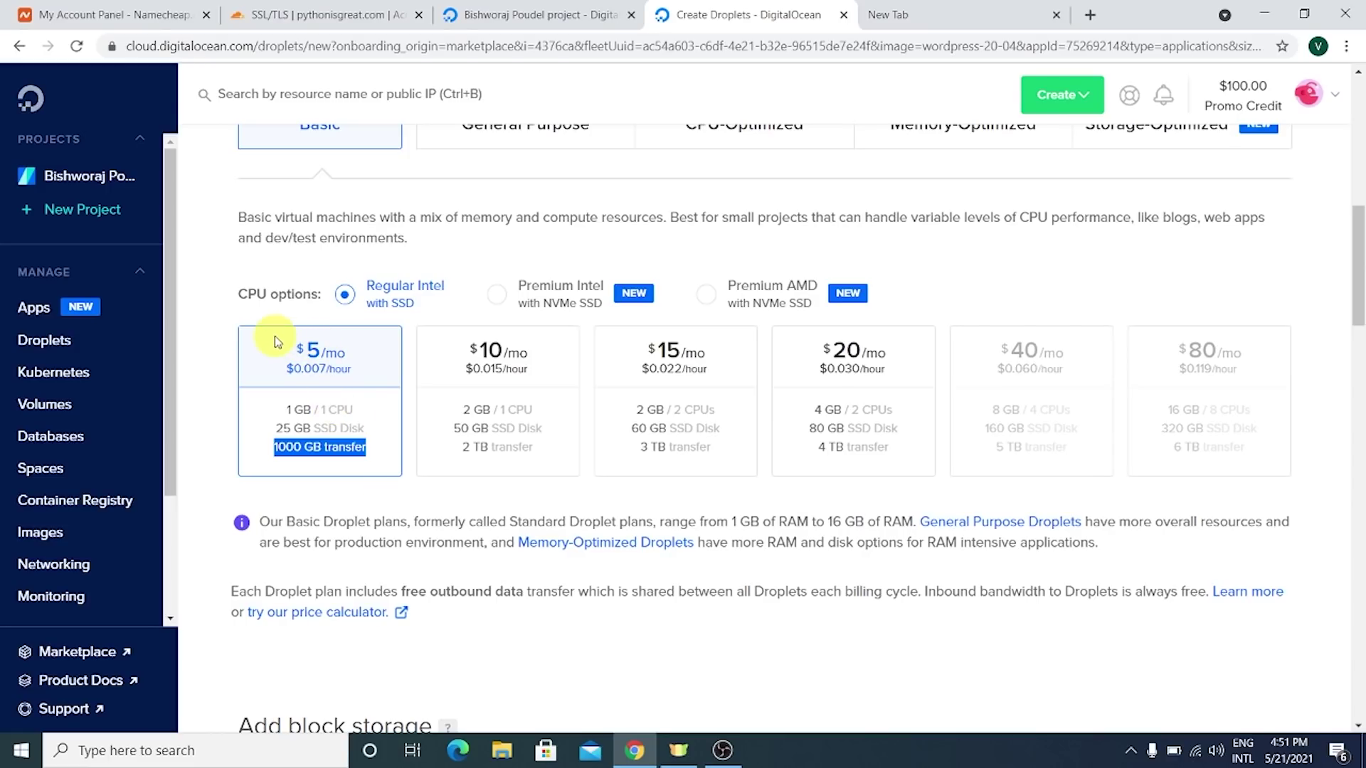
pyautogui.moveTo(274, 336); pyautogui.dragTo(369, 383)
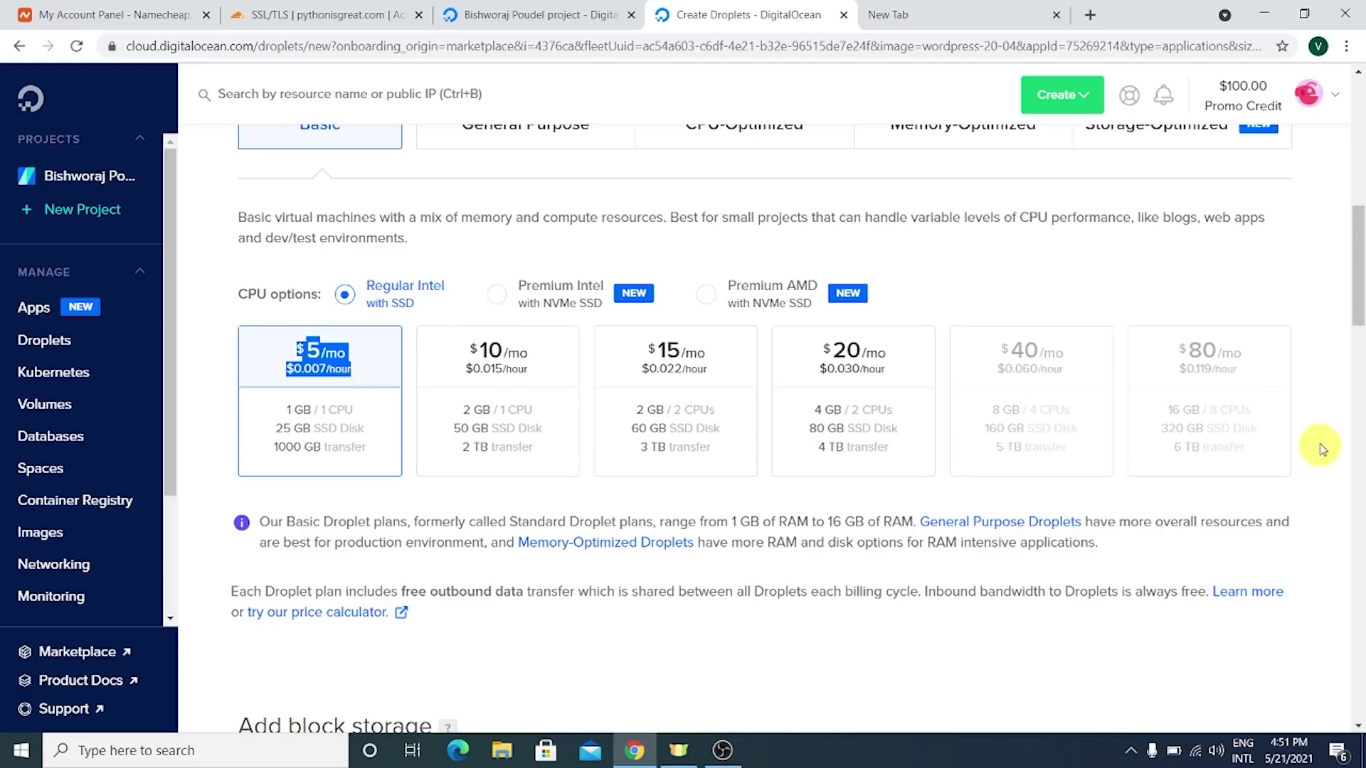
pyautogui.scroll(-2, 414, 515)
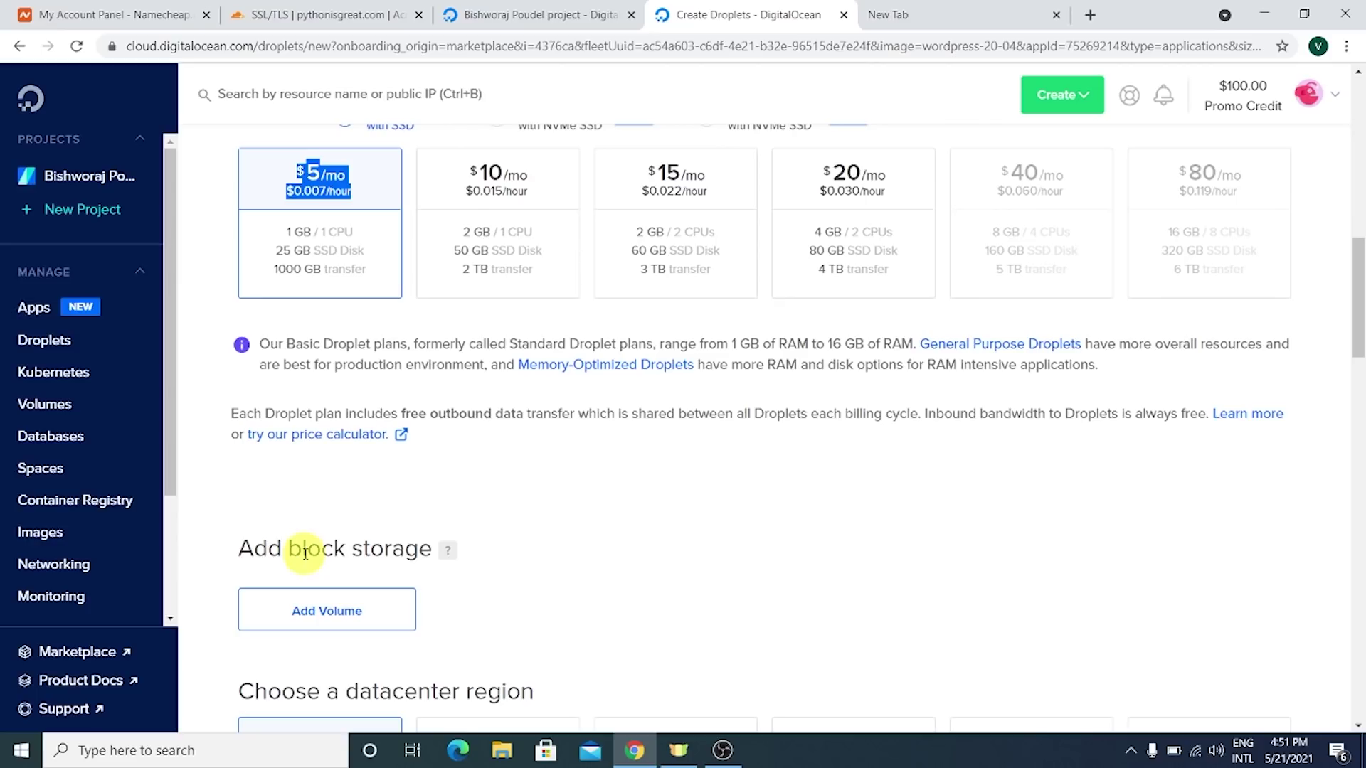
pyautogui.scroll(-2, 299, 552)
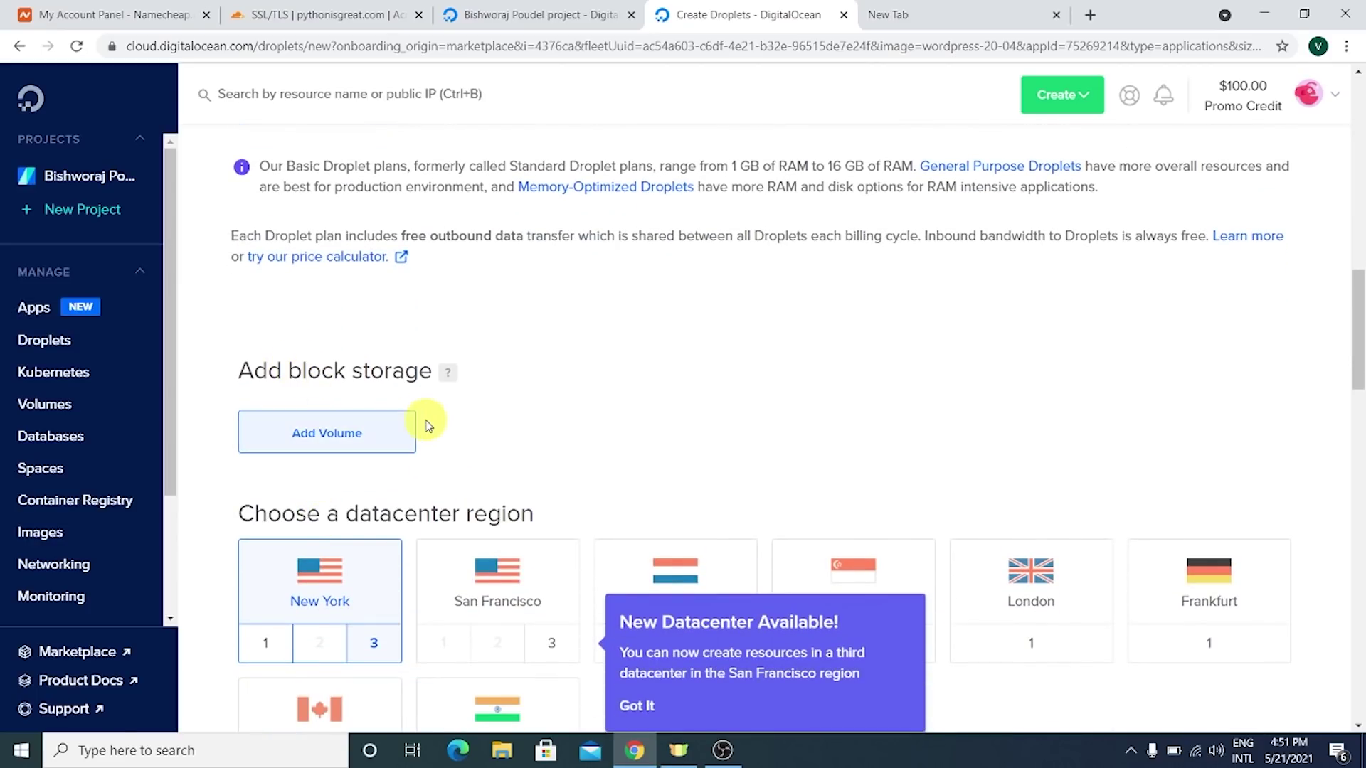
# - Dismiss the new-datacenter popup and choose Bangalore as the region, giving network default-blr1
pyautogui.scroll(-2, 427, 421)
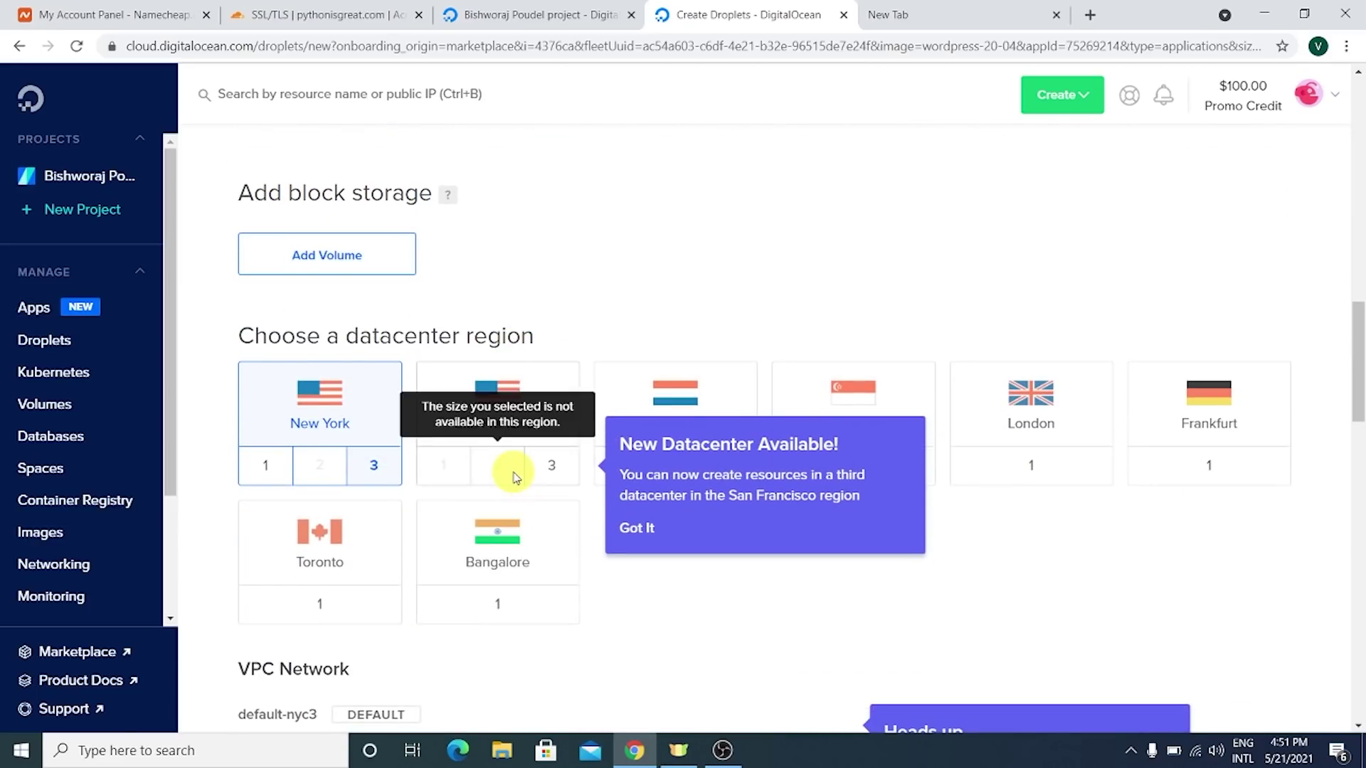
pyautogui.scroll(-2, 360, 284)
pyautogui.moveTo(291, 168); pyautogui.dragTo(428, 151)
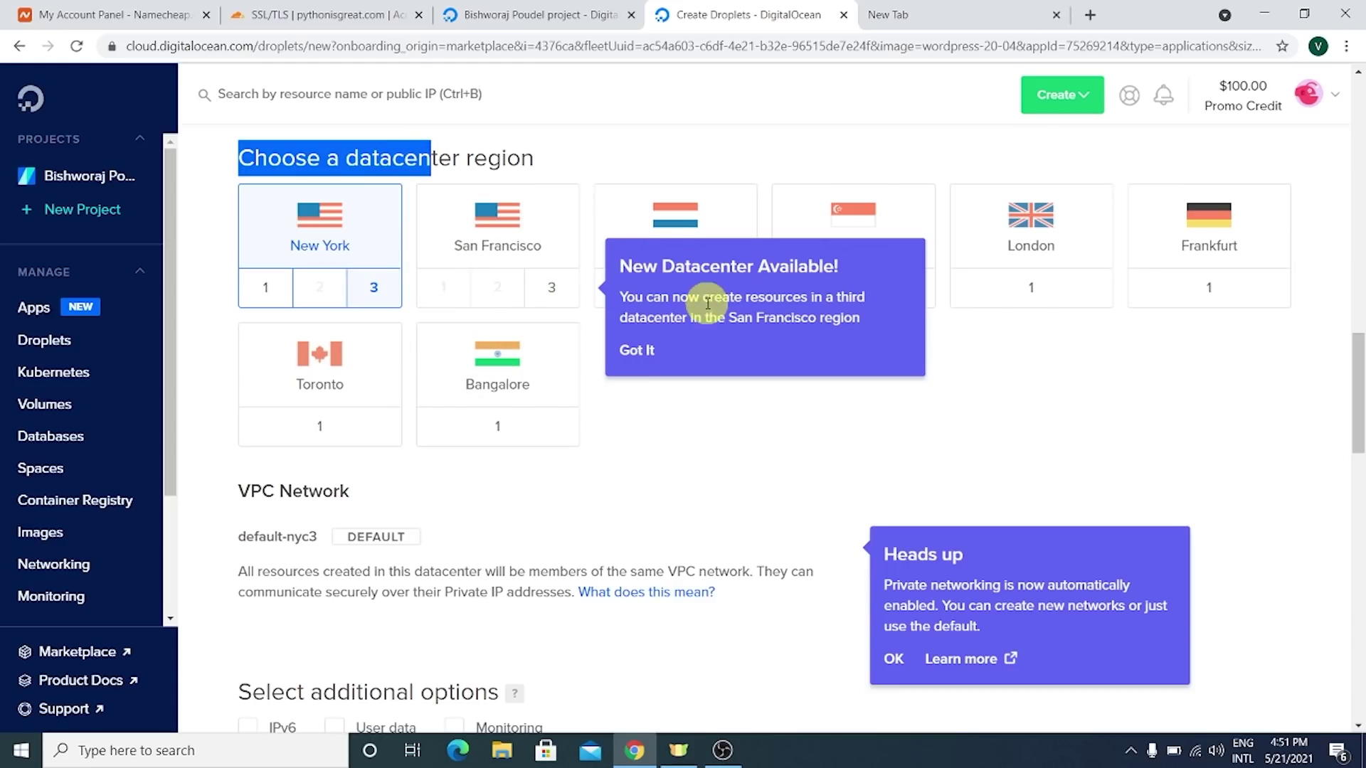
pyautogui.click(649, 352)
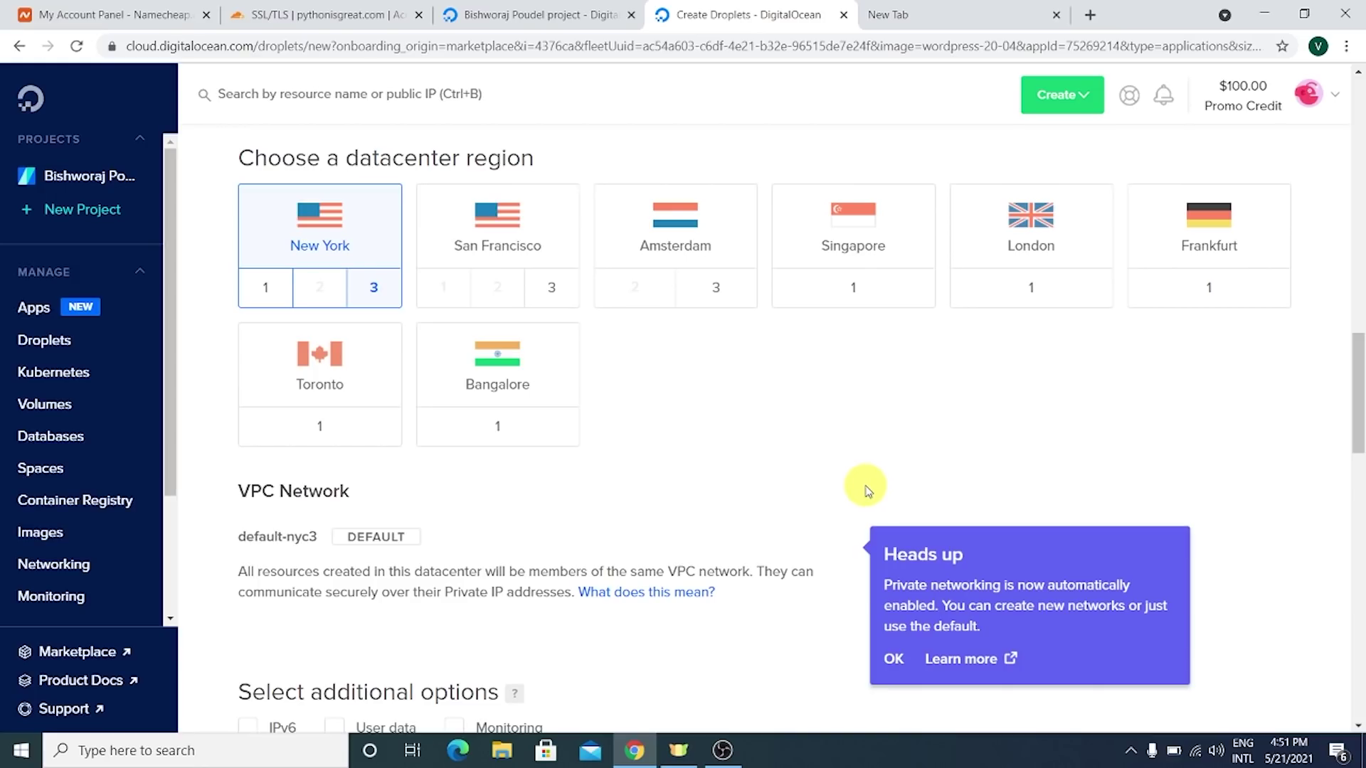
pyautogui.click(499, 352)
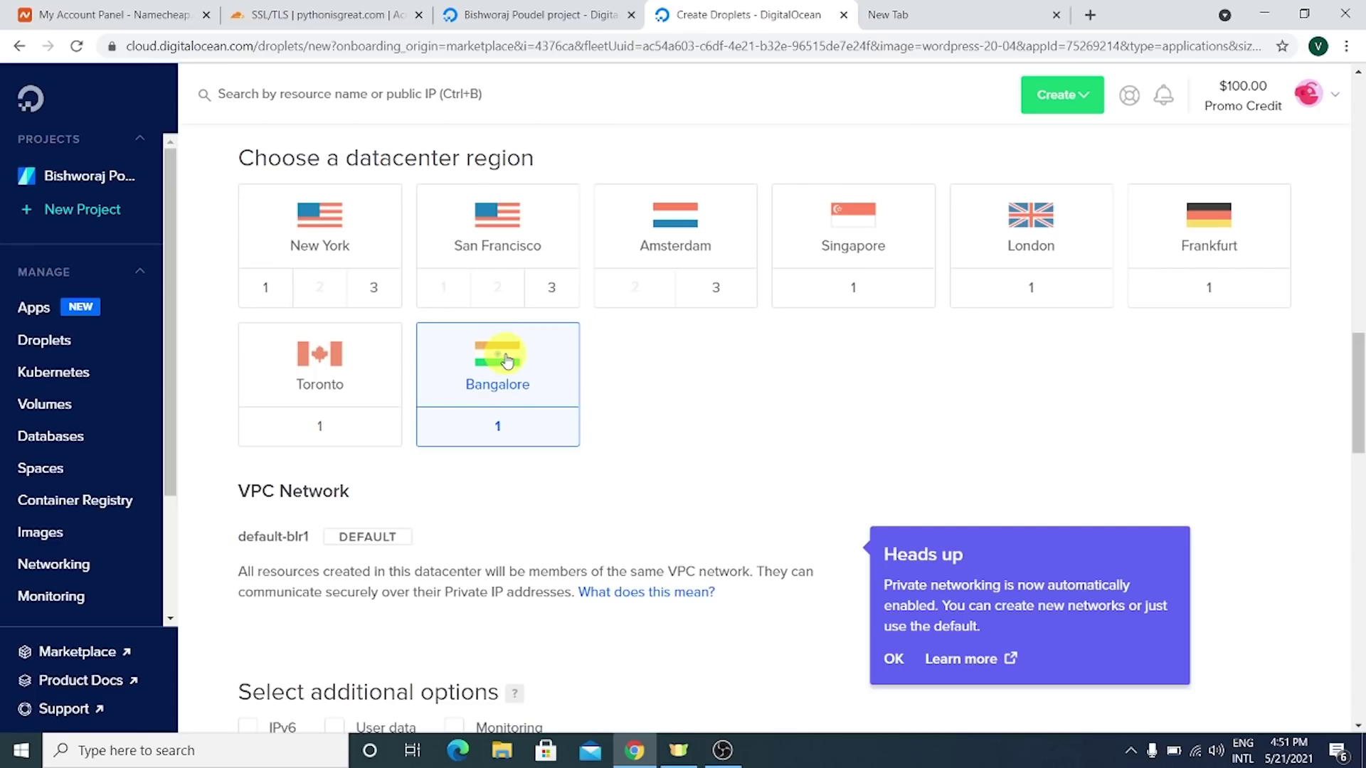
pyautogui.scroll(-3, 515, 335)
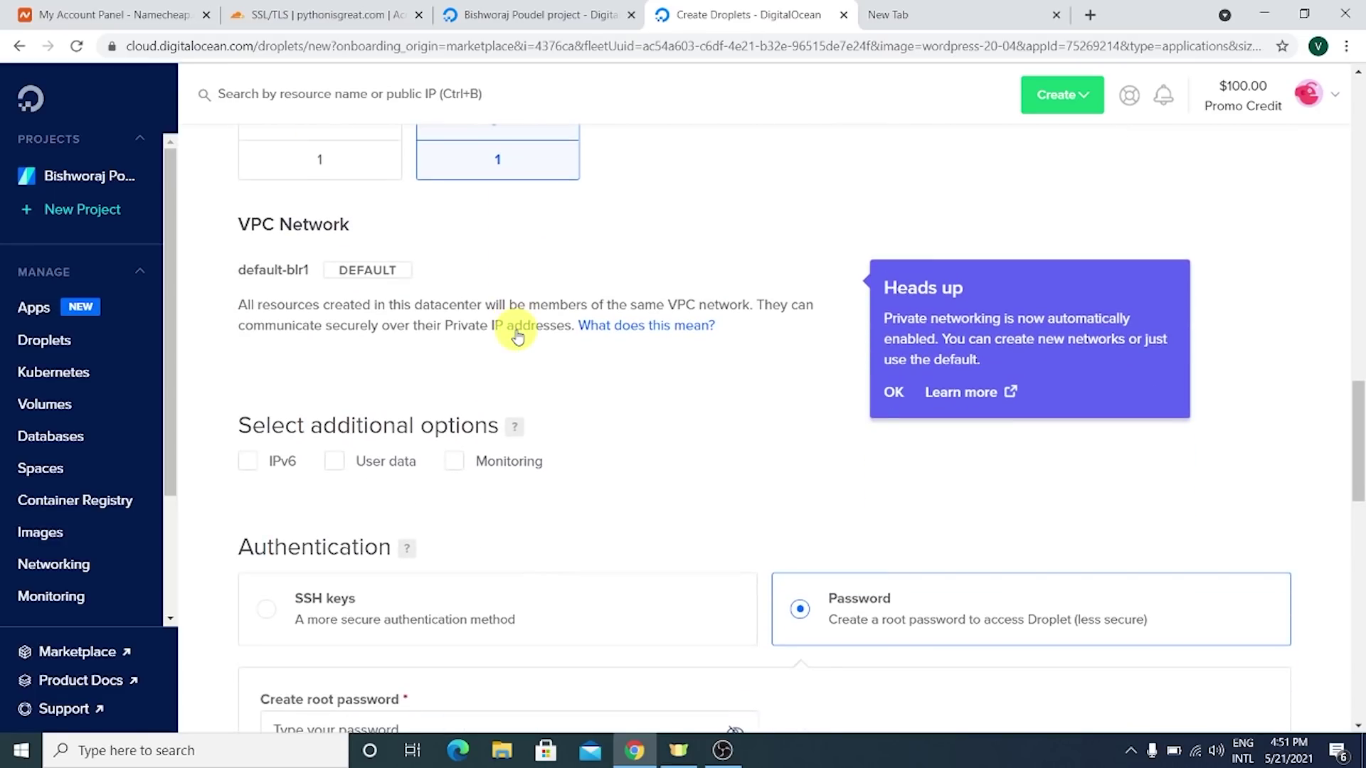
# - Choose Password for droplet authentication and review the root password requirements
pyautogui.scroll(-1, 517, 329)
pyautogui.moveTo(306, 336); pyautogui.dragTo(481, 334)
pyautogui.click(481, 334)
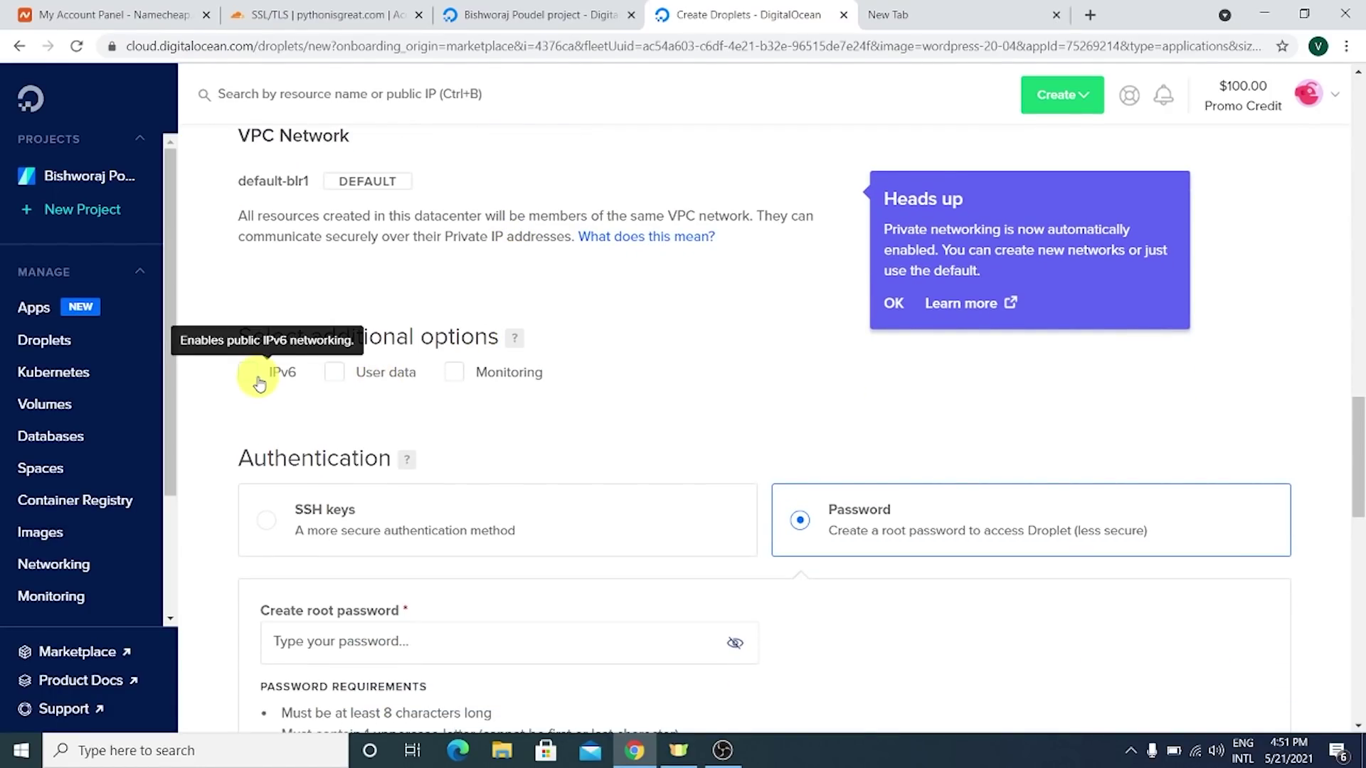
pyautogui.scroll(-3, 369, 384)
pyautogui.doubleClick(331, 191)
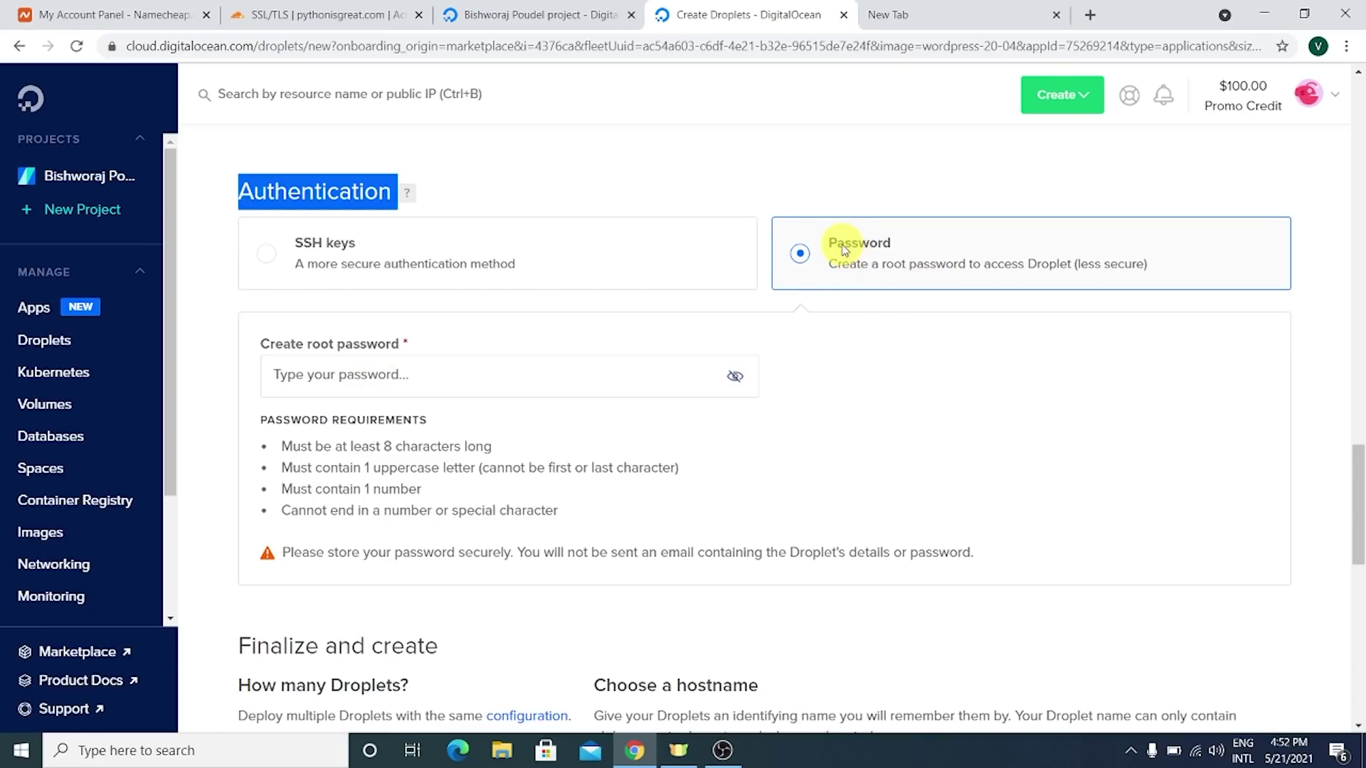
pyautogui.moveTo(885, 265); pyautogui.dragTo(1183, 275)
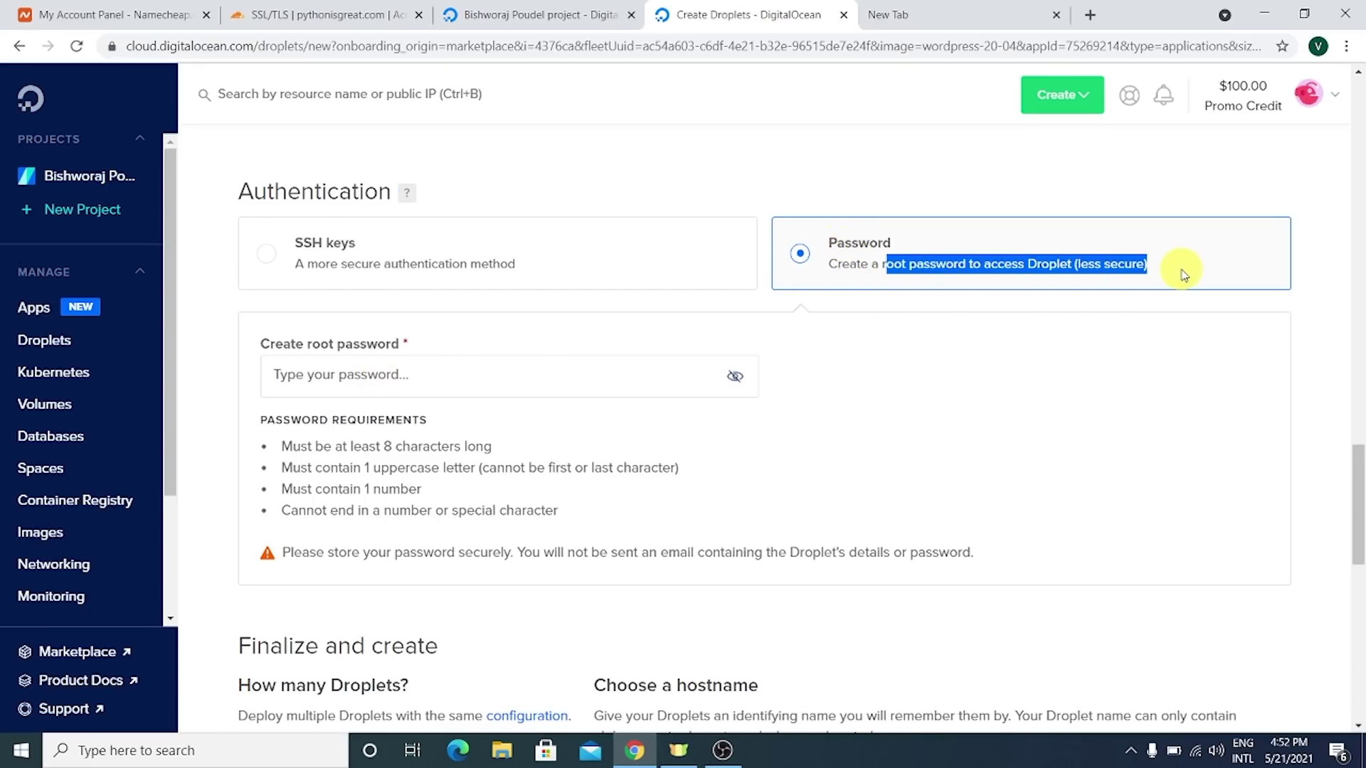
pyautogui.tripleClick(1008, 273)
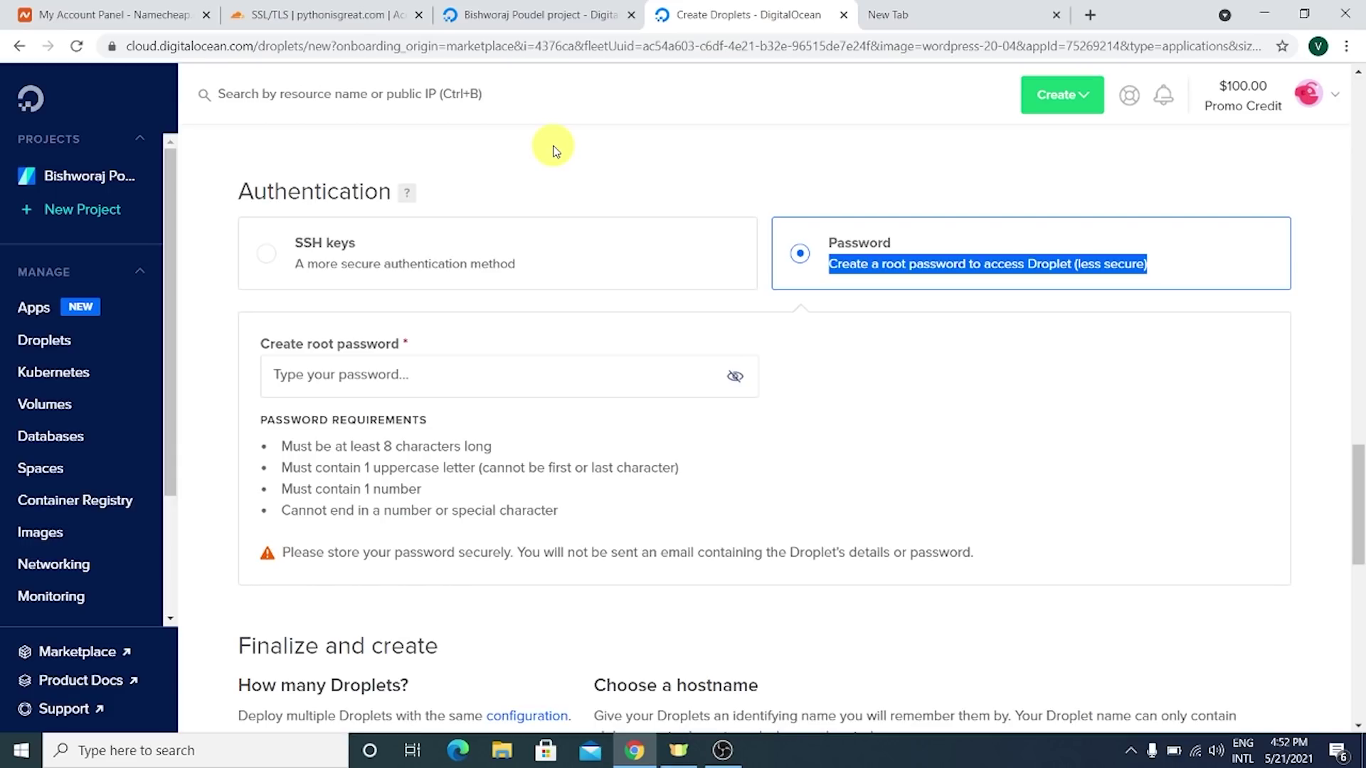
pyautogui.click(861, 265)
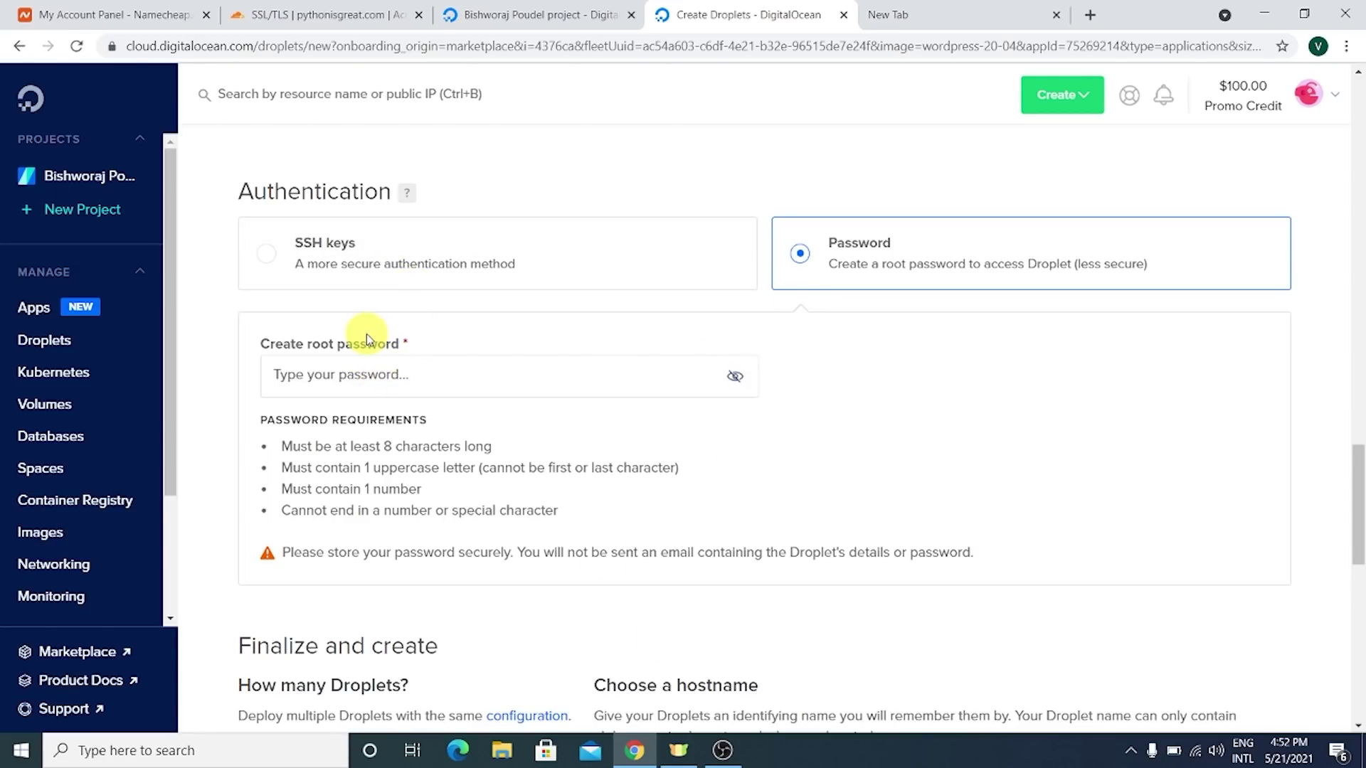
# - Switch the droplet's authentication method to SSH keys
pyautogui.click(285, 264)
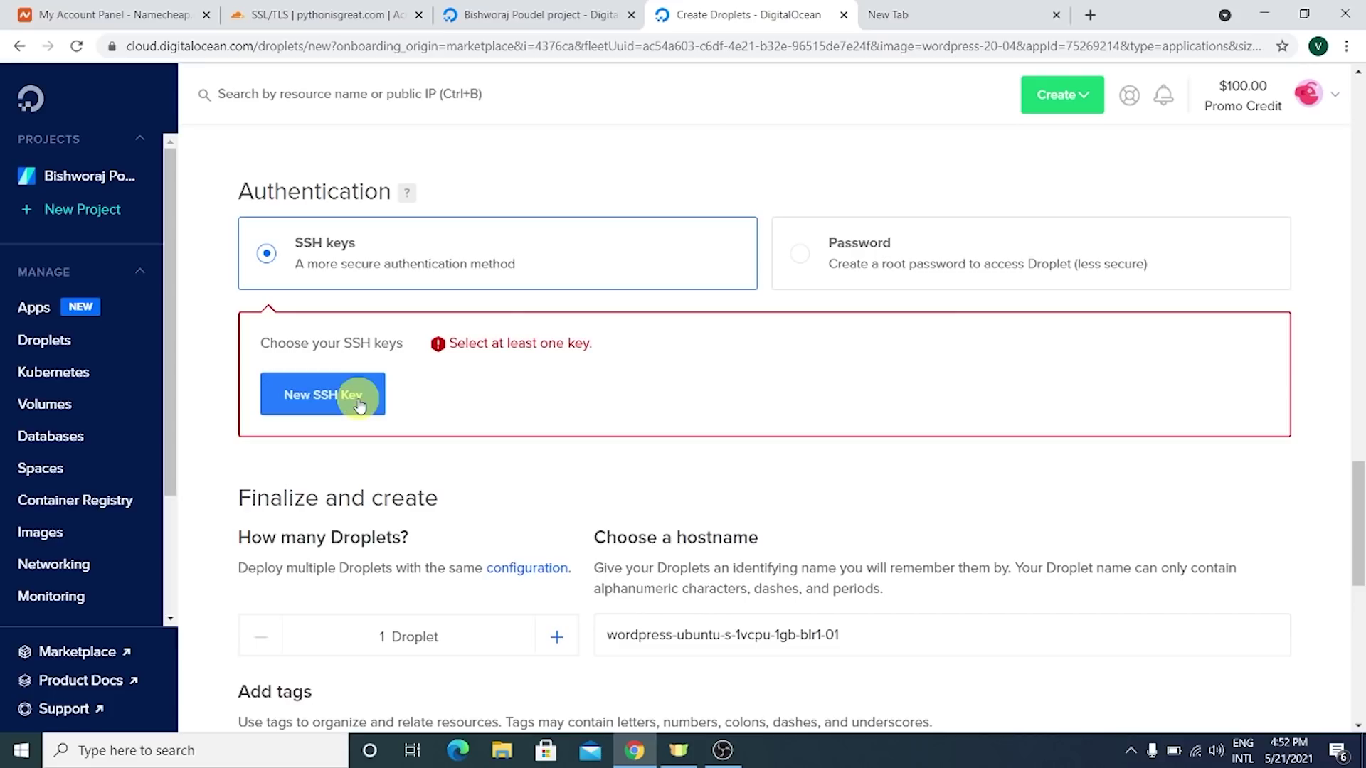
pyautogui.click(969, 275)
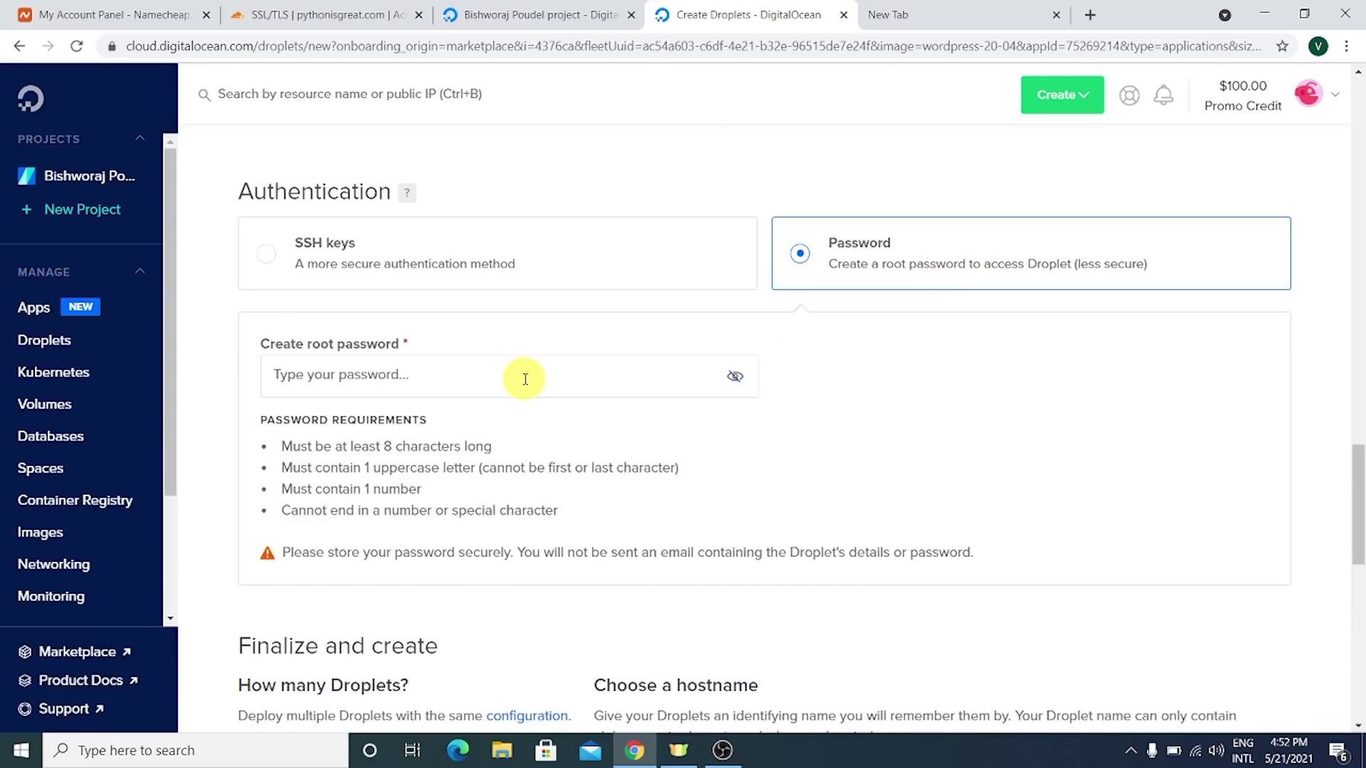
pyautogui.click(419, 270)
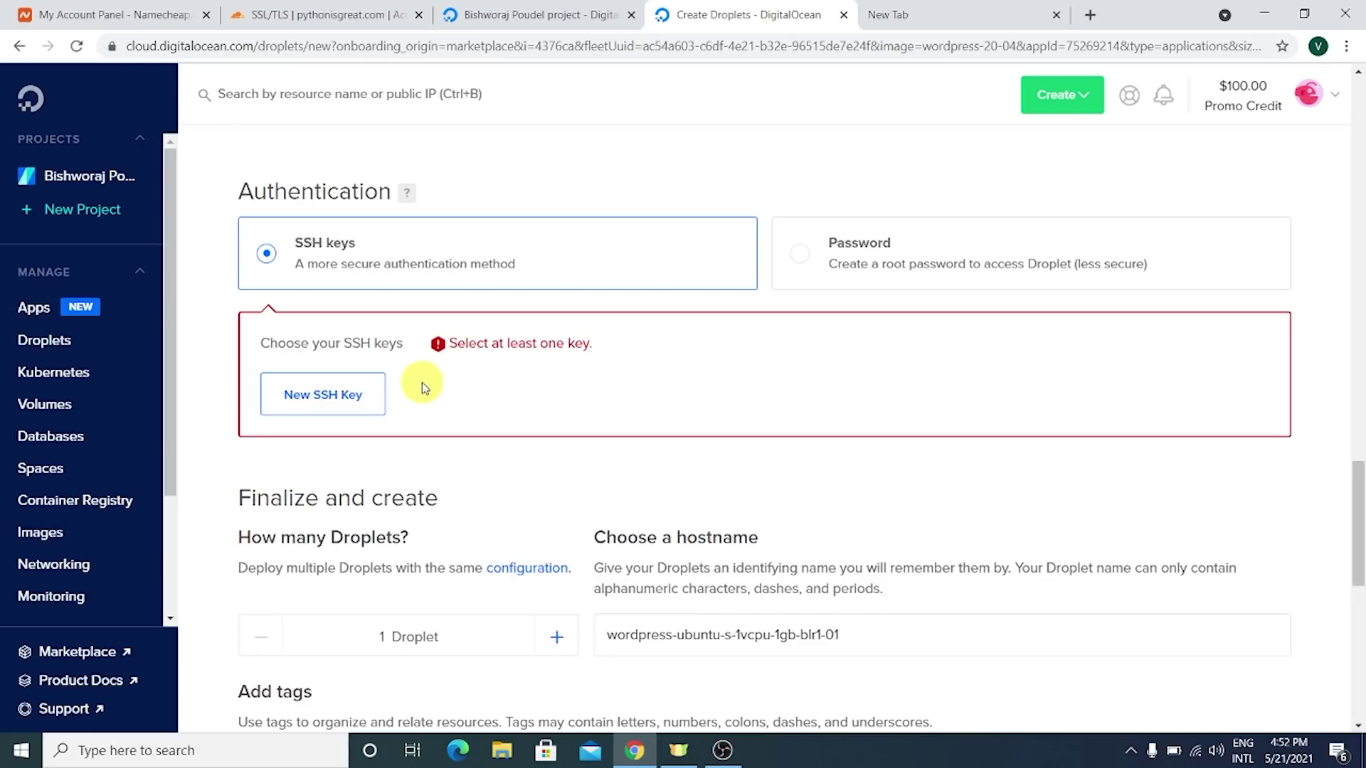
# - Open the New SSH Key form and copy its ssh-keygen command
pyautogui.click(331, 405)
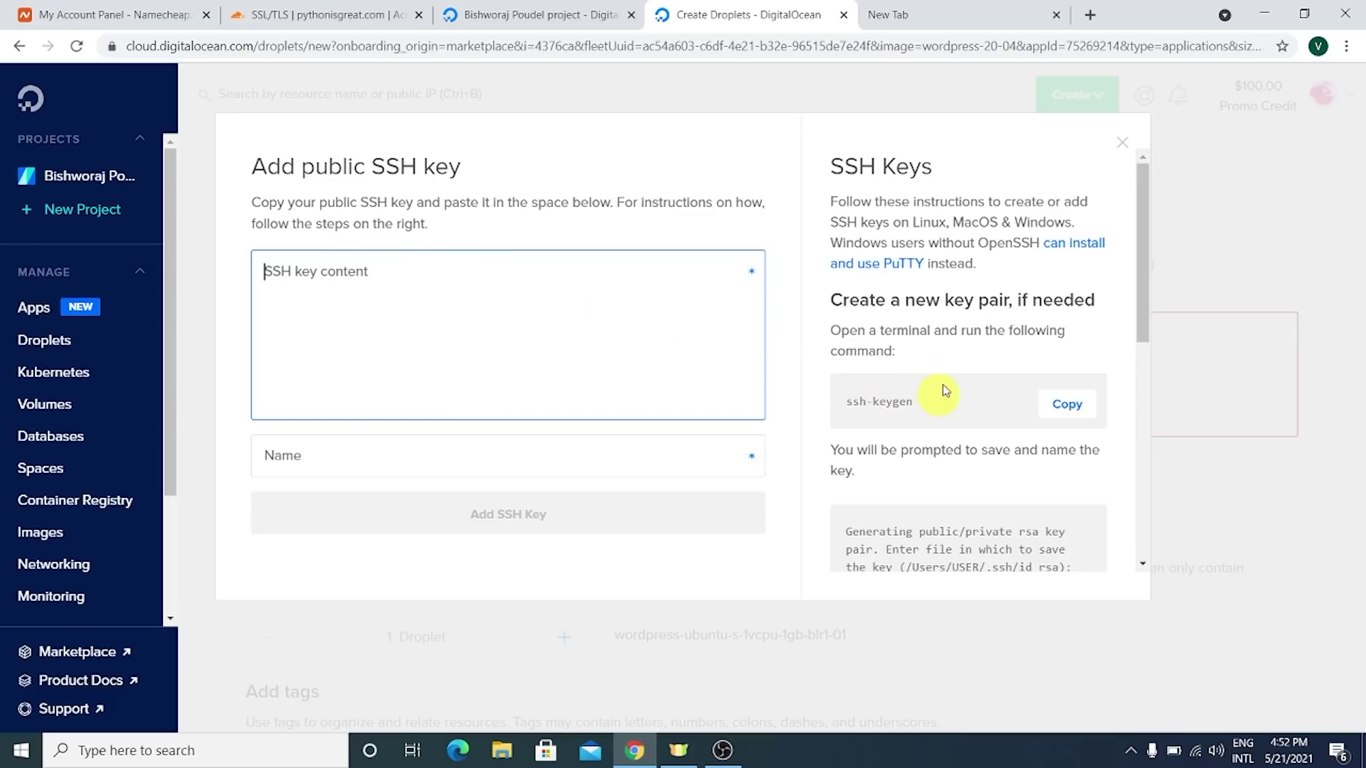
pyautogui.moveTo(850, 401); pyautogui.dragTo(913, 401)
pyautogui.click(1049, 408)
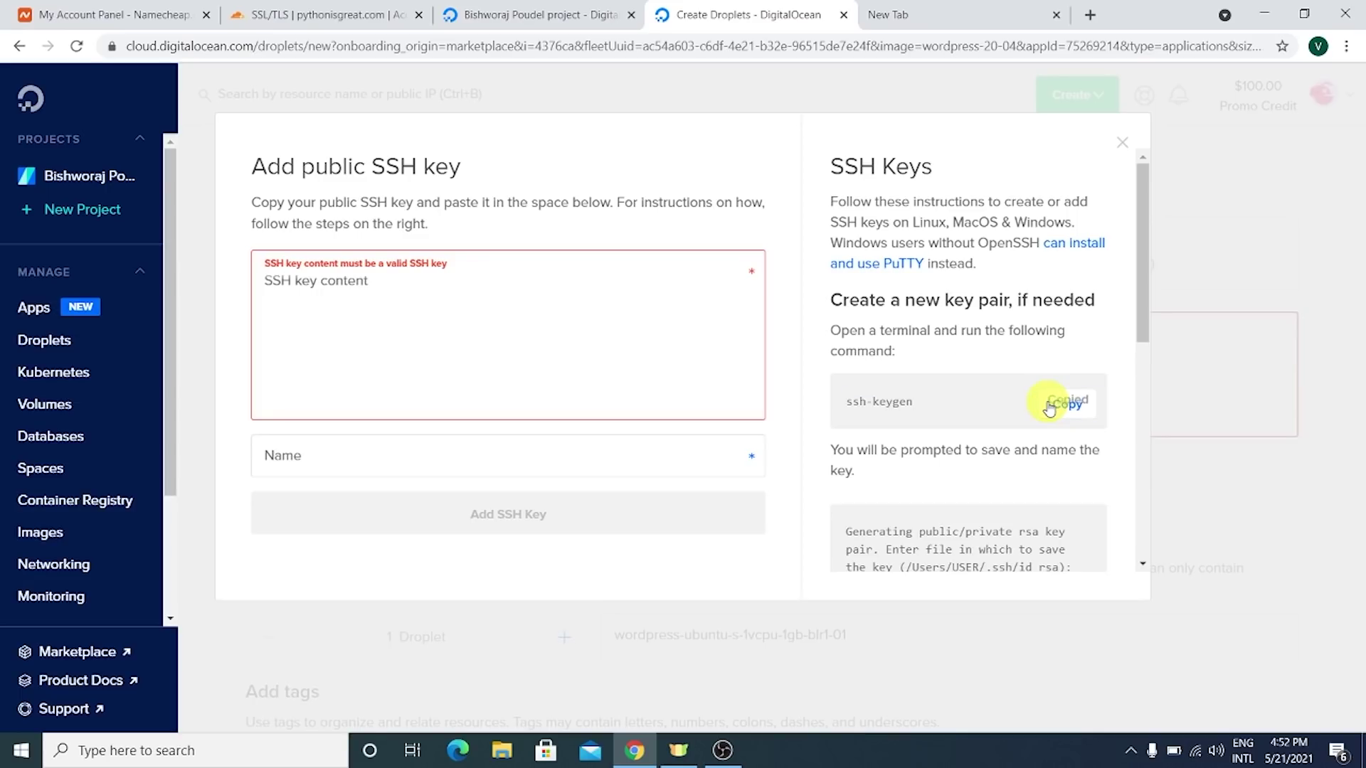
# - Launch Command Prompt through the Start search for 'cmd' and maximize it
pyautogui.press('super+d')
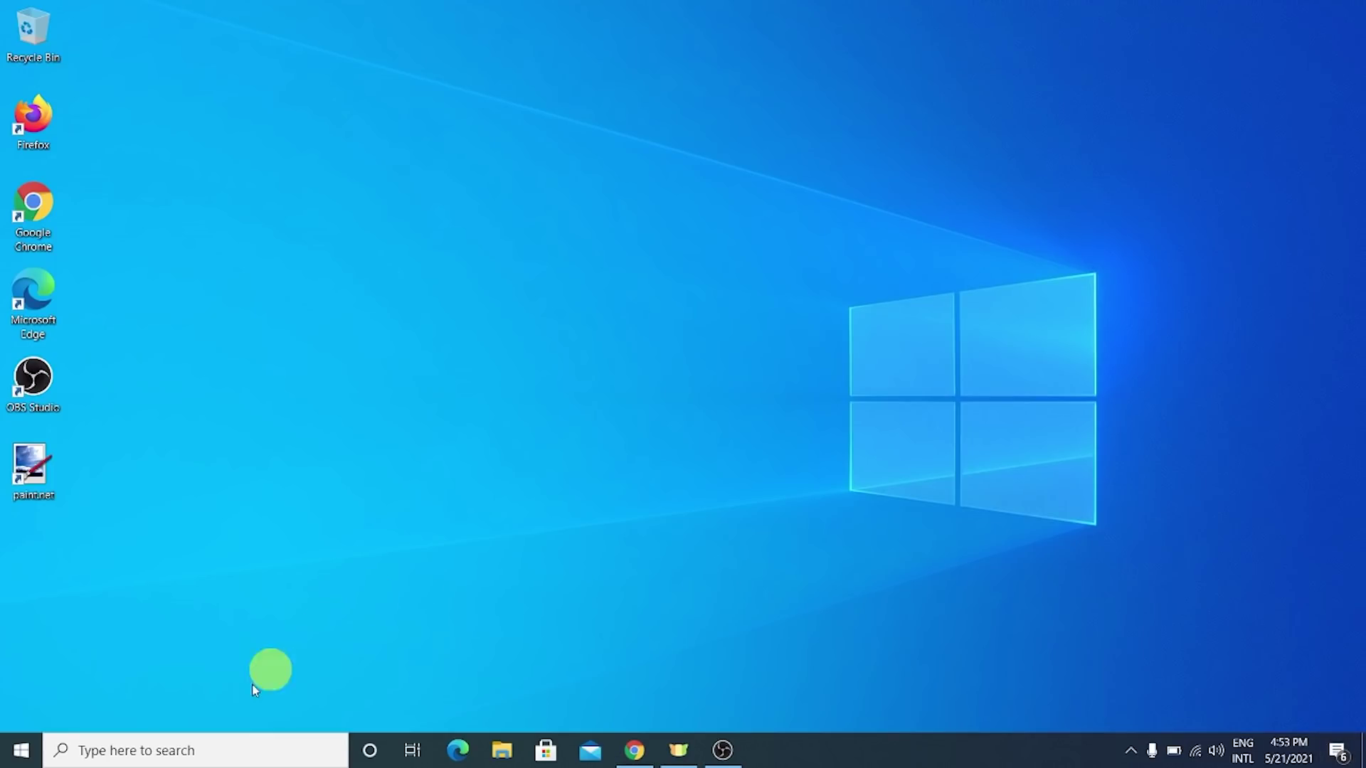
pyautogui.press('super+s')
pyautogui.press('super')
pyautogui.write('cmd')
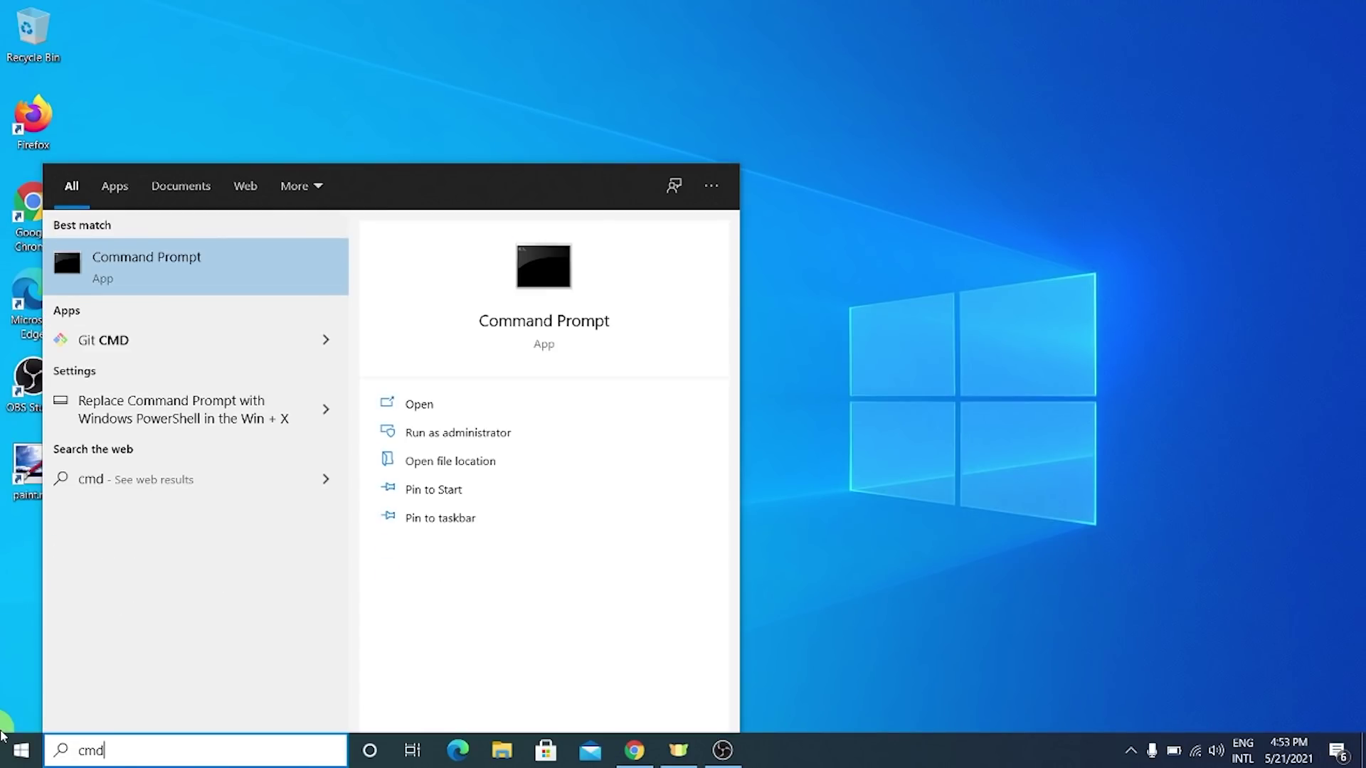
pyautogui.press('Return')
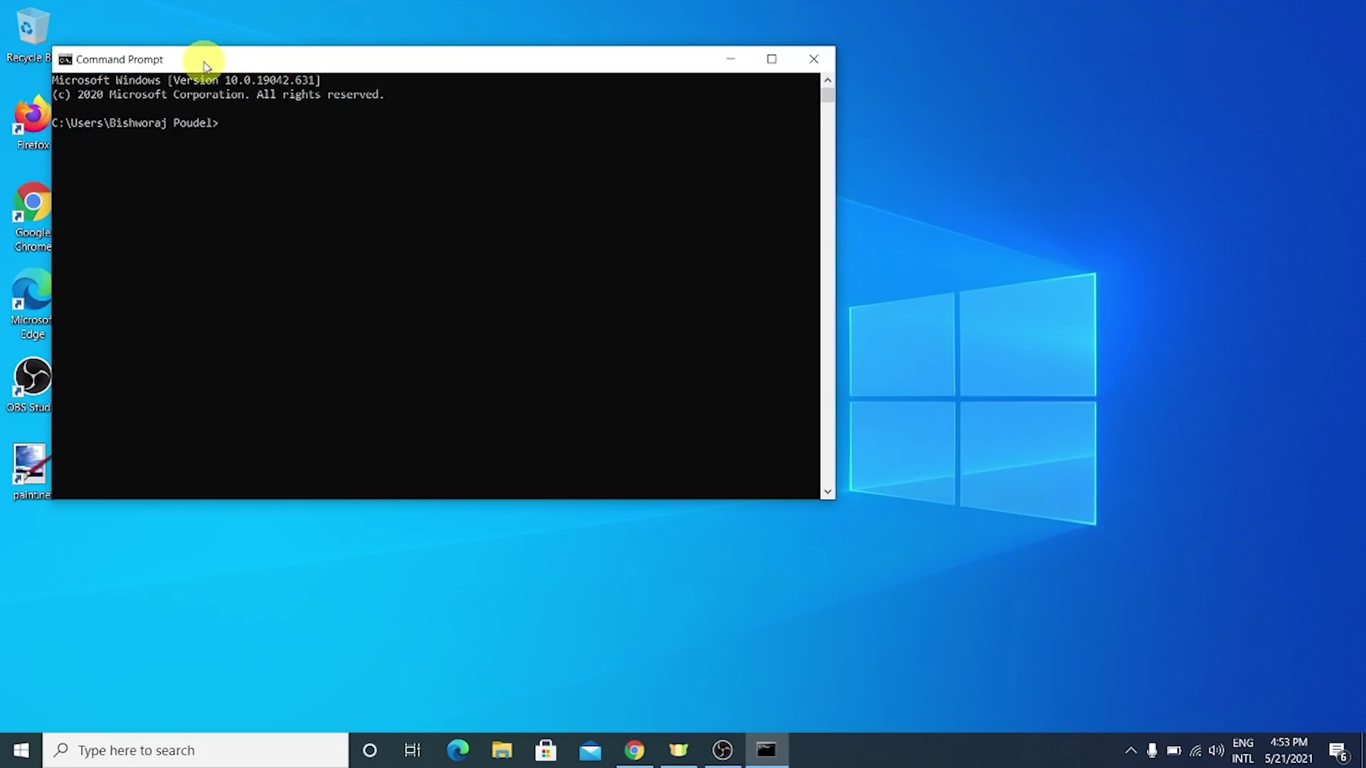
pyautogui.moveTo(203, 62); pyautogui.dragTo(455, 114)
pyautogui.doubleClick(619, 107)
pyautogui.scroll(5, 591, 229)
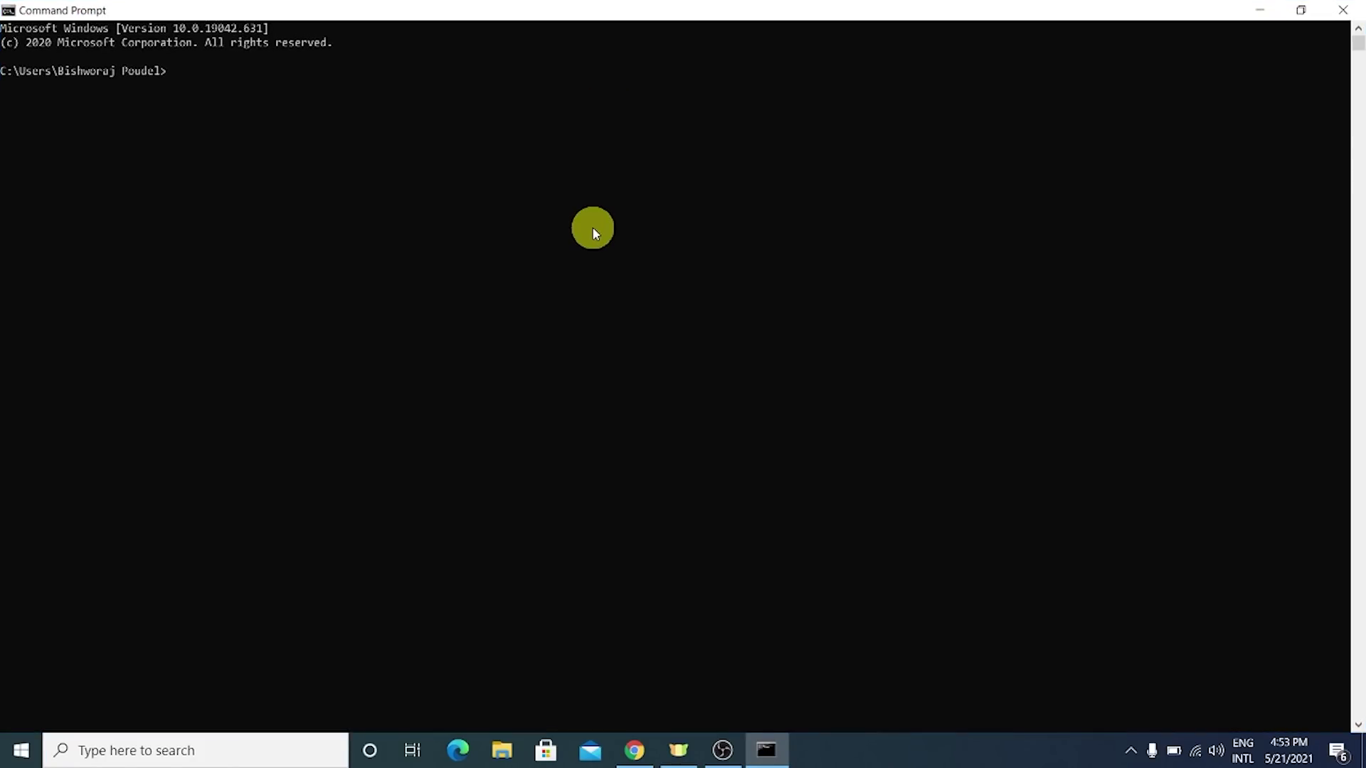
pyautogui.scroll(1, 604, 263)
# - Run ssh-keygen with the default file location and an empty passphrase
pyautogui.write('ssh-keygen')
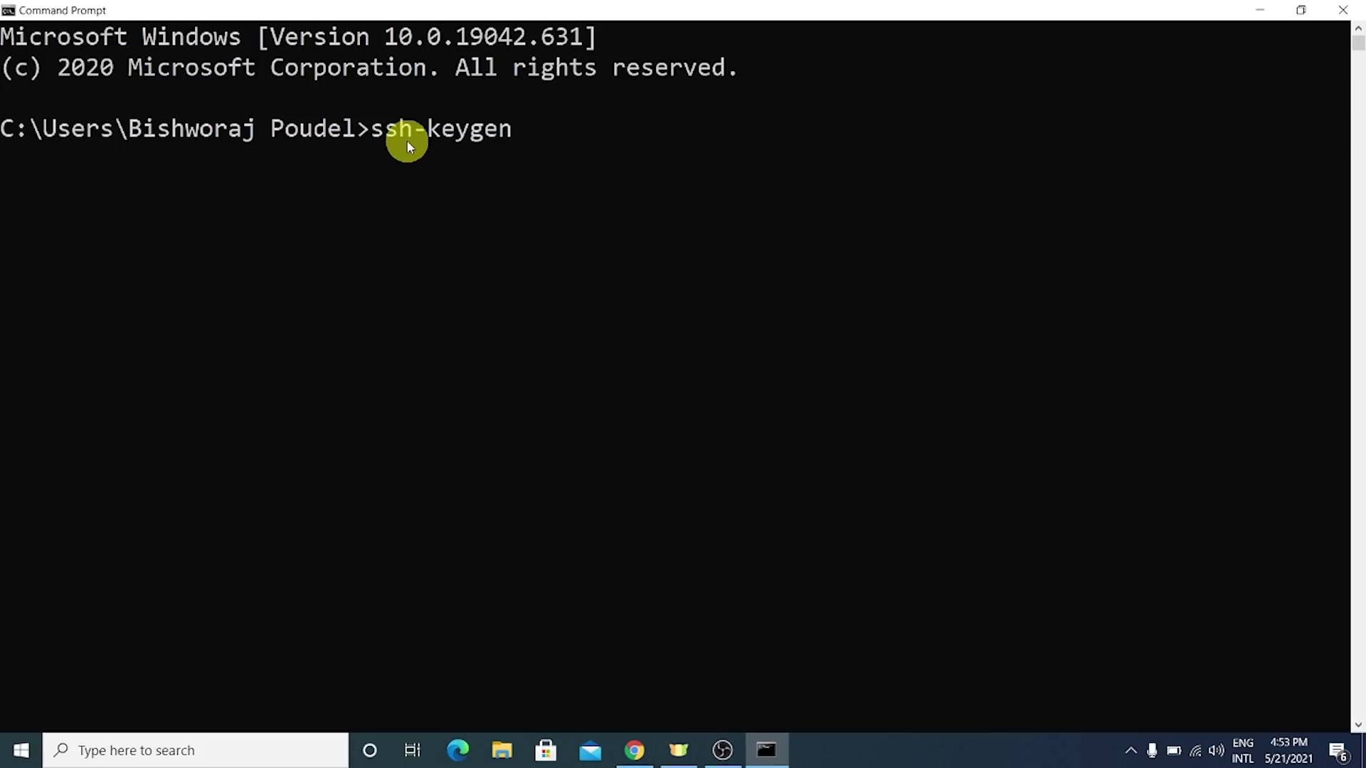
pyautogui.moveTo(377, 135); pyautogui.dragTo(519, 126)
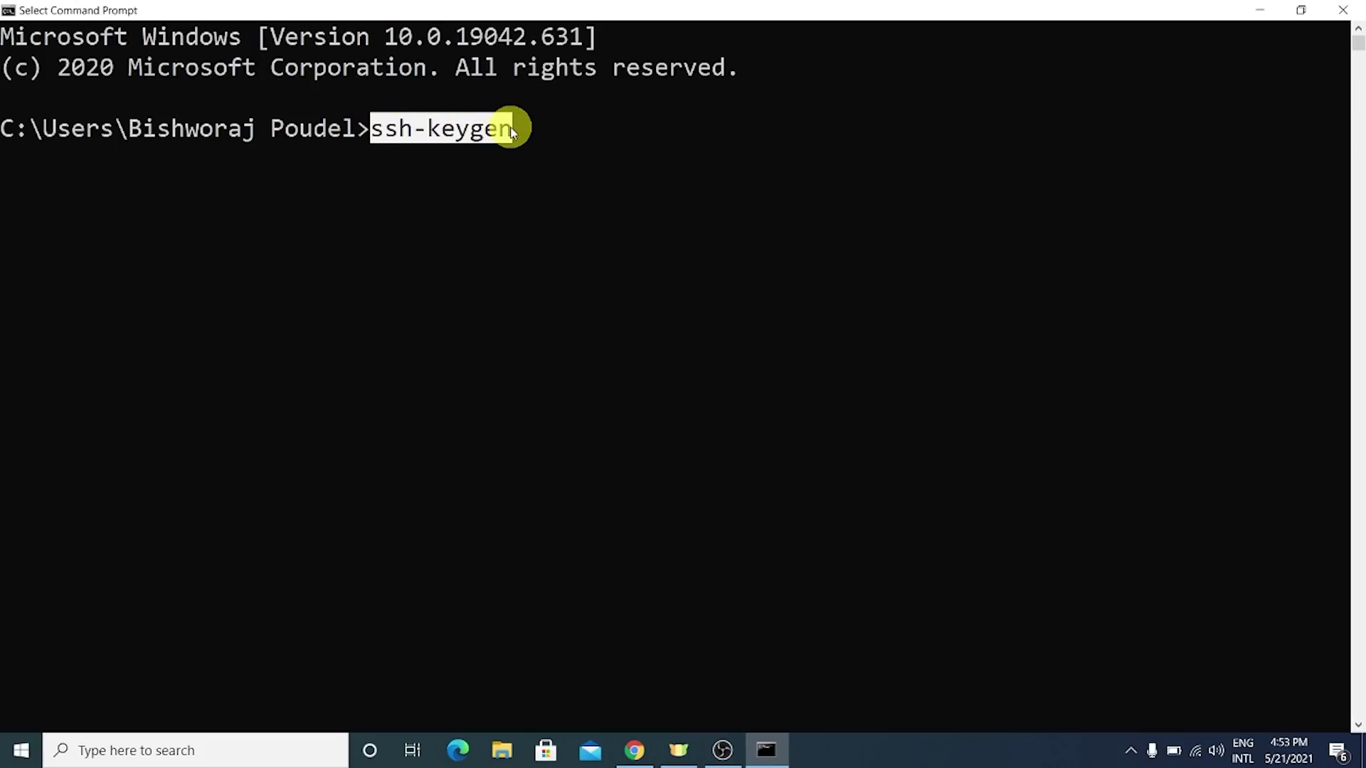
pyautogui.click(509, 131)
pyautogui.press('Escape')
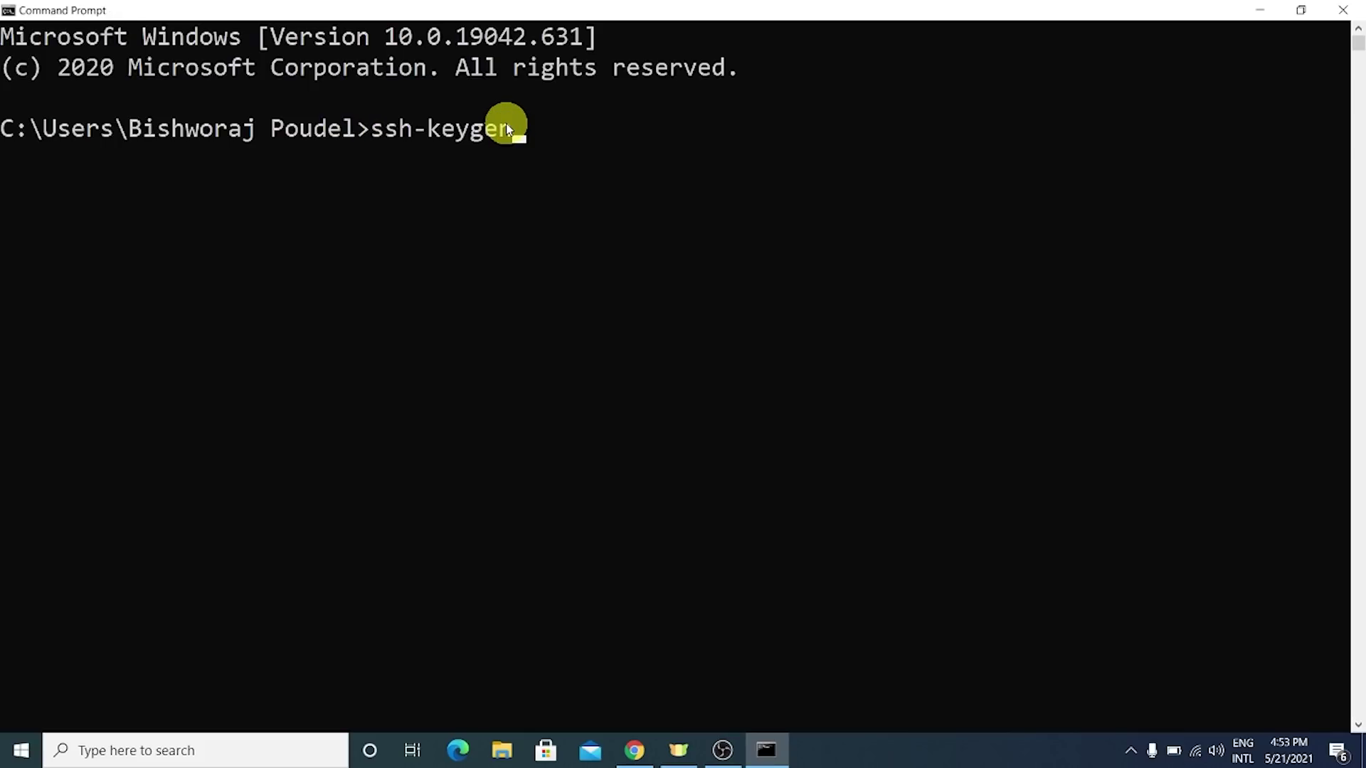
pyautogui.press('Return')
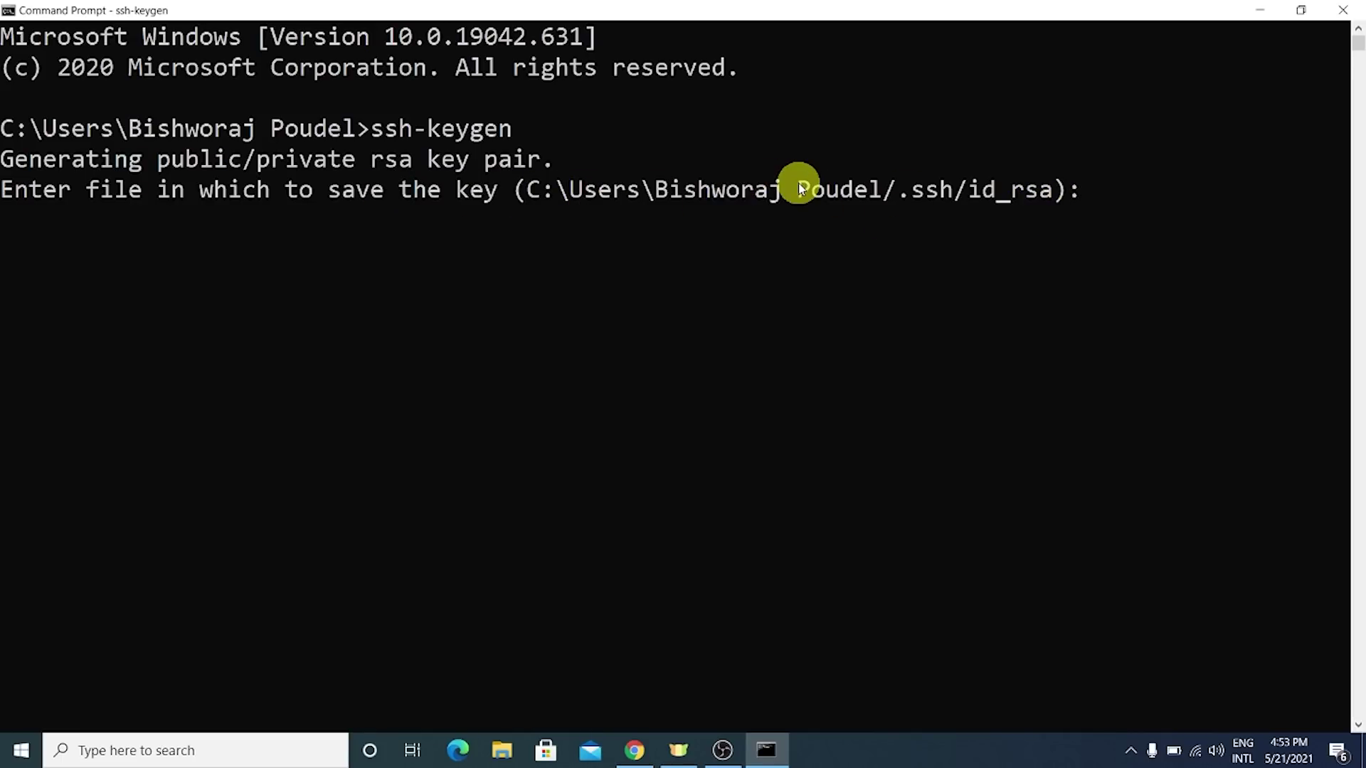
pyautogui.press('Return')
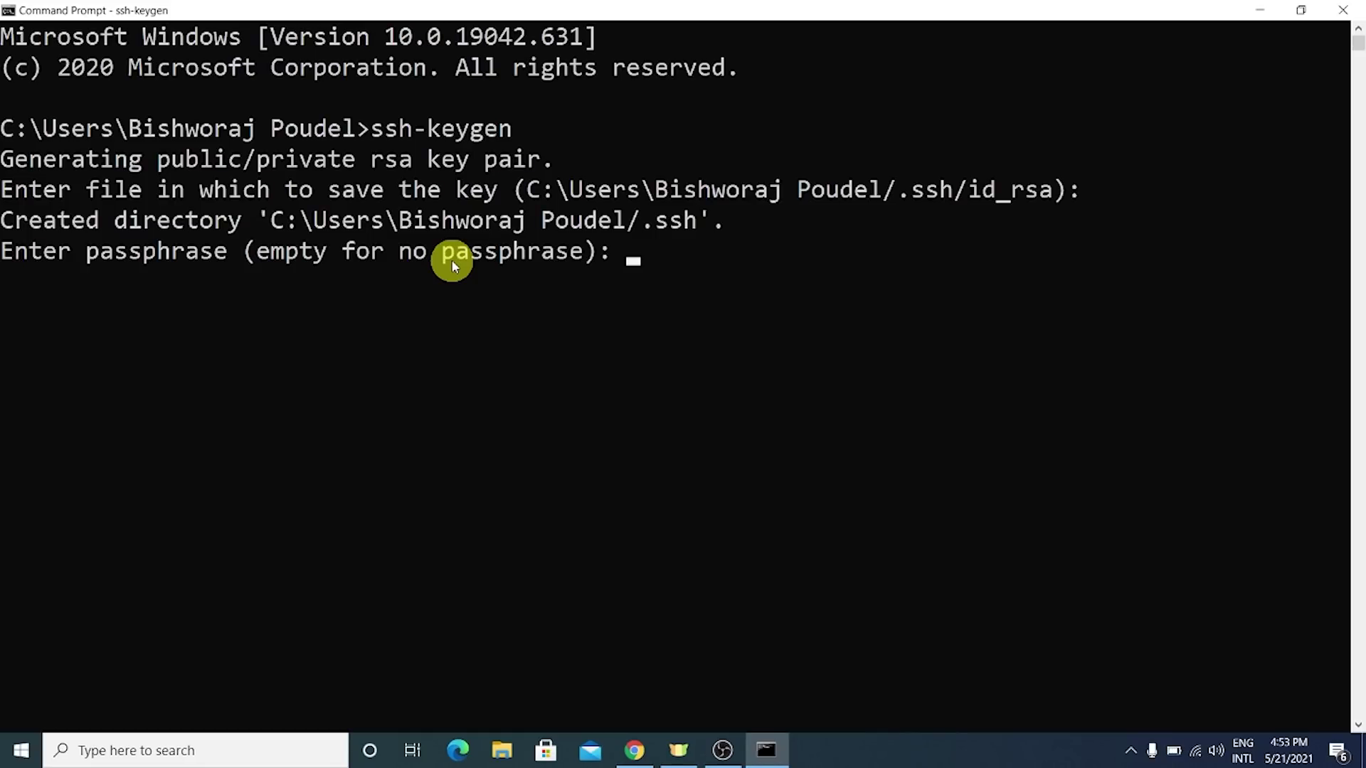
pyautogui.press('Return')
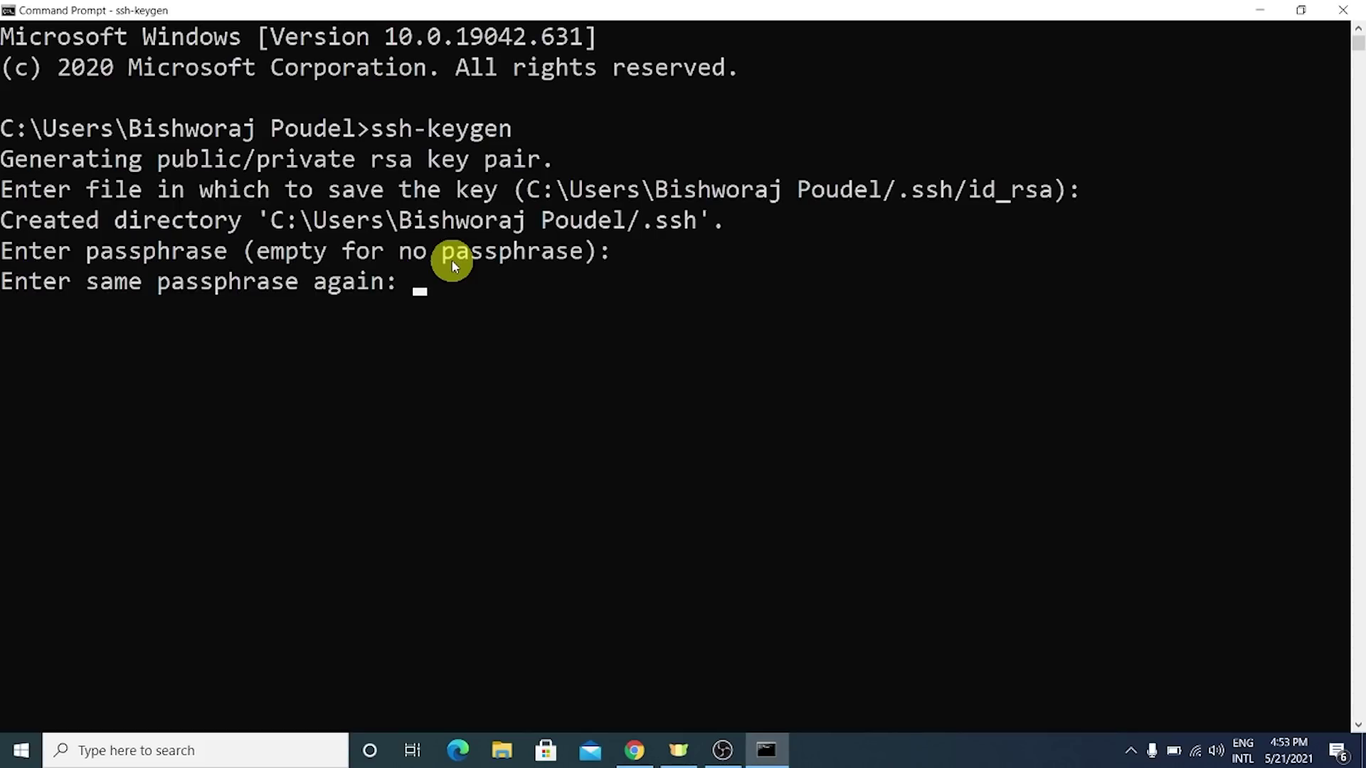
pyautogui.press('Return')
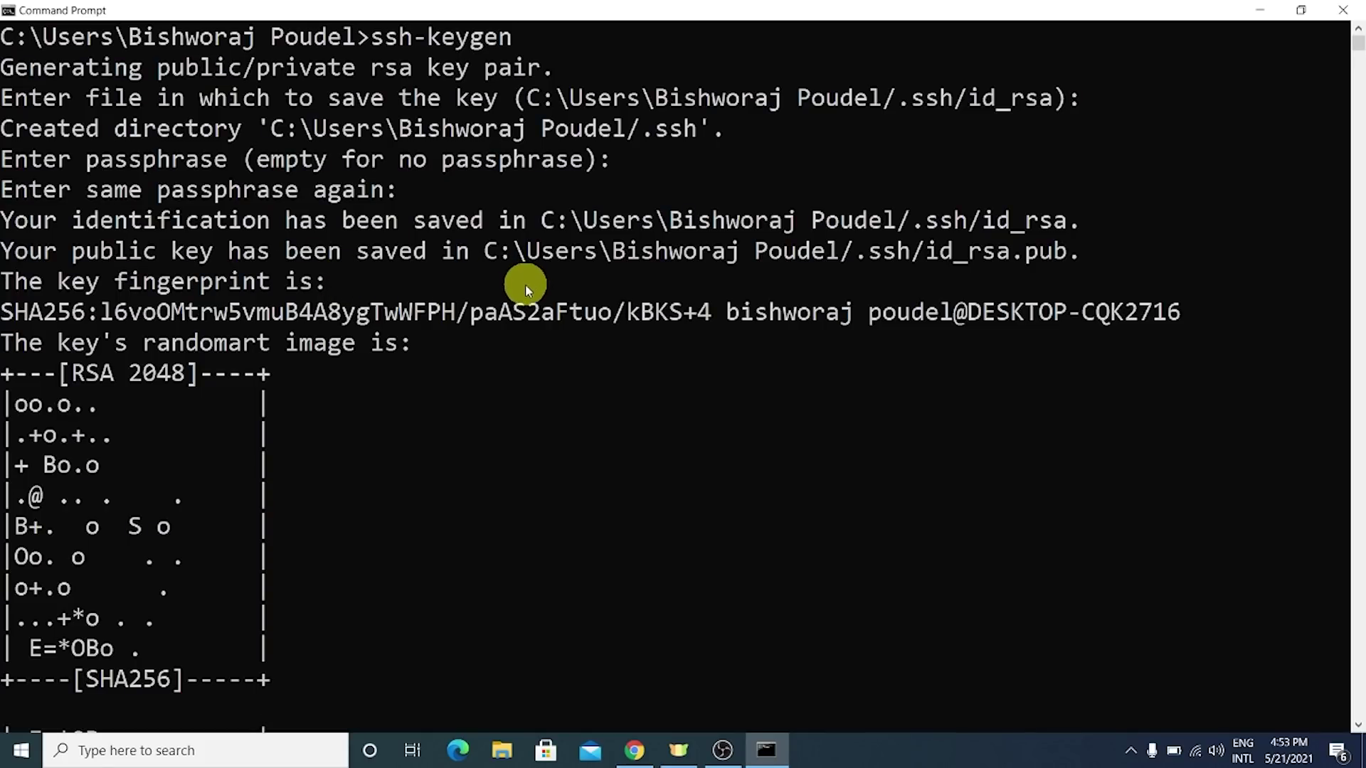
pyautogui.scroll(-2, 418, 348)
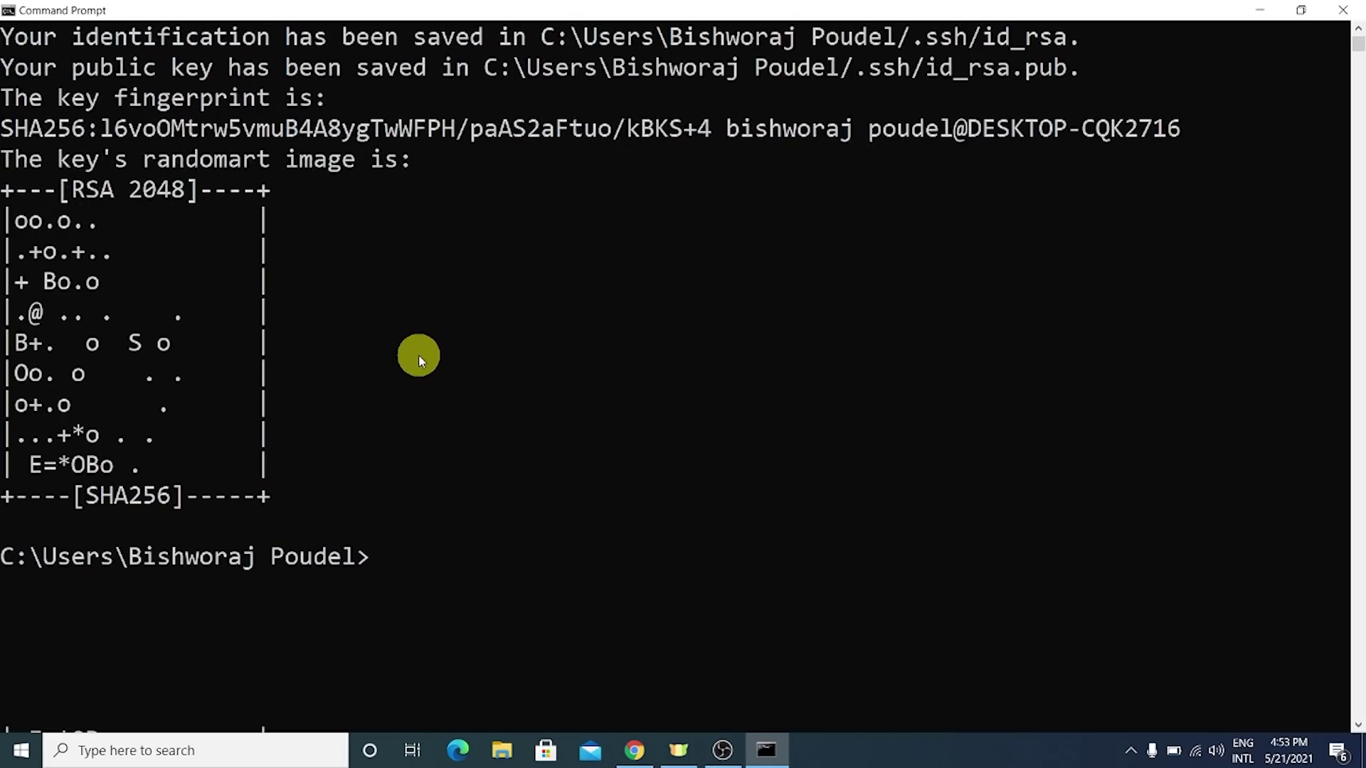
pyautogui.scroll(3, 419, 355)
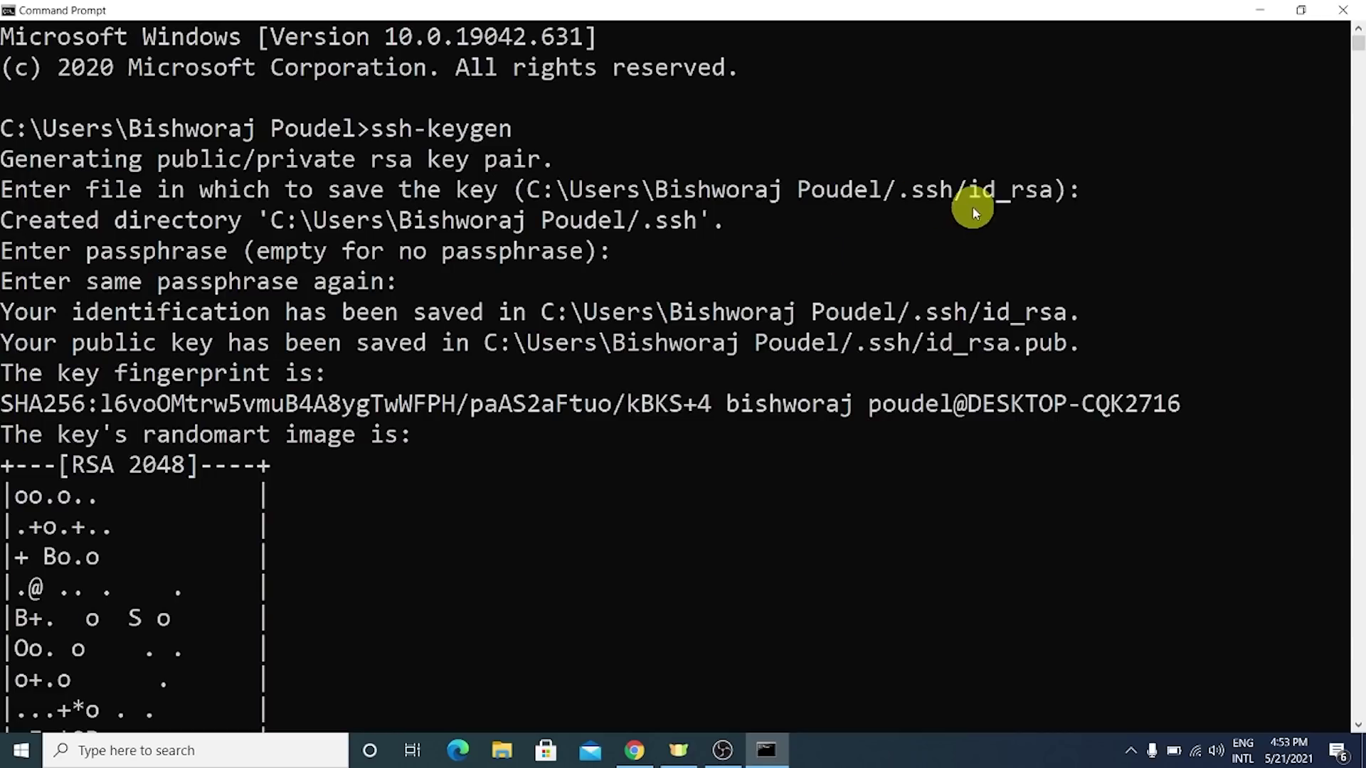
# - Copy the .ssh folder path from the output and open it in File Explorer through the Run dialog
pyautogui.moveTo(527, 189); pyautogui.dragTo(952, 196)
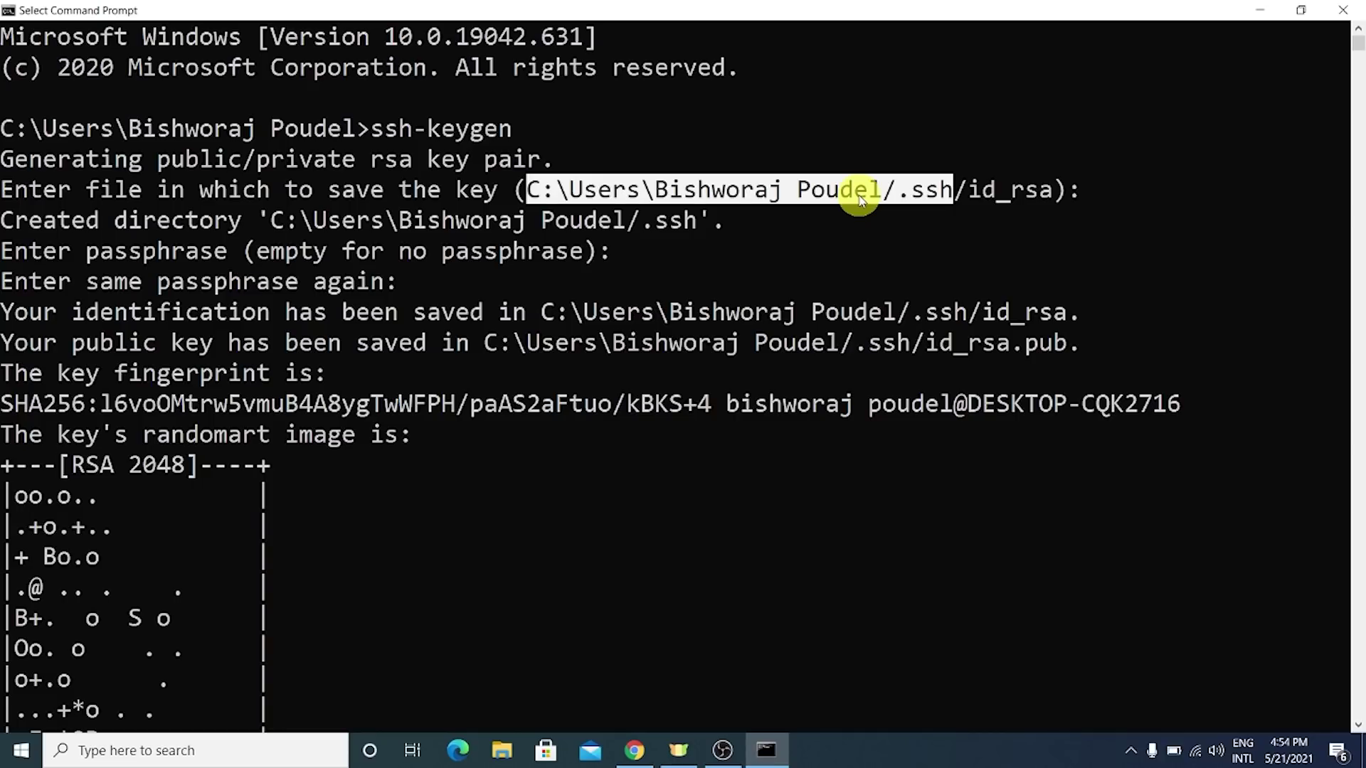
pyautogui.rightClick(859, 199)
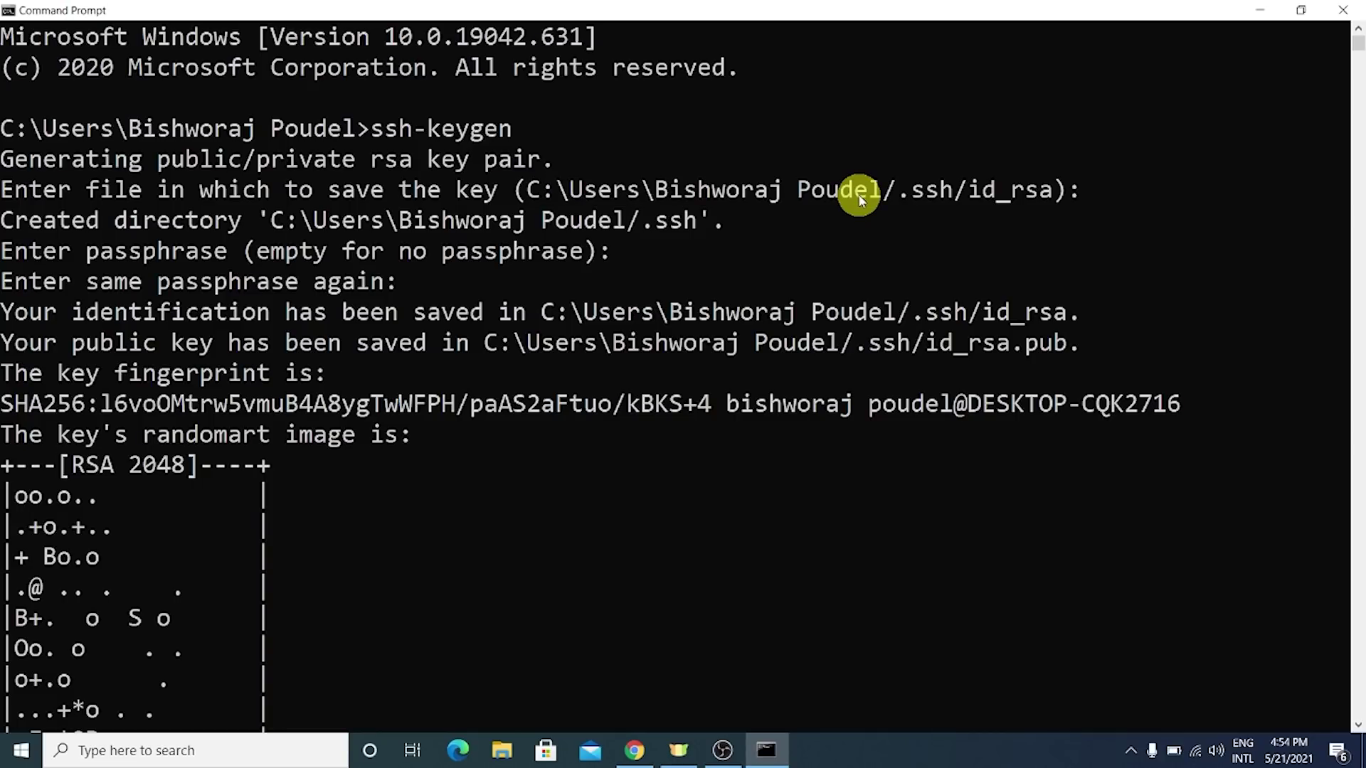
pyautogui.click(20, 751)
pyautogui.write('run')
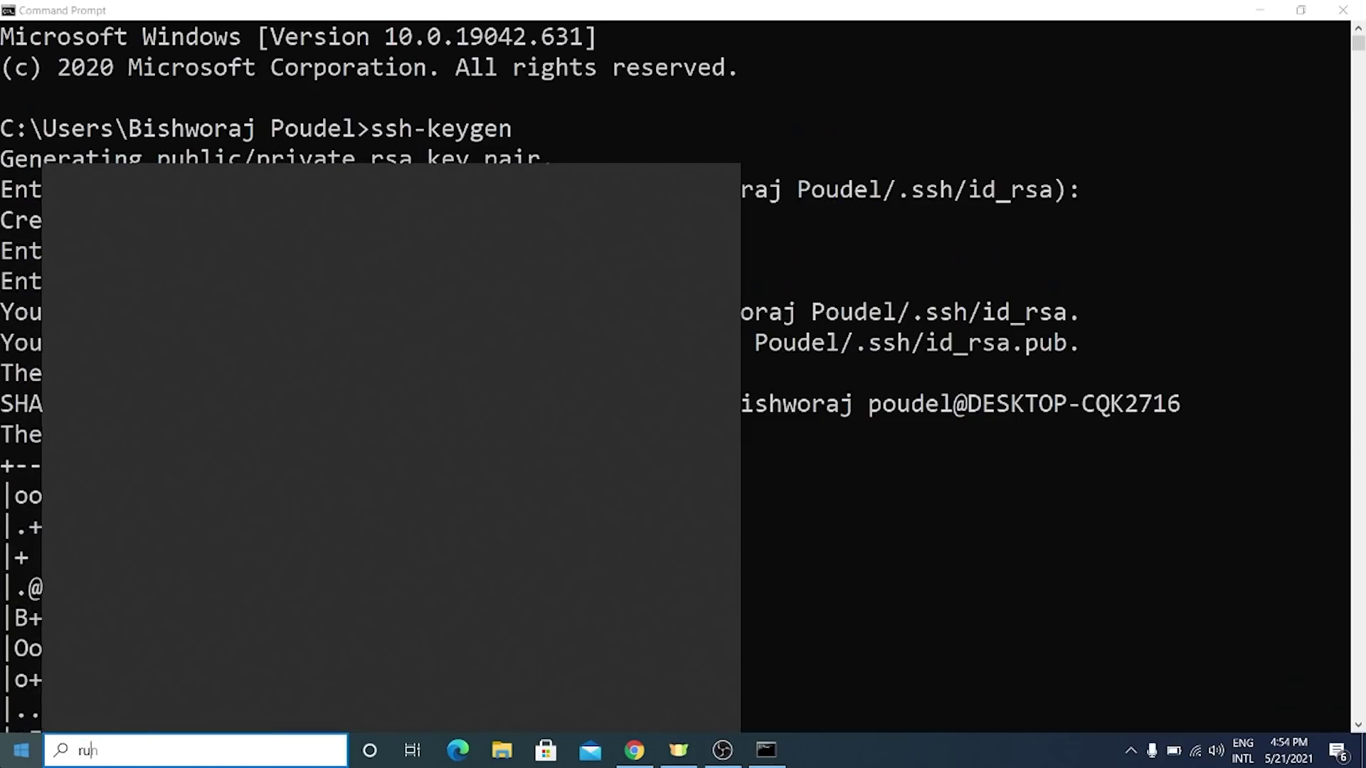
pyautogui.press('Return')
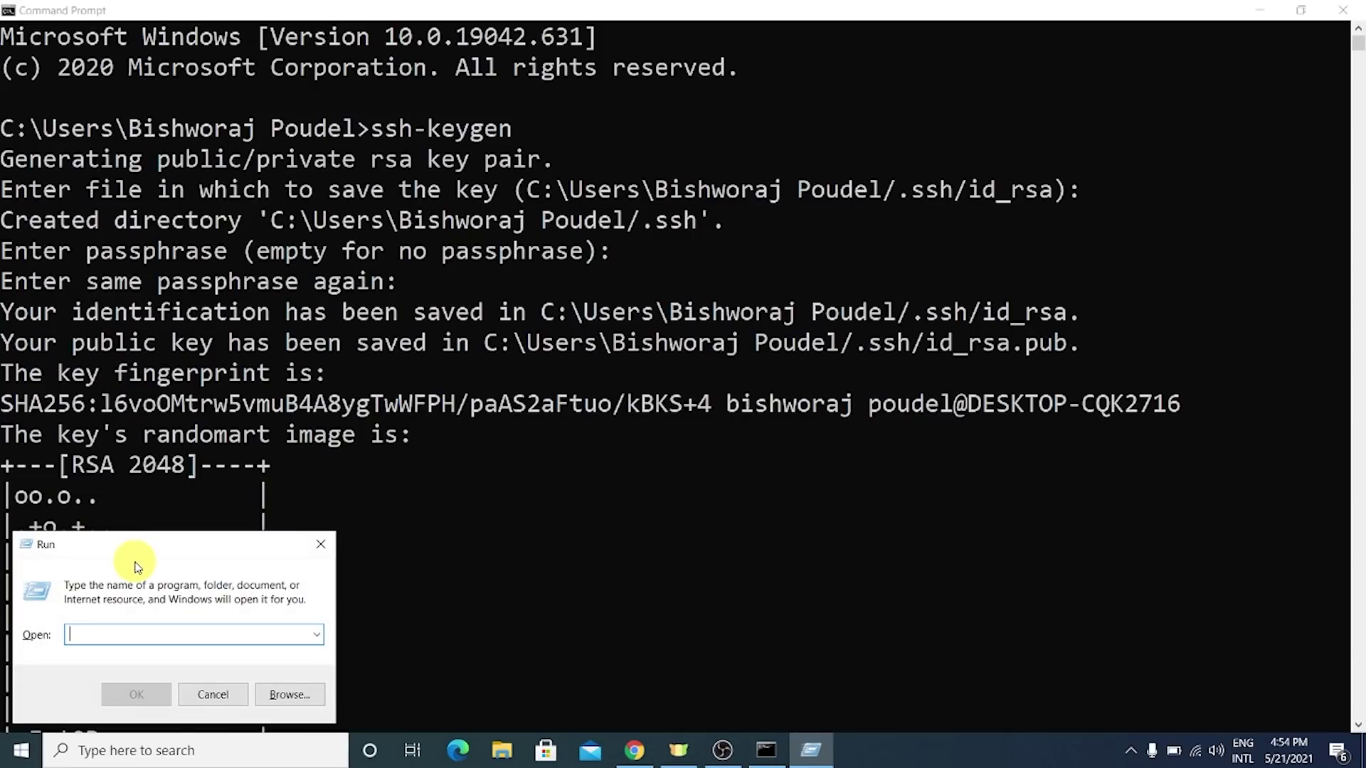
pyautogui.moveTo(135, 562); pyautogui.dragTo(710, 271)
pyautogui.write('C:\\Users\\Bishworaj Poudel/.ssh')
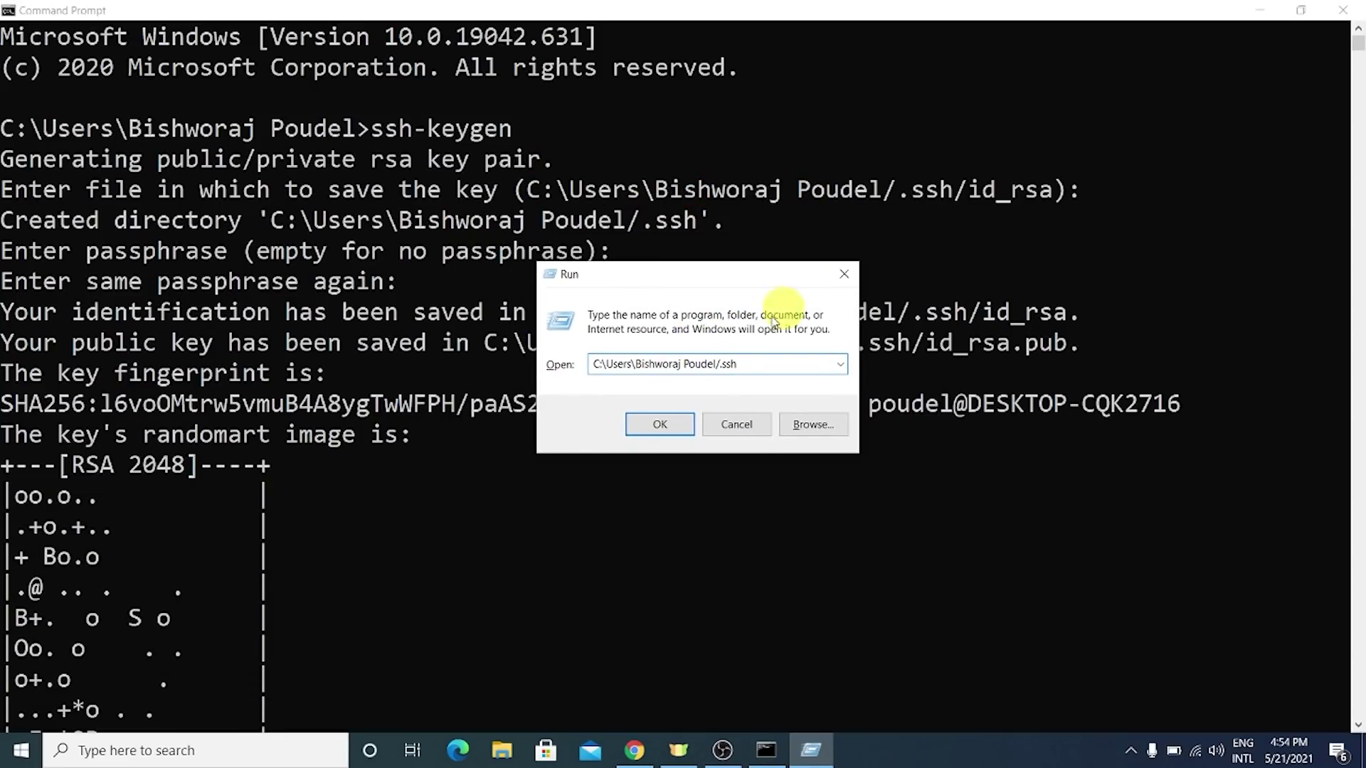
pyautogui.moveTo(748, 365); pyautogui.dragTo(552, 365)
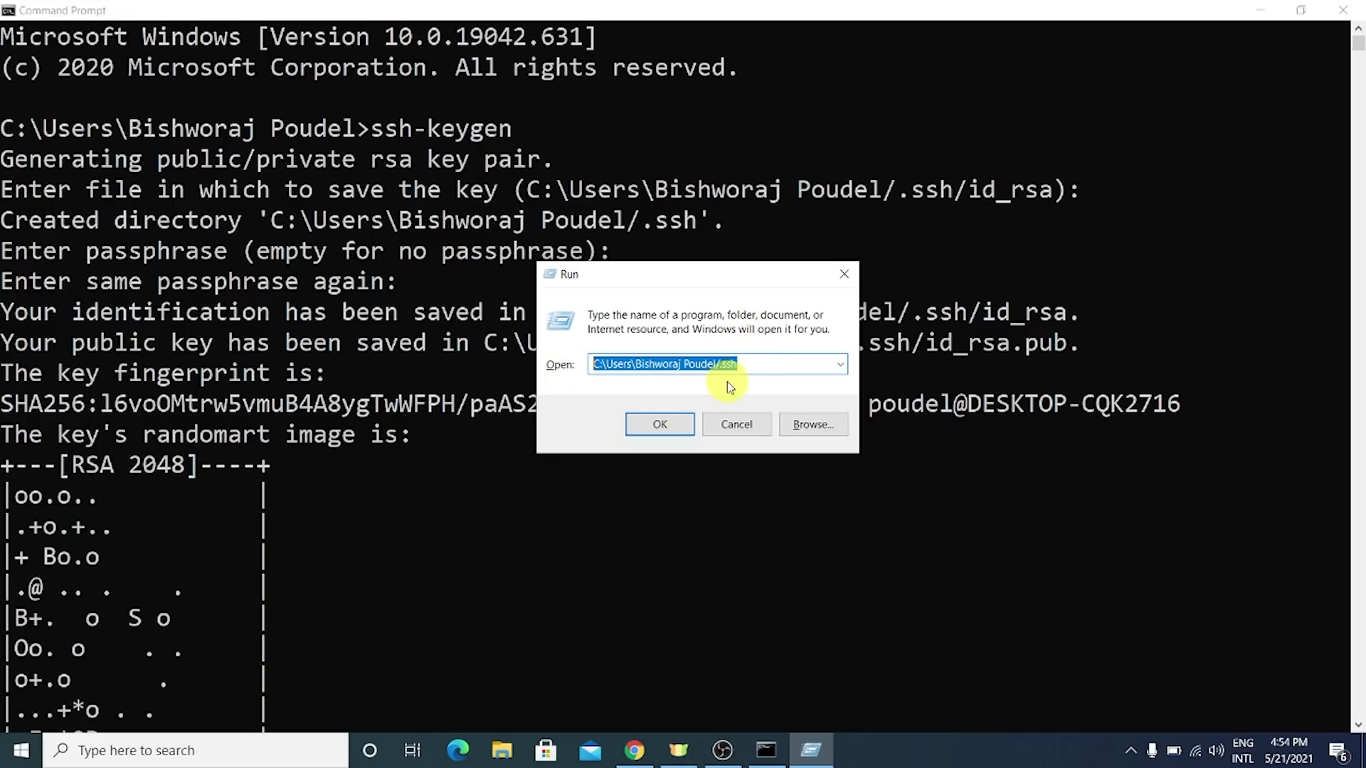
pyautogui.click(661, 427)
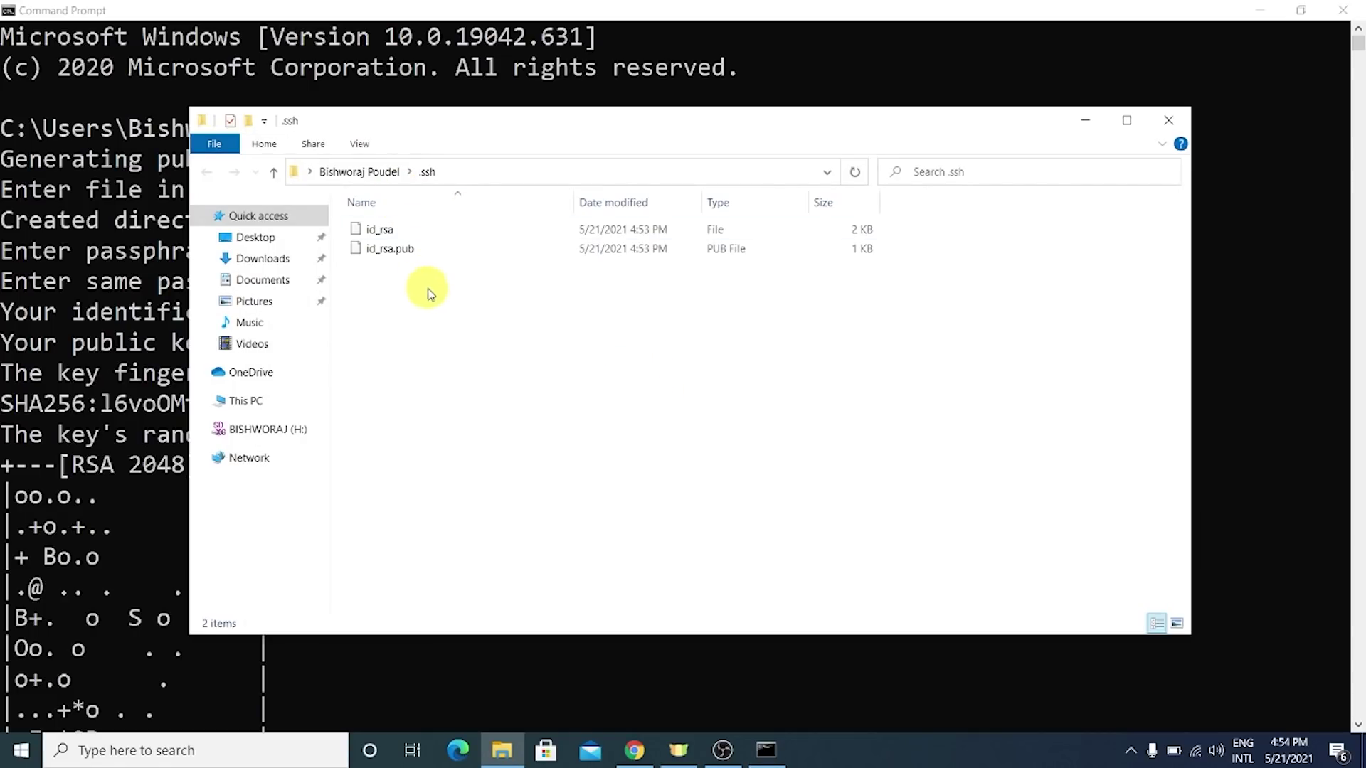
# - Select the generated key files, ending with id_rsa selected
pyautogui.moveTo(430, 294); pyautogui.dragTo(369, 203)
pyautogui.click(417, 320)
pyautogui.click(381, 229)
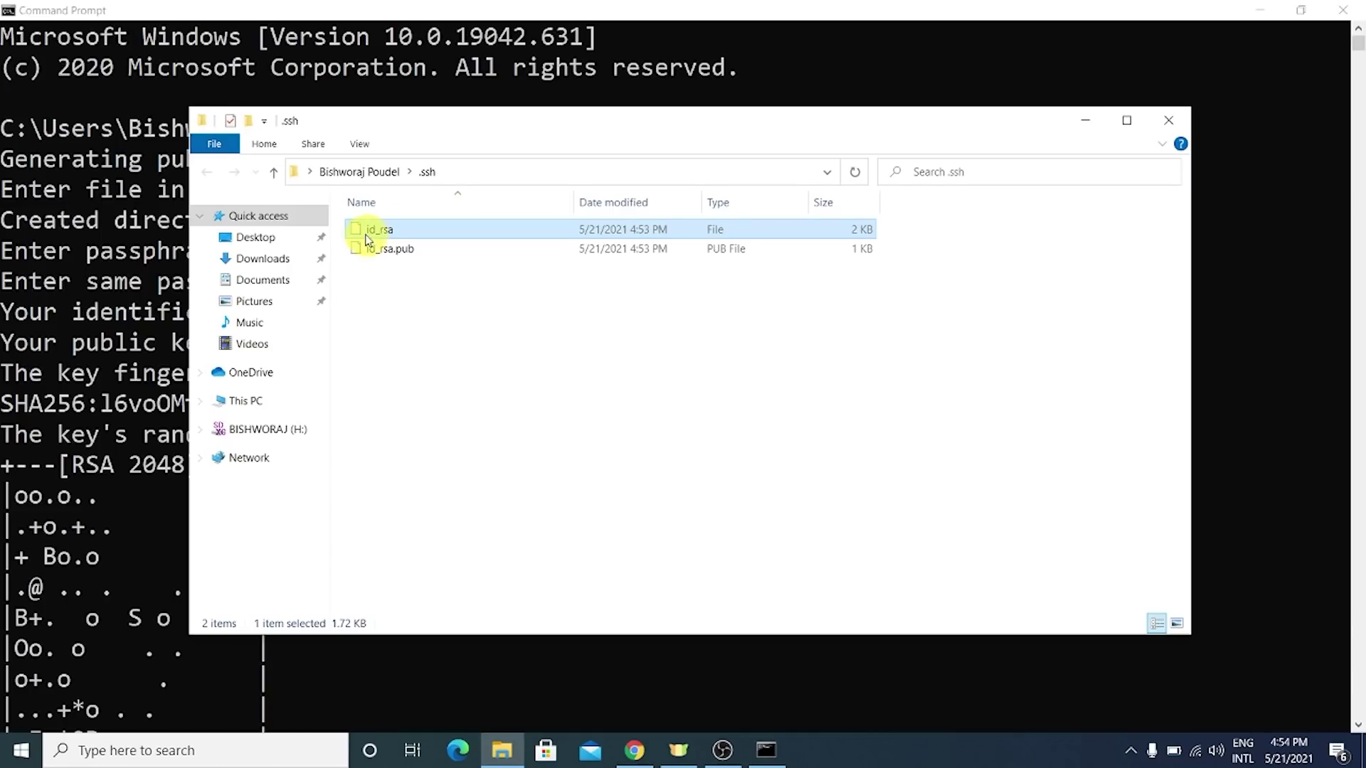
# - Select both id_rsa and id_rsa.pub in .ssh, then navigate to the empty Desktop folder
pyautogui.click(415, 249)
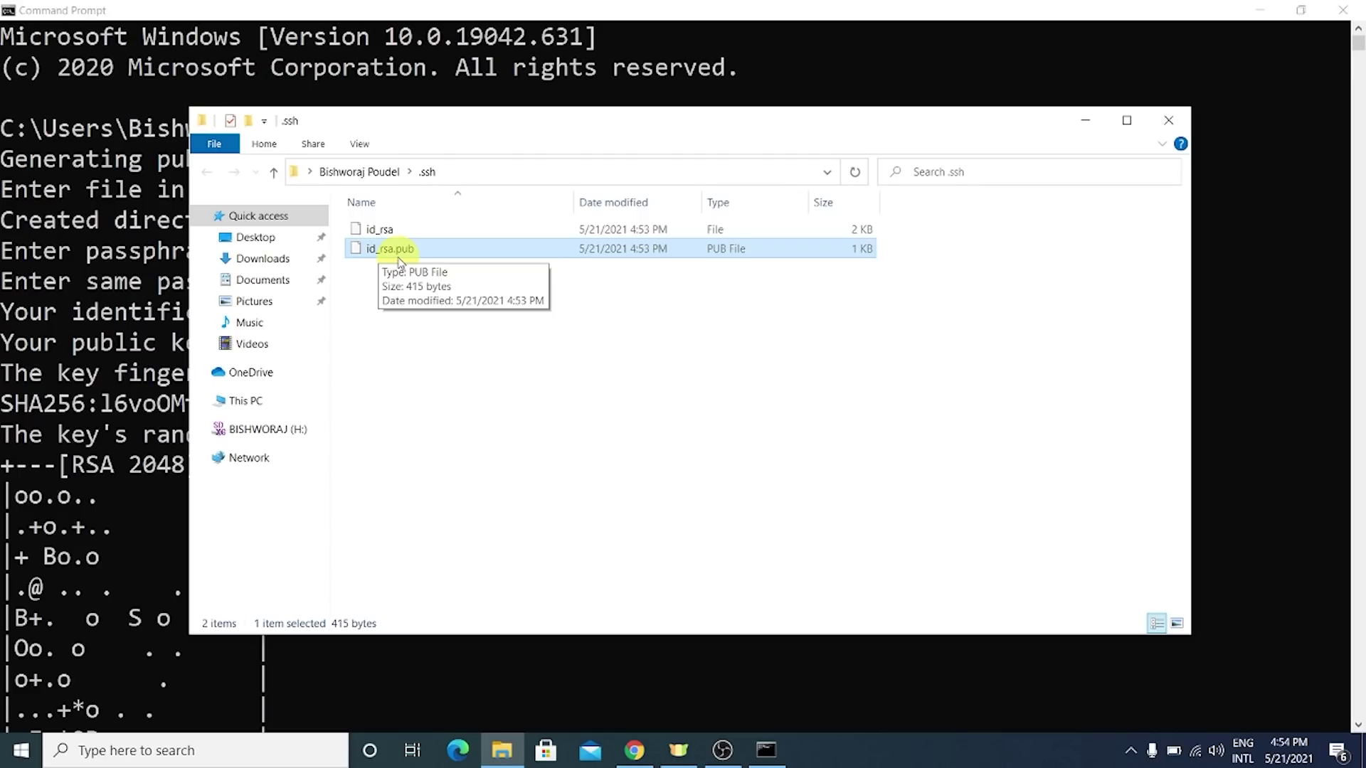
pyautogui.click(396, 250)
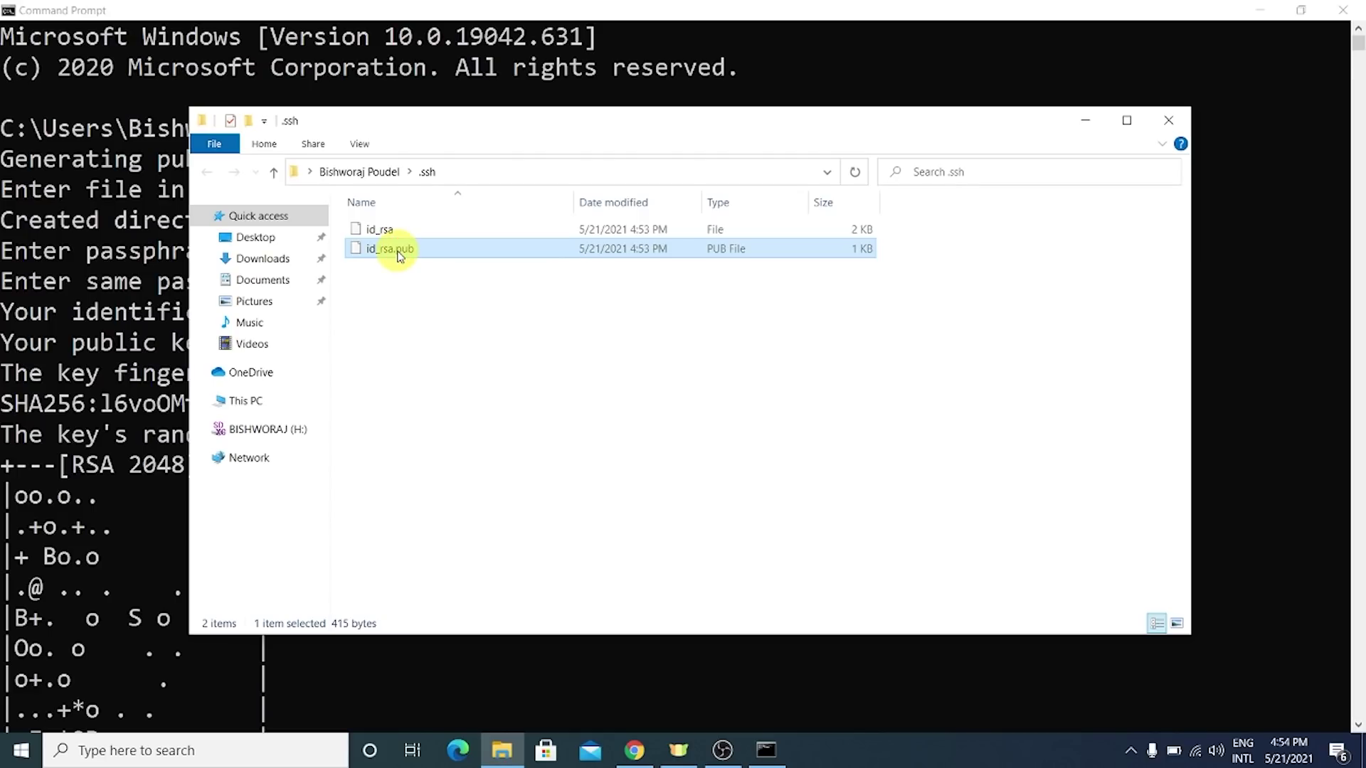
pyautogui.click(387, 234)
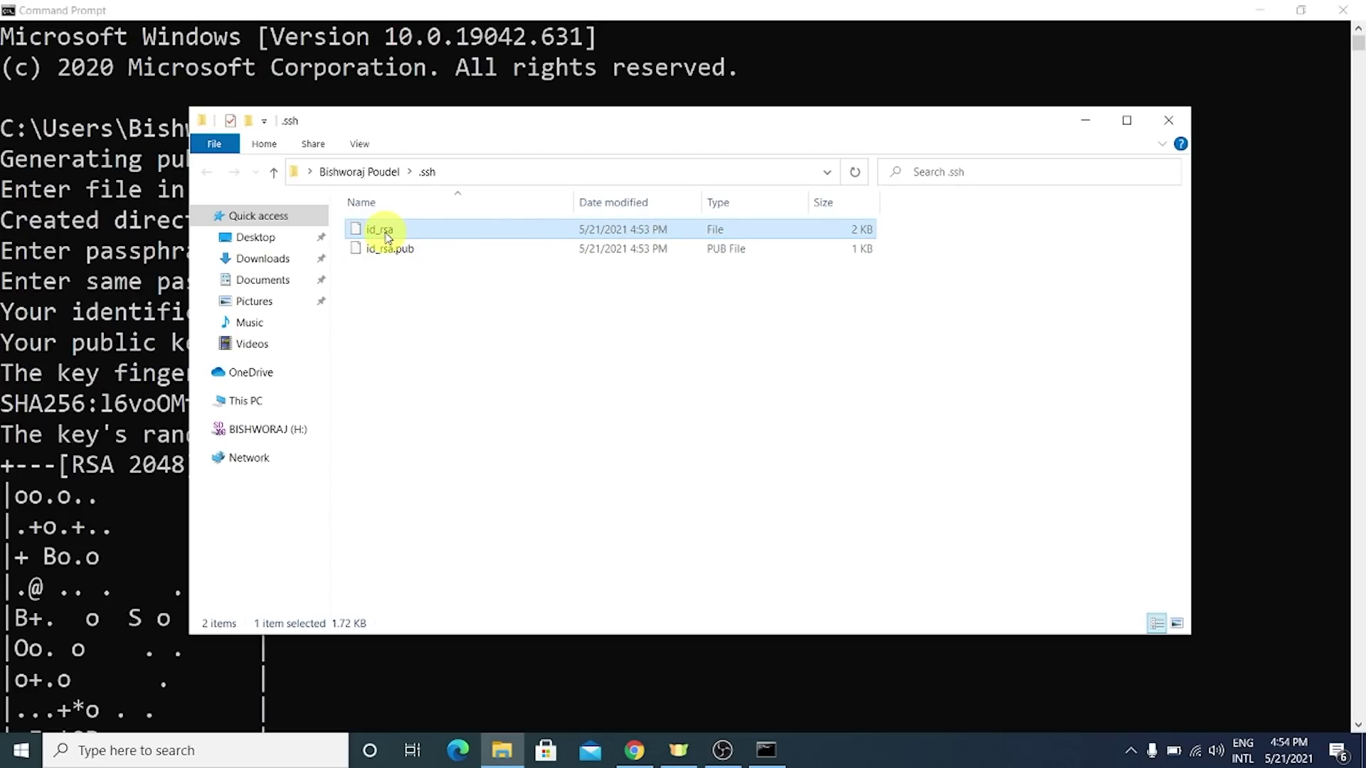
pyautogui.click(397, 249)
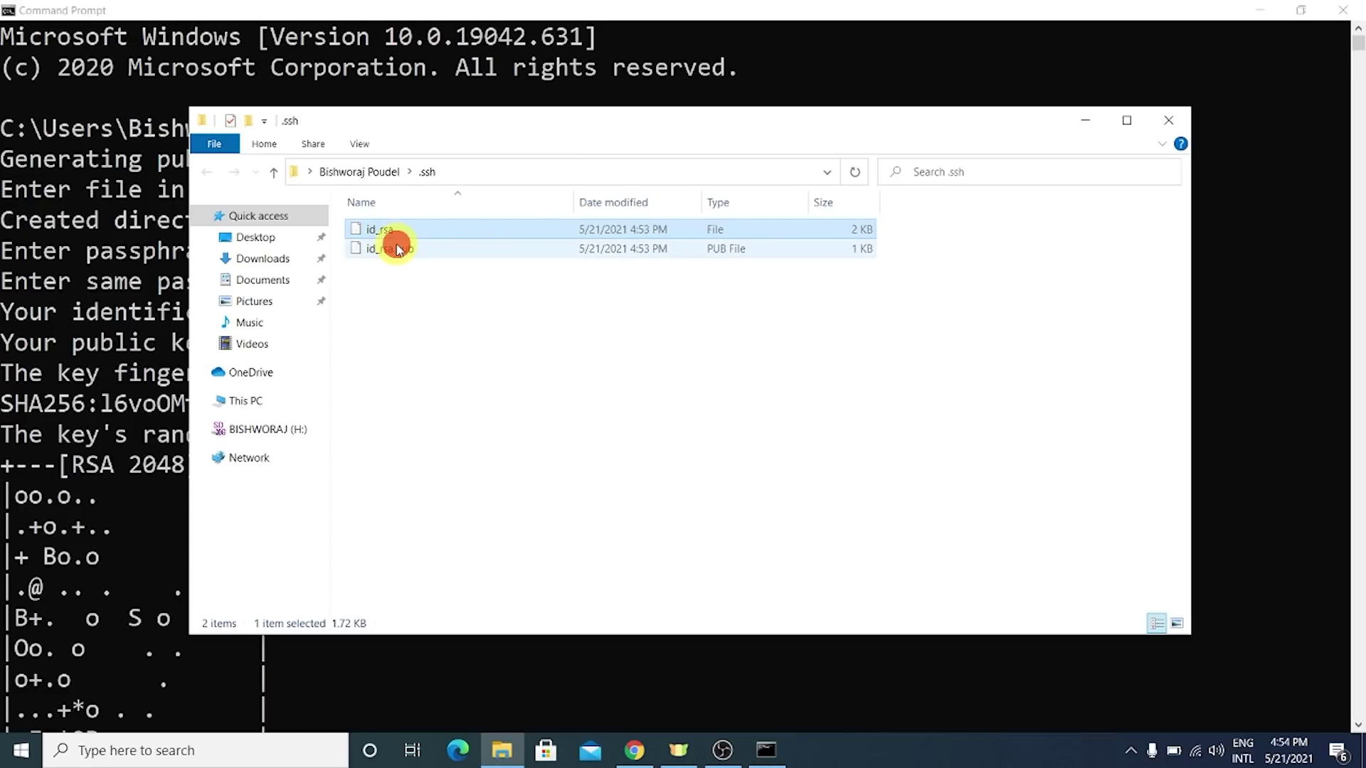
pyautogui.click(381, 229)
pyautogui.moveTo(424, 280); pyautogui.dragTo(375, 225)
pyautogui.click(260, 239)
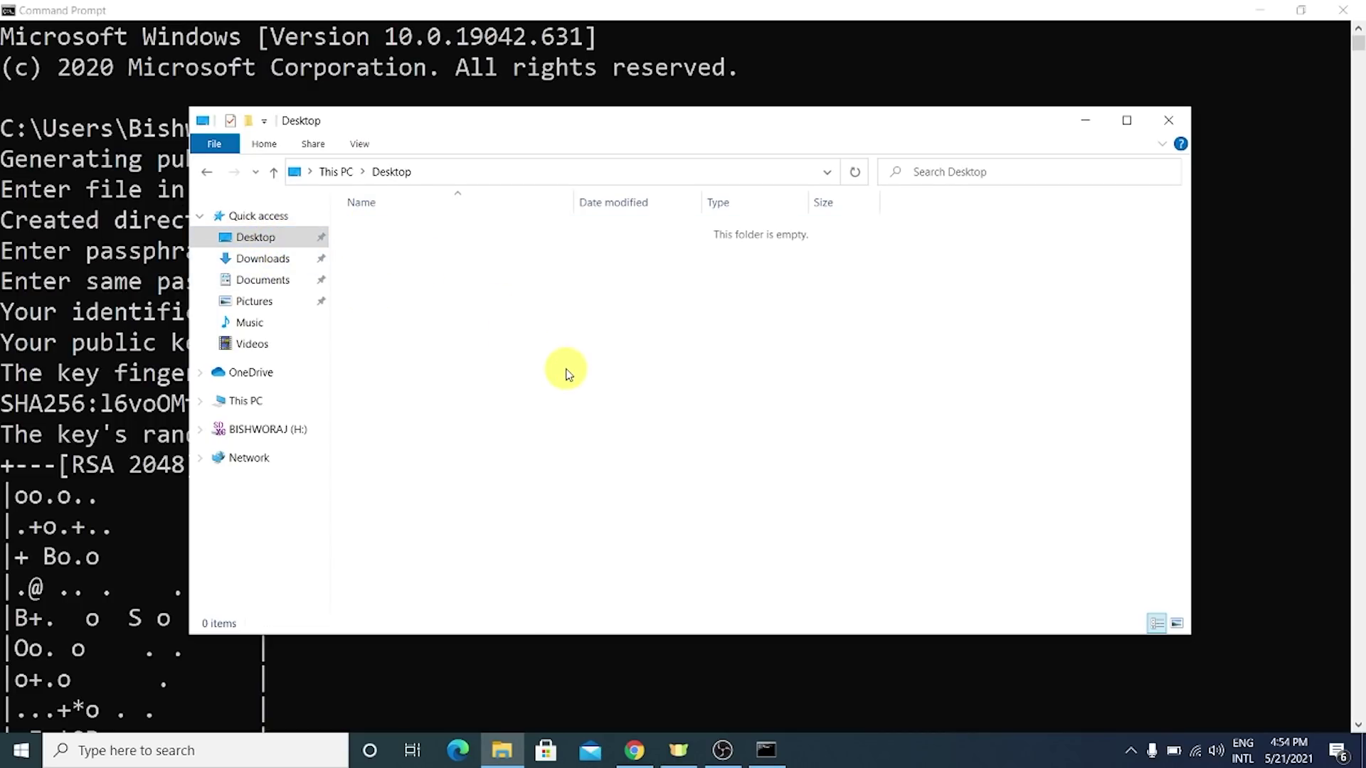
# - Create a Desktop folder named 'SSH KEY' and paste id_rsa and id_rsa.pub into it
pyautogui.hotkey('ctrl', 'shift', 'n')
pyautogui.write('B')
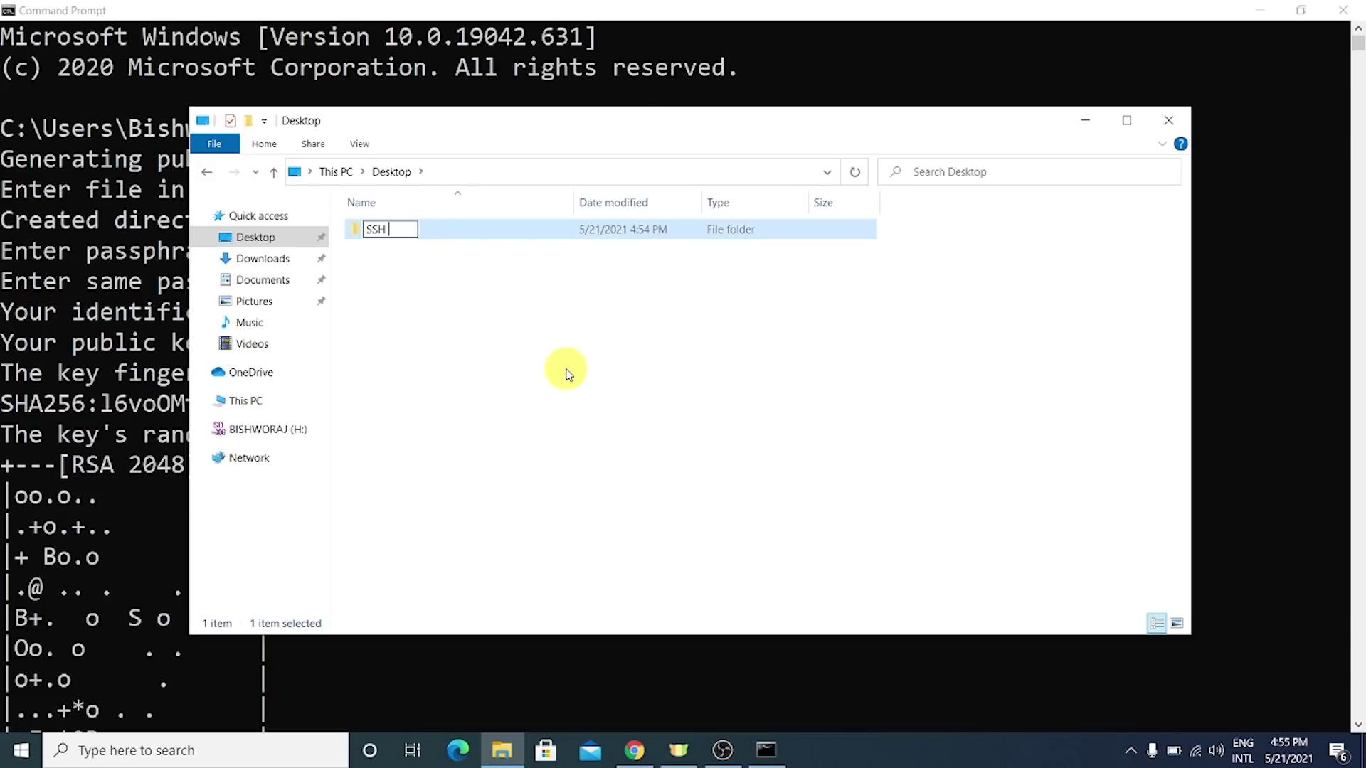
pyautogui.write('SH KEY')
pyautogui.press('Return')
pyautogui.press('Return')
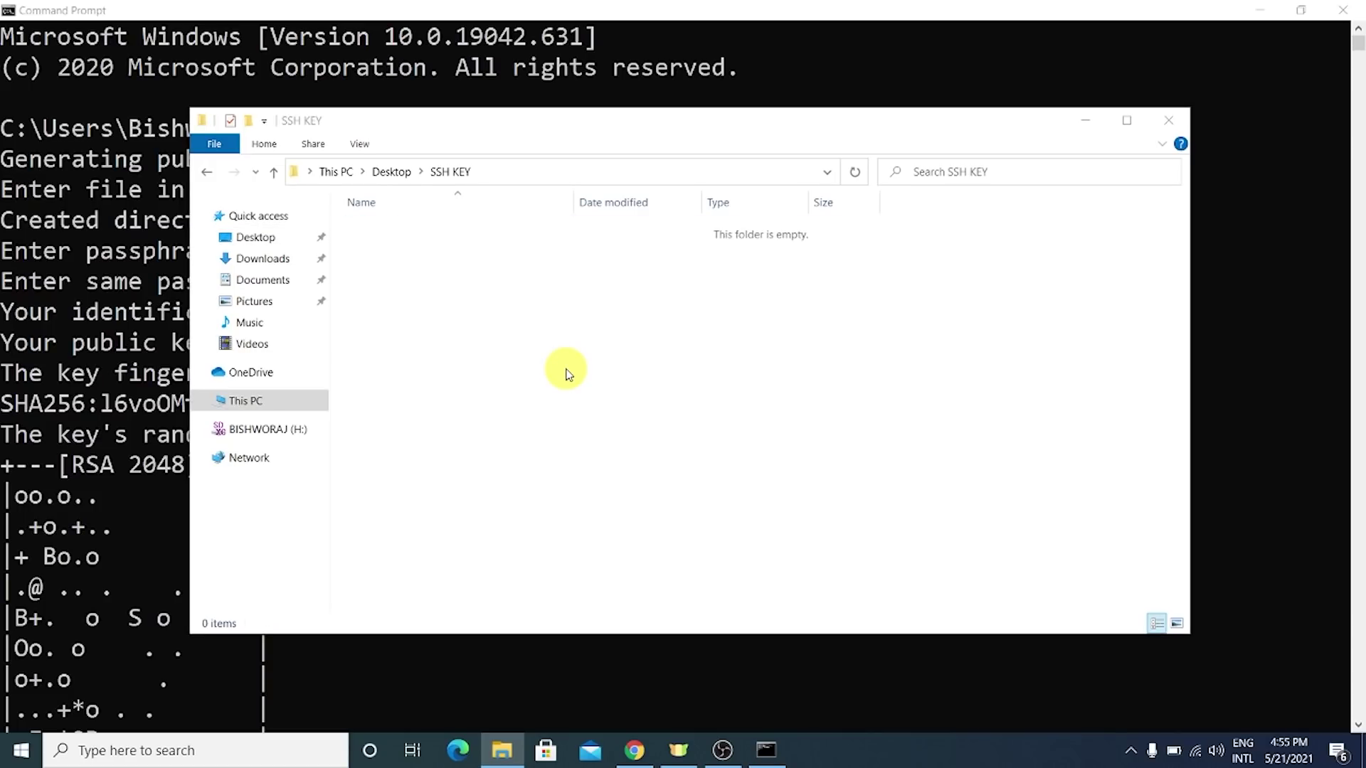
pyautogui.hotkey('ctrl', 'v')
pyautogui.moveTo(567, 374); pyautogui.dragTo(756, 220)
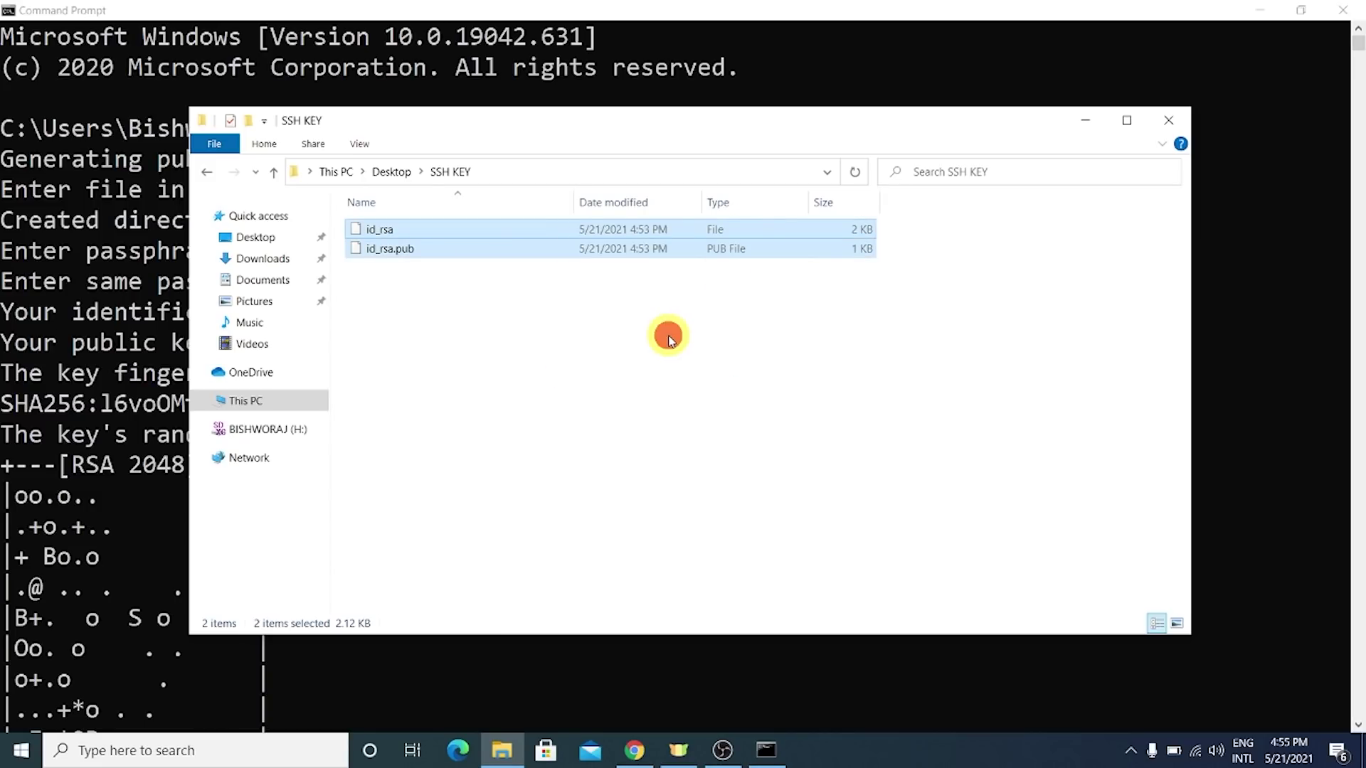
pyautogui.moveTo(668, 334); pyautogui.dragTo(558, 228)
pyautogui.click(585, 345)
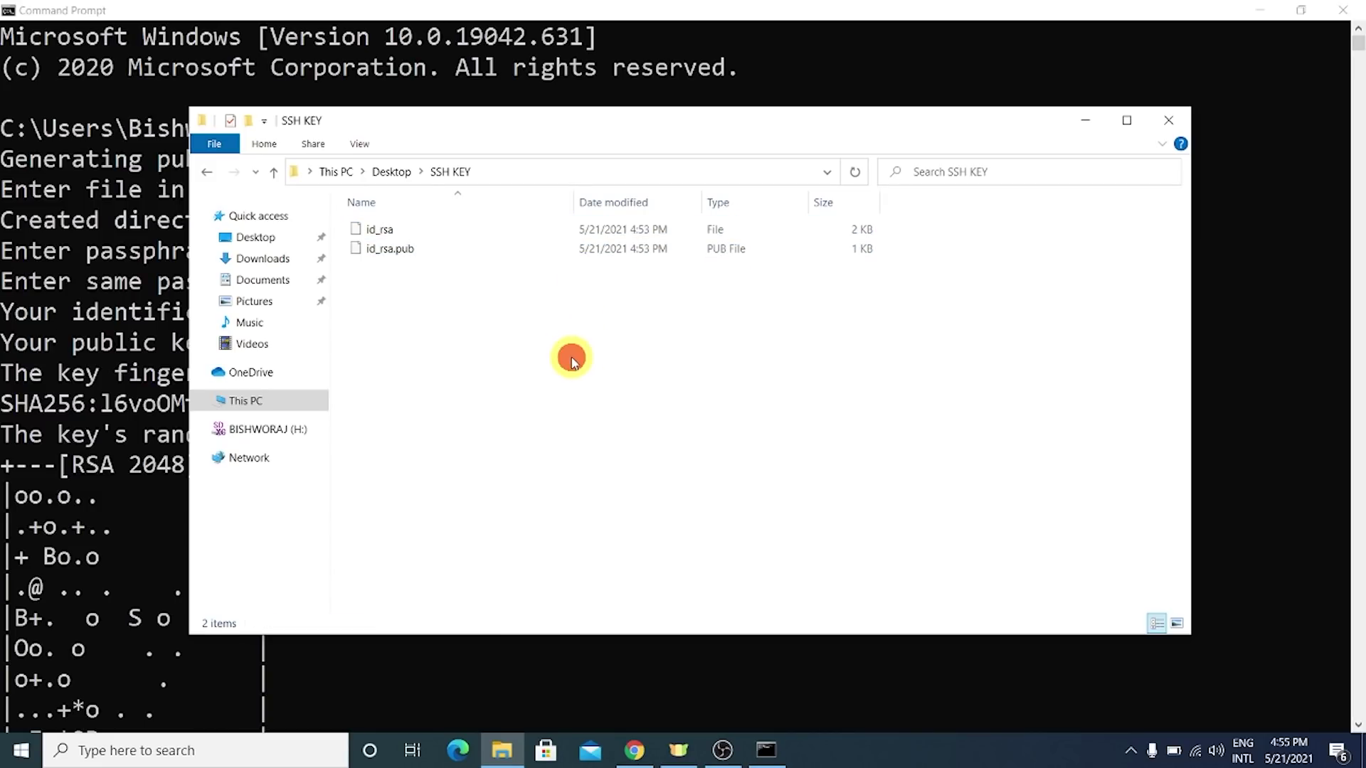
pyautogui.moveTo(571, 357); pyautogui.dragTo(392, 173)
# - Rearrange the windows, bringing the SSH KEY folder forward and selecting id_rsa
pyautogui.moveTo(596, 9); pyautogui.dragTo(929, 240)
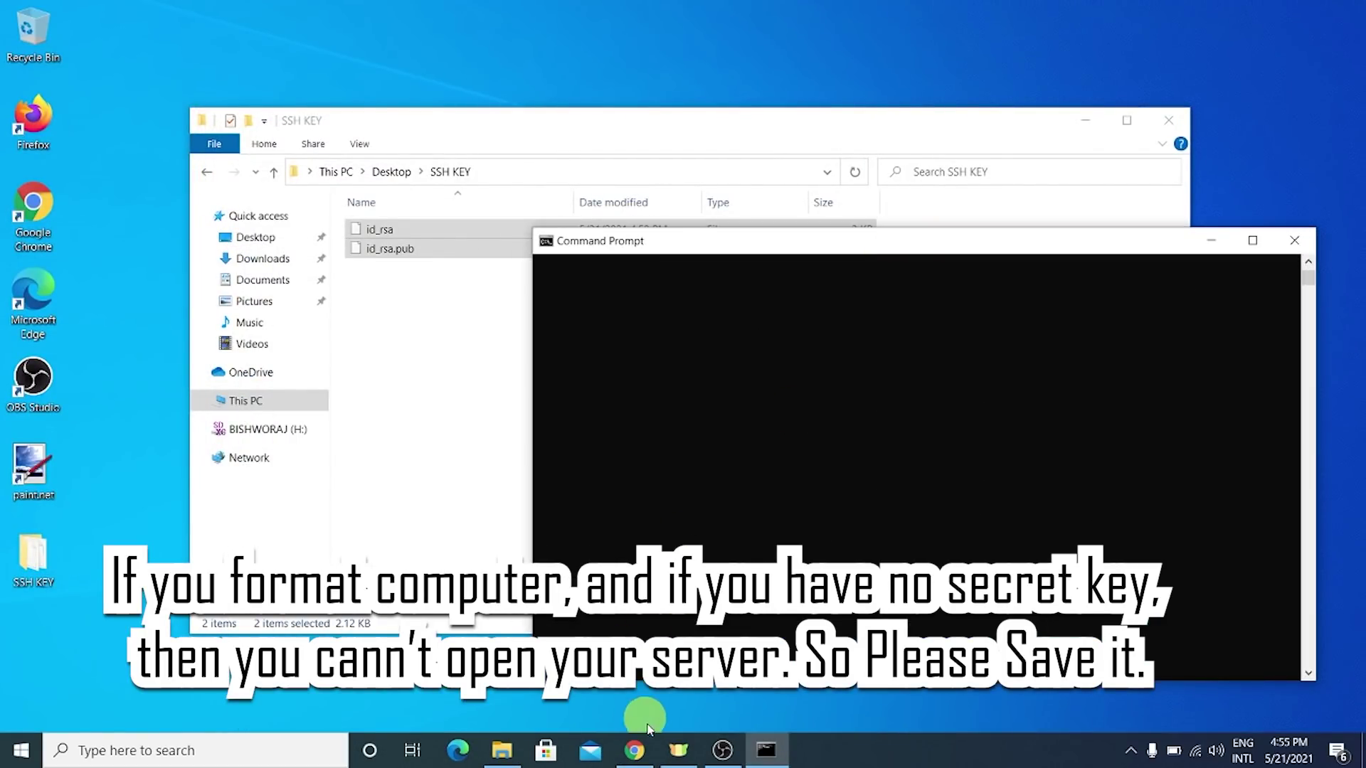
pyautogui.click(634, 750)
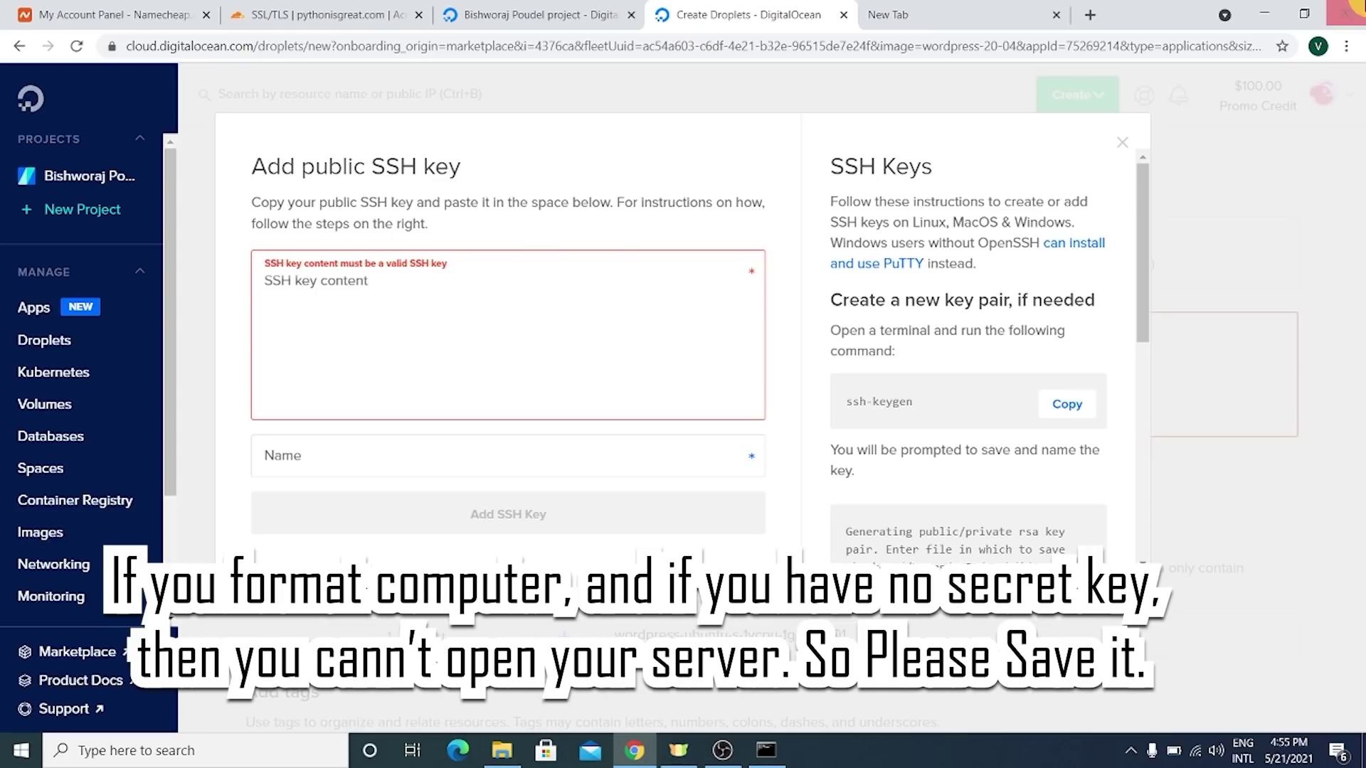
pyautogui.click(1265, 11)
pyautogui.click(412, 321)
pyautogui.click(408, 230)
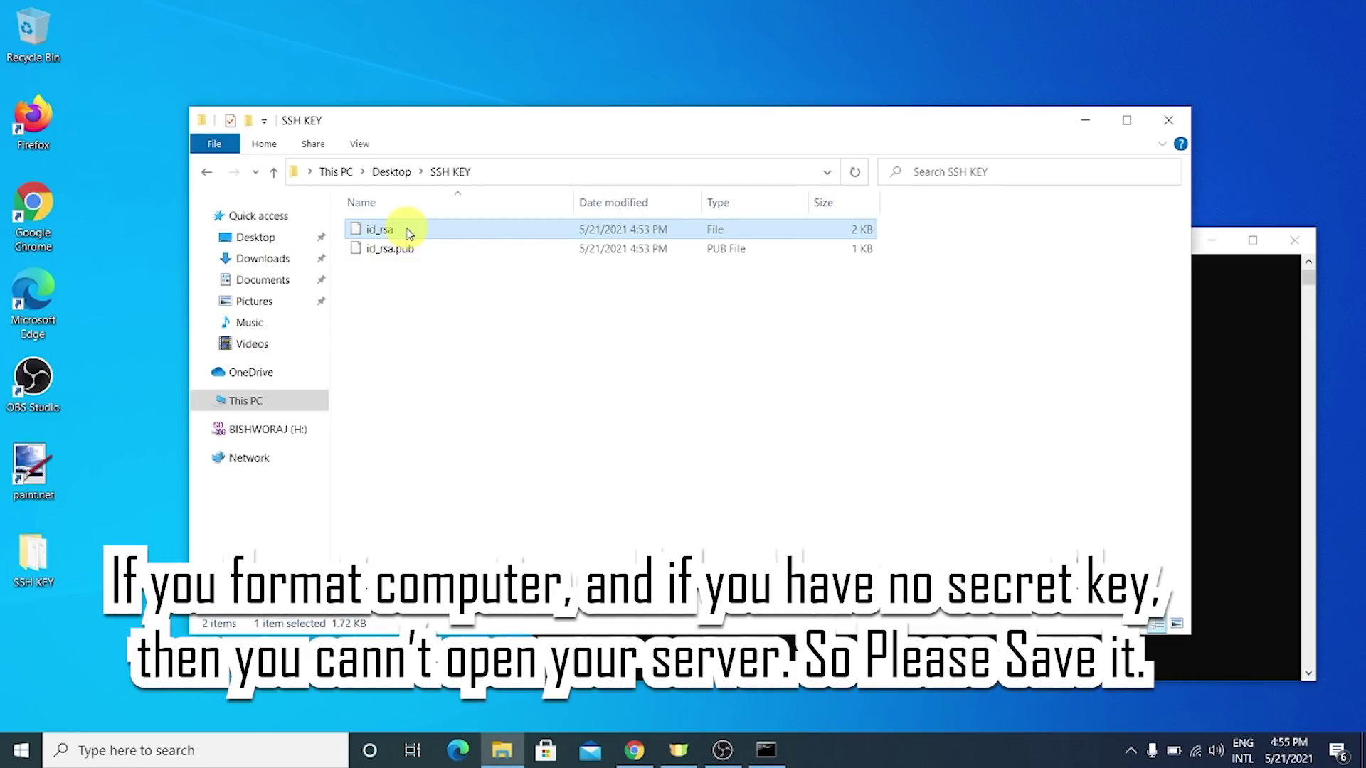
# - Open id_rsa.pub in Notepad without making Notepad the default for .pub files
pyautogui.rightClick(407, 230)
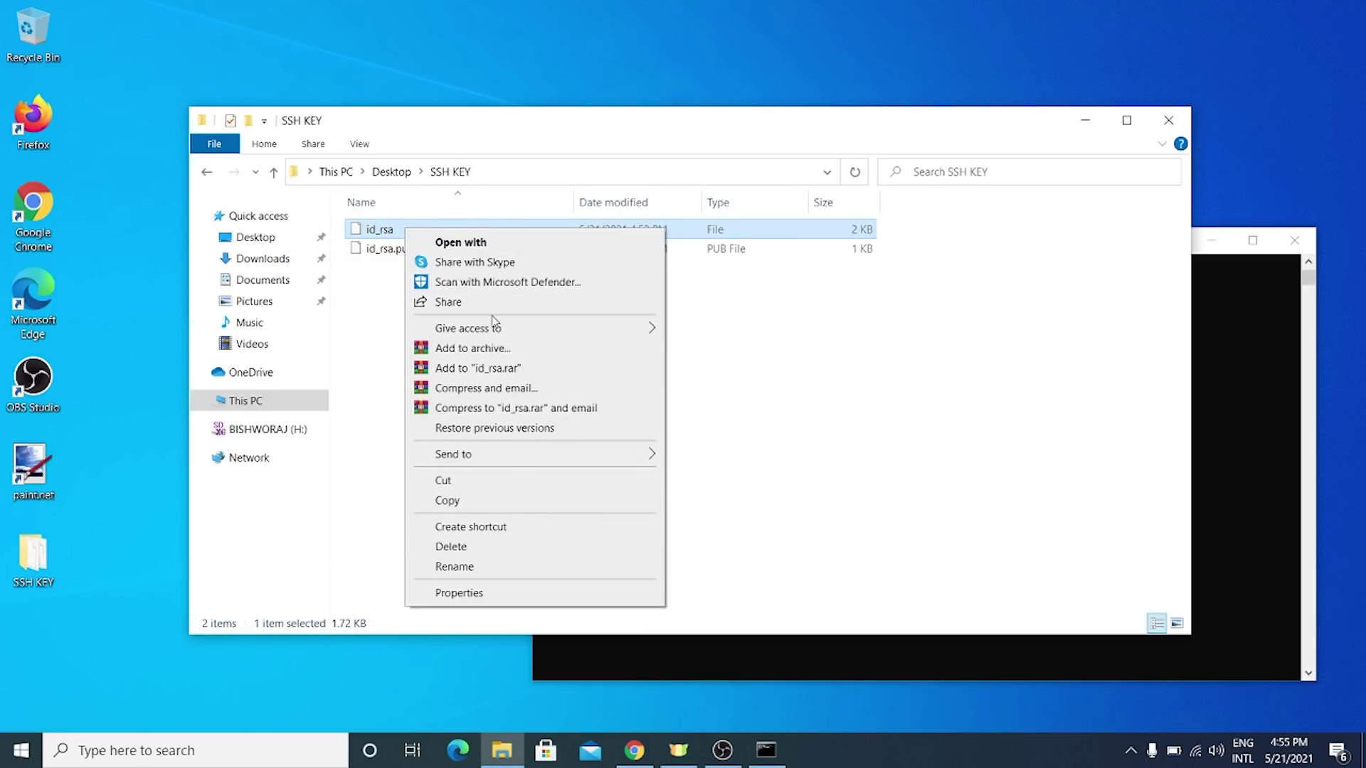
pyautogui.click(350, 268)
pyautogui.click(388, 251)
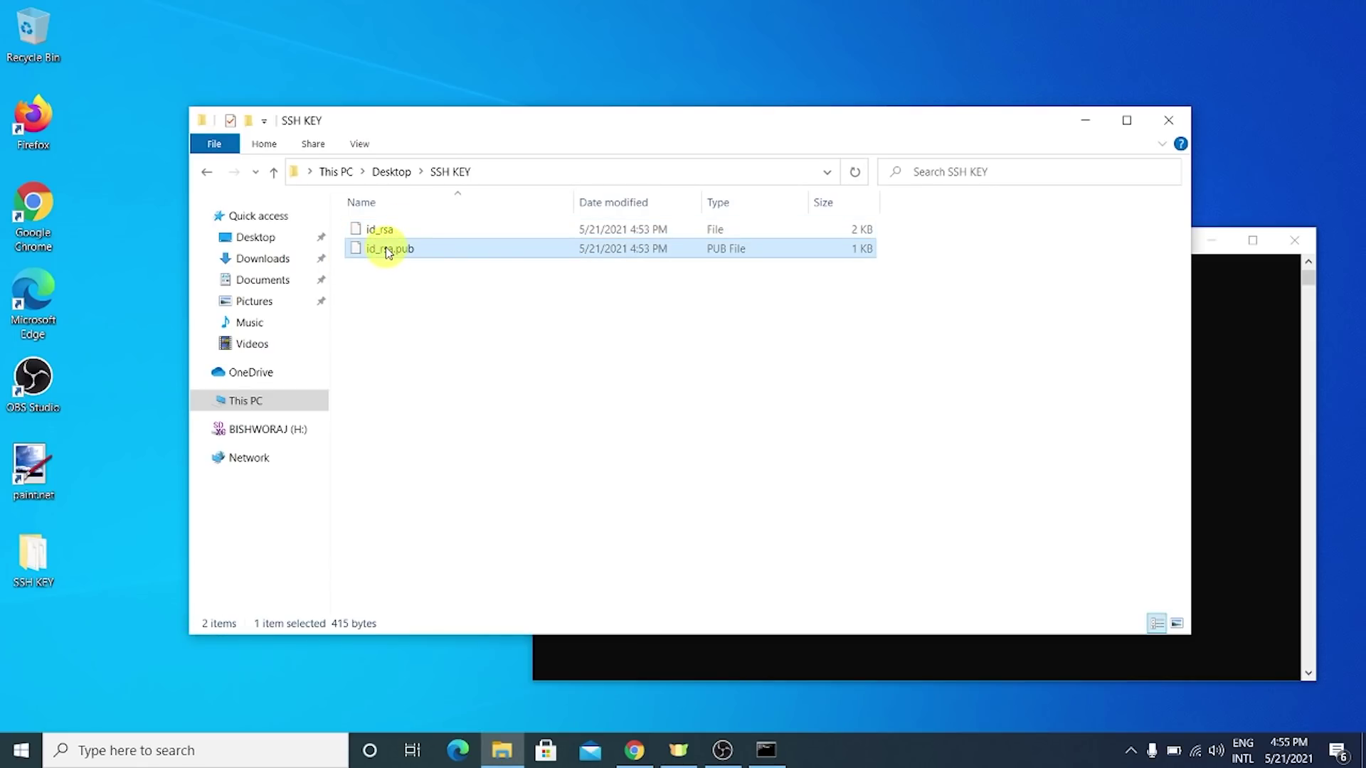
pyautogui.rightClick(388, 252)
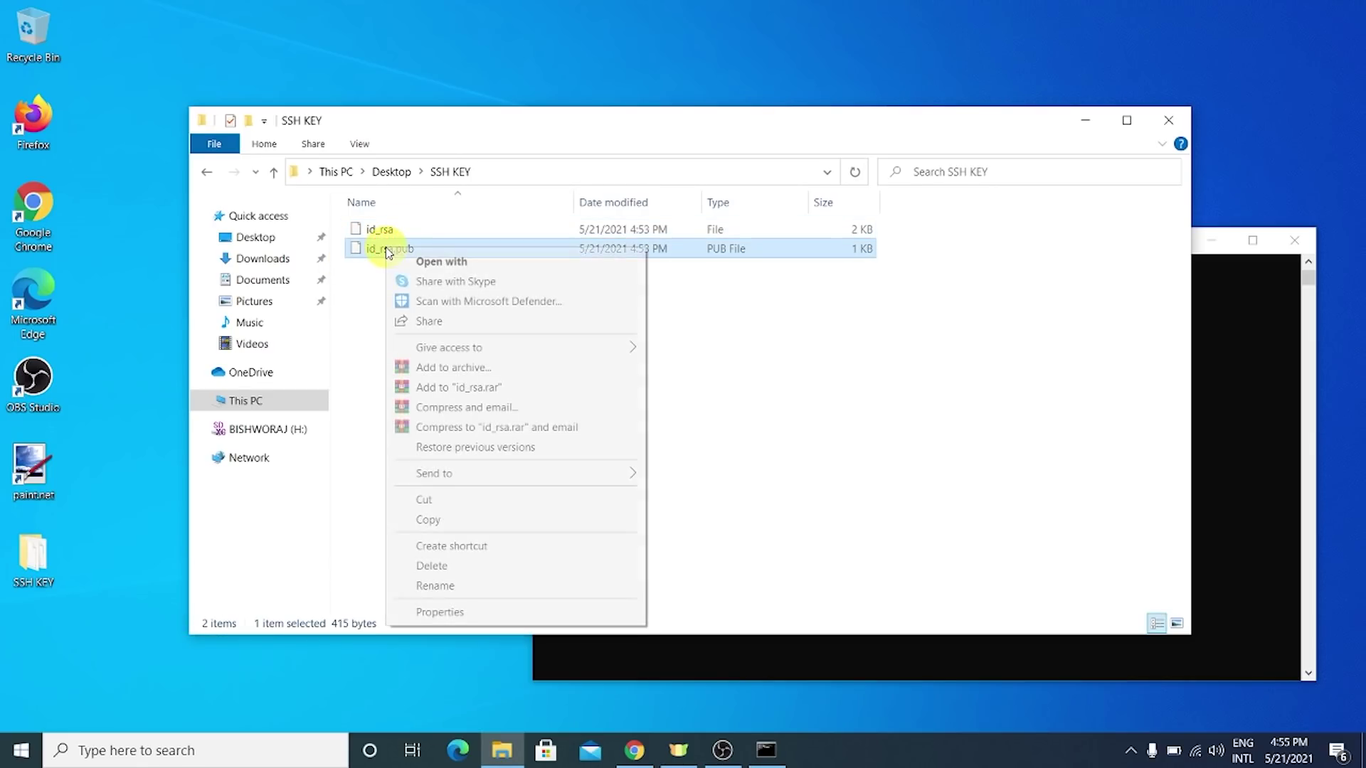
pyautogui.click(563, 269)
pyautogui.click(588, 353)
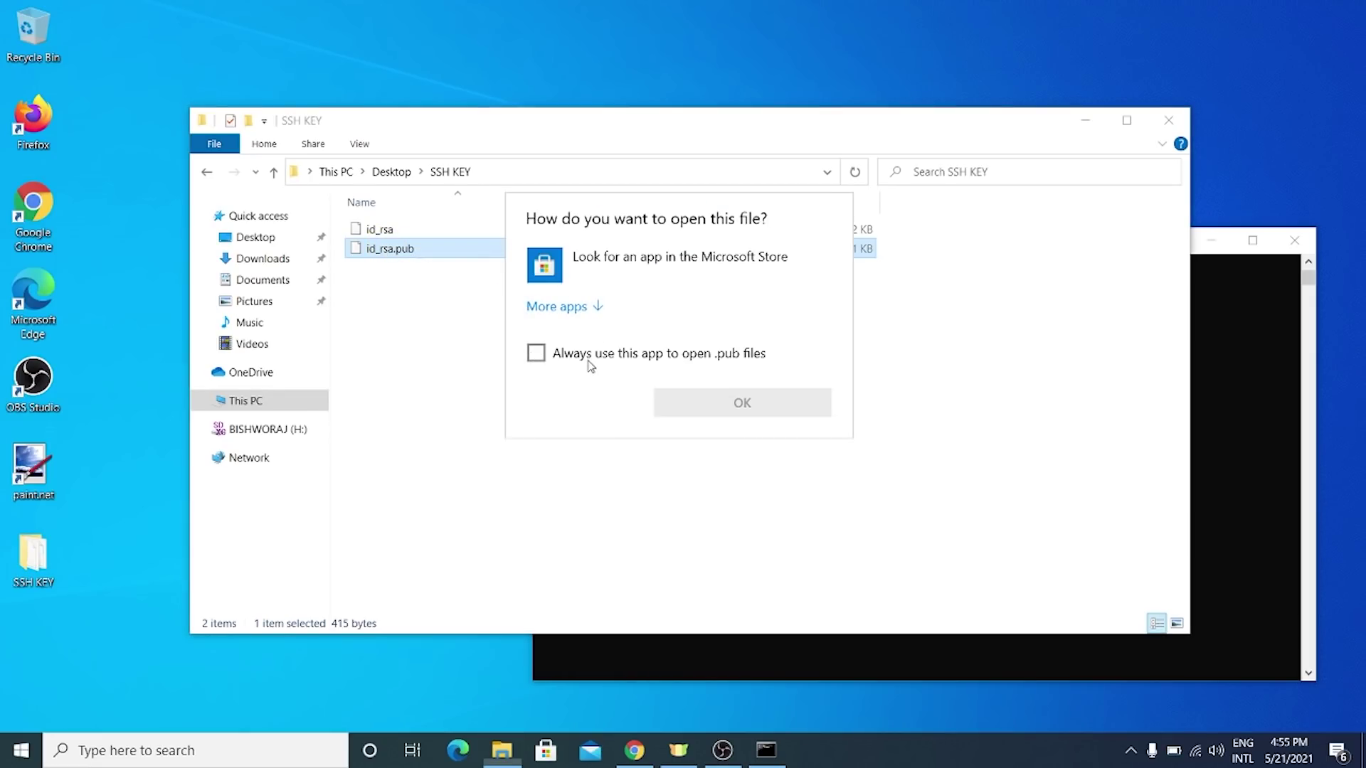
pyautogui.click(585, 307)
pyautogui.scroll(-2, 608, 406)
pyautogui.click(616, 393)
pyautogui.doubleClick(615, 394)
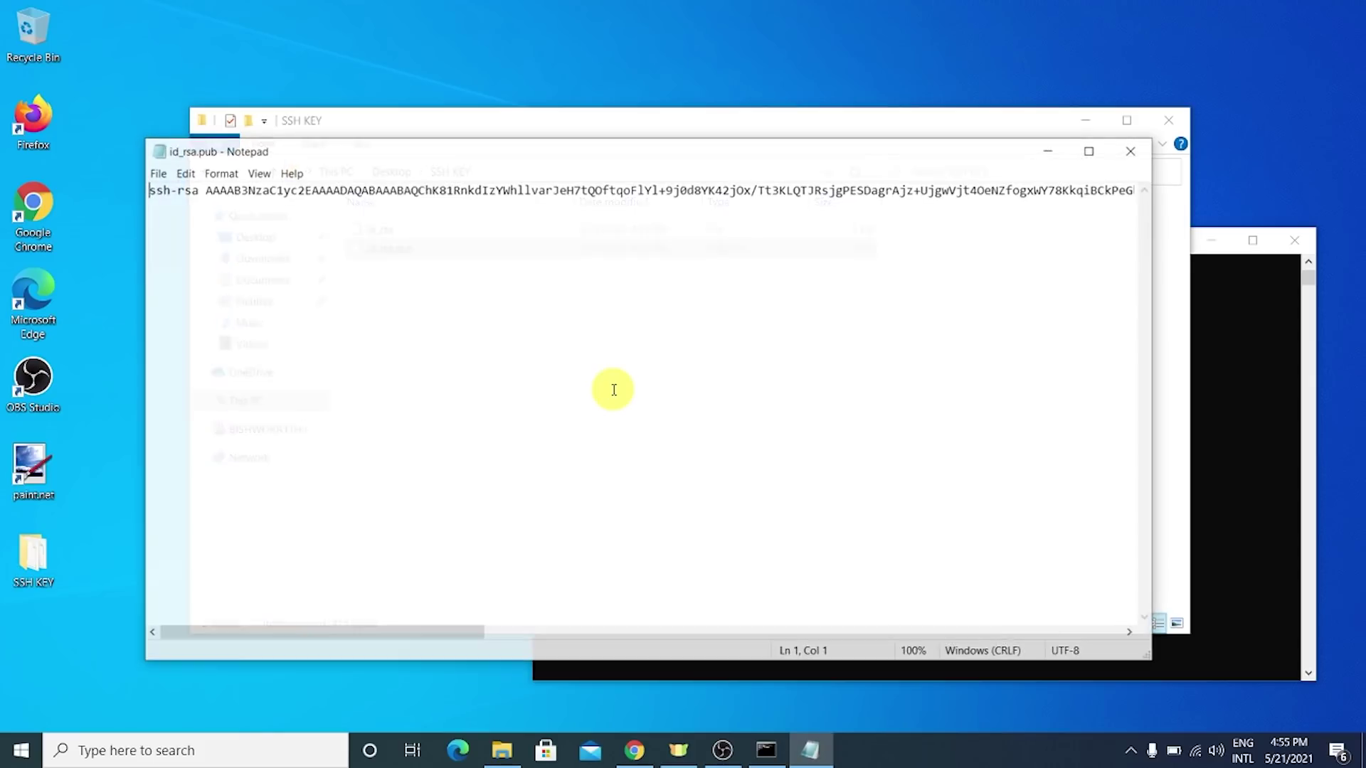
# - Copy the ssh-rsa public key line, then minimize Notepad and the SSH KEY folder
pyautogui.tripleClick(610, 190)
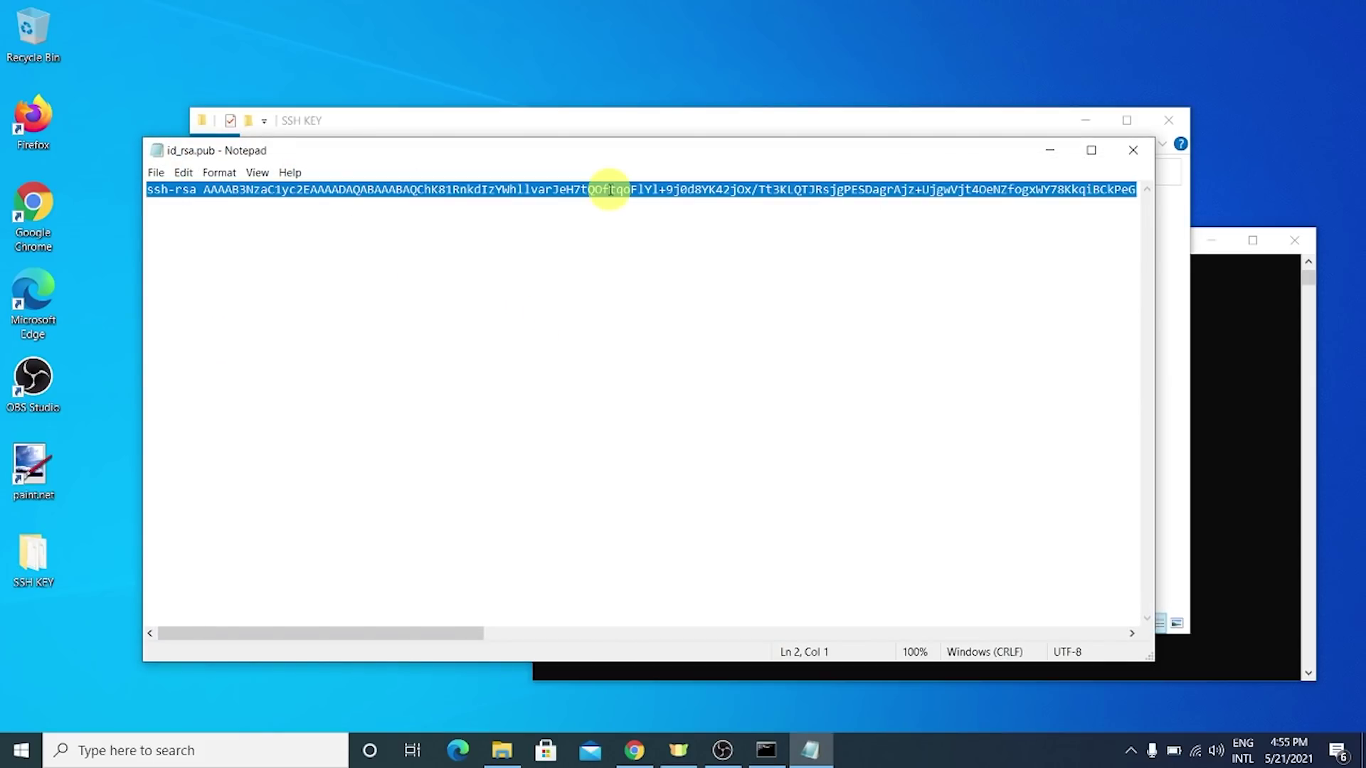
pyautogui.rightClick(611, 191)
pyautogui.click(626, 235)
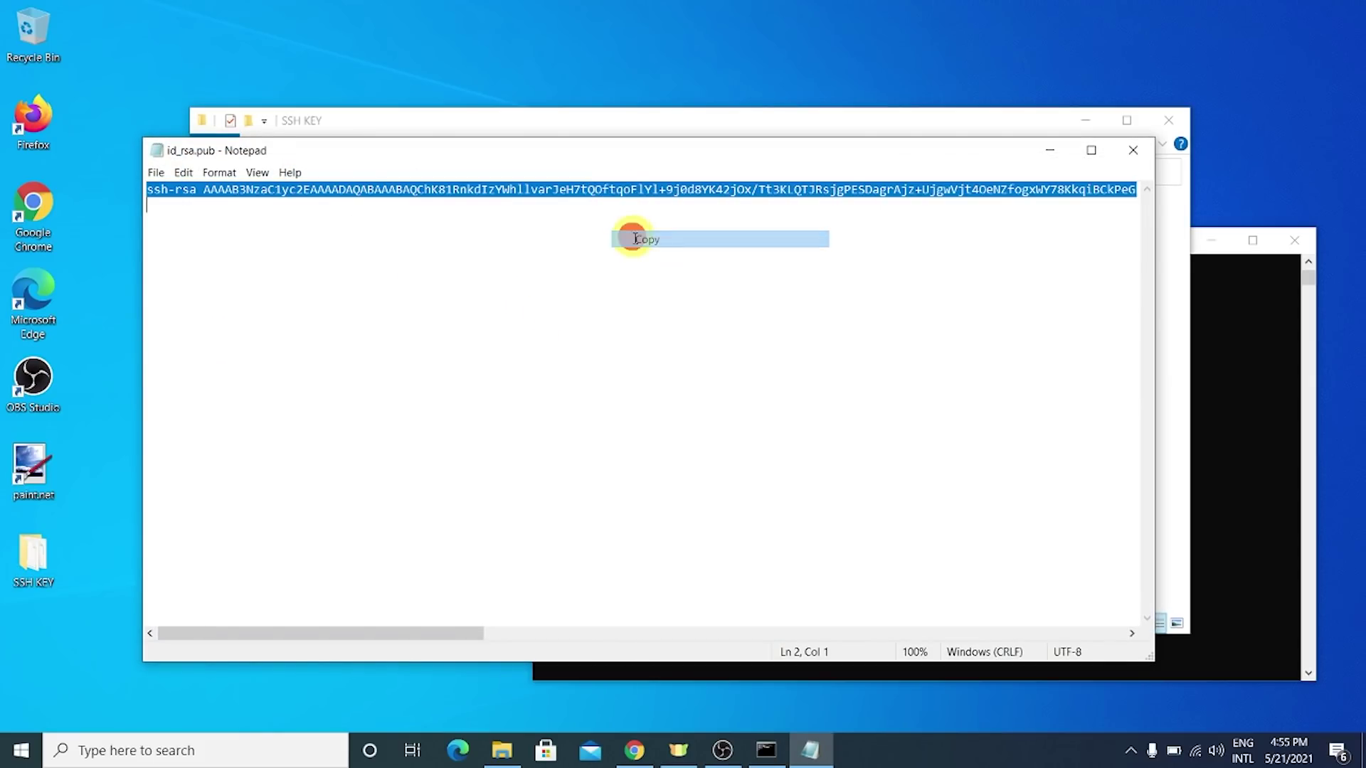
pyautogui.click(1059, 160)
pyautogui.click(1092, 121)
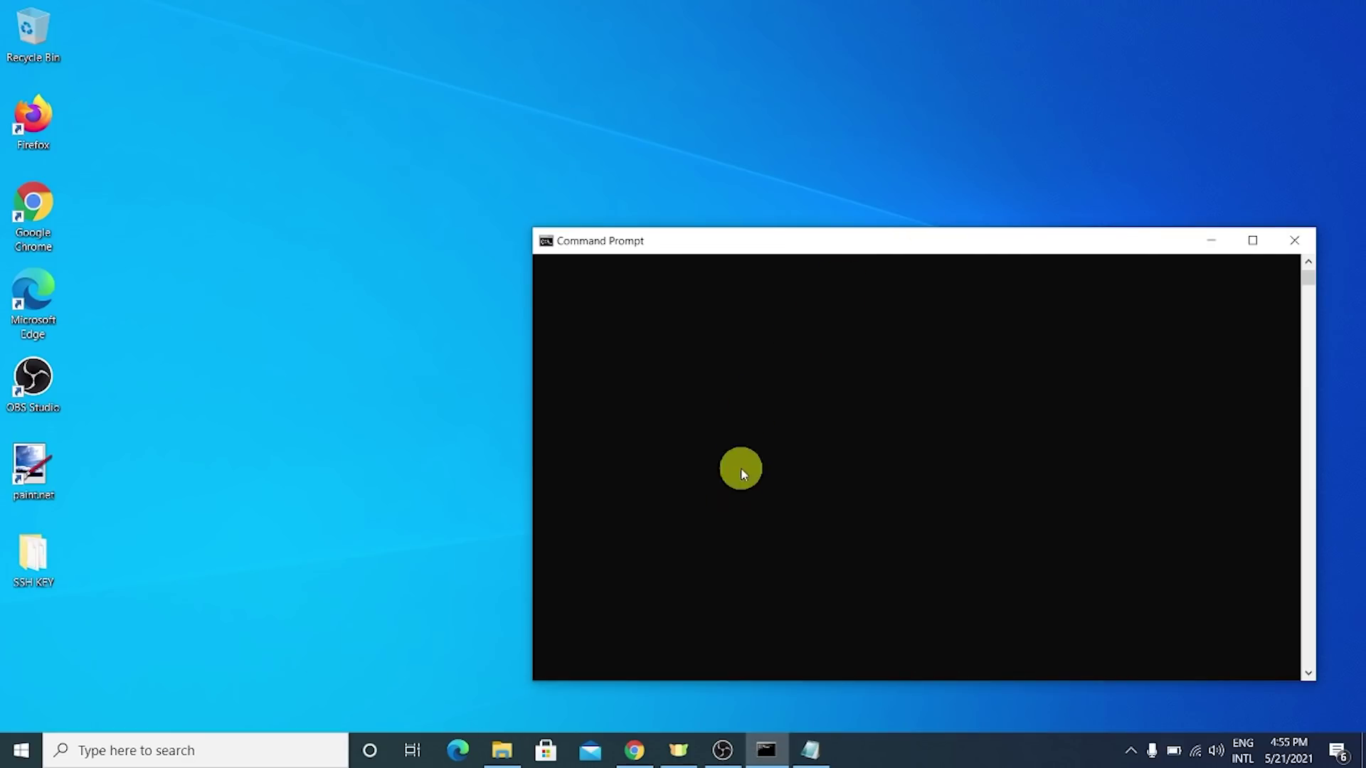
pyautogui.click(636, 751)
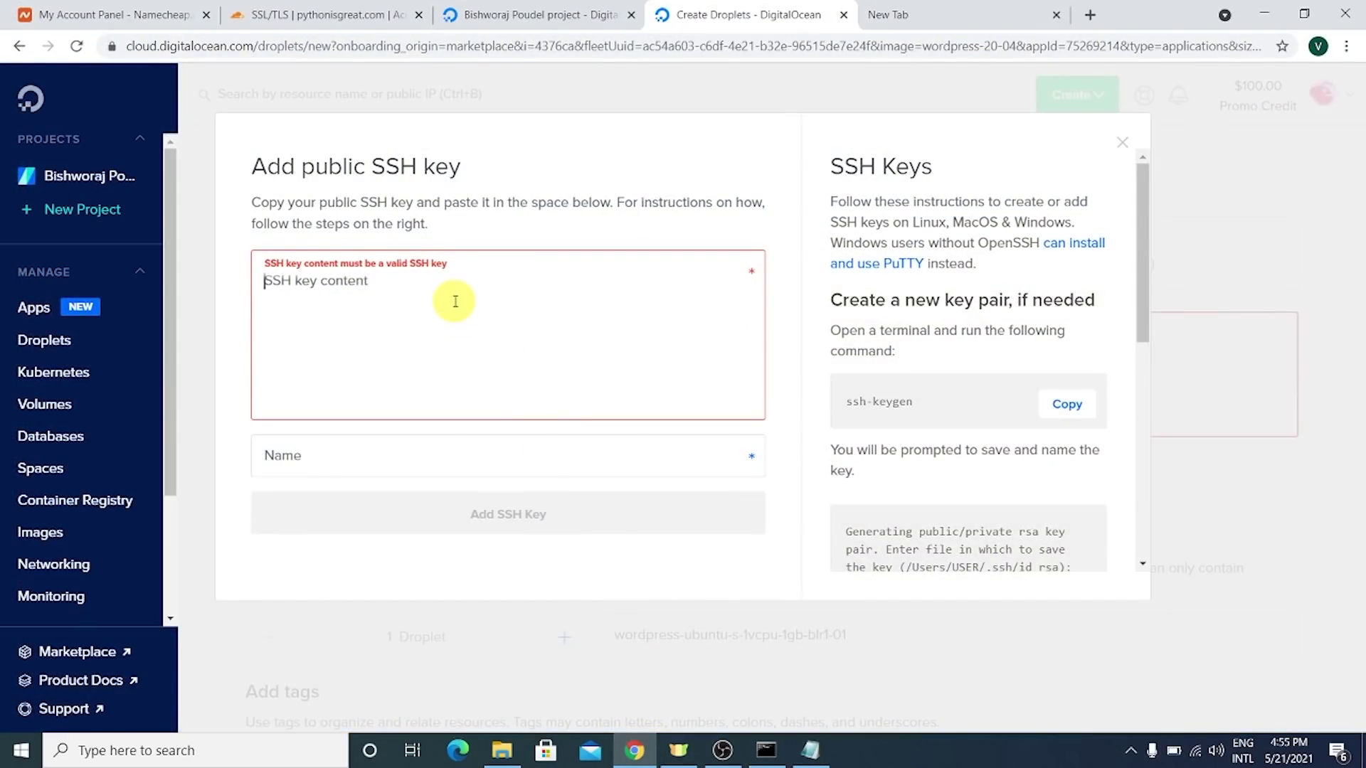
# - Paste the copied public key, name it BRP Personal, and add the SSH key
pyautogui.rightClick(402, 303)
pyautogui.click(441, 439)
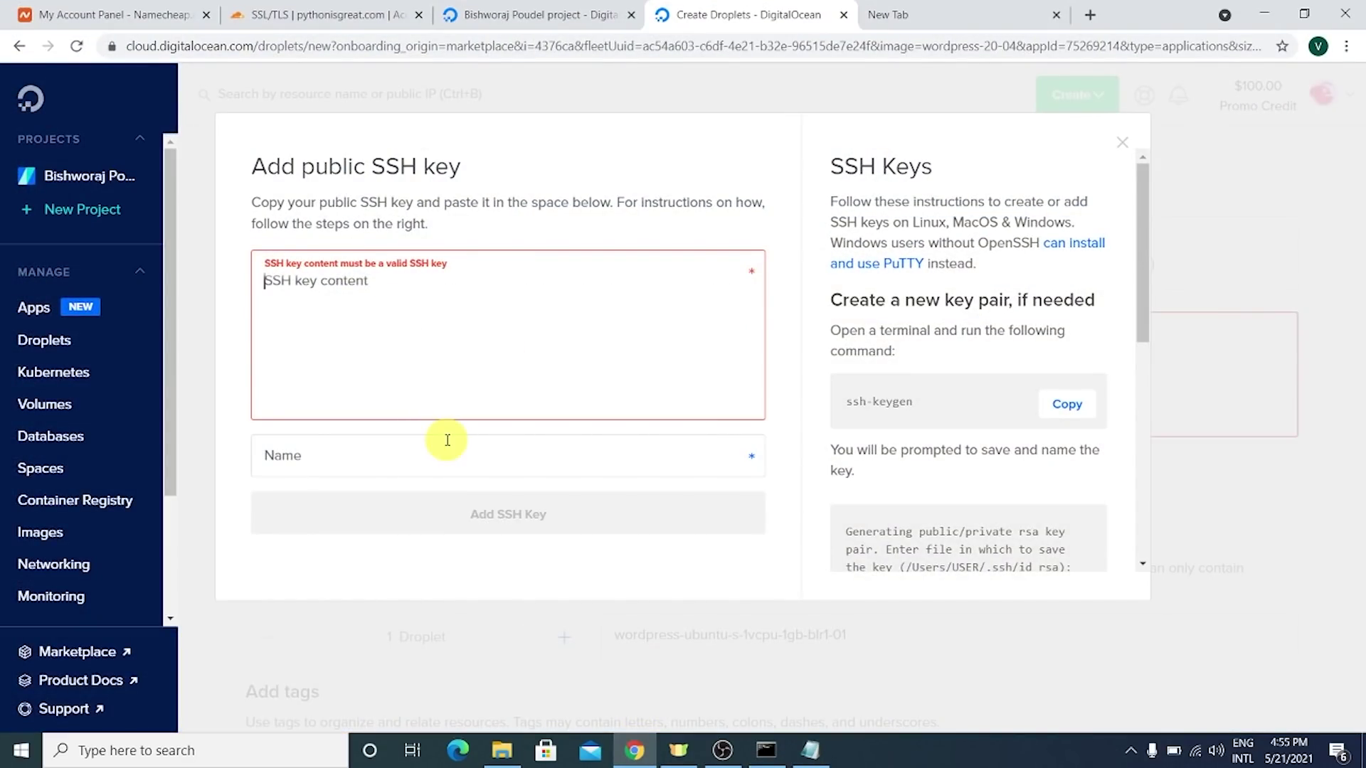
pyautogui.click(440, 455)
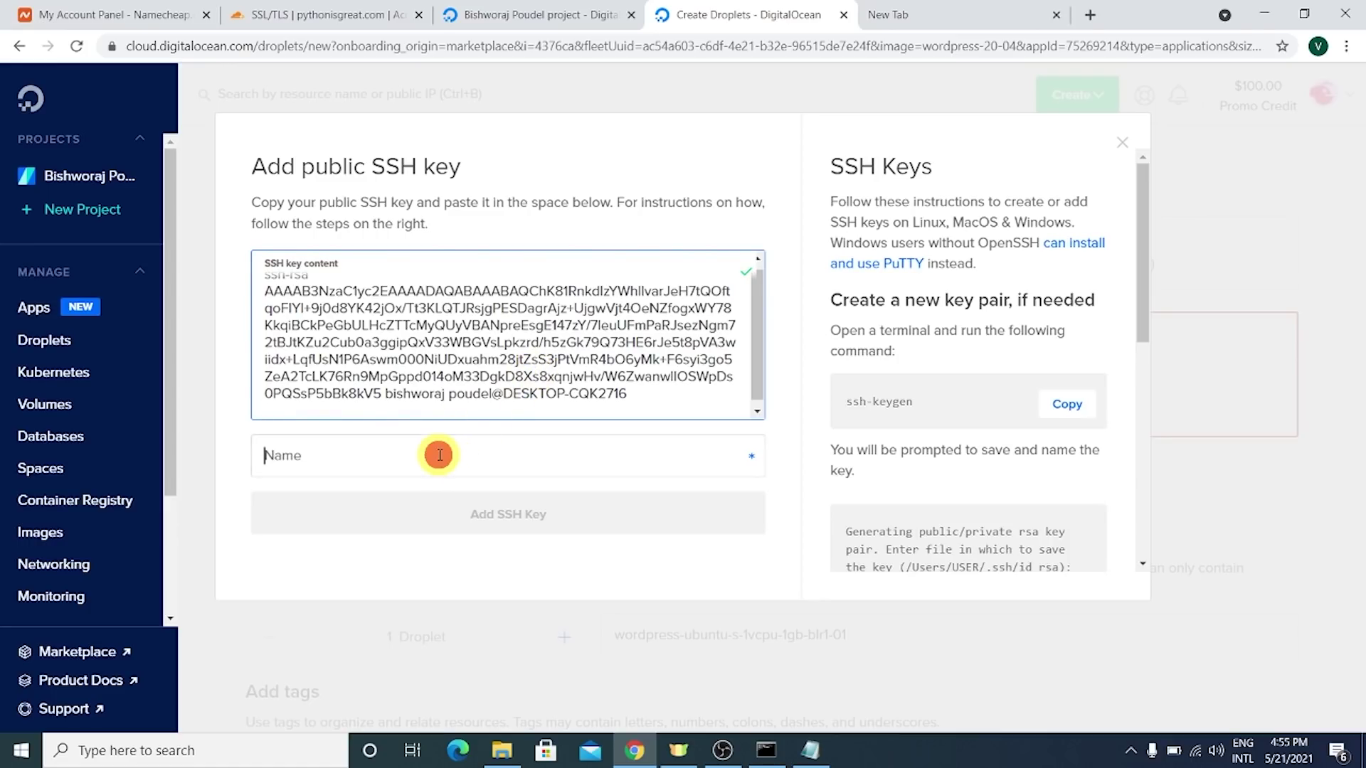
pyautogui.write('BRP Personal')
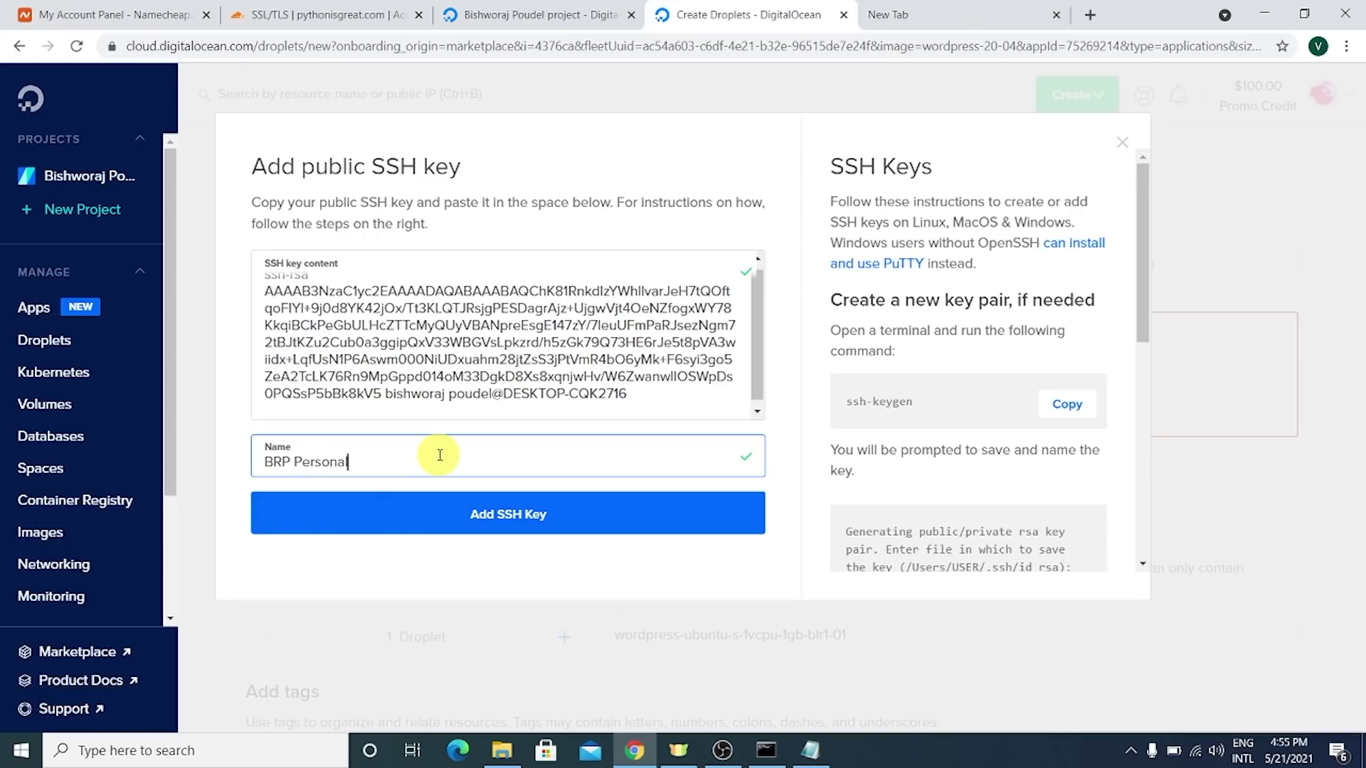
pyautogui.hotkey('ctrl', 'a')
pyautogui.click(476, 527)
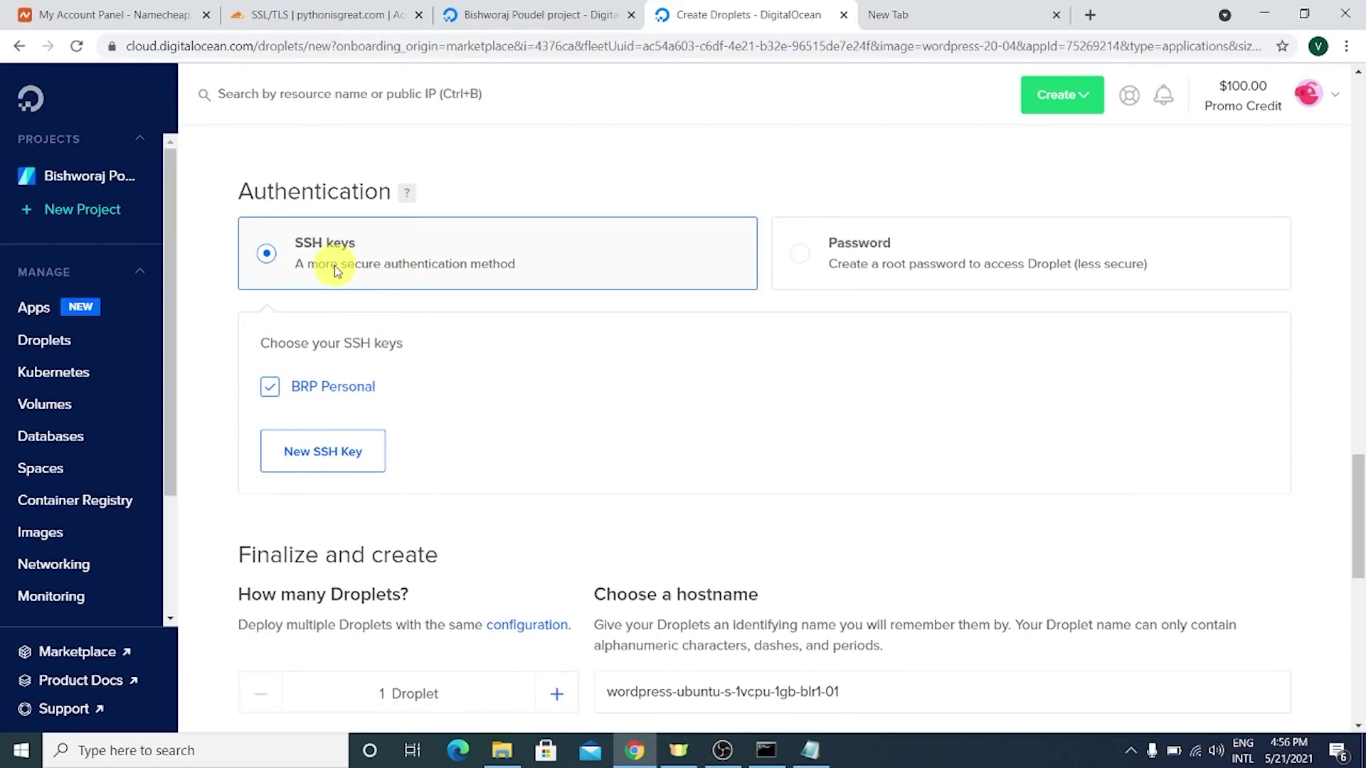
# - Replace the default droplet hostname with pythonisgreat
pyautogui.scroll(-4, 455, 331)
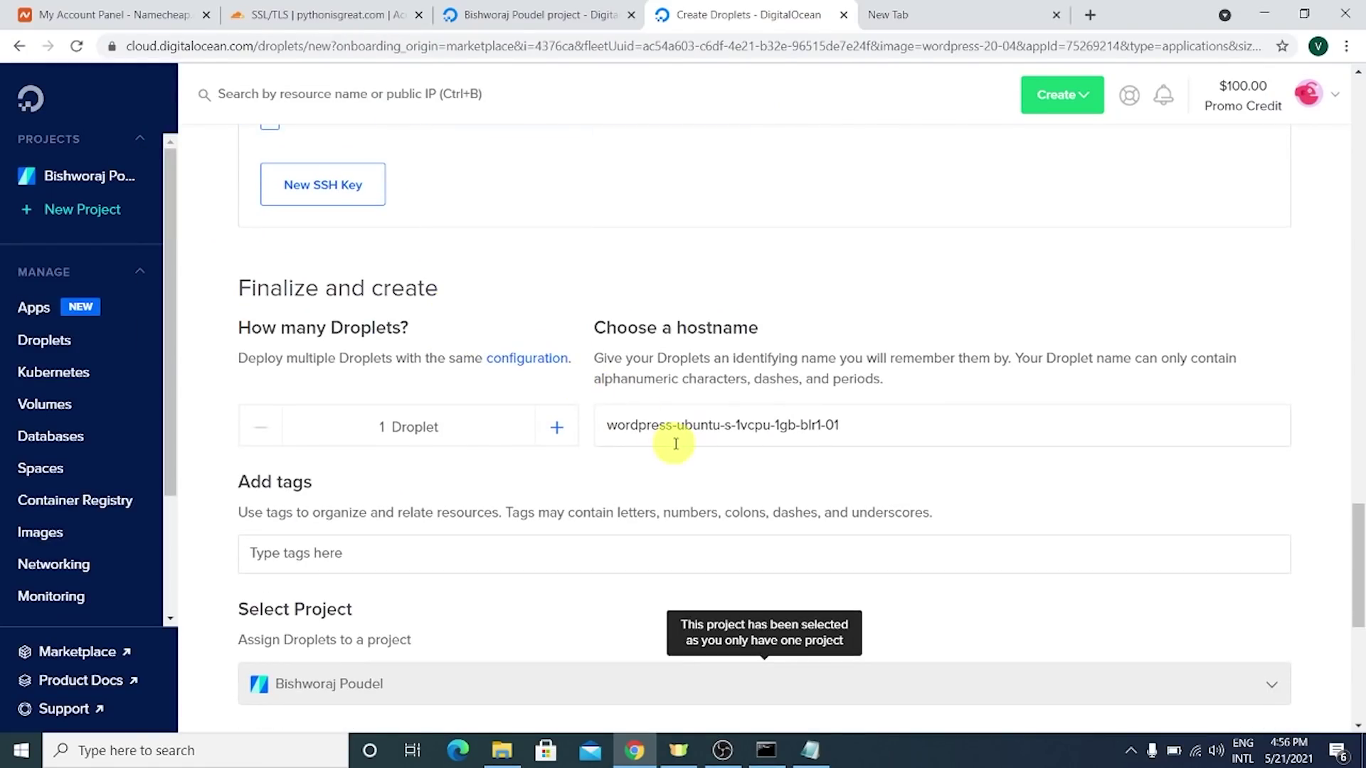
pyautogui.moveTo(618, 327); pyautogui.dragTo(740, 324)
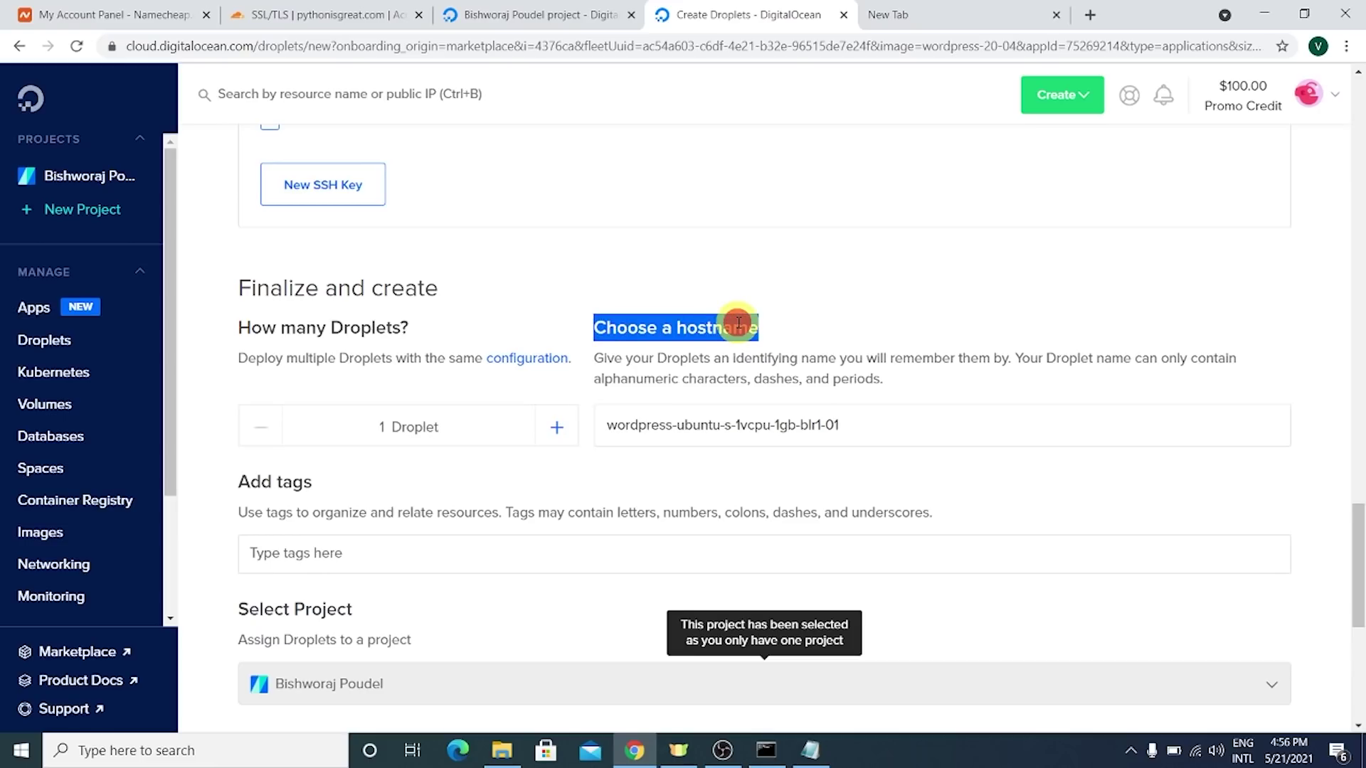
pyautogui.click(841, 425)
pyautogui.hotkey('ctrl', 'a')
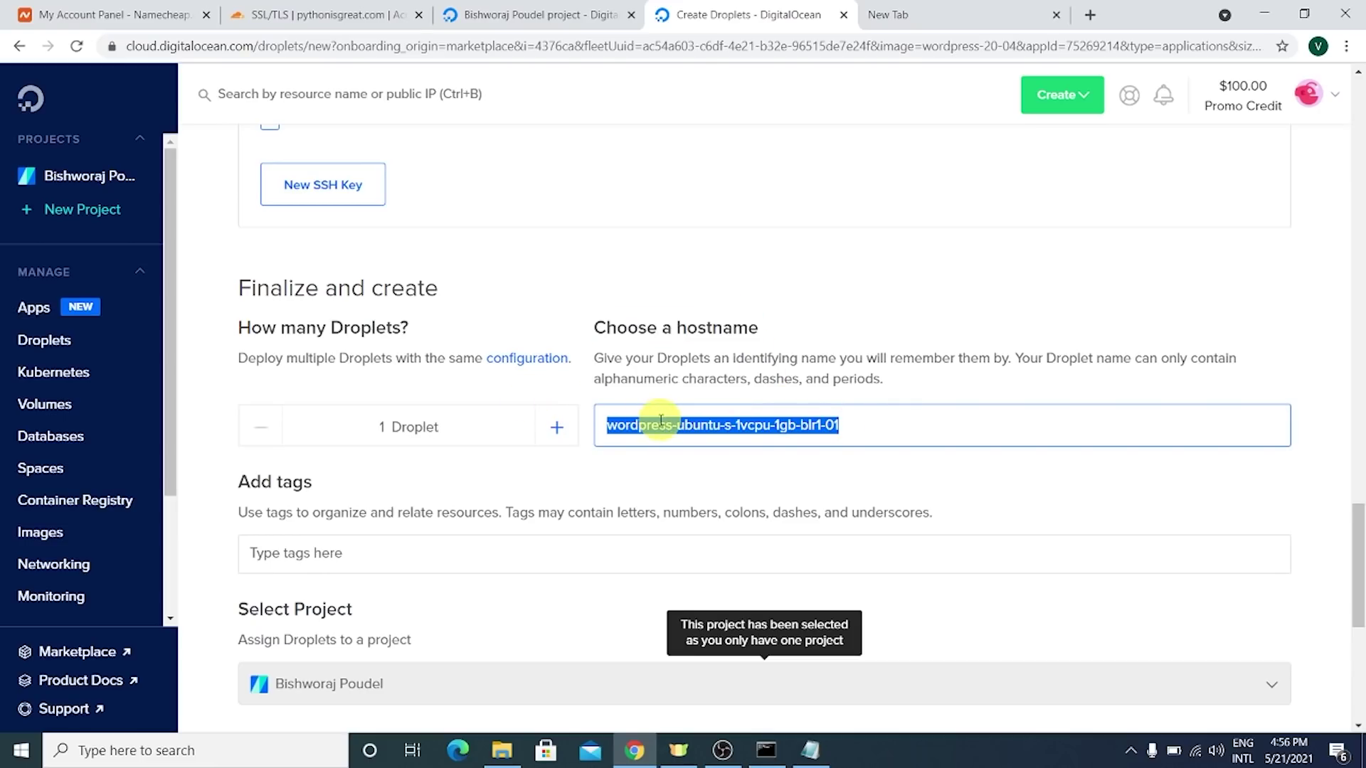
pyautogui.tripleClick(663, 422)
pyautogui.write('pythonisgr')
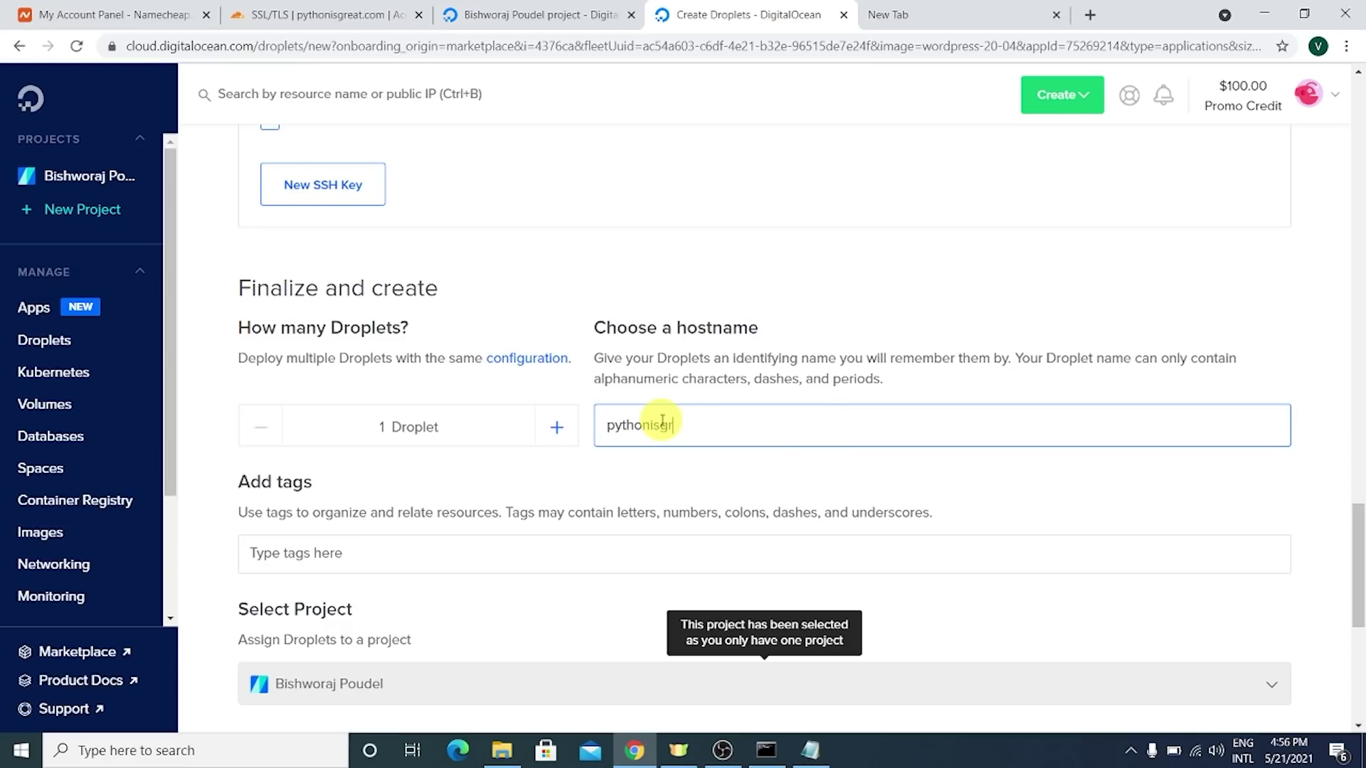
pyautogui.write('eat')
pyautogui.doubleClick(662, 425)
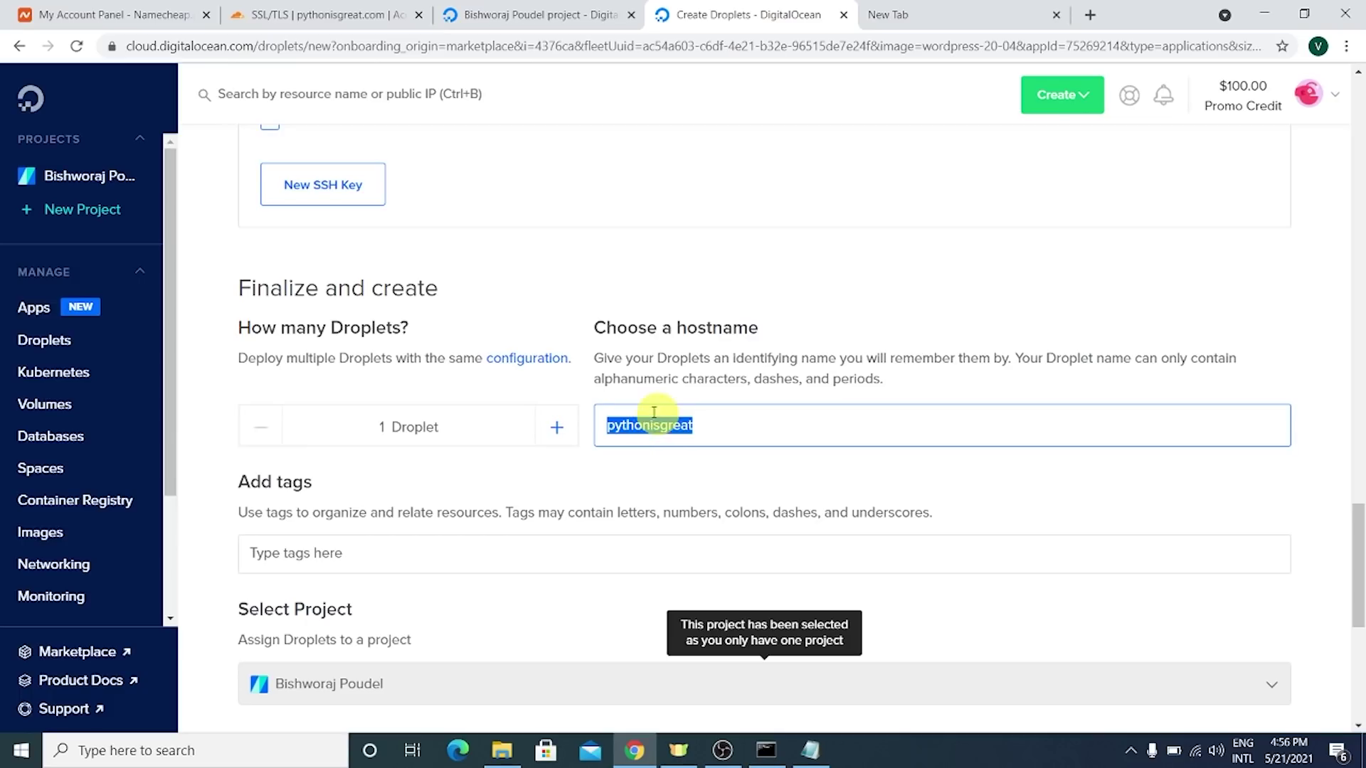
# - Enable weekly backups at $1.00/mo and create the droplet
pyautogui.scroll(-2, 342, 430)
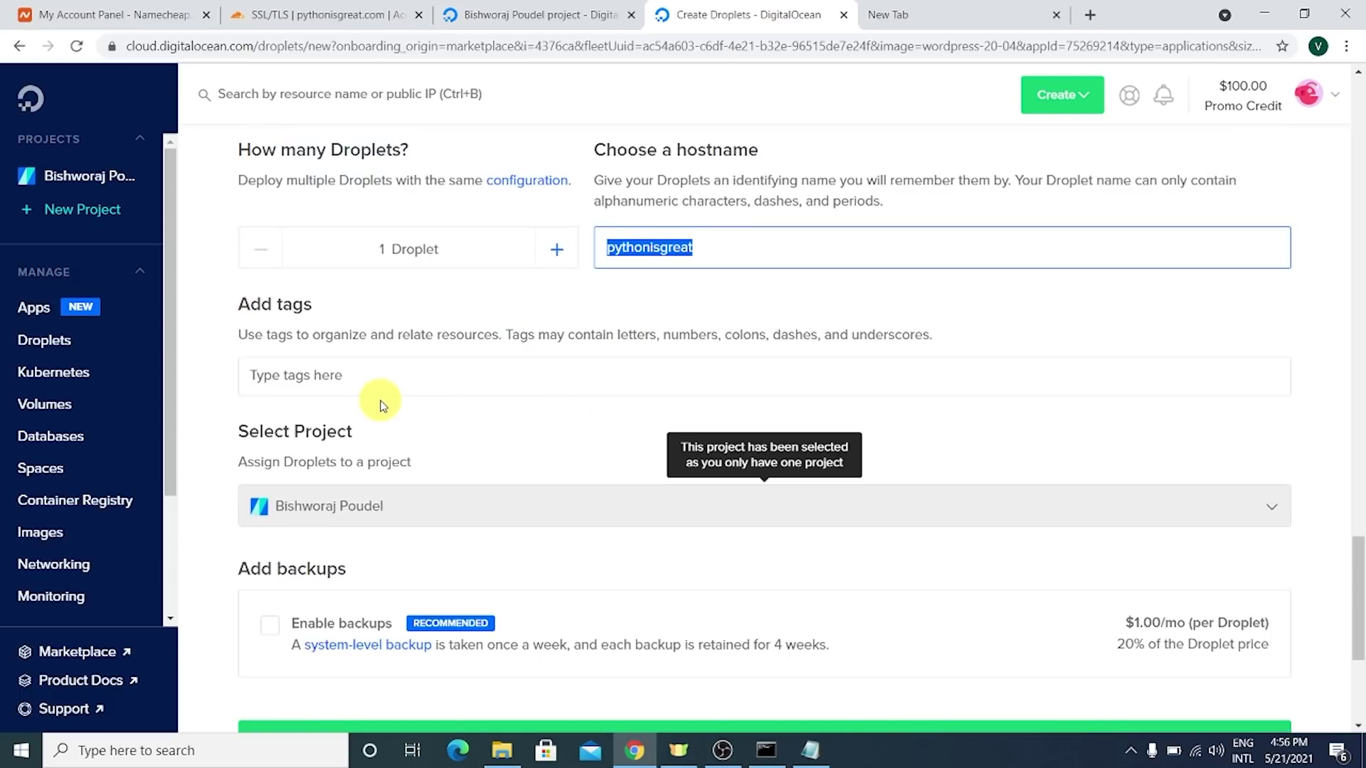
pyautogui.click(320, 377)
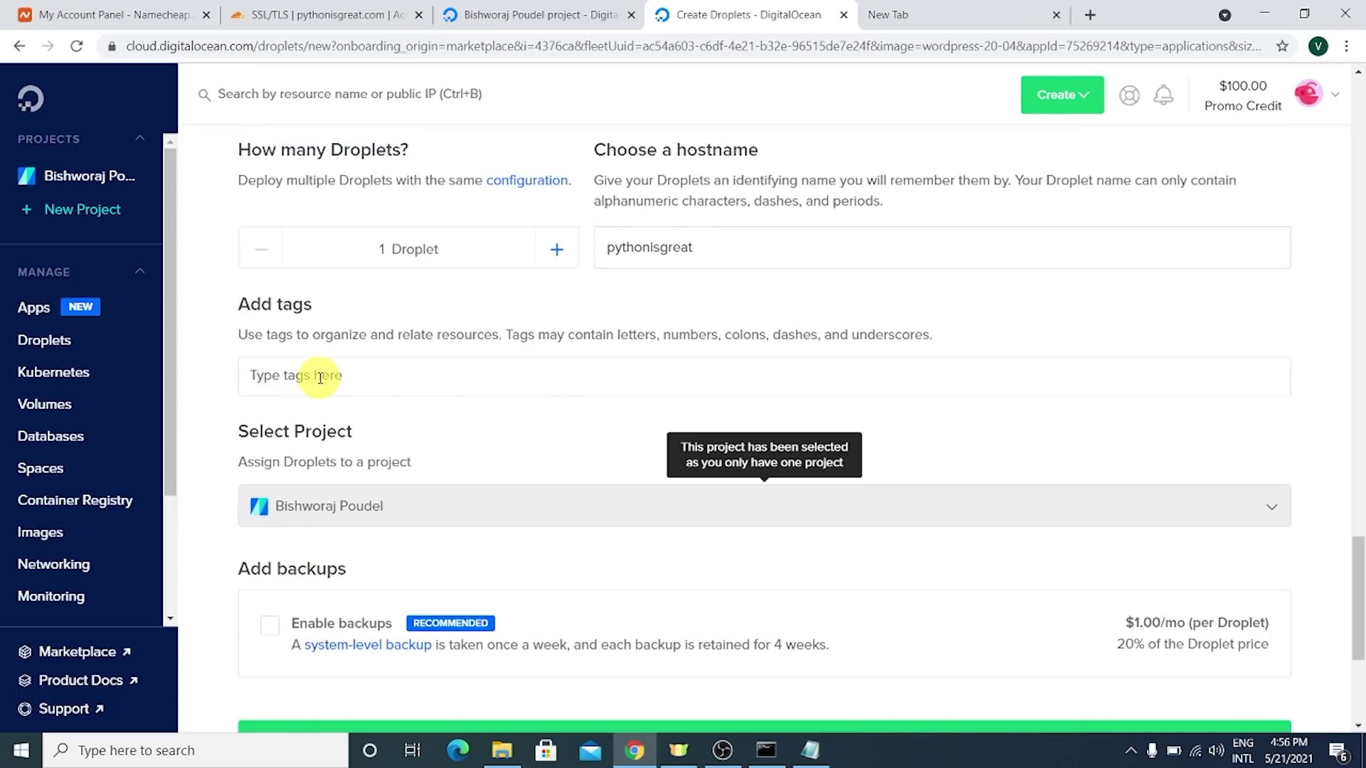
pyautogui.scroll(-2, 306, 317)
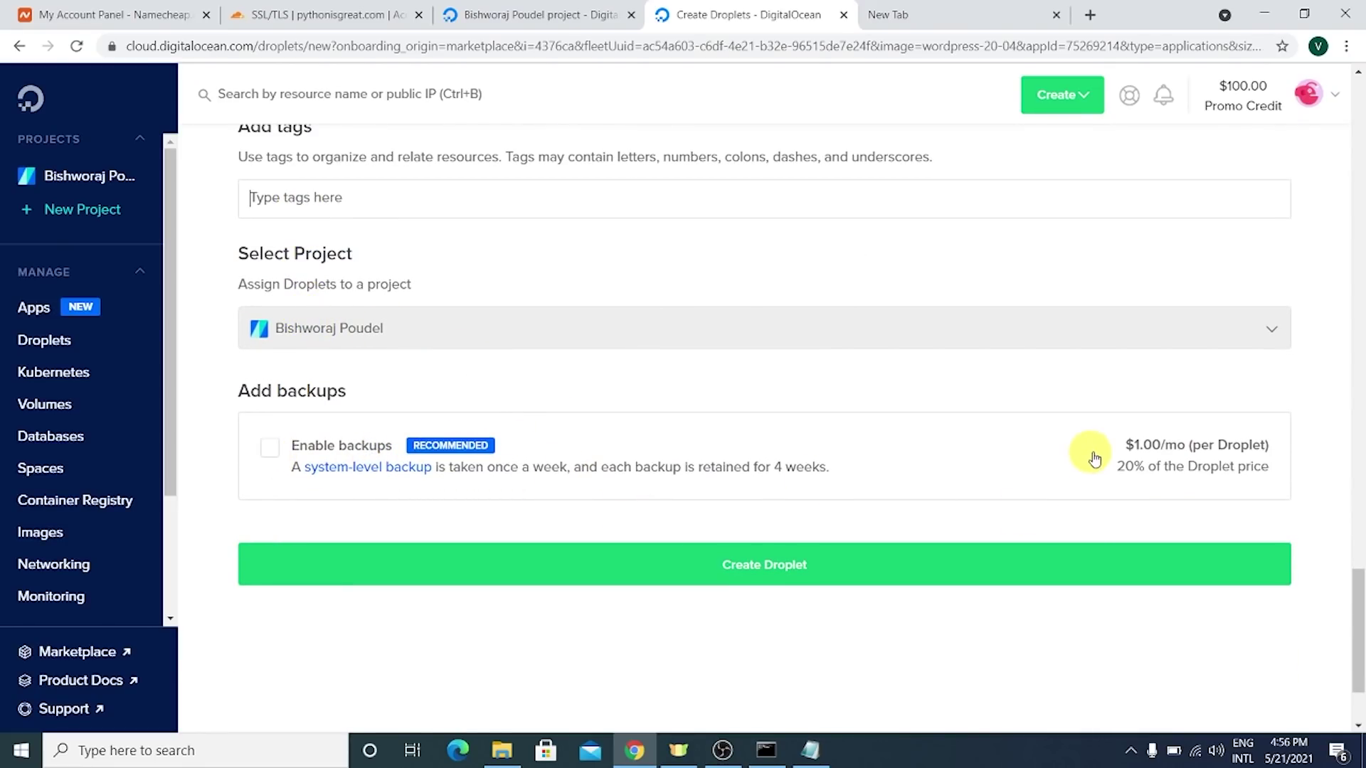
pyautogui.moveTo(1122, 445); pyautogui.dragTo(1194, 448)
pyautogui.click(1183, 448)
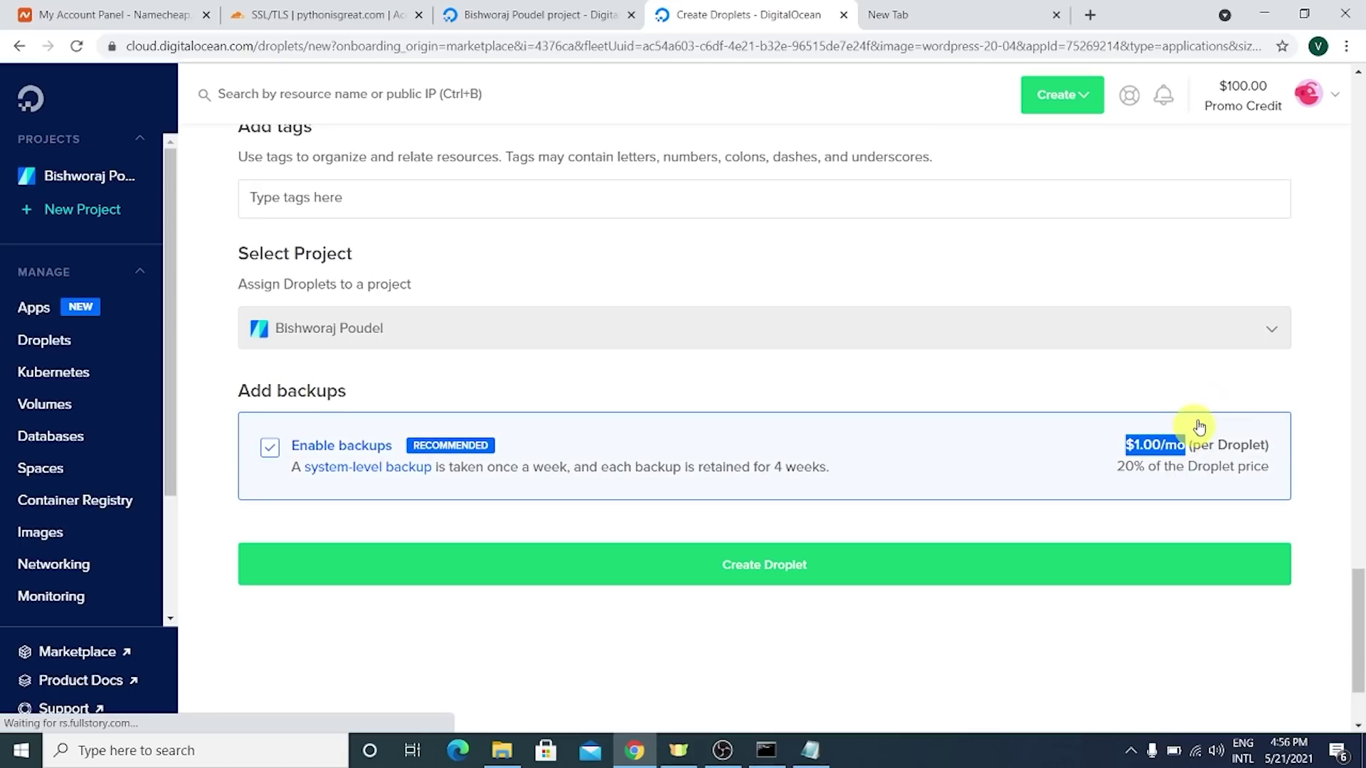
pyautogui.moveTo(1230, 91)
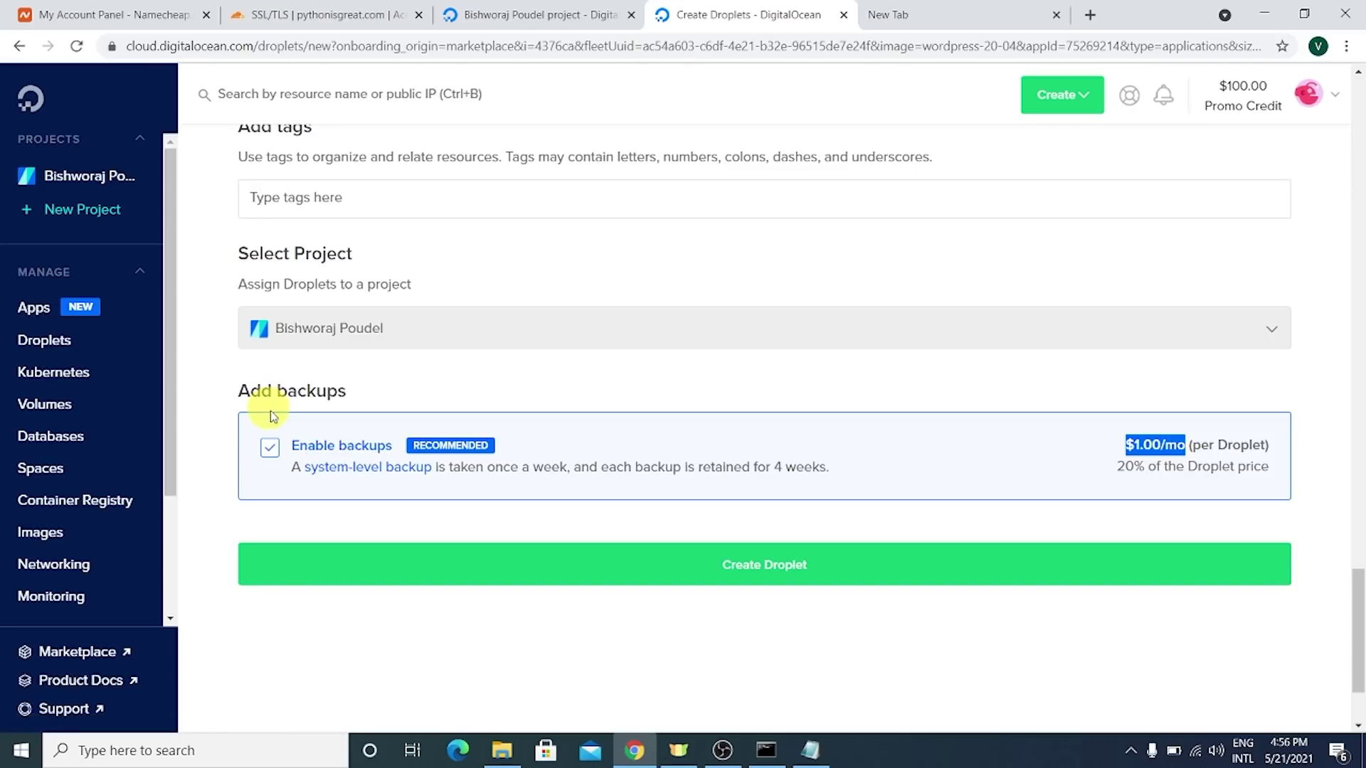
pyautogui.click(722, 584)
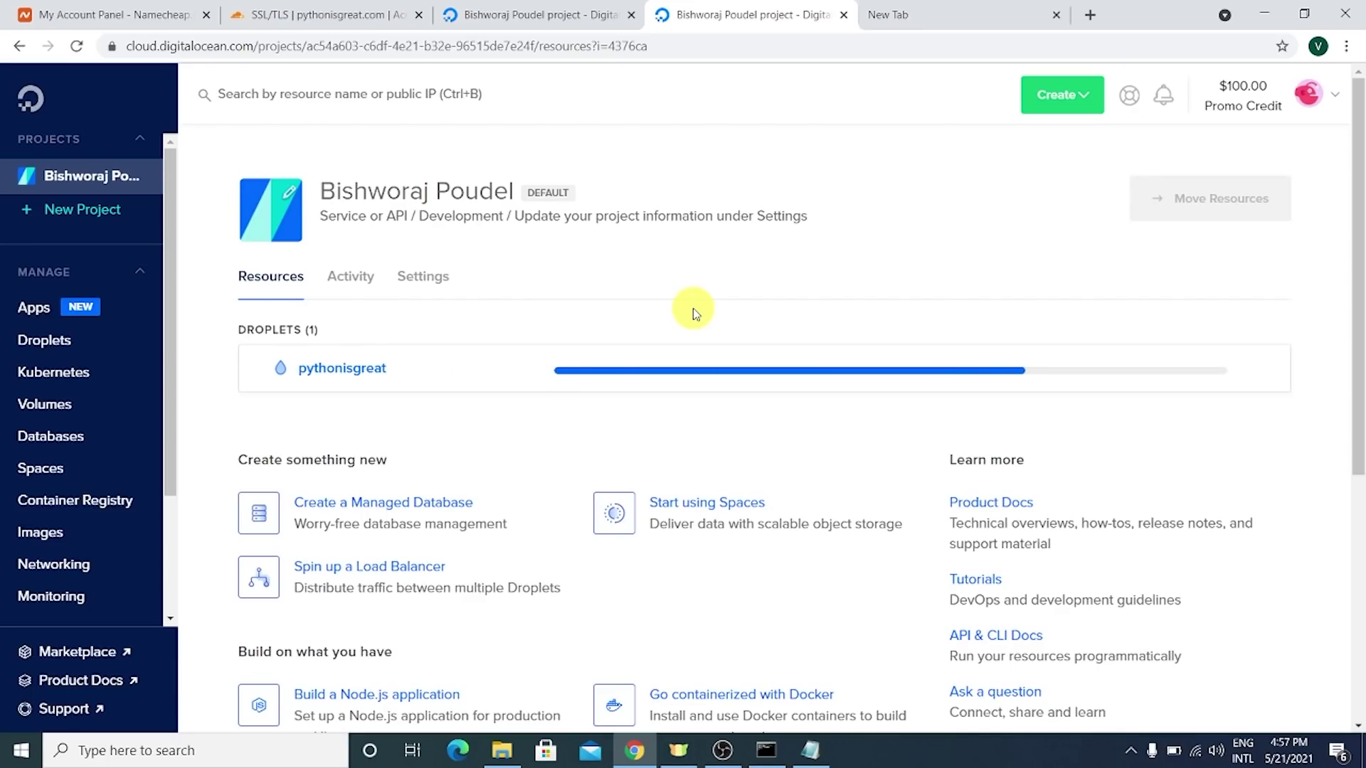
# - Go from Cloudflare's SSL/TLS page via account home to pythonisgreat.com's DNS section
pyautogui.click(352, 8)
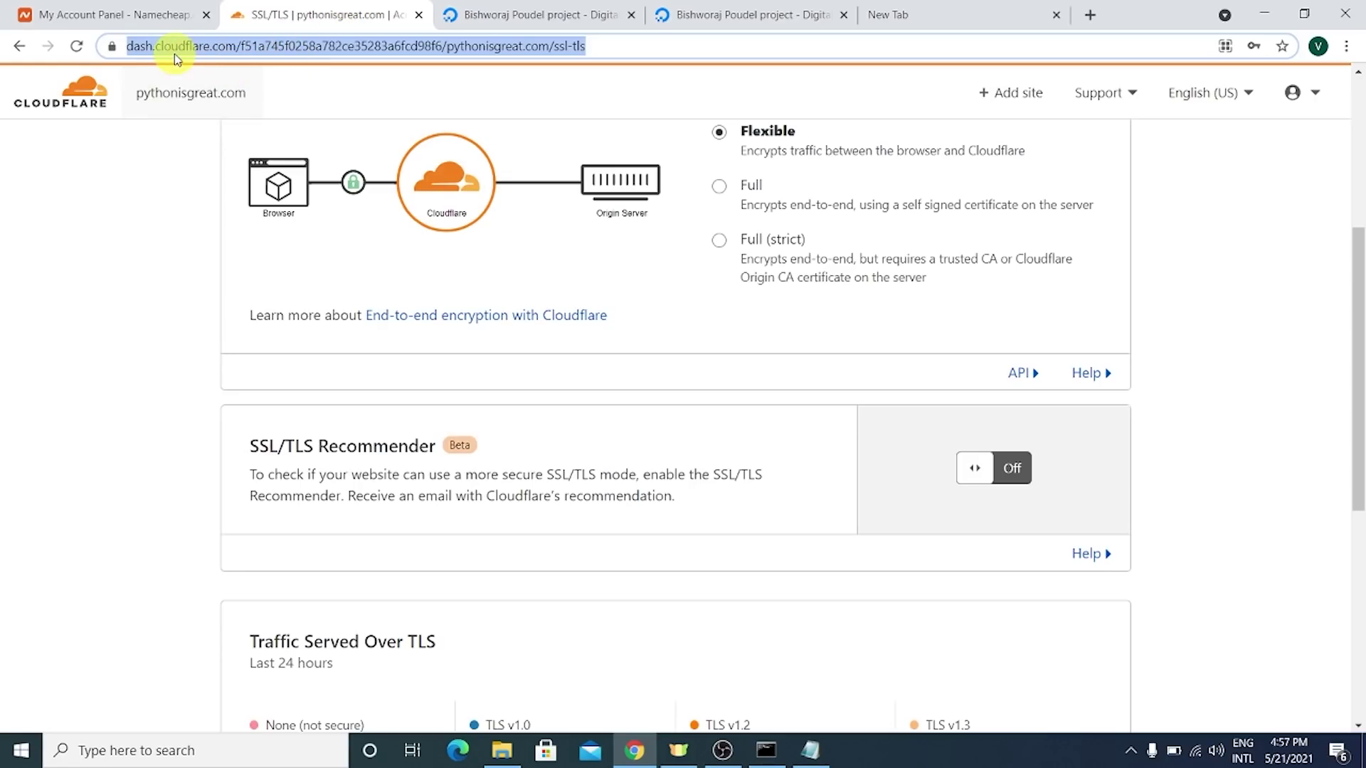
pyautogui.scroll(5, 503, 229)
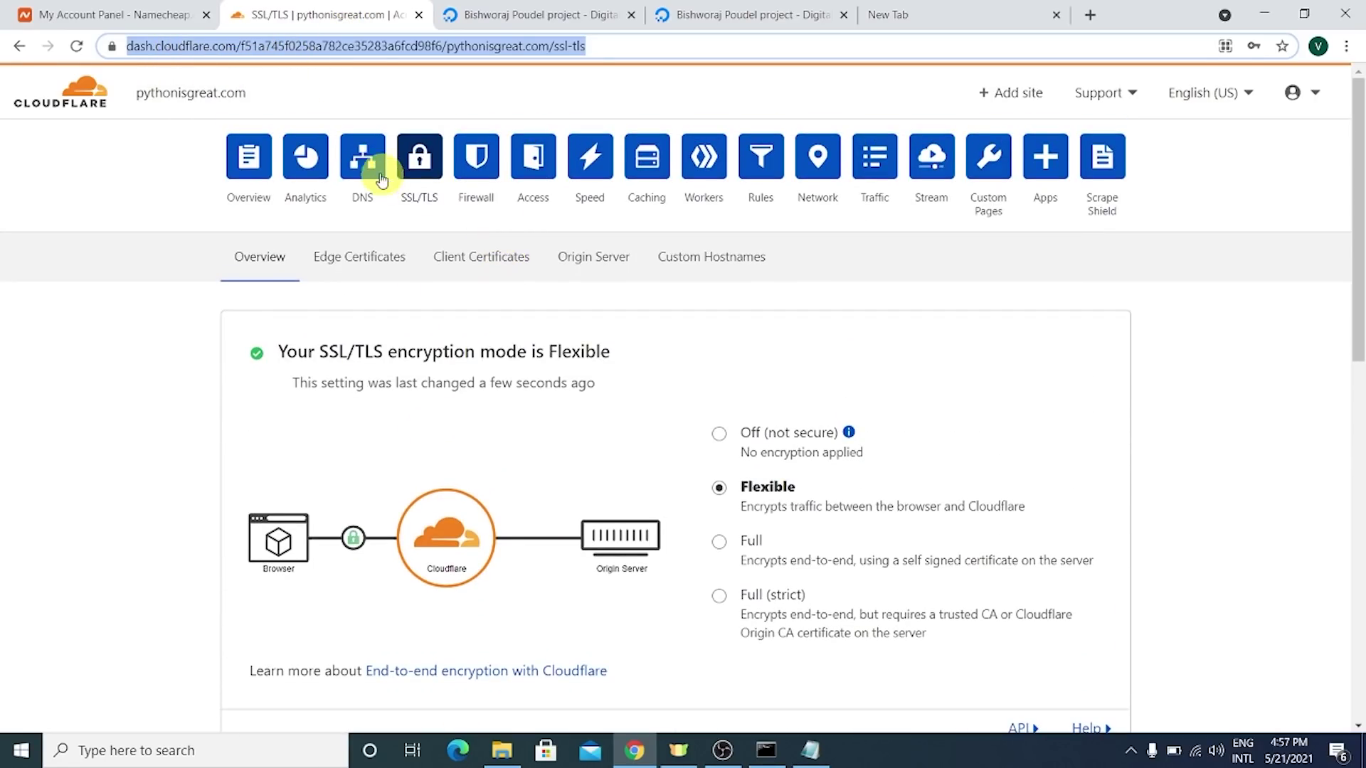
pyautogui.click(114, 94)
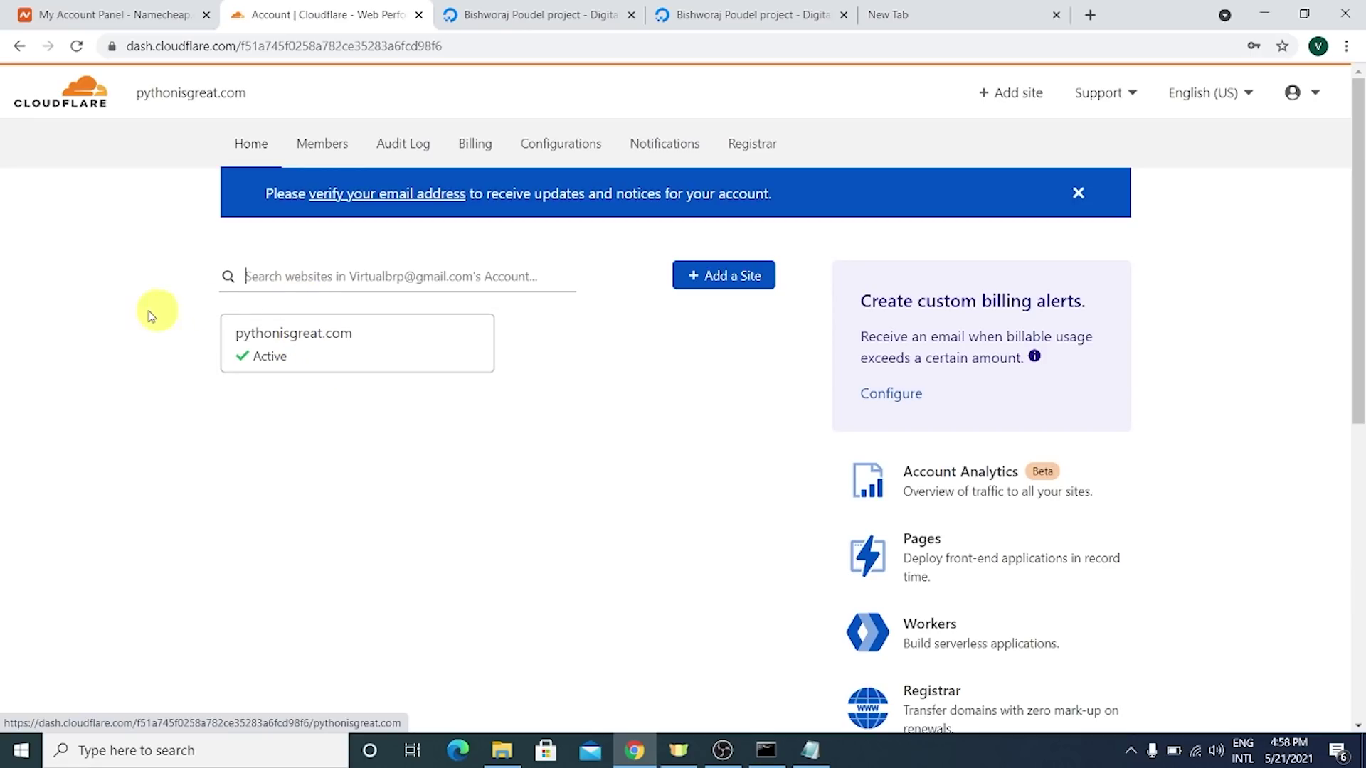
pyautogui.click(291, 344)
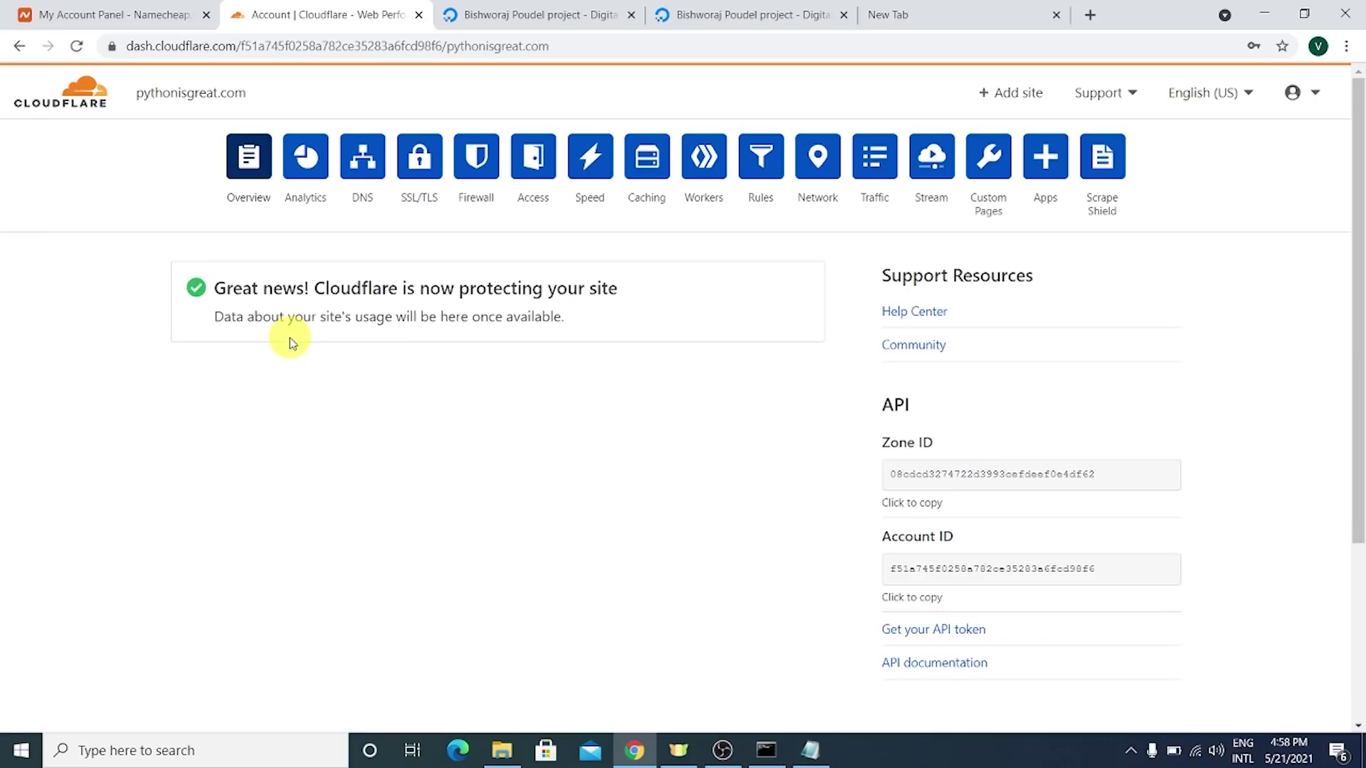
pyautogui.doubleClick(217, 288)
pyautogui.moveTo(277, 293); pyautogui.dragTo(634, 296)
pyautogui.click(637, 302)
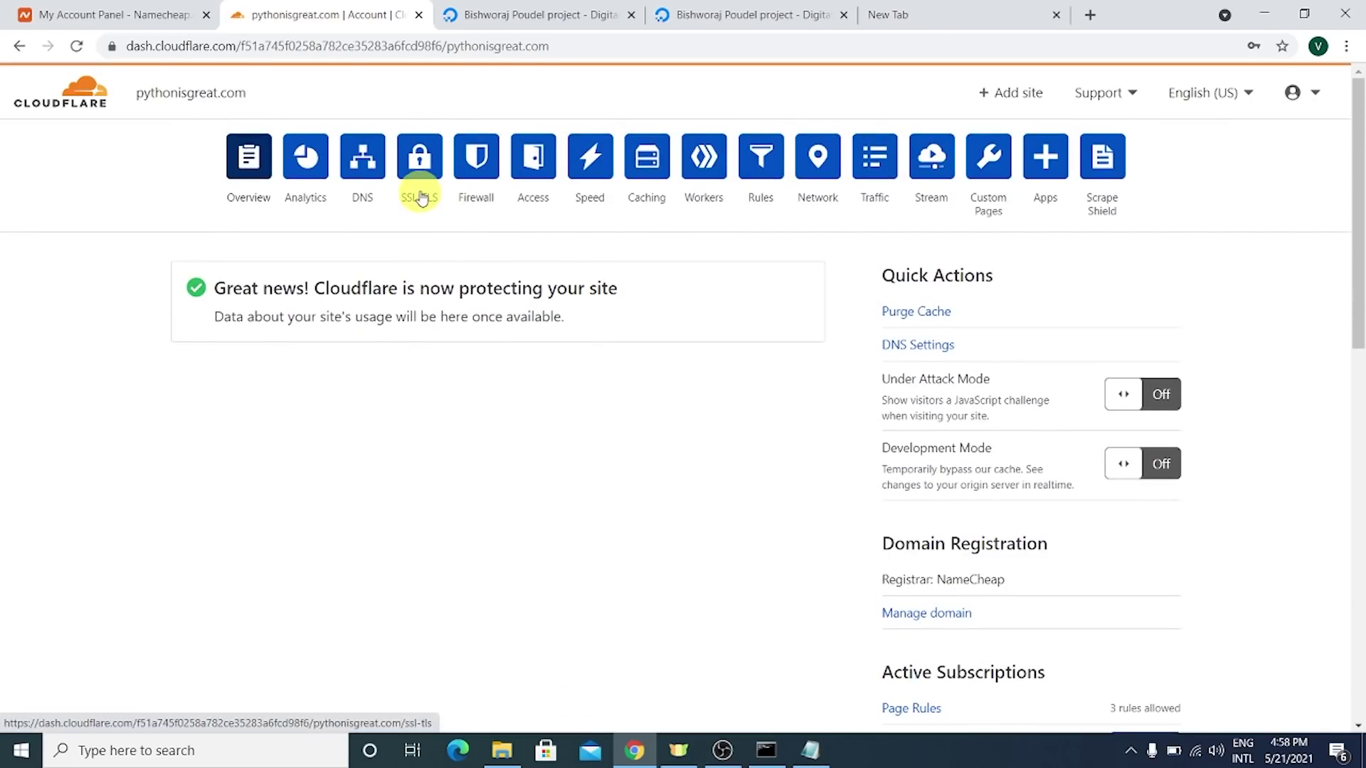
pyautogui.click(361, 174)
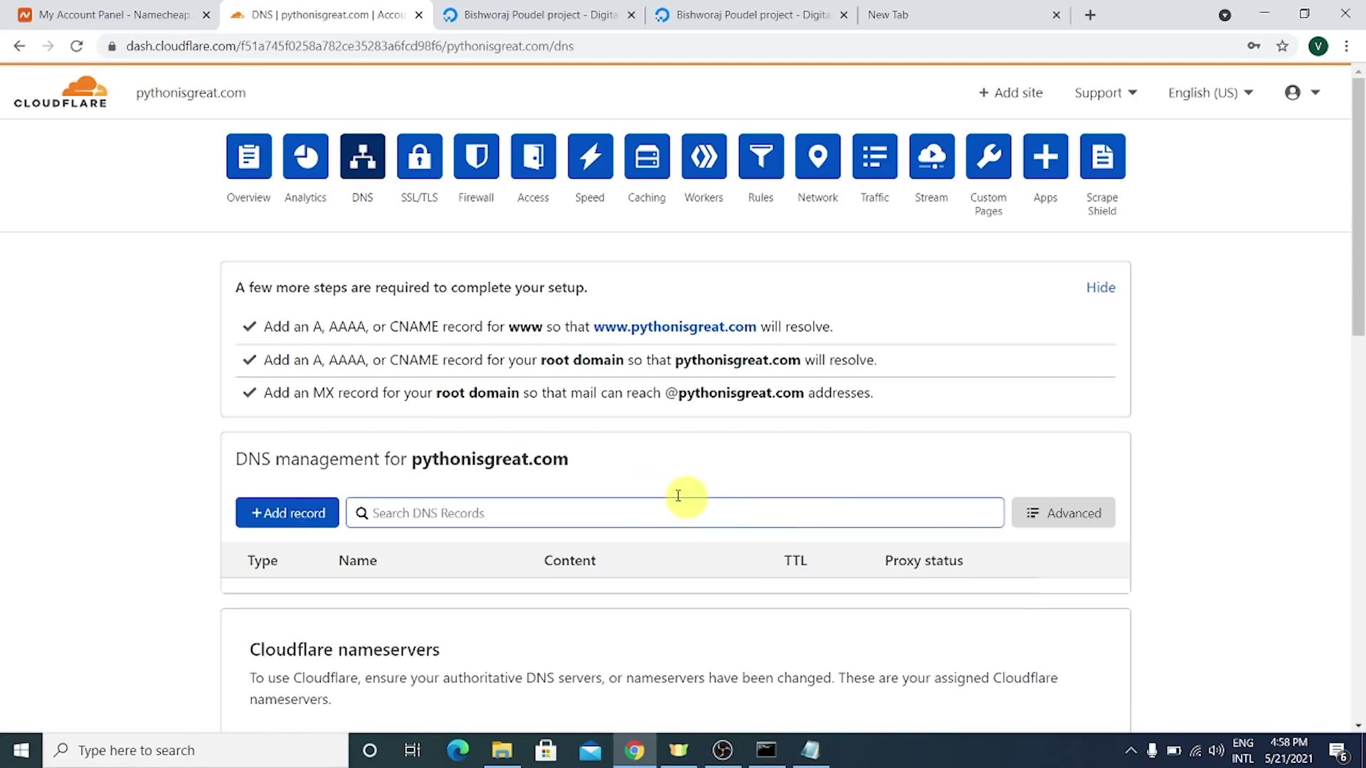
# - Resend Namecheap's pythonisgreat.com contact verification email, then open a new browser tab
pyautogui.click(117, 15)
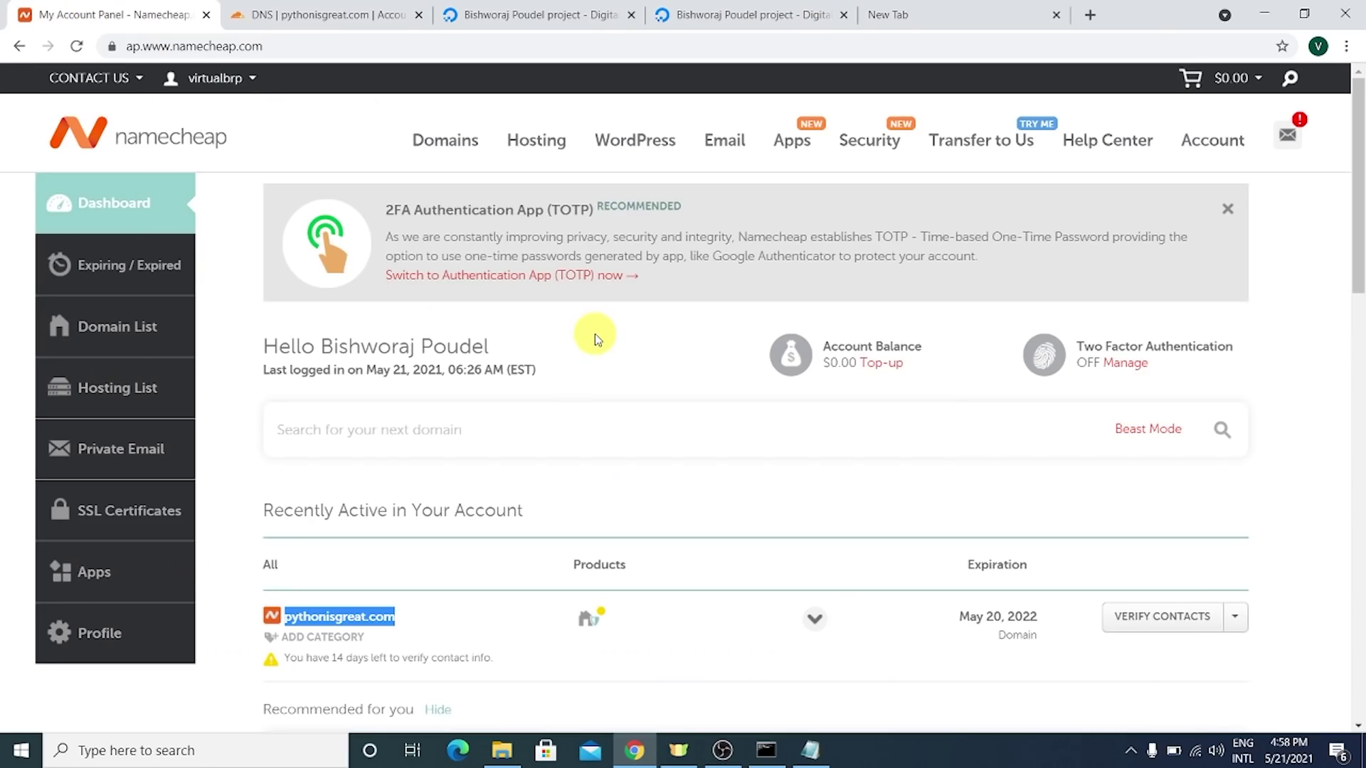
pyautogui.scroll(-3, 595, 335)
pyautogui.scroll(4, 308, 390)
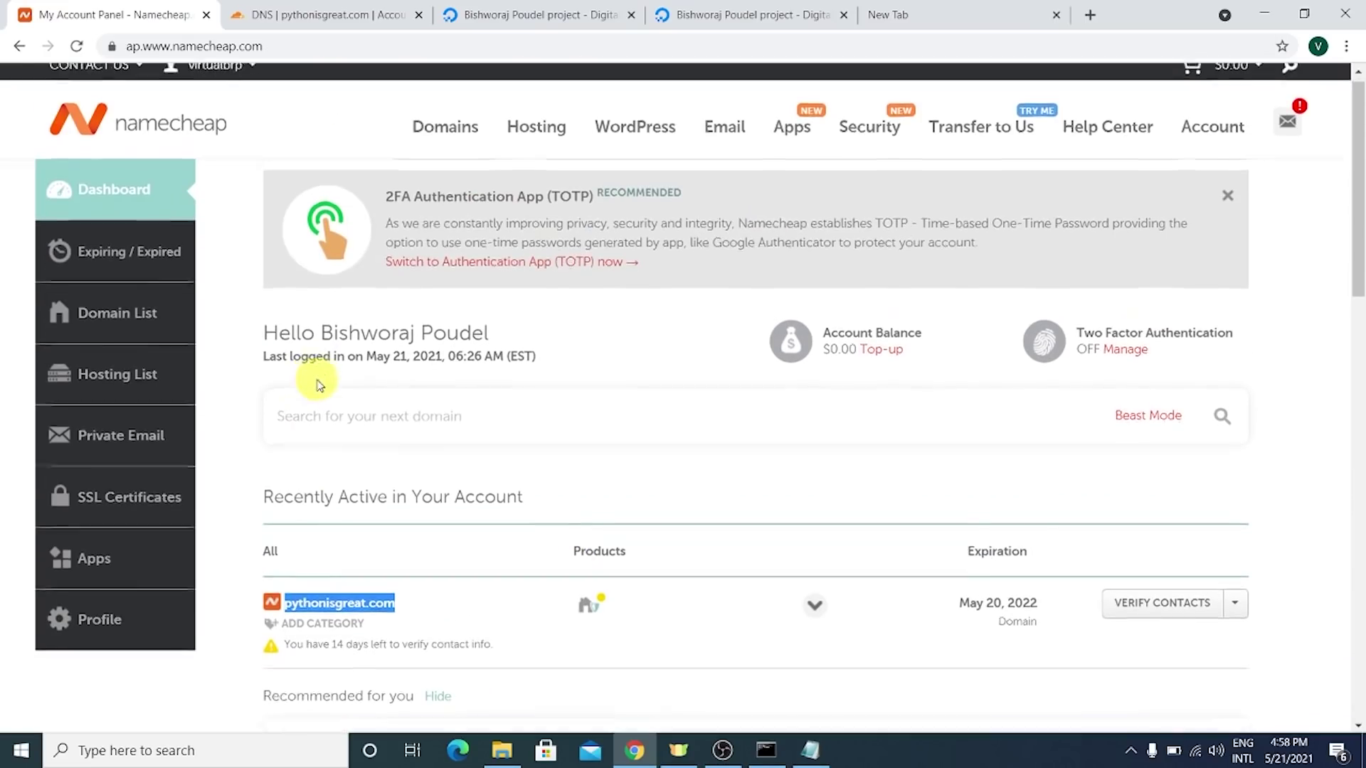
pyautogui.scroll(-5, 385, 387)
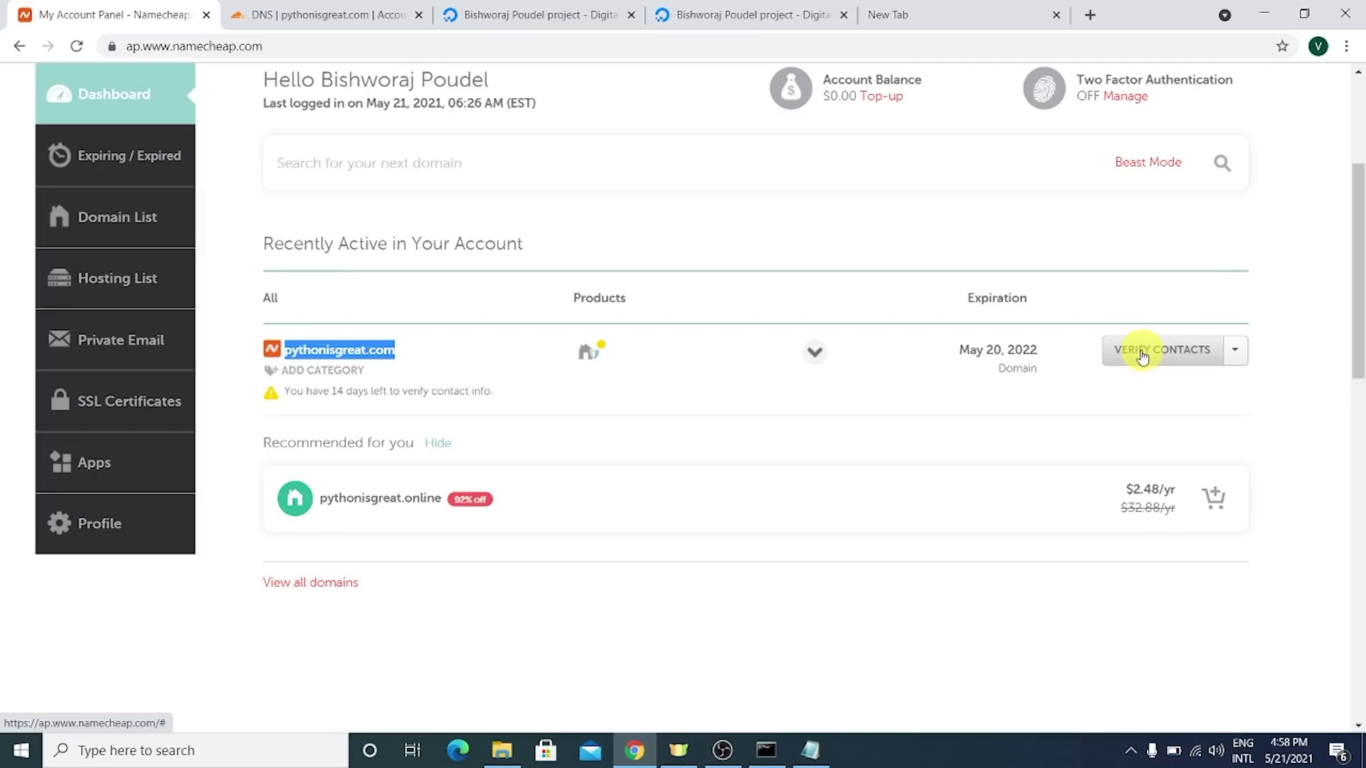
pyautogui.moveTo(304, 390); pyautogui.dragTo(502, 394)
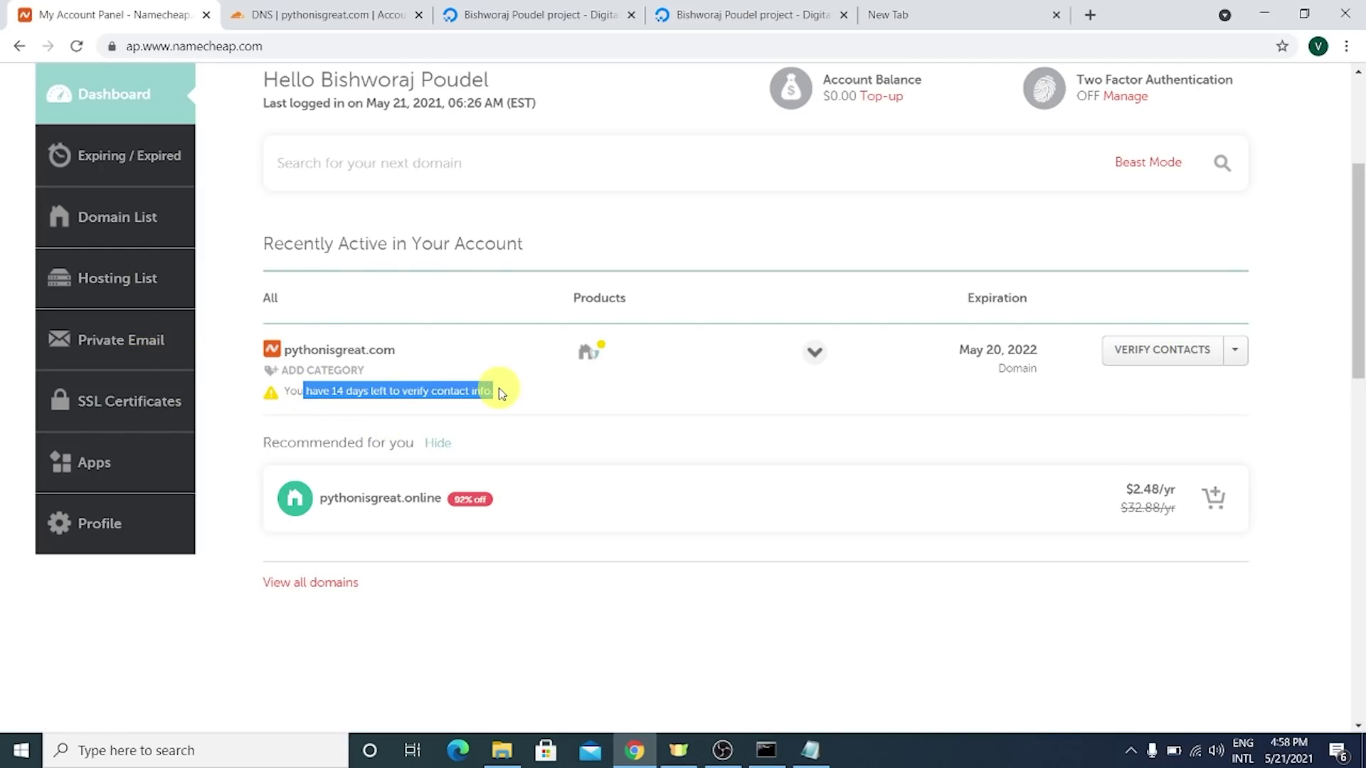
pyautogui.click(498, 392)
pyautogui.click(1191, 352)
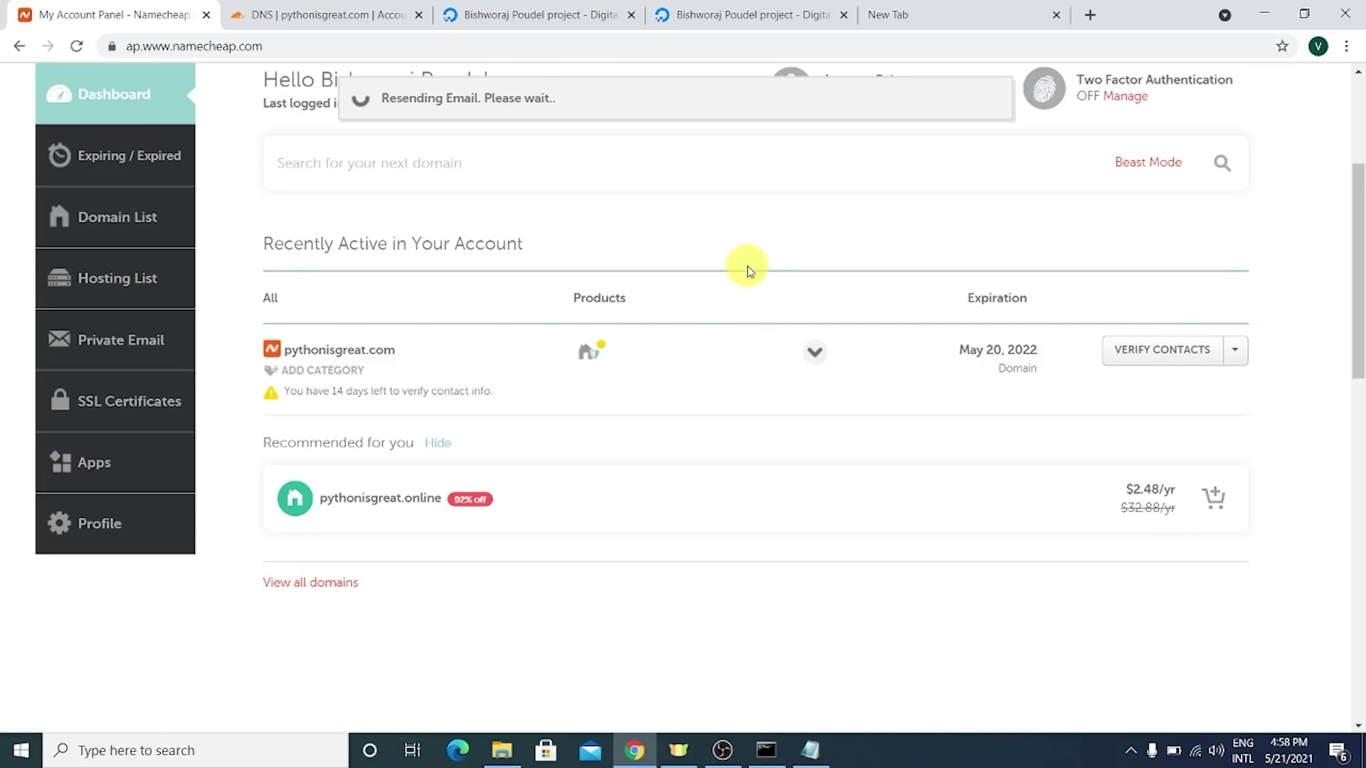
pyautogui.click(875, 16)
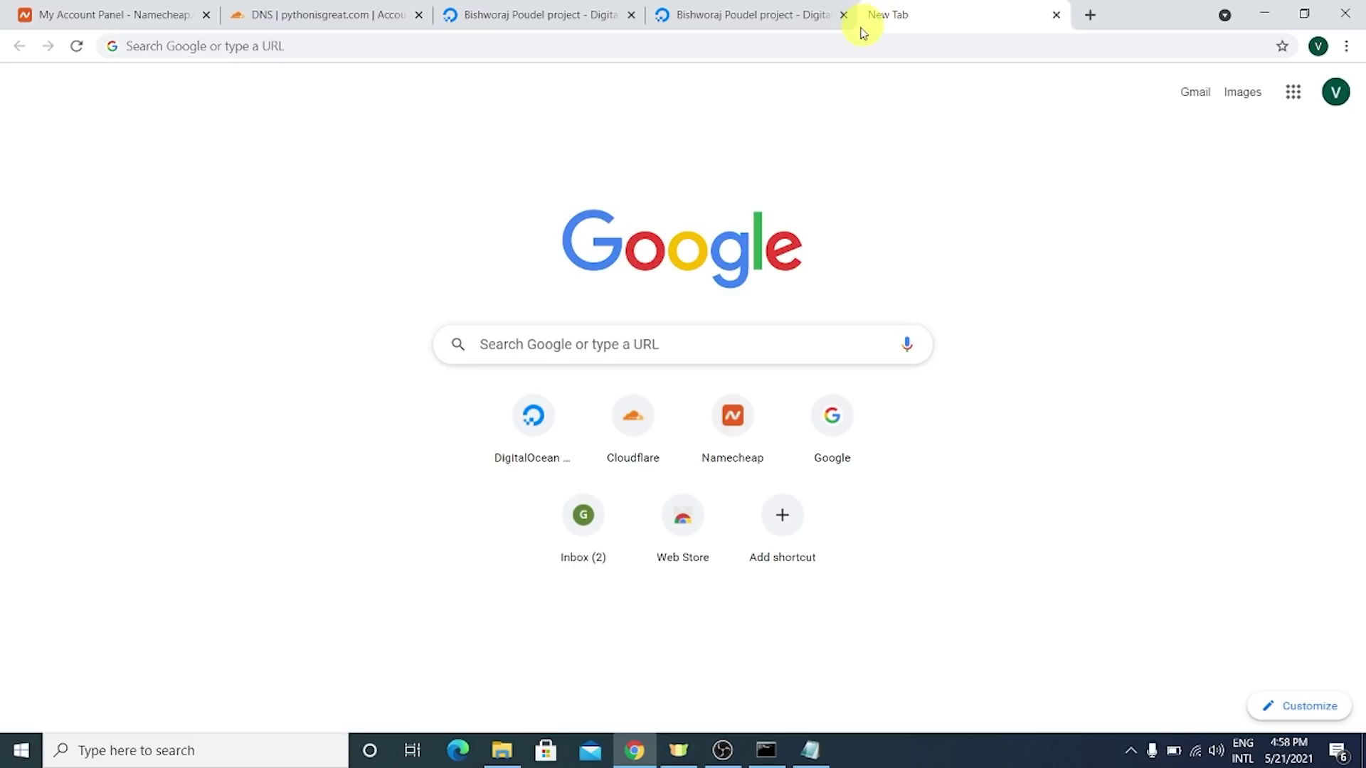
# - Open Namecheap's IMMEDIATE VERIFICATION email in Gmail and follow its verify link
pyautogui.click(583, 514)
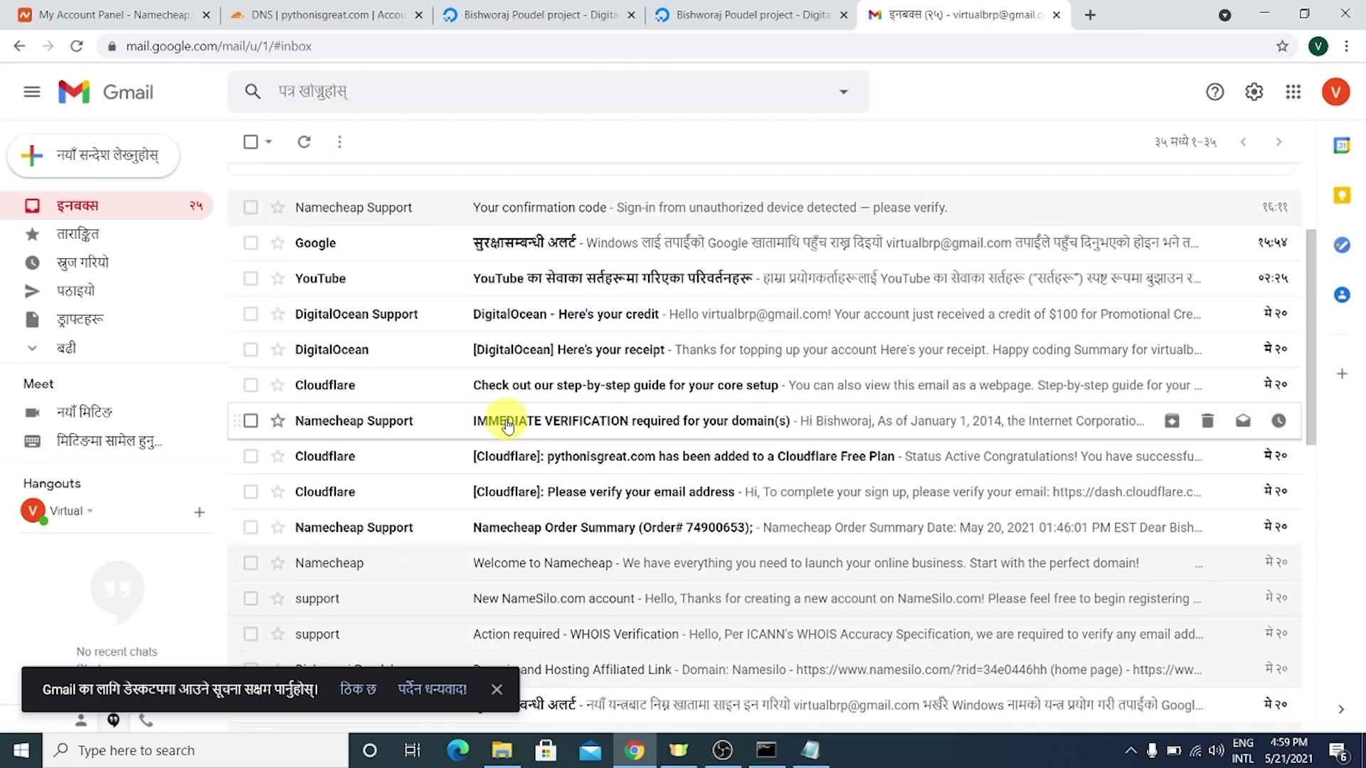
pyautogui.click(507, 421)
pyautogui.scroll(-3, 509, 421)
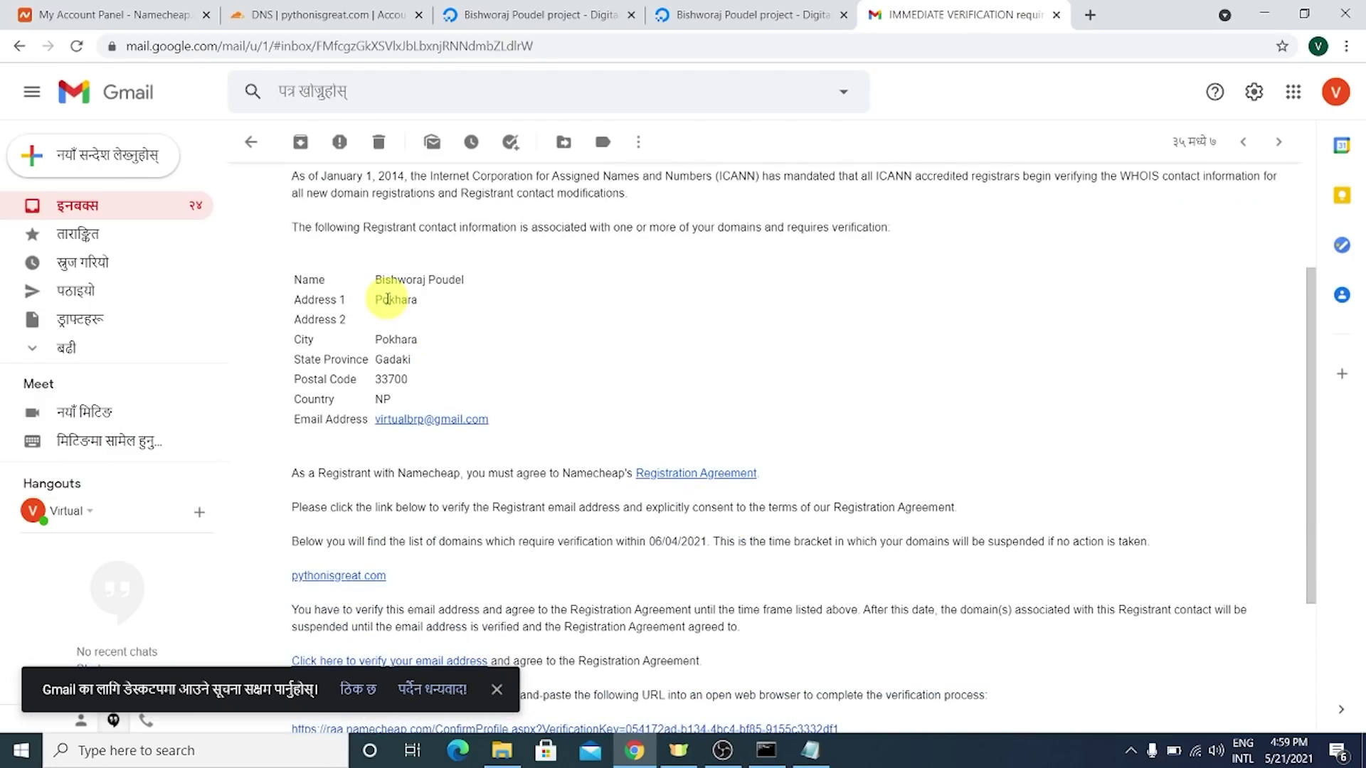
pyautogui.scroll(-3, 491, 352)
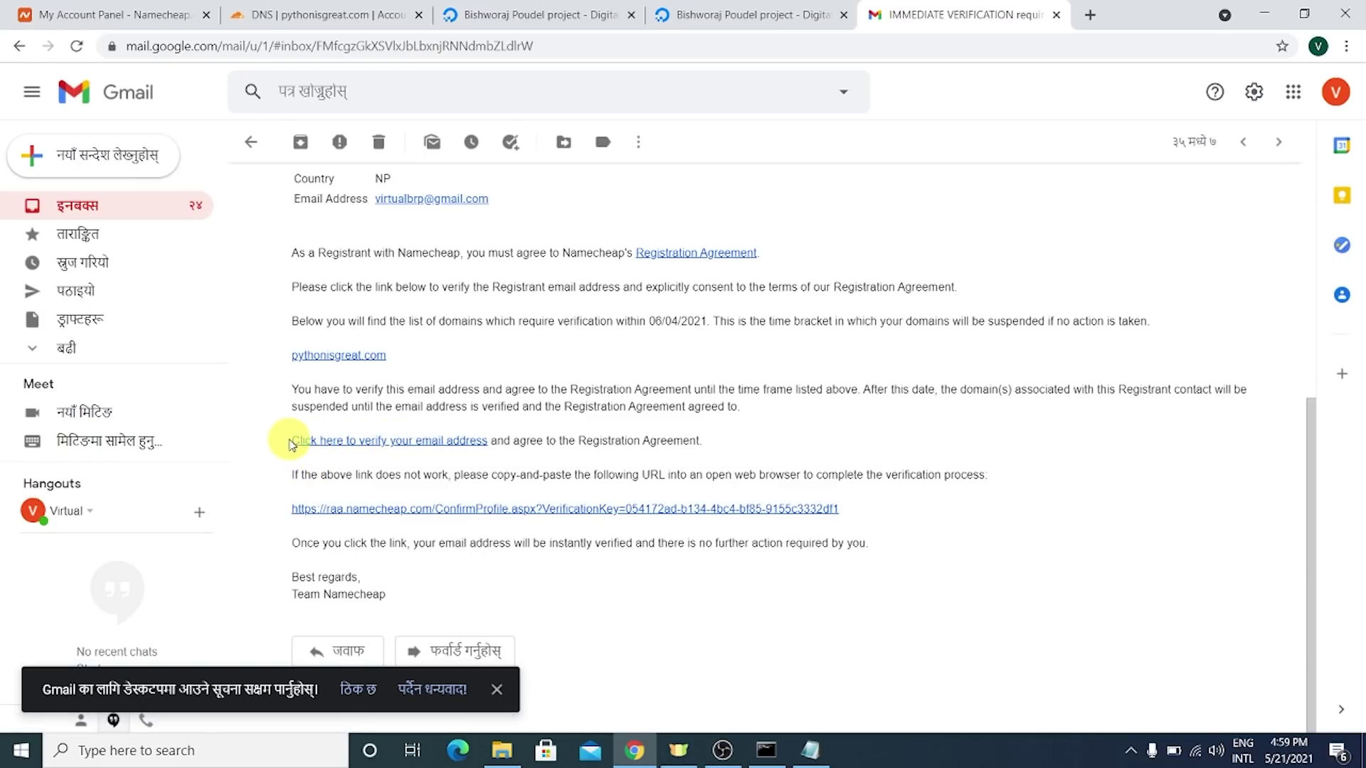
pyautogui.moveTo(284, 444); pyautogui.dragTo(582, 459)
pyautogui.click(580, 455)
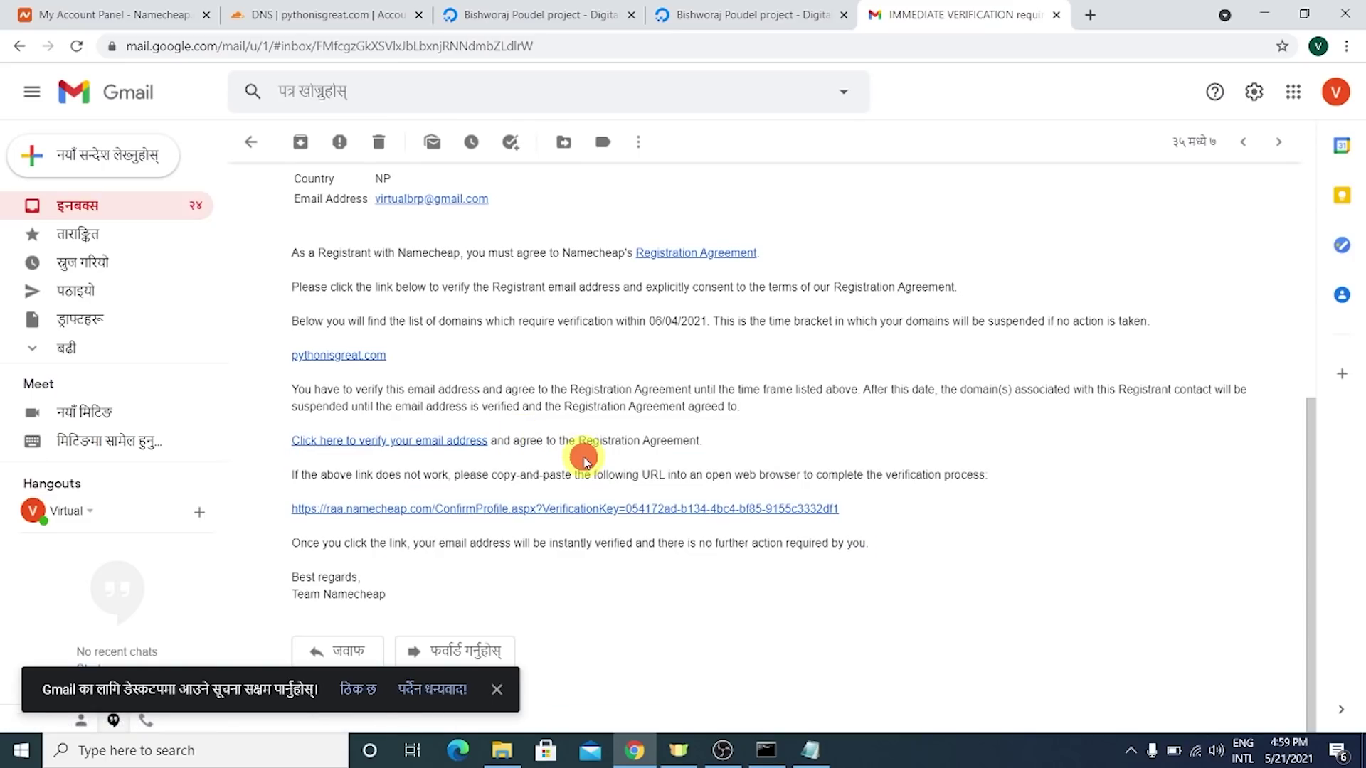
pyautogui.click(422, 442)
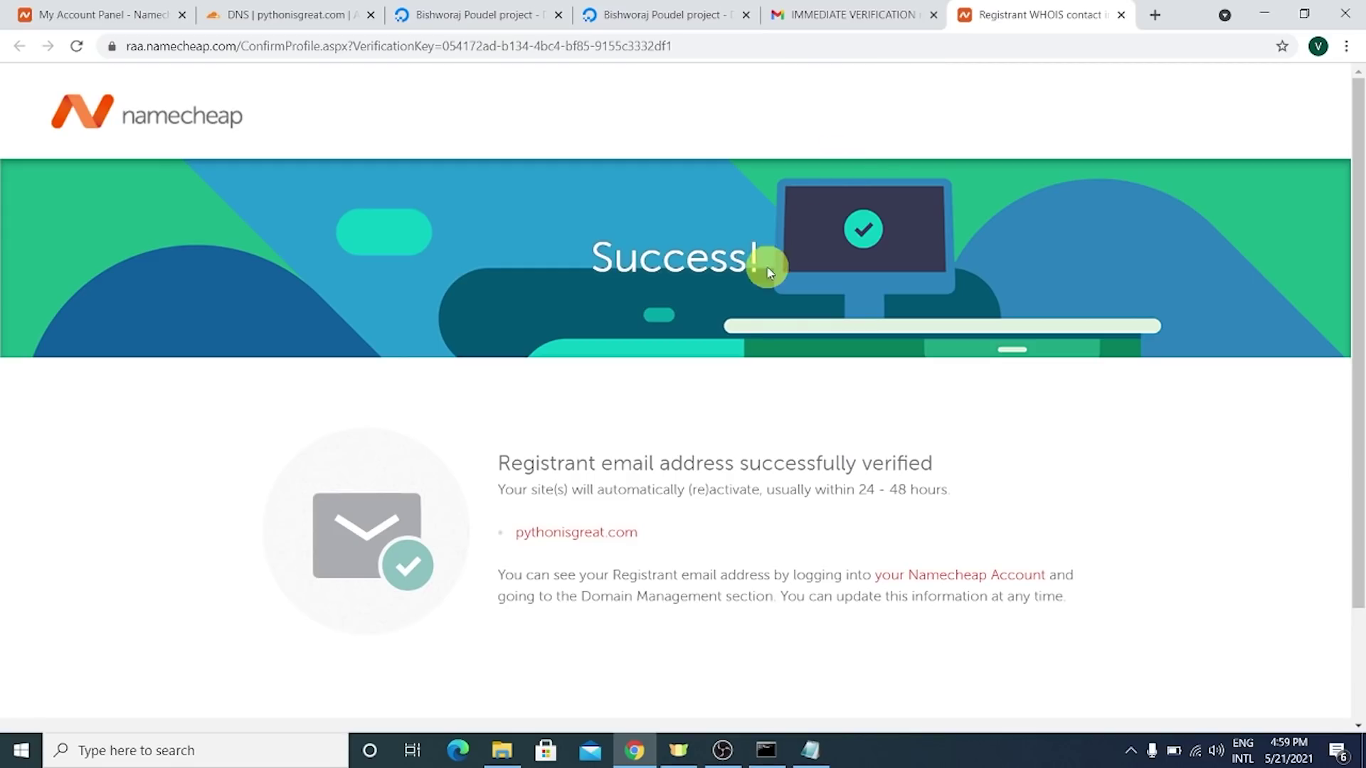
# - Check the Success! confirmation, close that tab, and return to DigitalOcean
pyautogui.moveTo(601, 251); pyautogui.dragTo(762, 250)
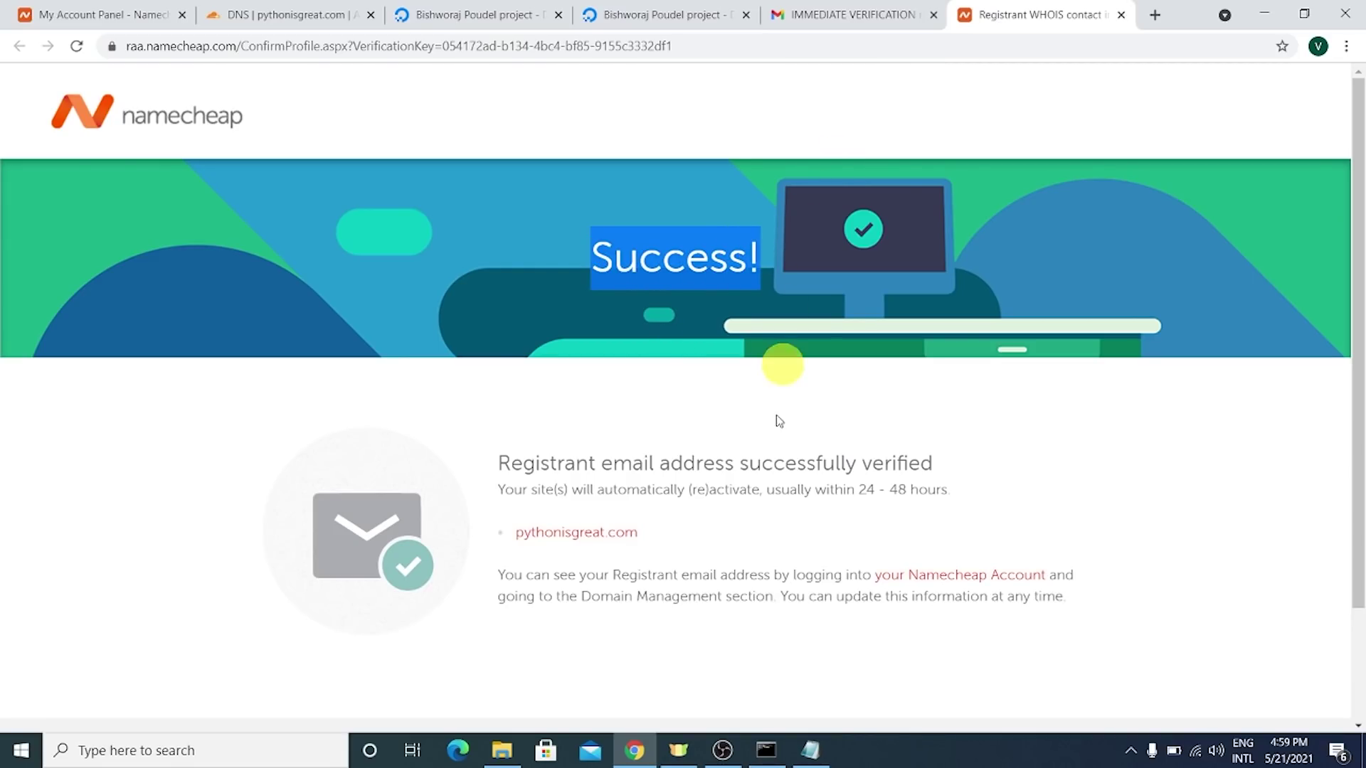
pyautogui.click(690, 500)
pyautogui.tripleClick(690, 500)
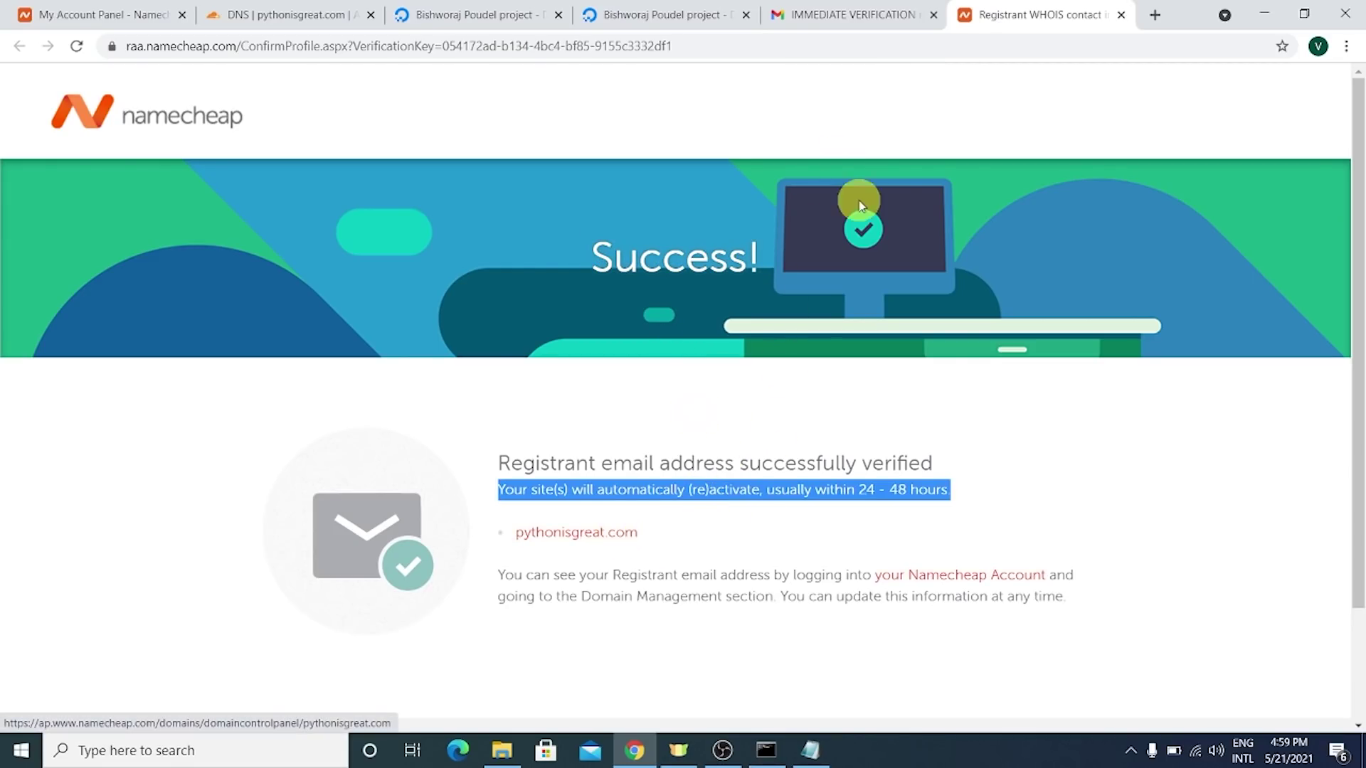
pyautogui.click(1122, 14)
pyautogui.click(669, 14)
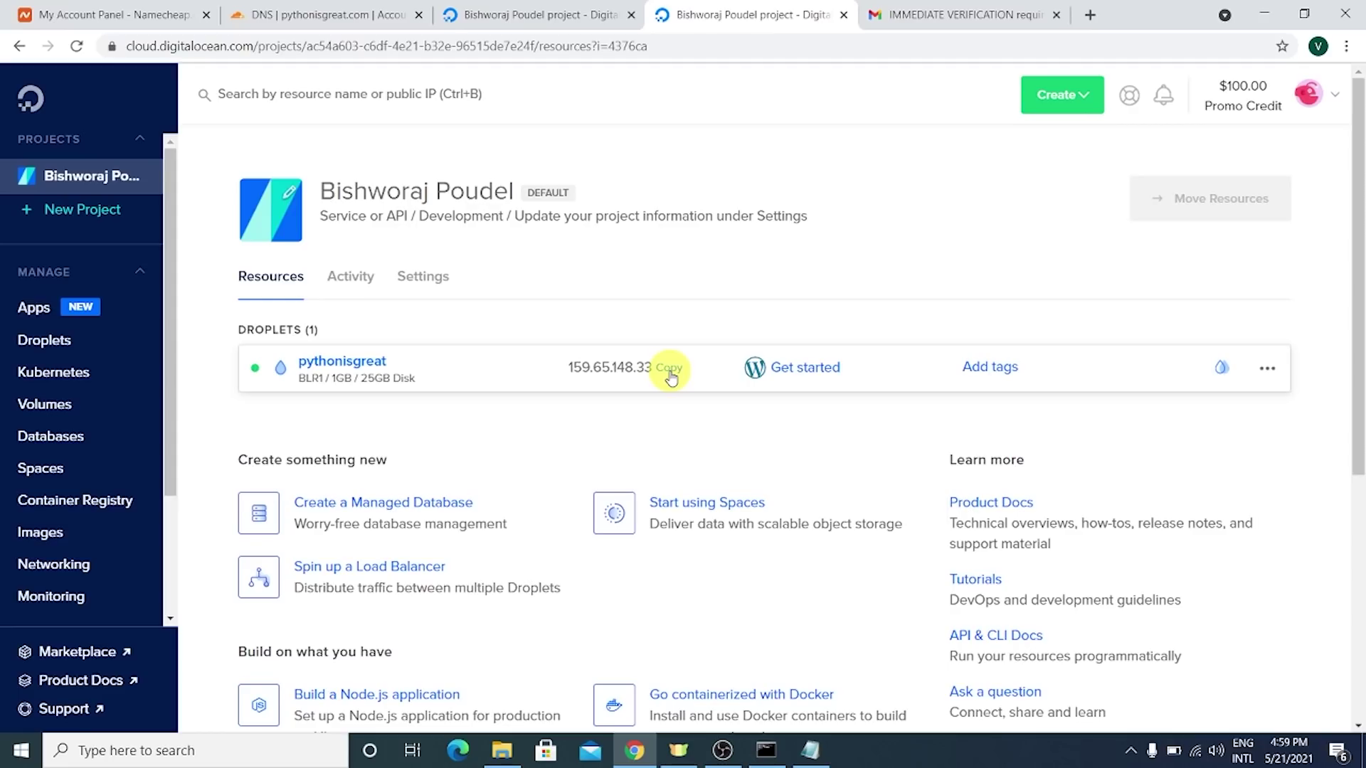
# - Load the droplet IP 159.65.148.33 in a browser tab
pyautogui.click(362, 4)
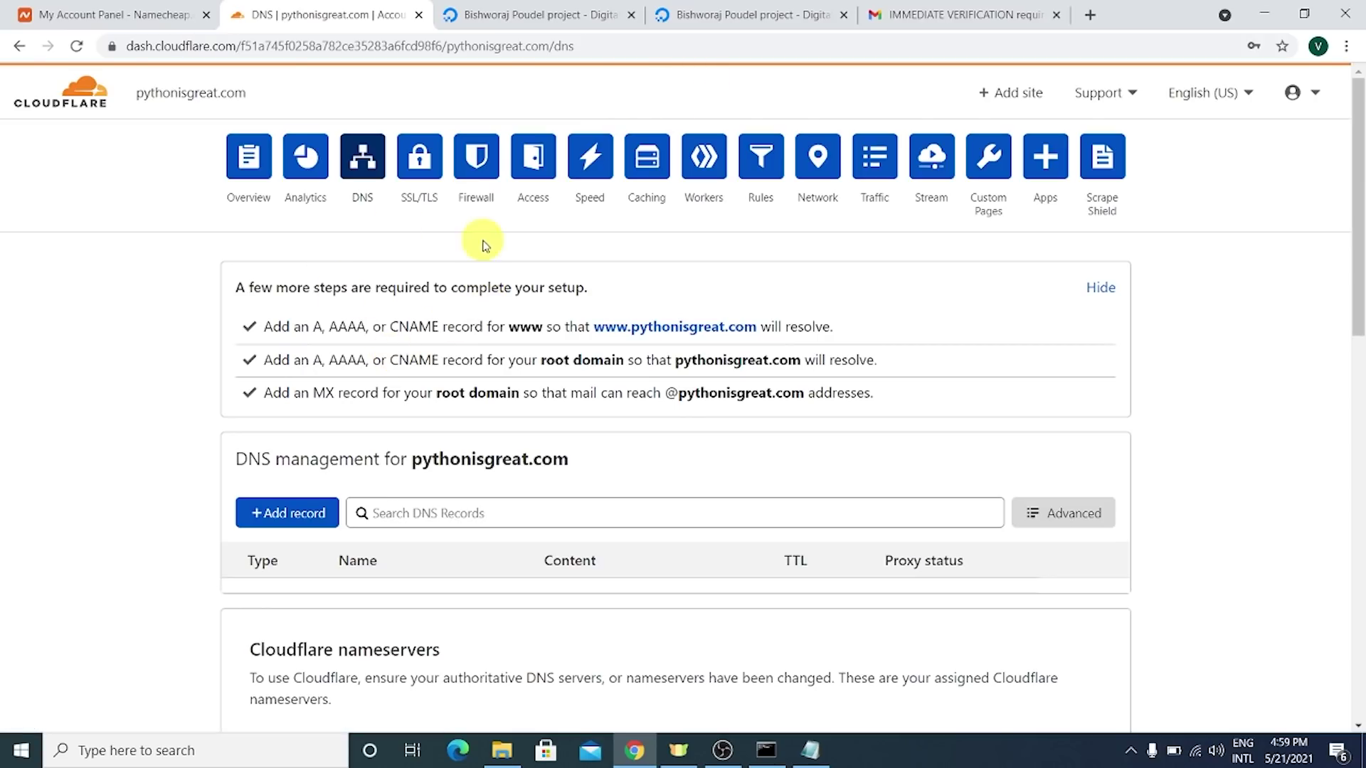
pyautogui.click(747, 15)
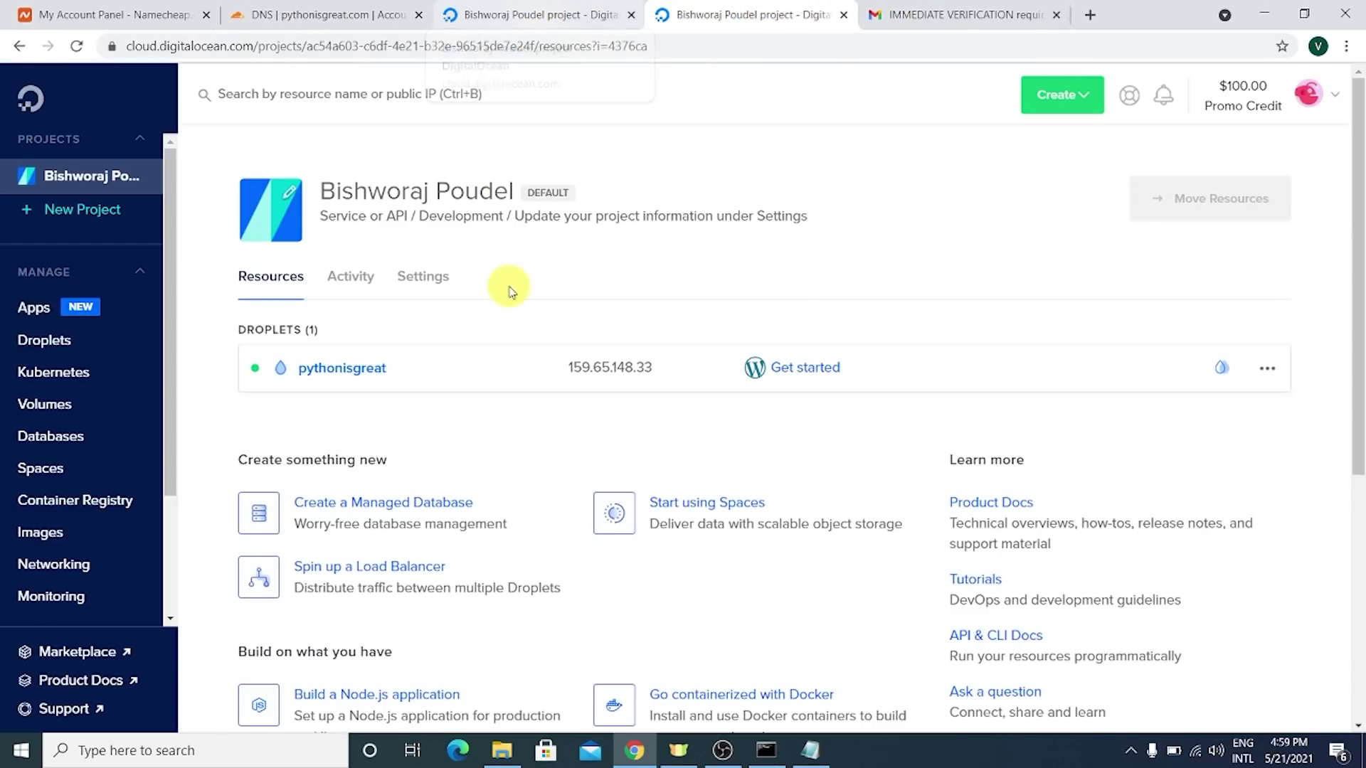
pyautogui.click(541, 14)
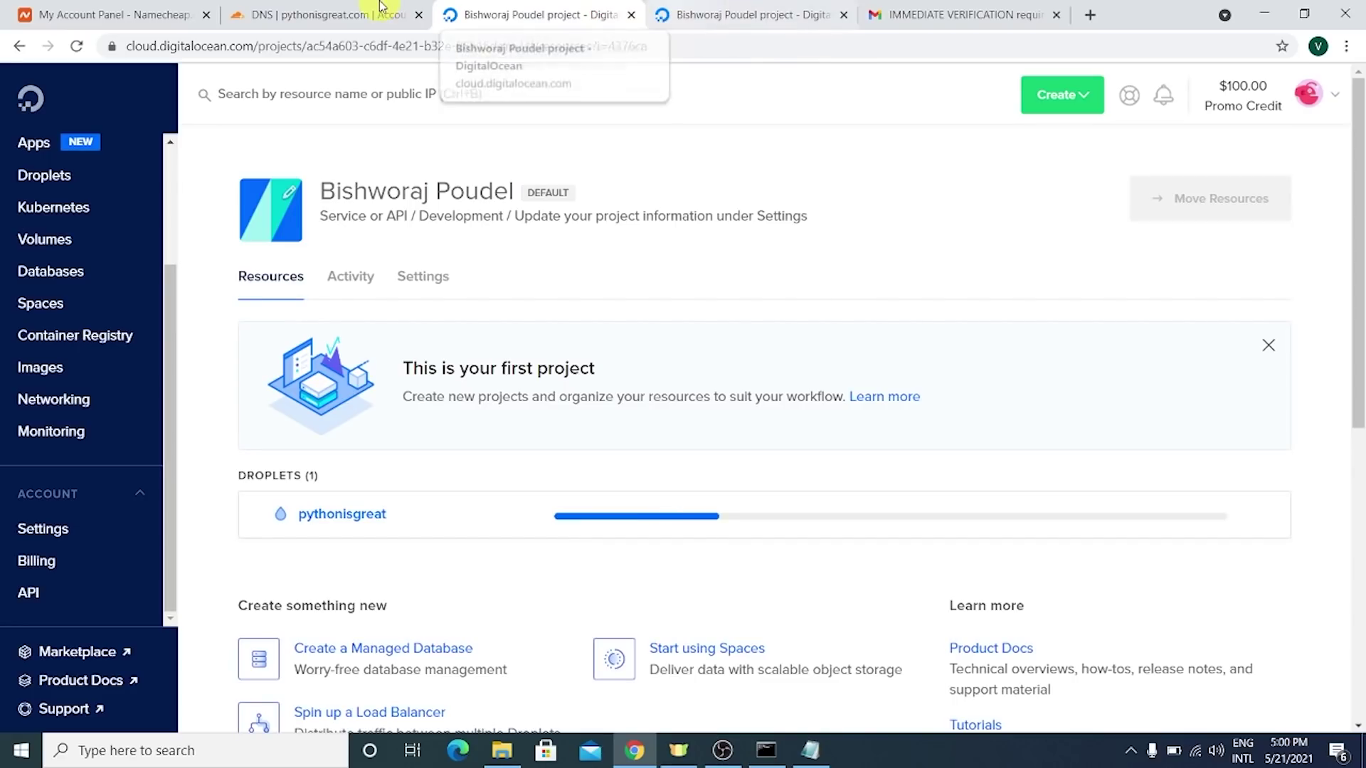
pyautogui.click(891, 16)
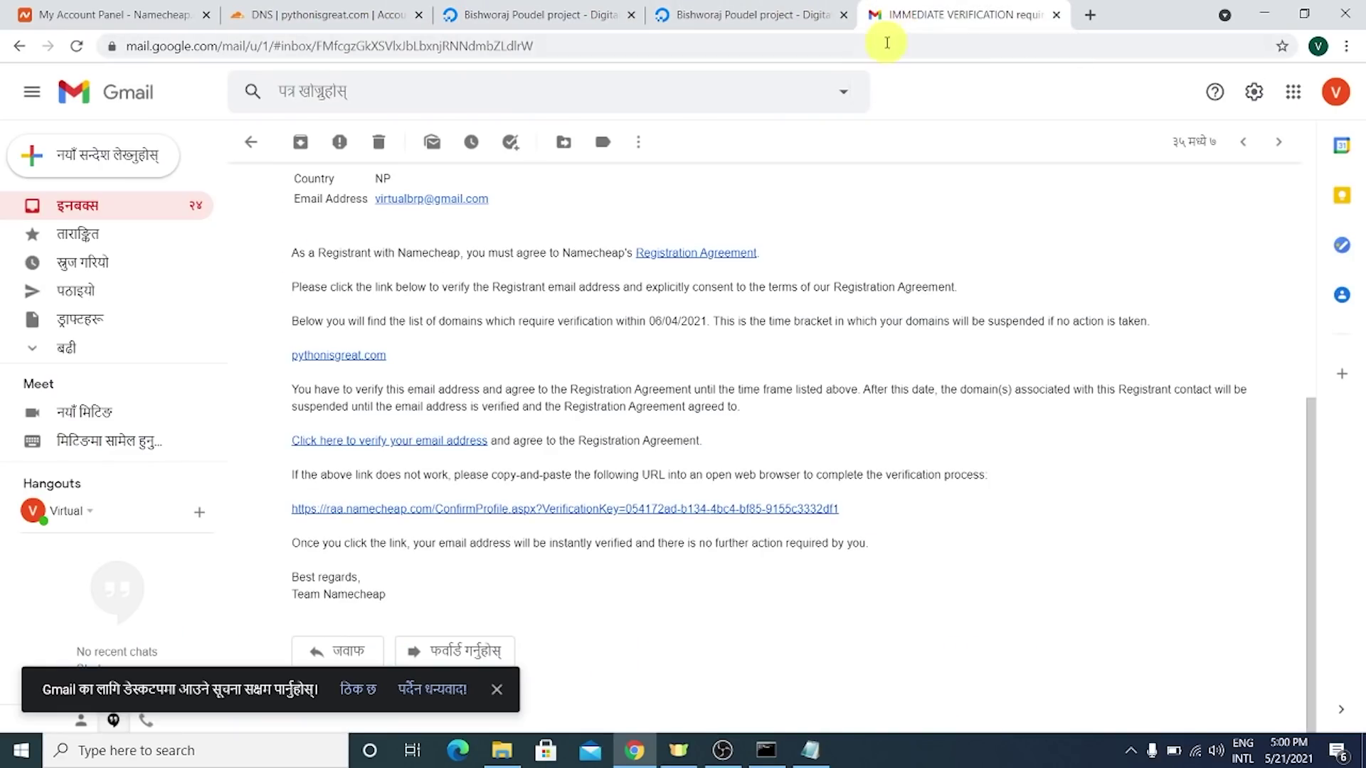
pyautogui.click(888, 43)
pyautogui.write('159.65.148.33')
pyautogui.press('Return')
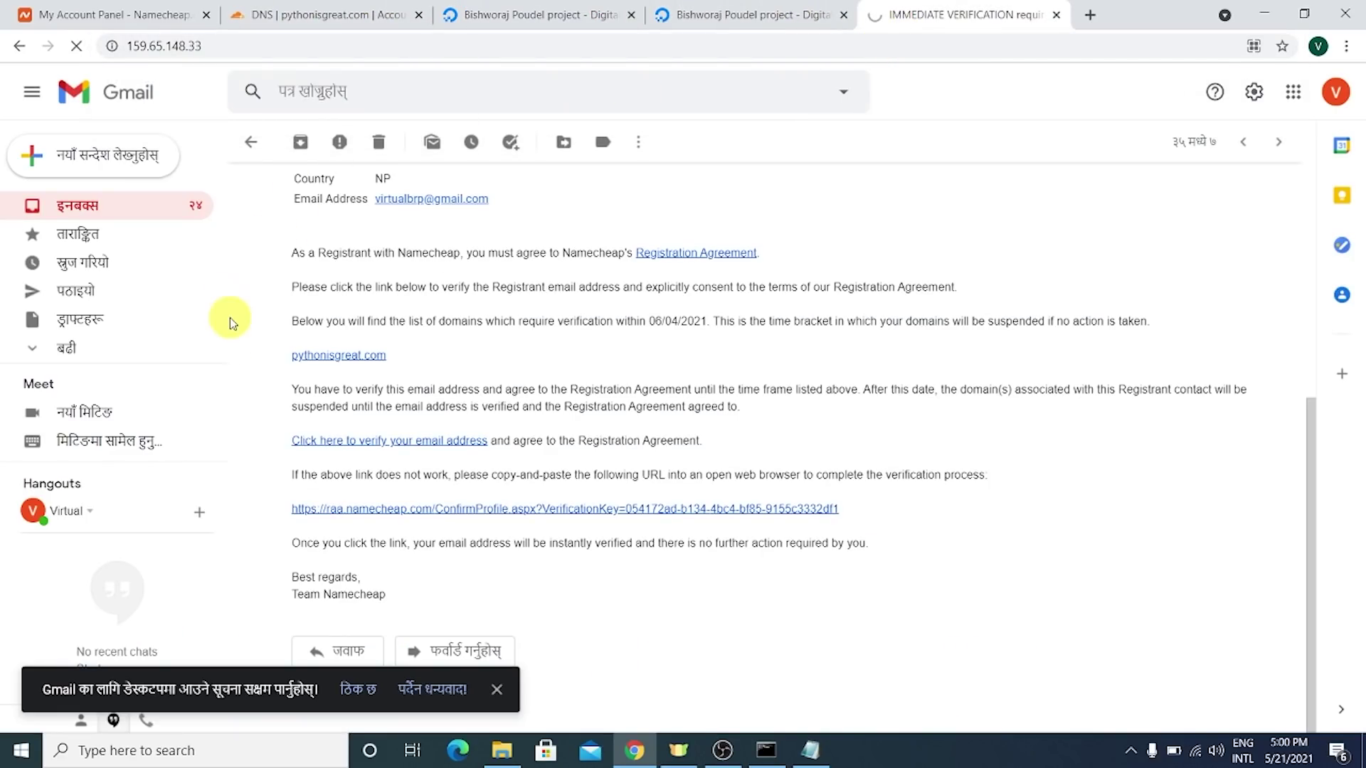
# - Read the droplet's WordPress SSH login notice and Quickstart guide sentence
pyautogui.moveTo(372, 361); pyautogui.dragTo(627, 403)
pyautogui.click(610, 360)
pyautogui.doubleClick(559, 363)
pyautogui.click(559, 363)
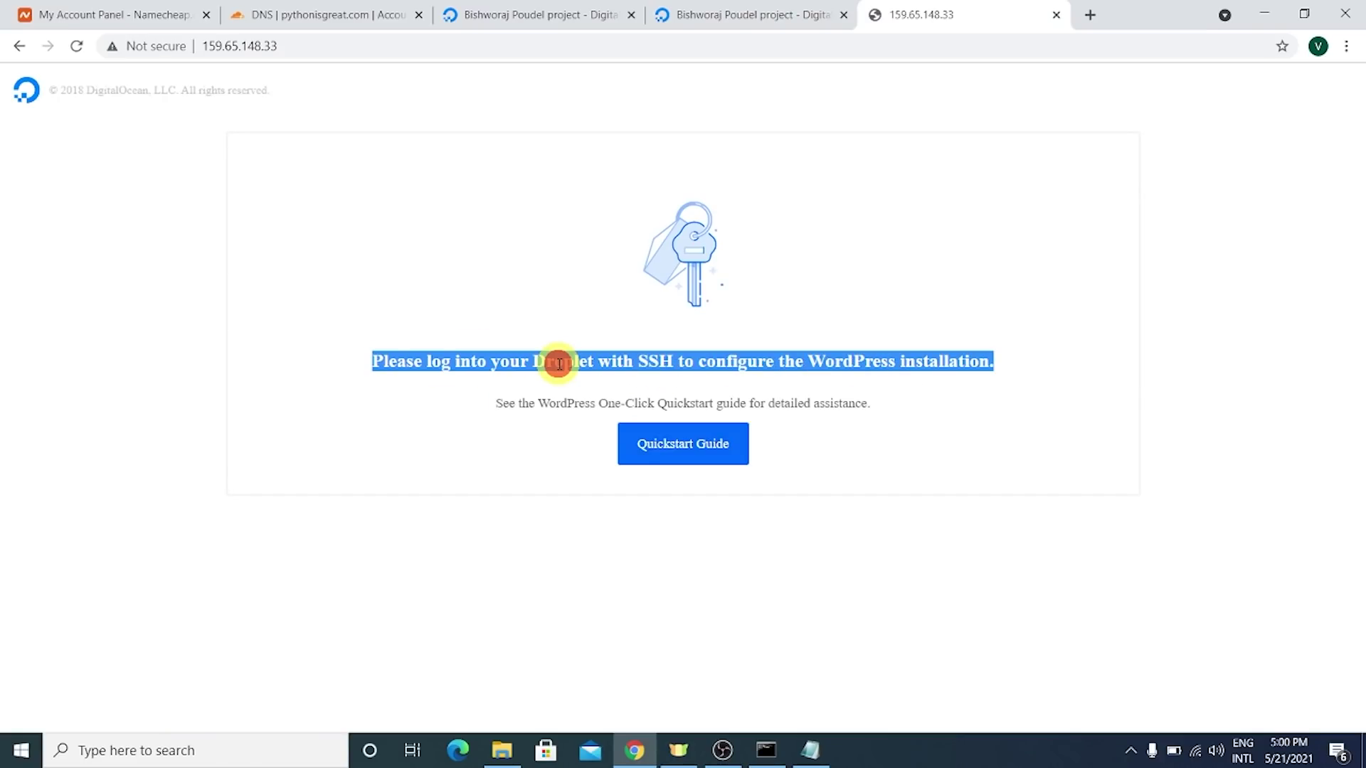
pyautogui.tripleClick(610, 366)
pyautogui.click(610, 367)
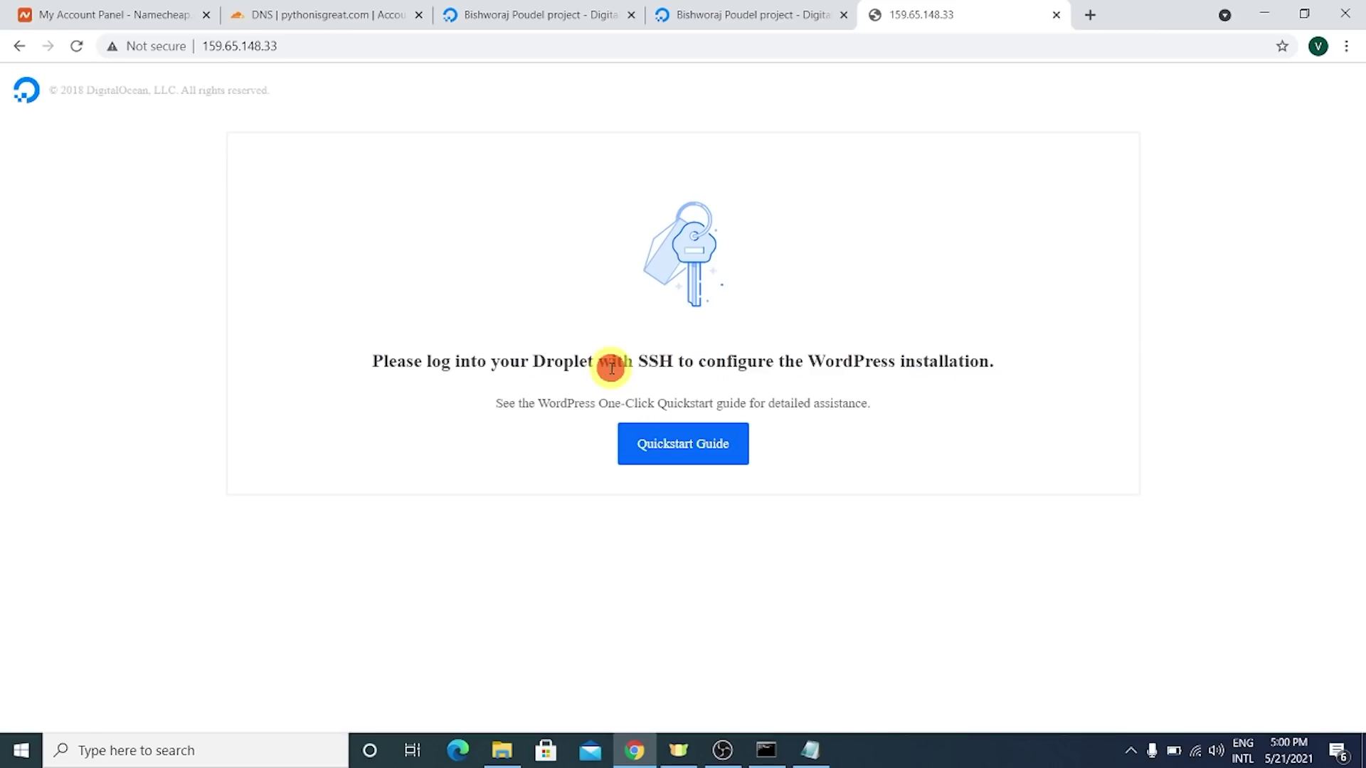
pyautogui.tripleClick(610, 367)
pyautogui.click(816, 377)
pyautogui.tripleClick(816, 377)
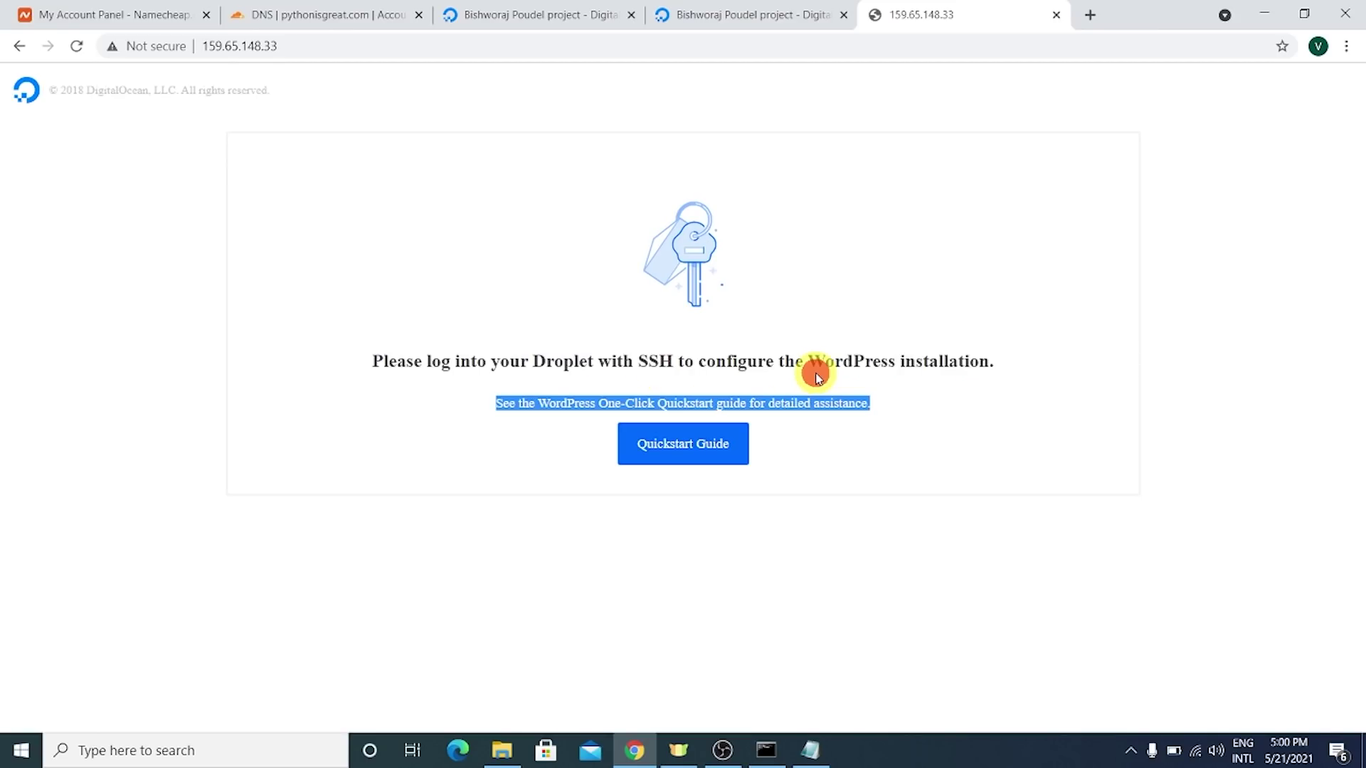
pyautogui.click(805, 359)
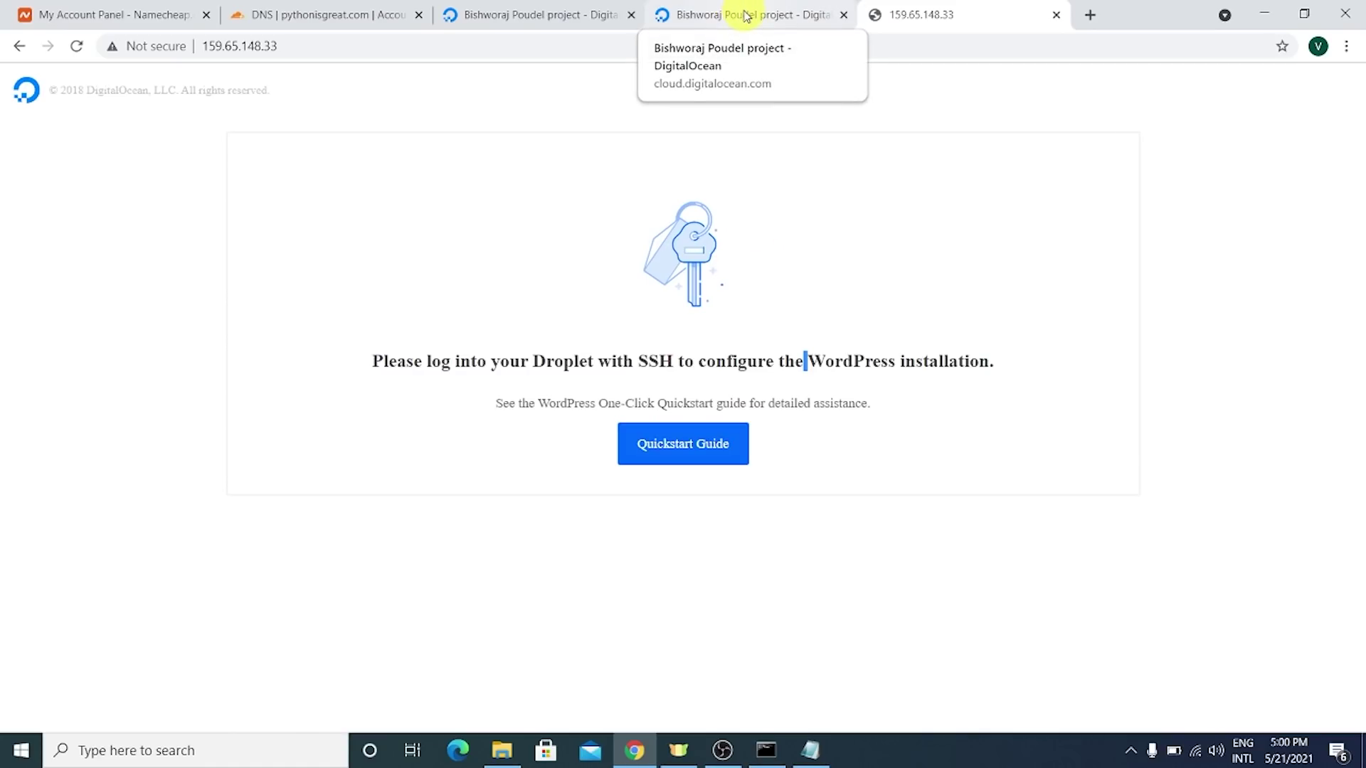
# - Copy the droplet's IP from the DigitalOcean project page and return to Cloudflare DNS
pyautogui.click(754, 29)
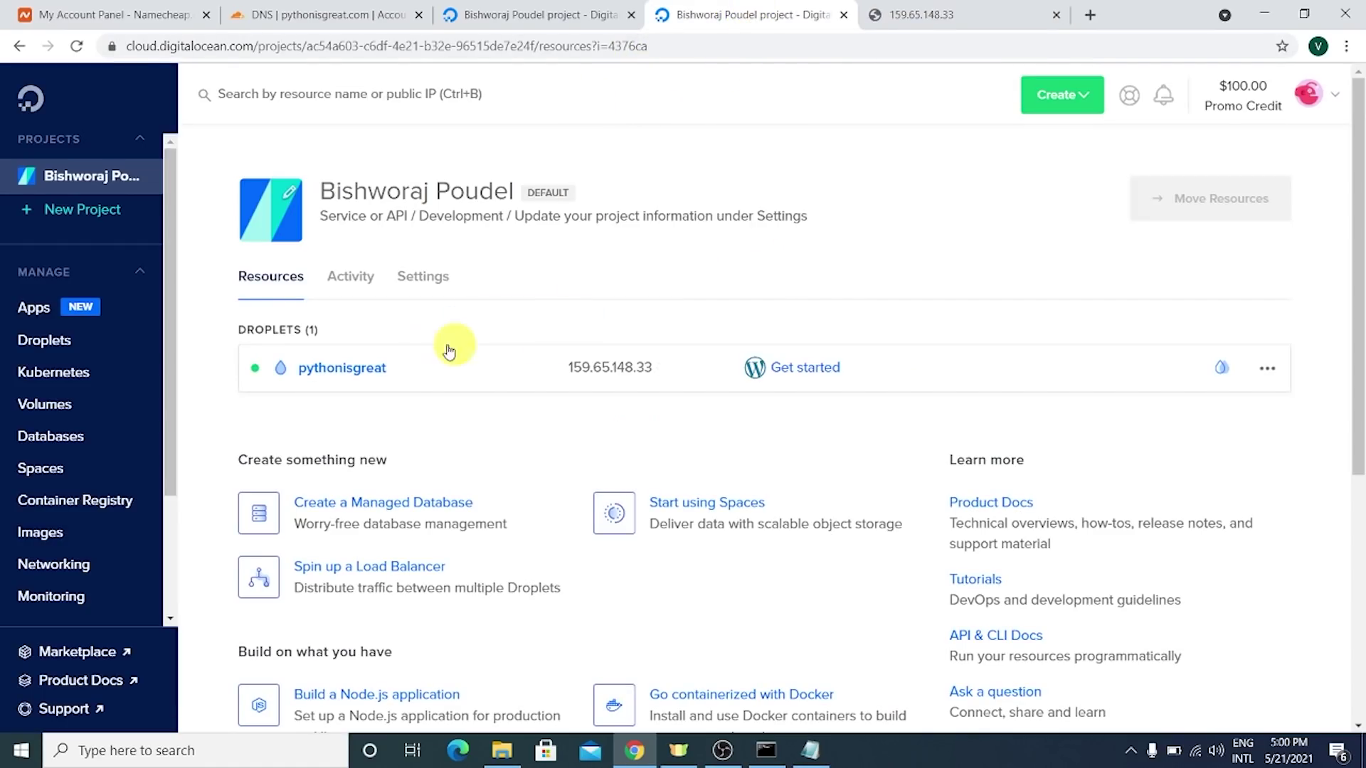
pyautogui.click(673, 370)
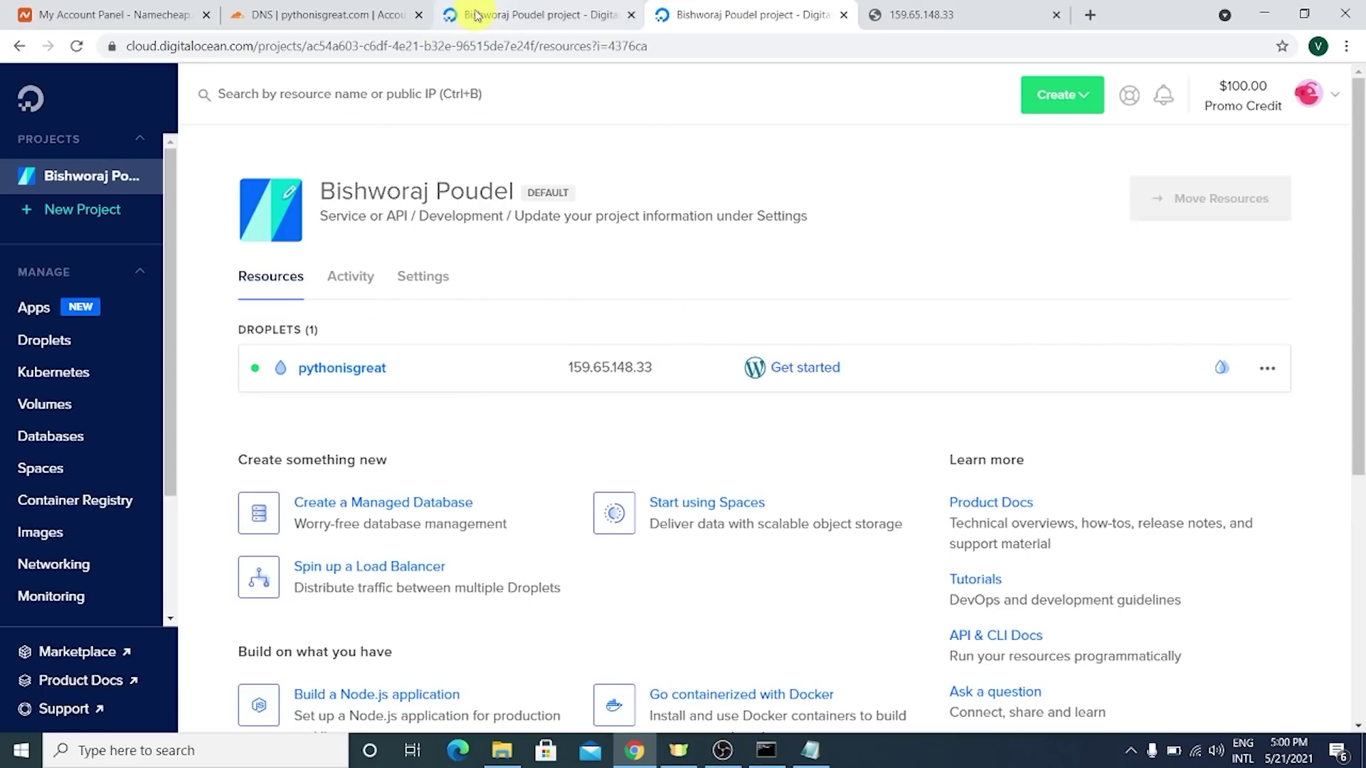
pyautogui.click(344, 23)
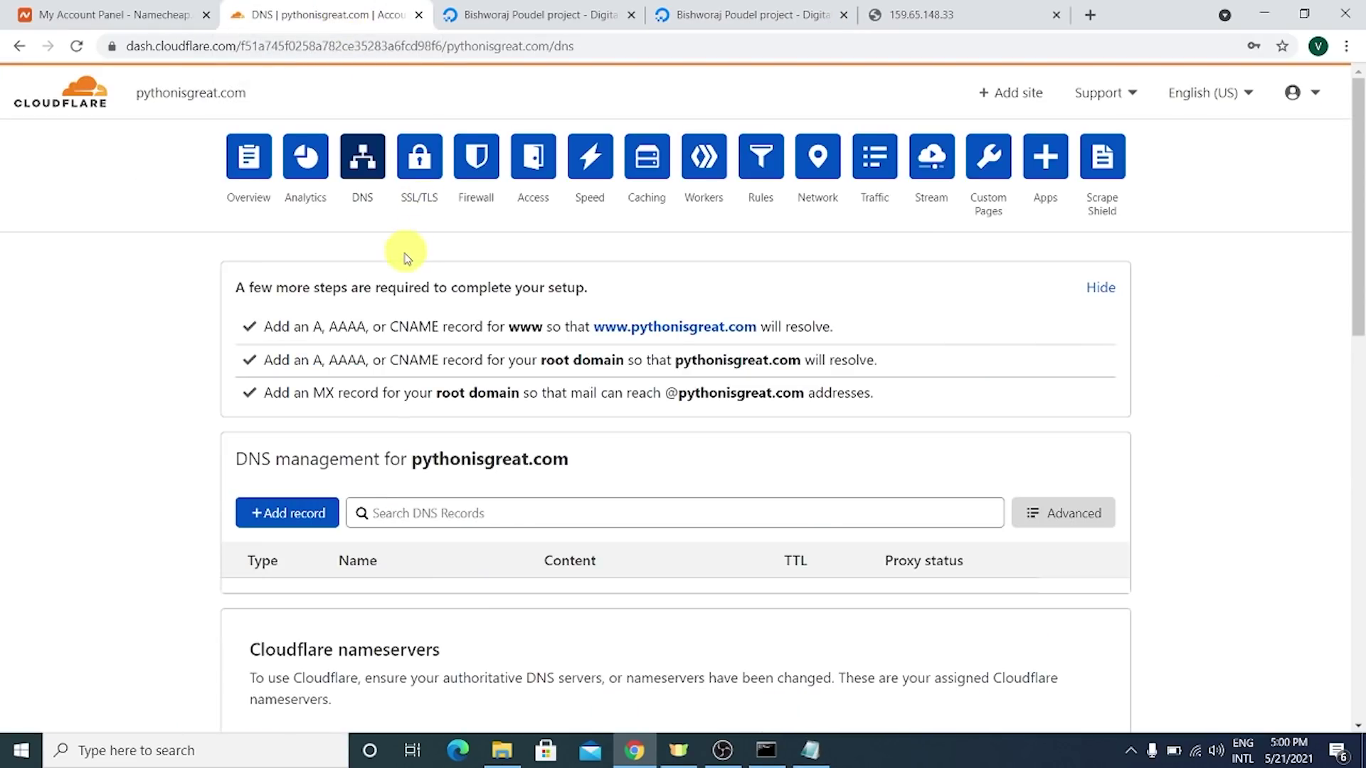
pyautogui.click(371, 165)
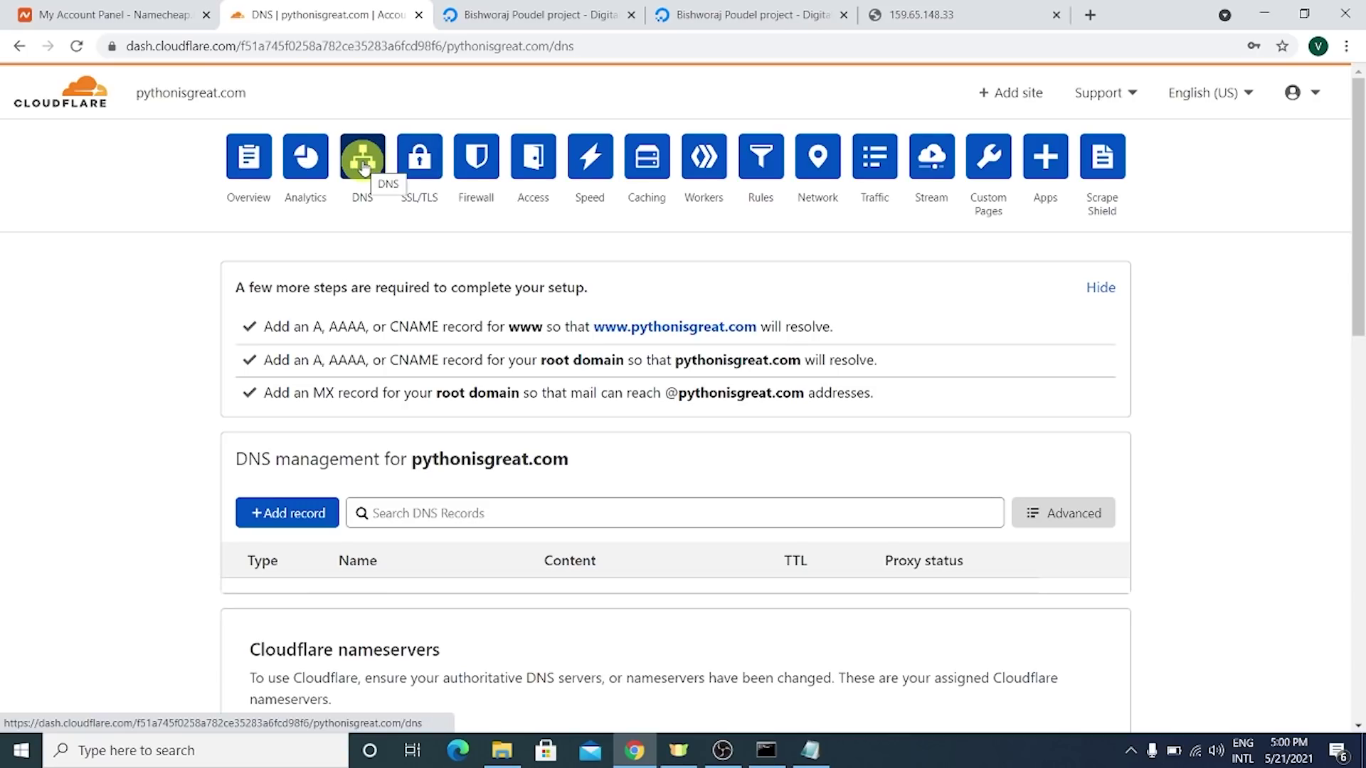
pyautogui.scroll(-5, 384, 170)
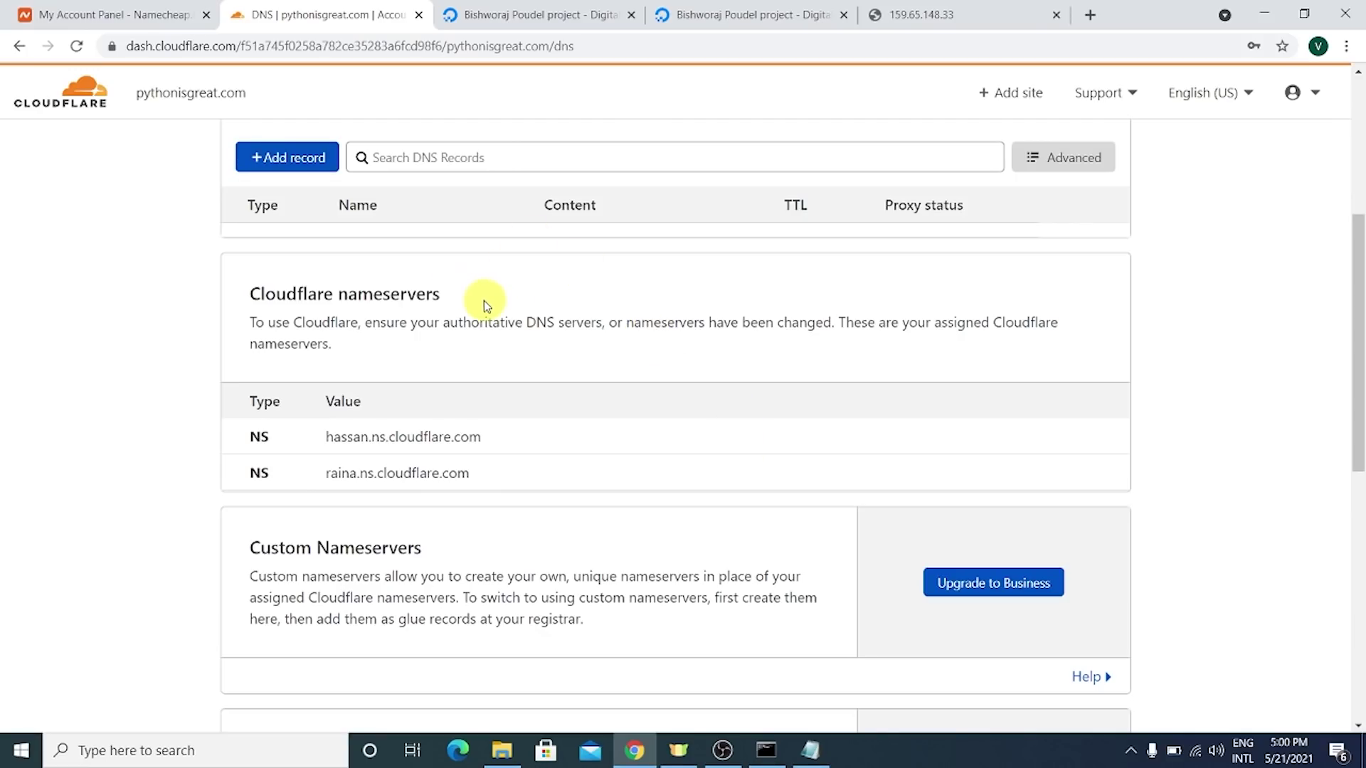
pyautogui.click(279, 157)
pyautogui.click(387, 254)
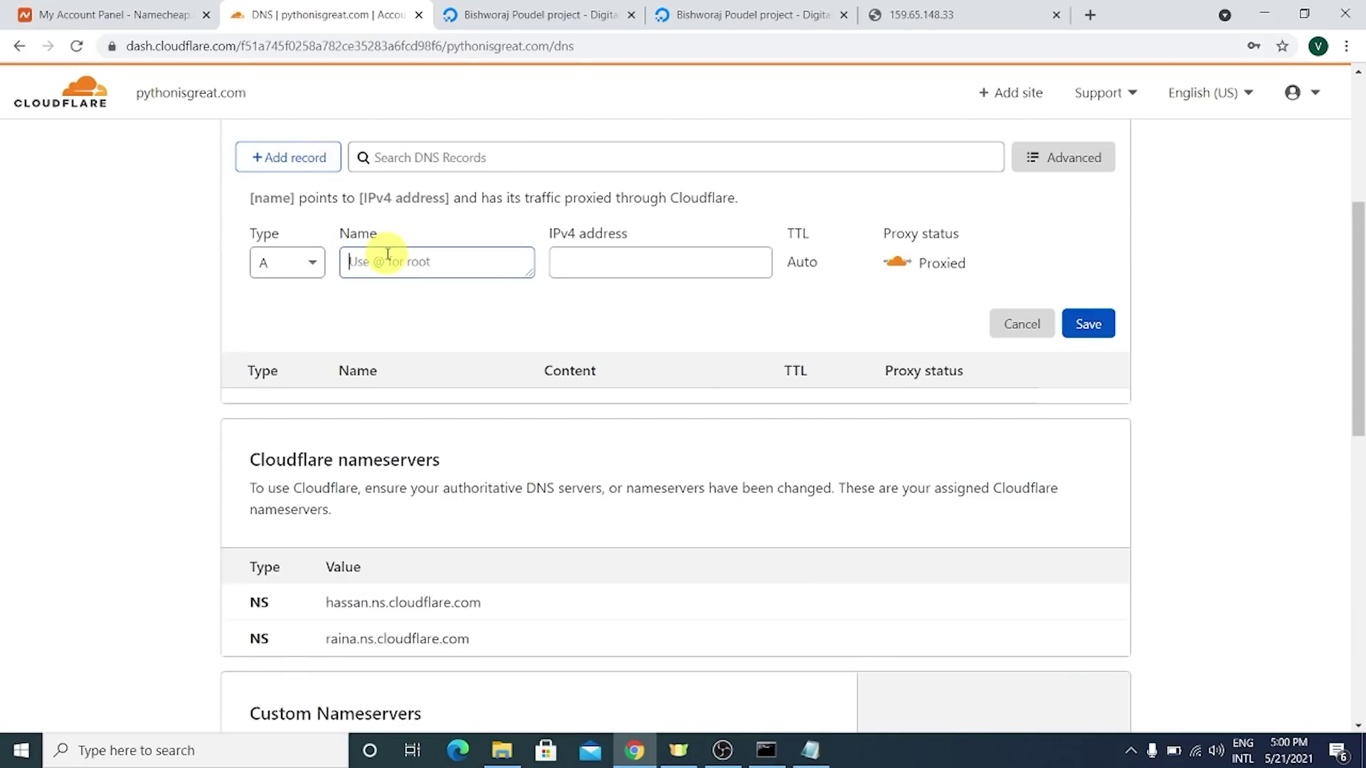
pyautogui.write('!')
pyautogui.press('BackSpace')
pyautogui.write('#')
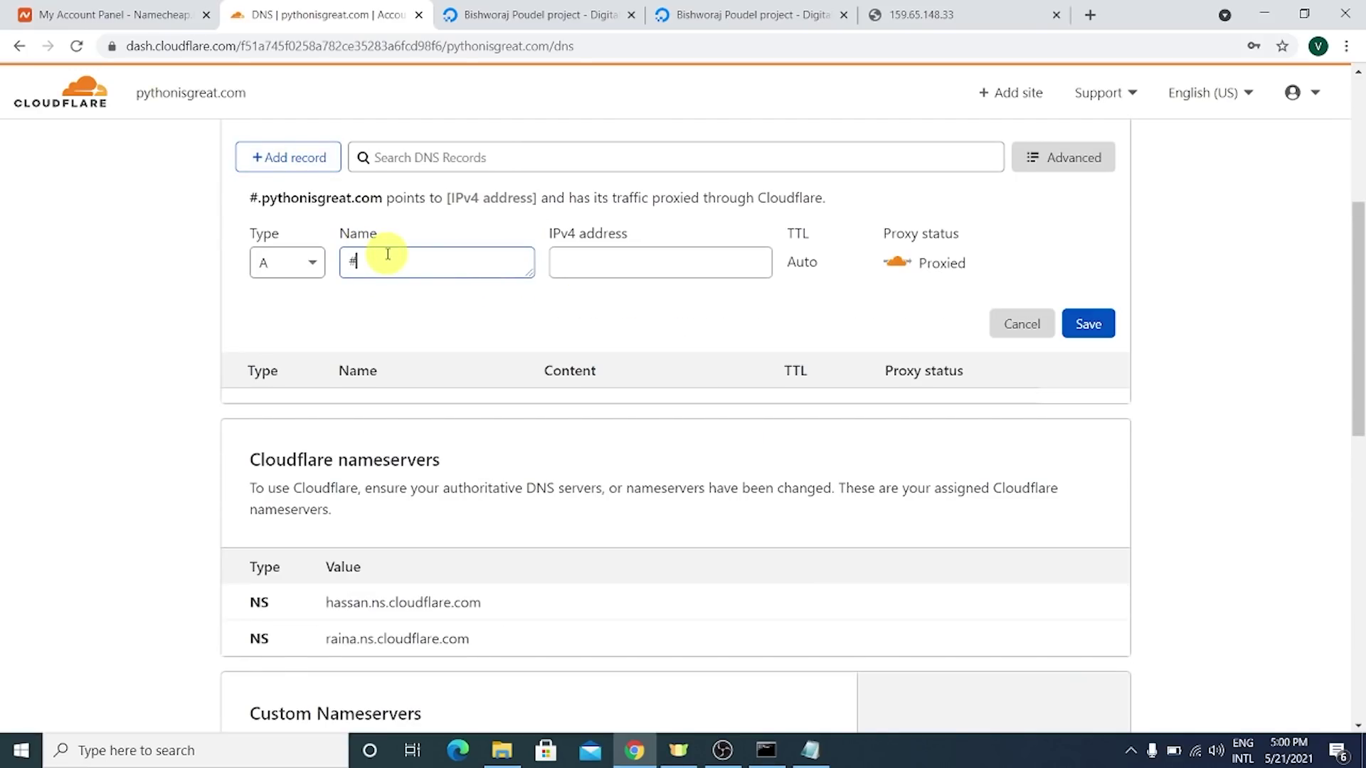
pyautogui.press('BackSpace')
pyautogui.write('@')
pyautogui.press('Tab')
pyautogui.write('125.265.')
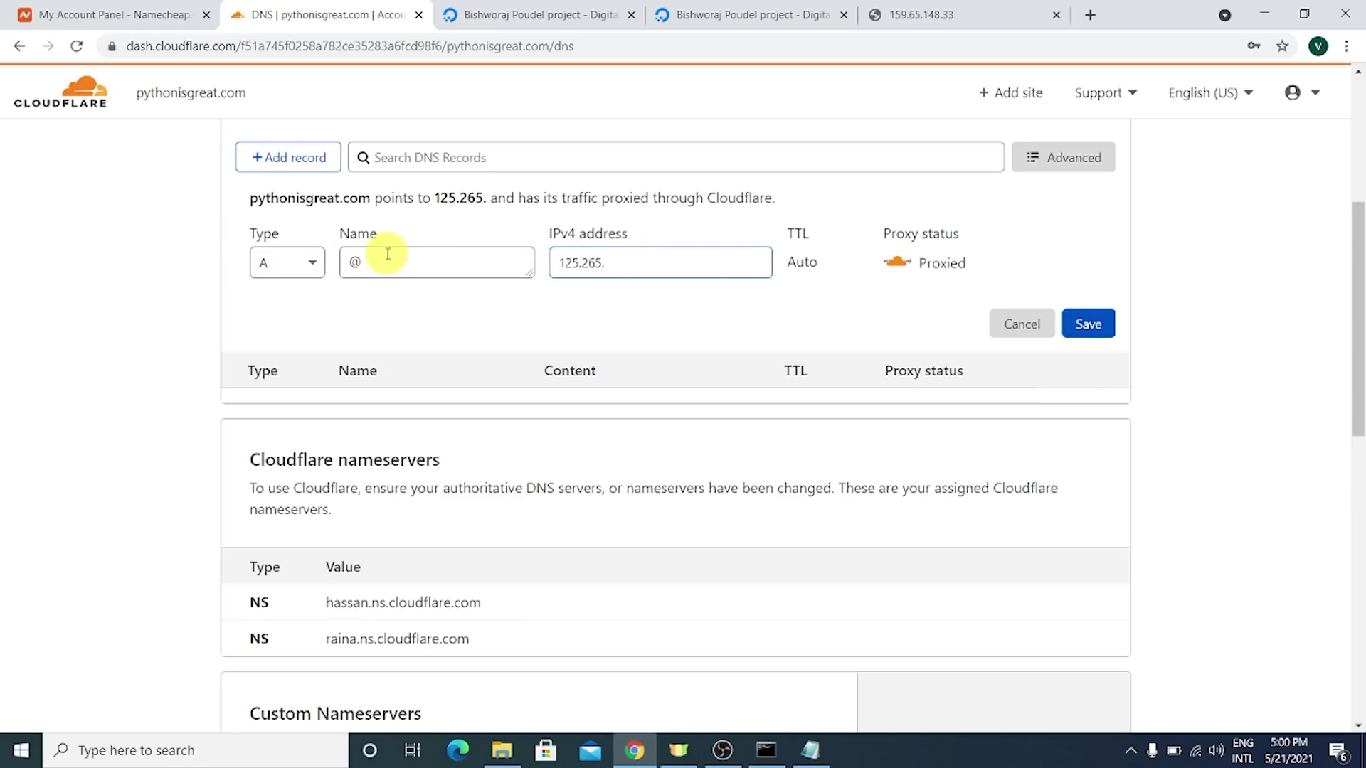
pyautogui.write('20.20')
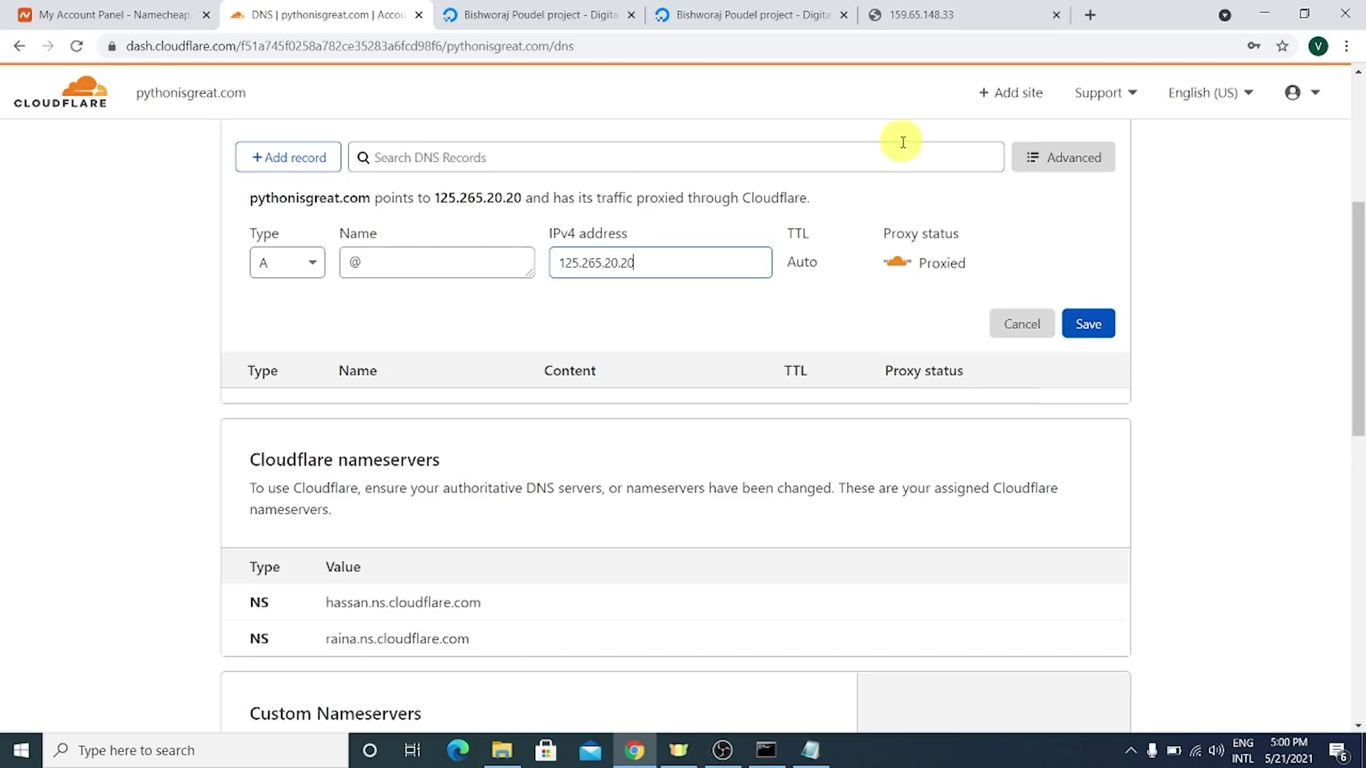
pyautogui.click(1070, 331)
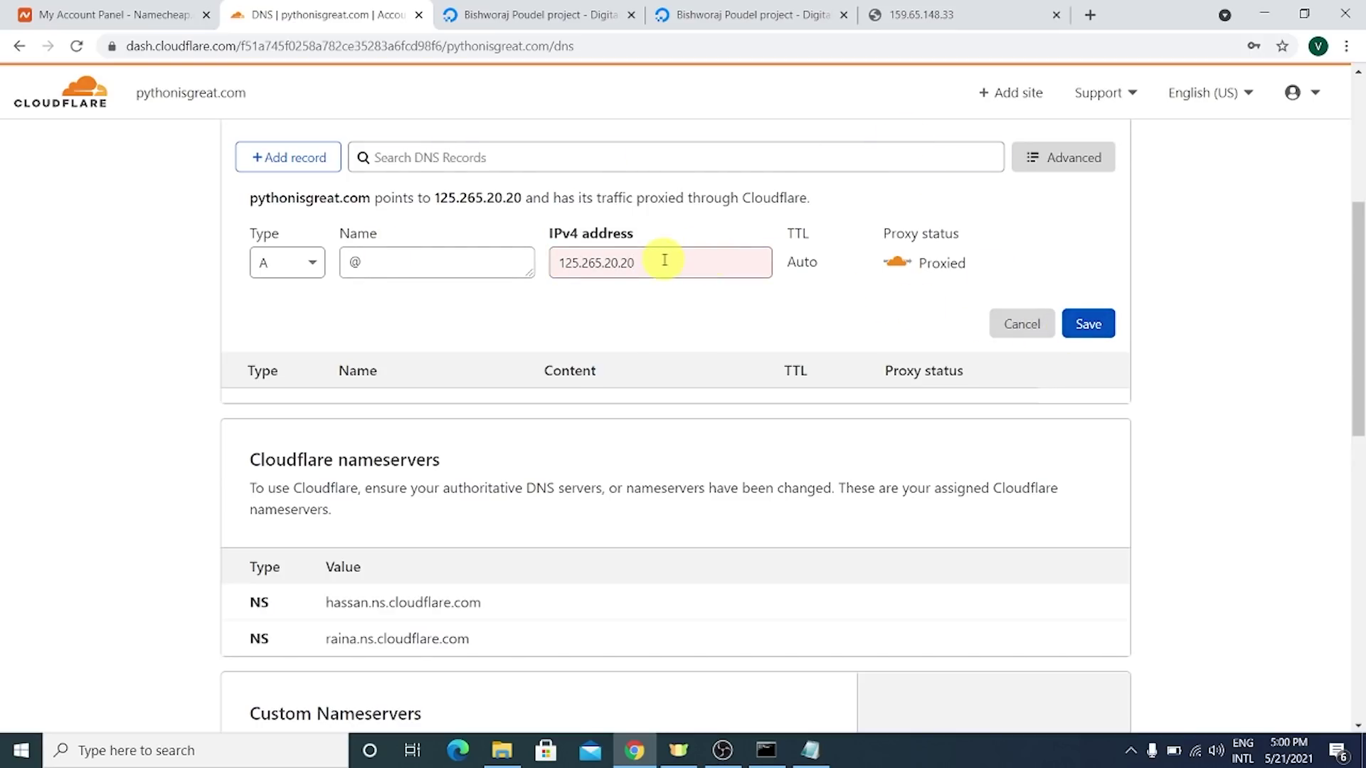
pyautogui.moveTo(661, 258); pyautogui.dragTo(489, 250)
pyautogui.write('202.3')
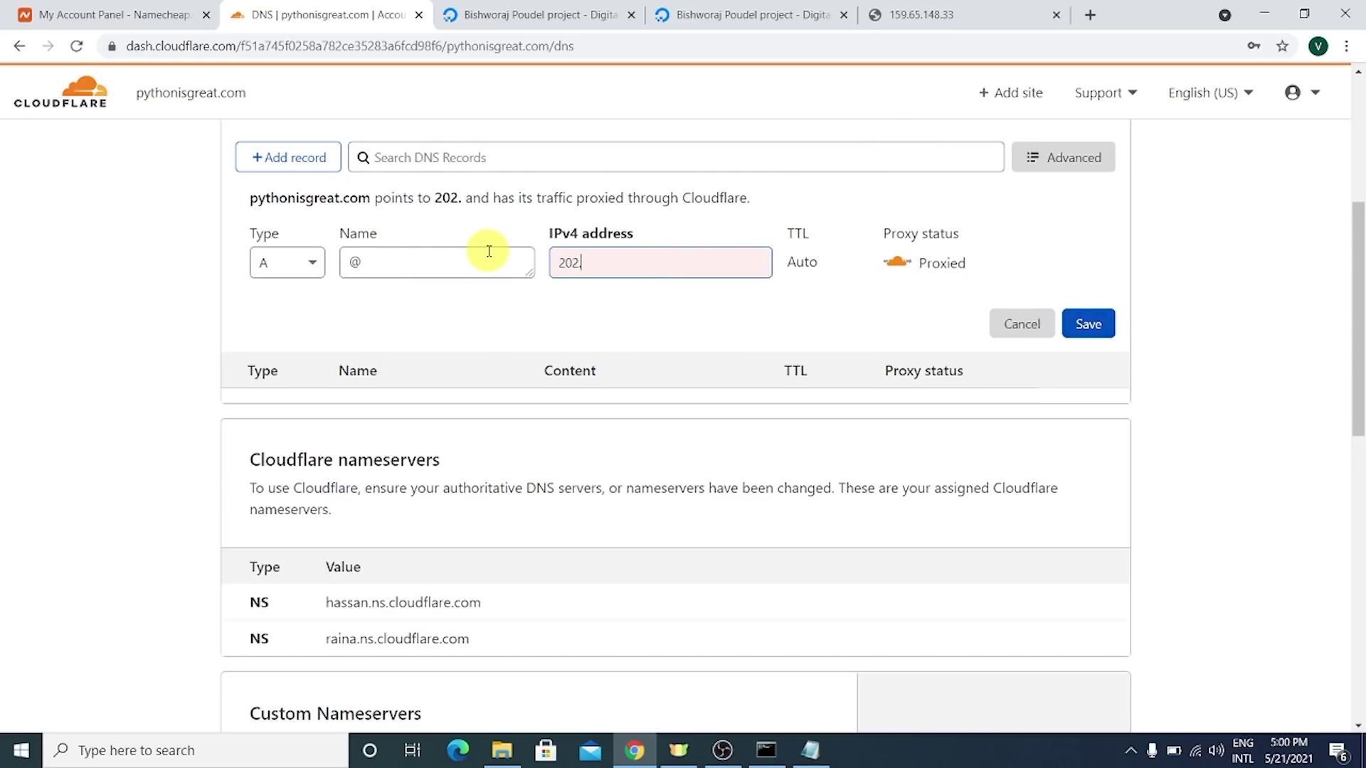
pyautogui.write('2')
pyautogui.press('BackSpace')
pyautogui.press('BackSpace')
pyautogui.write('122.')
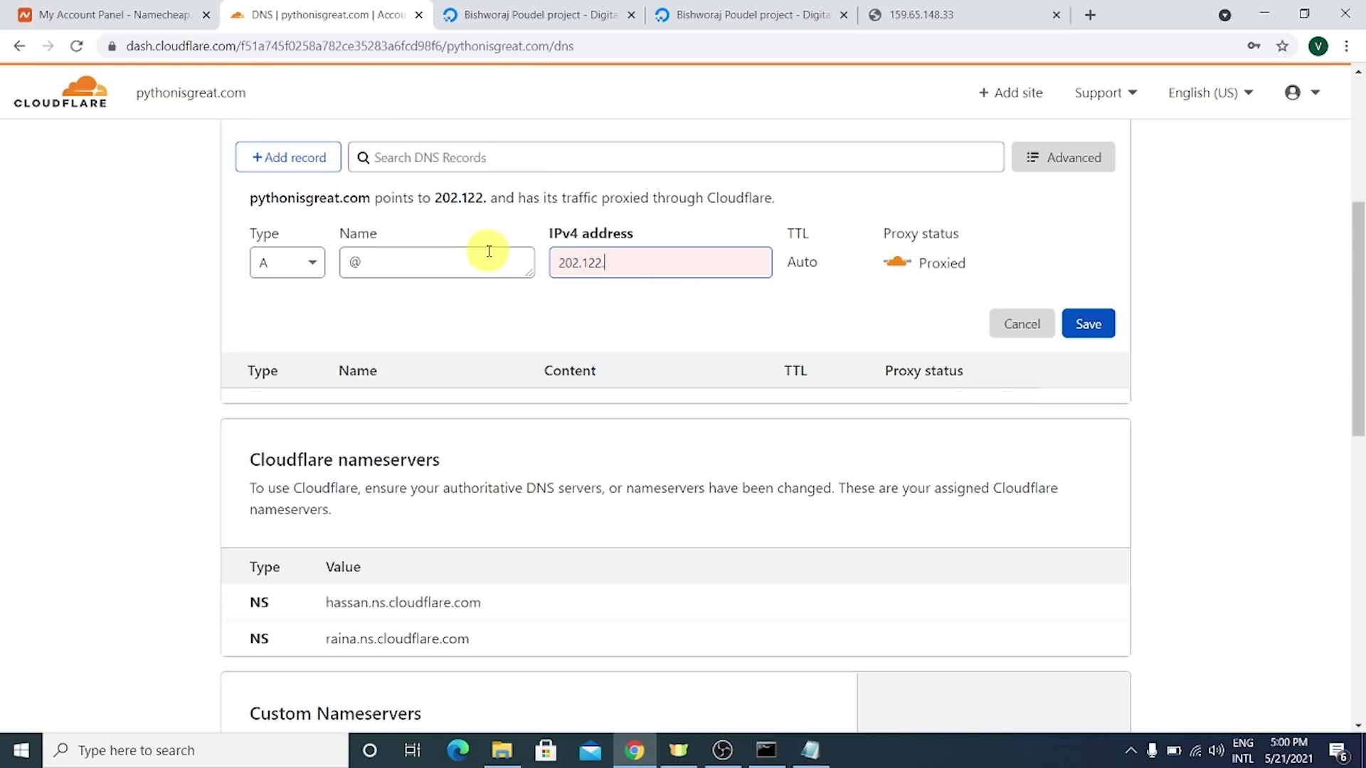
pyautogui.write('122.')
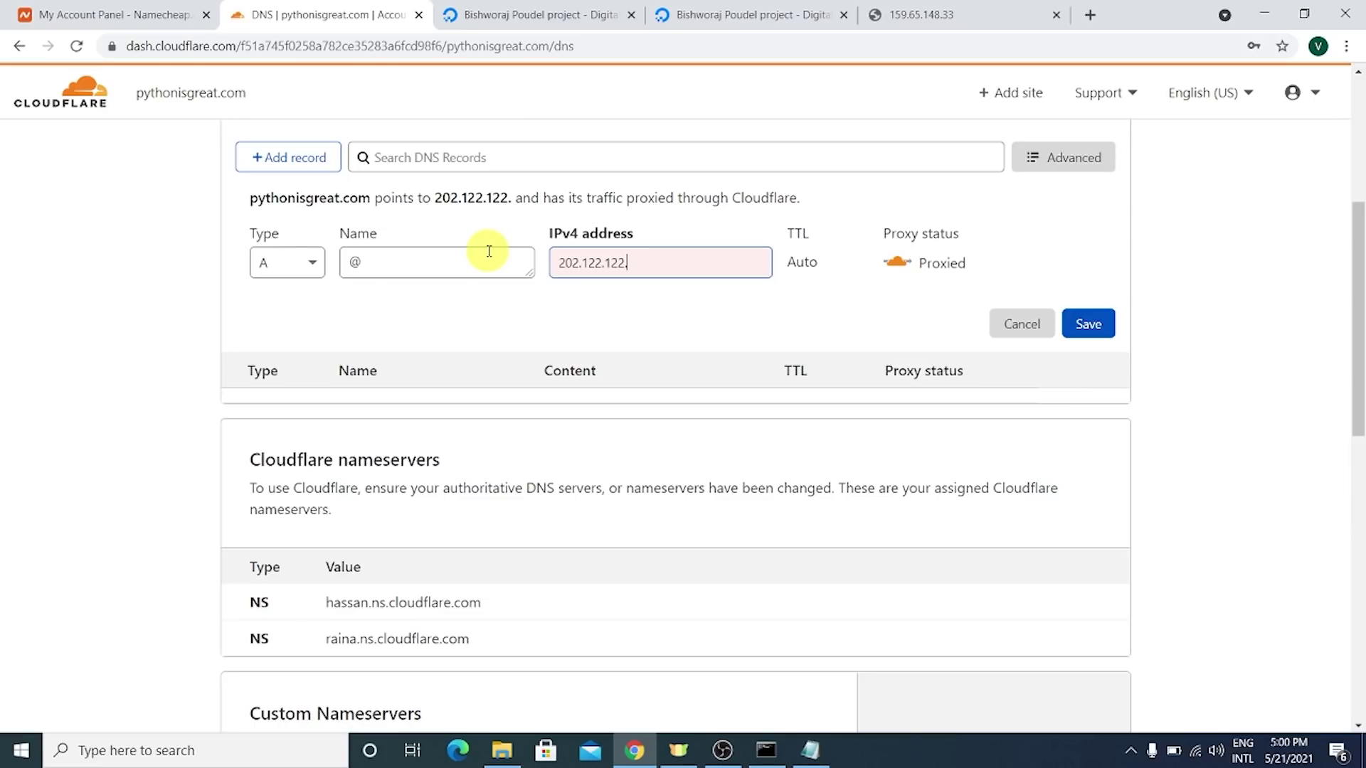
pyautogui.write('32')
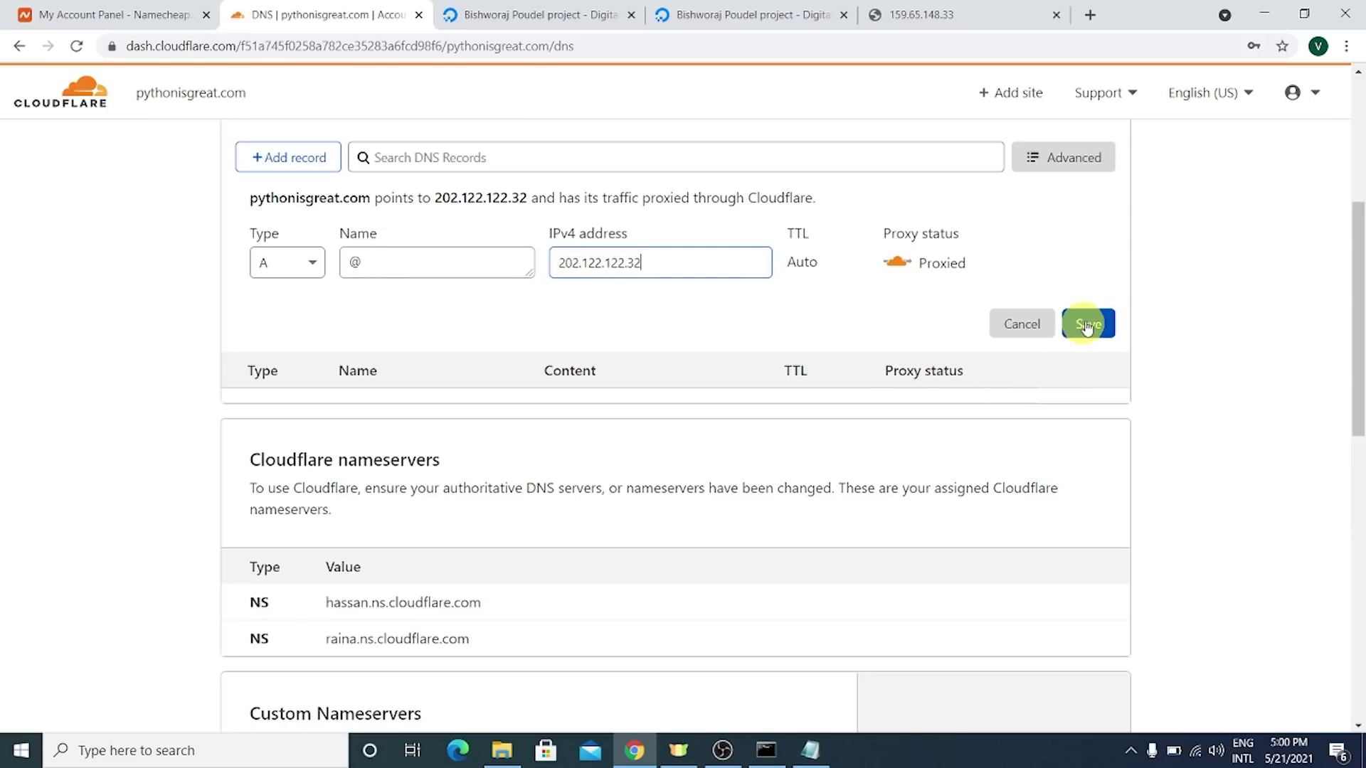
pyautogui.click(1094, 321)
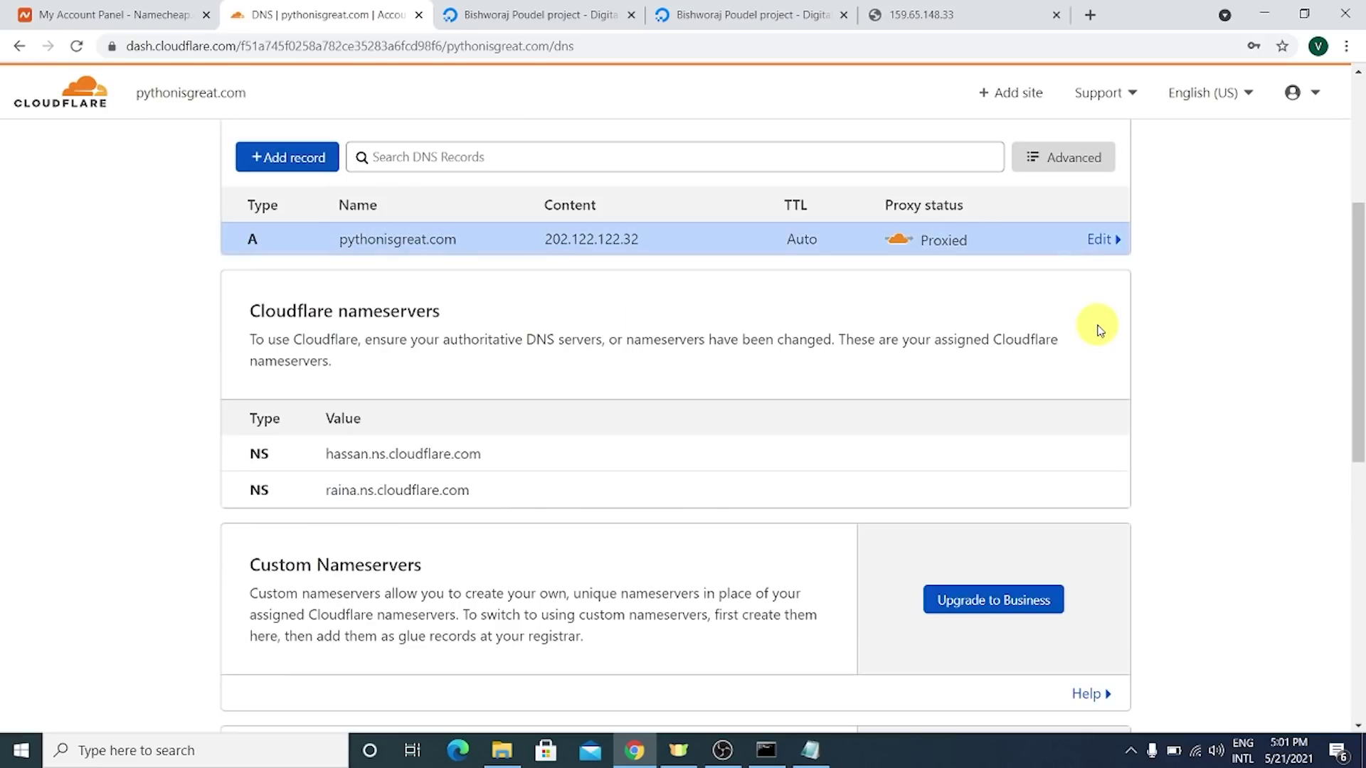
pyautogui.click(1112, 242)
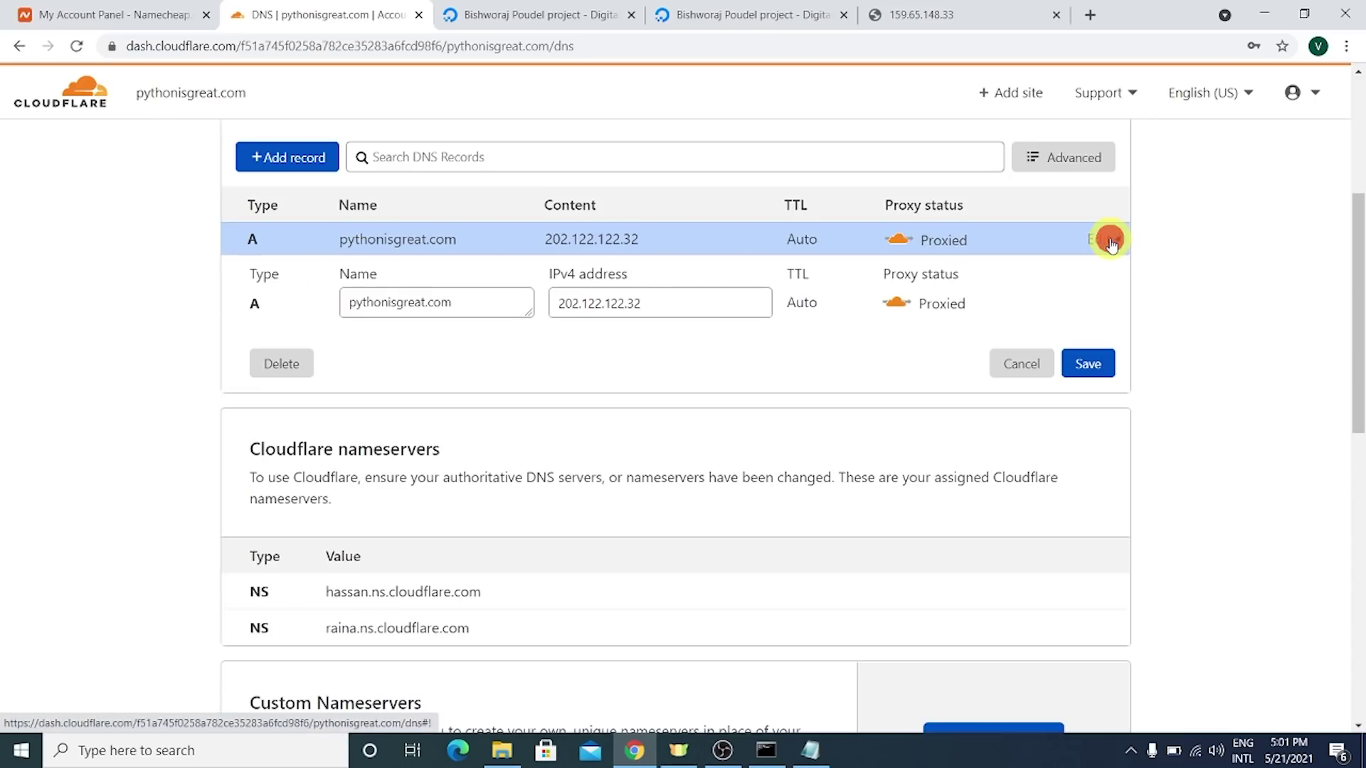
pyautogui.click(276, 366)
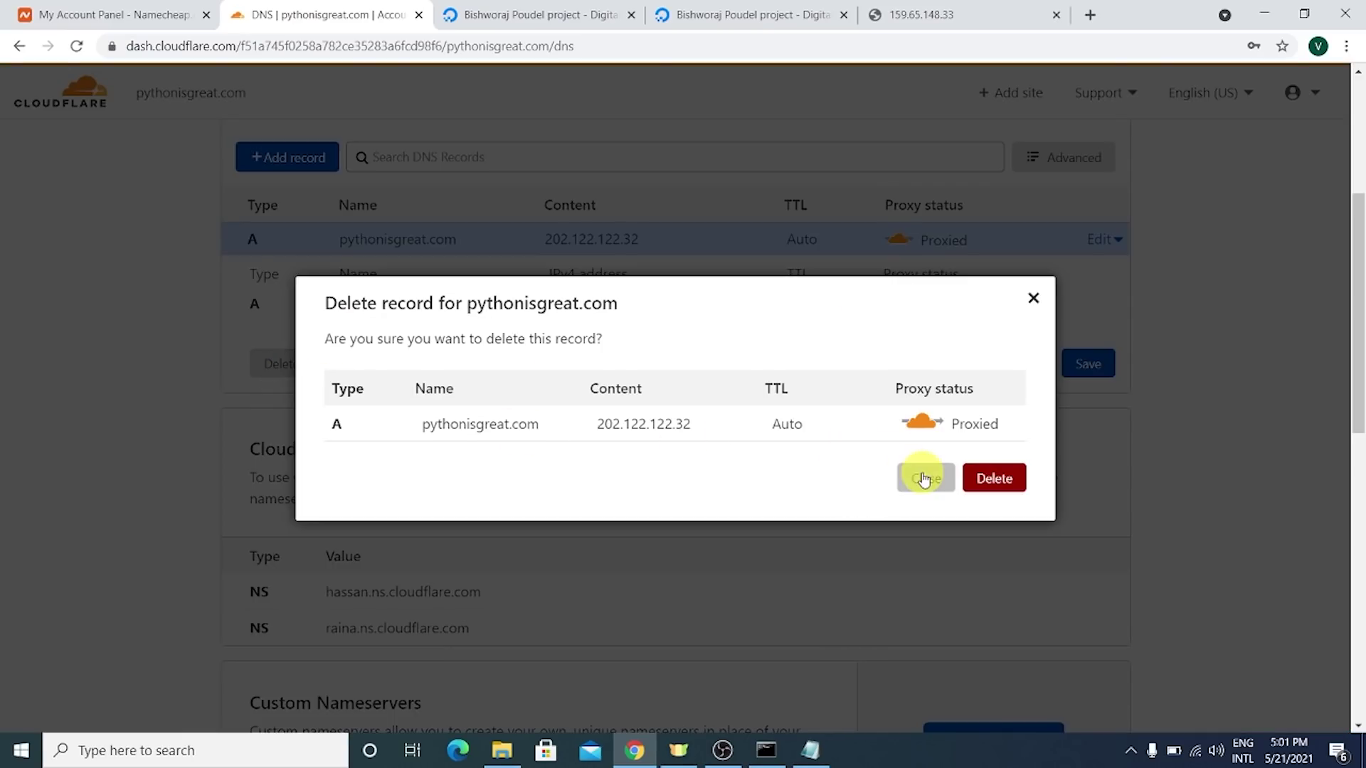
pyautogui.click(994, 478)
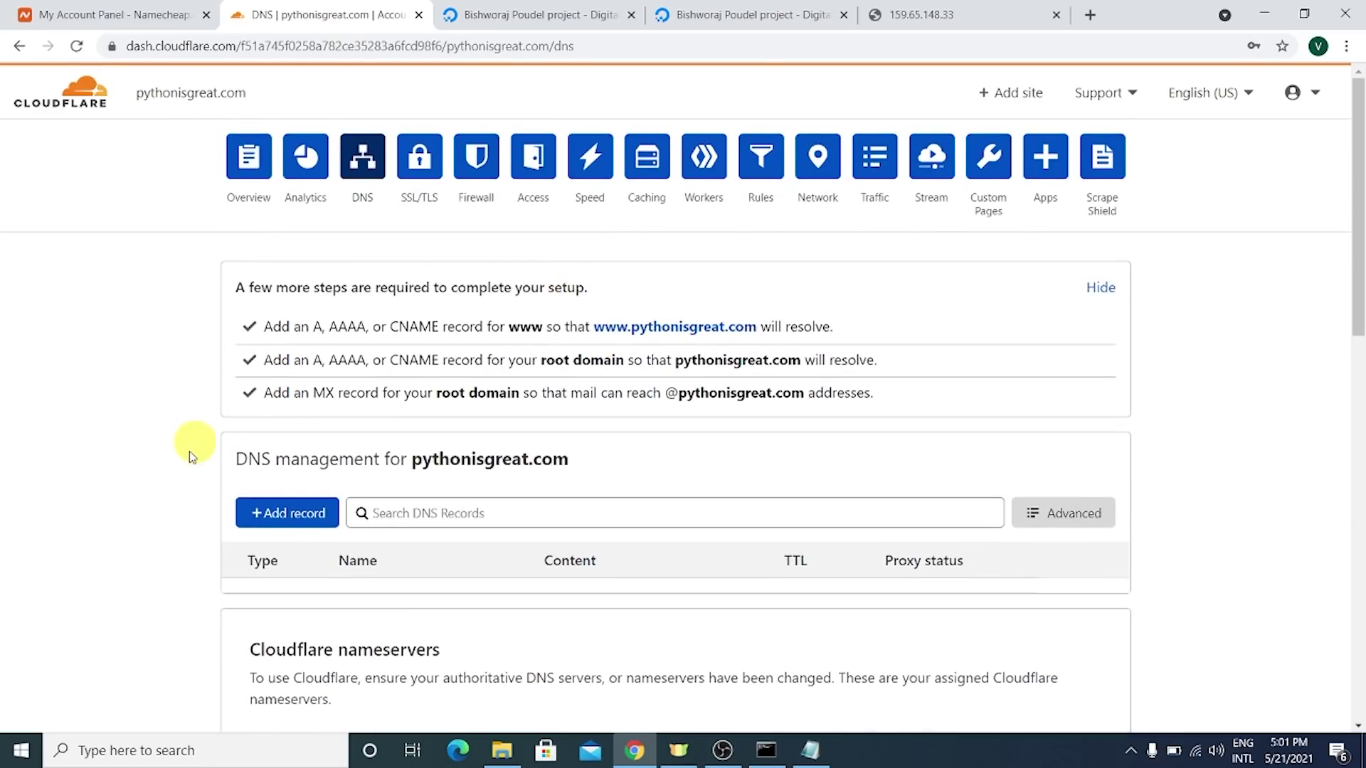
# - Start a new DNS record named @ for the root domain
pyautogui.scroll(-1, 276, 446)
pyautogui.click(296, 429)
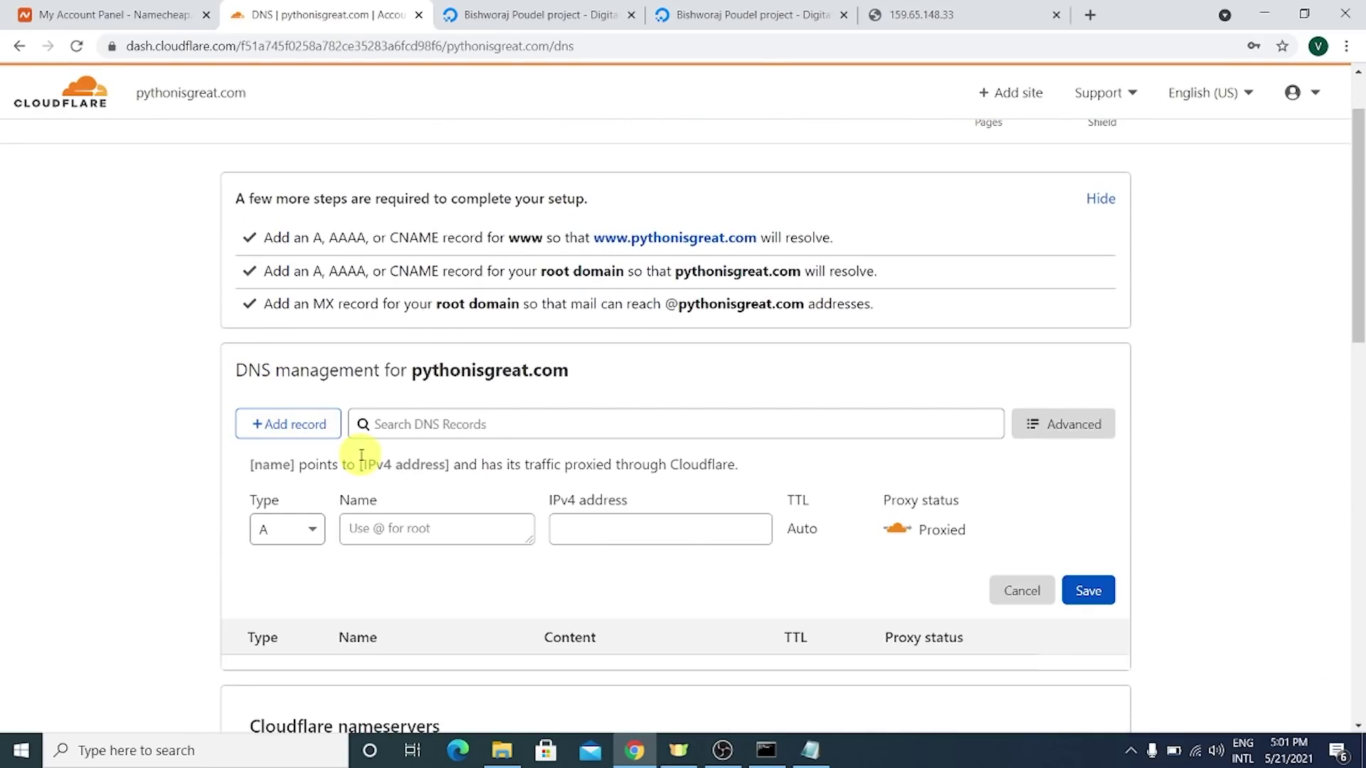
pyautogui.click(358, 528)
pyautogui.write('@')
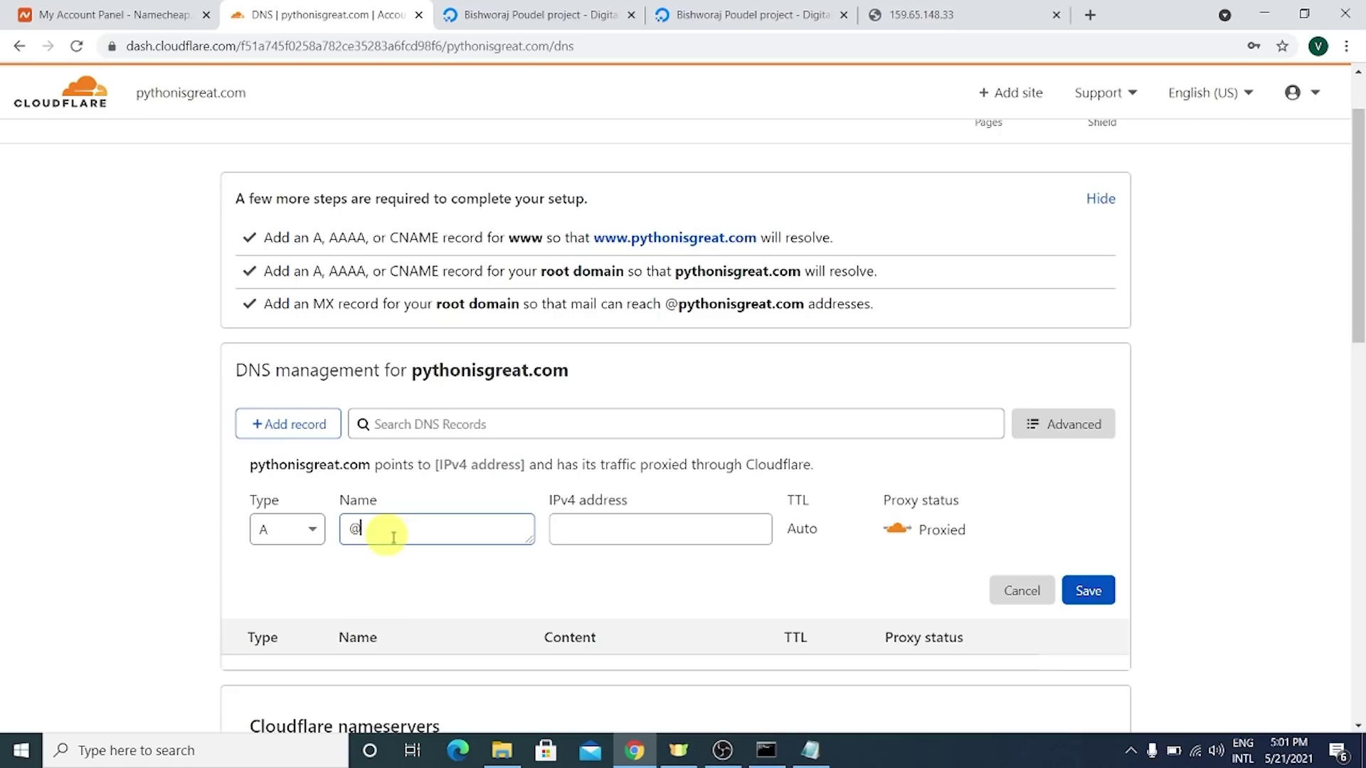
pyautogui.moveTo(382, 531); pyautogui.dragTo(321, 530)
pyautogui.click(570, 544)
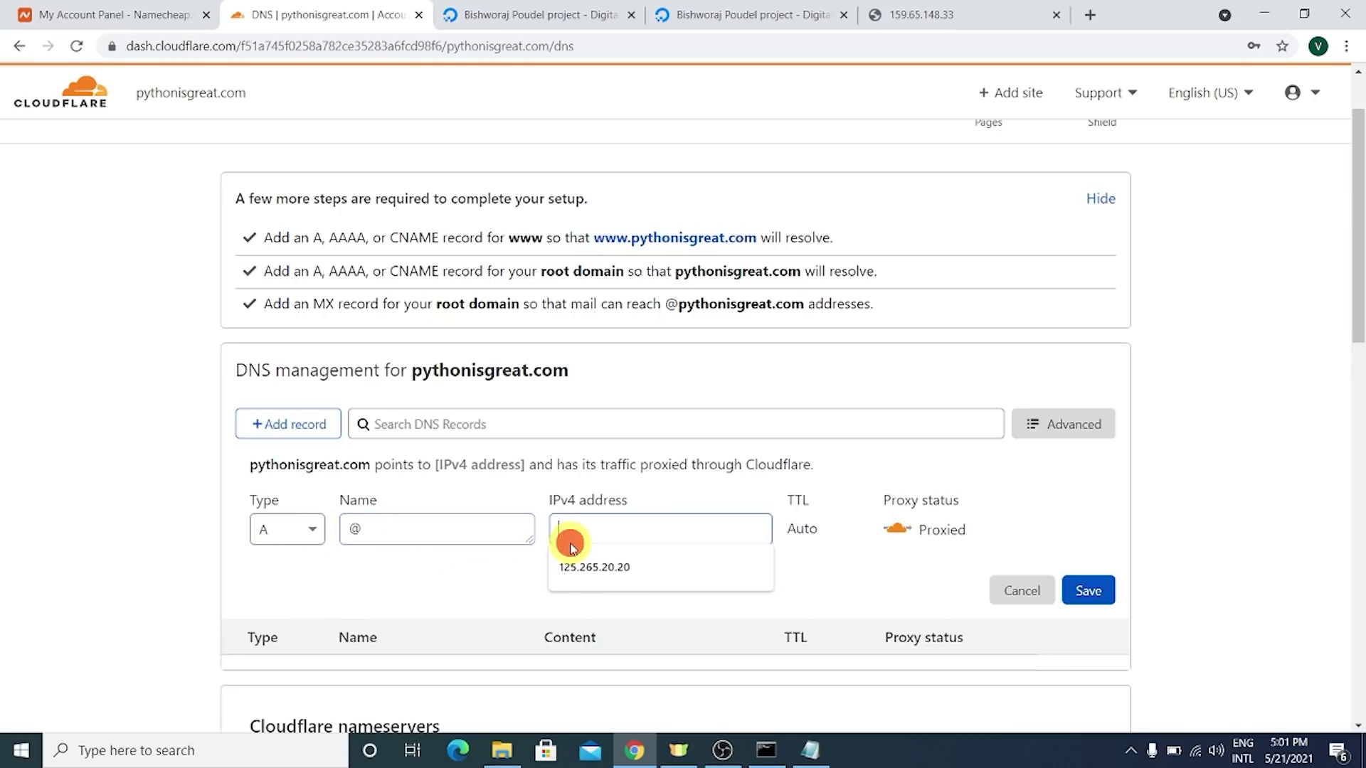
# - Paste the droplet IP 159.65.148.33 from DigitalOcean as the A record address and save
pyautogui.click(562, 13)
pyautogui.click(864, 13)
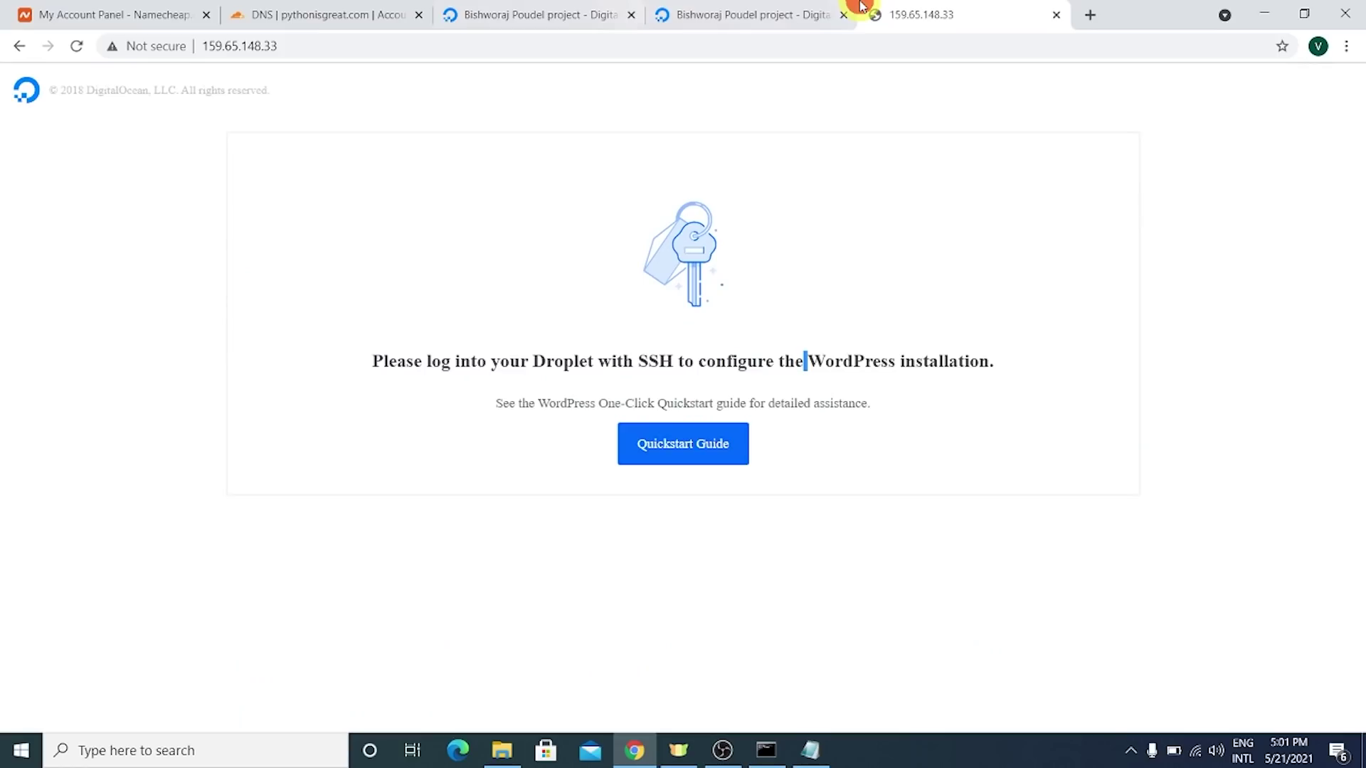
pyautogui.click(546, 5)
pyautogui.scroll(-3, 732, 433)
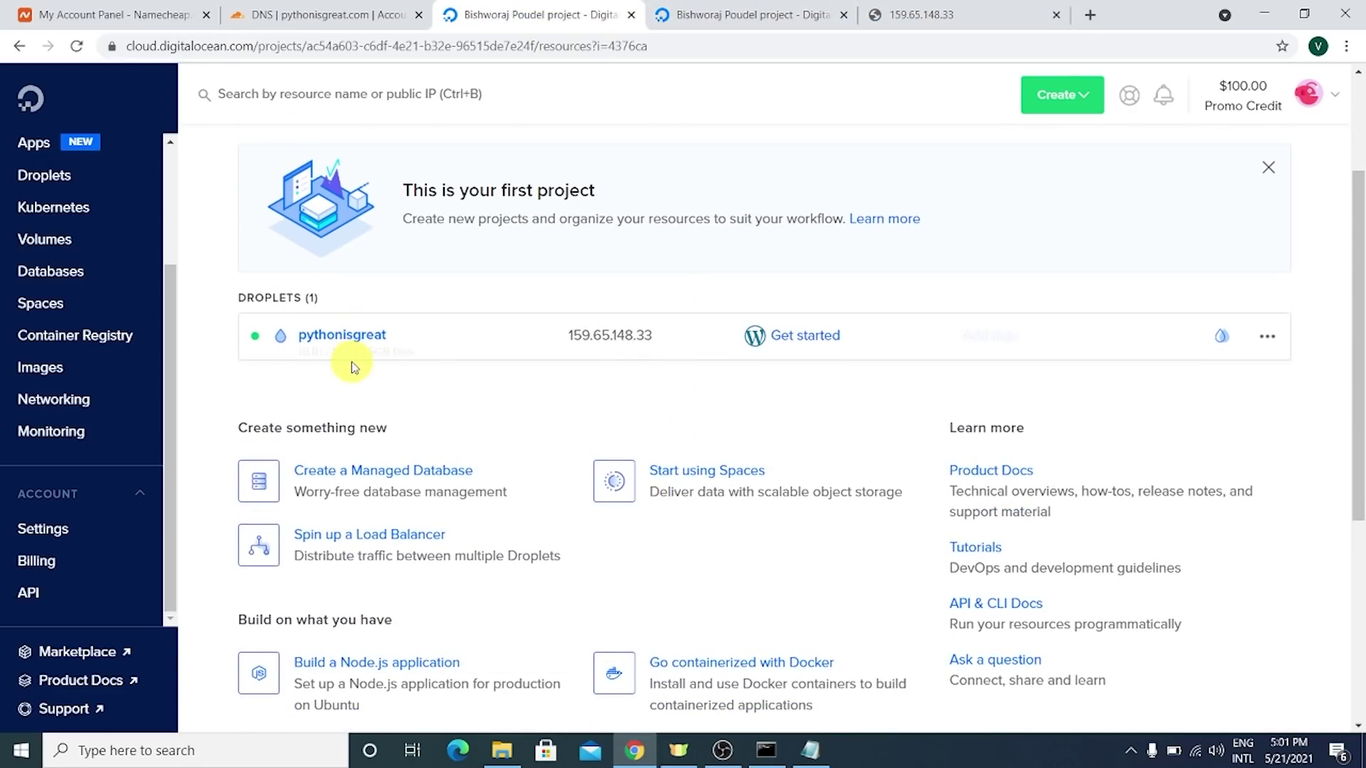
pyautogui.click(673, 337)
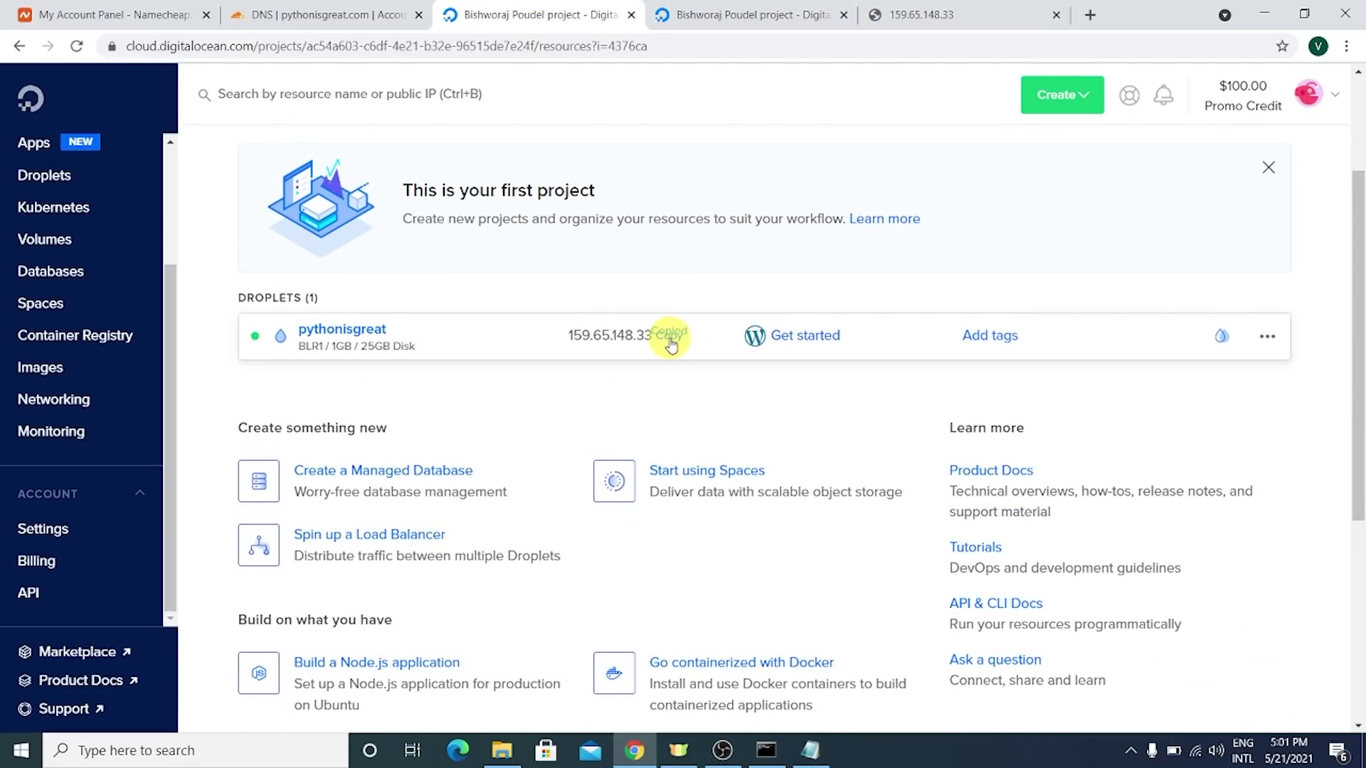
pyautogui.click(346, 5)
pyautogui.write('159.65.148.33')
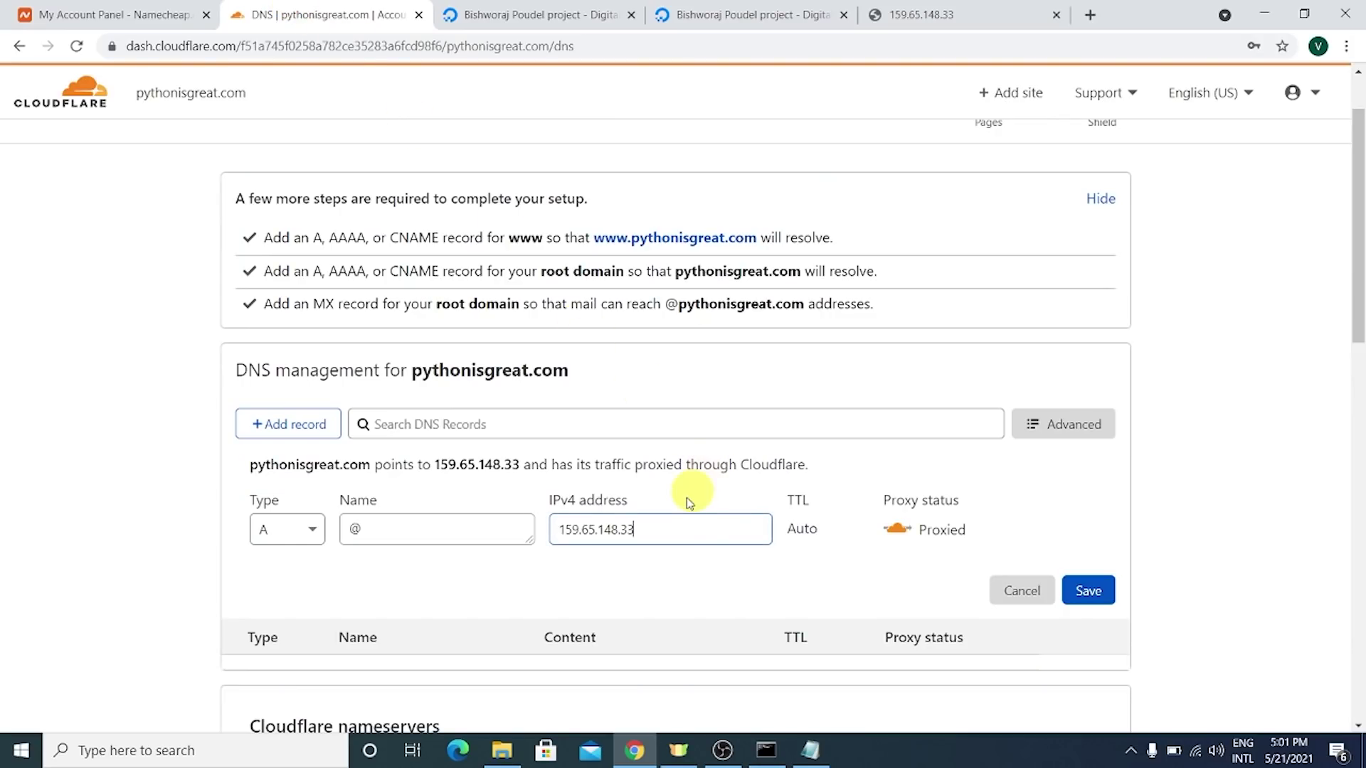
pyautogui.moveTo(656, 527); pyautogui.dragTo(547, 527)
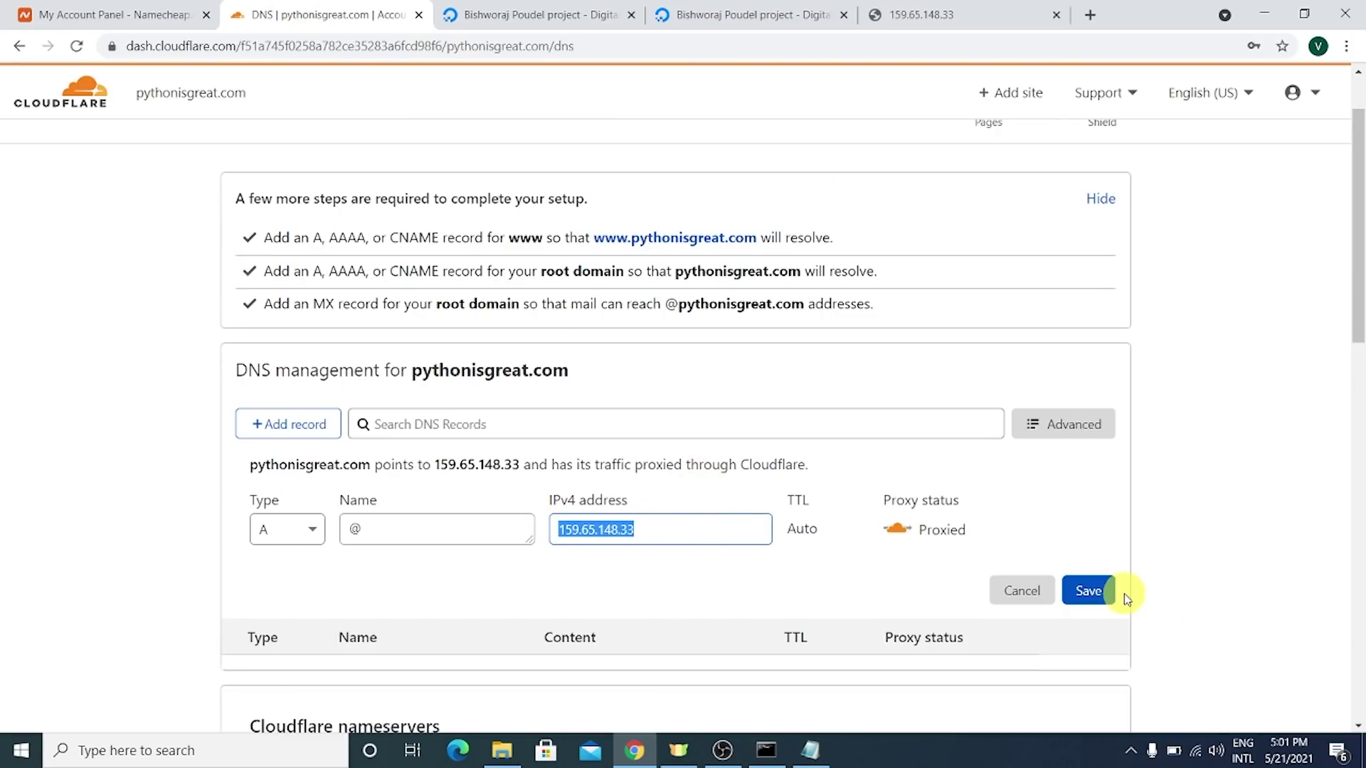
pyautogui.click(1082, 598)
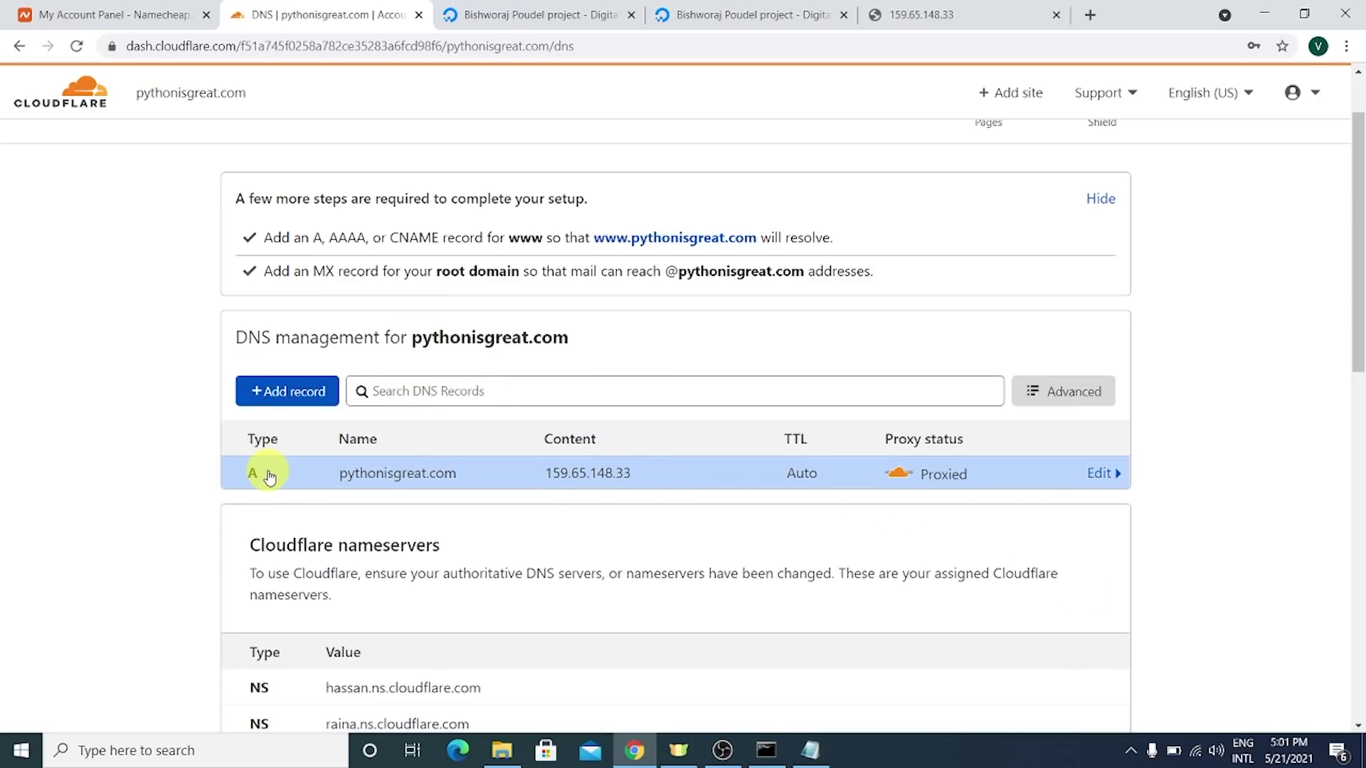
# - Begin another DNS record and discard it
pyautogui.click(288, 391)
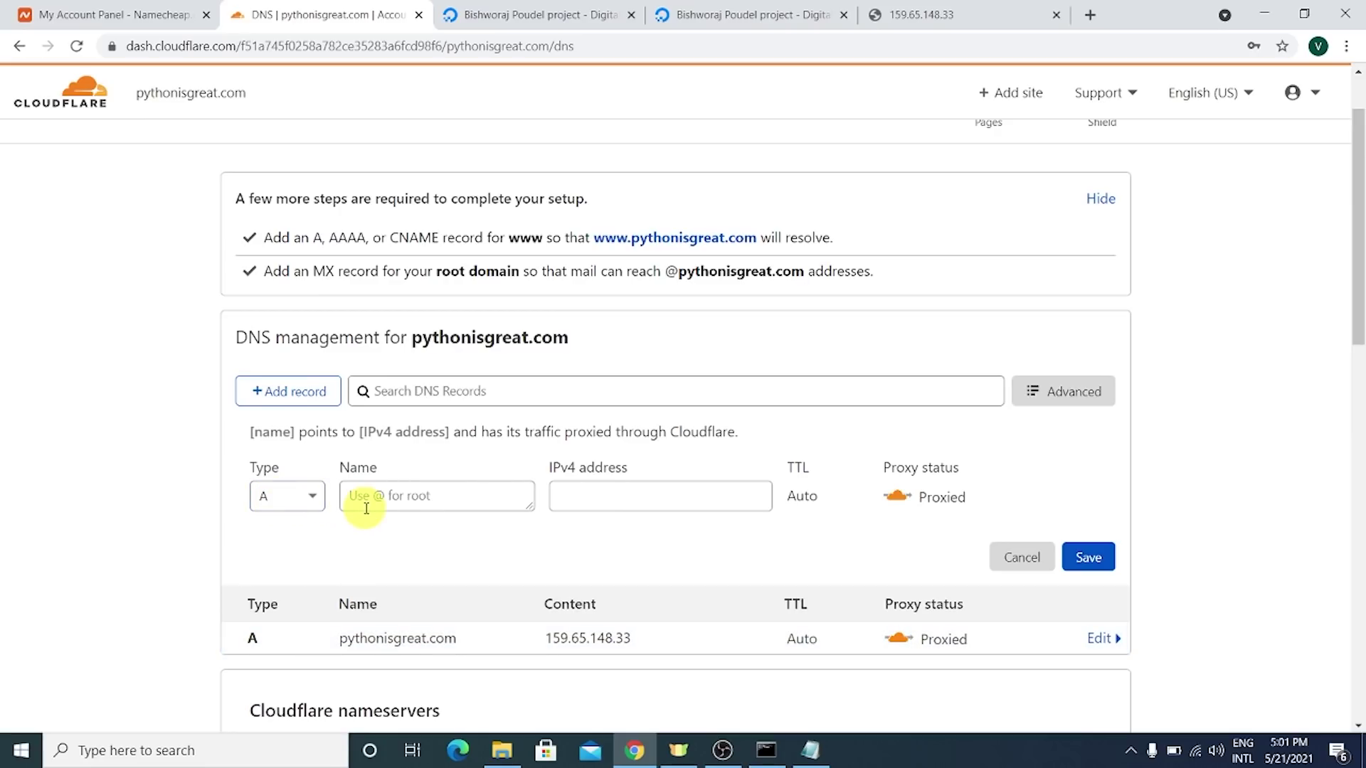
pyautogui.click(625, 506)
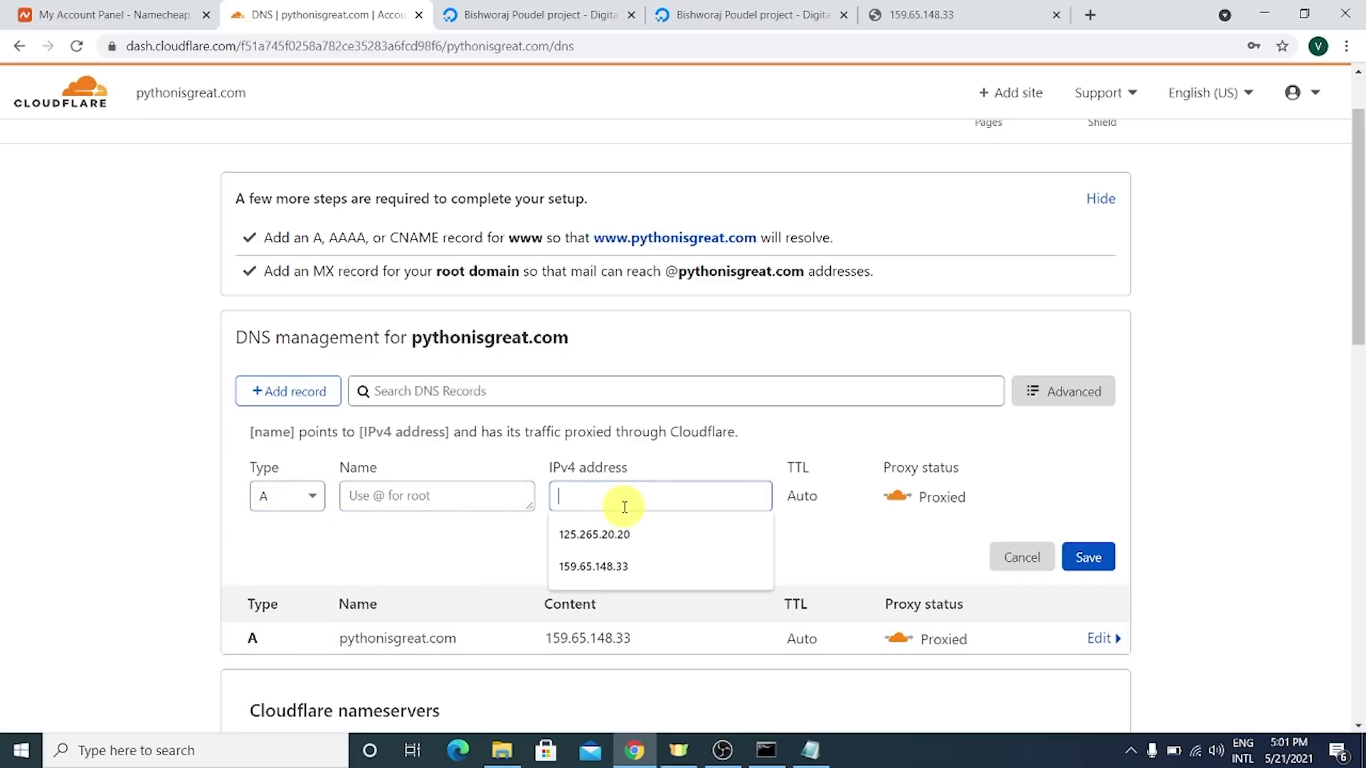
pyautogui.click(902, 530)
pyautogui.click(1042, 562)
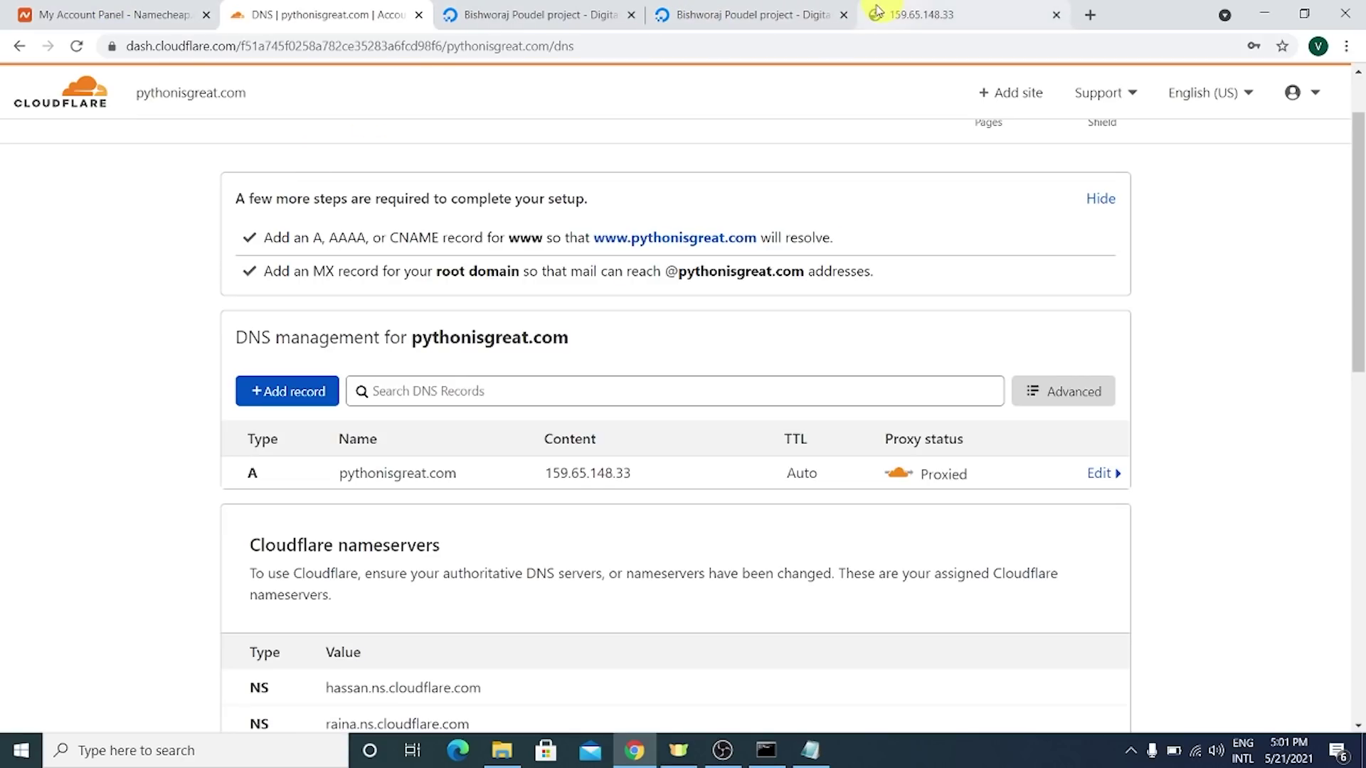
pyautogui.click(461, 14)
# - Load pythonisgreat.com in the Namecheap tab
pyautogui.click(87, 10)
pyautogui.click(190, 46)
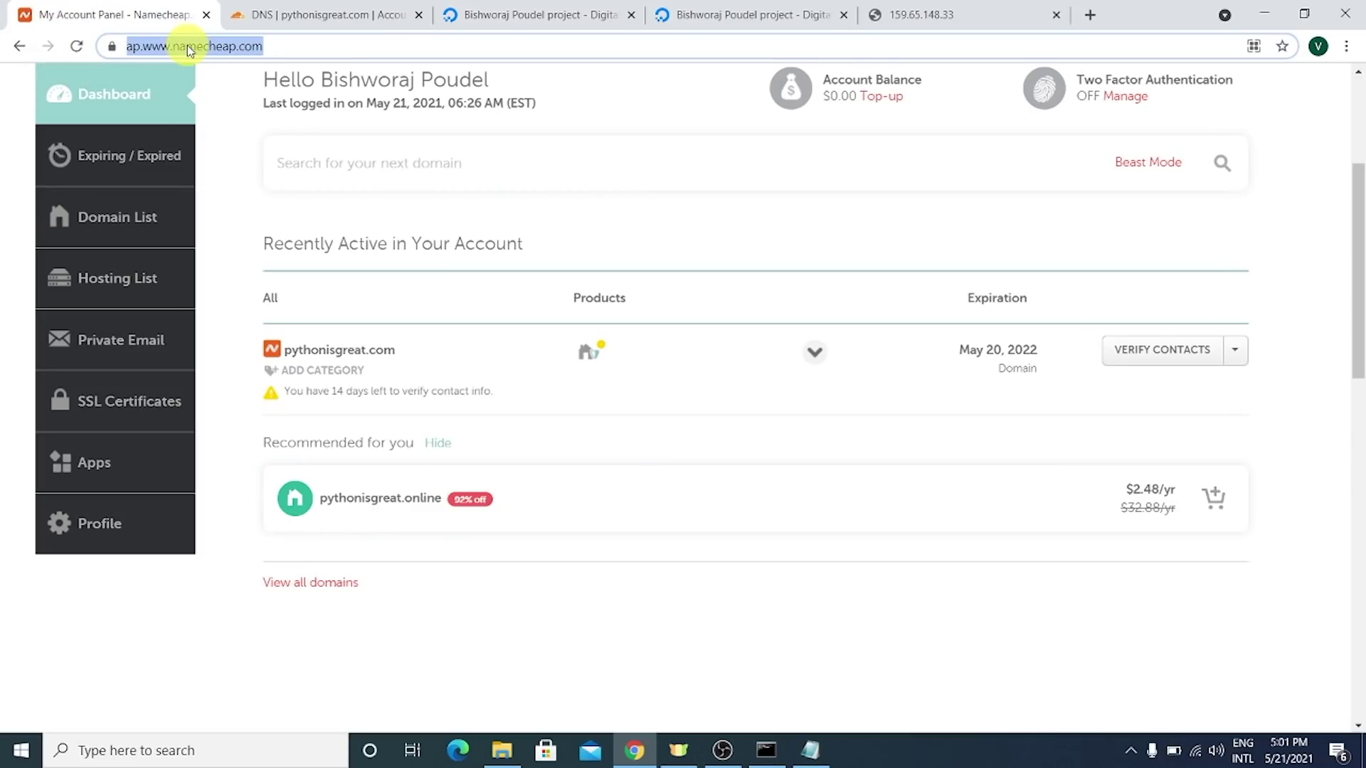
pyautogui.write('pyth')
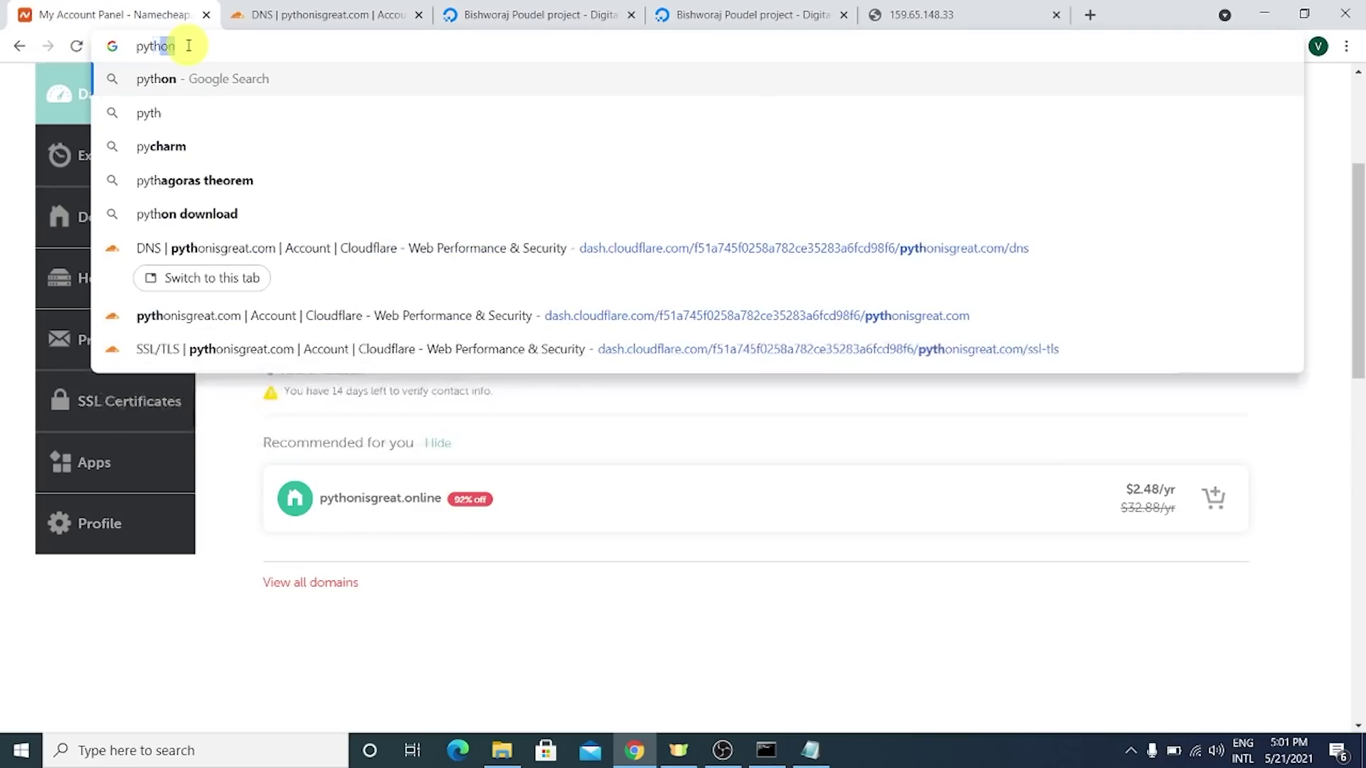
pyautogui.write('onisgreat.com')
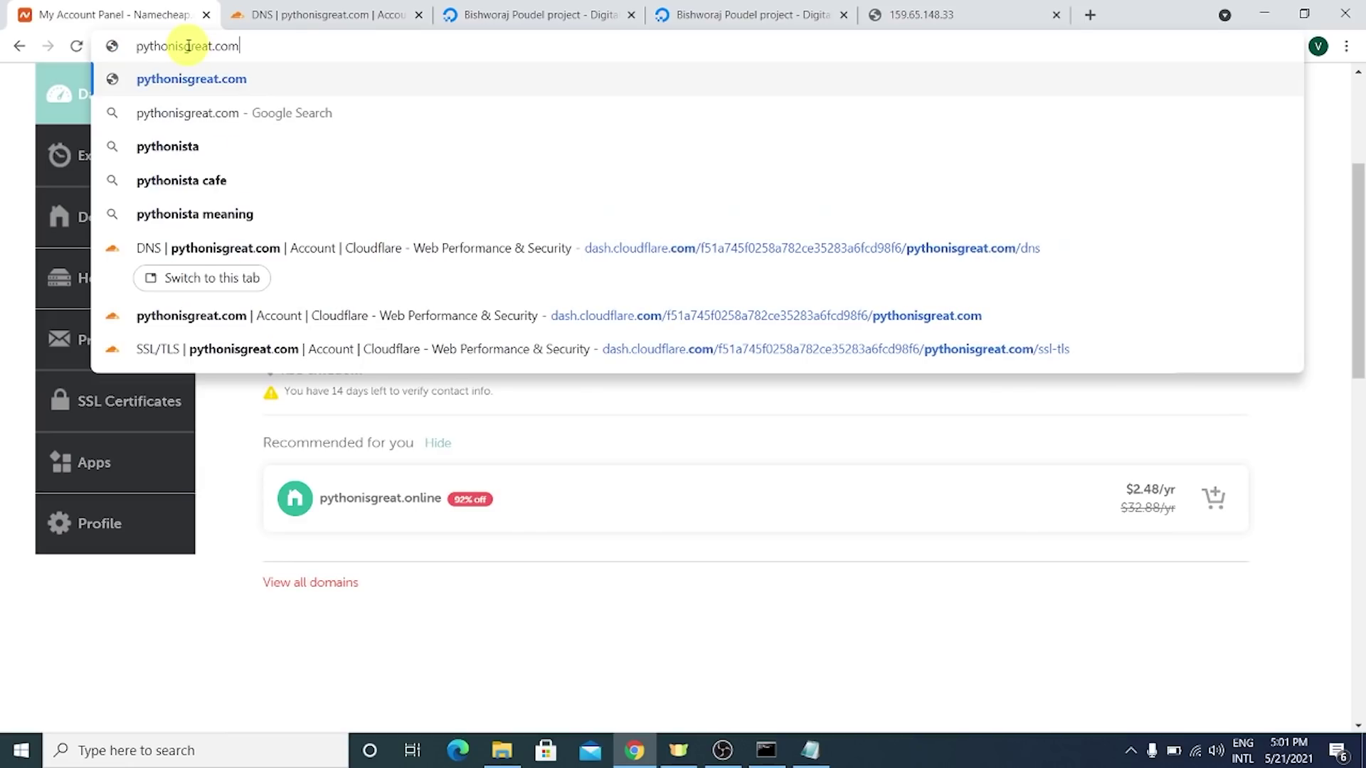
pyautogui.press('Return')
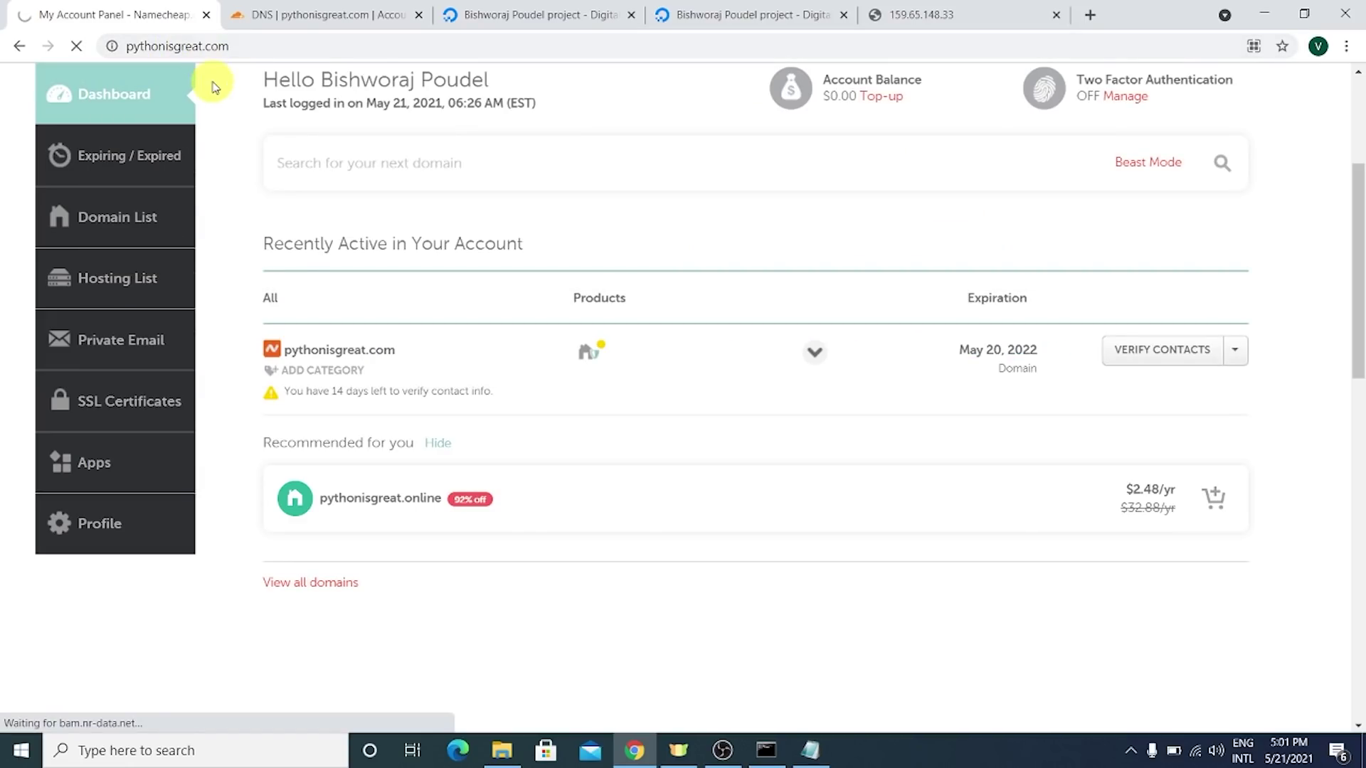
pyautogui.doubleClick(259, 45)
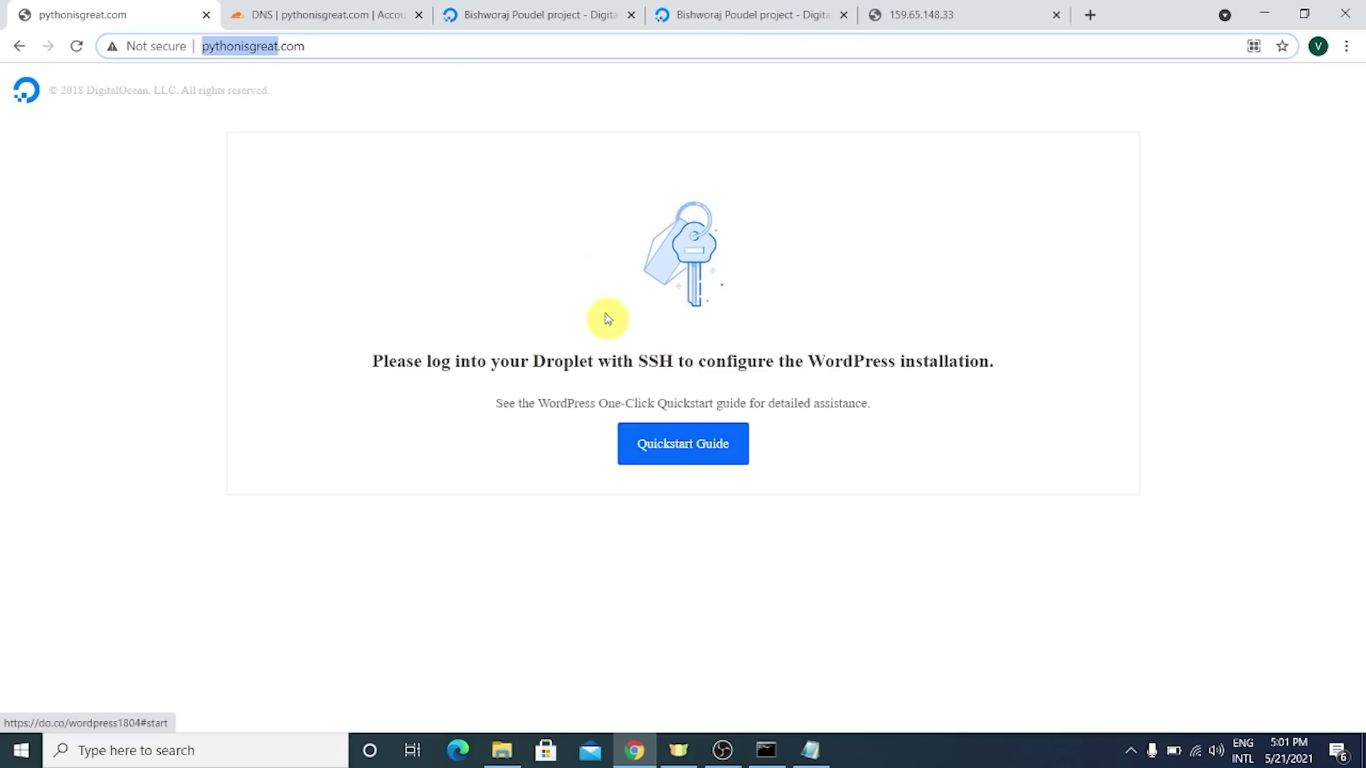
# - Reload the 159.65.148.33 tab and compare its SSH setup notice with pythonisgreat.com's
pyautogui.click(886, 7)
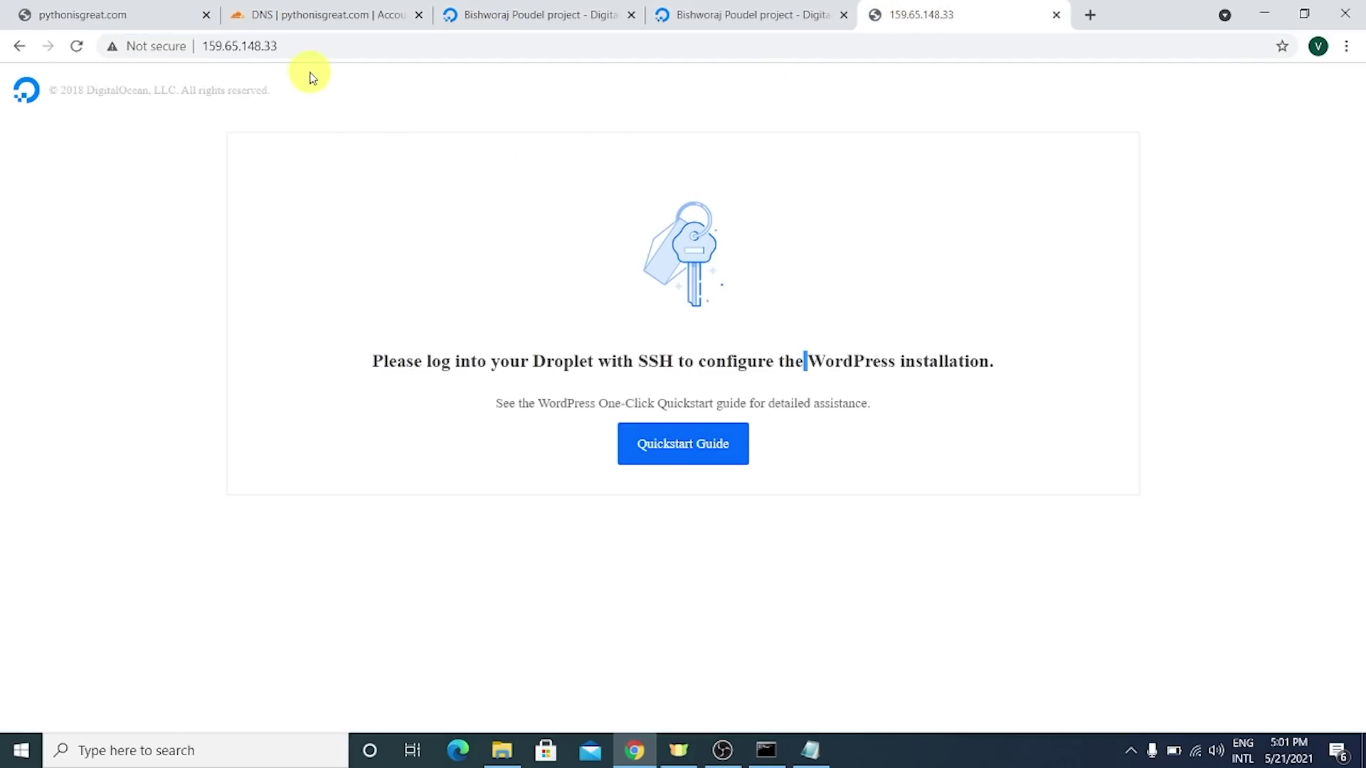
pyautogui.click(311, 45)
pyautogui.press('Return')
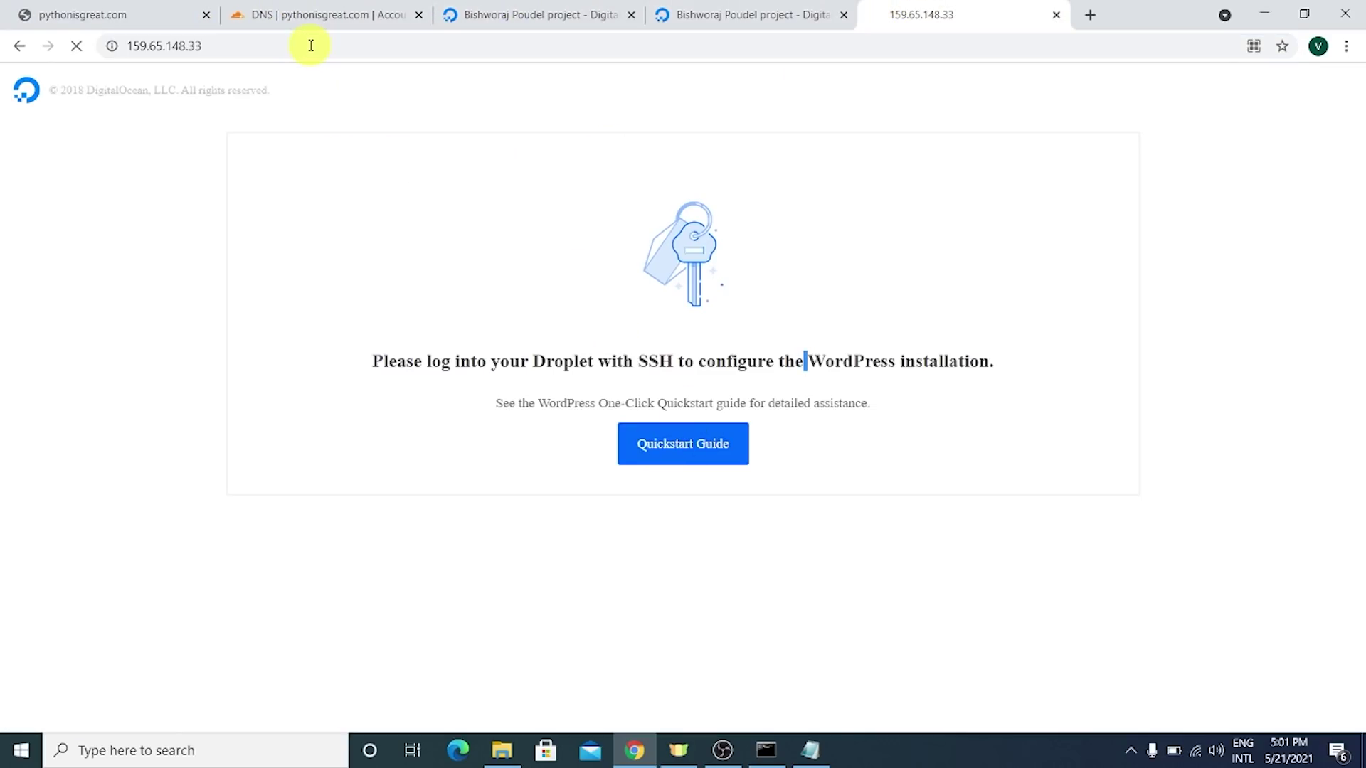
pyautogui.click(118, 13)
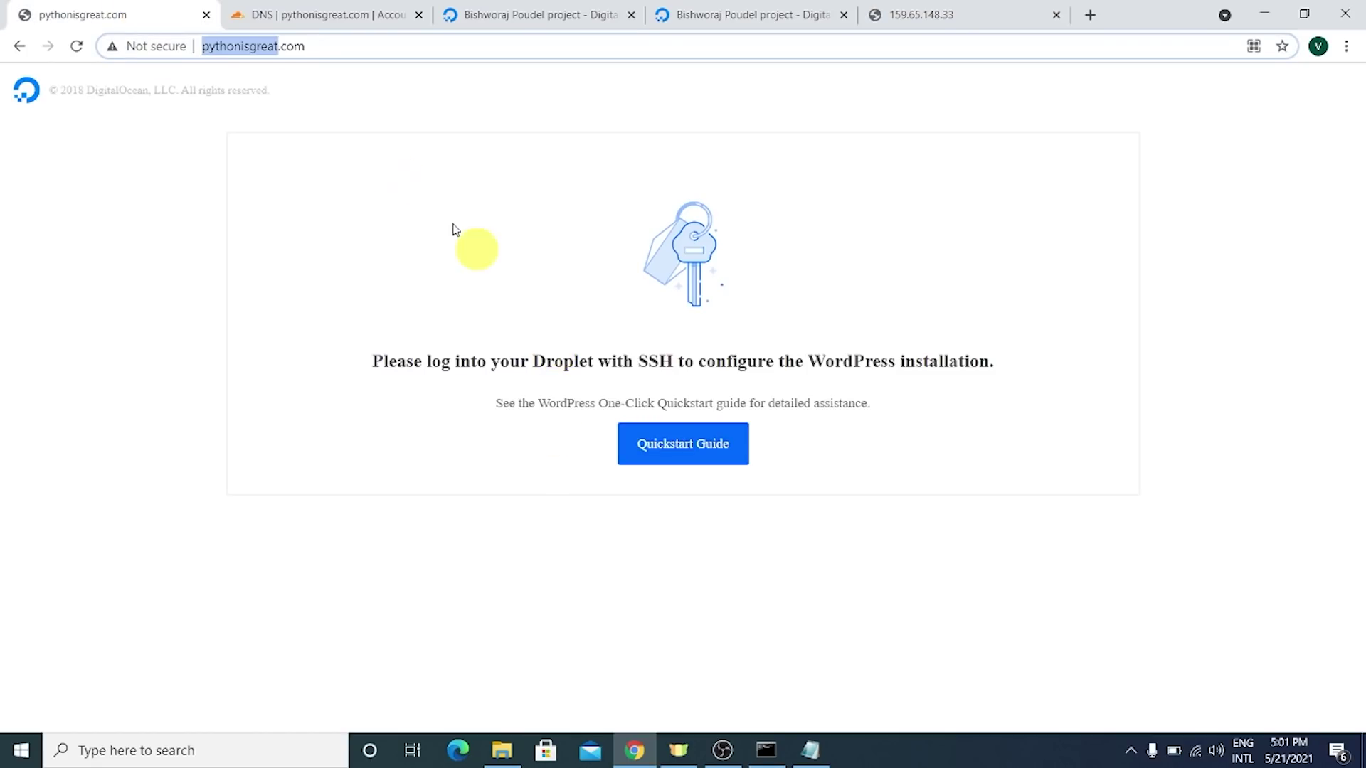
pyautogui.click(299, 45)
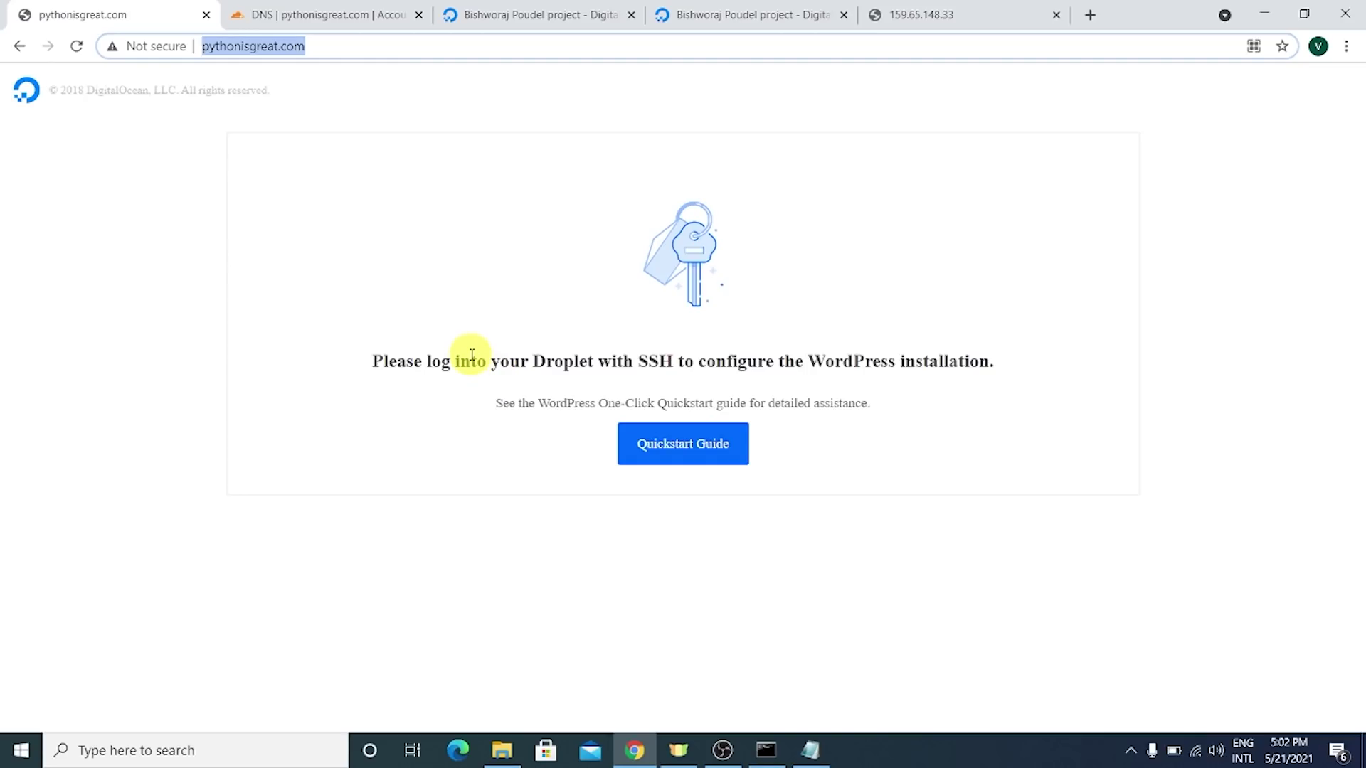
pyautogui.moveTo(471, 360); pyautogui.dragTo(1012, 378)
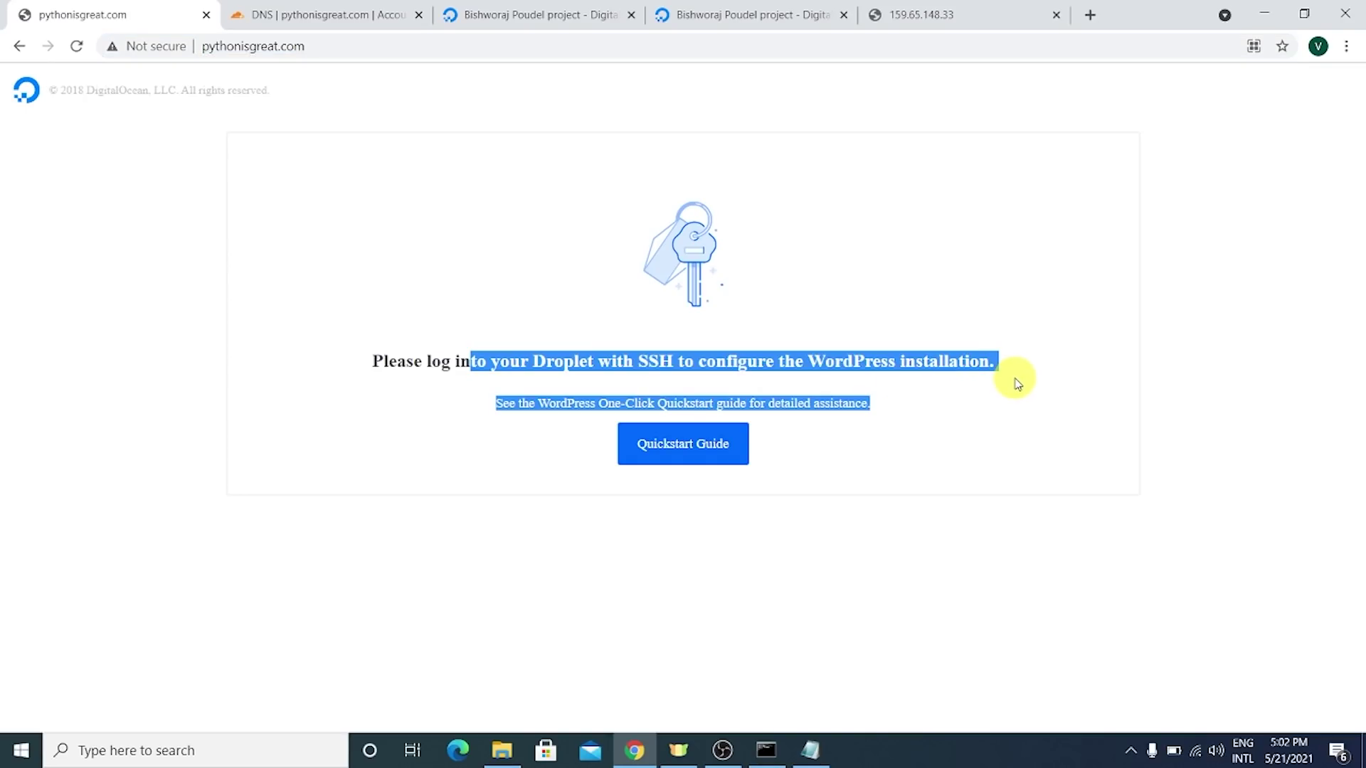
pyautogui.moveTo(1162, 6); pyautogui.dragTo(1185, 390)
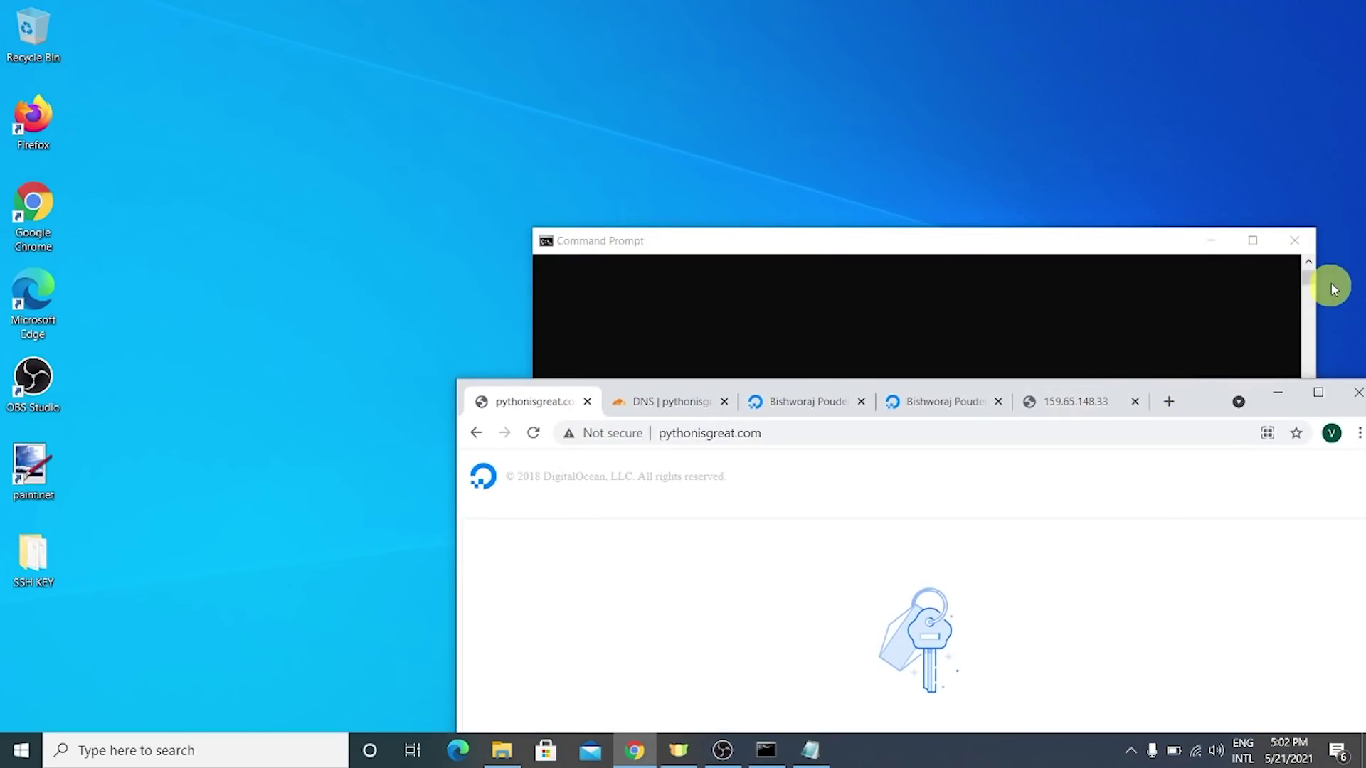
# - Open a fresh Command Prompt window and make it full screen
pyautogui.click(1294, 240)
pyautogui.click(1275, 394)
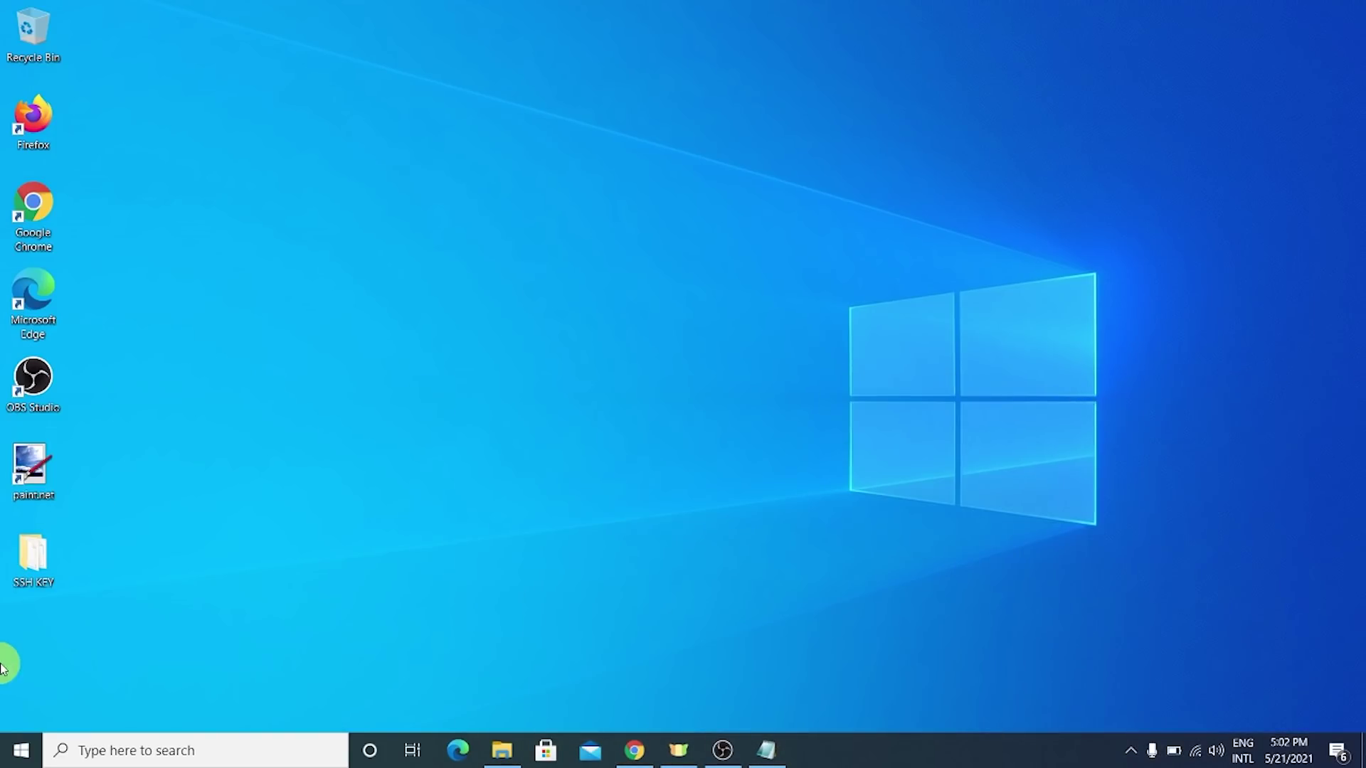
pyautogui.click(20, 750)
pyautogui.write('cm')
pyautogui.press('Return')
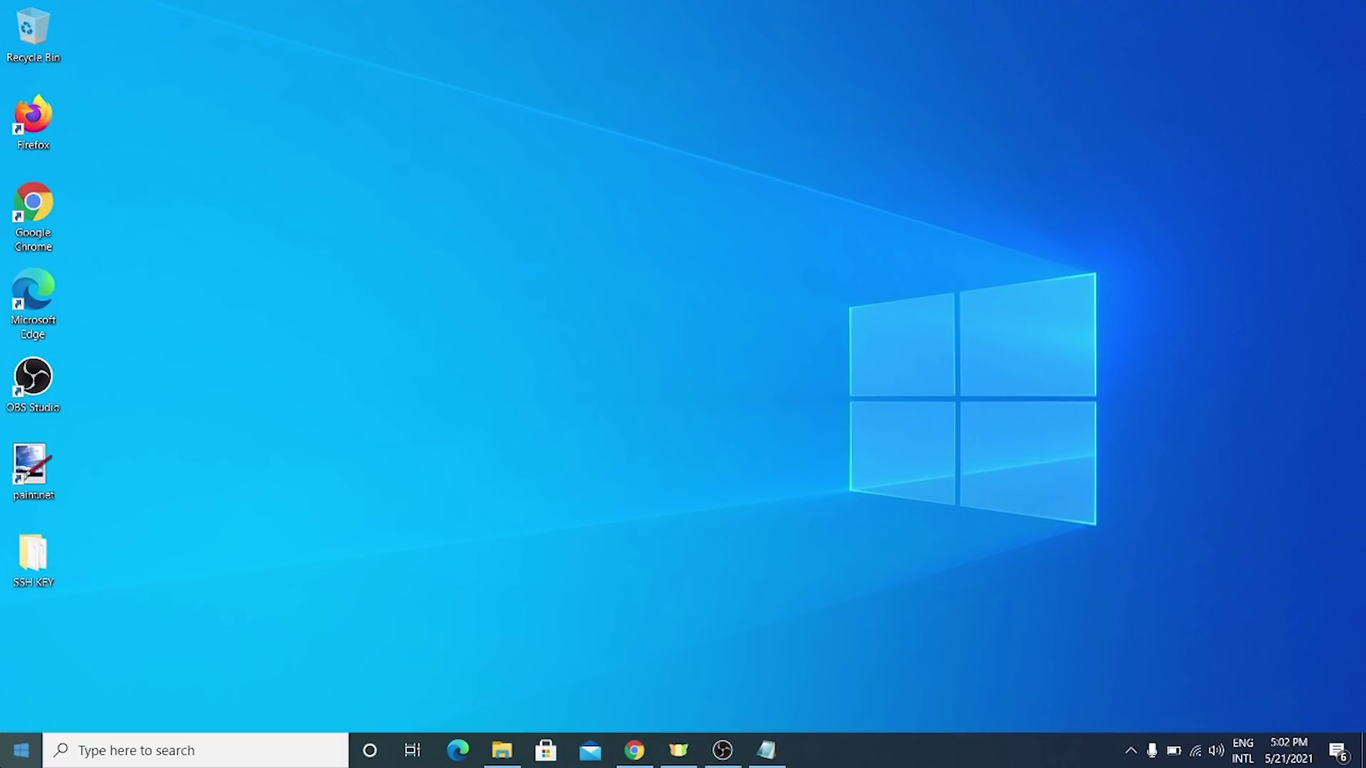
pyautogui.moveTo(466, 180); pyautogui.dragTo(646, 89)
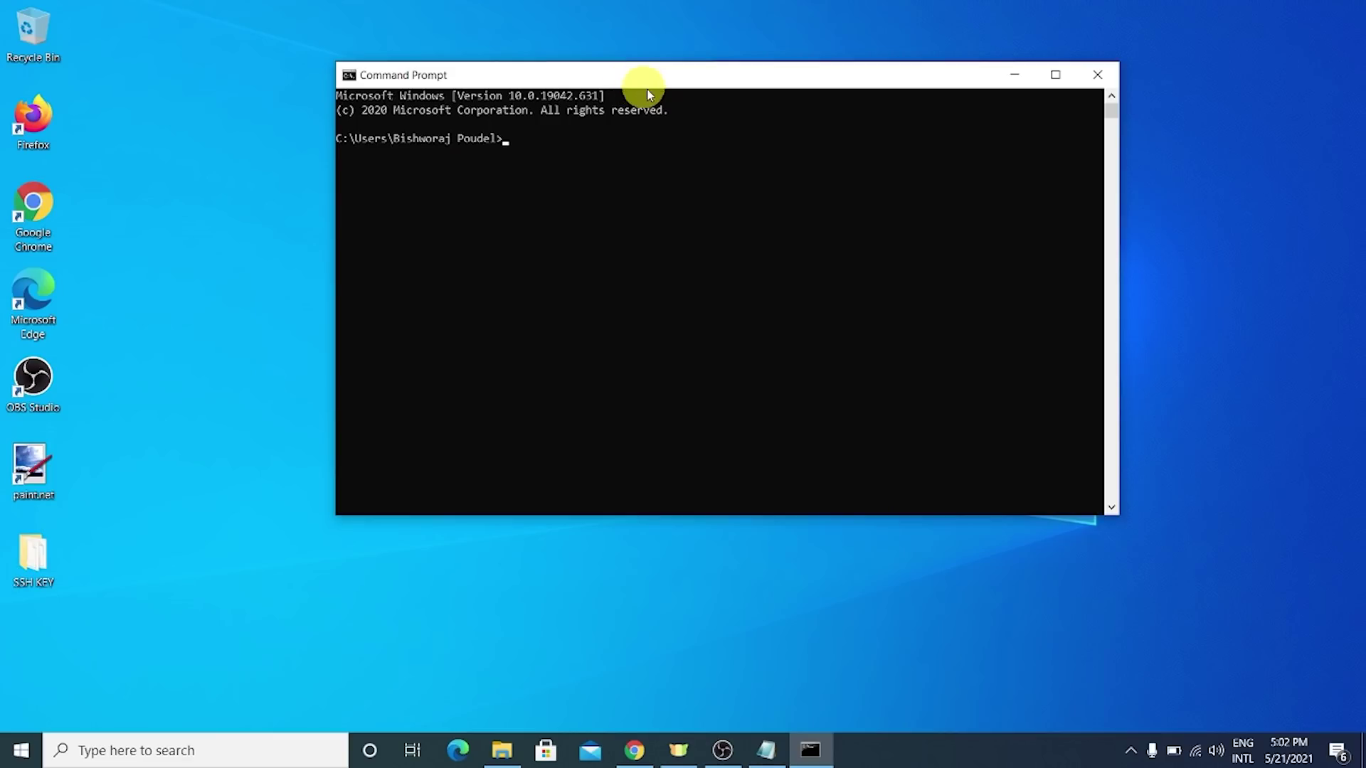
pyautogui.click(1052, 74)
pyautogui.scroll(5, 809, 237)
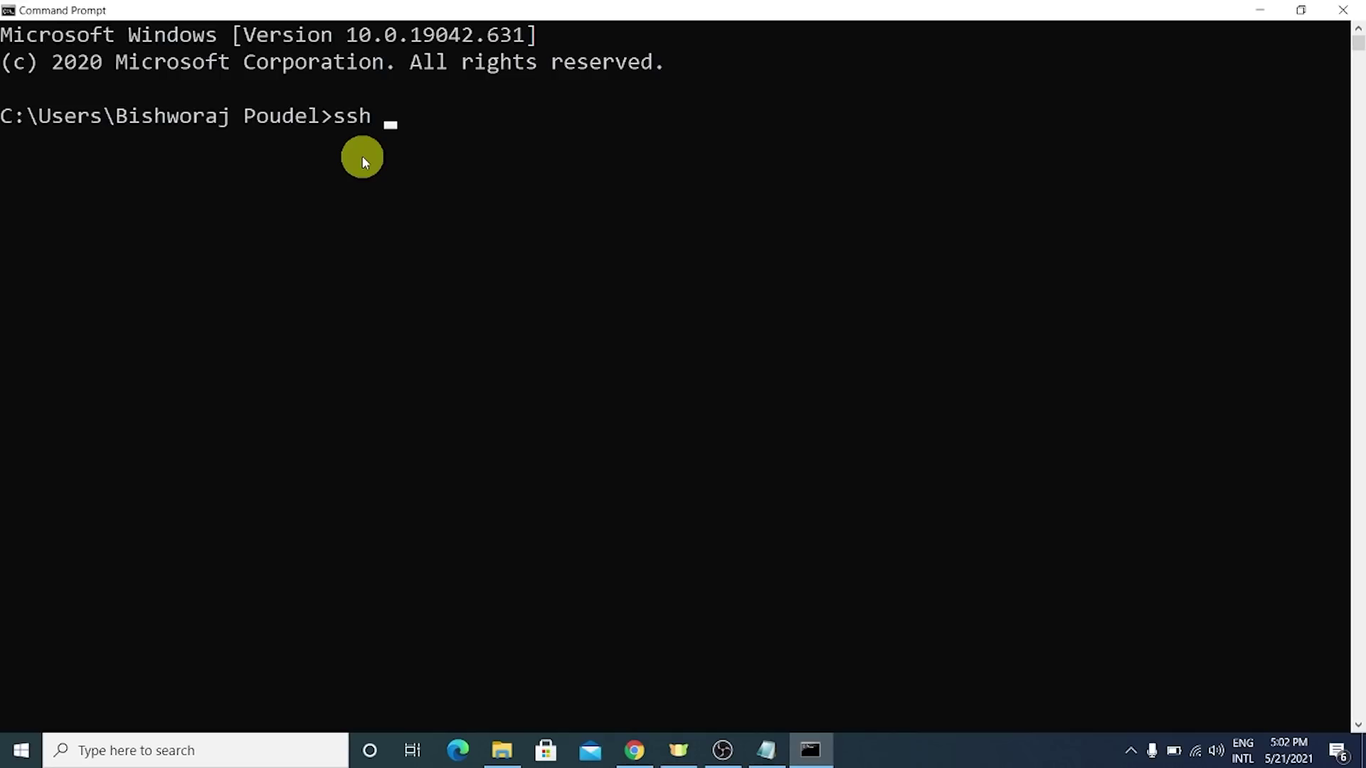
pyautogui.write('root@')
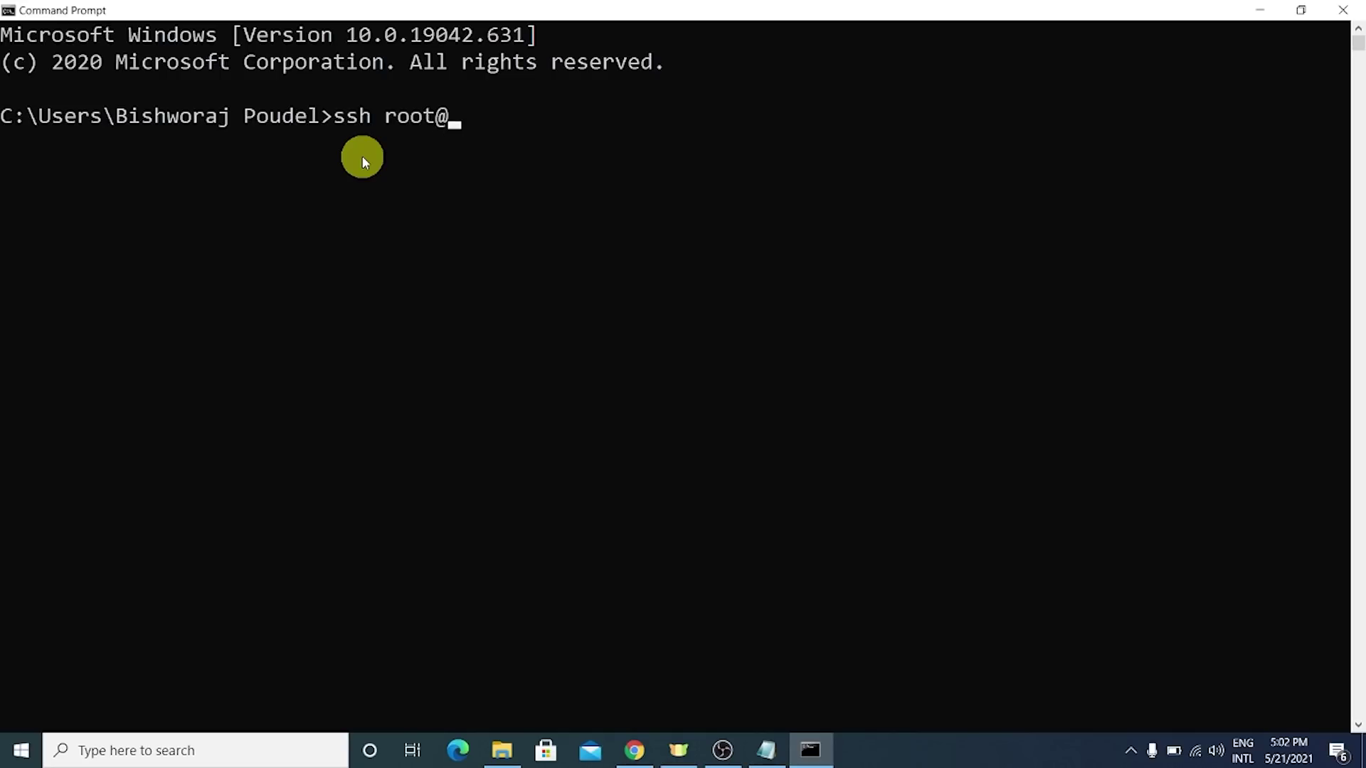
pyautogui.click(645, 763)
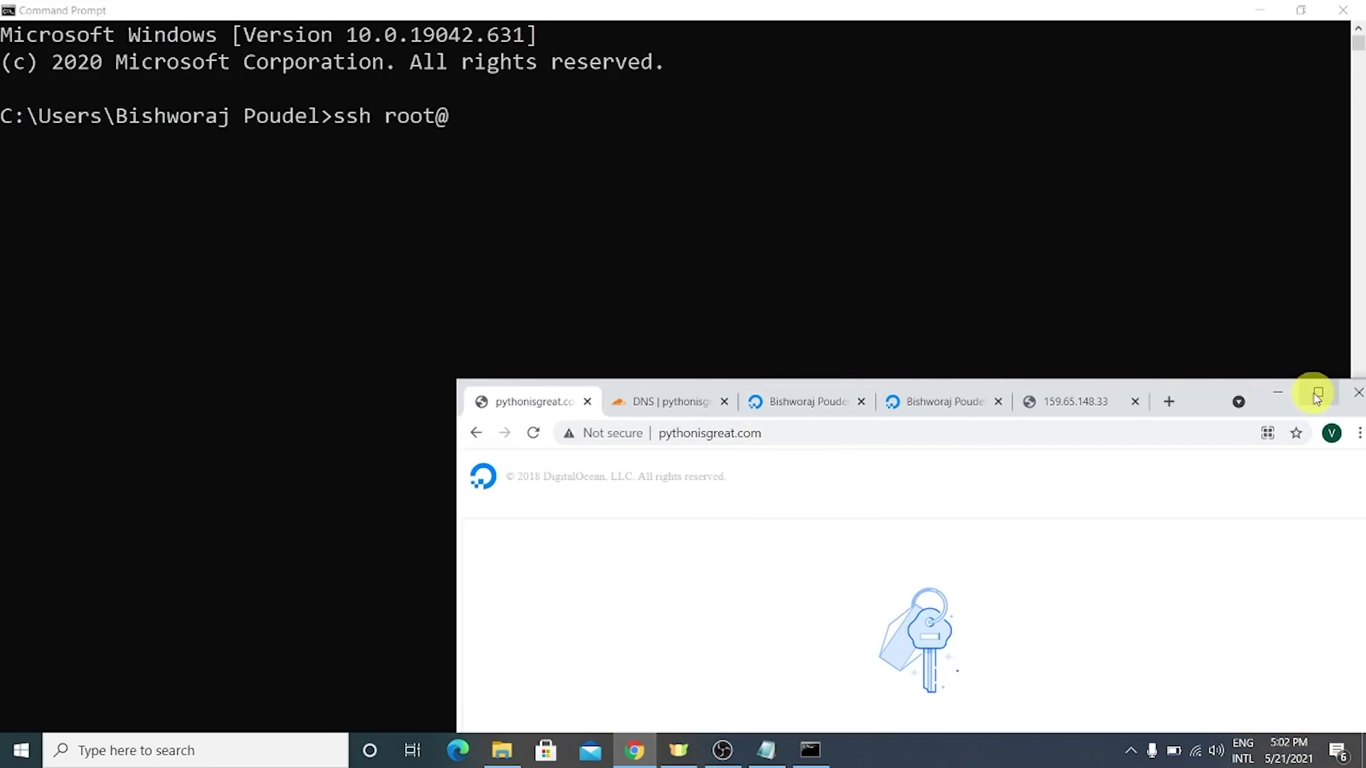
pyautogui.click(1317, 397)
pyautogui.click(477, 12)
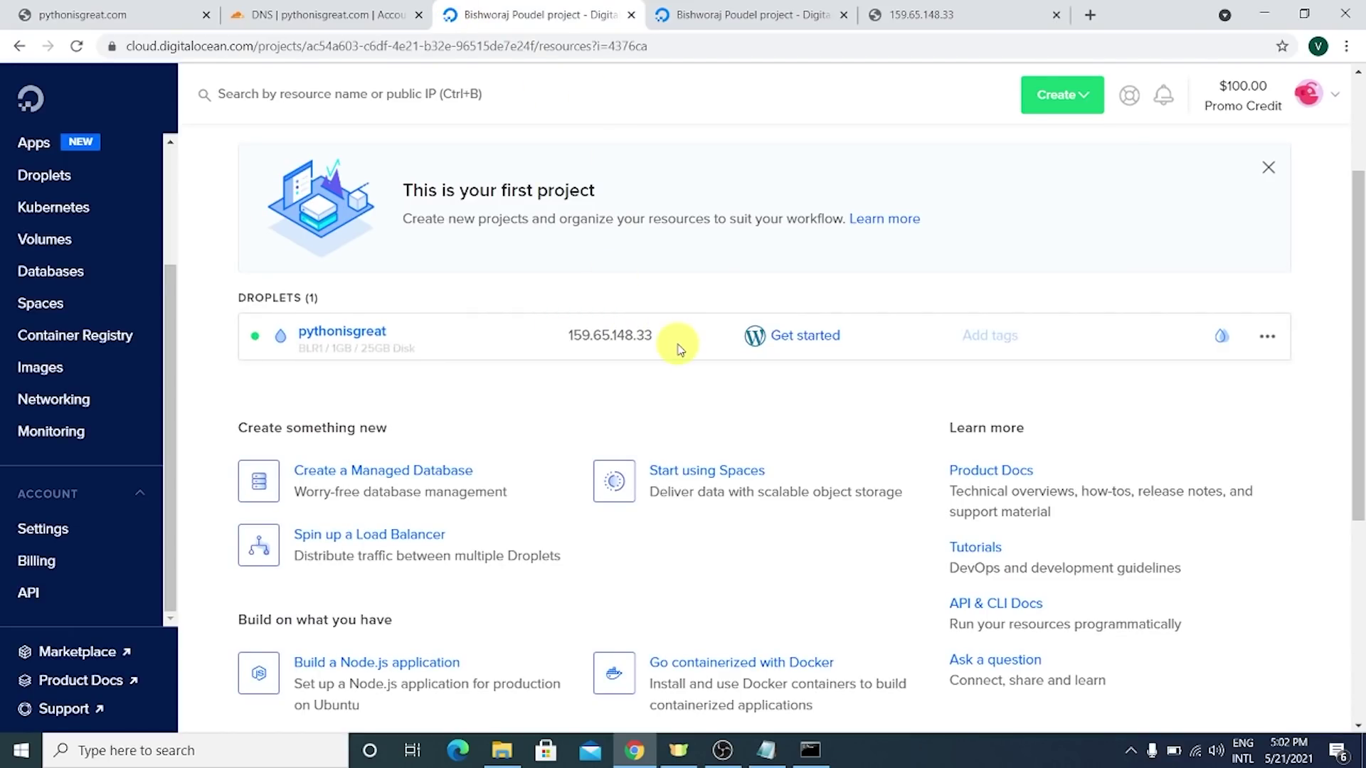
pyautogui.moveTo(663, 342)
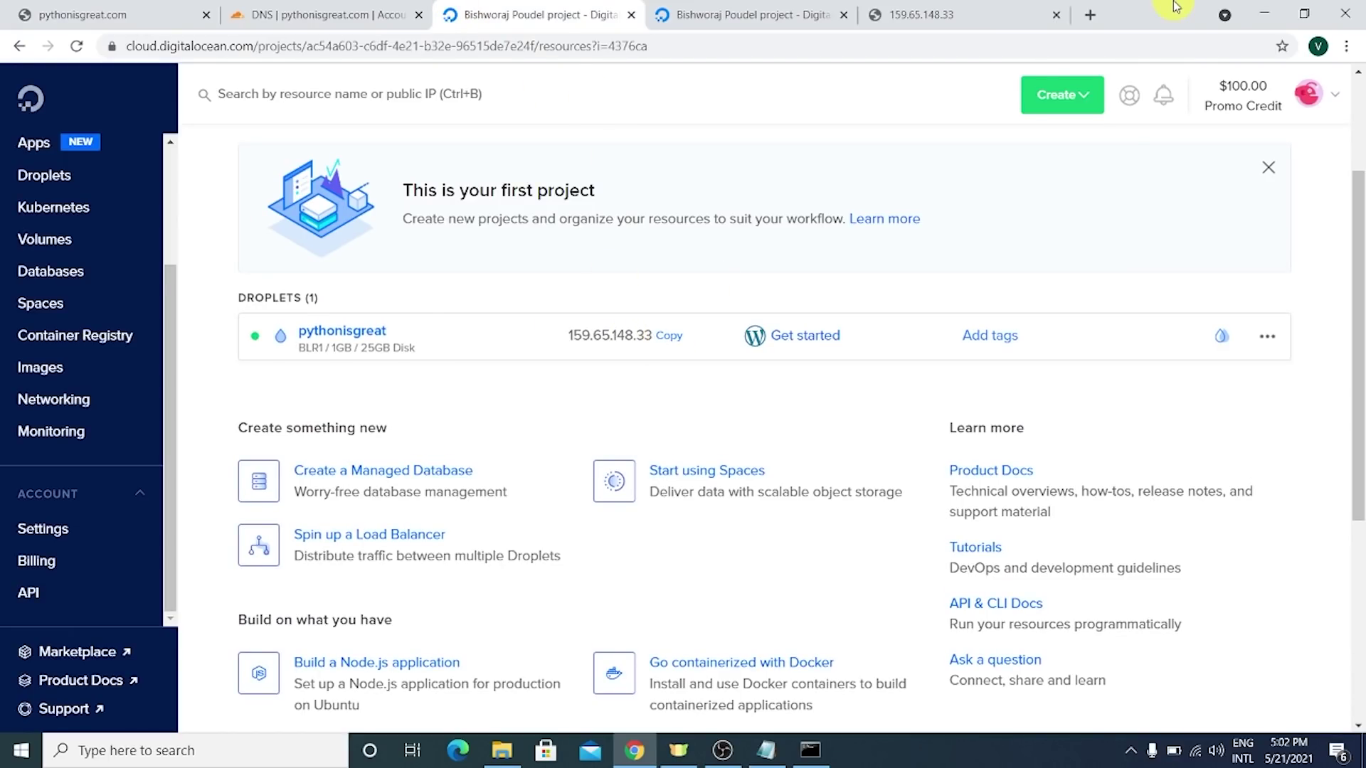
pyautogui.click(1269, 10)
pyautogui.write('t@')
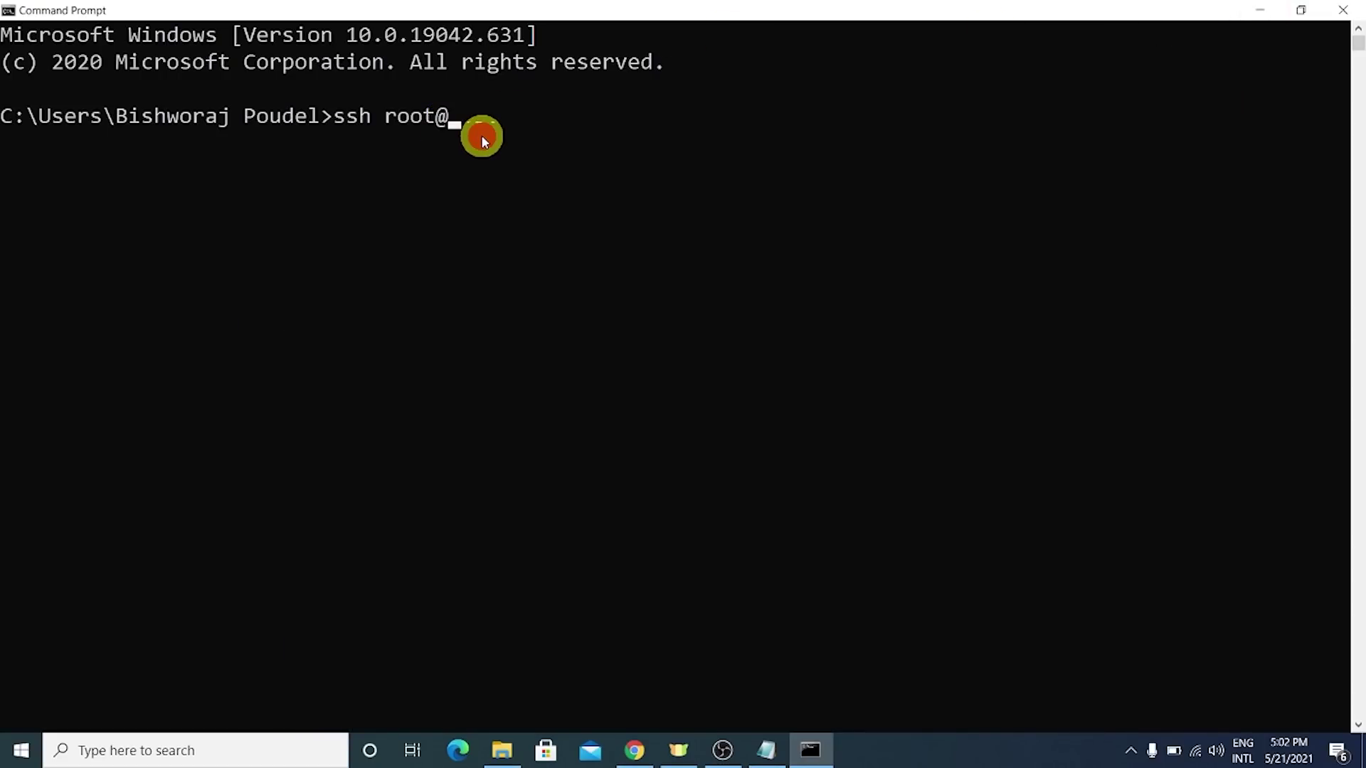
pyautogui.write('159.65.148.33')
pyautogui.click(673, 140)
pyautogui.press('Return')
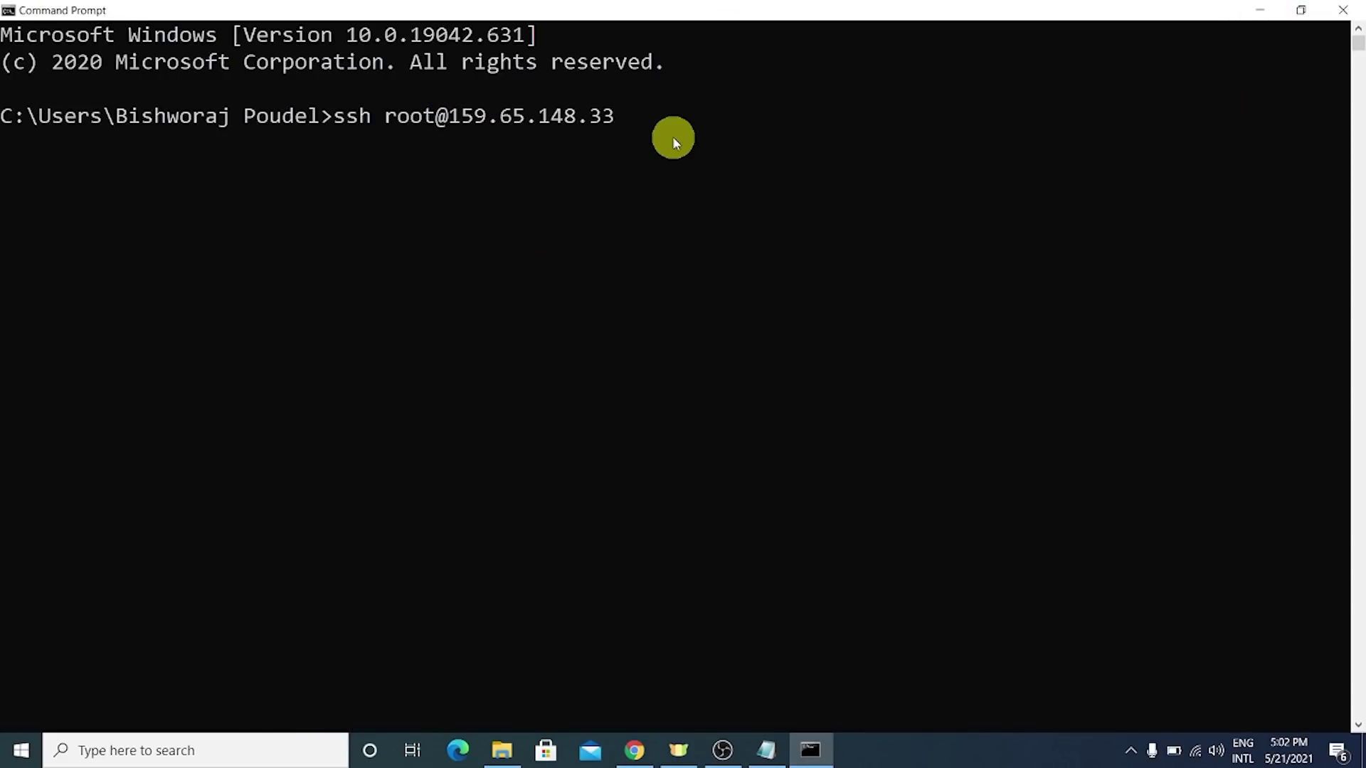
pyautogui.press('Return')
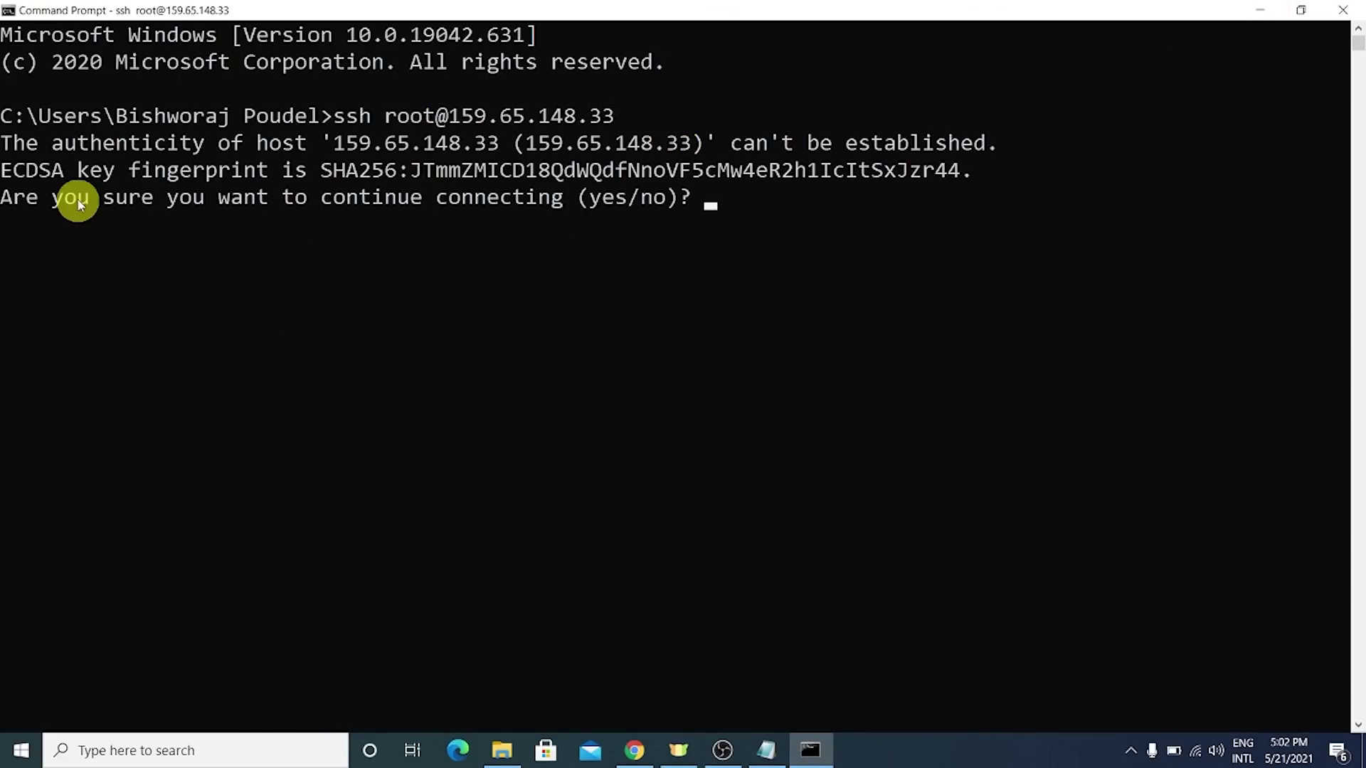
# - Trust the droplet's host key fingerprint by answering yes
pyautogui.moveTo(5, 142); pyautogui.dragTo(664, 183)
pyautogui.moveTo(781, 170); pyautogui.dragTo(829, 146)
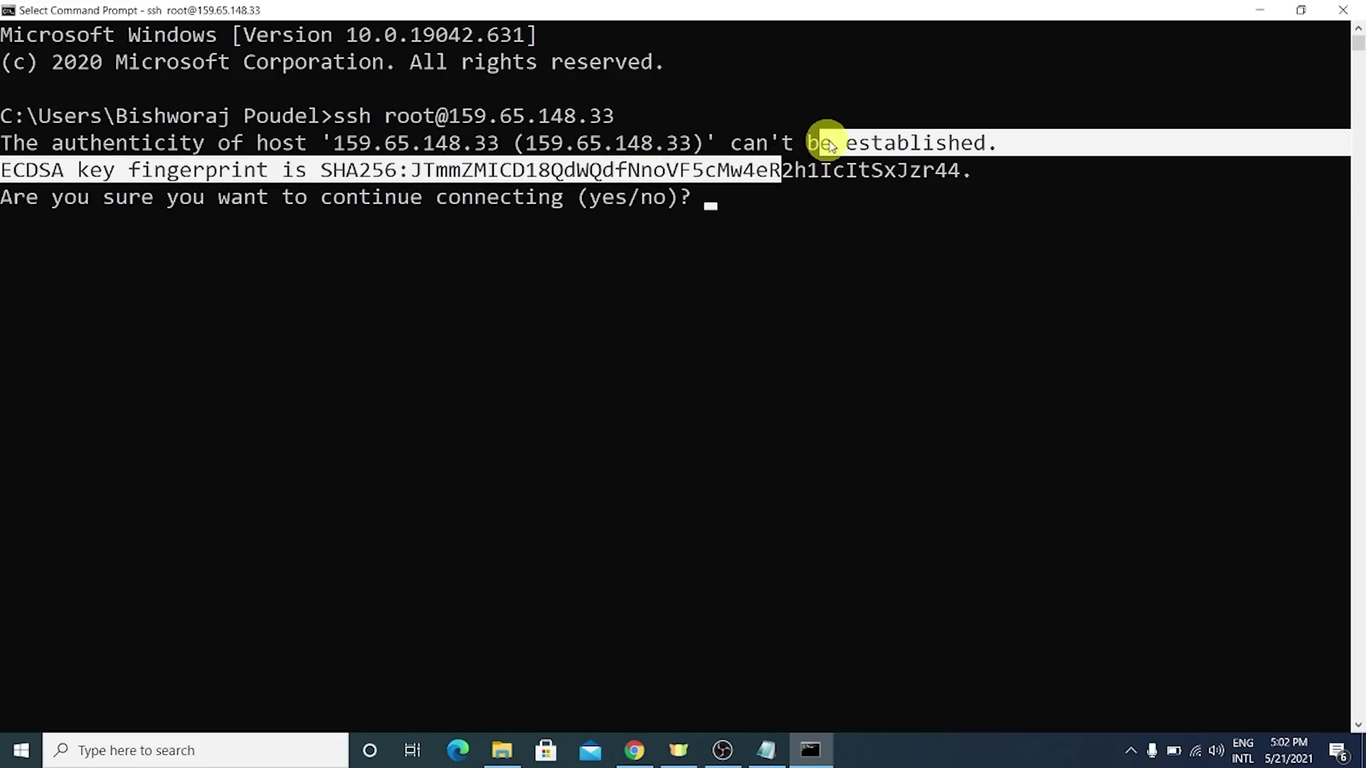
pyautogui.click(943, 169)
pyautogui.moveTo(103, 198); pyautogui.dragTo(604, 201)
pyautogui.click(737, 228)
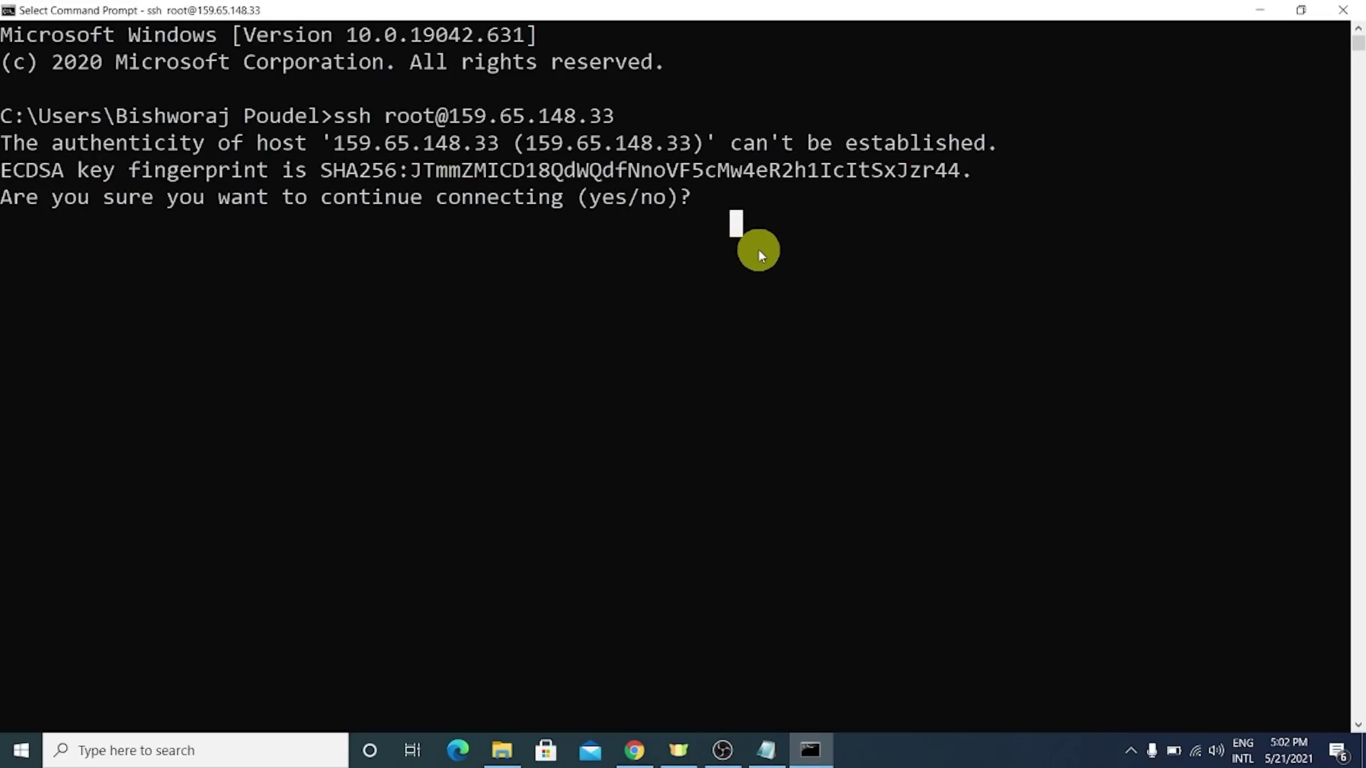
pyautogui.write('ye')
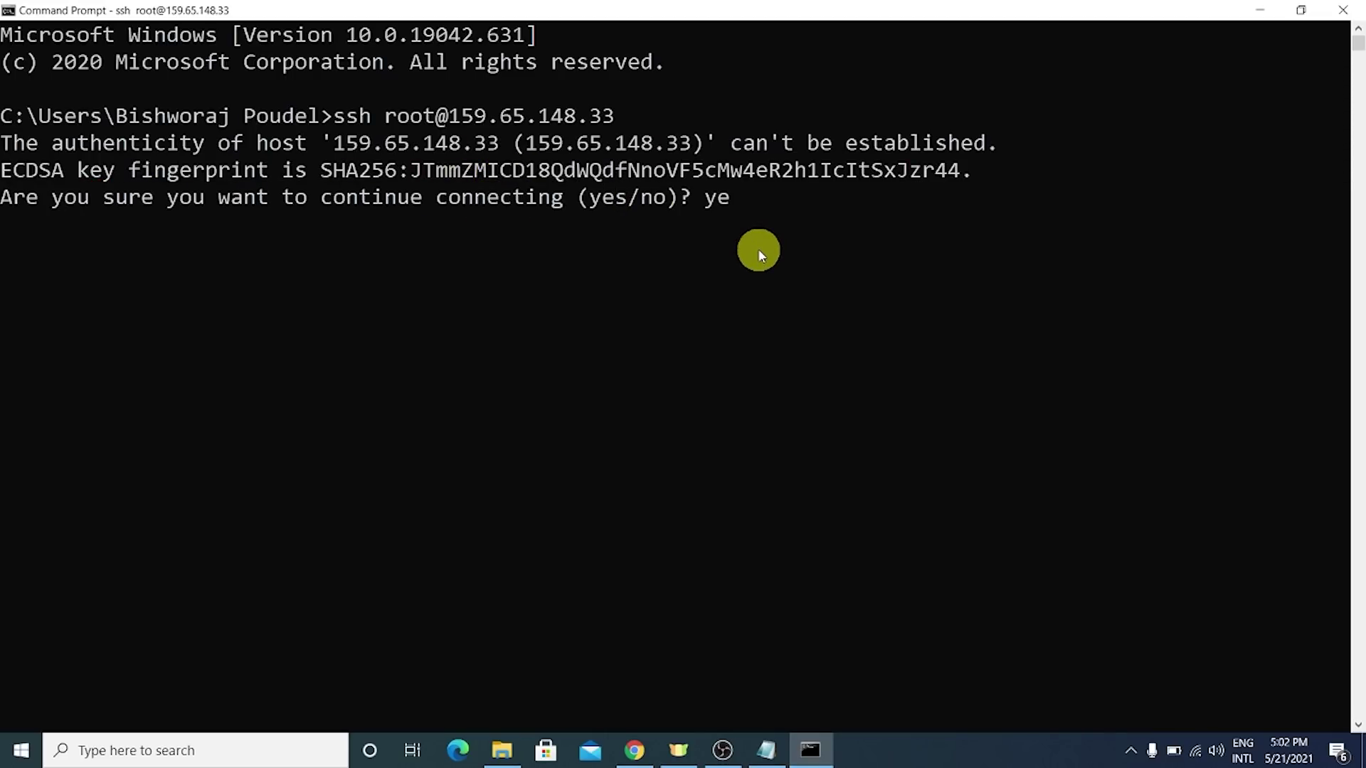
pyautogui.write('s')
pyautogui.press('Return')
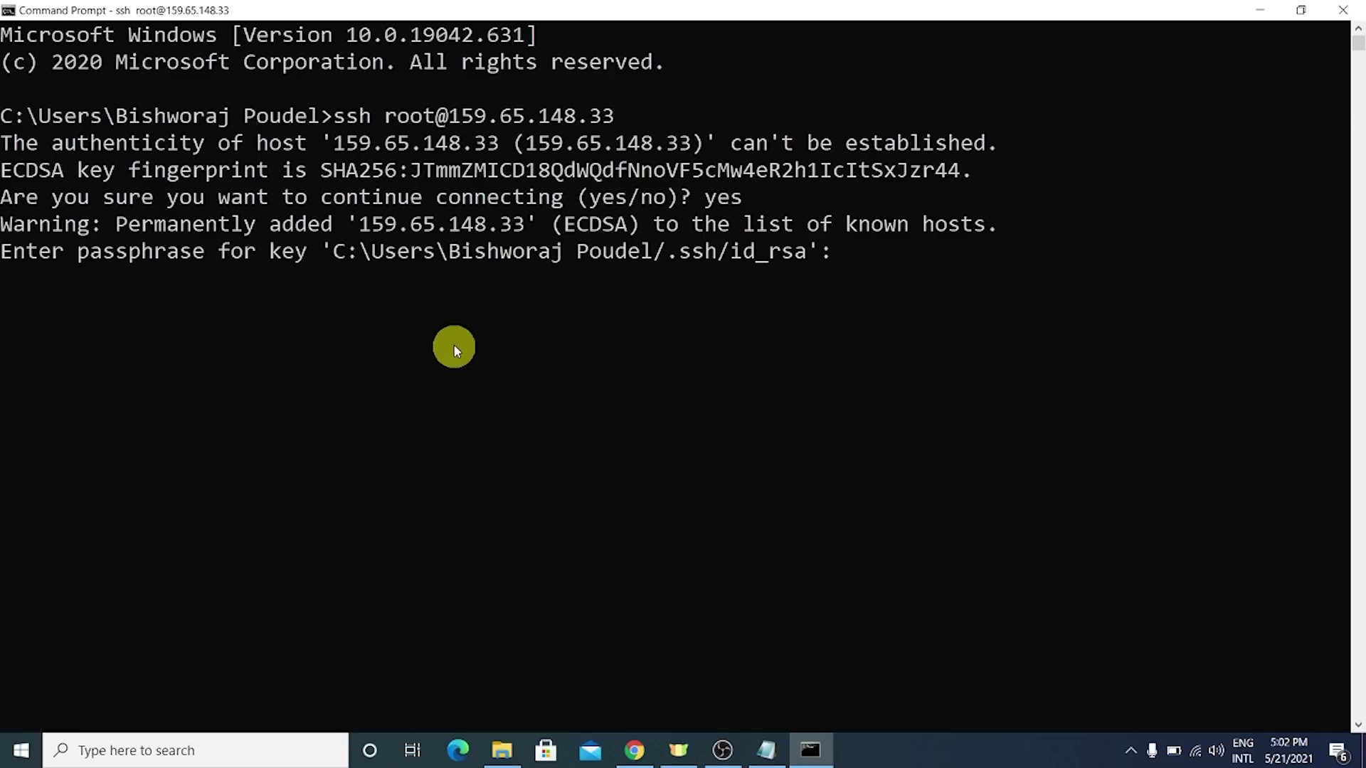
# - Submit empty entries at both key passphrase prompts to log in as root
pyautogui.moveTo(107, 224); pyautogui.dragTo(517, 219)
pyautogui.click(552, 259)
pyautogui.moveTo(57, 253); pyautogui.dragTo(672, 262)
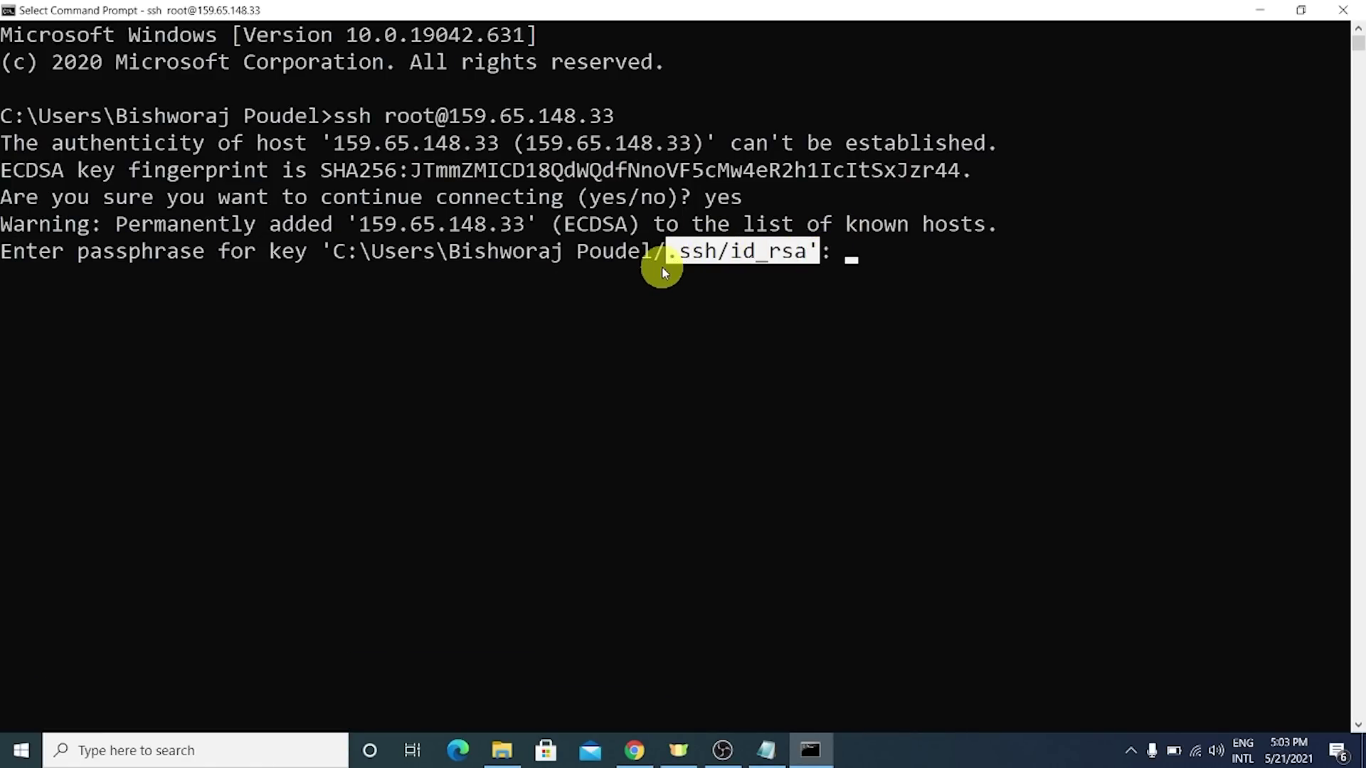
pyautogui.click(953, 256)
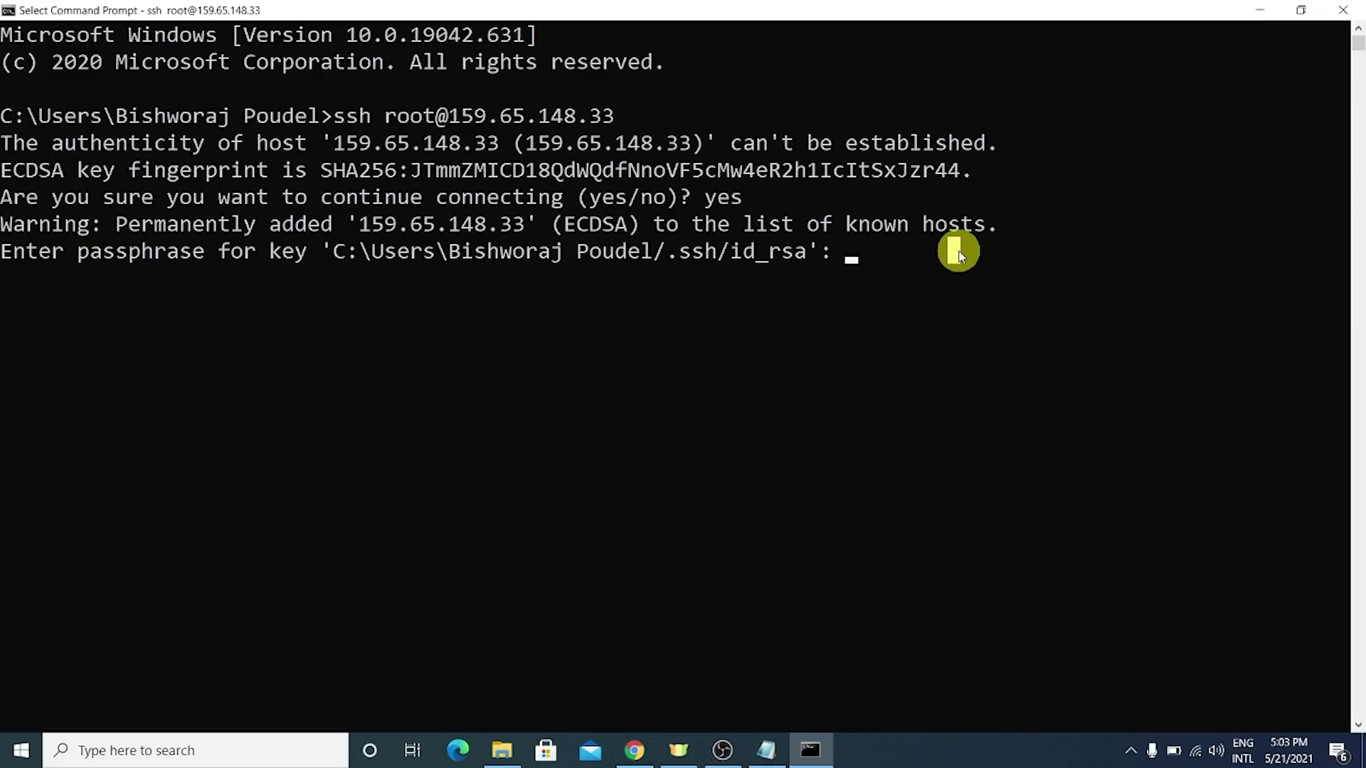
pyautogui.rightClick(958, 252)
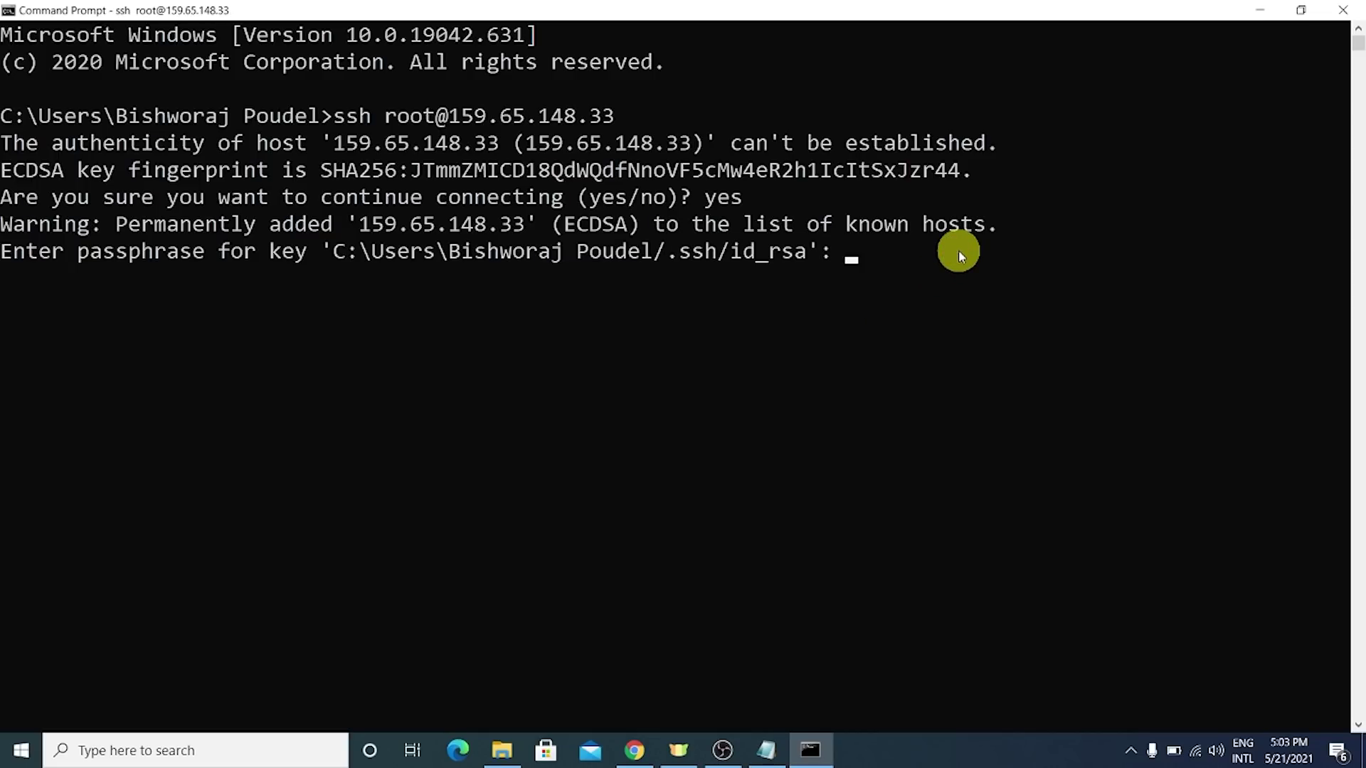
pyautogui.press('Return')
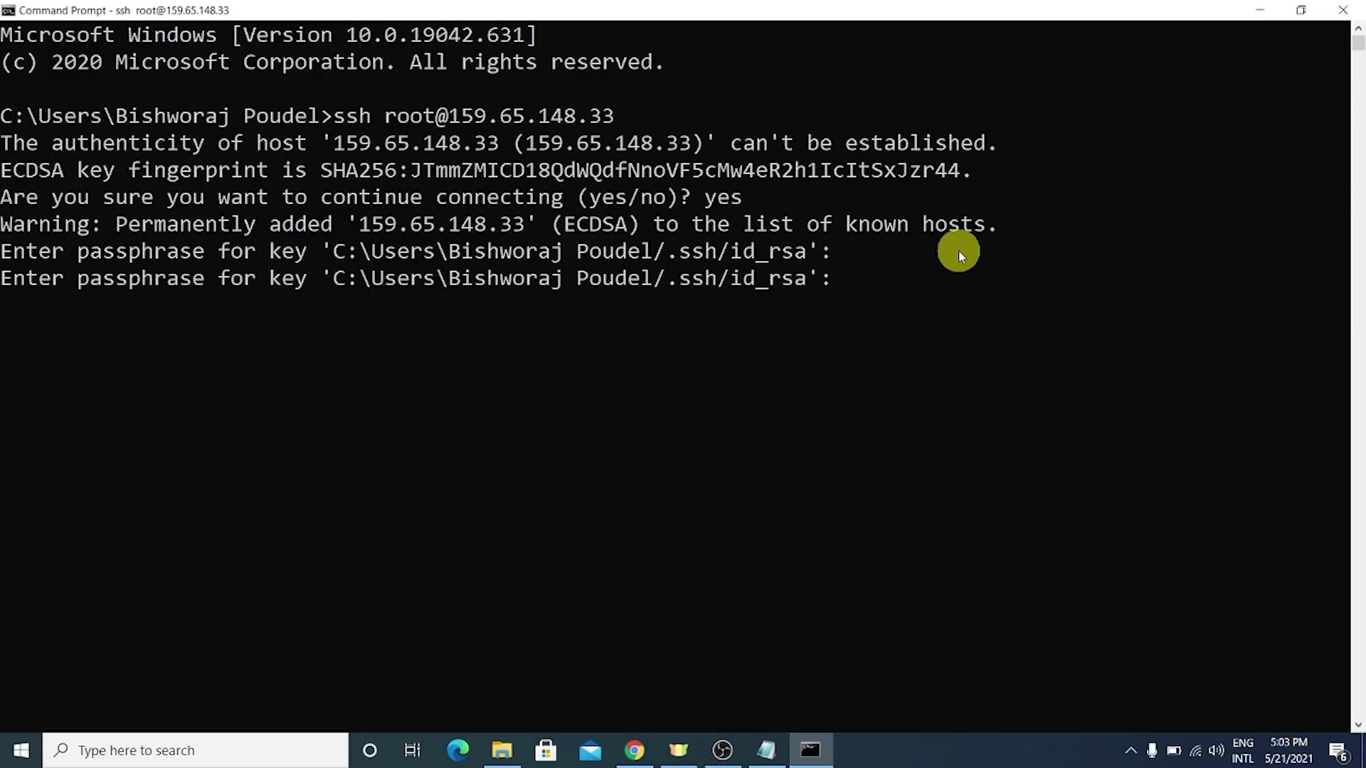
pyautogui.press('Return')
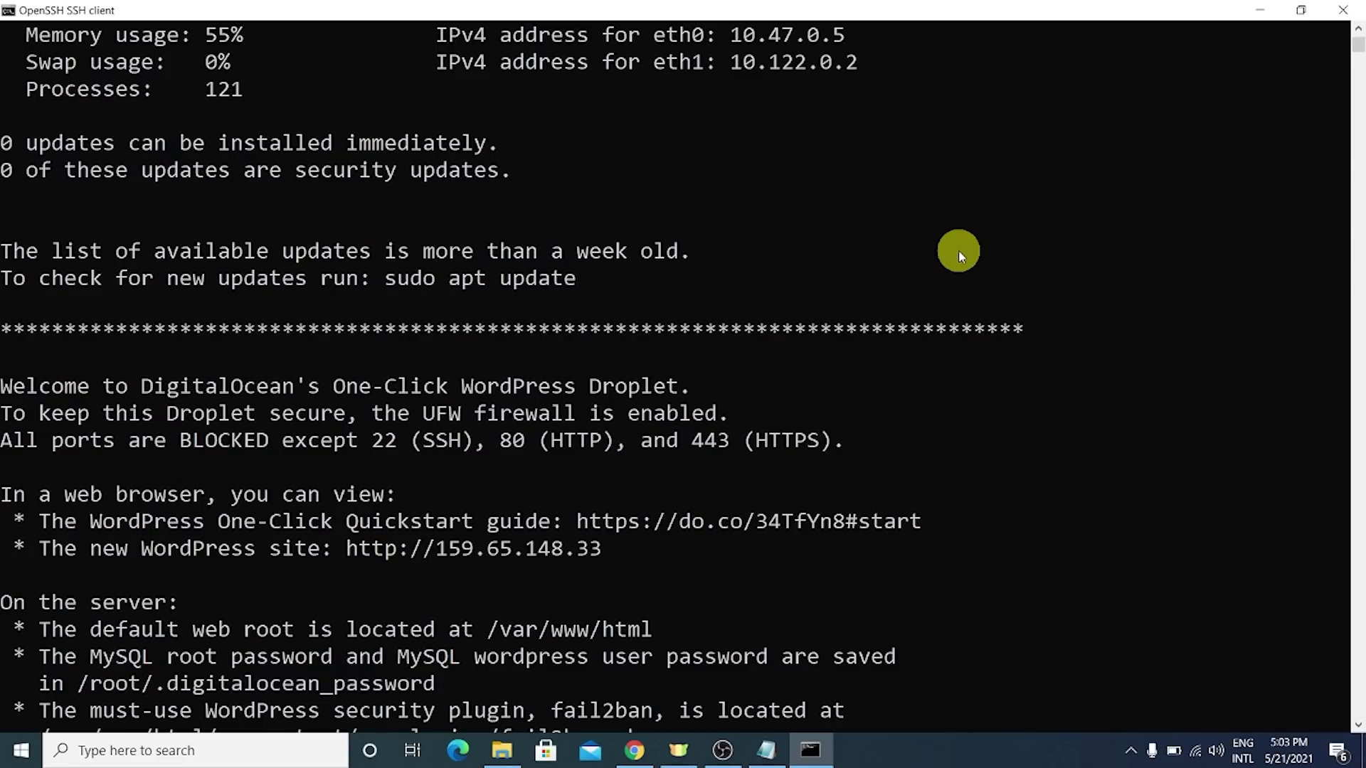
# - Scroll down to the setup script's Domain/Subdomain name prompt
pyautogui.scroll(-12, 958, 250)
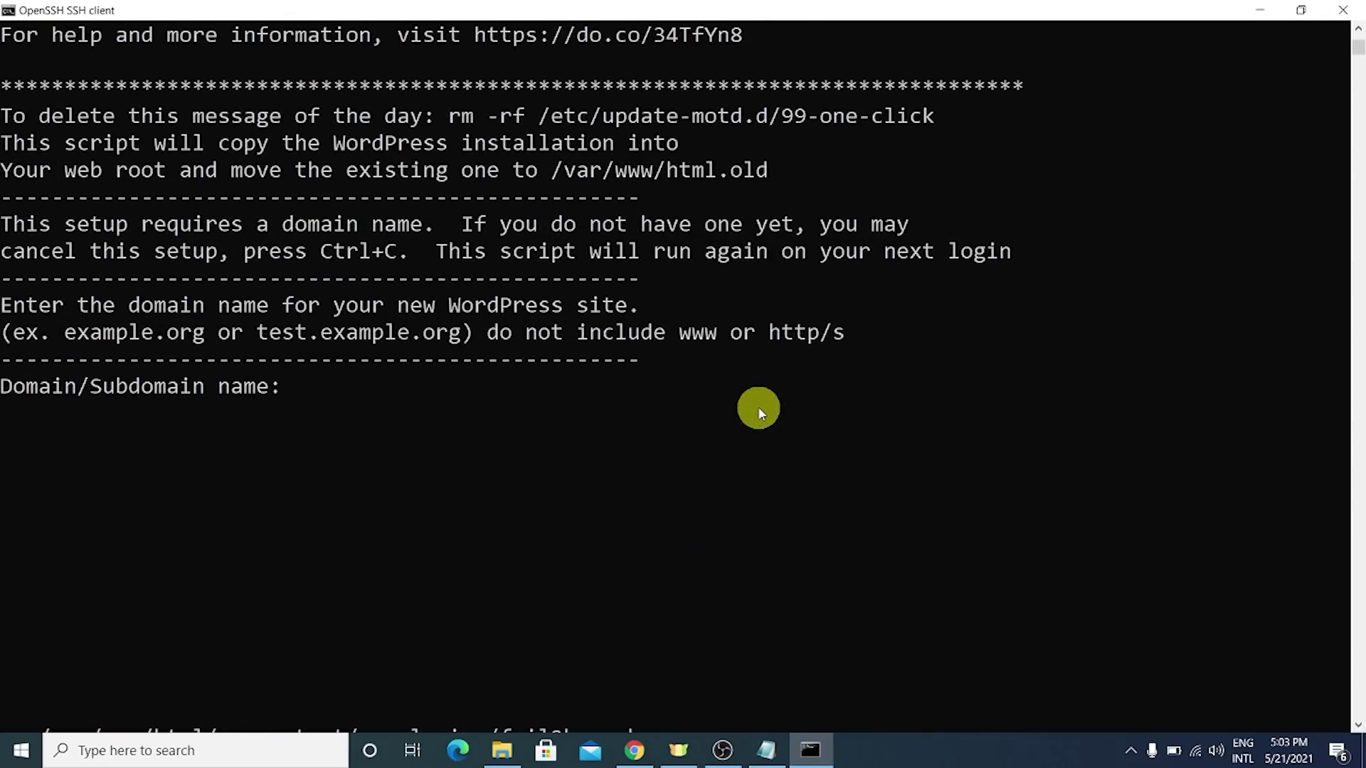
pyautogui.moveTo(98, 390); pyautogui.dragTo(242, 382)
pyautogui.click(640, 756)
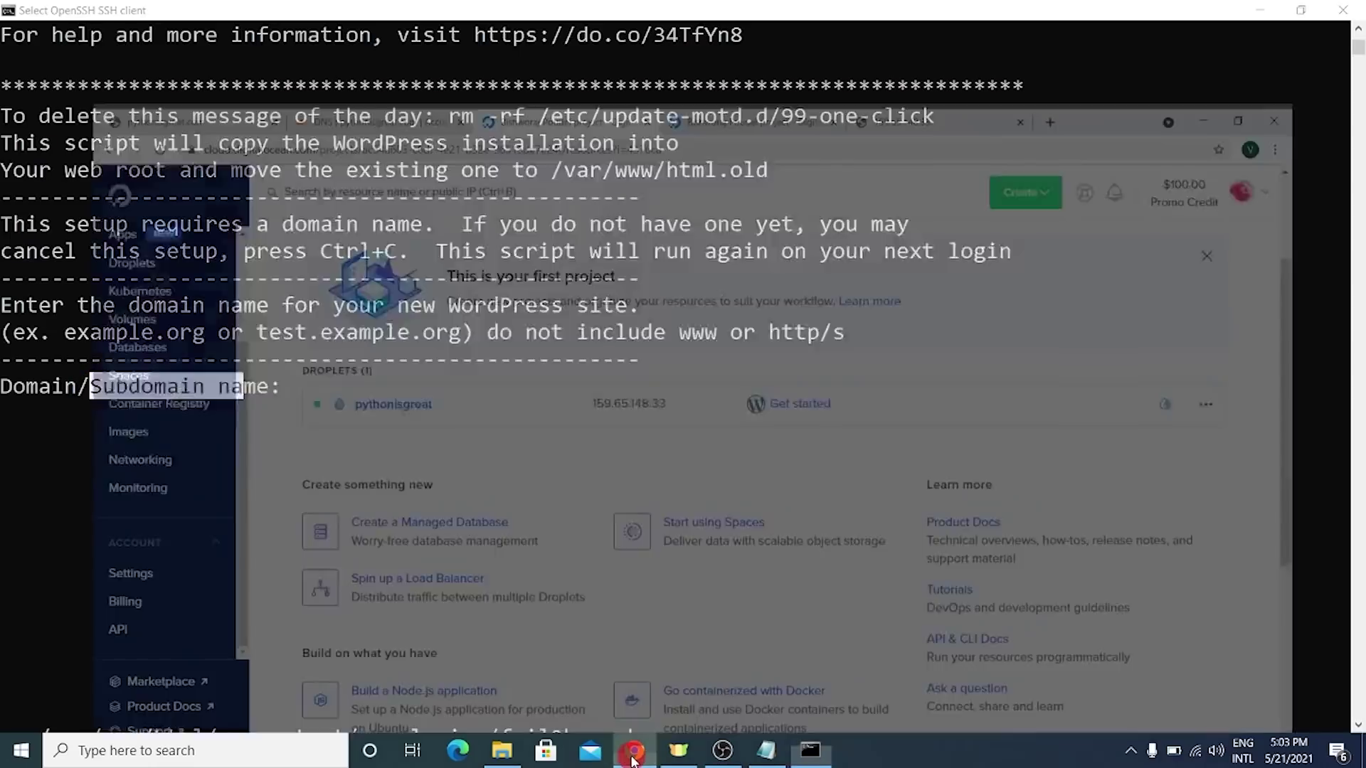
pyautogui.click(337, 13)
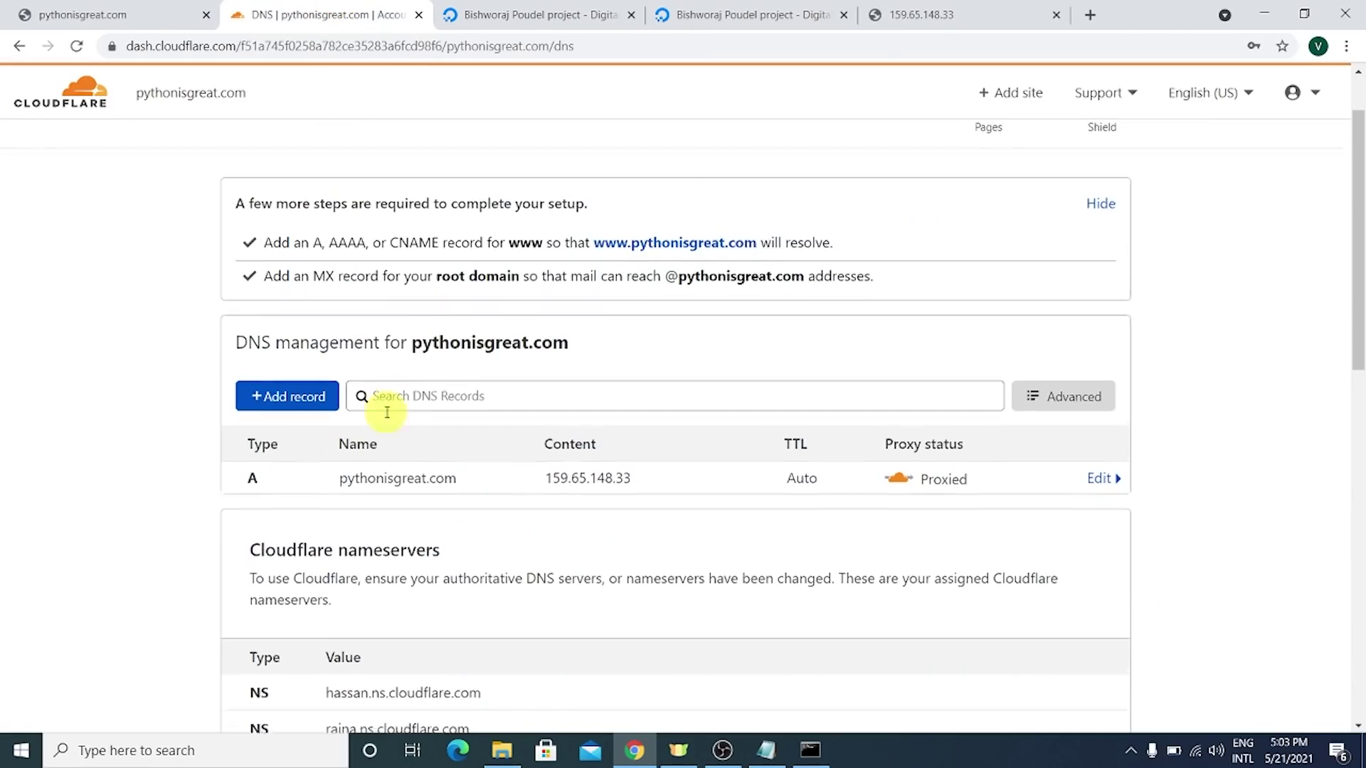
pyautogui.scroll(1, 192, 88)
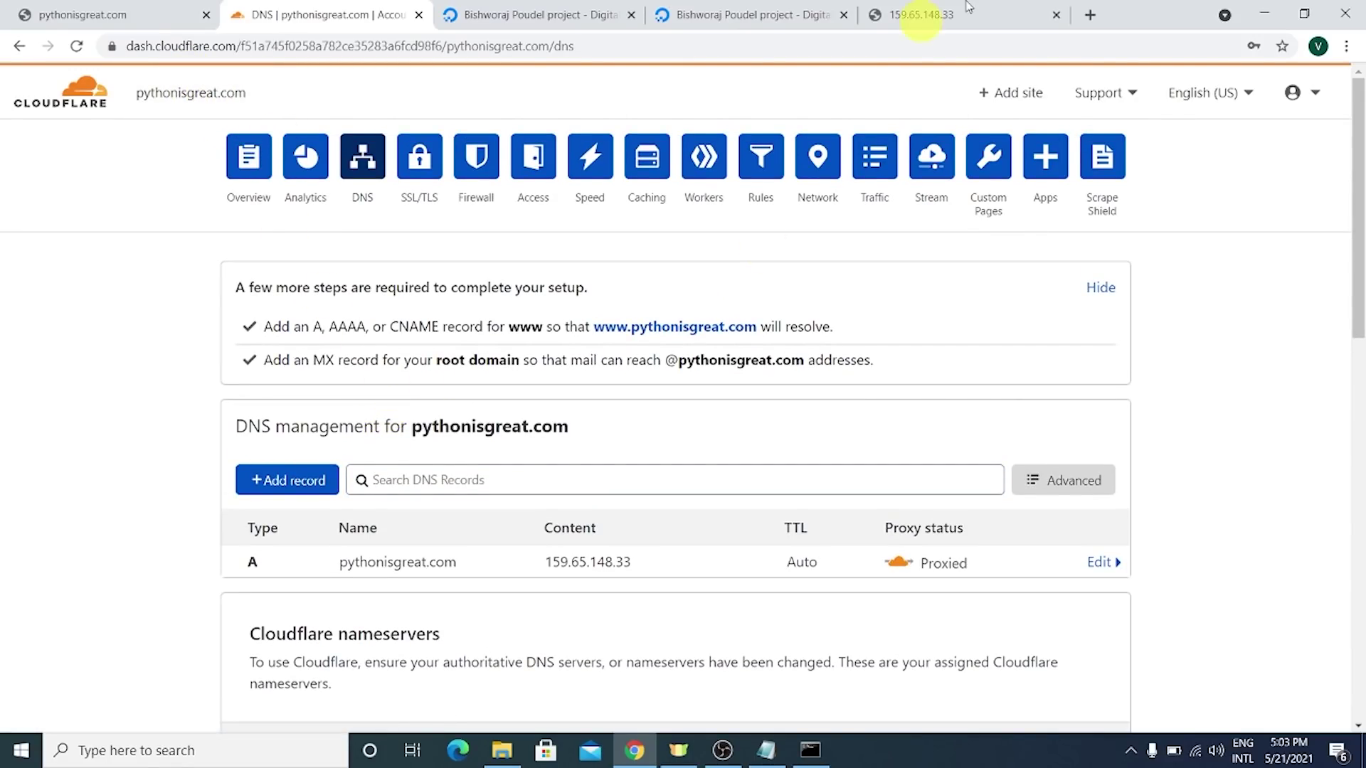
pyautogui.moveTo(759, 330); pyautogui.dragTo(636, 339)
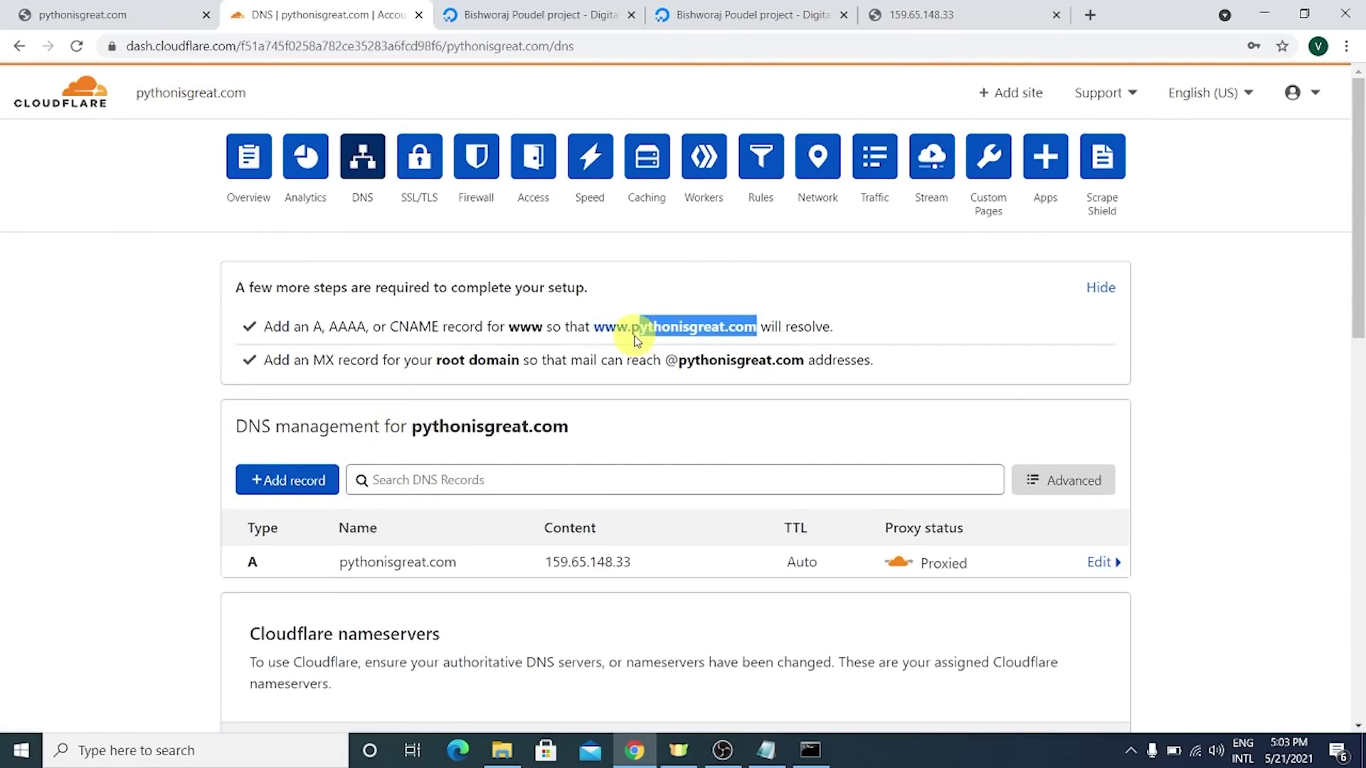
pyautogui.hotkey('alt', 'Tab')
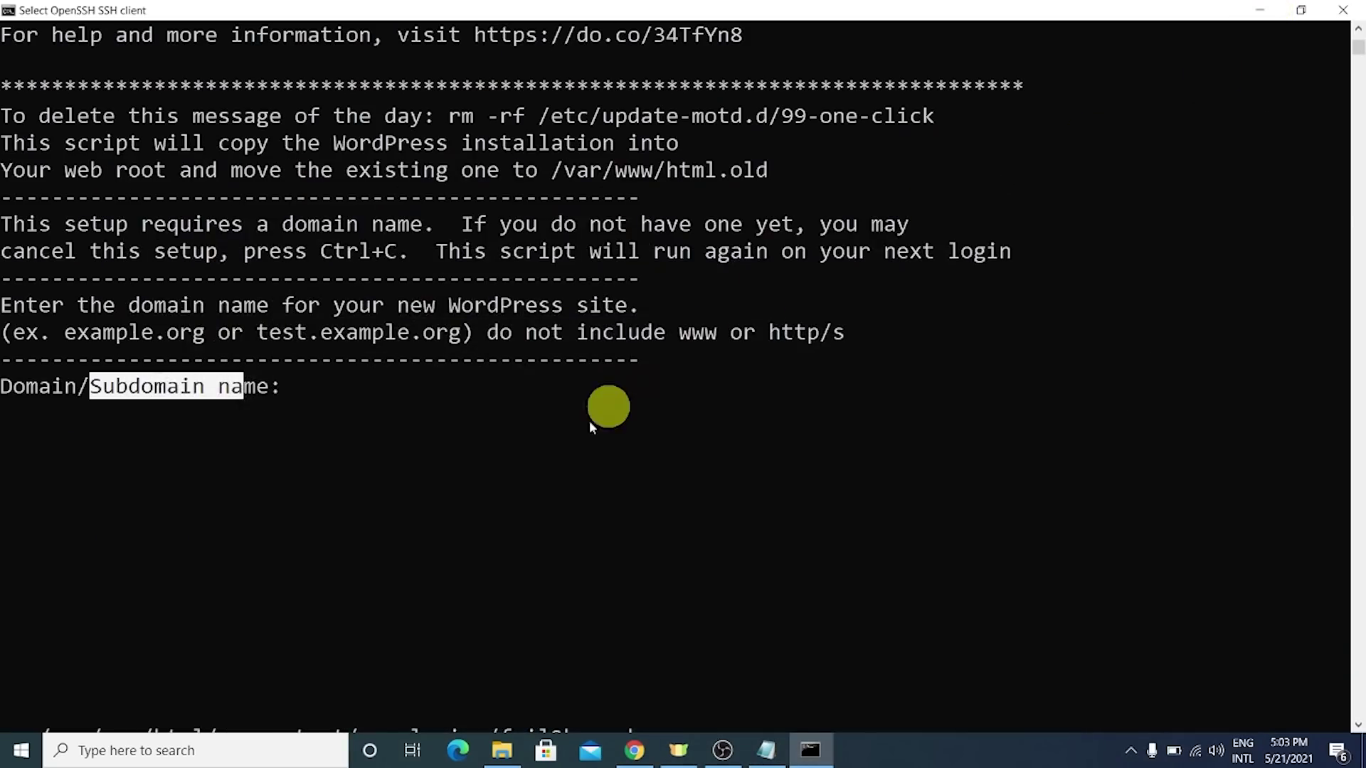
# - Enter domain pythonisgreat.com, then the admin e-mail, username and password
pyautogui.click(493, 468)
pyautogui.write('pyt')
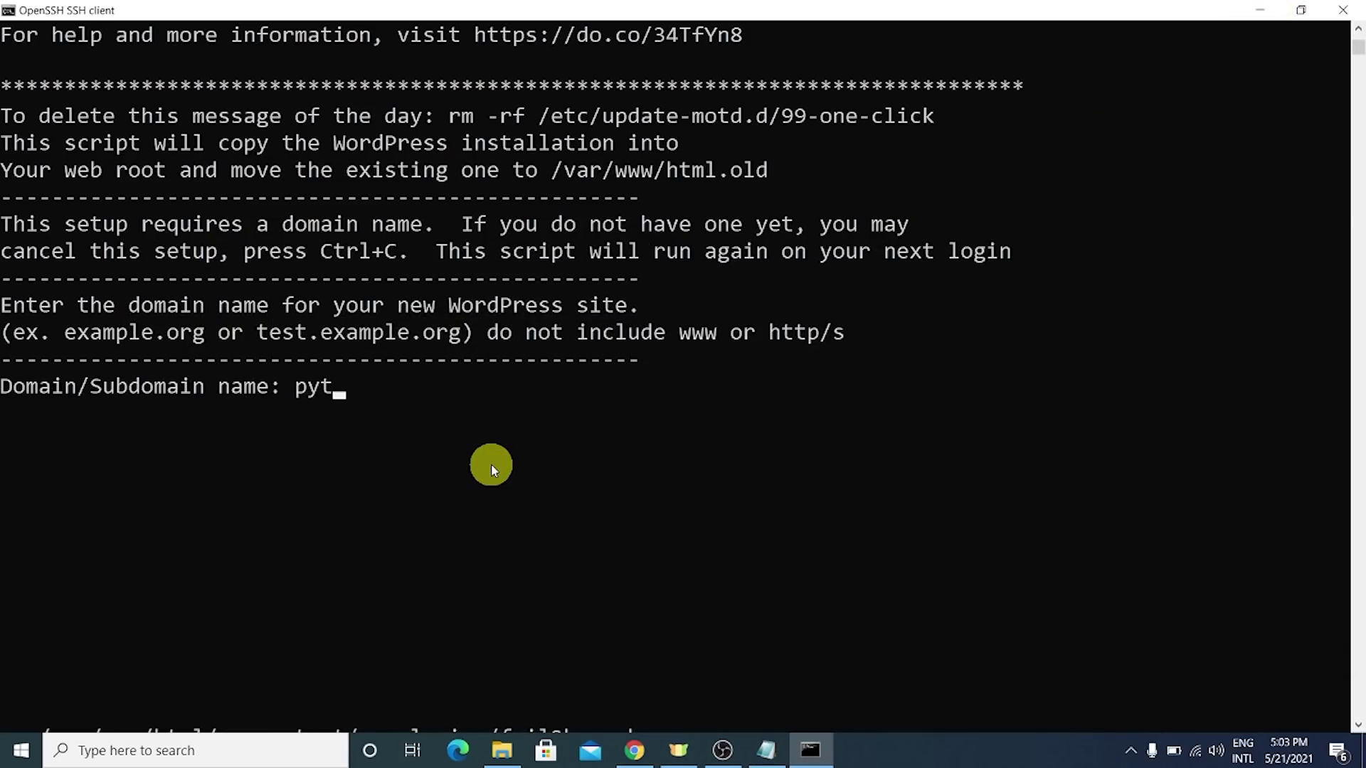
pyautogui.write('honisgreat.com')
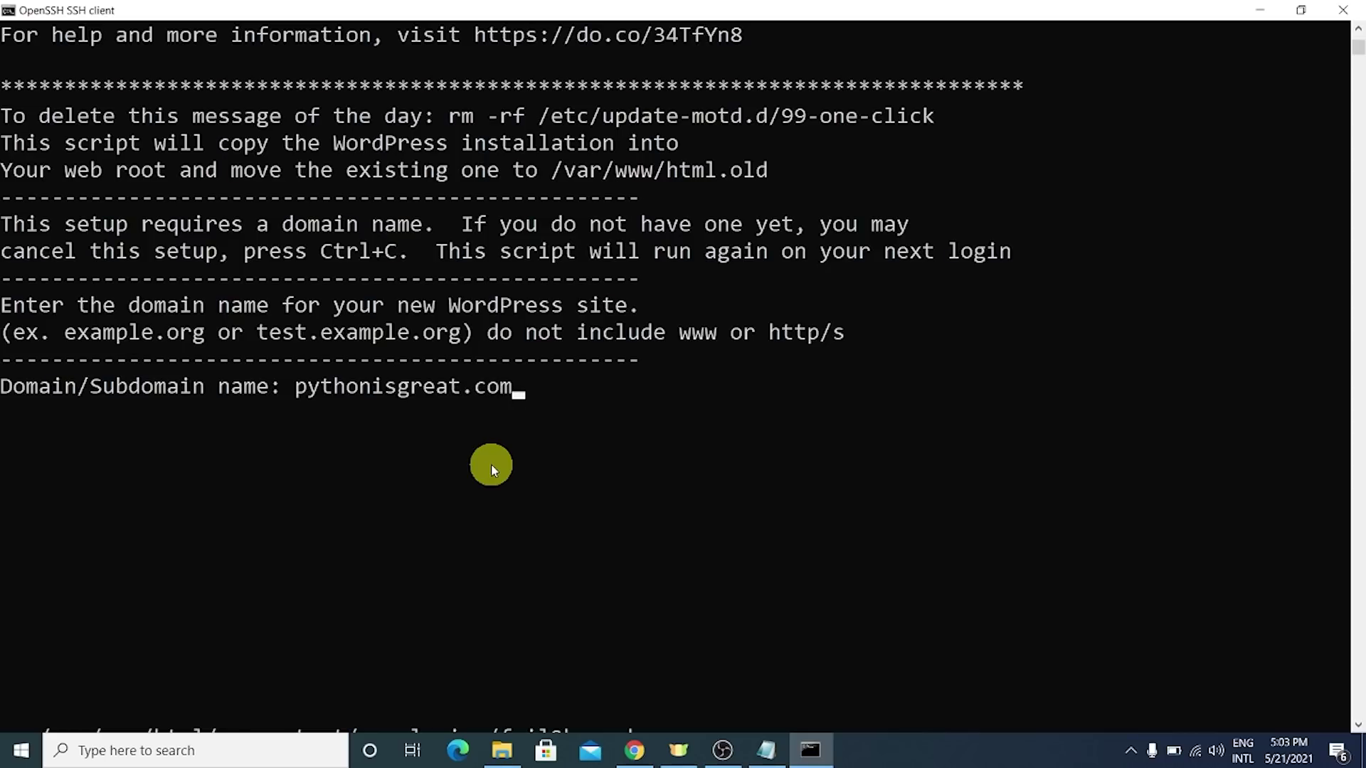
pyautogui.press('Return')
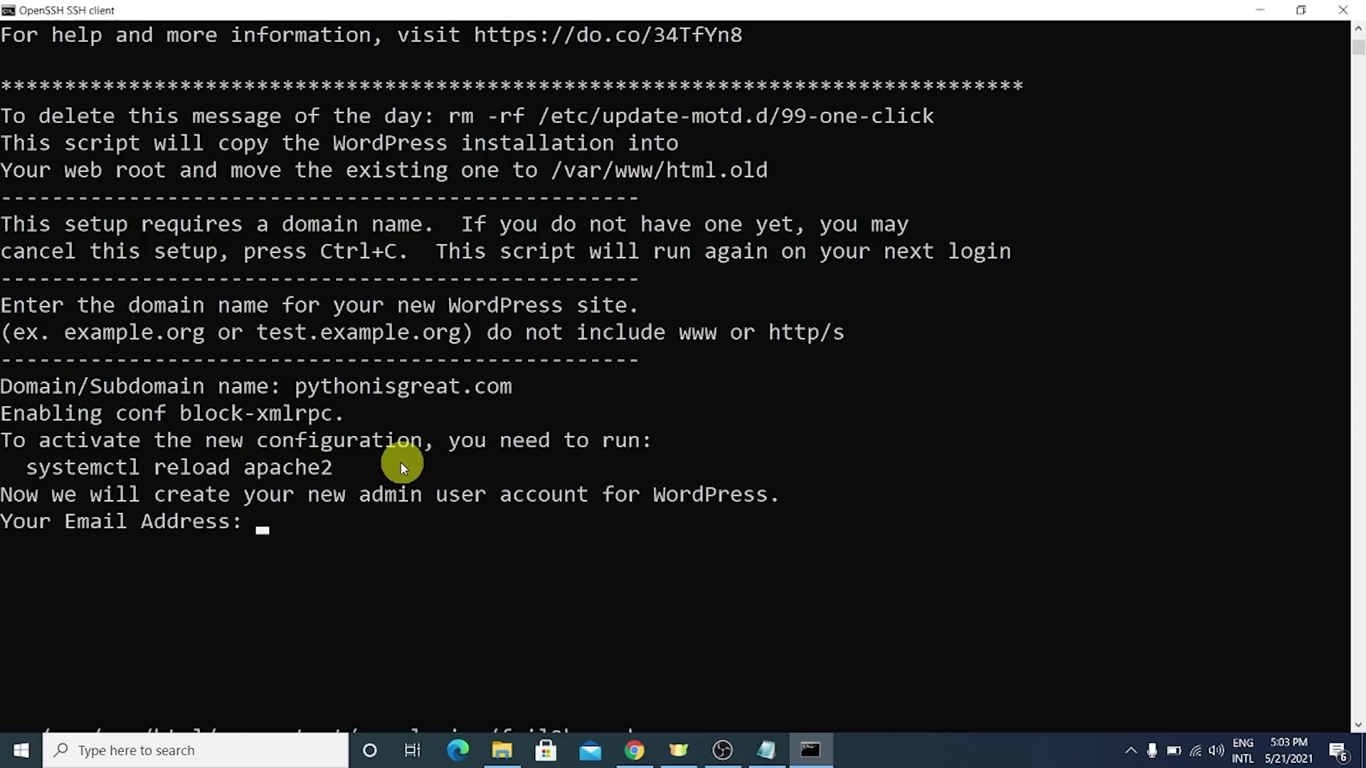
pyautogui.scroll(-1, 356, 455)
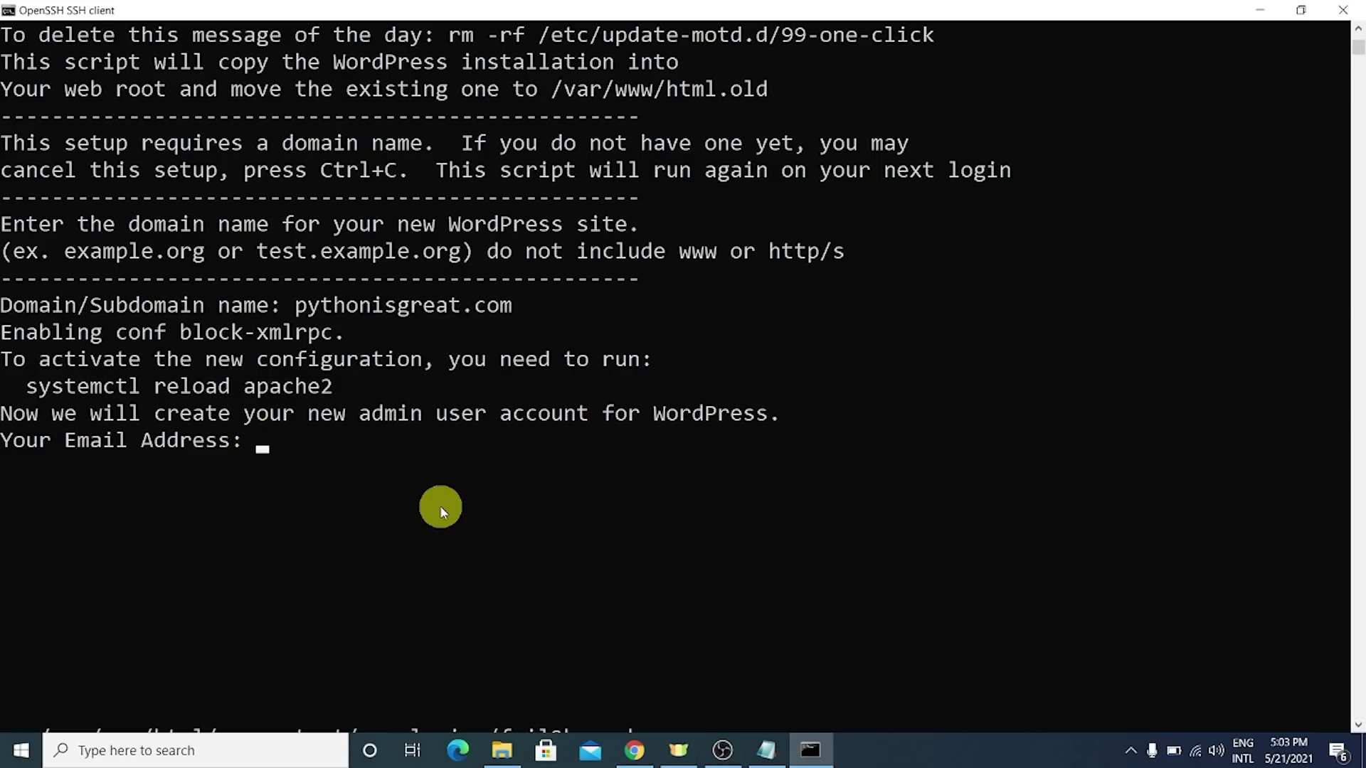
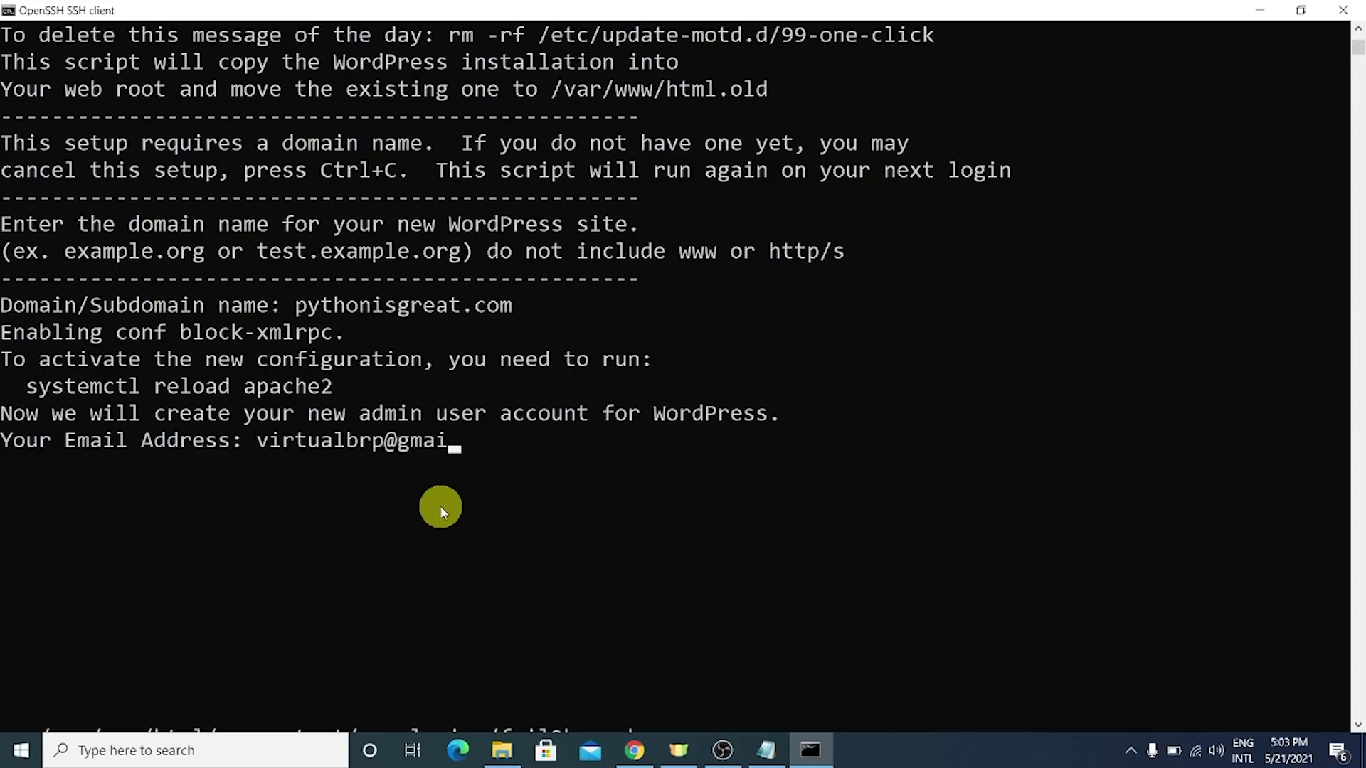
pyautogui.press('Return')
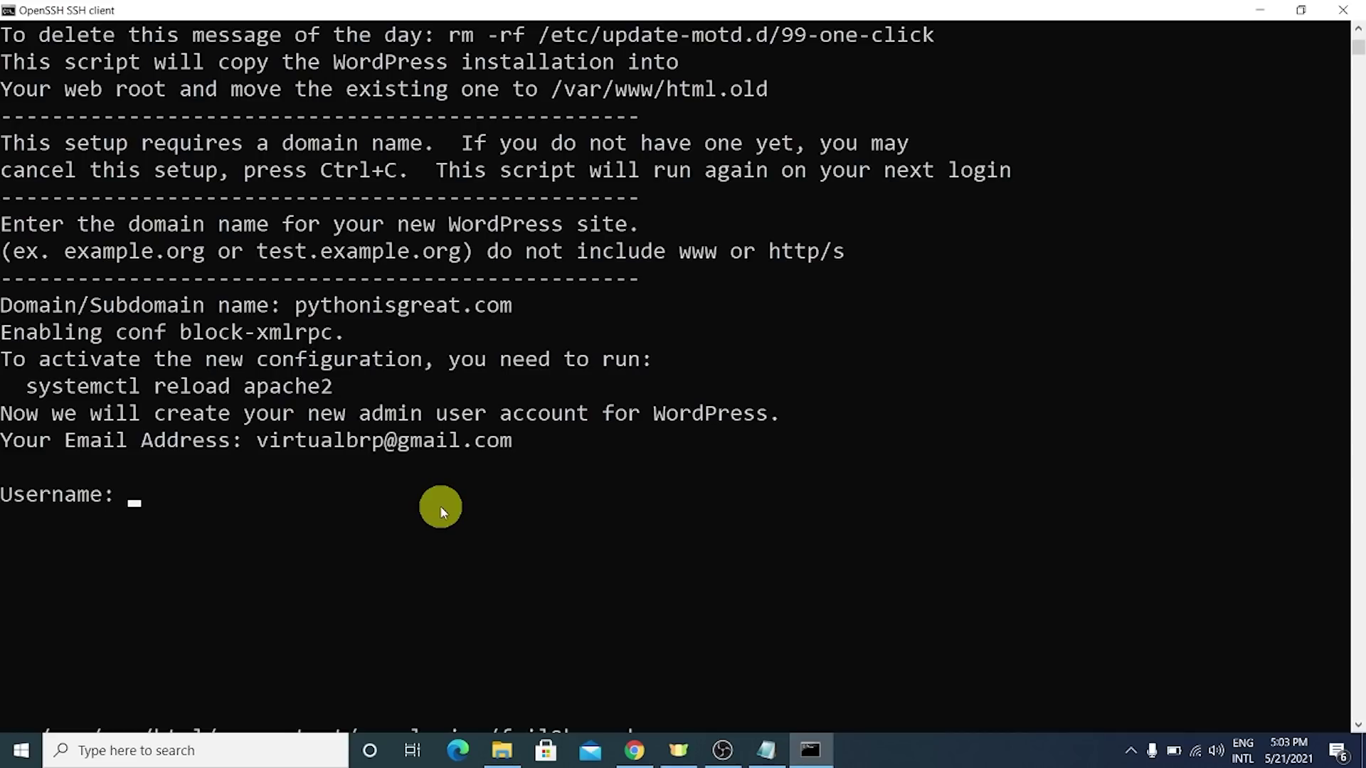
pyautogui.press('Return')
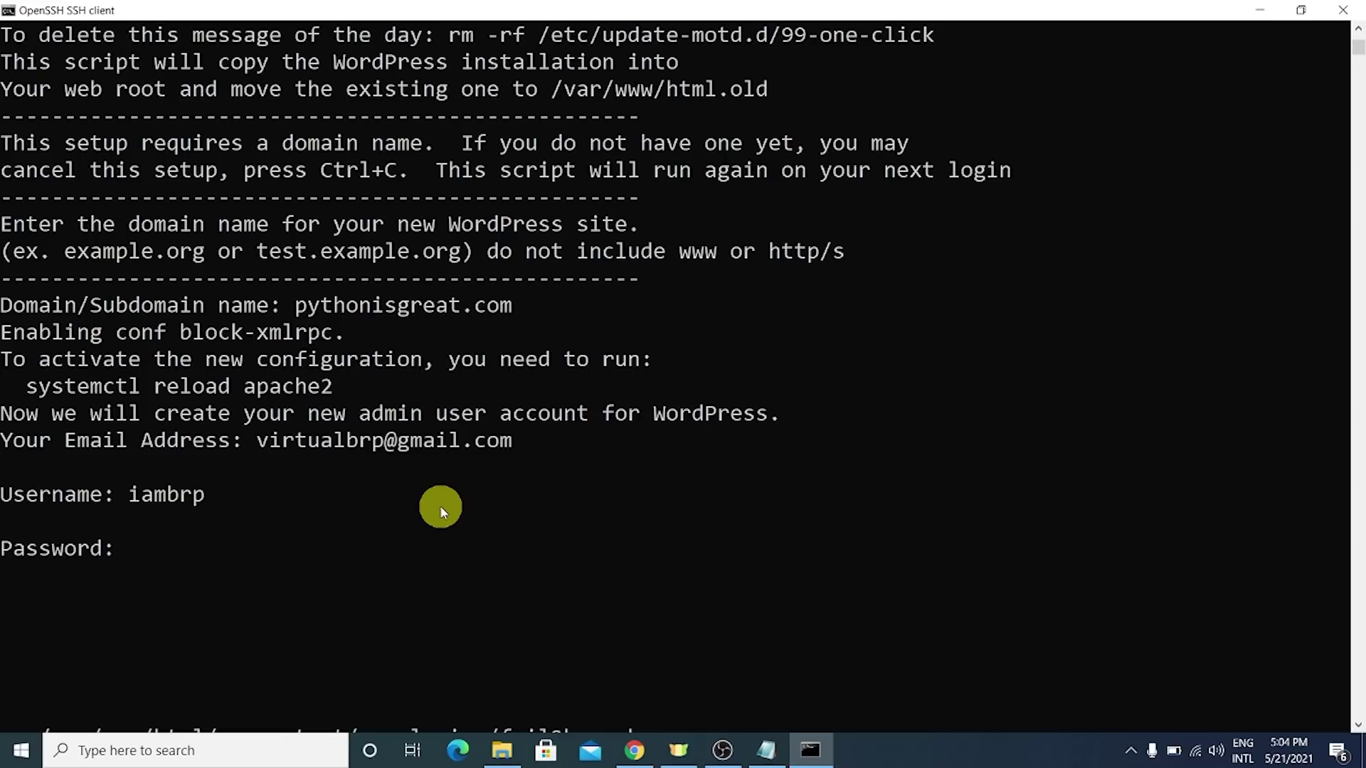
pyautogui.press('Return')
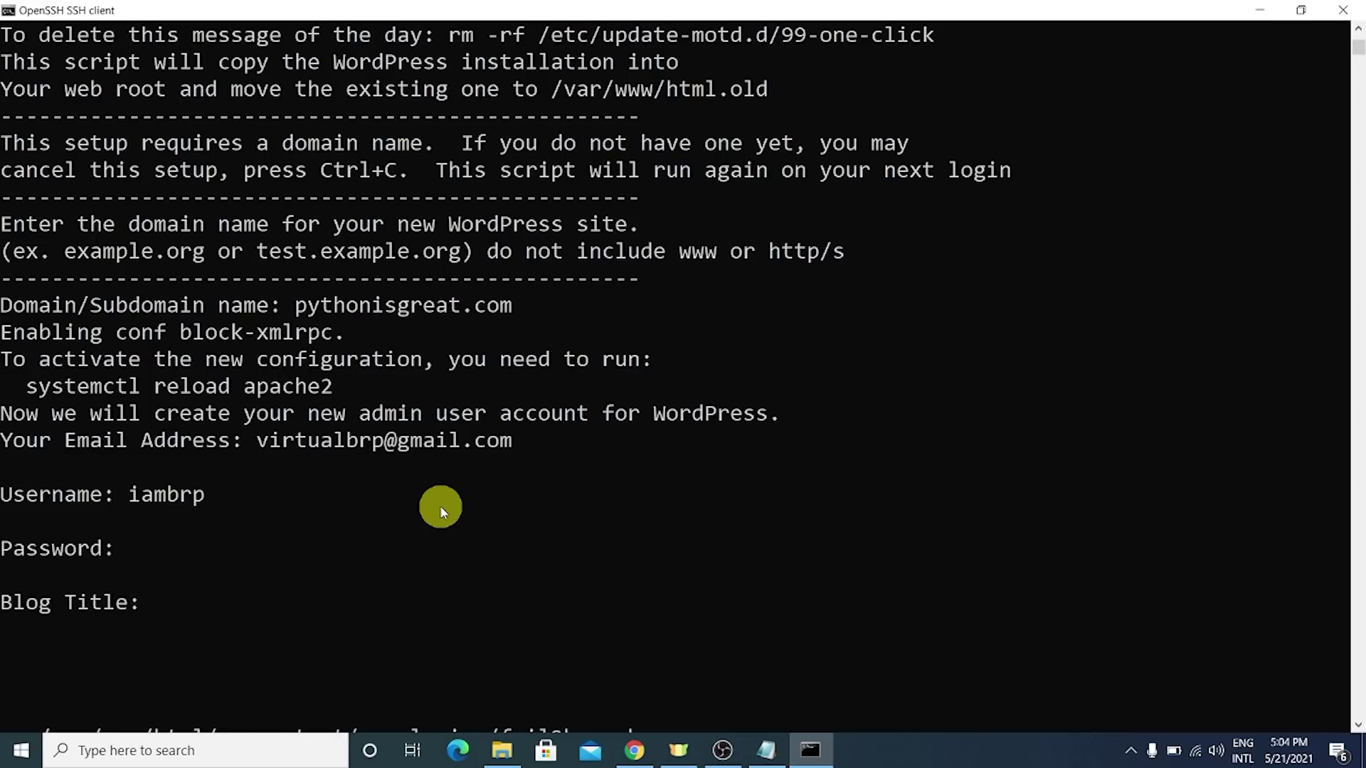
# - Set the blog title to 'Python is Great' and confirm the details with Y
pyautogui.write('Code With Python')
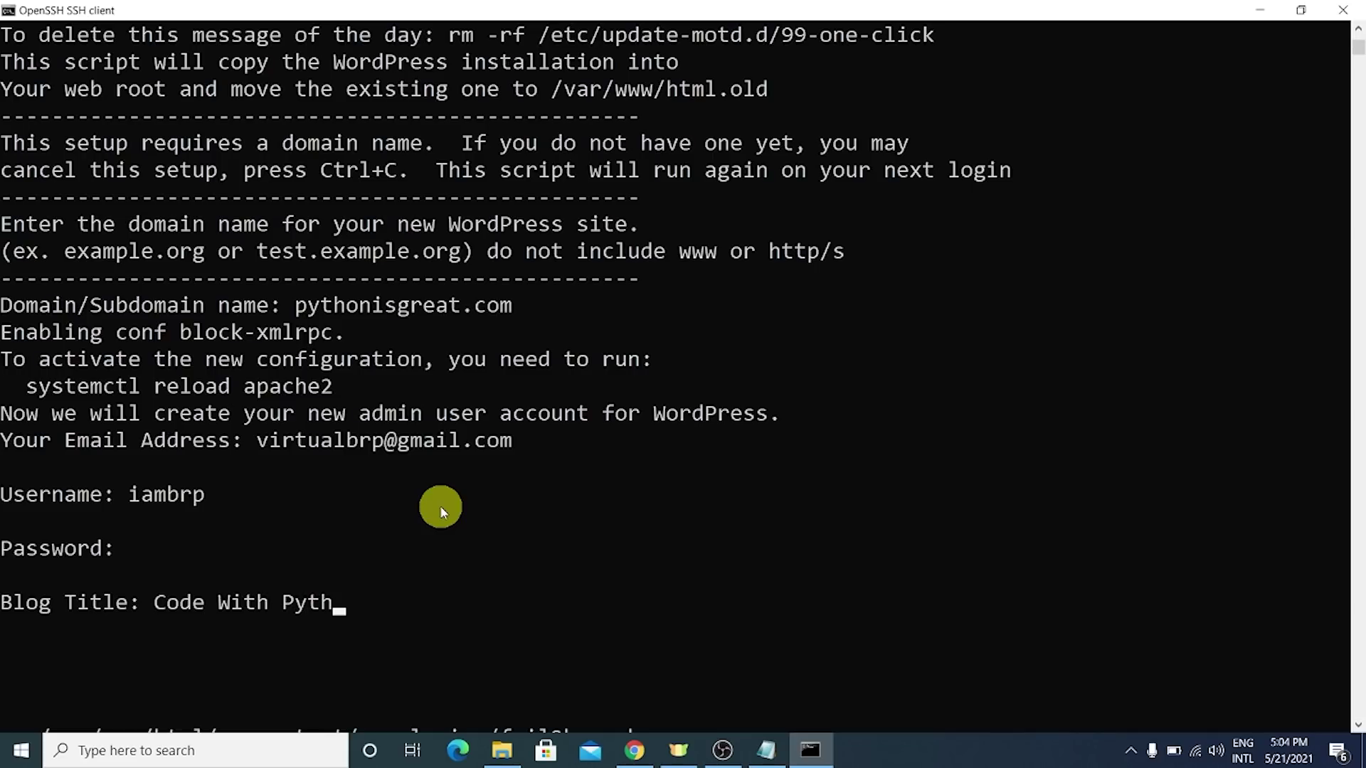
pyautogui.press('BackSpace')
pyautogui.press('BackSpace')
pyautogui.press('BackSpace')
pyautogui.press('BackSpace')
pyautogui.press('BackSpace')
pyautogui.press('BackSpace')
pyautogui.press('BackSpace')
pyautogui.press('BackSpace')
pyautogui.press('BackSpace')
pyautogui.press('BackSpace')
pyautogui.press('BackSpace')
pyautogui.press('BackSpace')
pyautogui.press('BackSpace')
pyautogui.press('BackSpace')
pyautogui.press('BackSpace')
pyautogui.press('BackSpace')
pyautogui.write('Pyt')
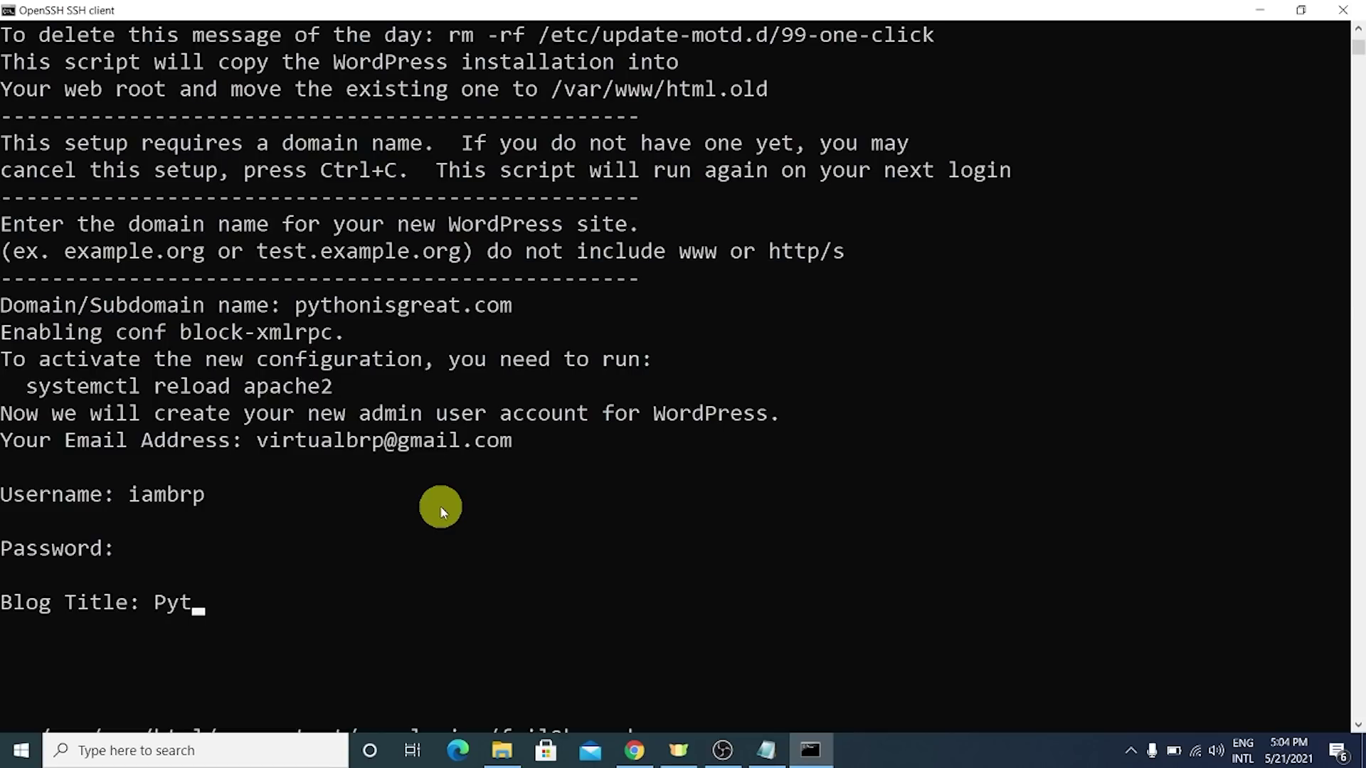
pyautogui.write('hon is Great')
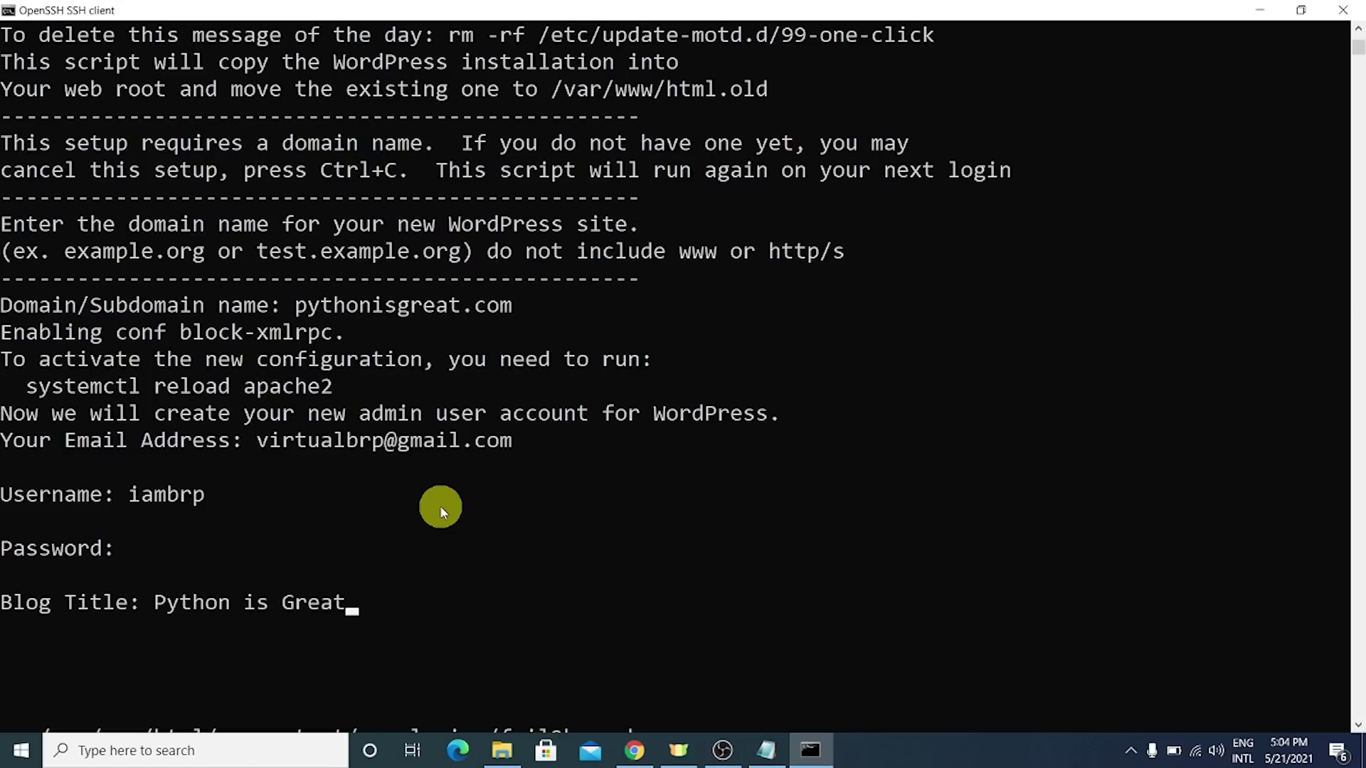
pyautogui.press('Return')
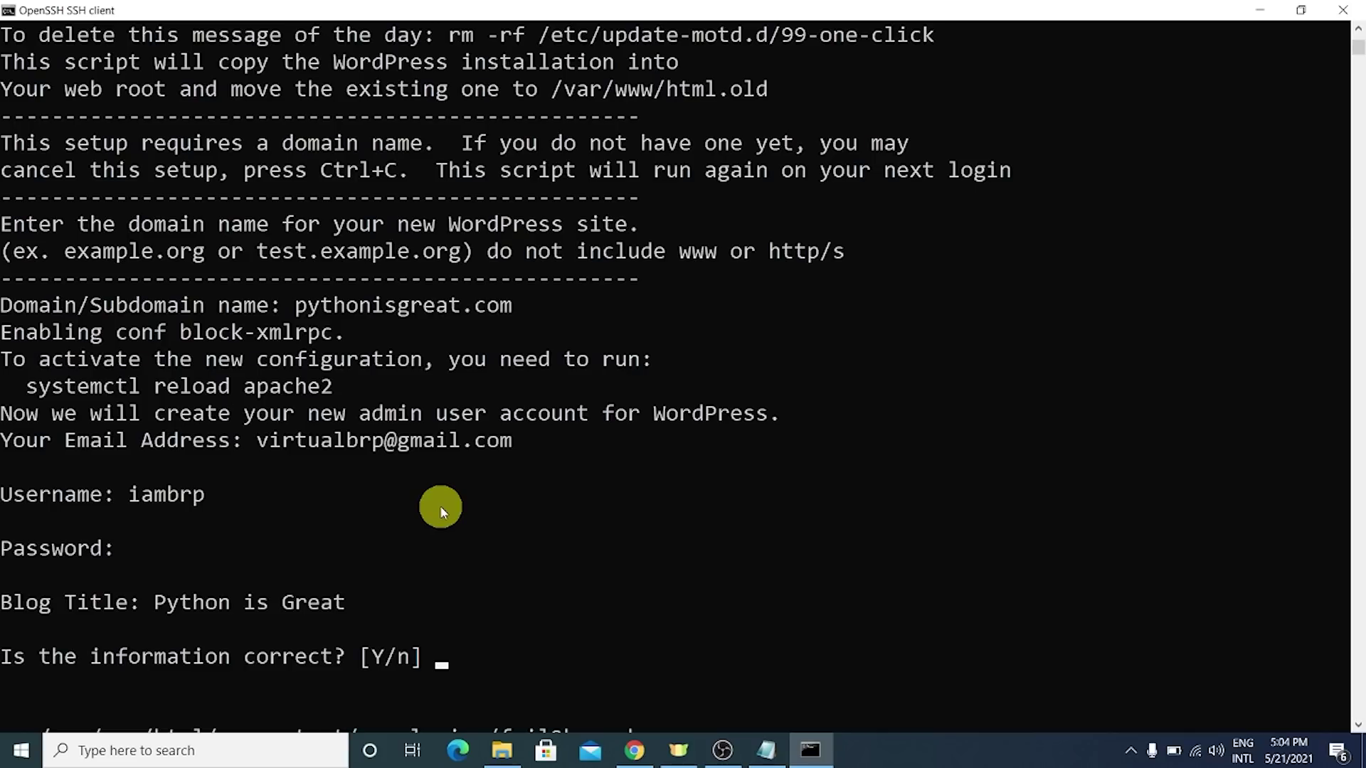
pyautogui.scroll(-2, 484, 469)
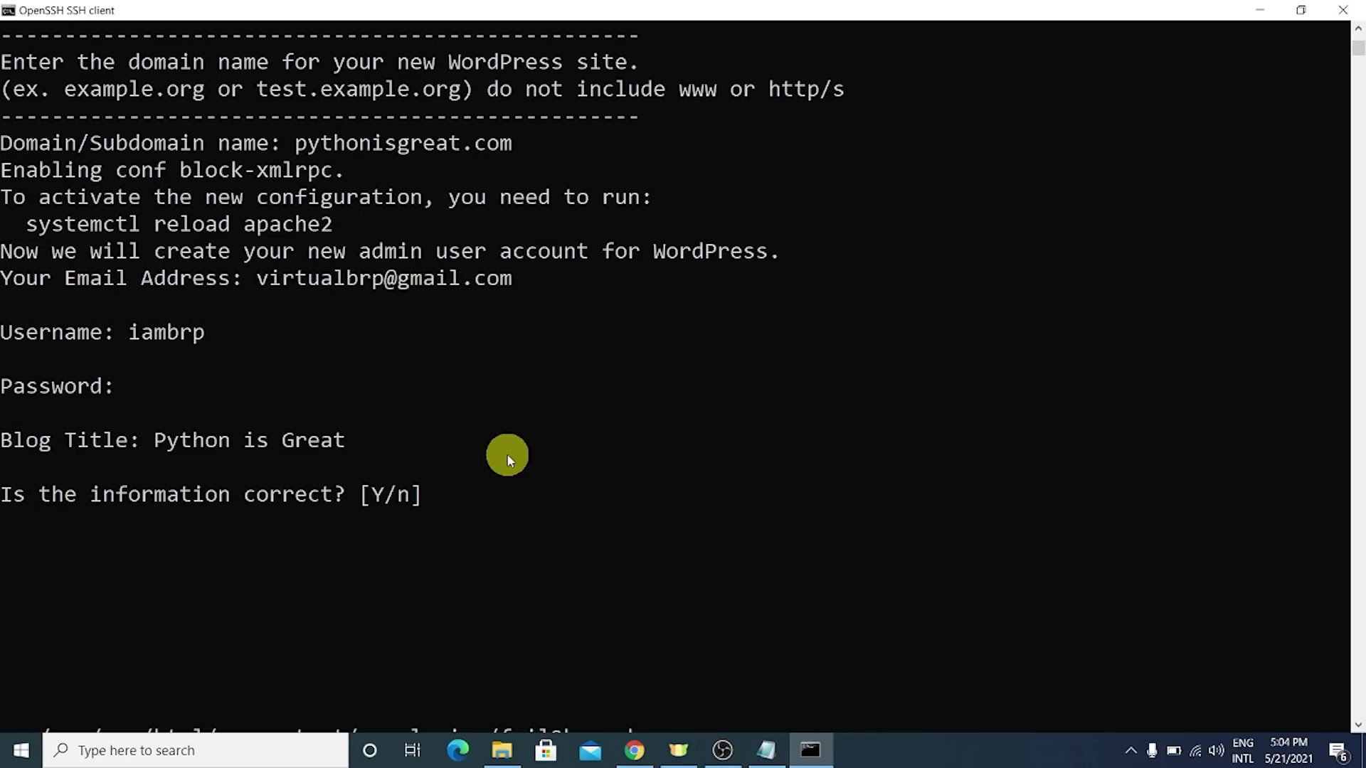
pyautogui.write('Y')
pyautogui.press('Return')
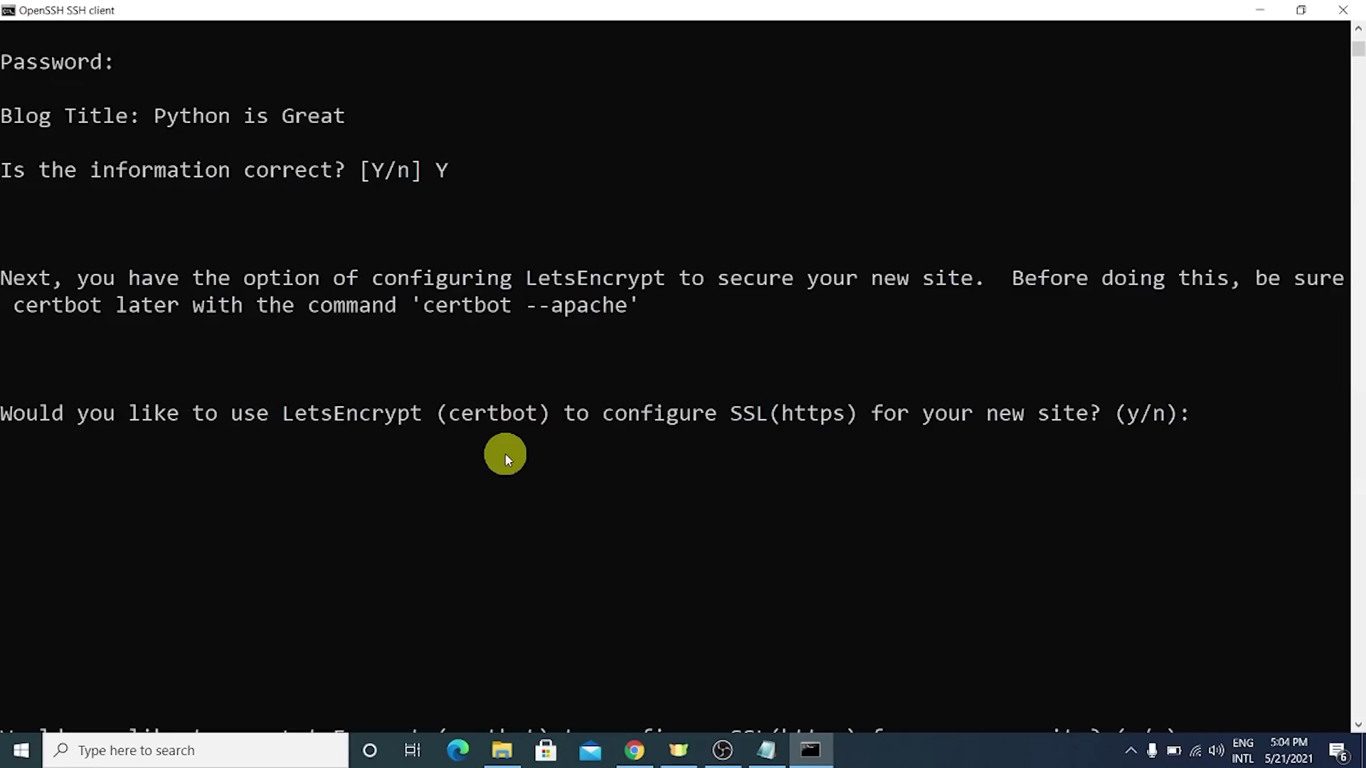
# - Answer y to configure SSL with LetsEncrypt
pyautogui.scroll(-2, 508, 459)
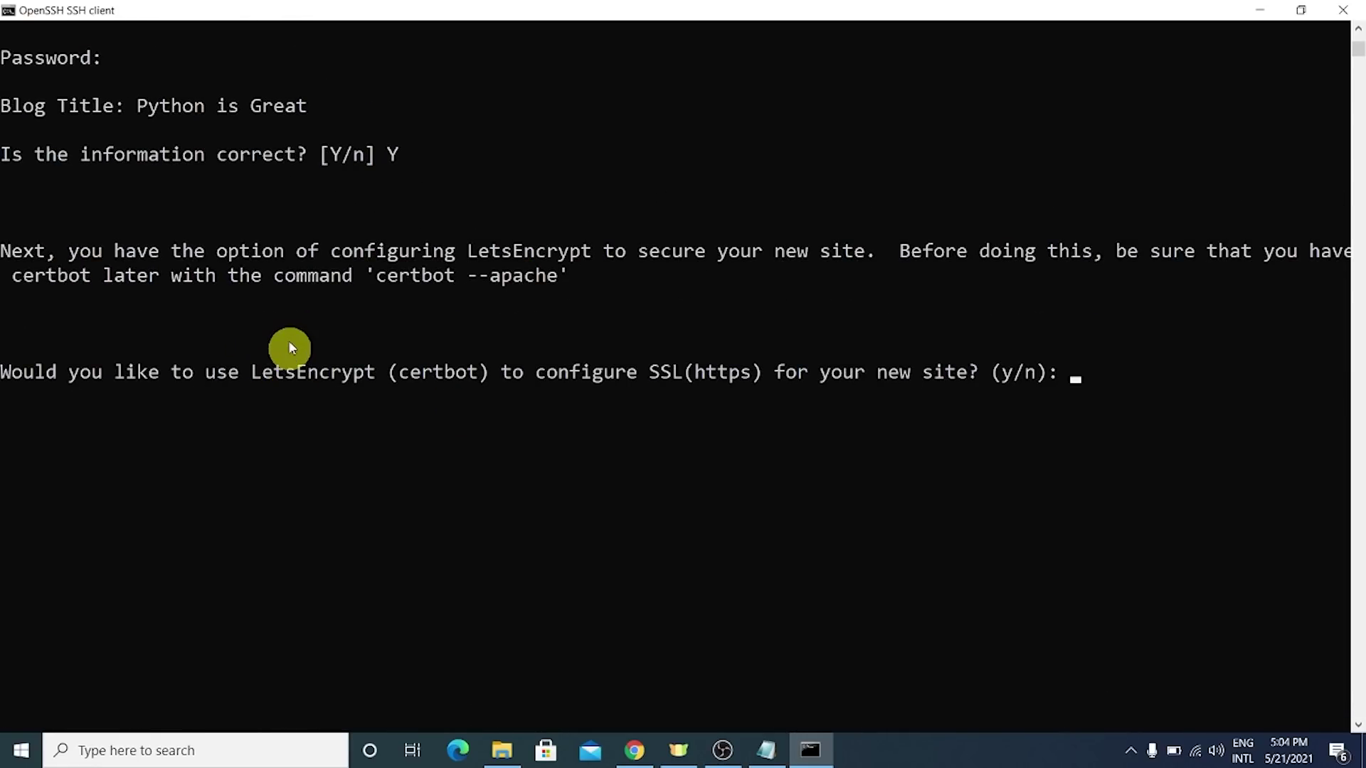
pyautogui.moveTo(239, 250); pyautogui.dragTo(591, 263)
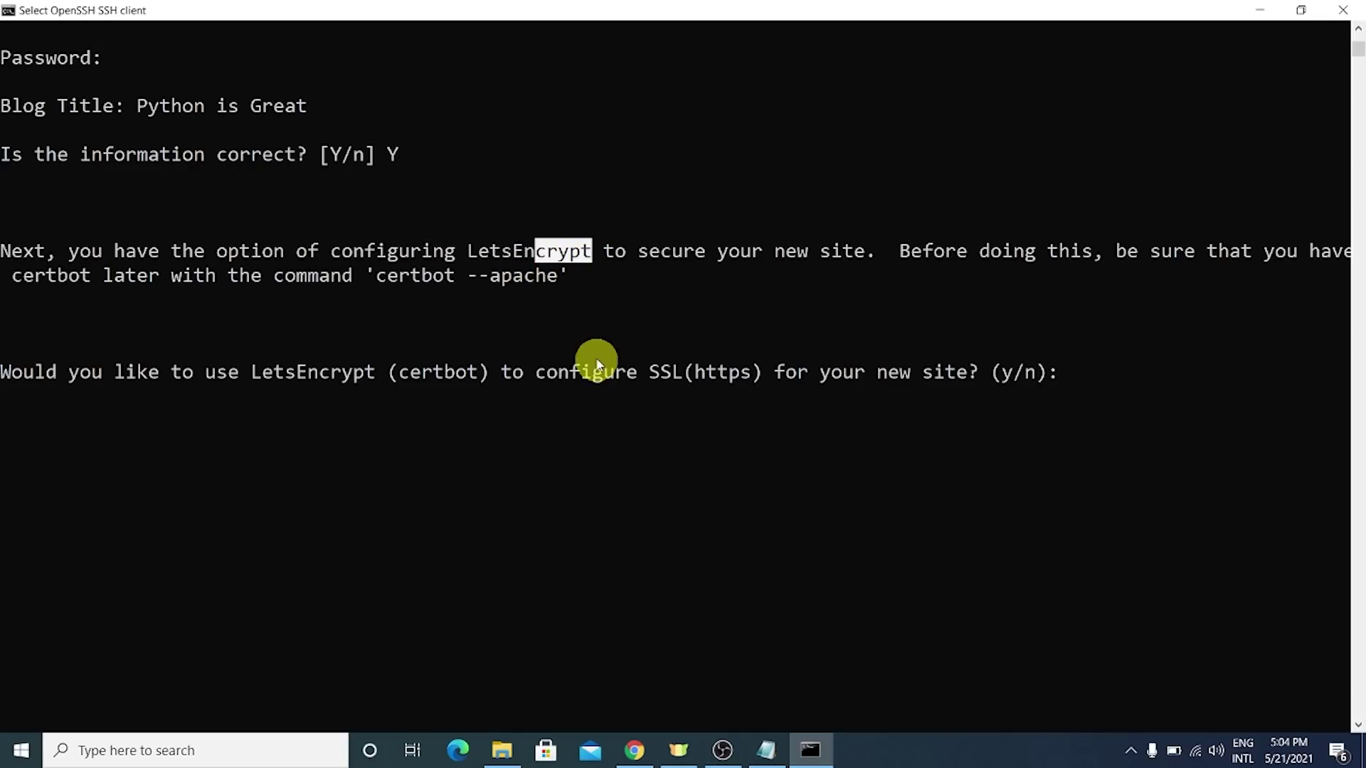
pyautogui.moveTo(13, 372); pyautogui.dragTo(453, 373)
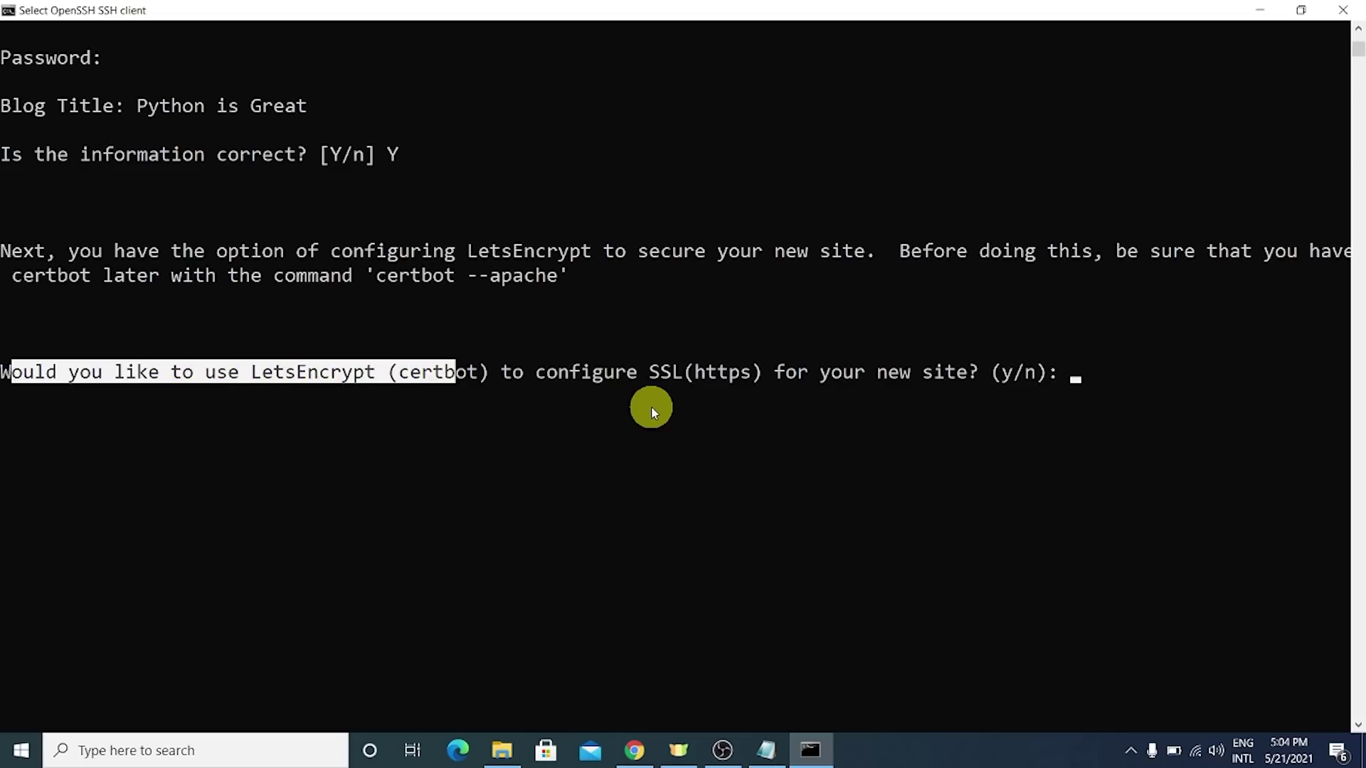
pyautogui.click(1135, 371)
pyautogui.write('y')
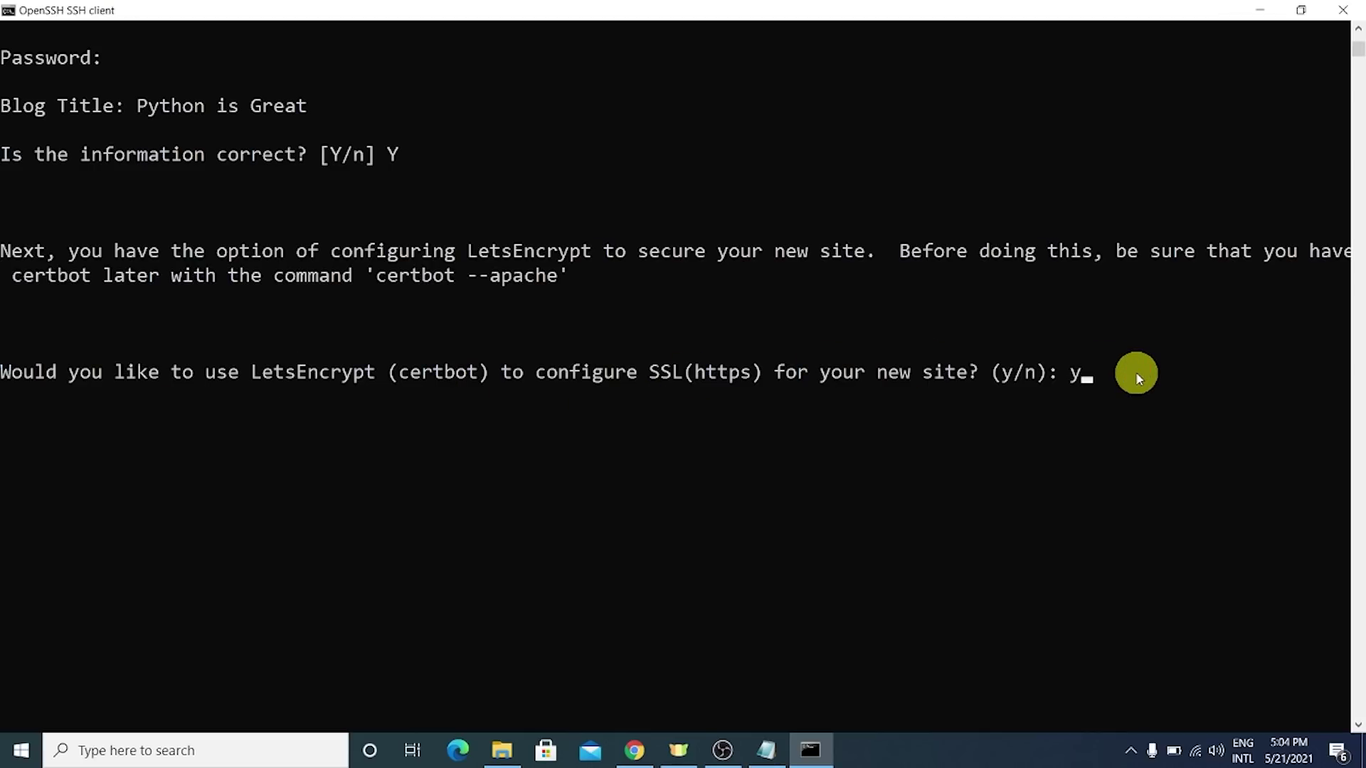
pyautogui.press('Return')
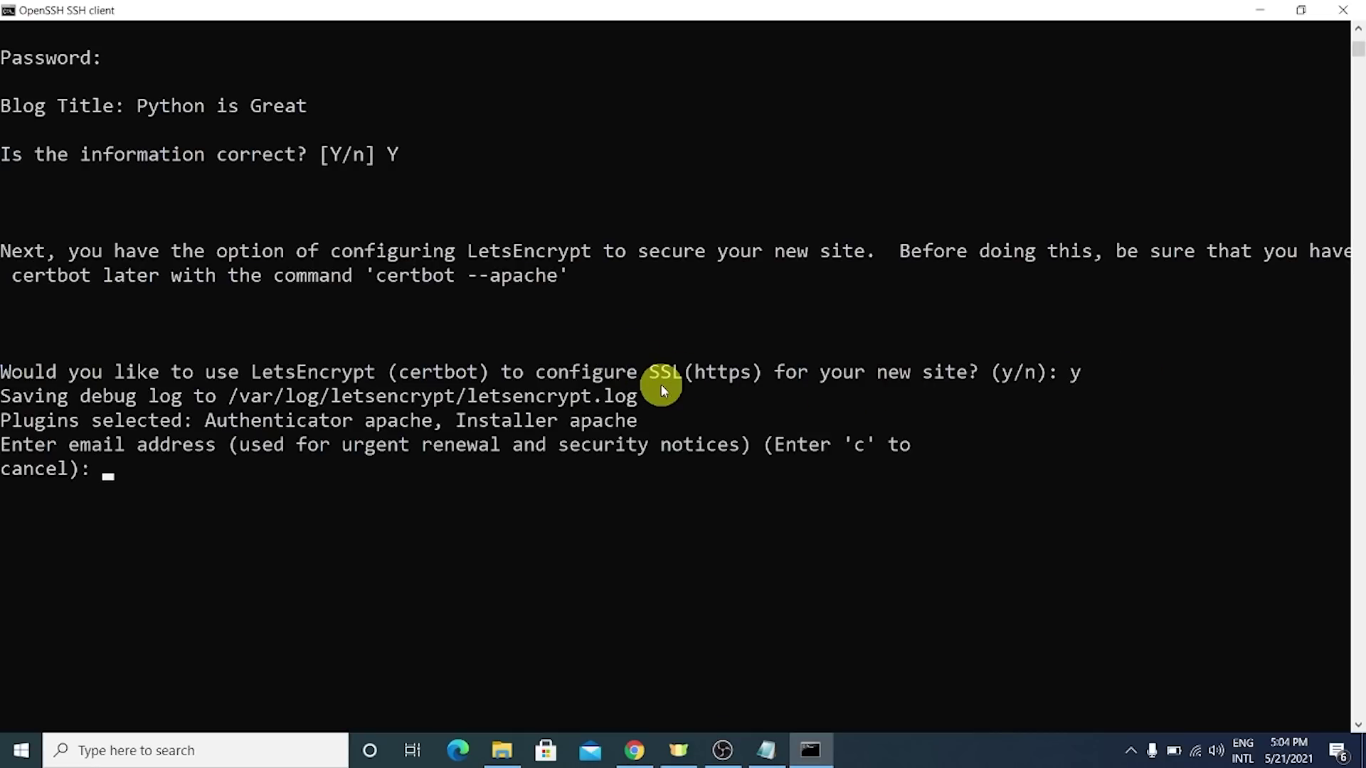
# - Give certbot the contact e-mail address and agree to the terms with A
pyautogui.moveTo(68, 445); pyautogui.dragTo(117, 455)
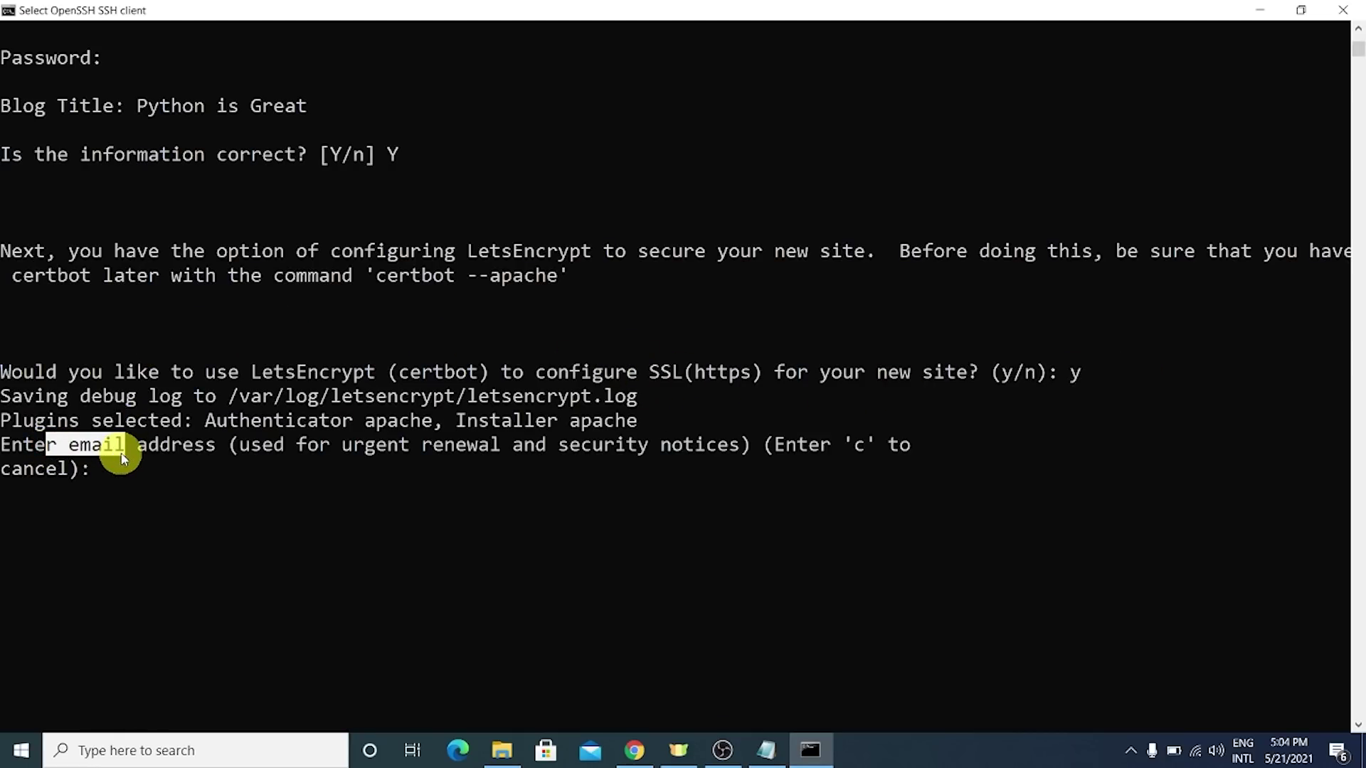
pyautogui.click(135, 486)
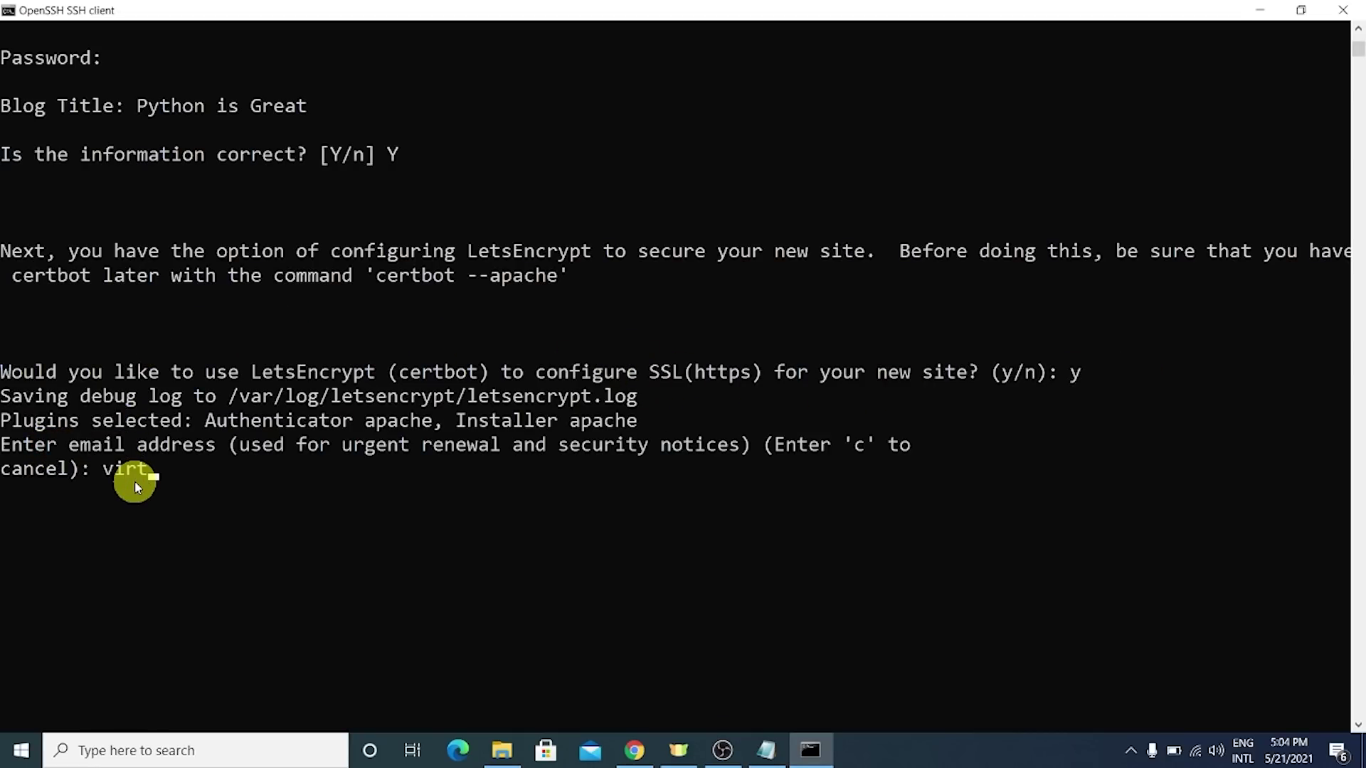
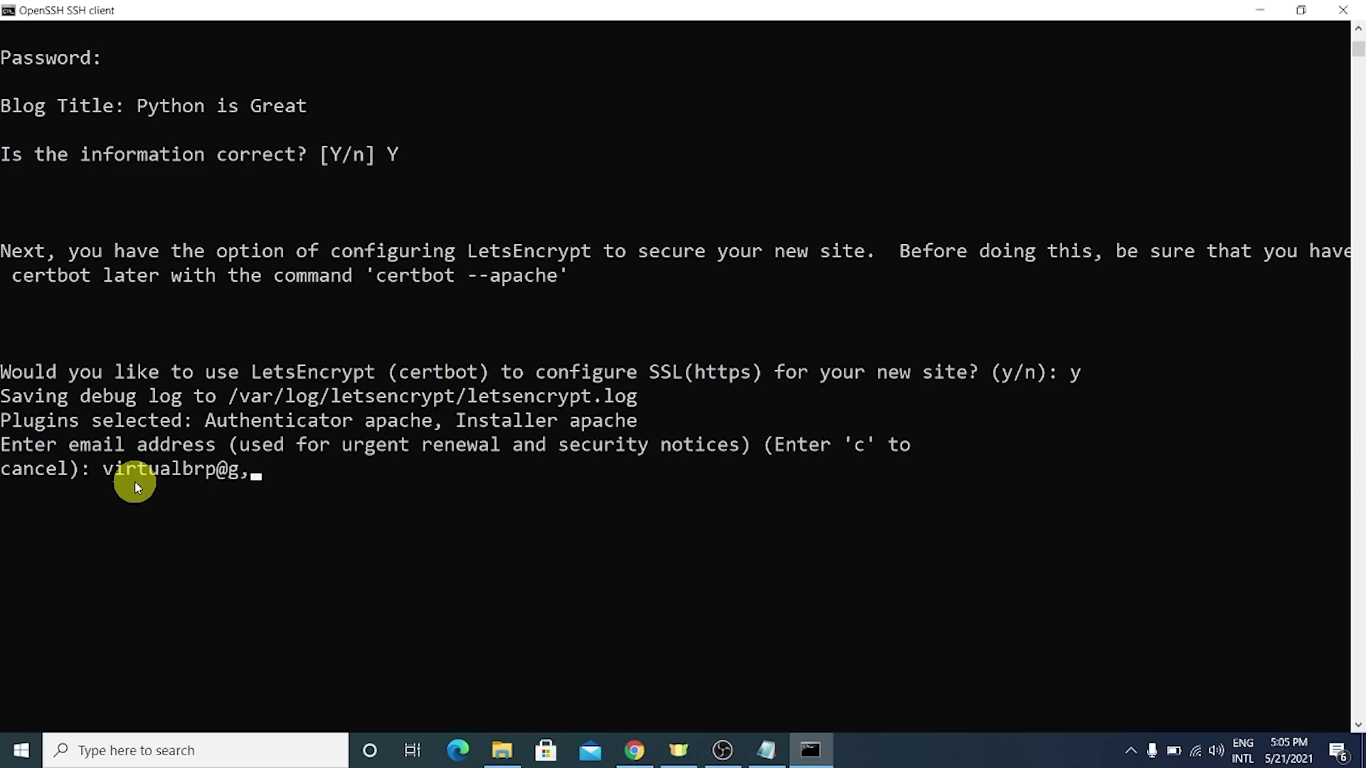
pyautogui.press('Return')
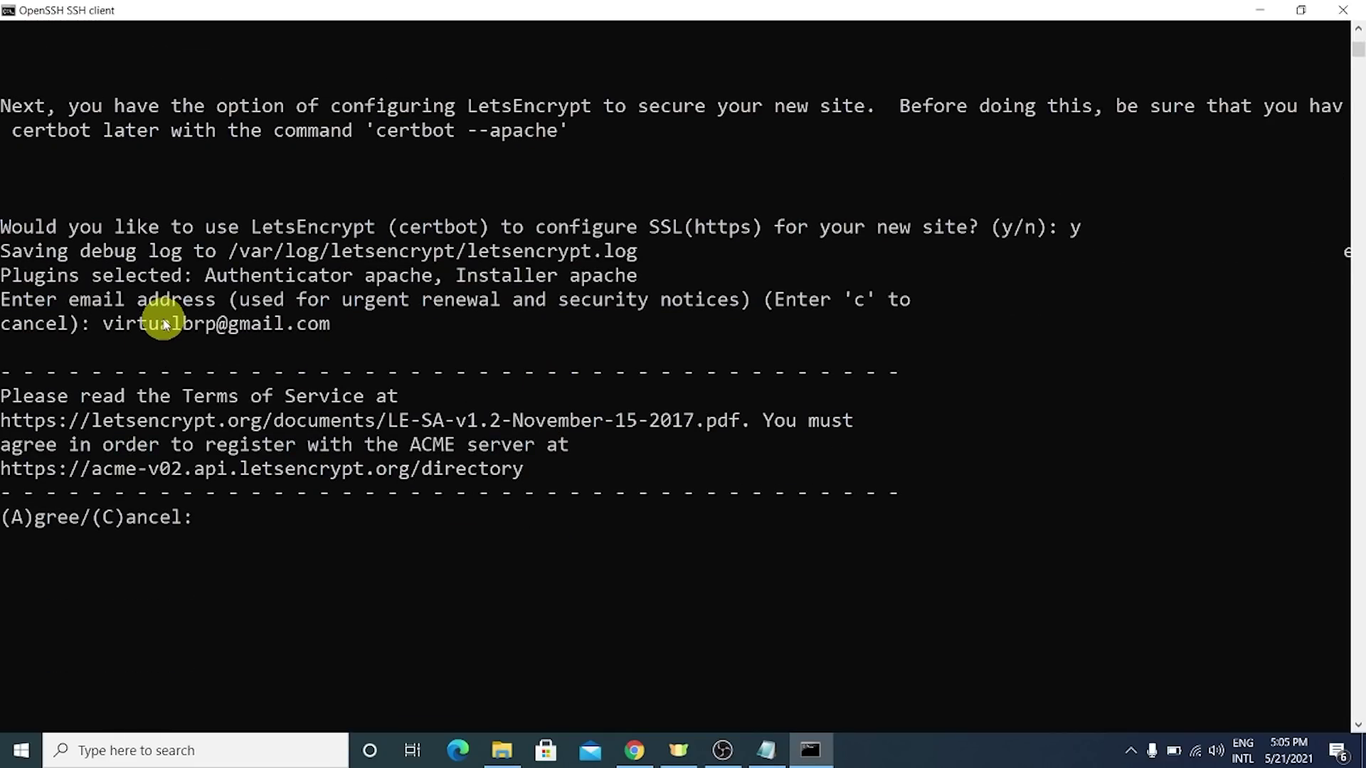
pyautogui.moveTo(121, 324)
pyautogui.mouseDown()
pyautogui.moveTo(335, 323)
pyautogui.moveTo(217, 341)
pyautogui.moveTo(104, 329)
pyautogui.mouseUp()
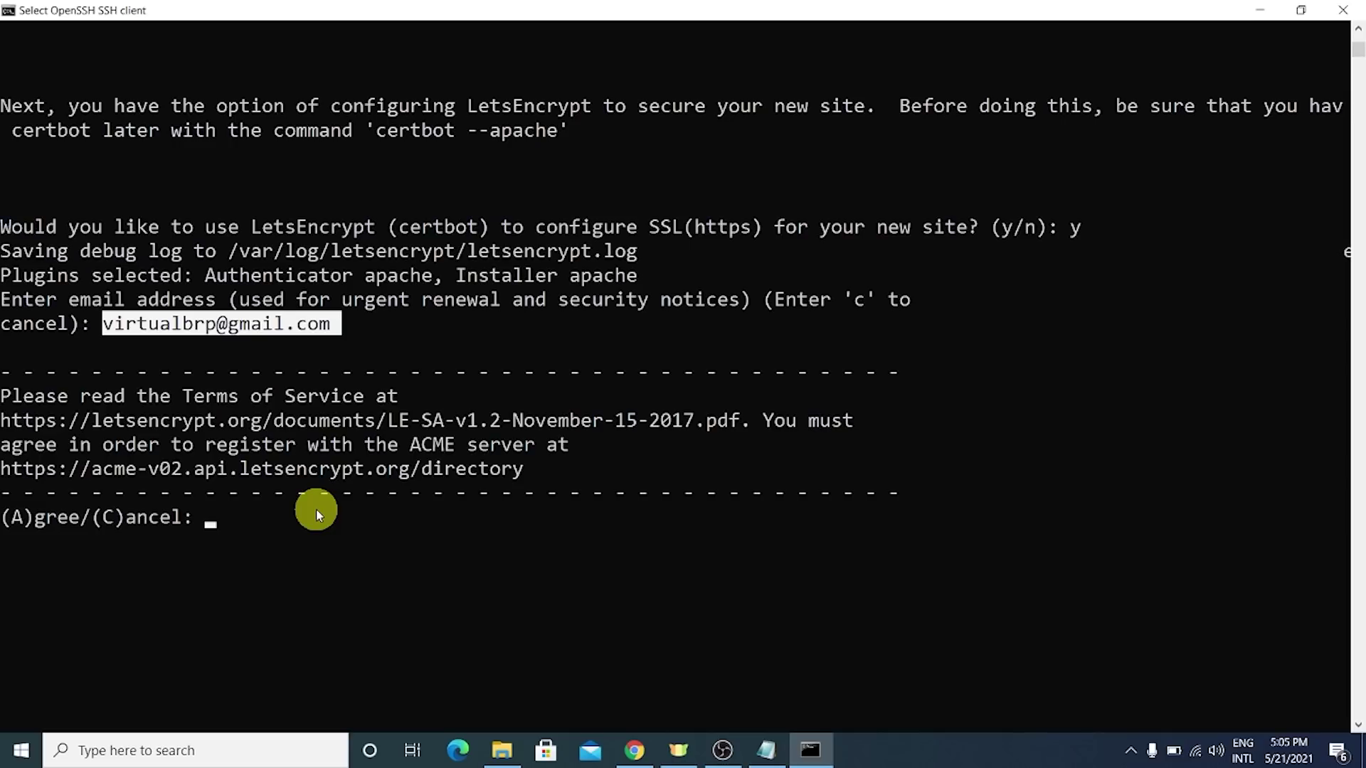
pyautogui.write('A')
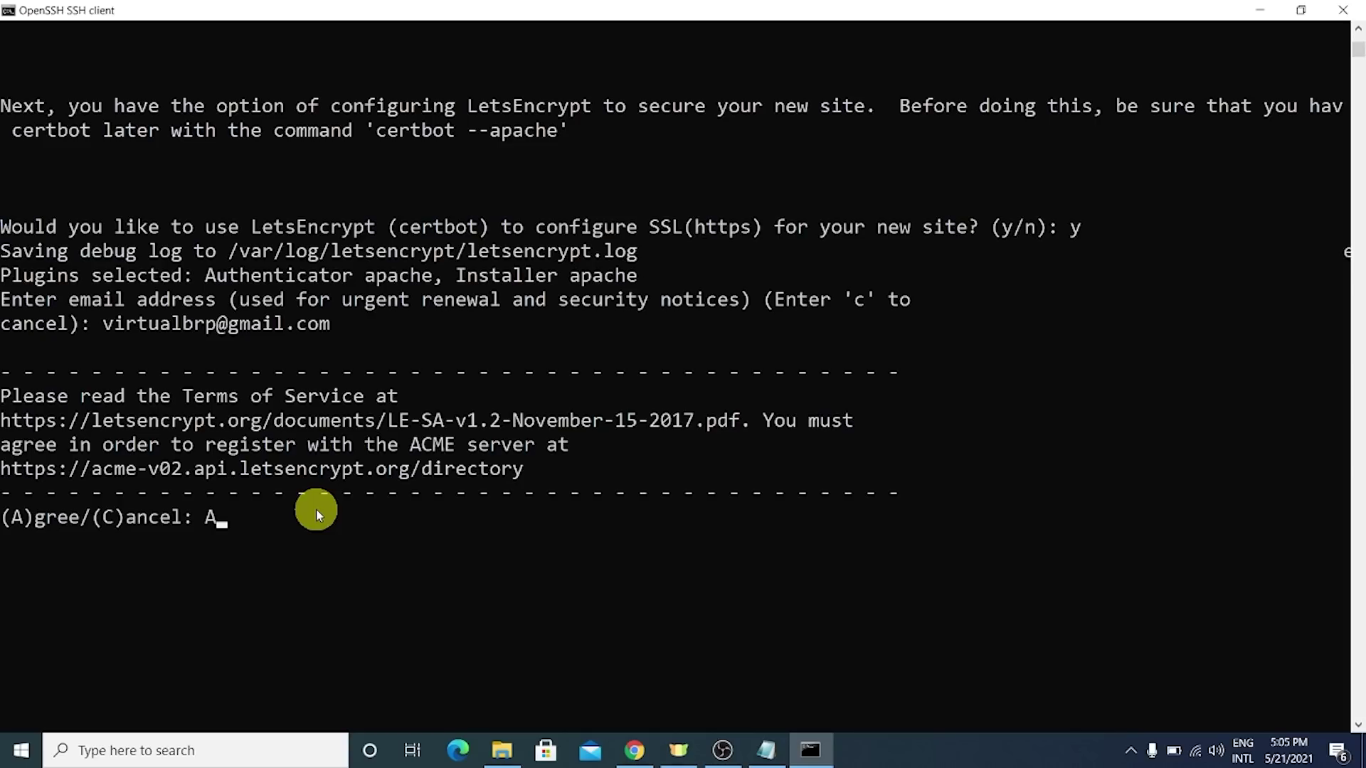
pyautogui.press('Return')
# - Agree to share the e-mail with EFF (Y) and select option 1, pythonisgreat.com
pyautogui.scroll(-2, 320, 372)
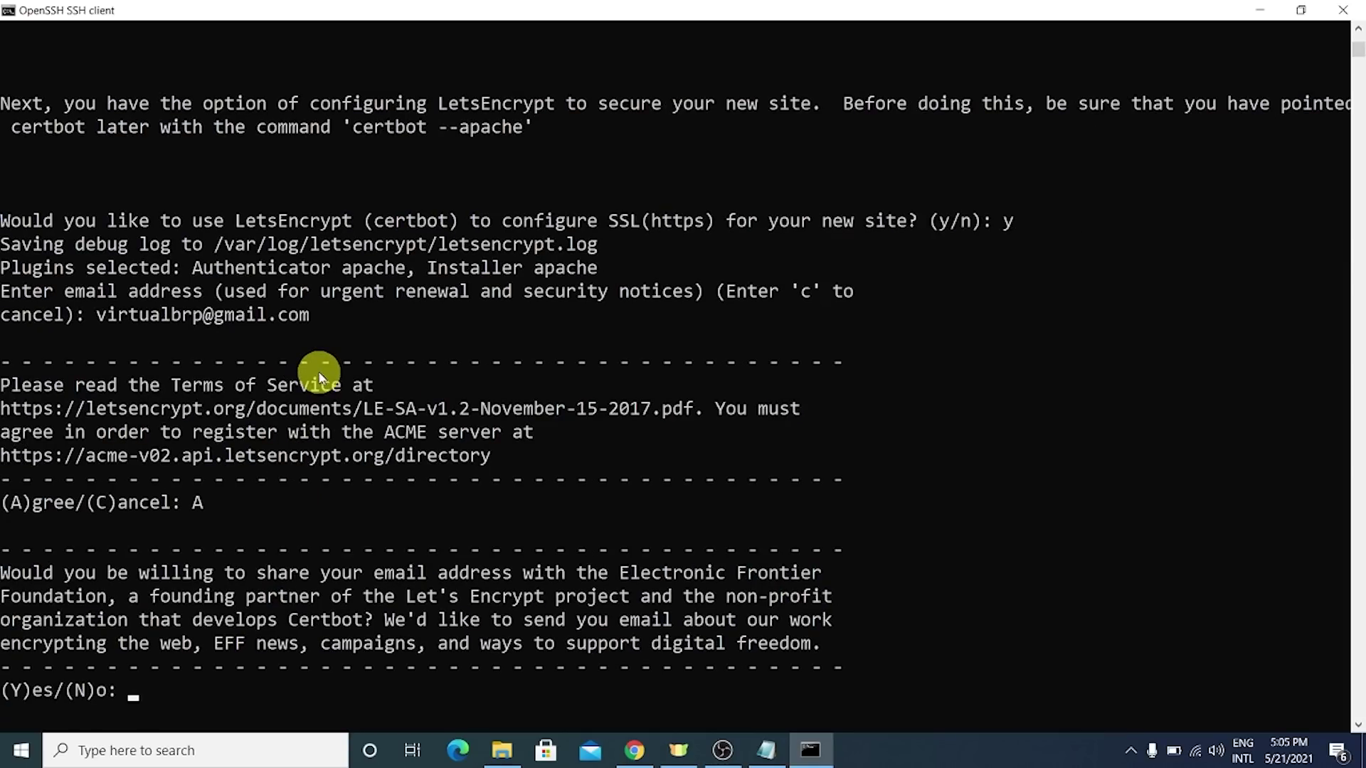
pyautogui.write('Y')
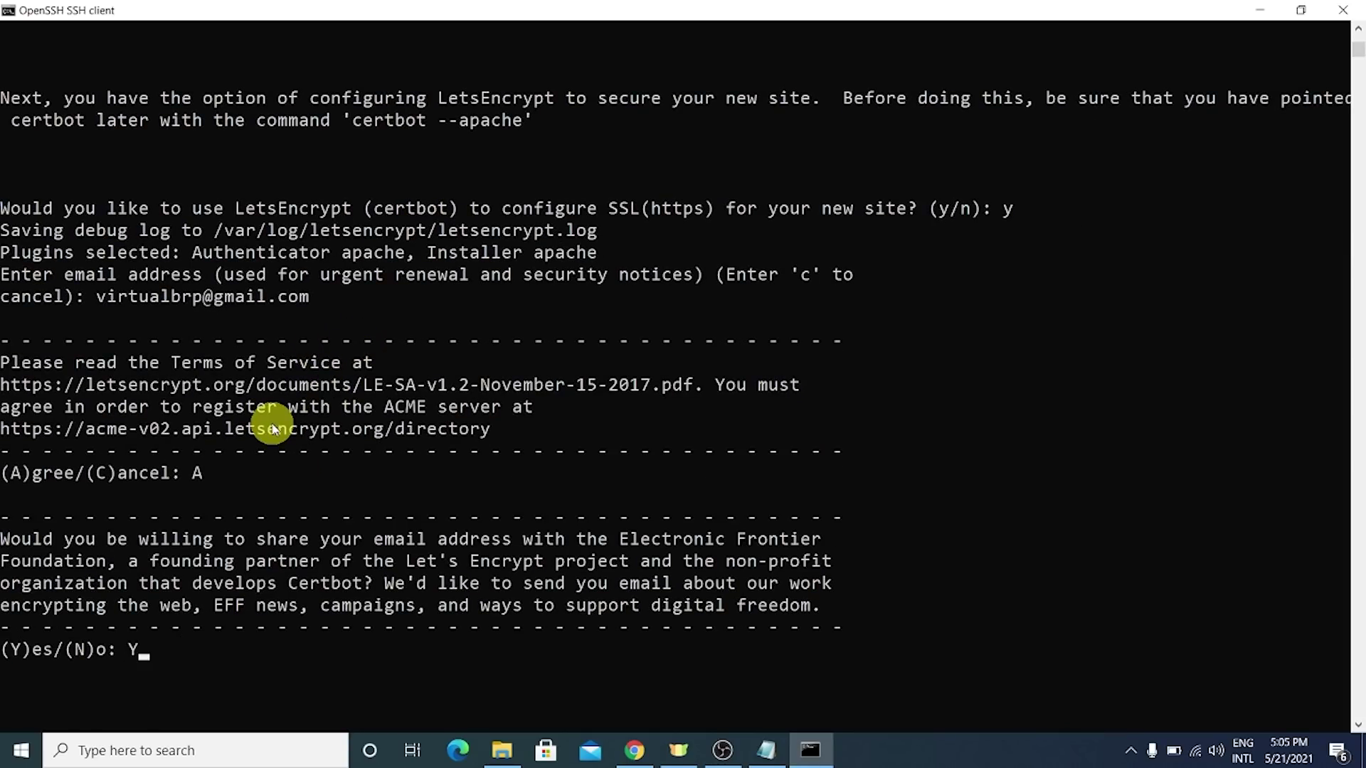
pyautogui.press('Return')
pyautogui.scroll(-2, 305, 378)
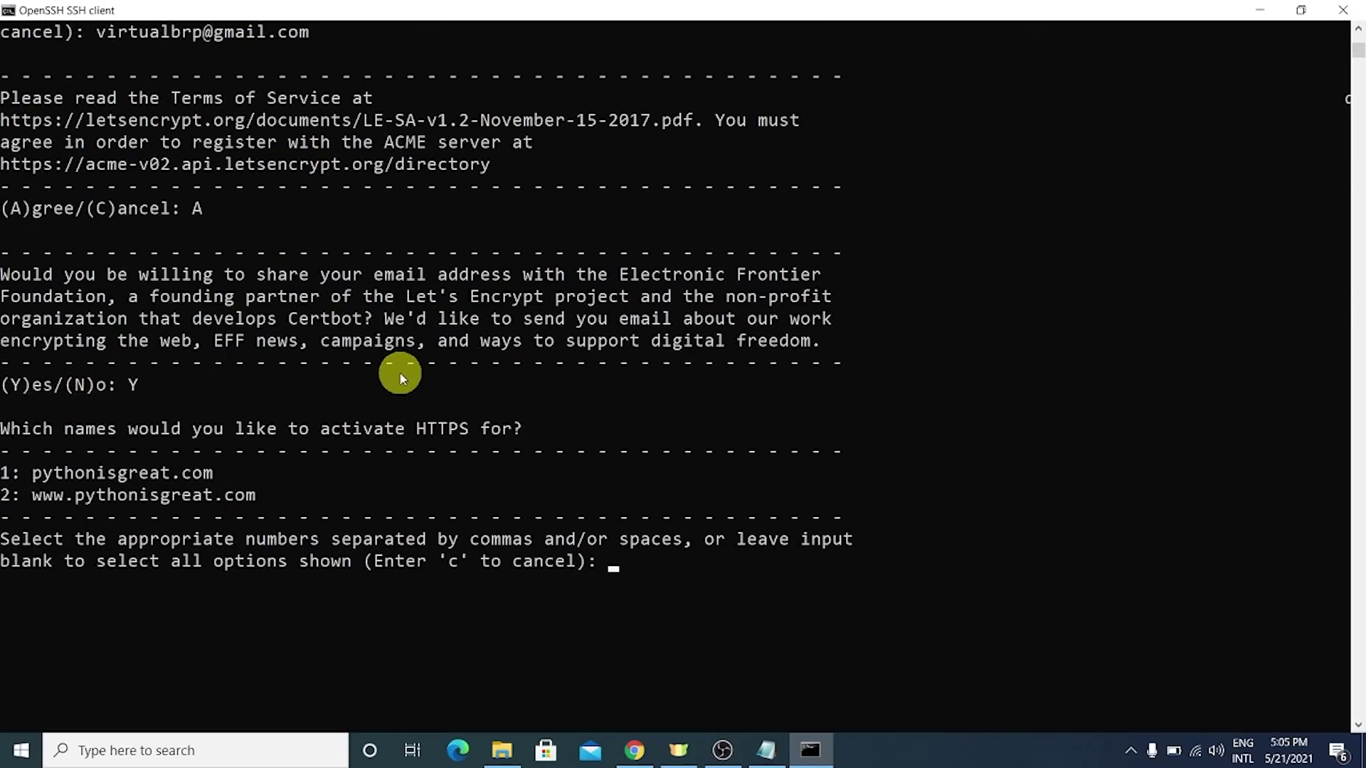
pyautogui.moveTo(32, 475); pyautogui.dragTo(217, 478)
pyautogui.rightClick(217, 478)
pyautogui.click(758, 601)
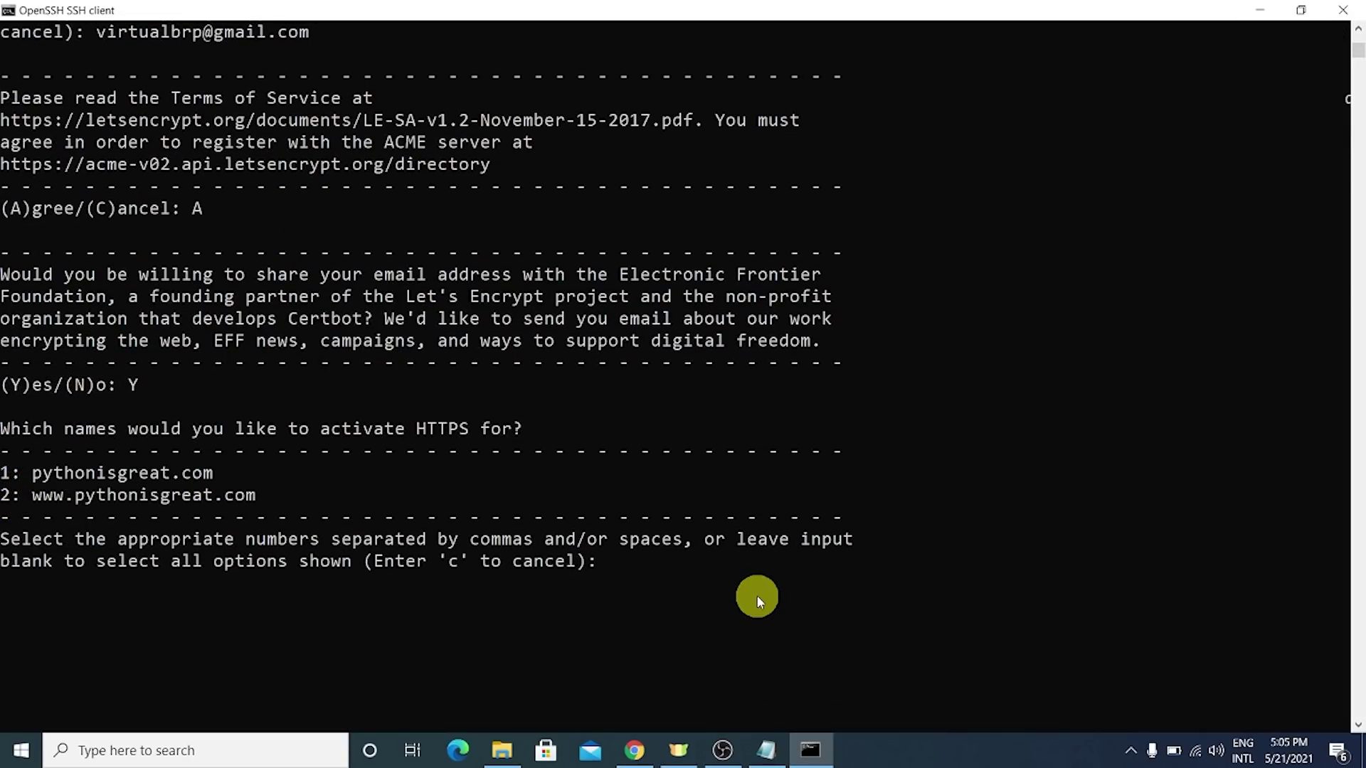
pyautogui.write('1')
pyautogui.press('Return')
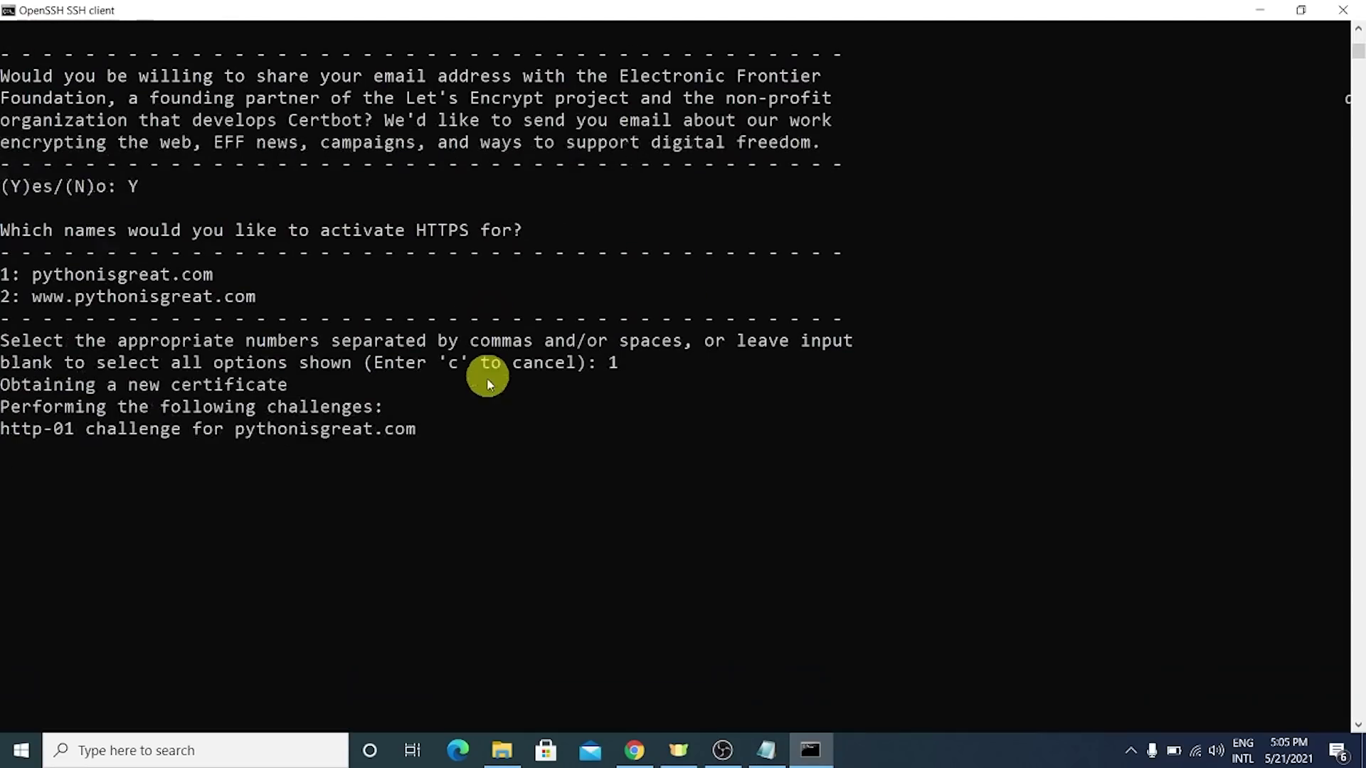
# - Choose option 2 to redirect all HTTP traffic to HTTPS
pyautogui.moveTo(7, 384); pyautogui.dragTo(94, 198)
pyautogui.moveTo(67, 292)
pyautogui.mouseDown()
pyautogui.moveTo(10, 278)
pyautogui.moveTo(67, 319)
pyautogui.mouseUp()
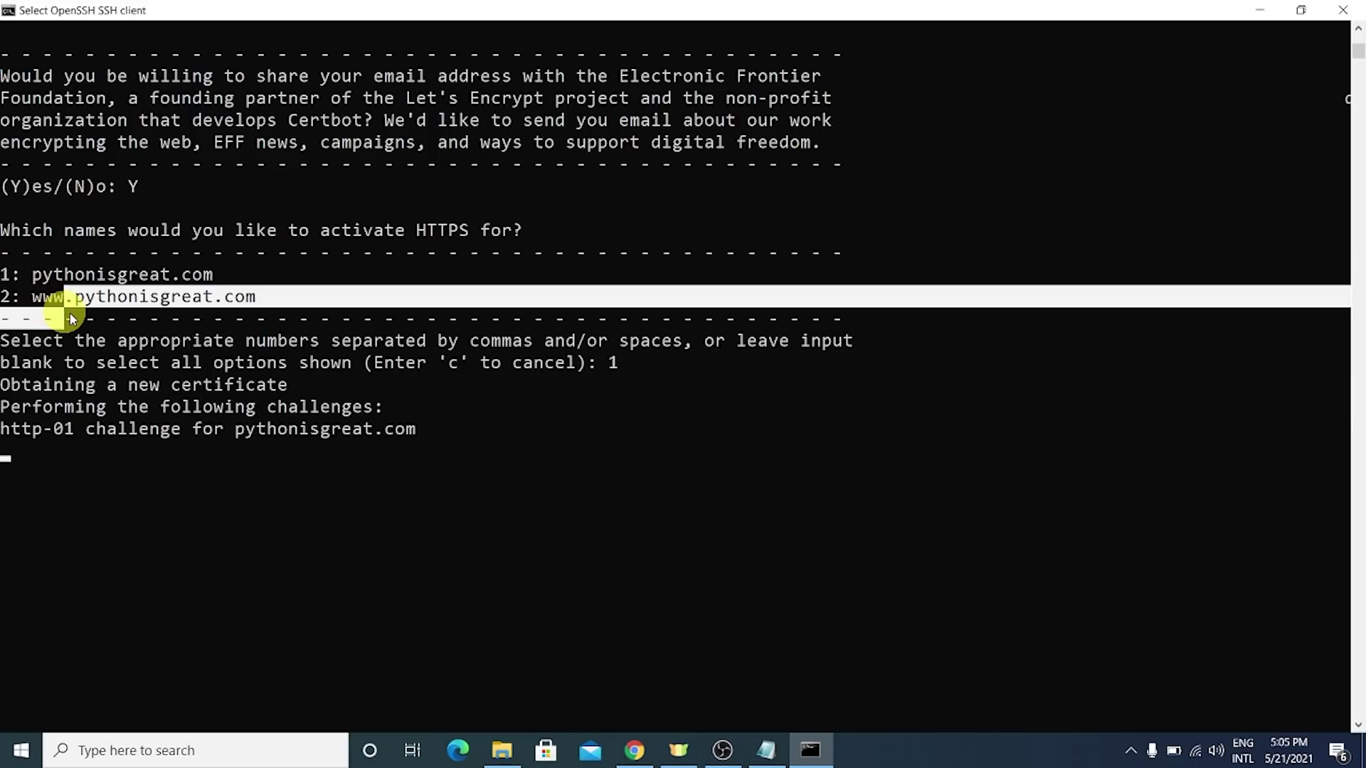
pyautogui.moveTo(458, 434); pyautogui.dragTo(33, 404)
pyautogui.click(149, 478)
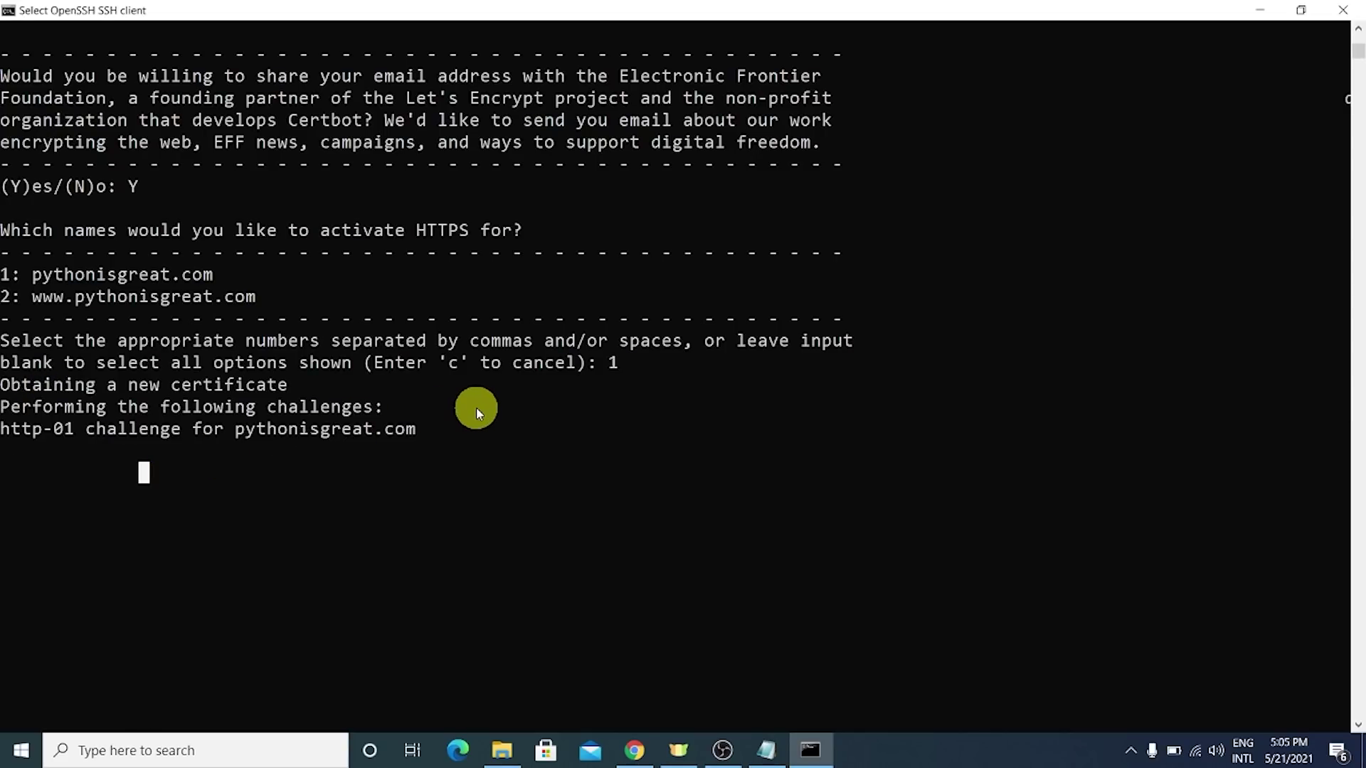
pyautogui.press('Escape')
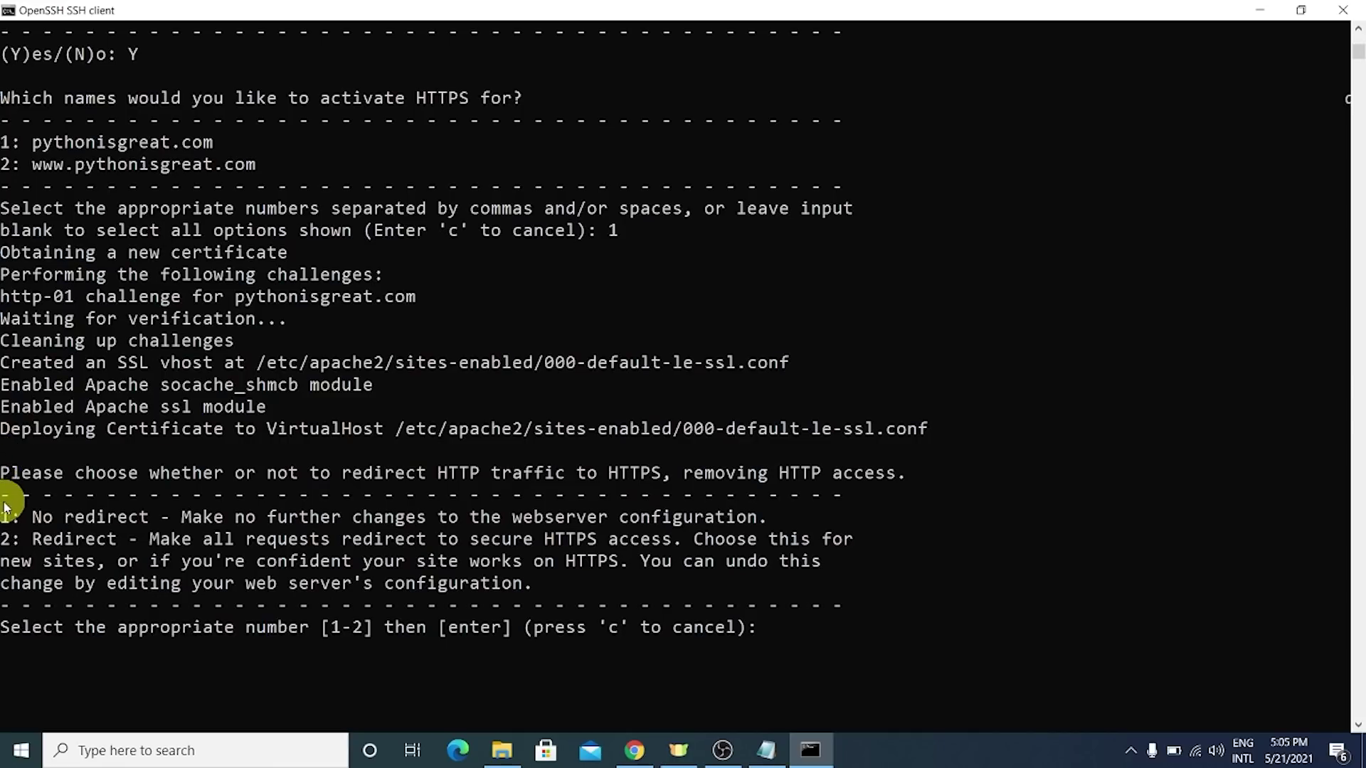
pyautogui.scroll(-2, 25, 519)
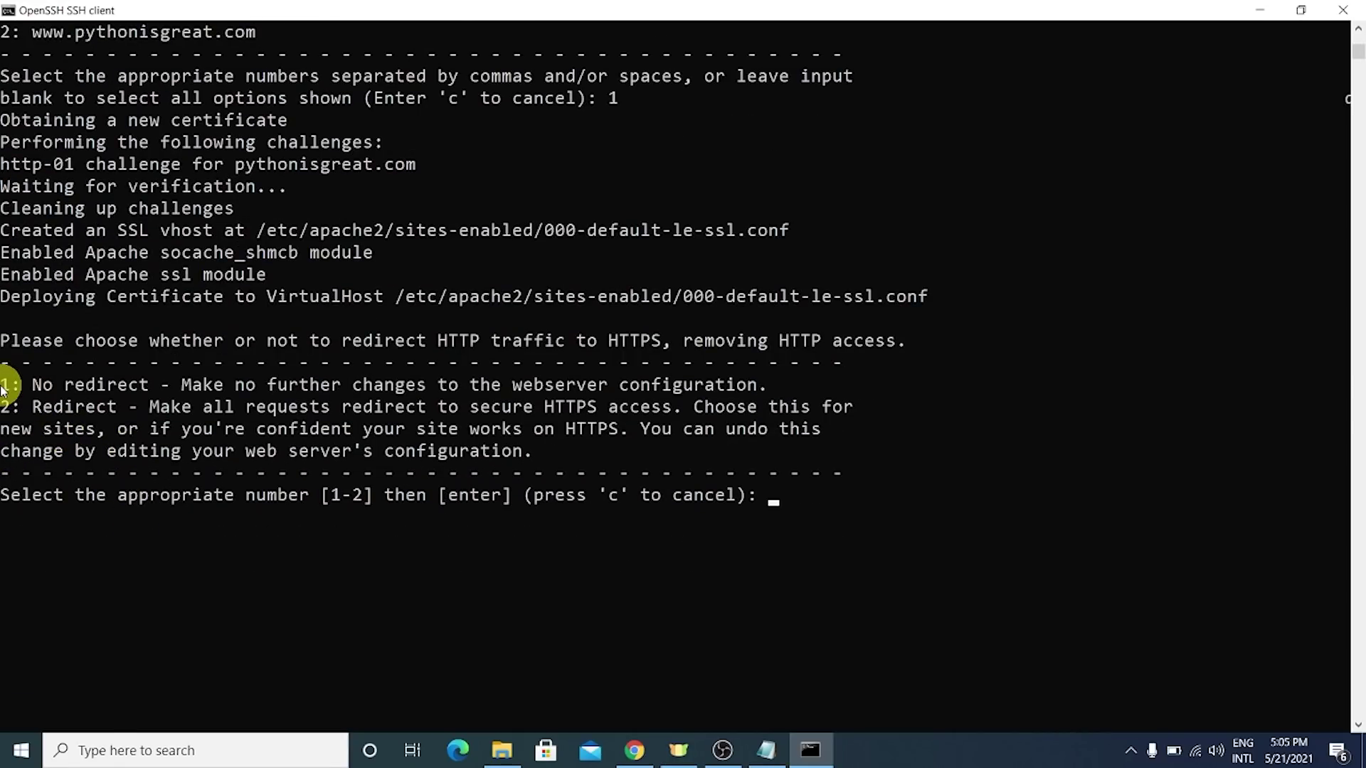
pyautogui.moveTo(5, 385); pyautogui.dragTo(705, 406)
pyautogui.click(742, 407)
pyautogui.moveTo(3, 401); pyautogui.dragTo(872, 418)
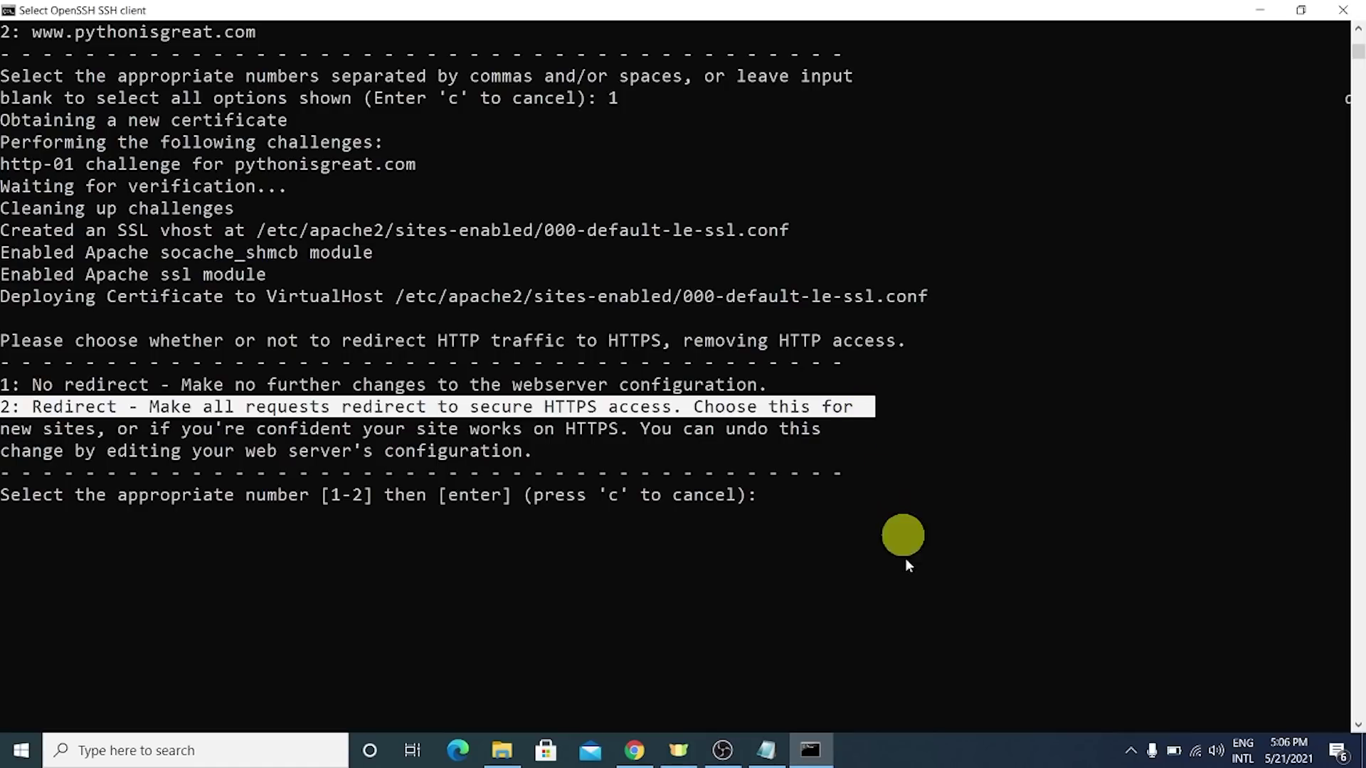
pyautogui.click(905, 558)
pyautogui.write('2')
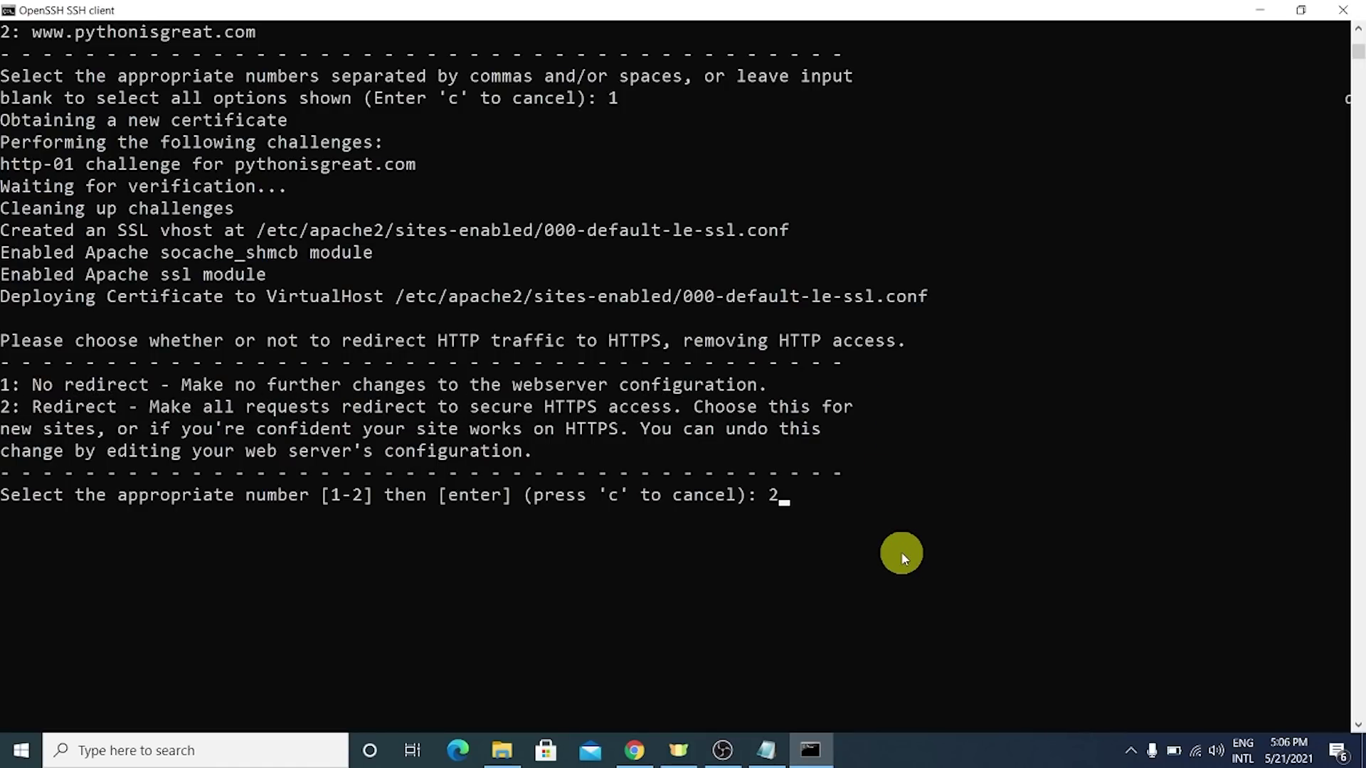
pyautogui.press('Return')
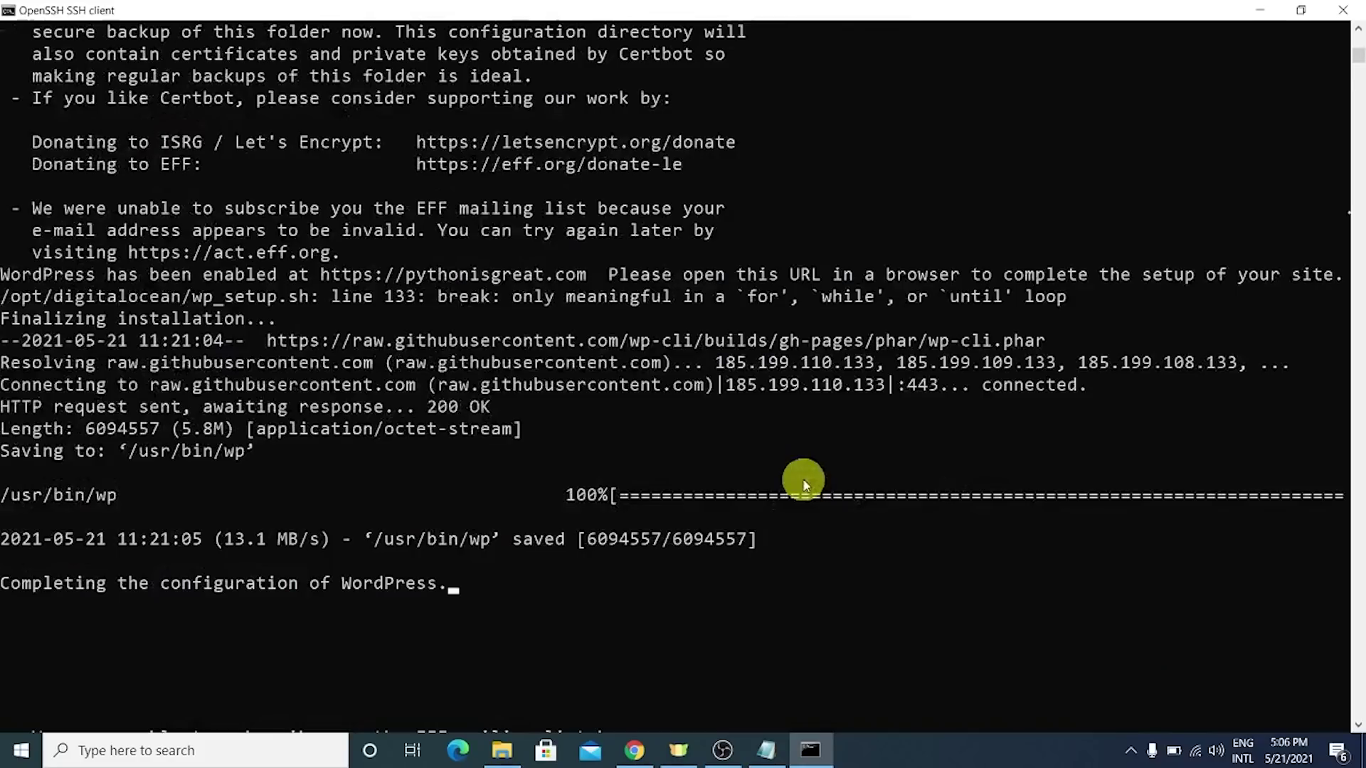
# - Resume the paused output and confirm WordPress installed and wp-fail2ban was activated
pyautogui.scroll(-2, 398, 562)
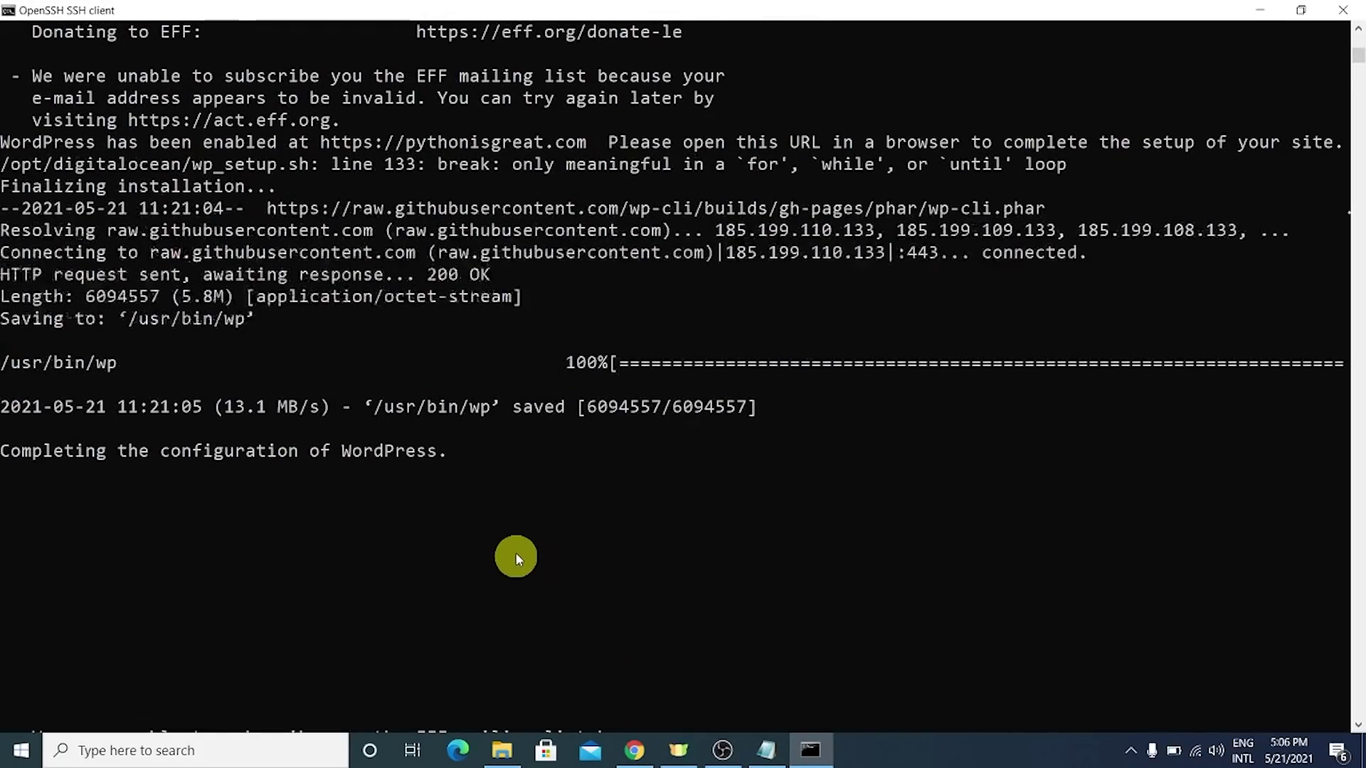
pyautogui.scroll(-1, 384, 539)
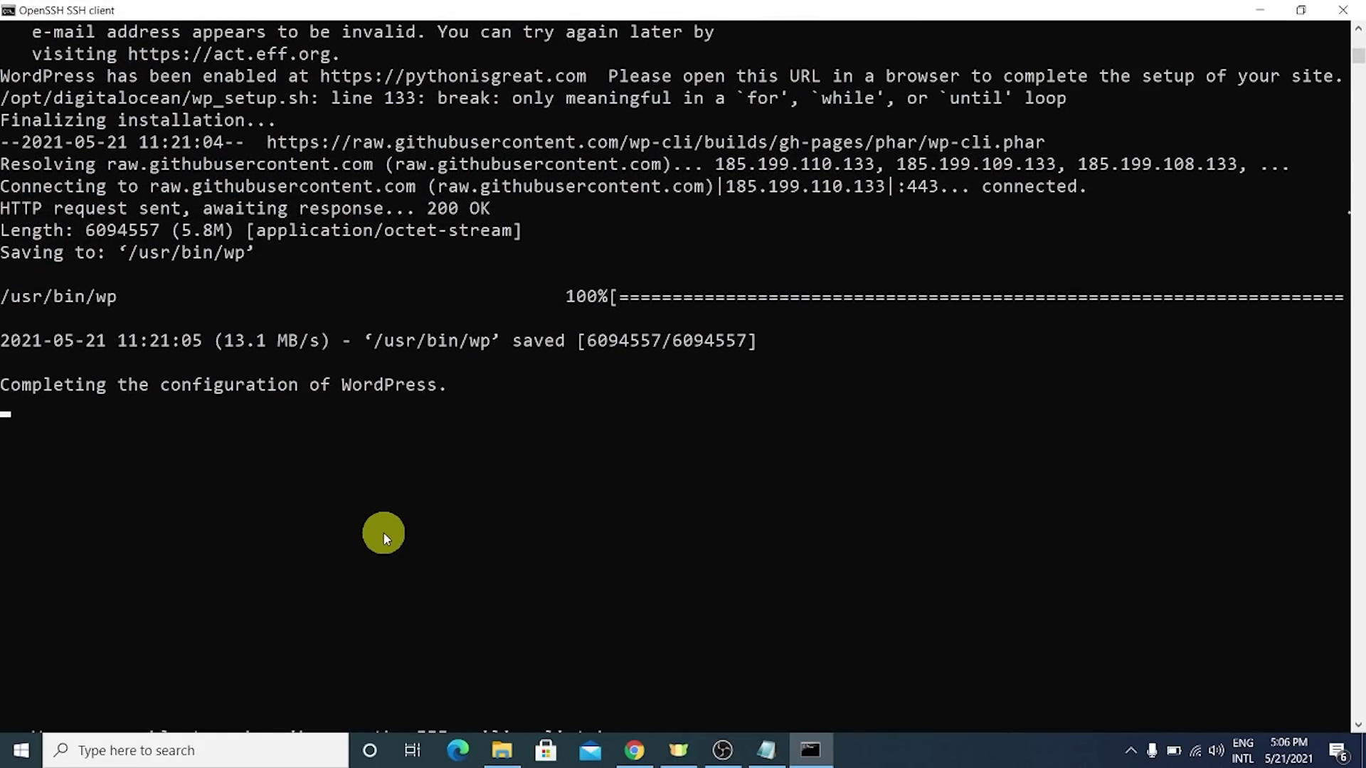
pyautogui.keyDown('ctrl'); pyautogui.scroll(-1, 277, 403); pyautogui.keyUp('ctrl')
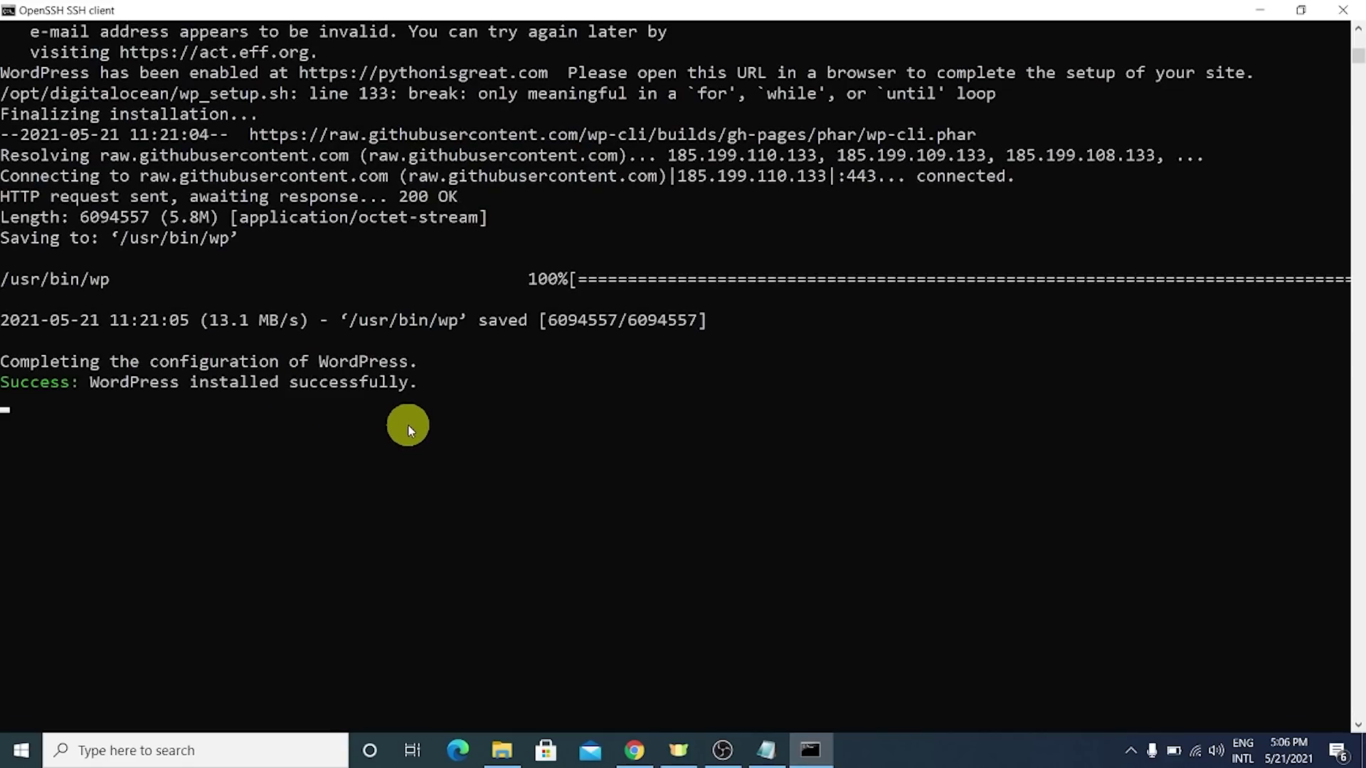
pyautogui.moveTo(50, 382); pyautogui.dragTo(439, 385)
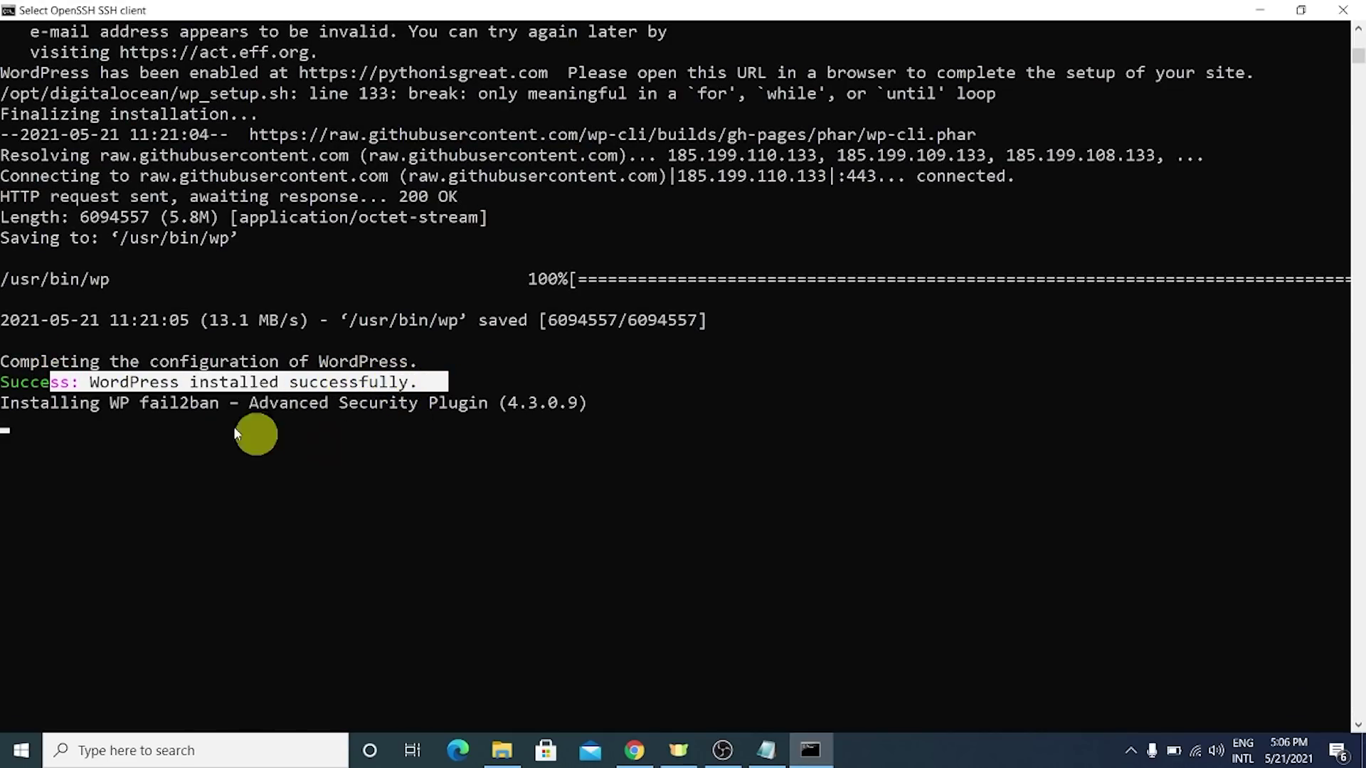
pyautogui.moveTo(90, 382); pyautogui.dragTo(407, 384)
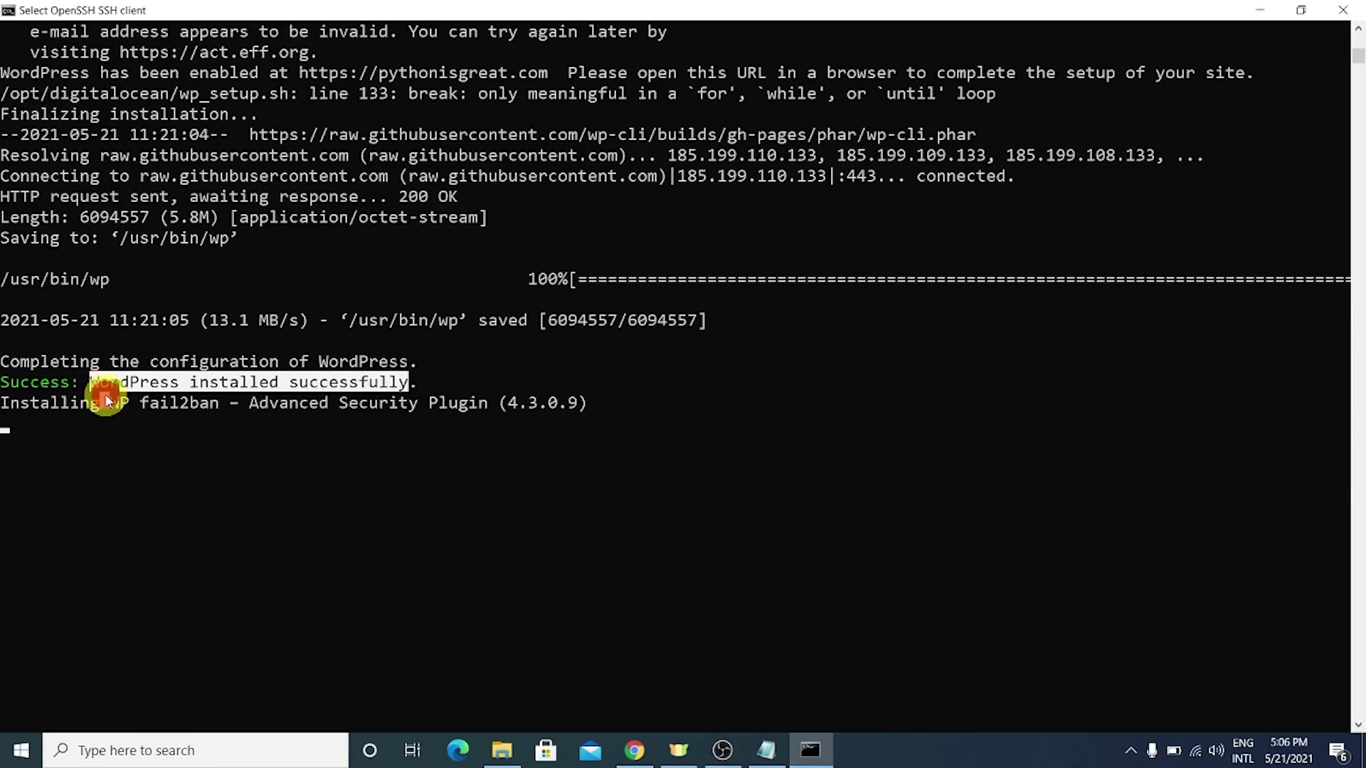
pyautogui.moveTo(106, 400); pyautogui.dragTo(683, 434)
pyautogui.click(664, 457)
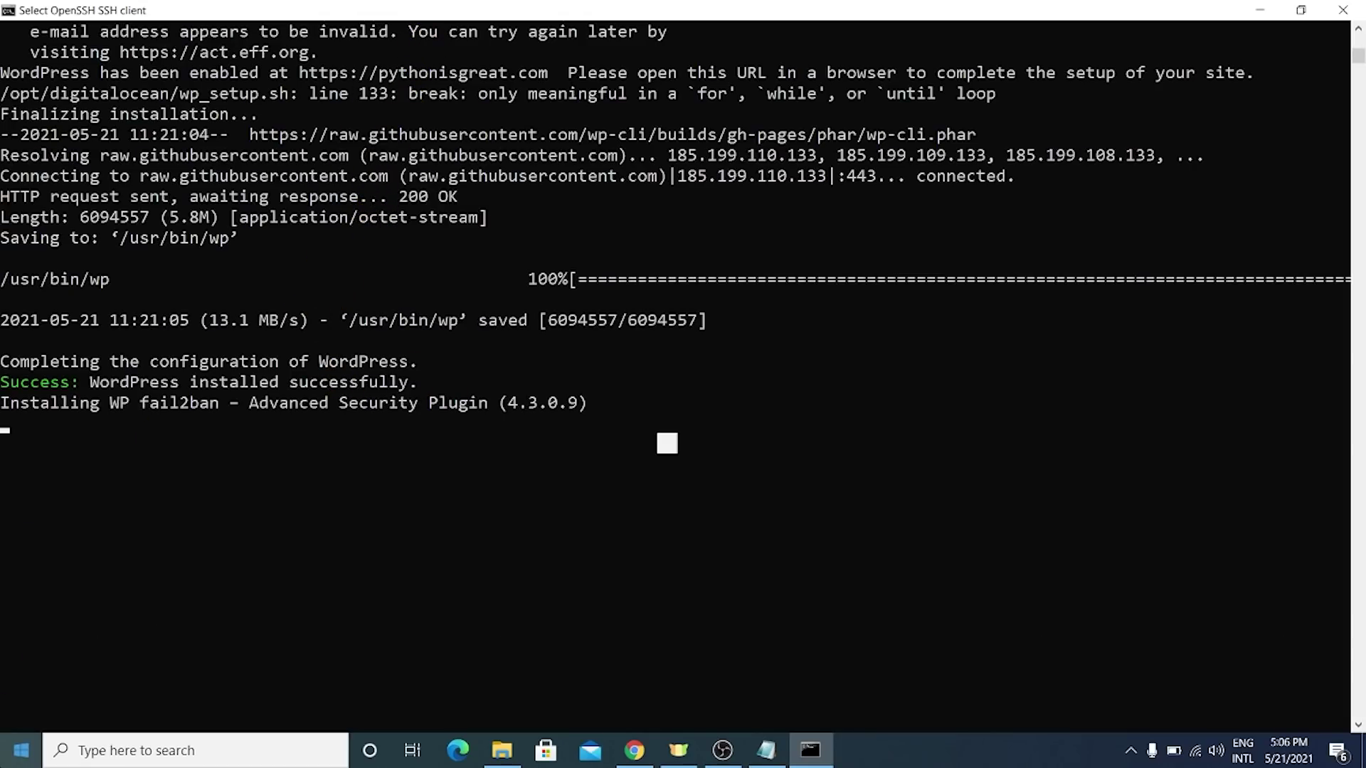
pyautogui.press('super')
pyautogui.press('super')
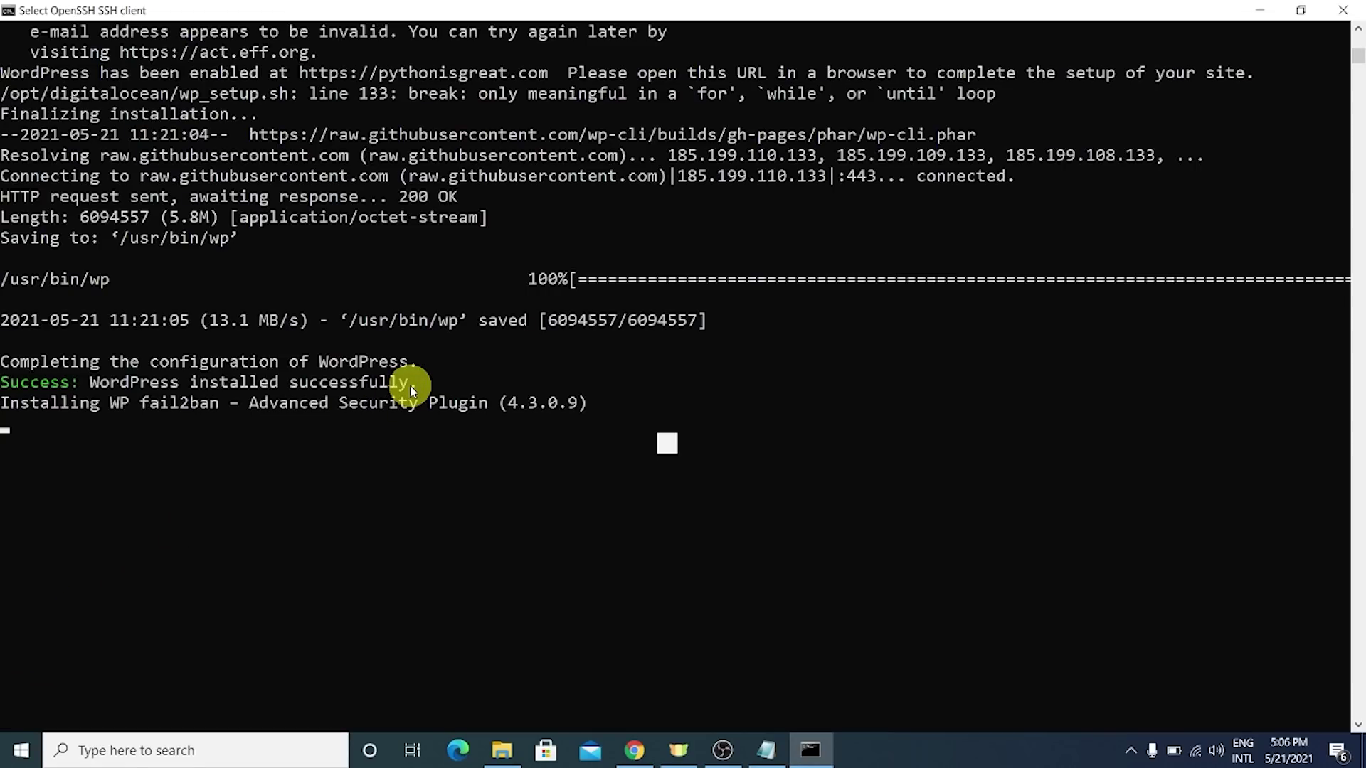
pyautogui.press('Return')
pyautogui.scroll(-2, 410, 386)
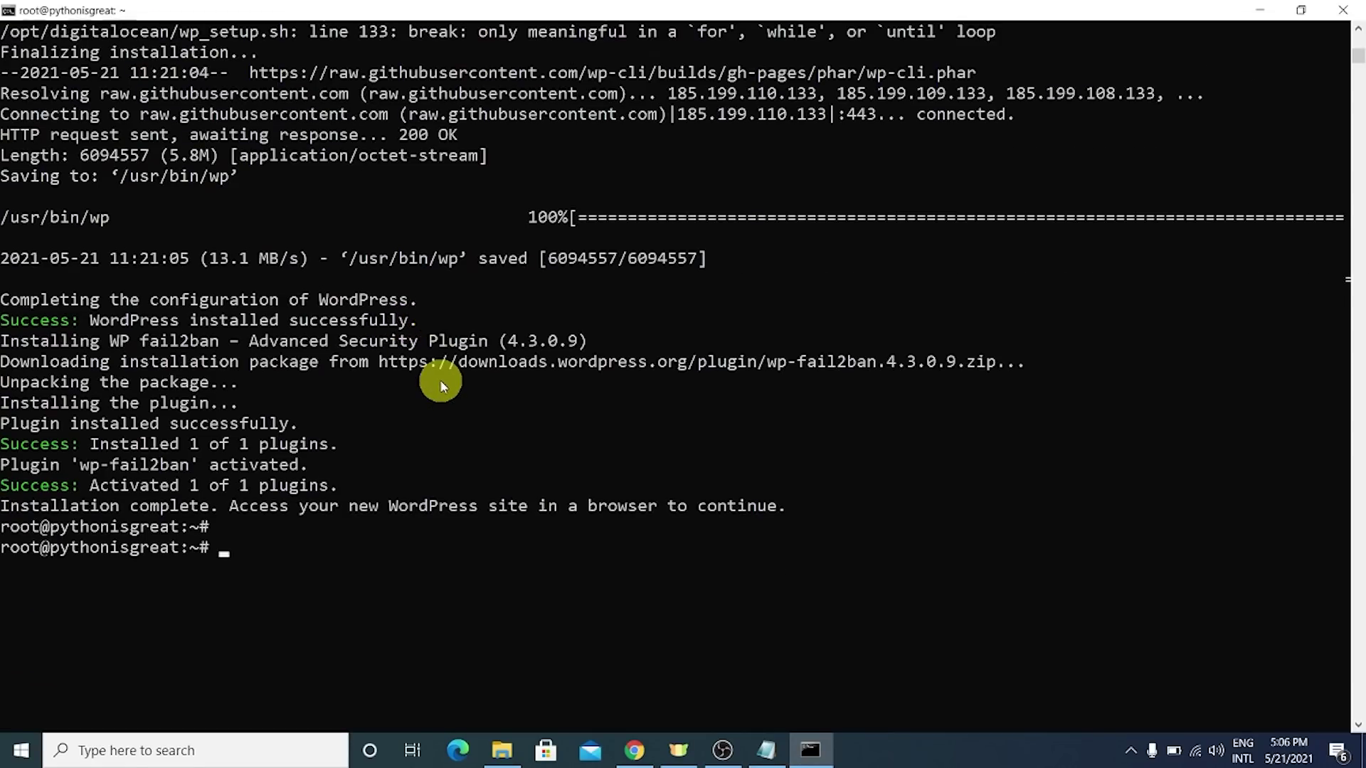
pyautogui.scroll(1, 396, 427)
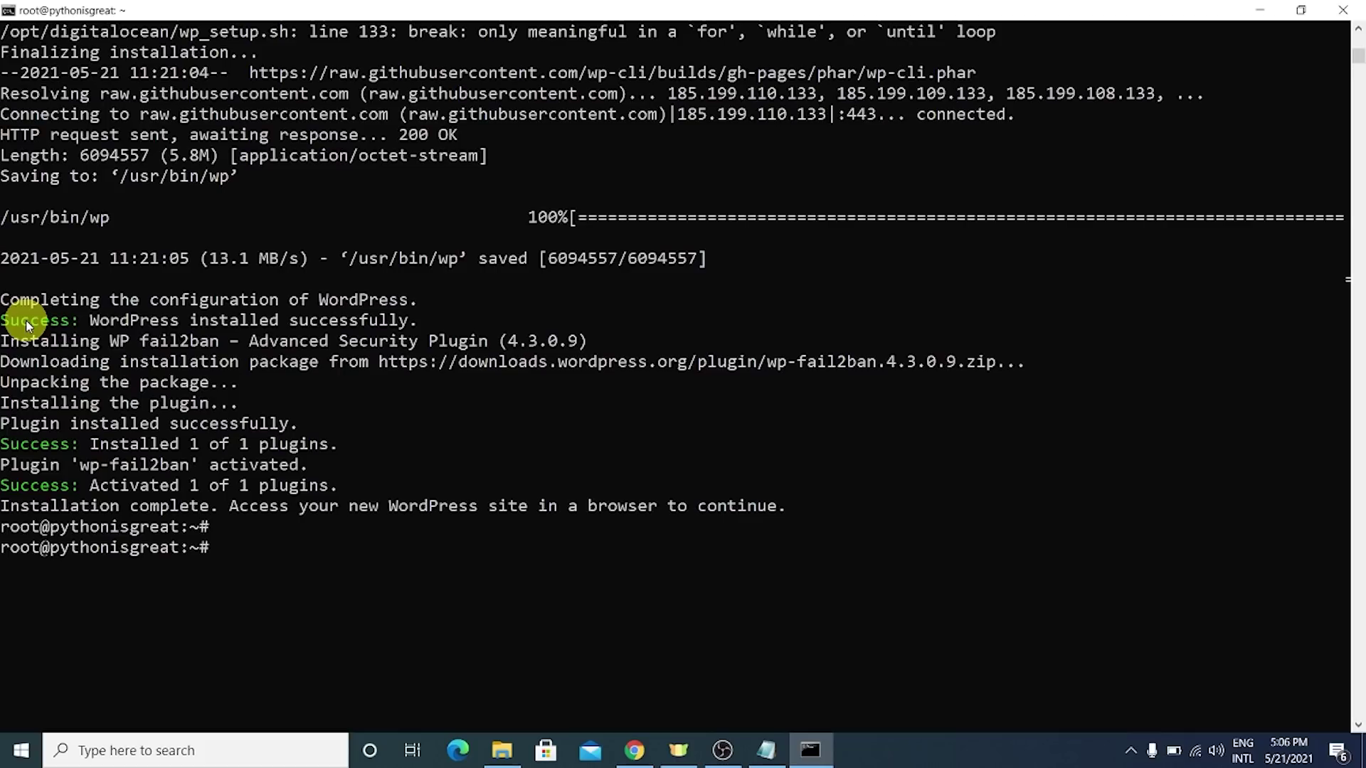
pyautogui.moveTo(21, 265); pyautogui.dragTo(228, 581)
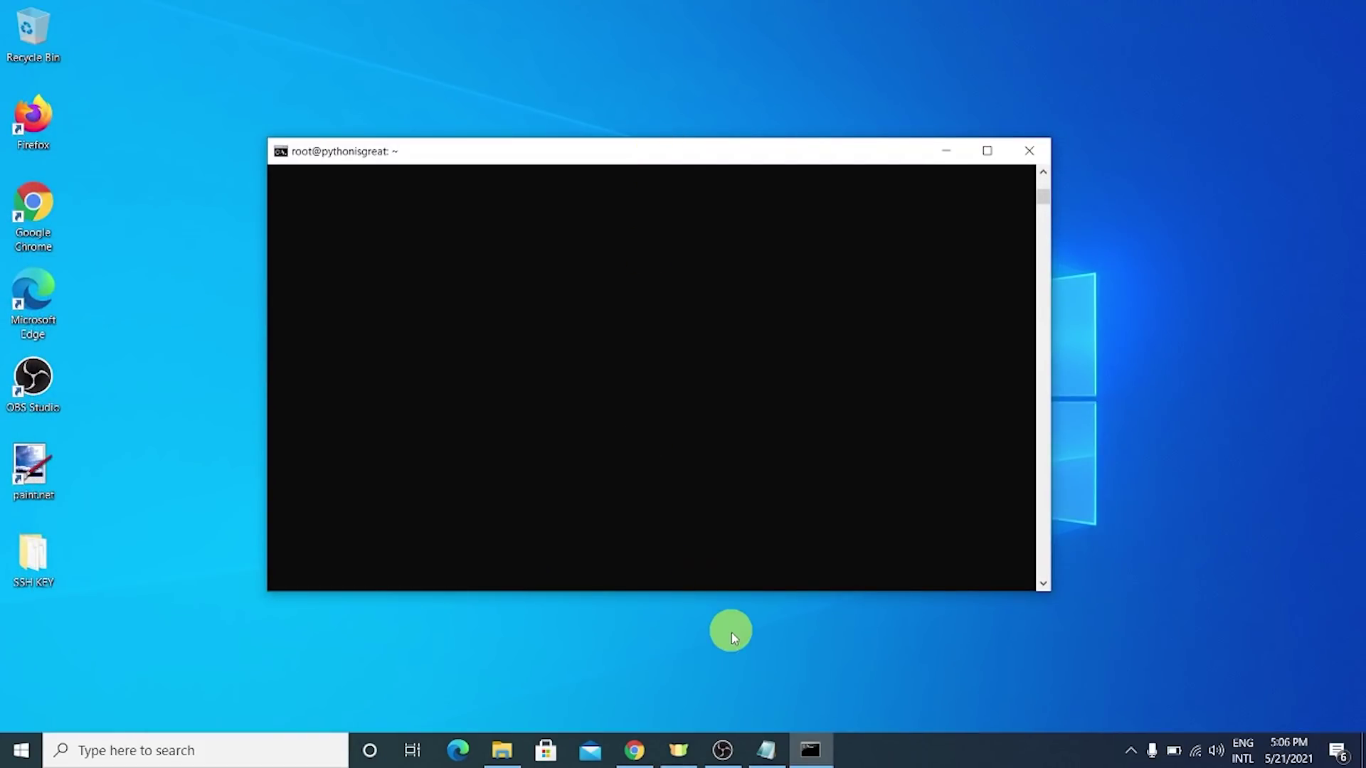
# - Reload pythonisgreat.com in Chrome and inspect the ERR_TOO_MANY_REDIRECTS error
pyautogui.click(634, 751)
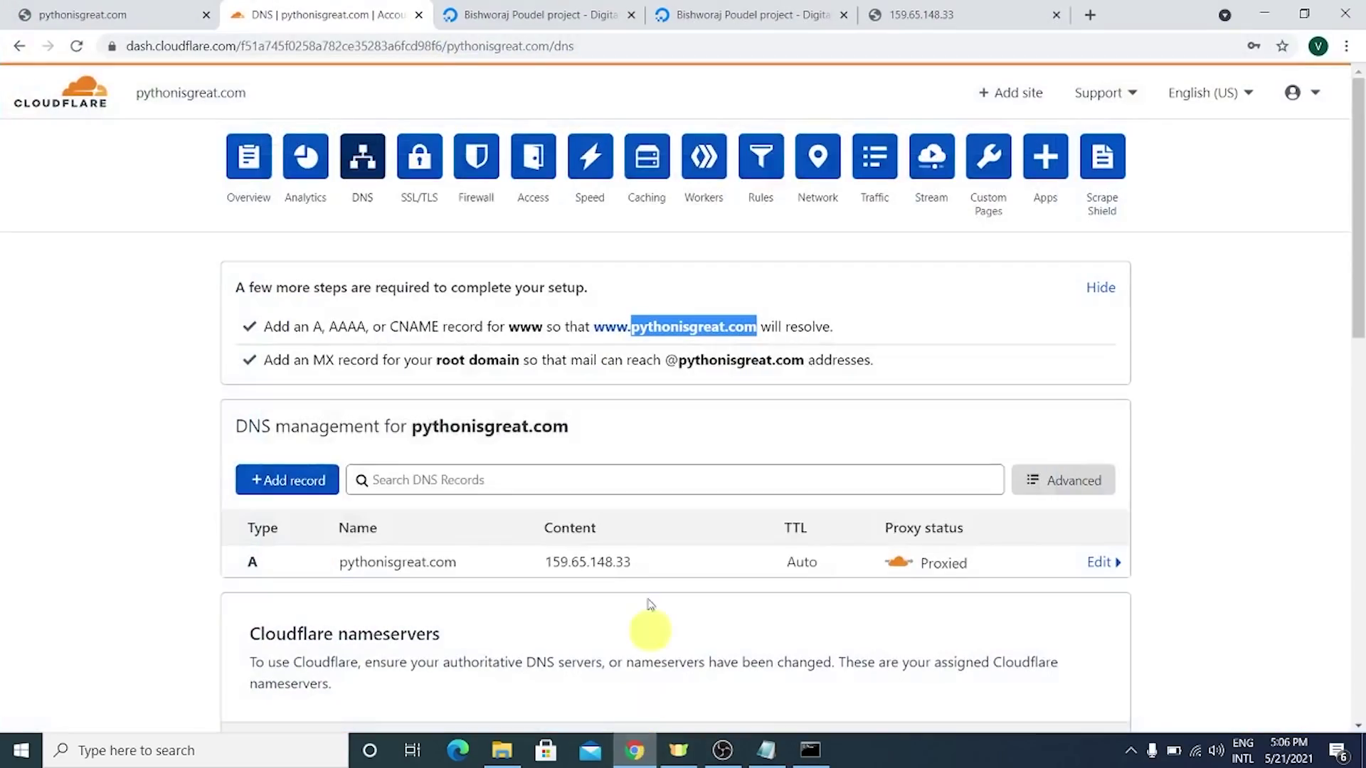
pyautogui.click(170, 7)
pyautogui.click(284, 46)
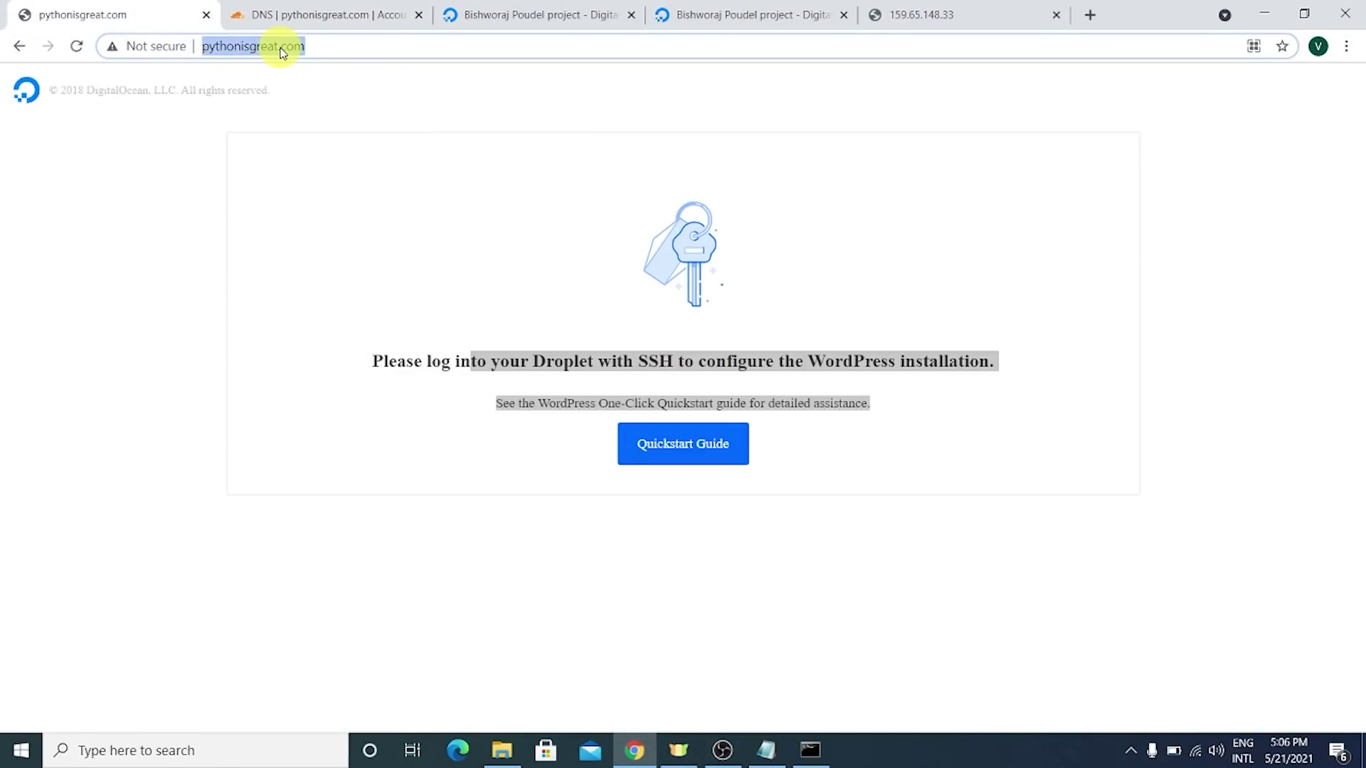
pyautogui.press('Return')
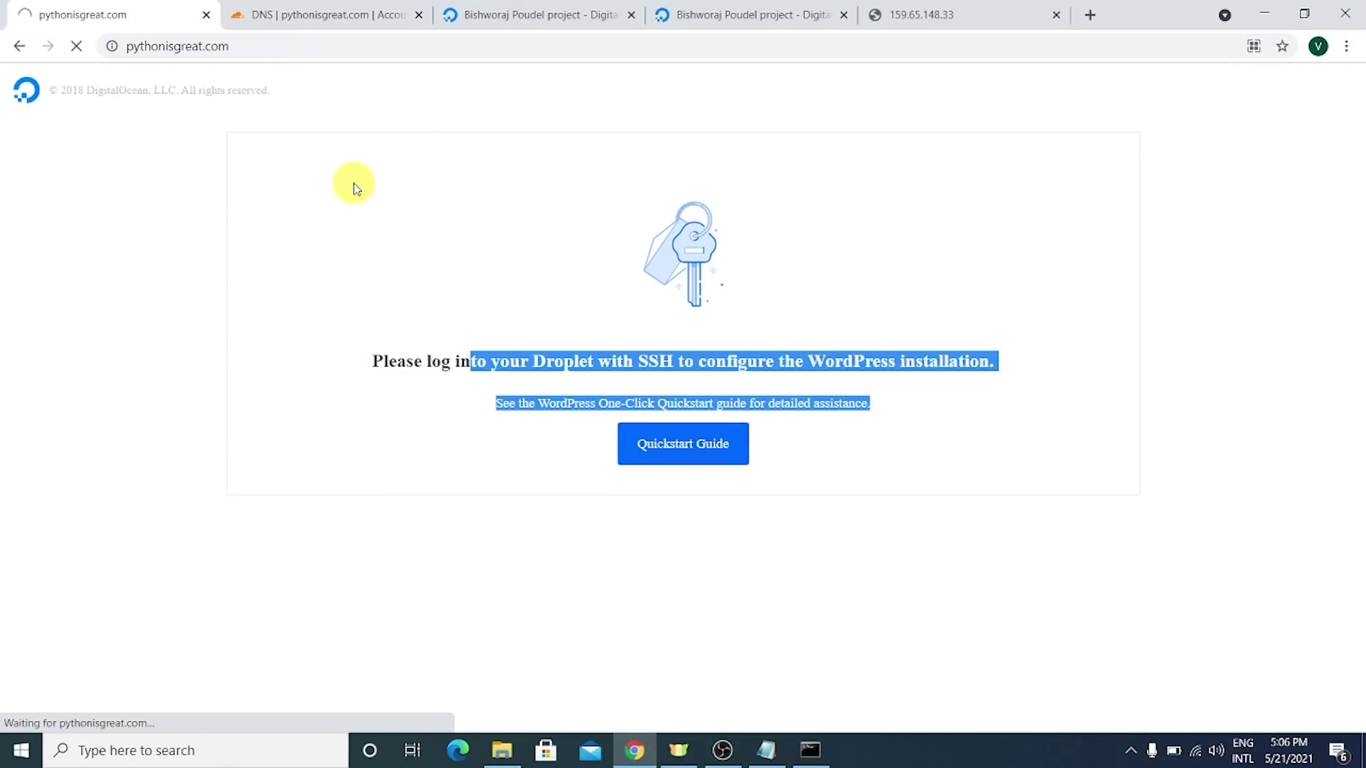
pyautogui.click(256, 46)
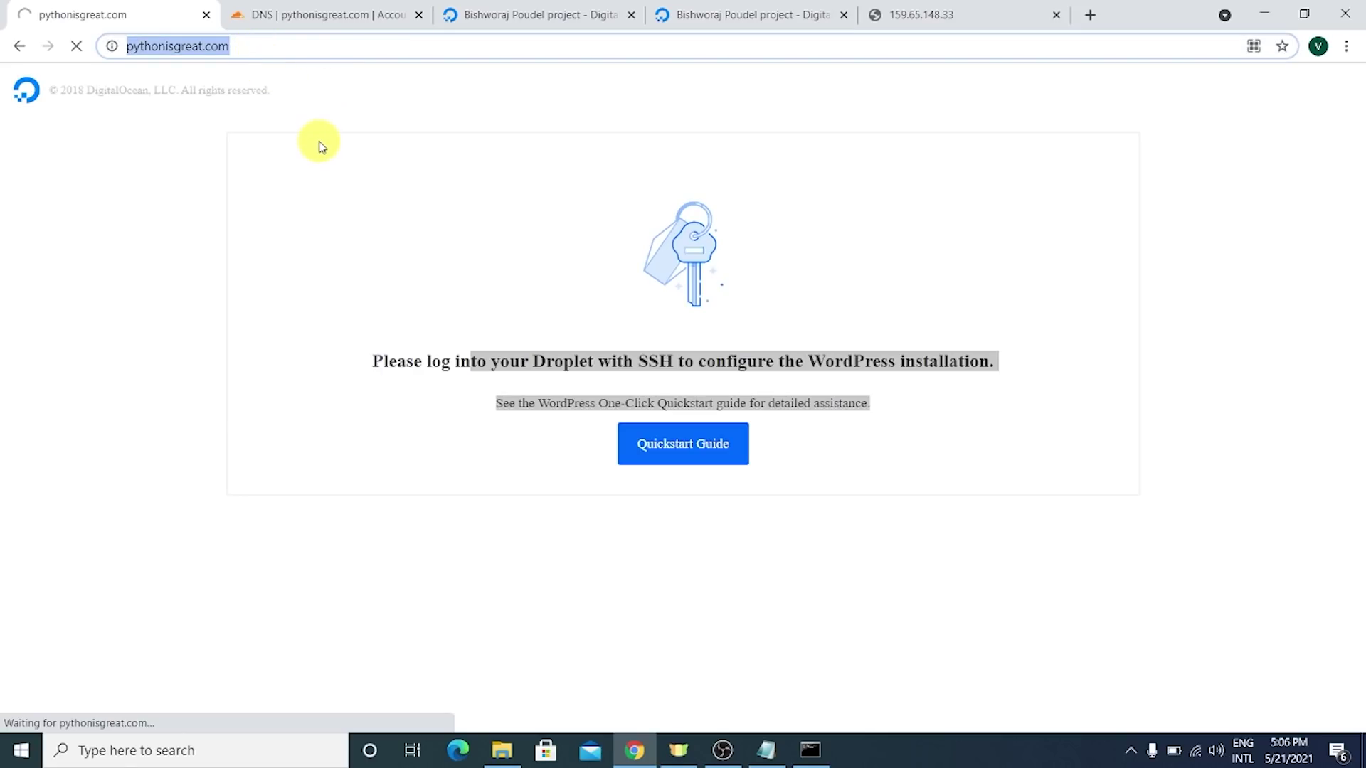
pyautogui.click(340, 13)
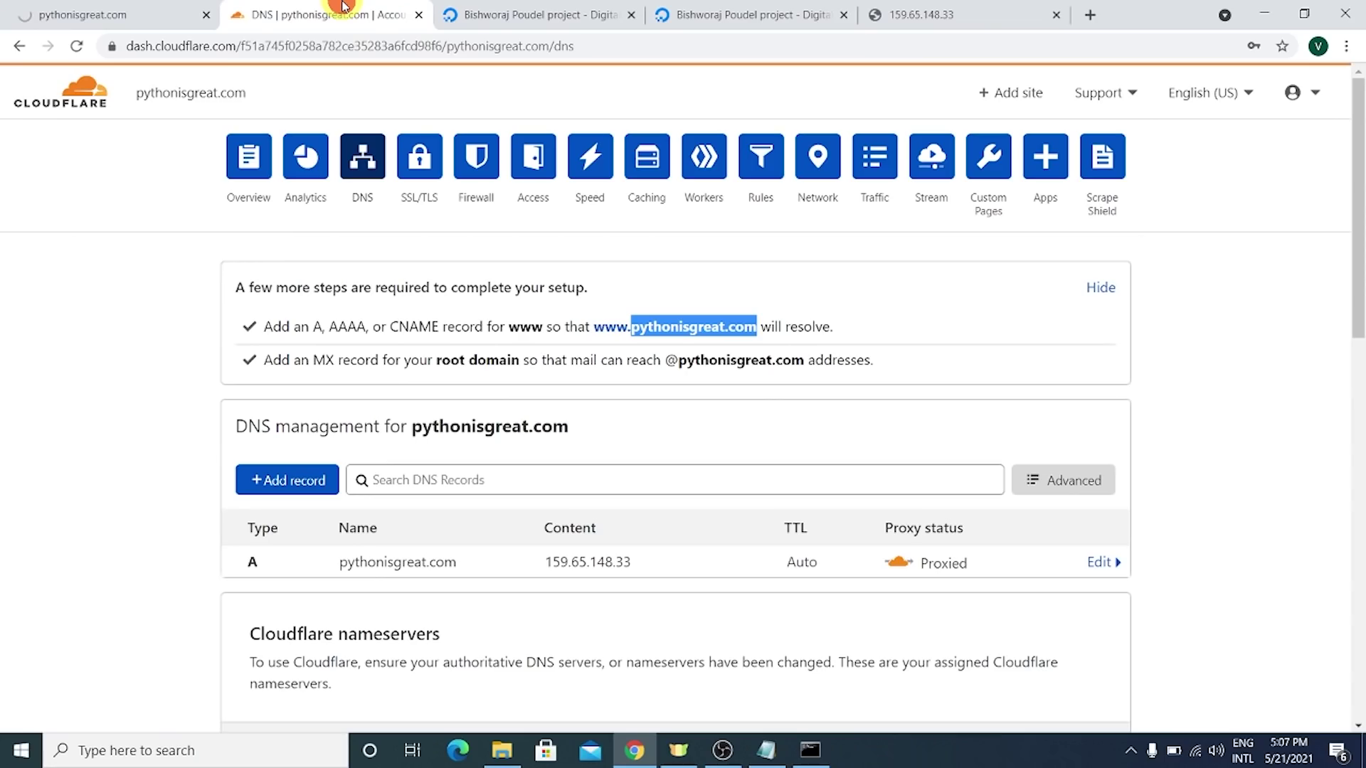
pyautogui.click(121, 14)
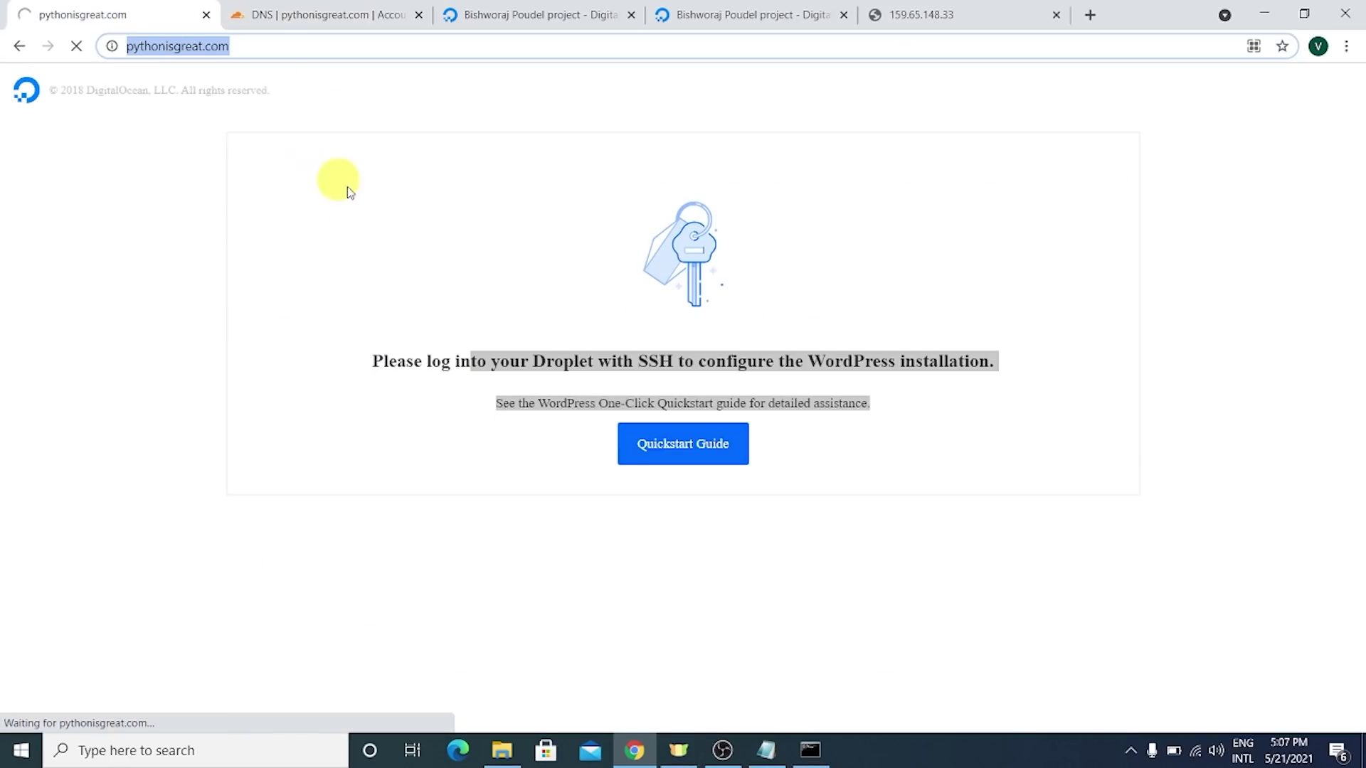
pyautogui.click(242, 46)
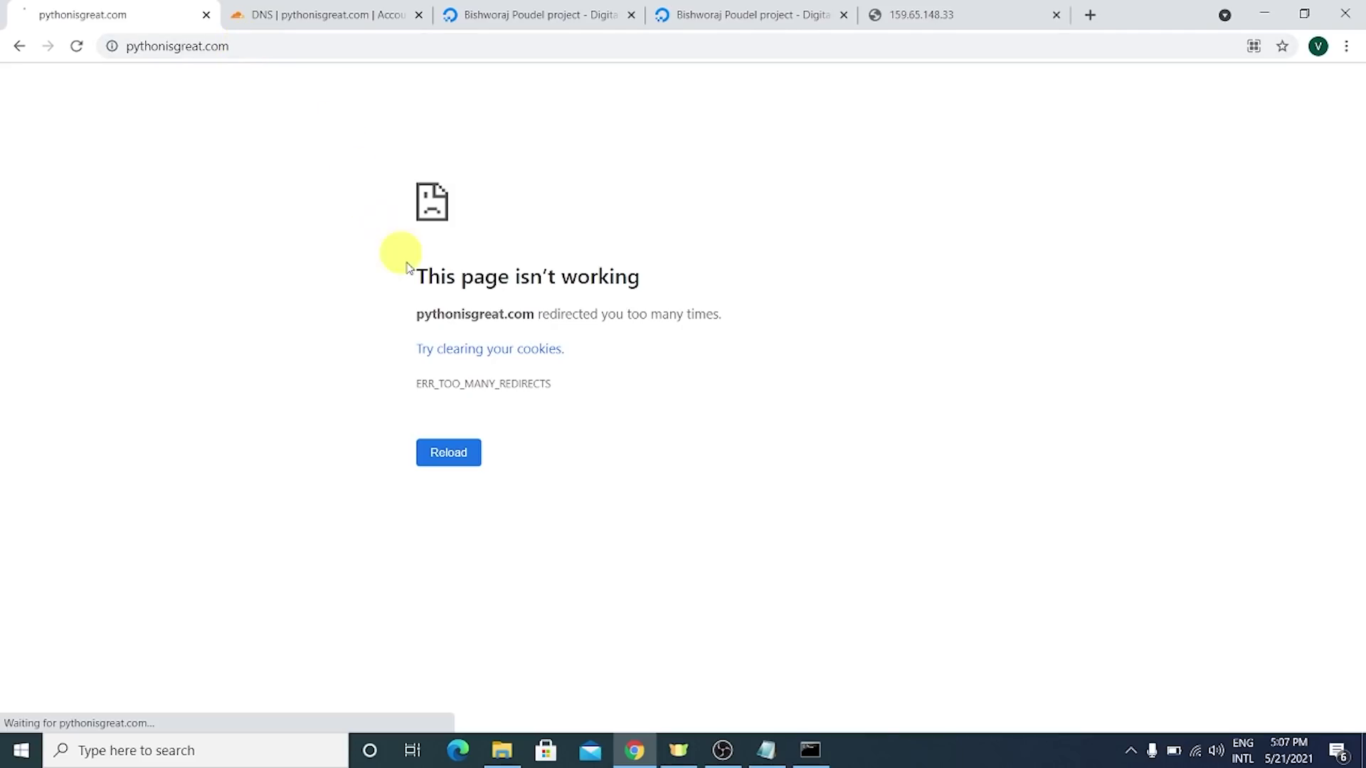
pyautogui.moveTo(425, 314); pyautogui.dragTo(719, 311)
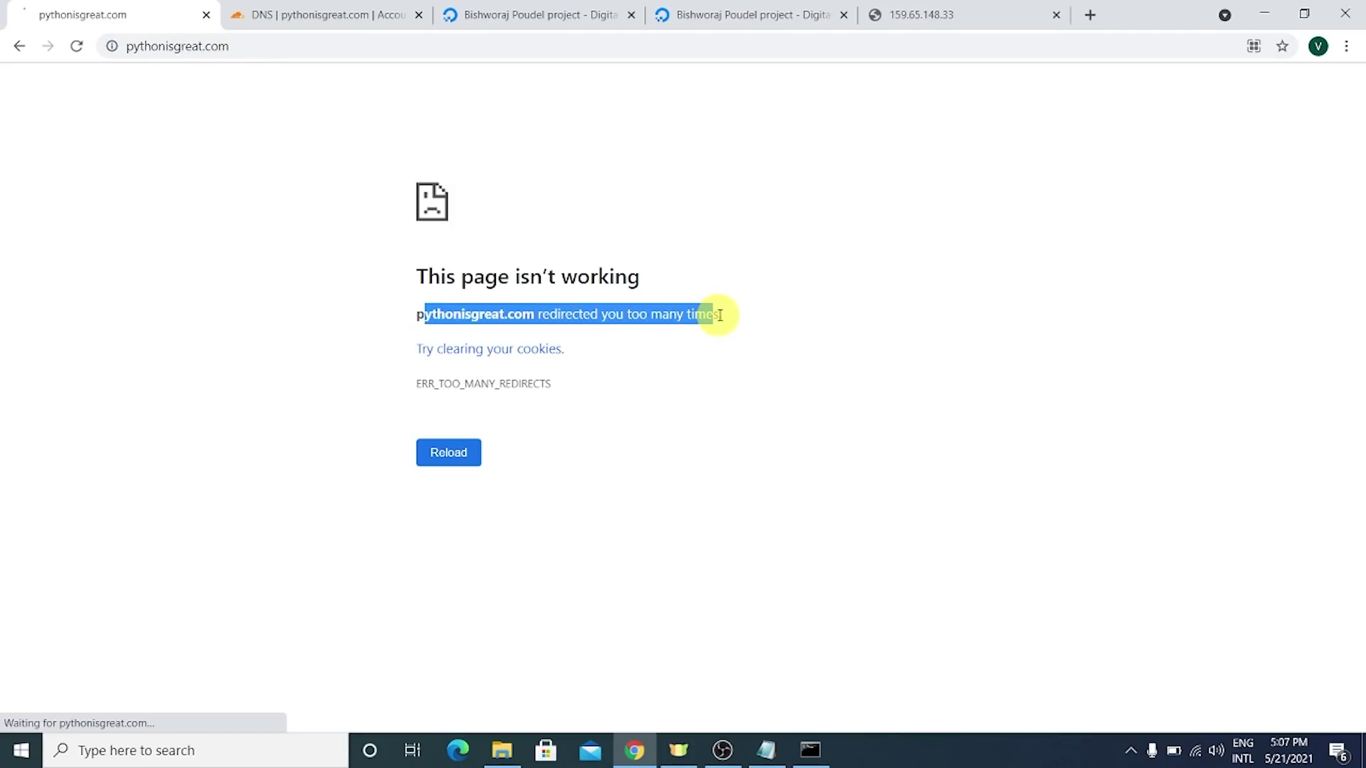
pyautogui.click(722, 311)
pyautogui.tripleClick(701, 309)
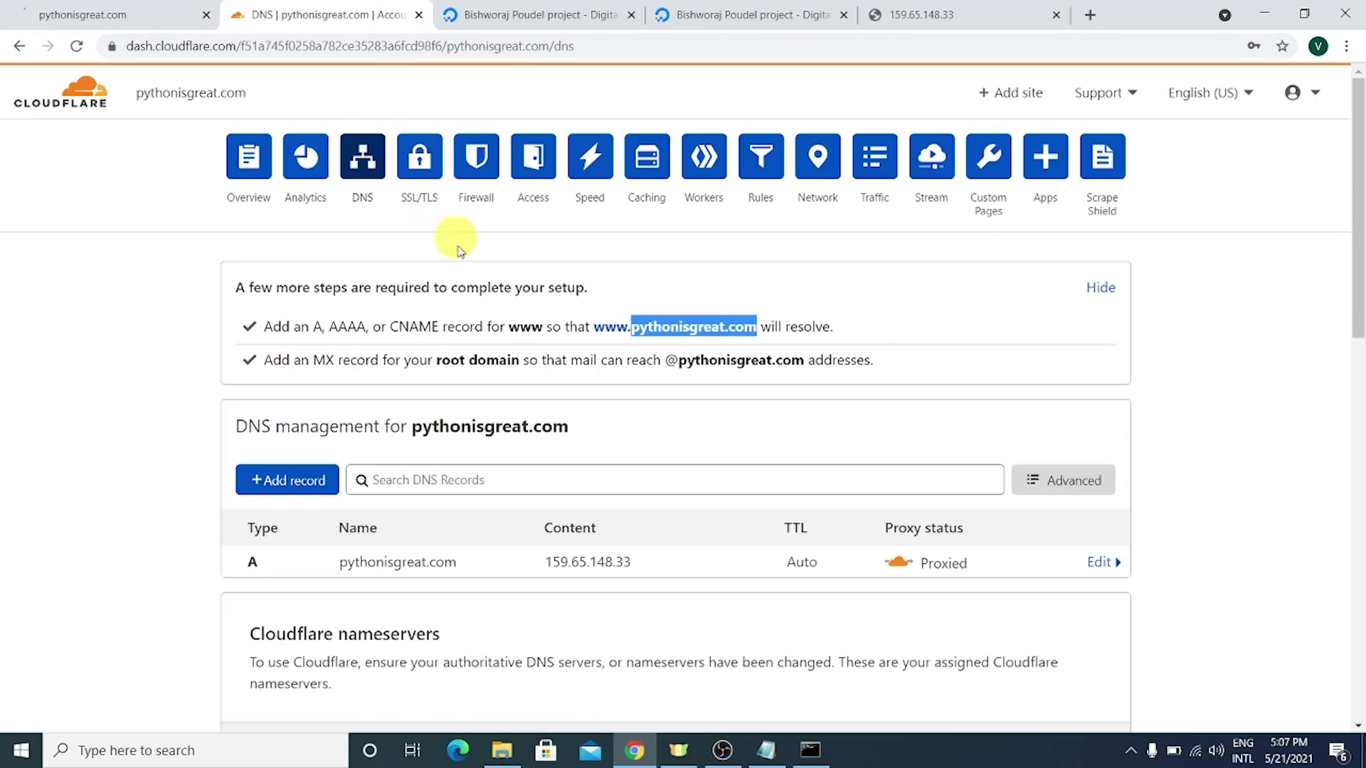
# - Refresh pythonisgreat.com once more, then return to the Cloudflare DNS tab
pyautogui.scroll(-10, 779, 282)
pyautogui.scroll(-3, 762, 302)
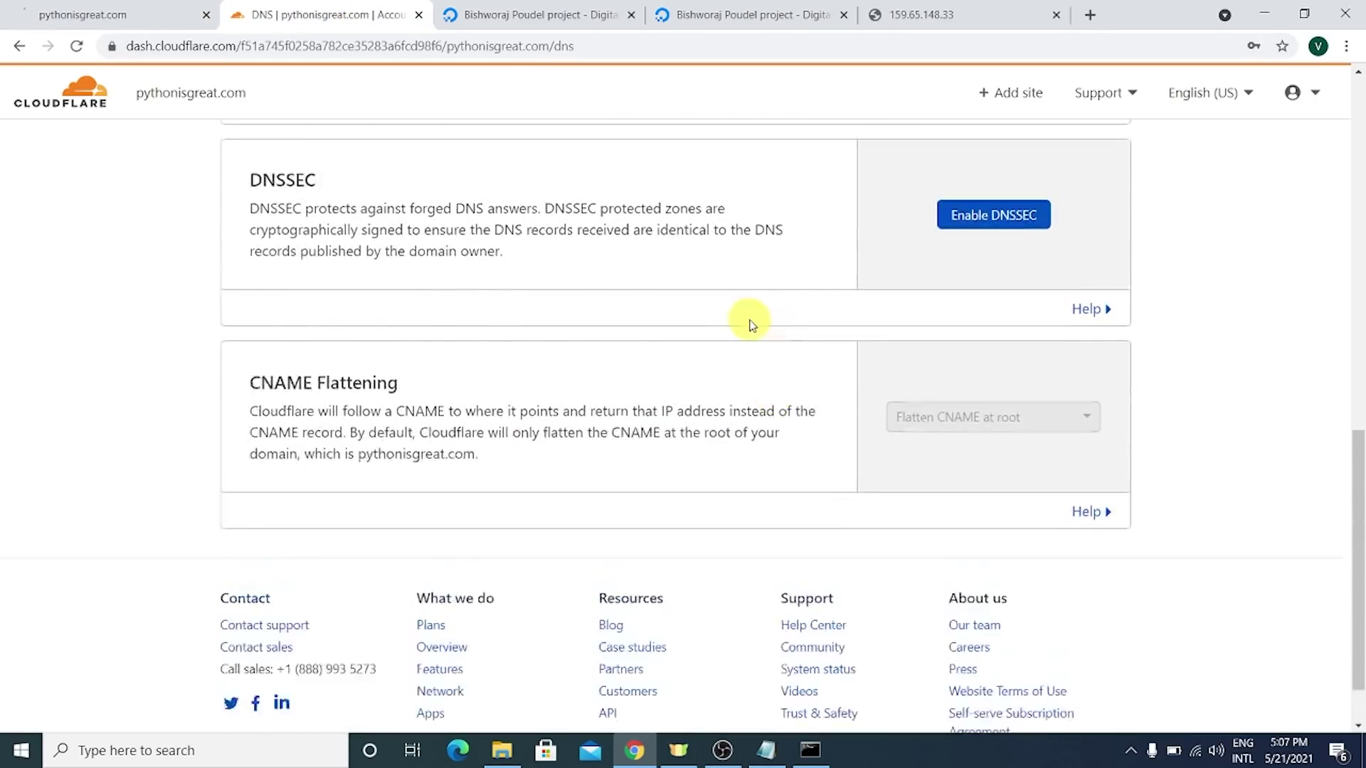
pyautogui.scroll(13, 683, 348)
pyautogui.click(54, 6)
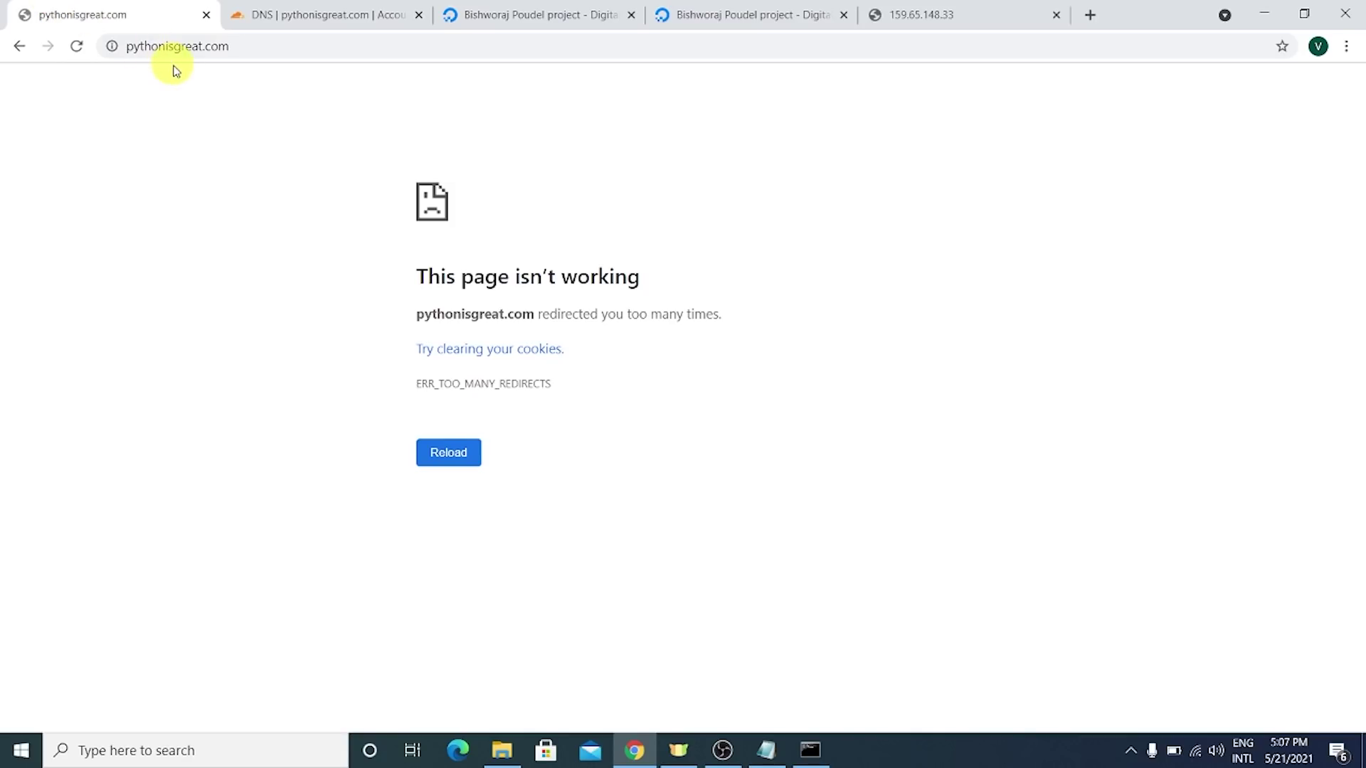
pyautogui.press('F5')
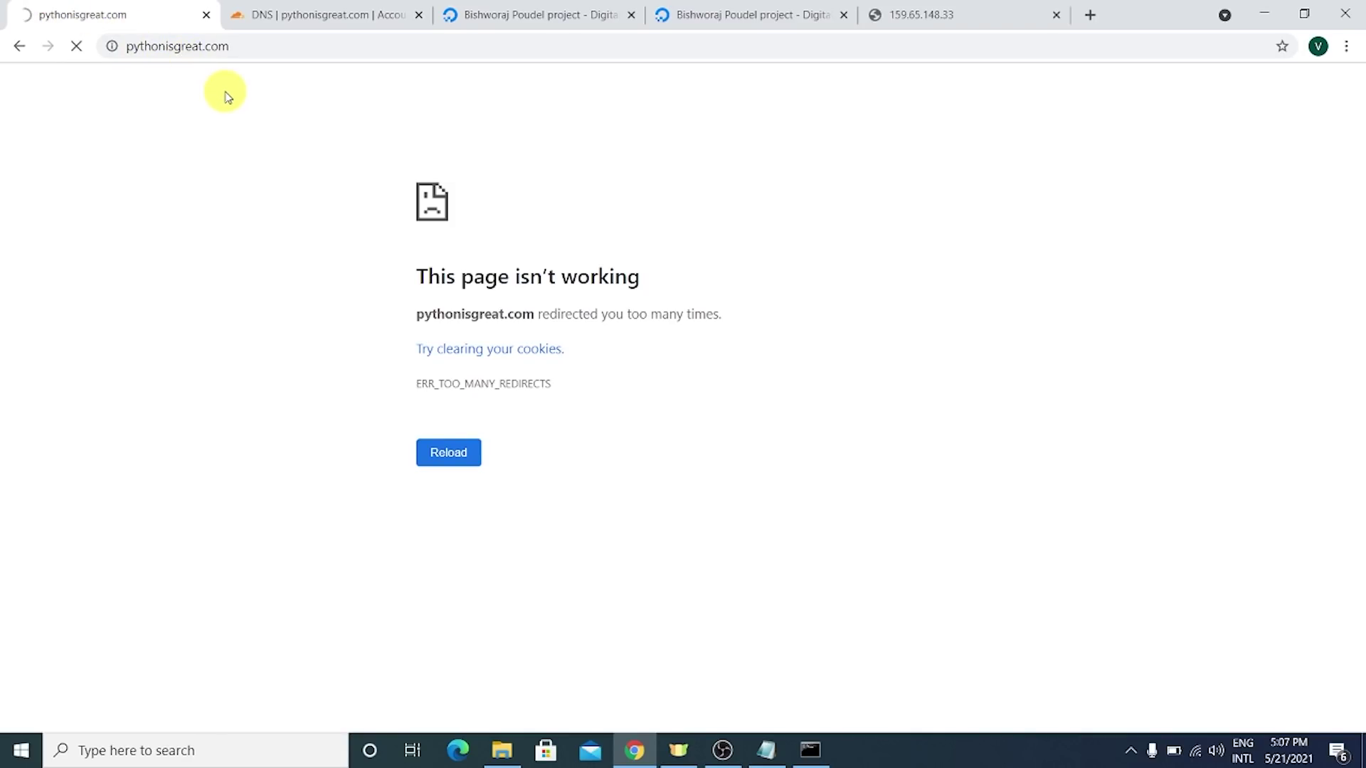
pyautogui.click(316, 14)
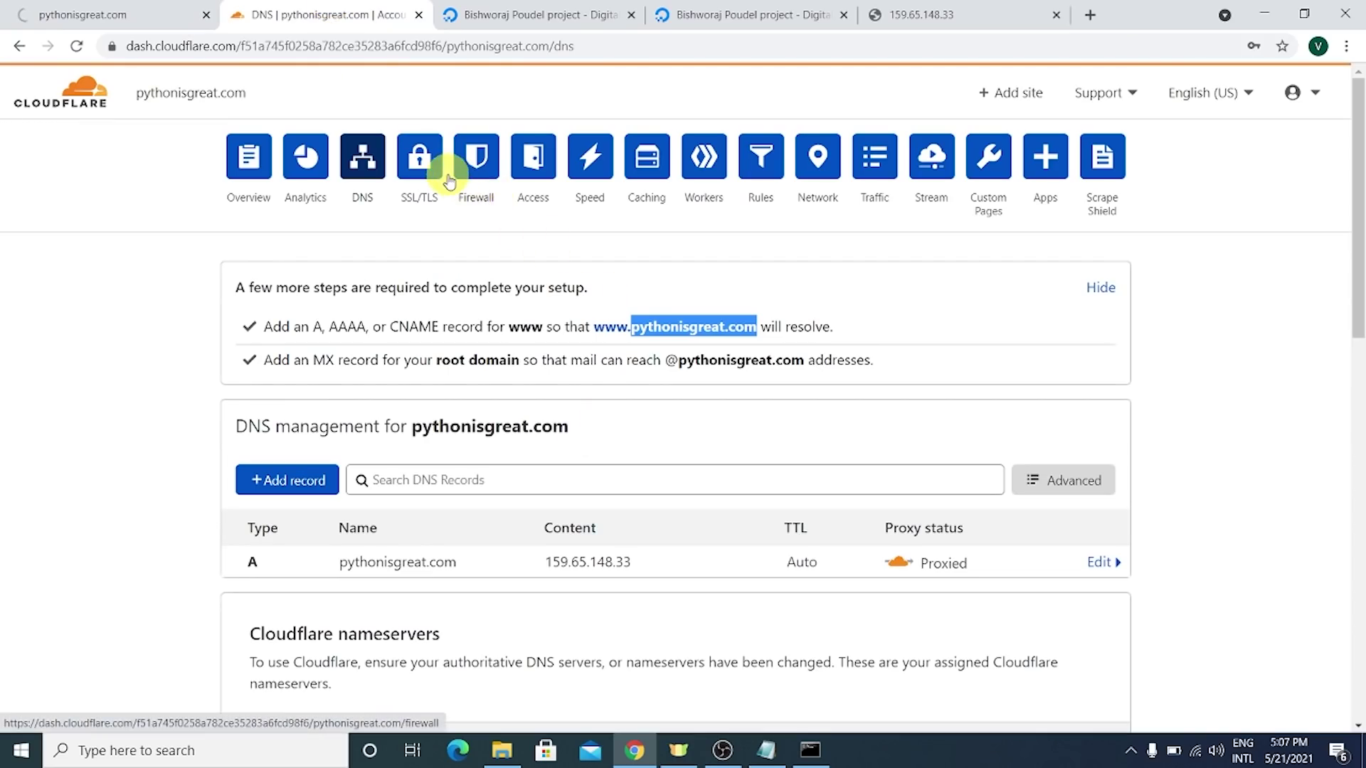
# - Set Cloudflare's SSL/TLS encryption mode for pythonisgreat.com to Full
pyautogui.click(425, 173)
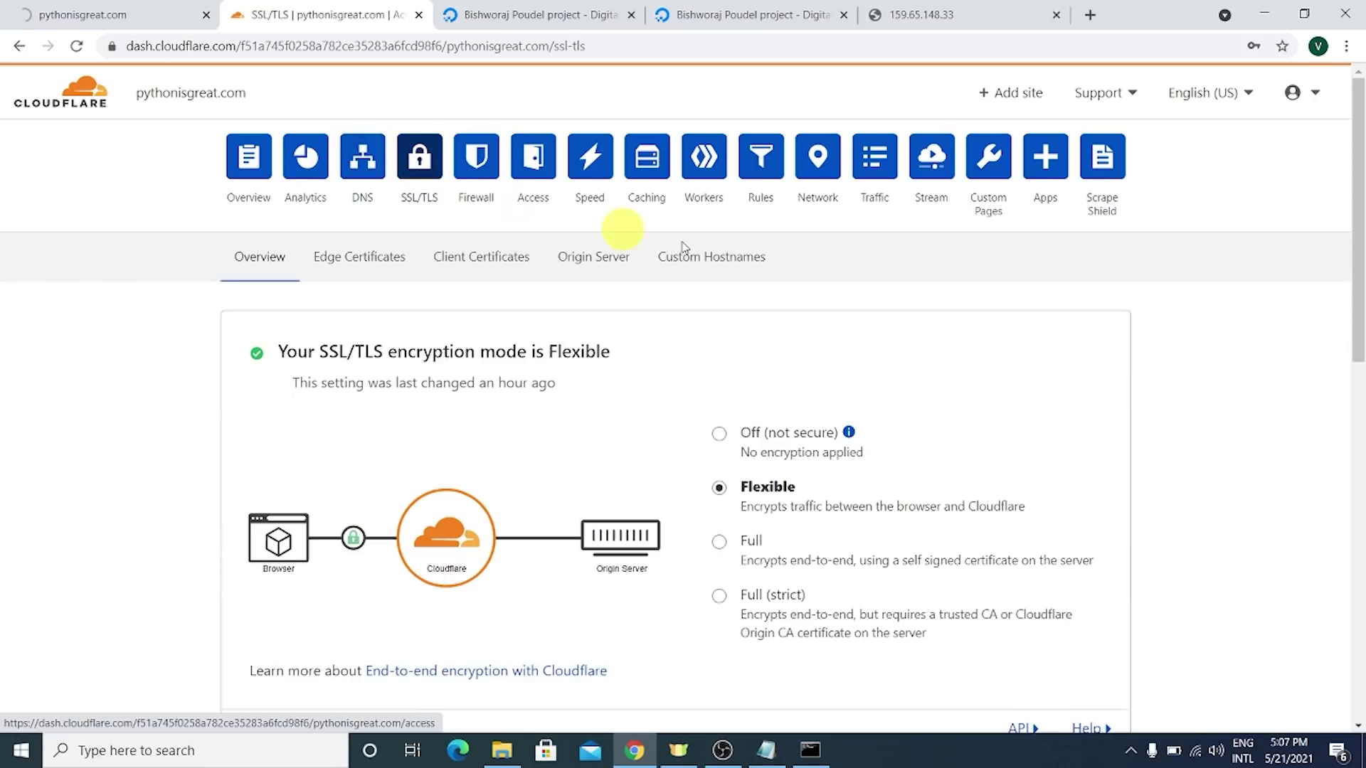
pyautogui.scroll(-1, 619, 228)
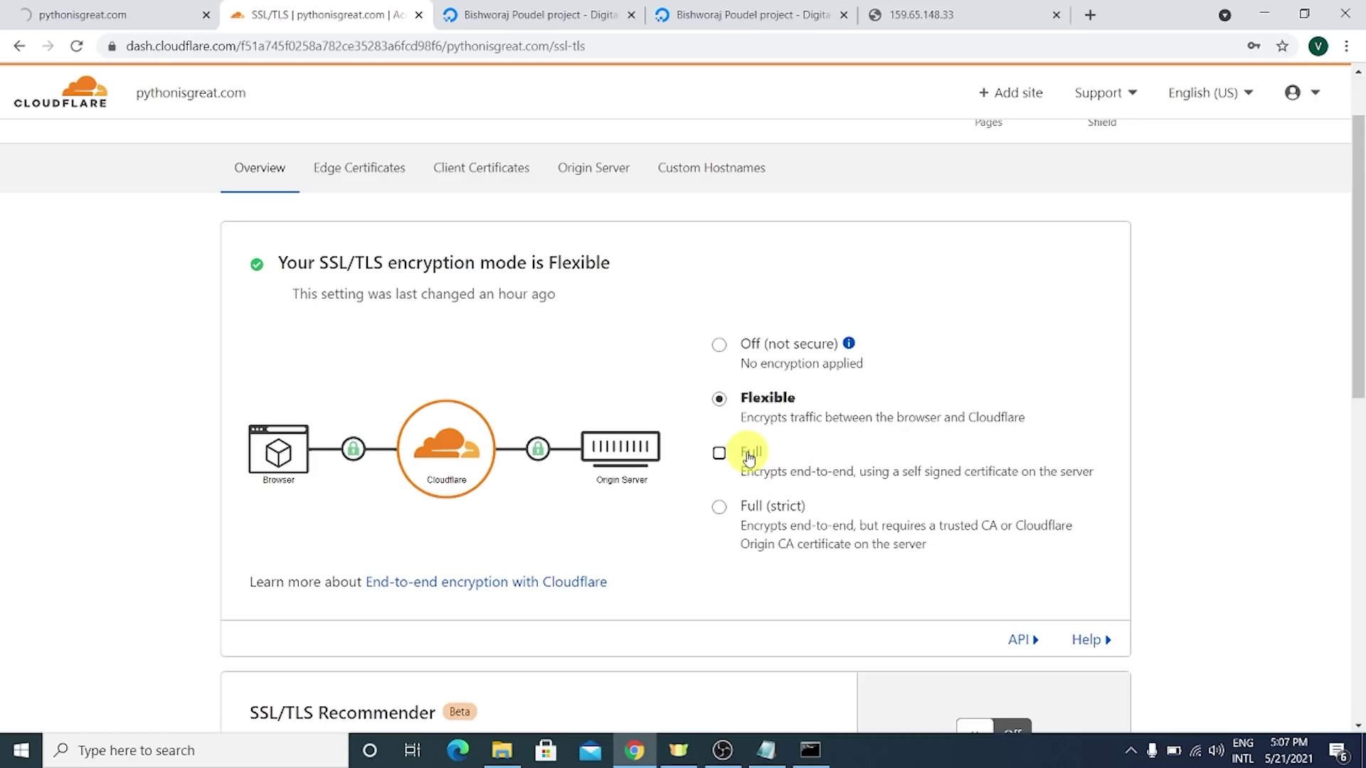
pyautogui.click(719, 453)
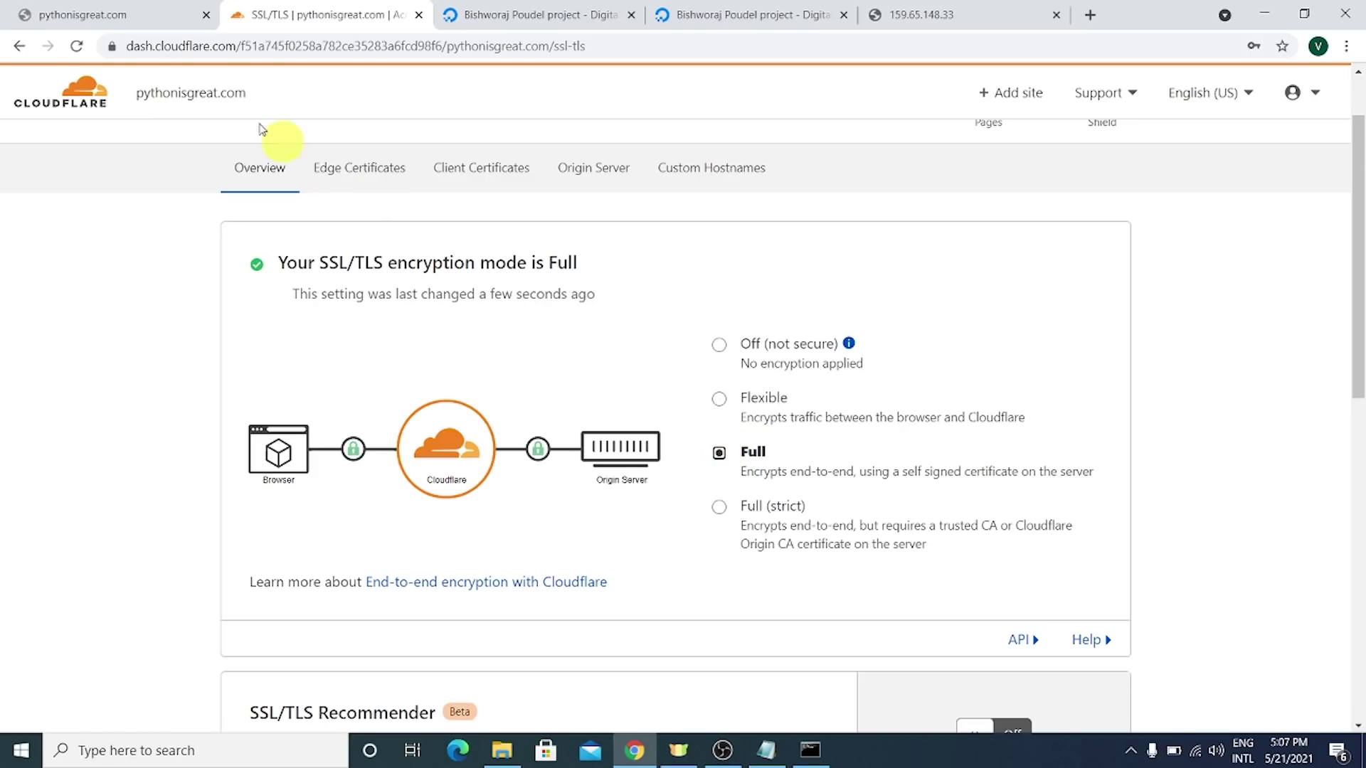
# - Reload pythonisgreat.com and recheck it against the Cloudflare SSL/TLS settings
pyautogui.click(139, 15)
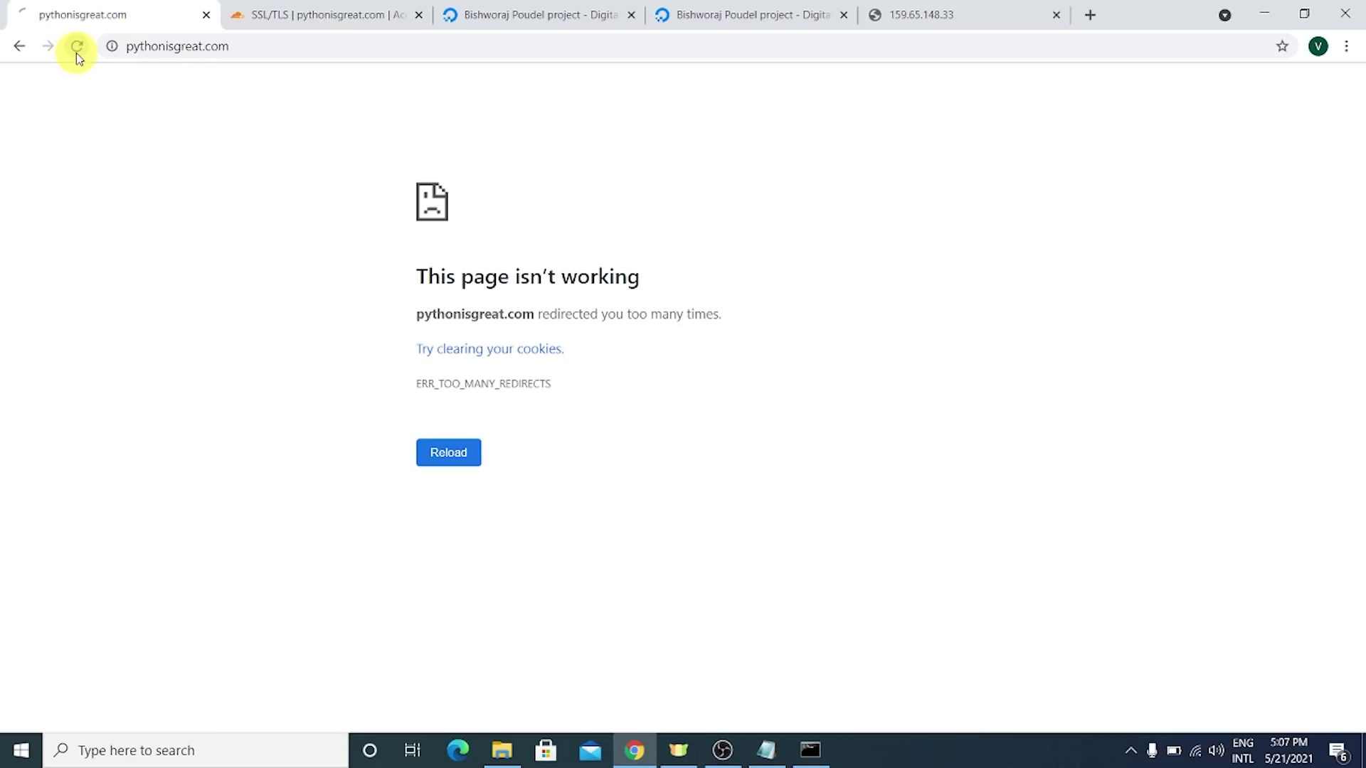
pyautogui.click(328, 14)
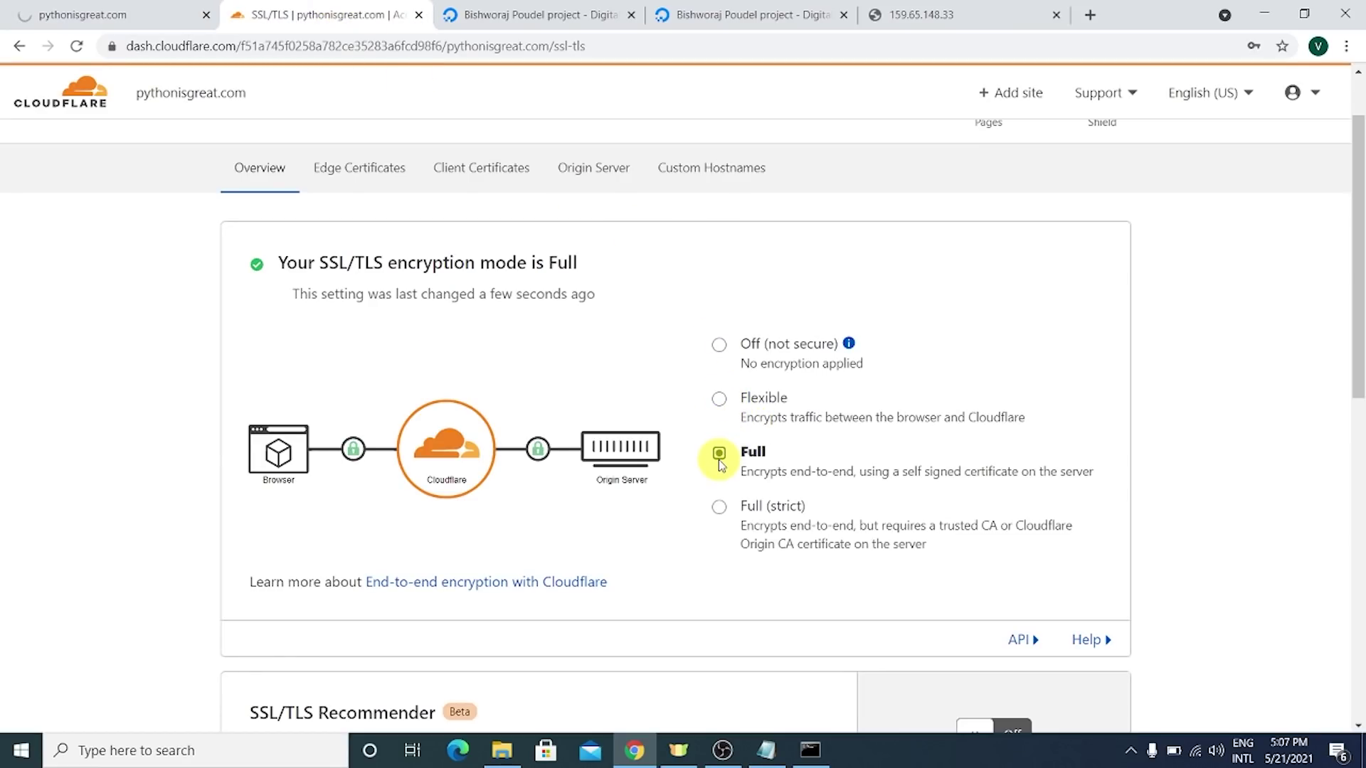
pyautogui.click(64, 16)
pyautogui.click(78, 48)
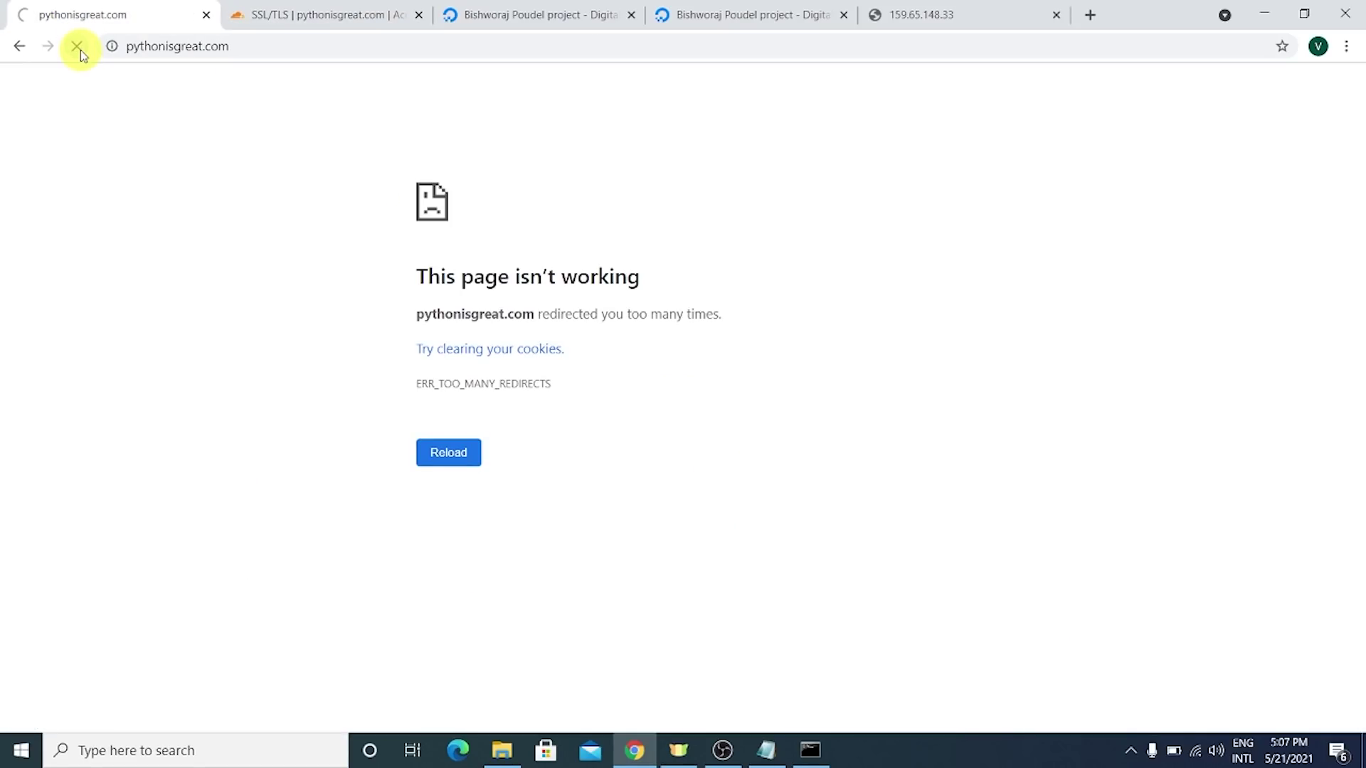
pyautogui.click(313, 14)
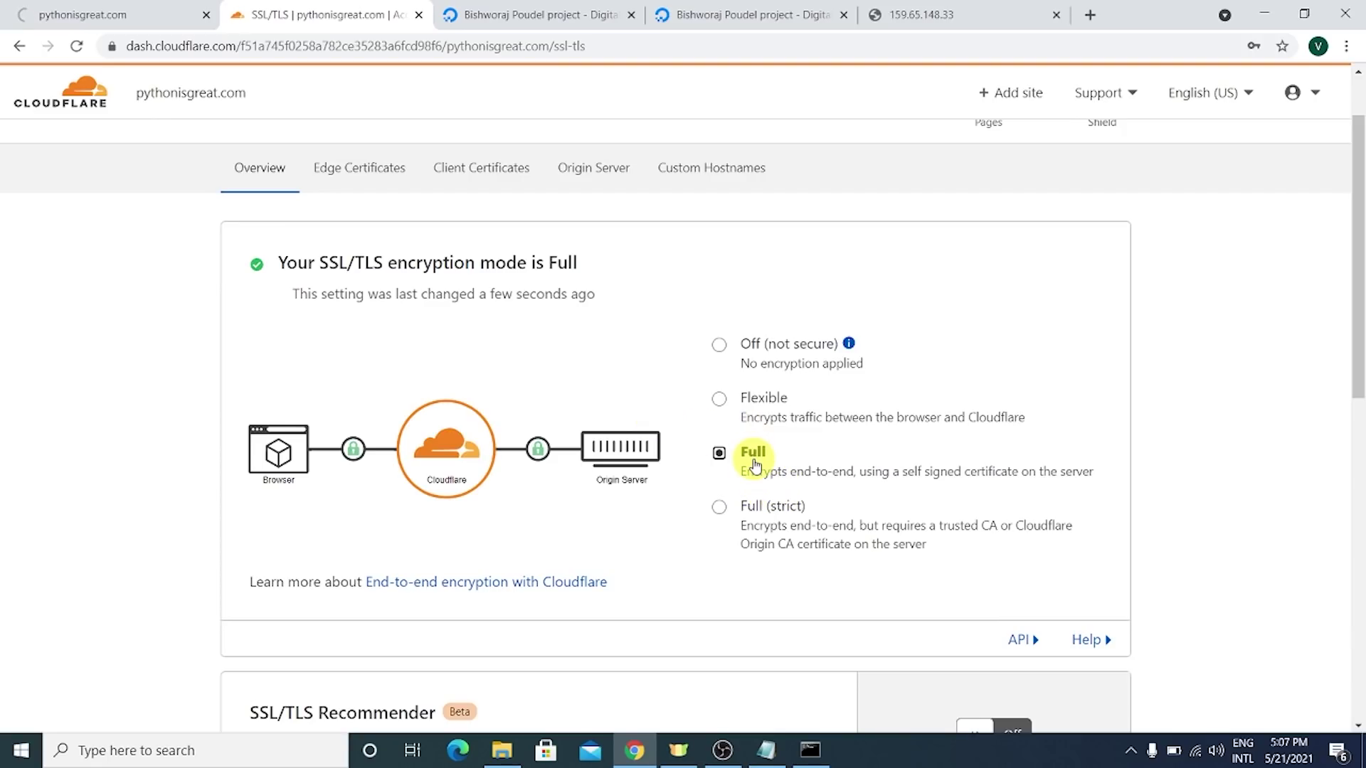
pyautogui.click(143, 17)
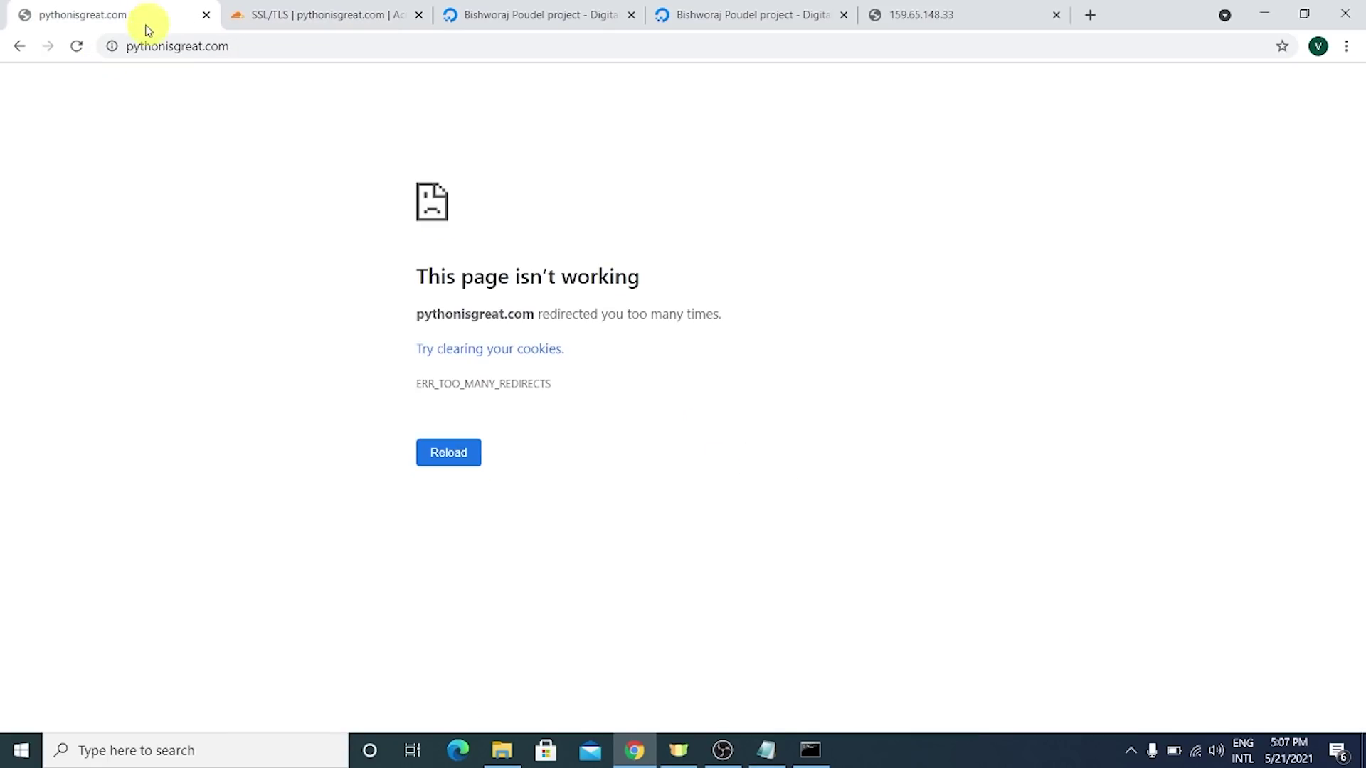
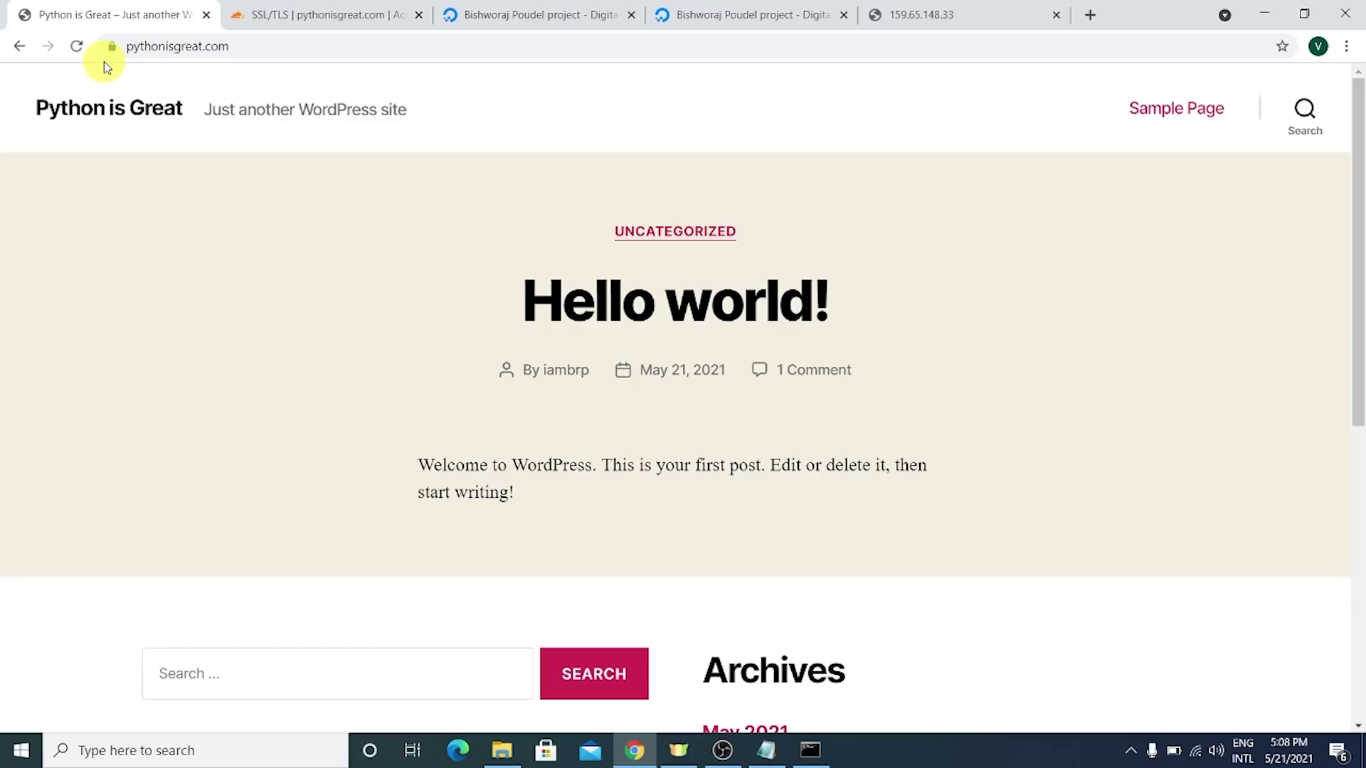
# - Reload pythonisgreat.com several times to confirm the site loads over HTTPS
pyautogui.click(181, 54)
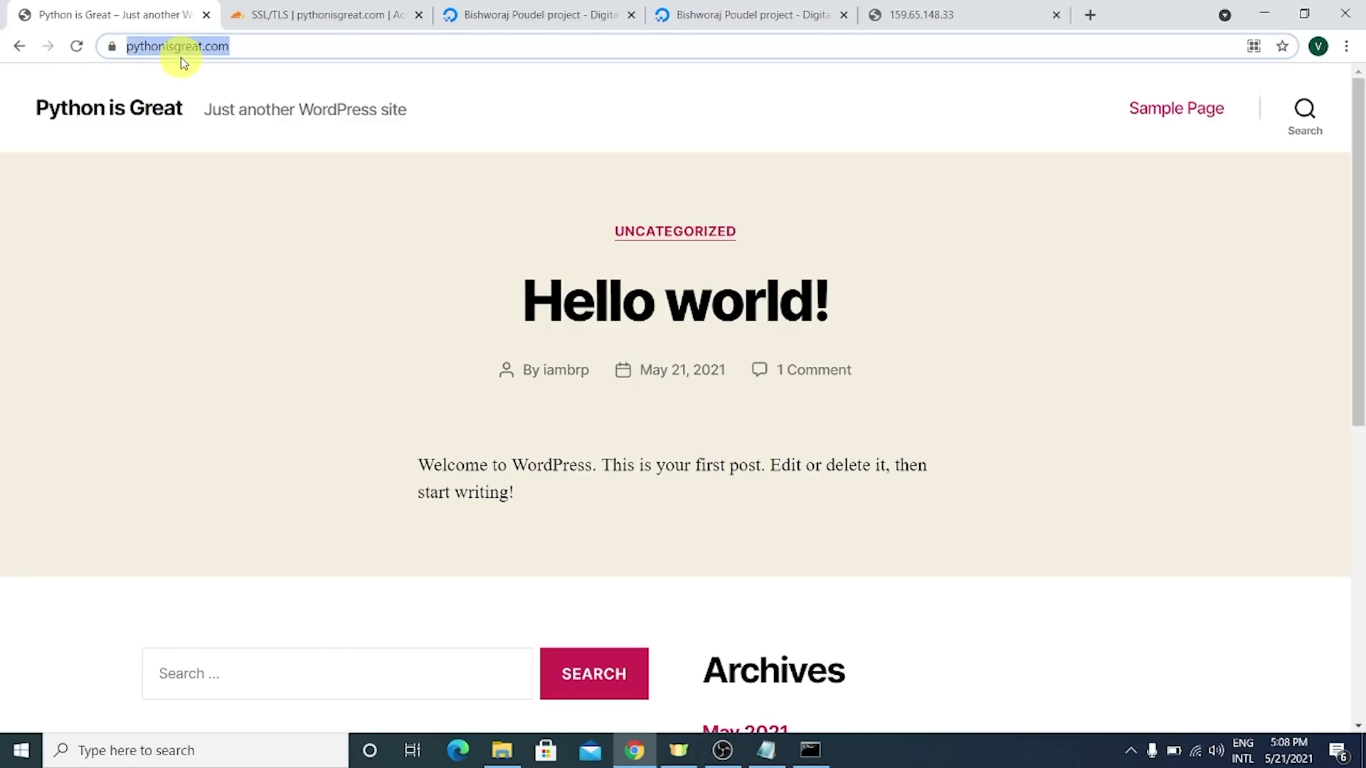
pyautogui.press('Return')
pyautogui.click(200, 41)
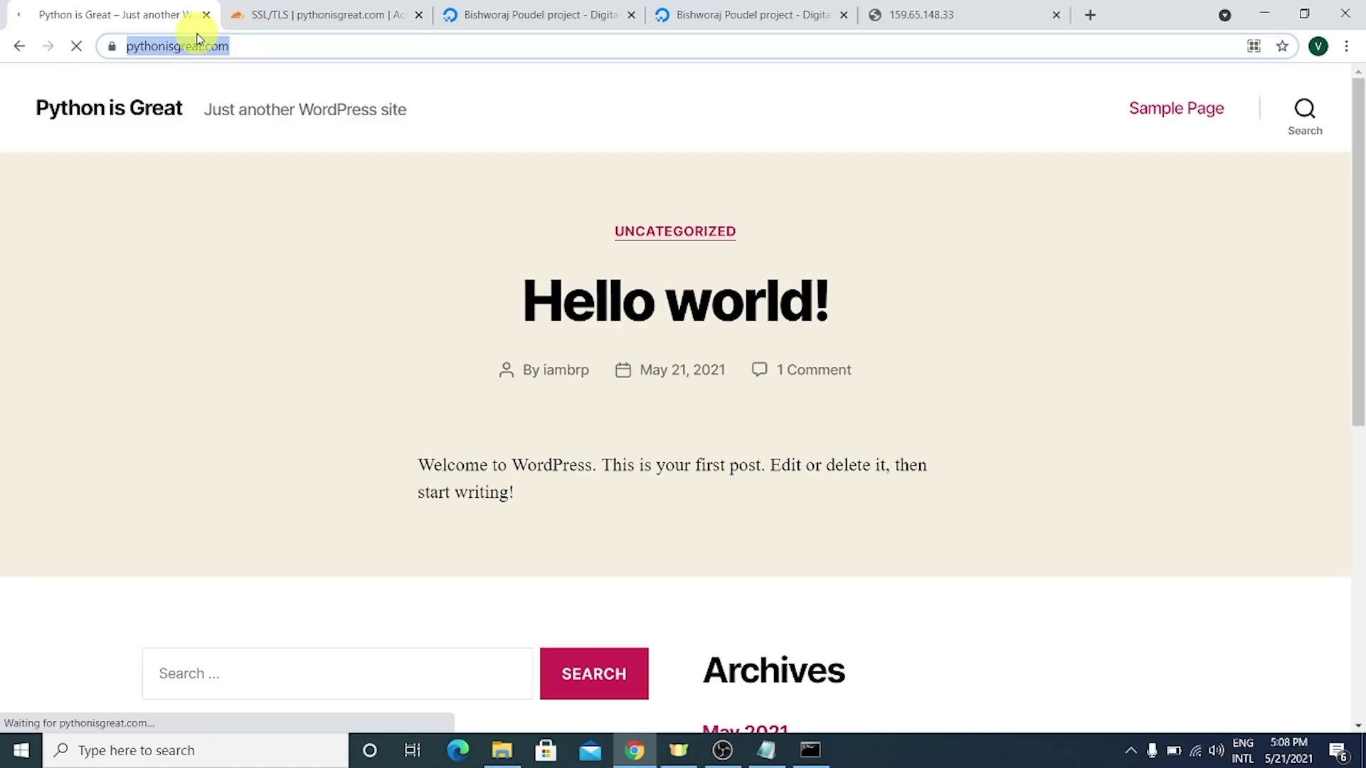
pyautogui.press('Return')
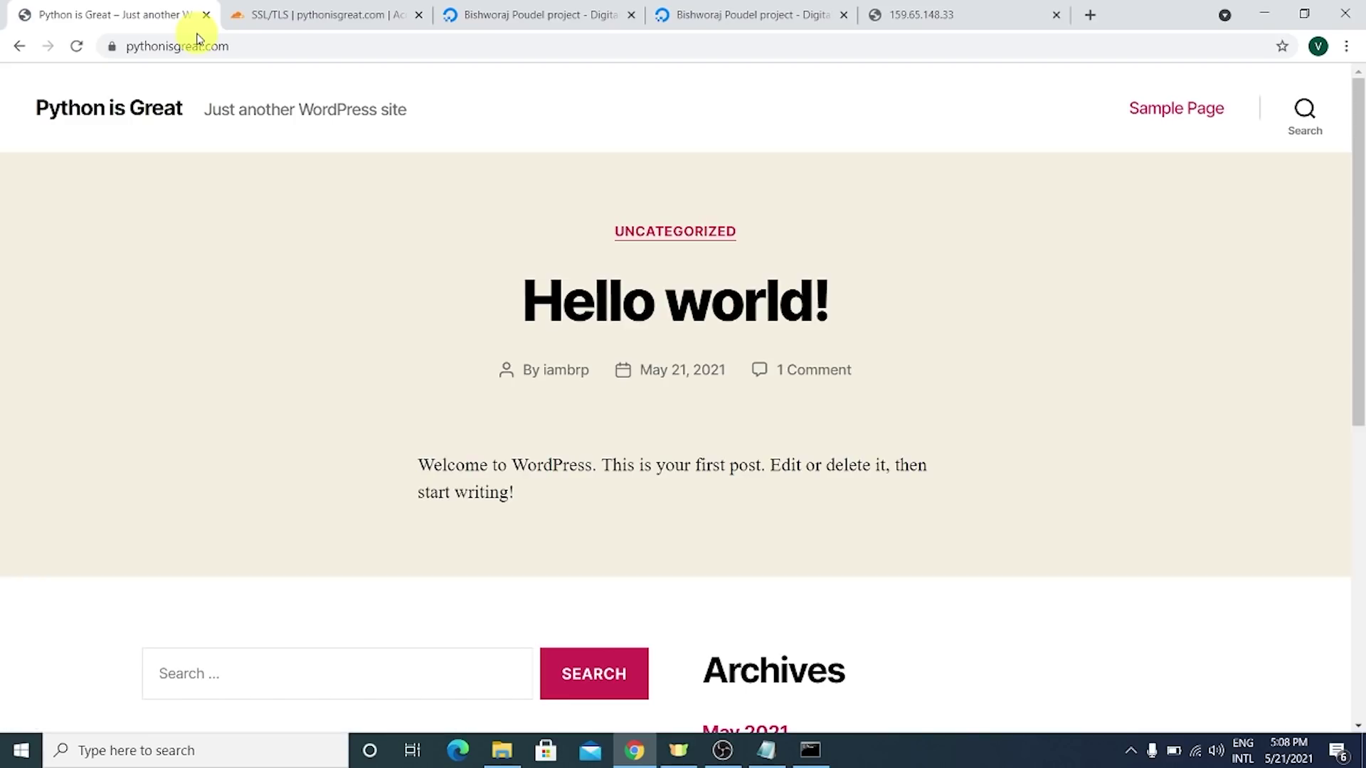
pyautogui.click(207, 55)
pyautogui.press('Return')
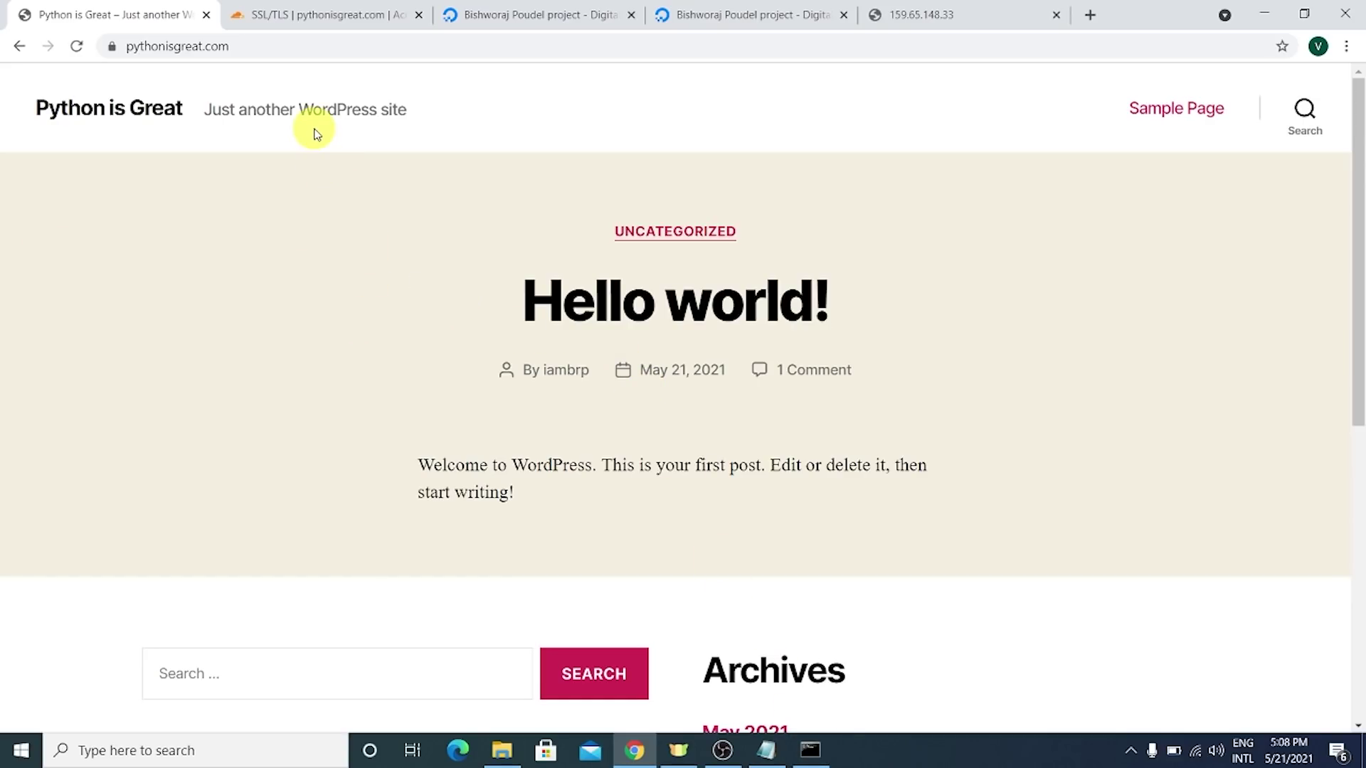
pyautogui.moveTo(328, 125); pyautogui.dragTo(453, 136)
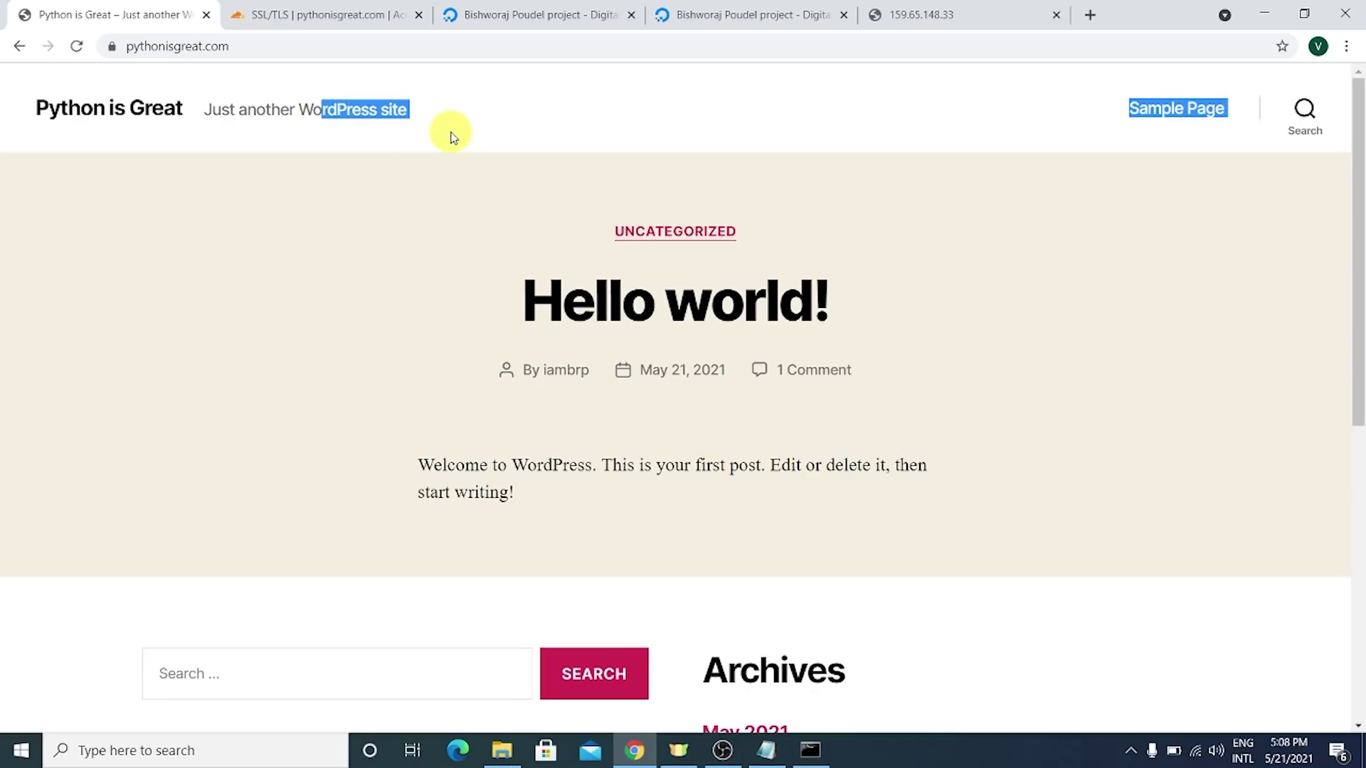
pyautogui.click(270, 41)
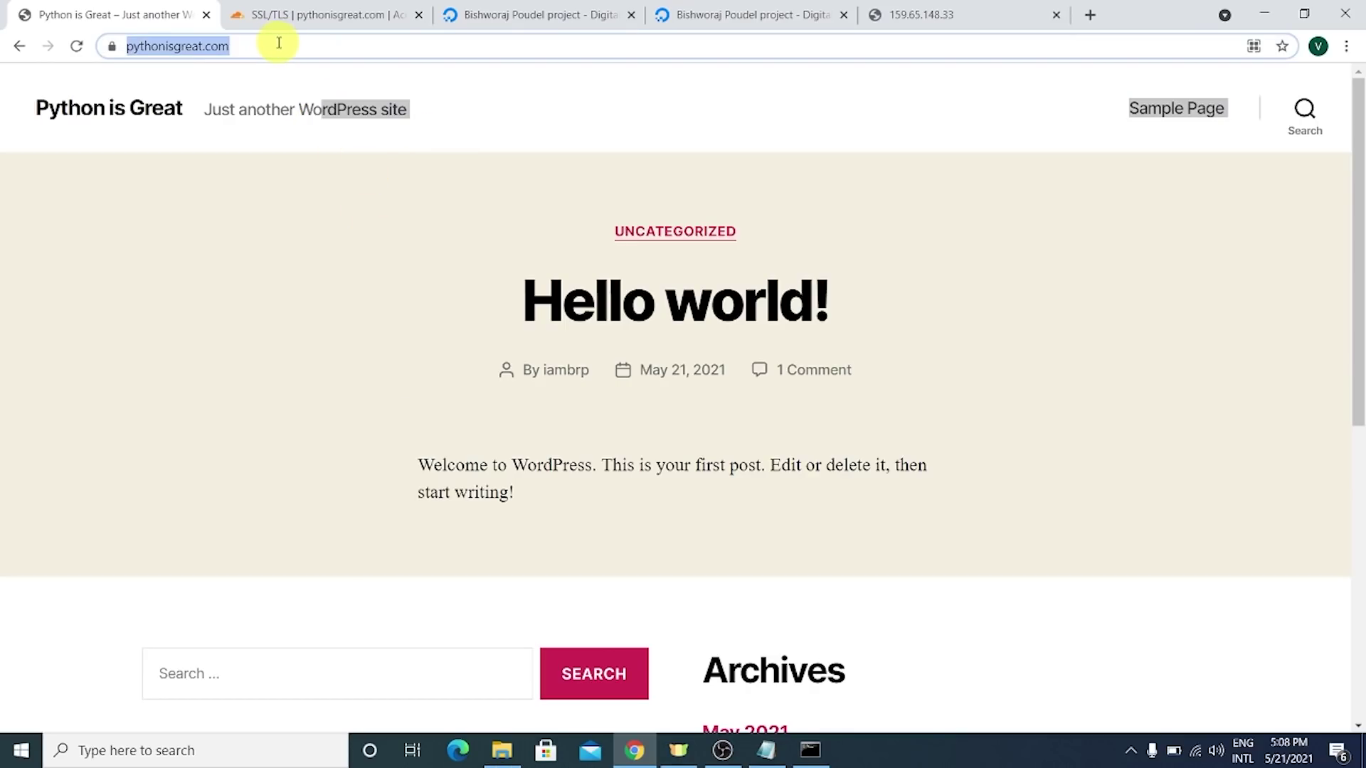
pyautogui.click(279, 44)
pyautogui.write('//')
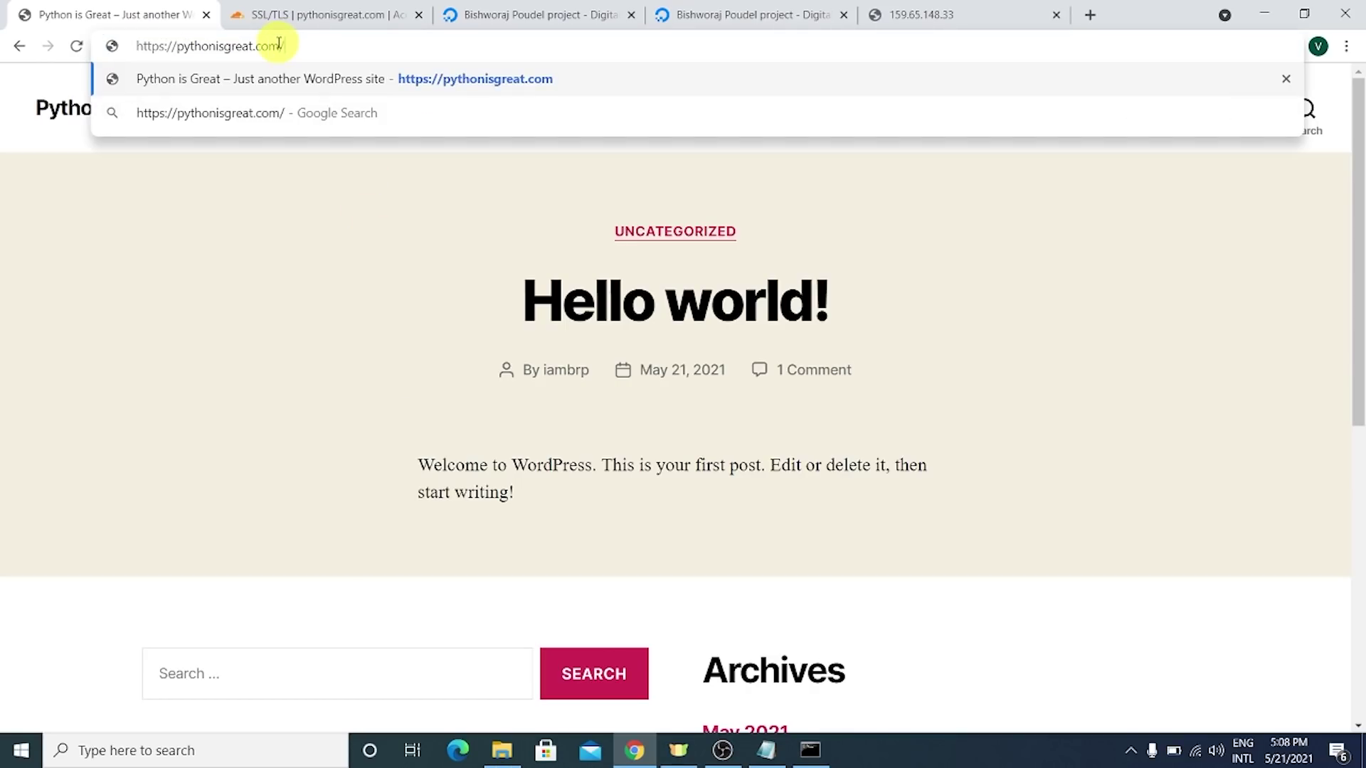
pyautogui.write('admin')
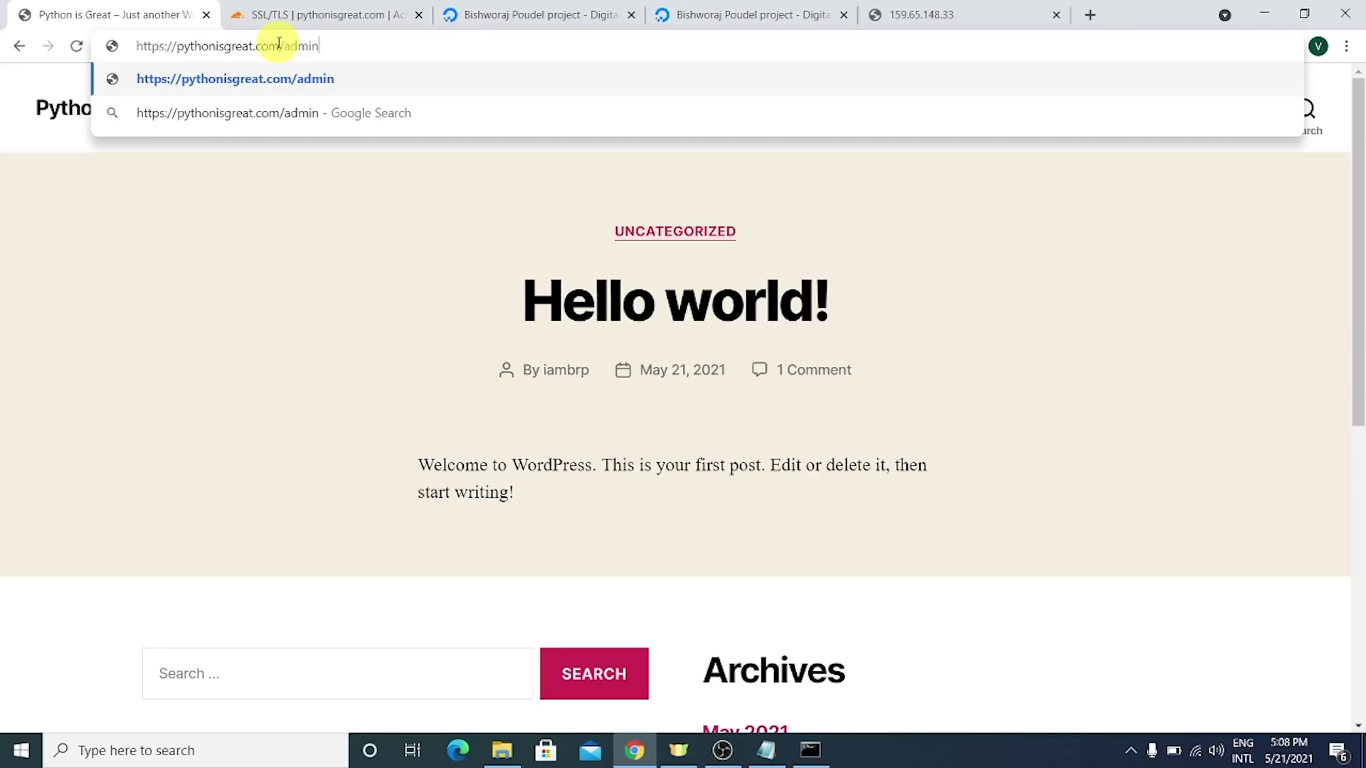
pyautogui.press('Return')
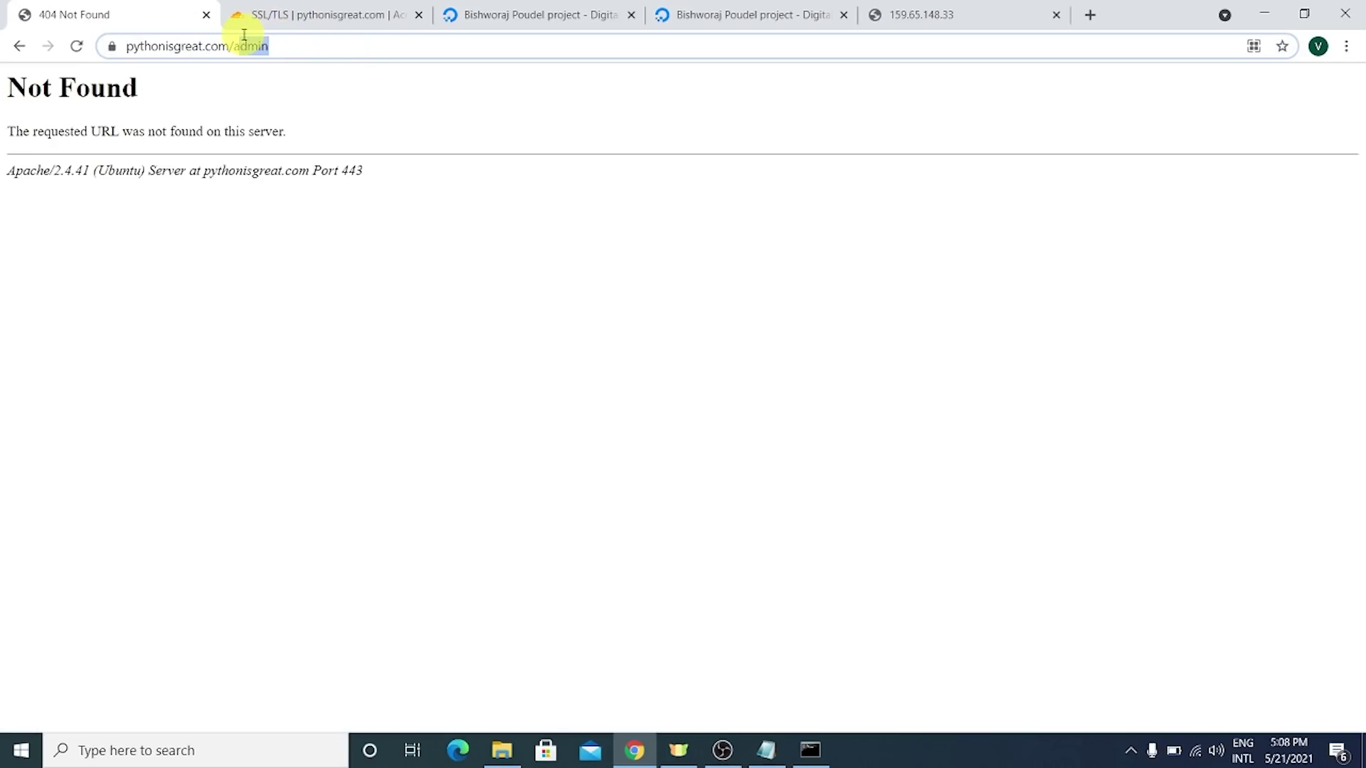
# - Go to /wp-admin and log in on wp-login.php with the admin username and password
pyautogui.write('wp-')
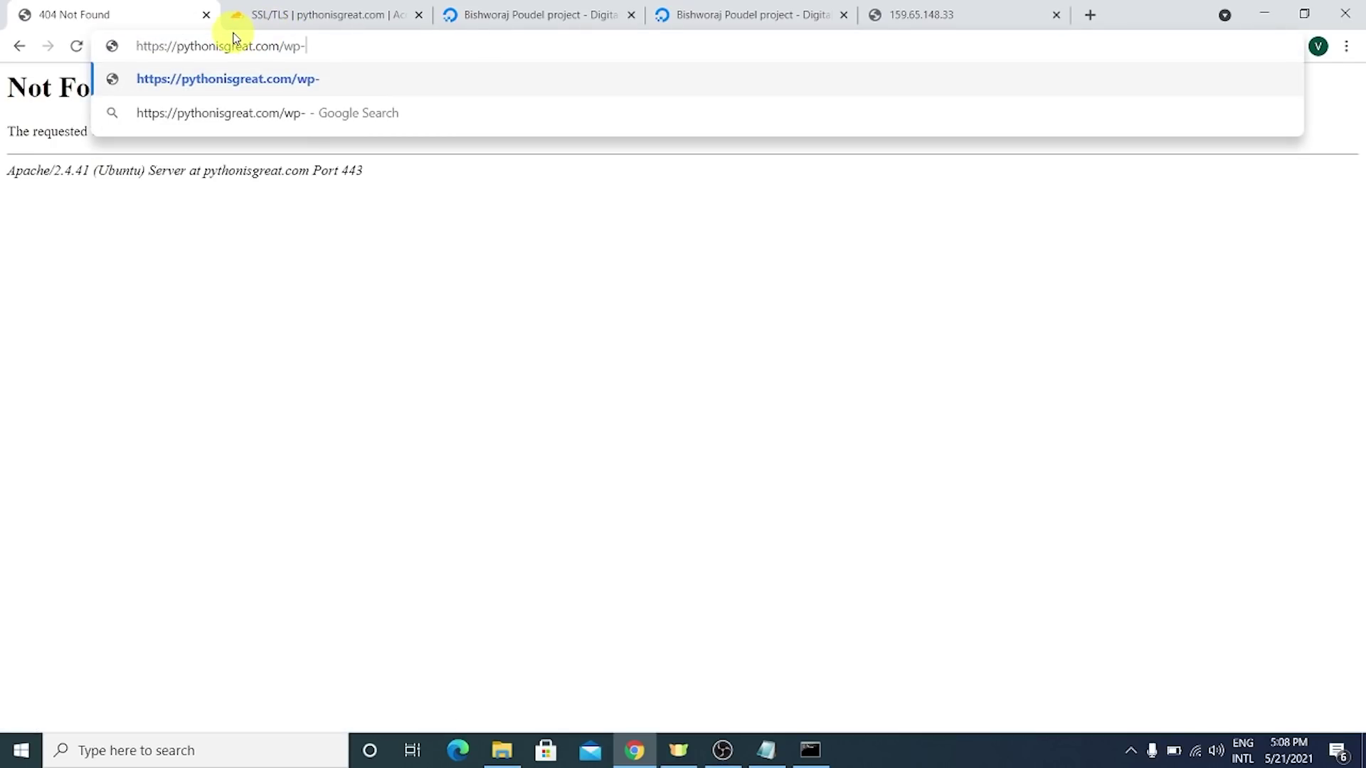
pyautogui.press('Return')
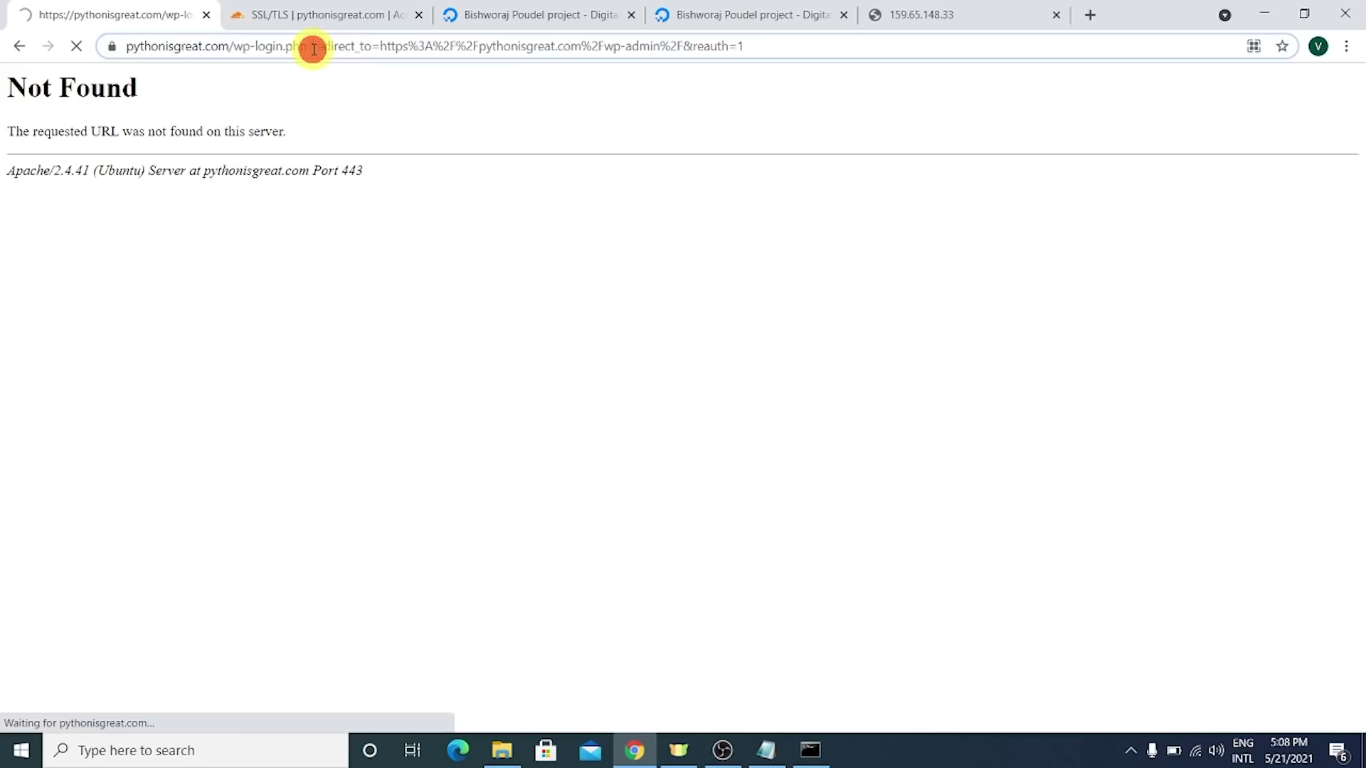
pyautogui.moveTo(283, 45); pyautogui.dragTo(354, 45)
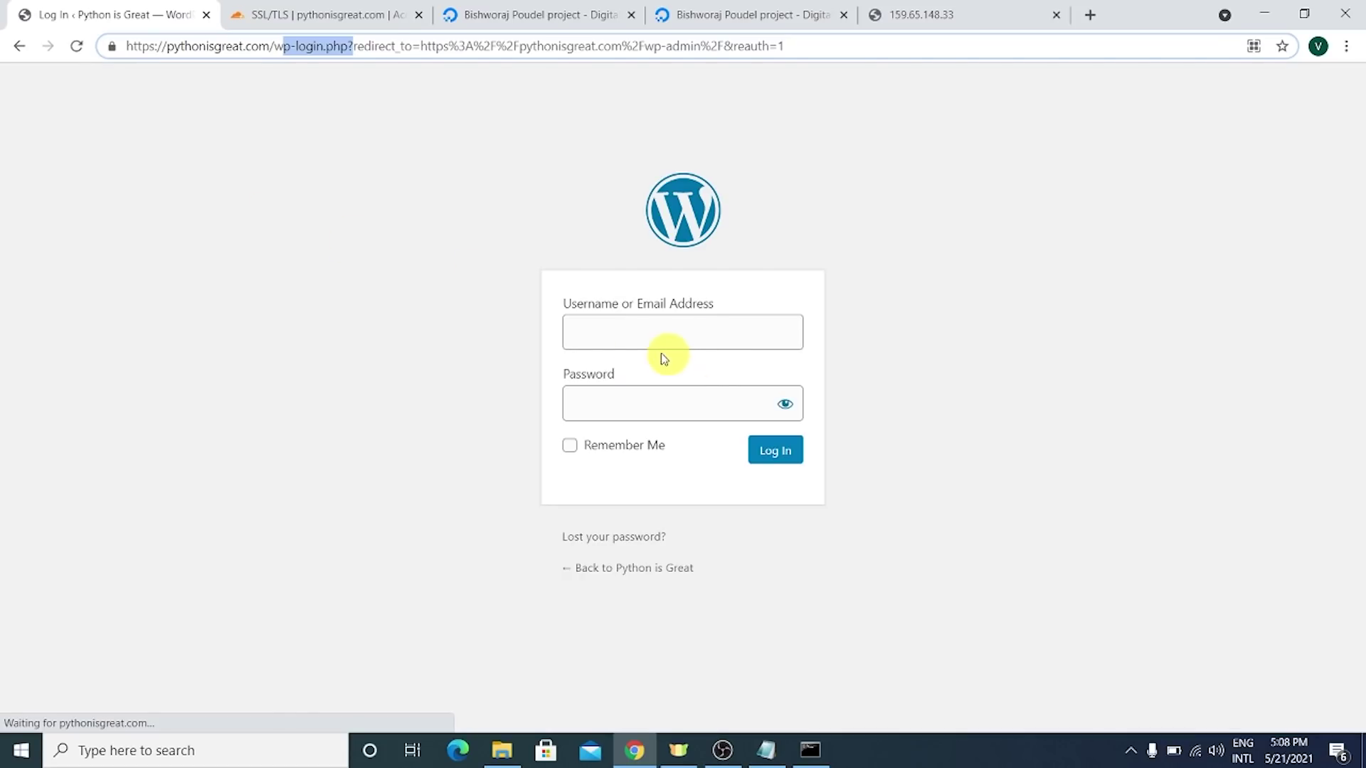
pyautogui.click(626, 338)
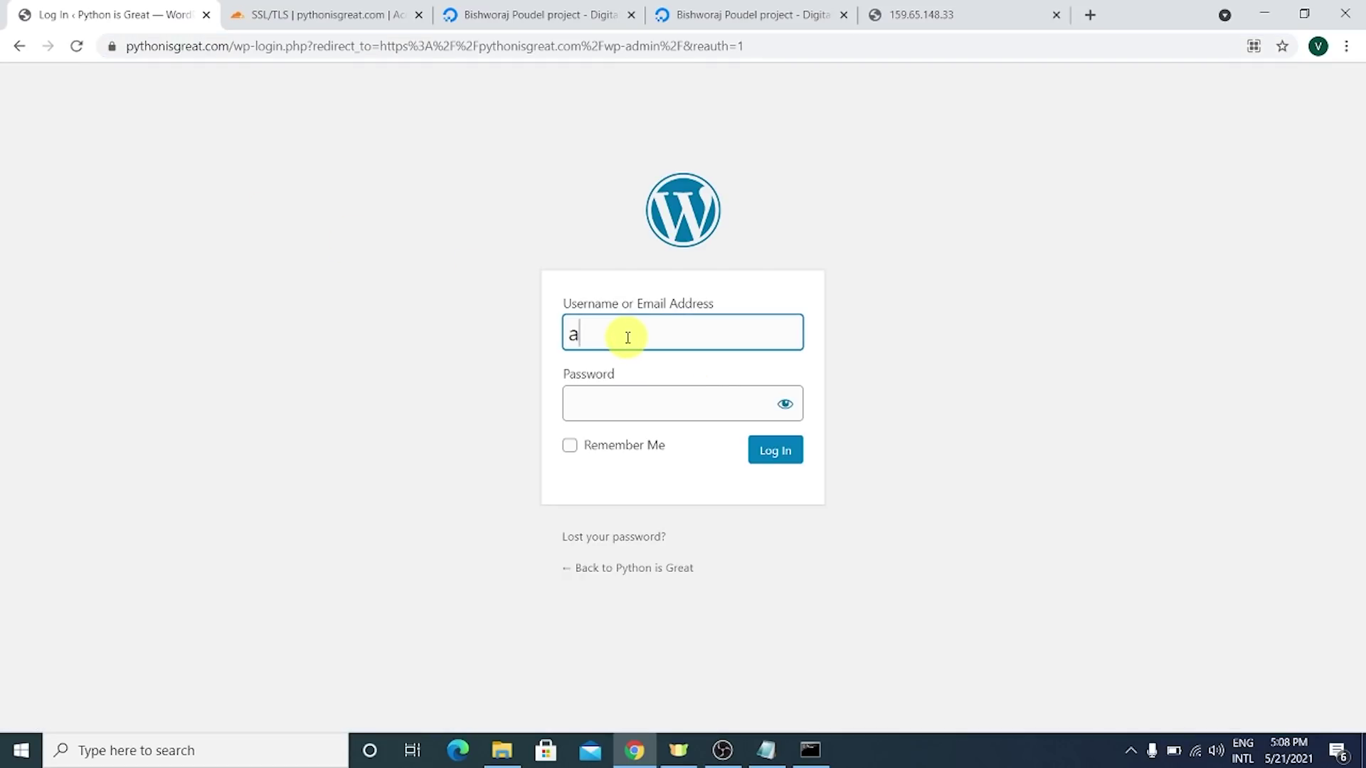
pyautogui.press('Tab')
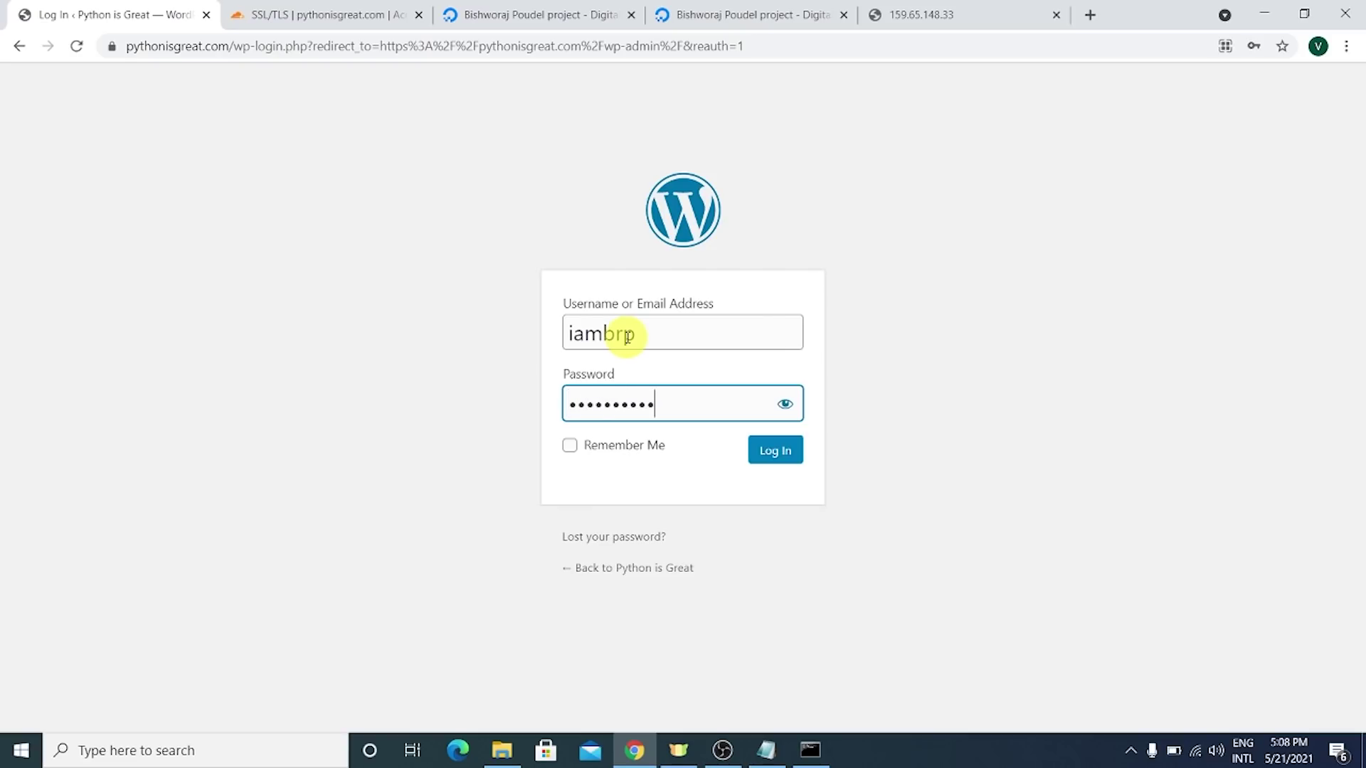
pyautogui.click(775, 450)
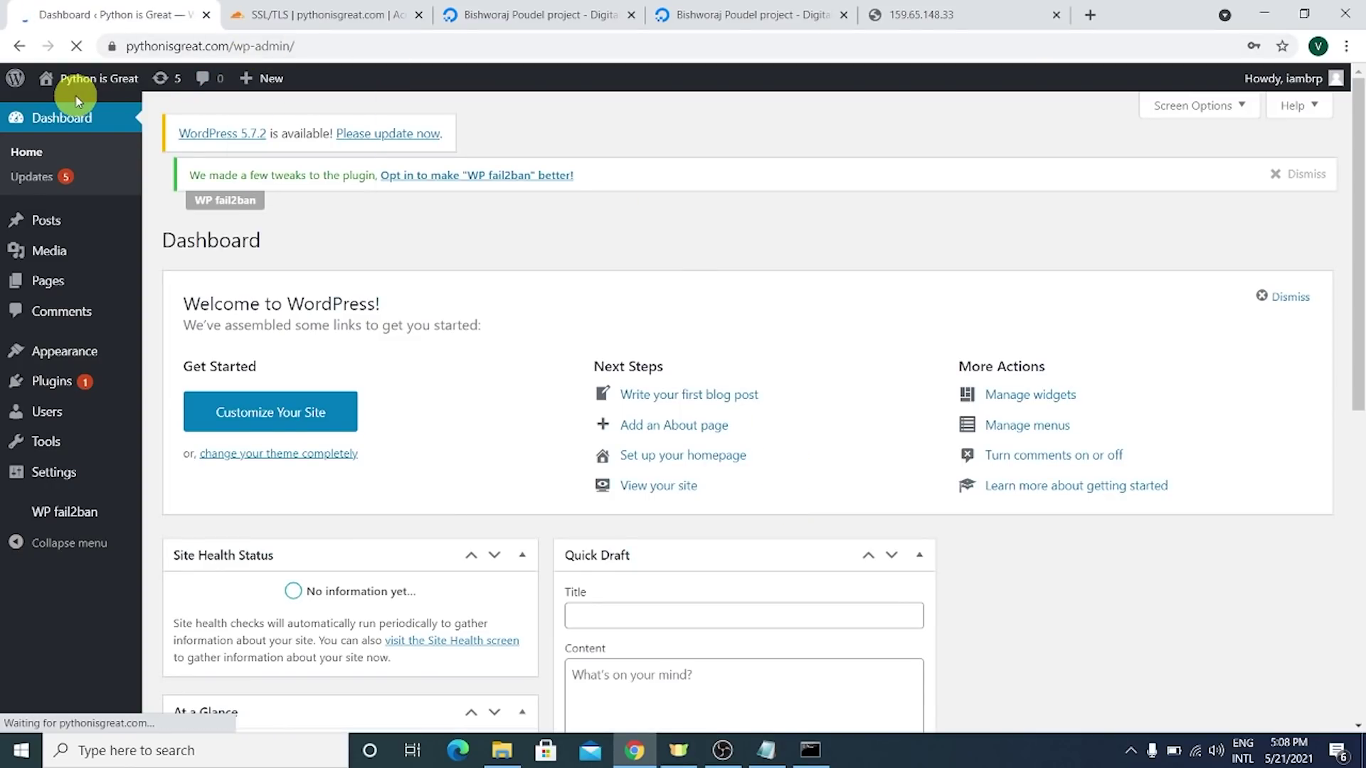
# - Open the site's front page in a new browser tab from the site name
pyautogui.rightClick(93, 85)
pyautogui.click(135, 94)
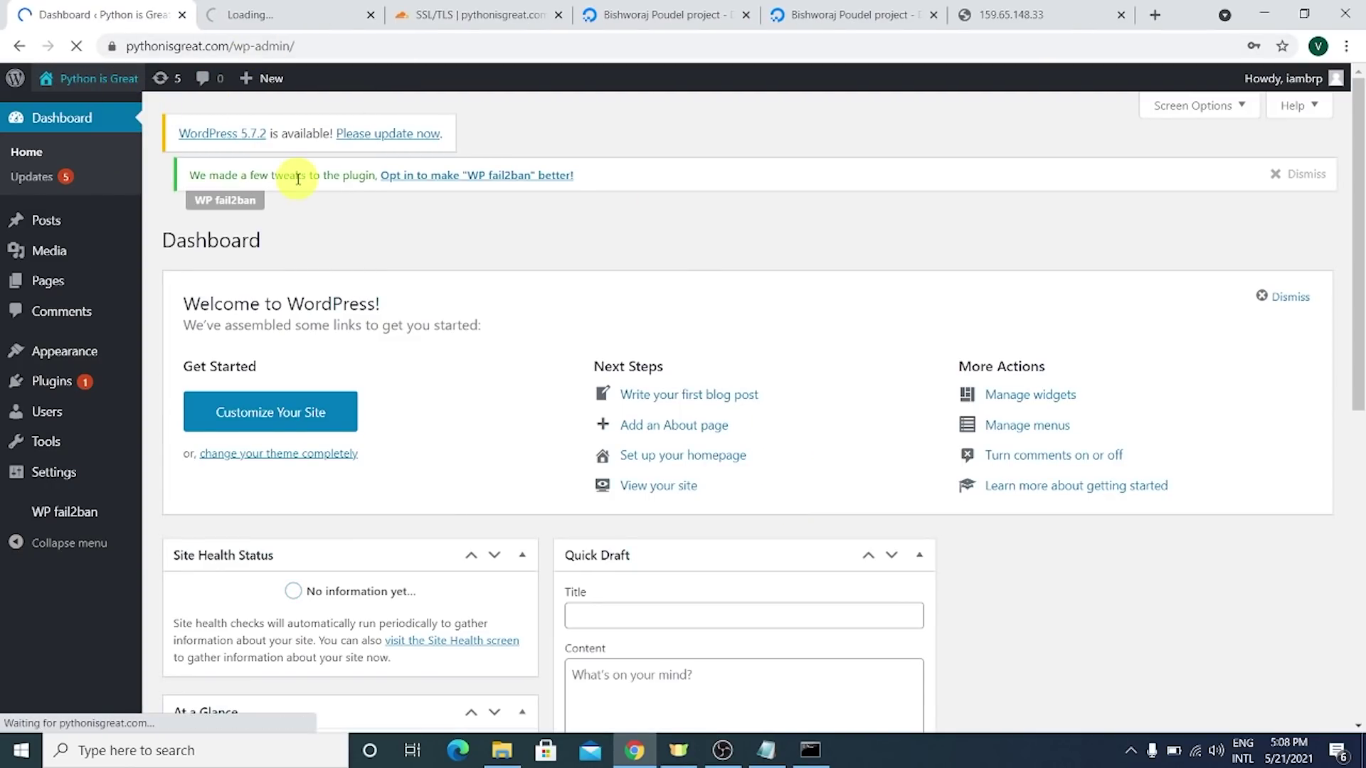
pyautogui.click(235, 14)
pyautogui.click(118, 10)
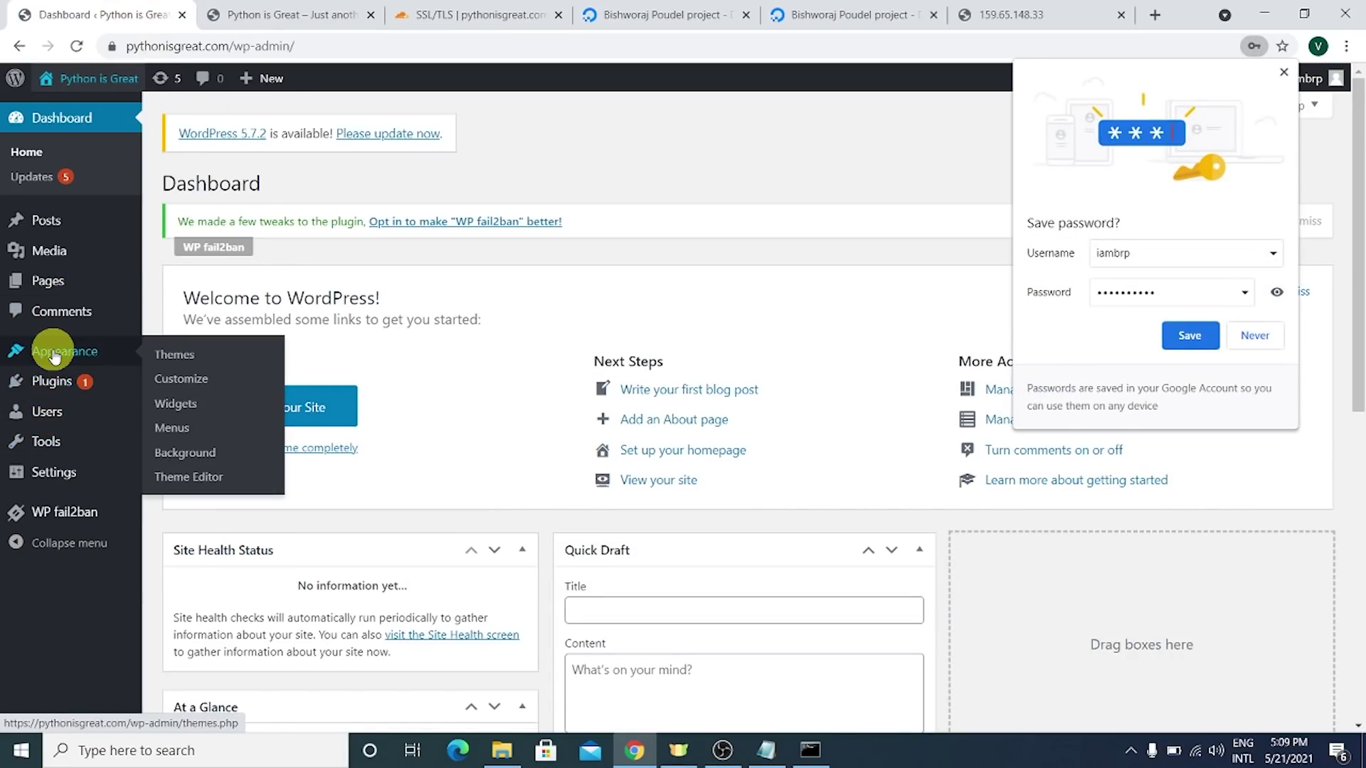
# - View Appearance > Themes showing 3 themes with Twenty Twenty active, then check the front-page tab
pyautogui.click(164, 355)
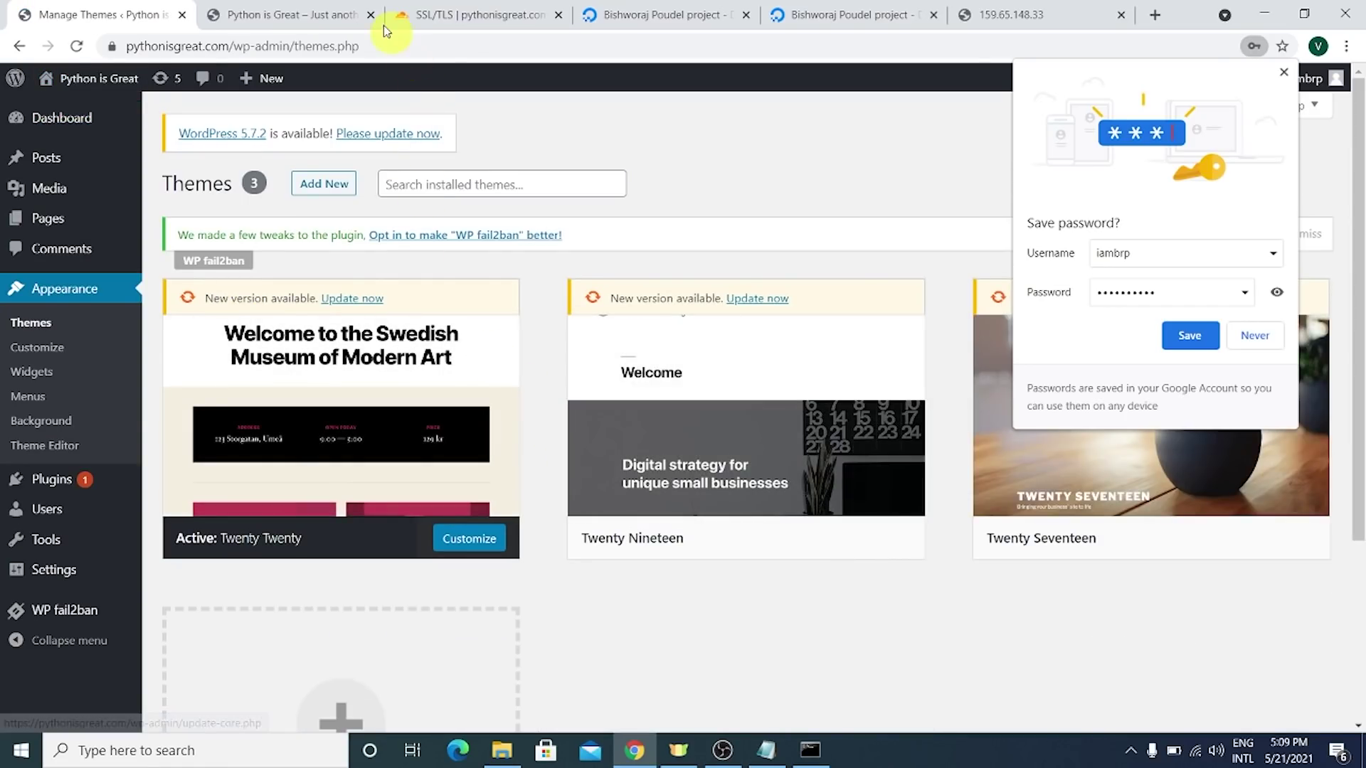
pyautogui.click(322, 16)
pyautogui.click(330, 39)
# - Go to YouTube and scroll through the channel's videos
pyautogui.write('y')
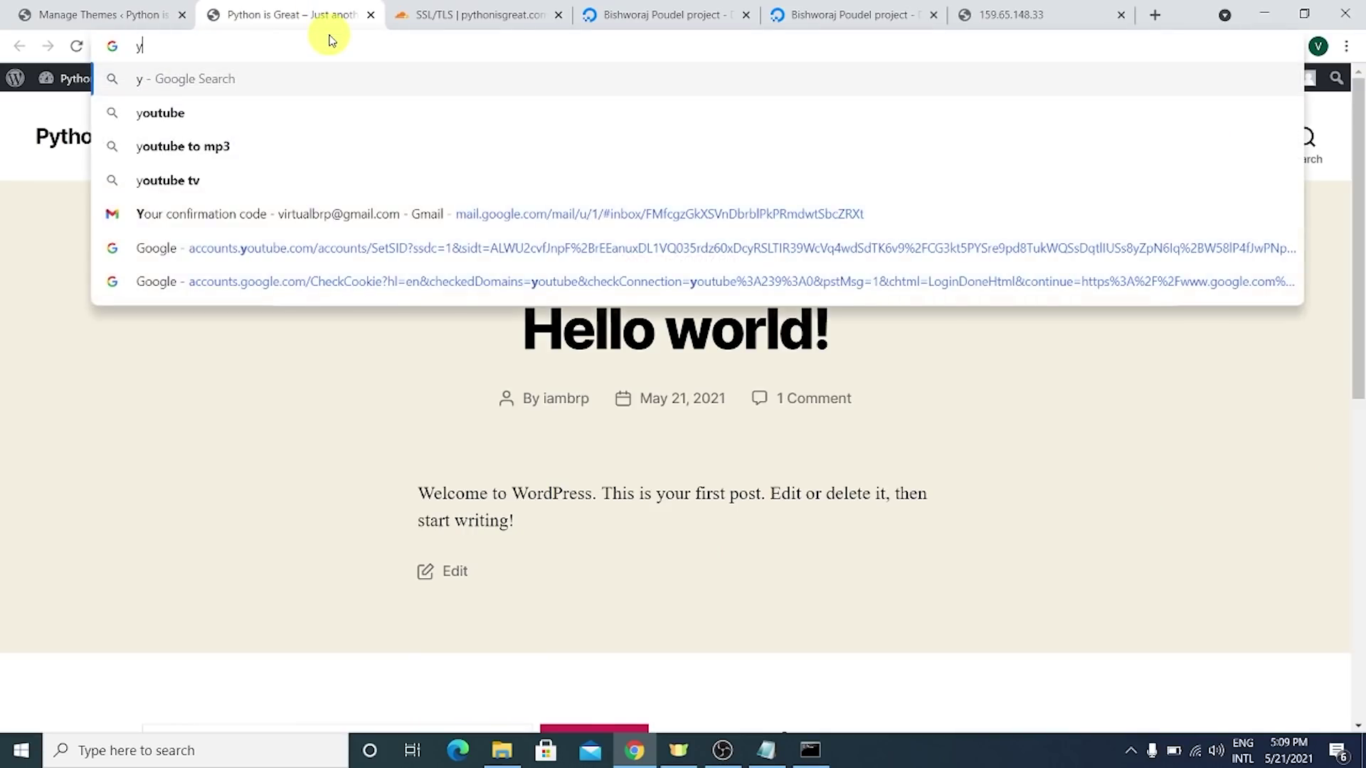
pyautogui.write('outub')
pyautogui.press('Return')
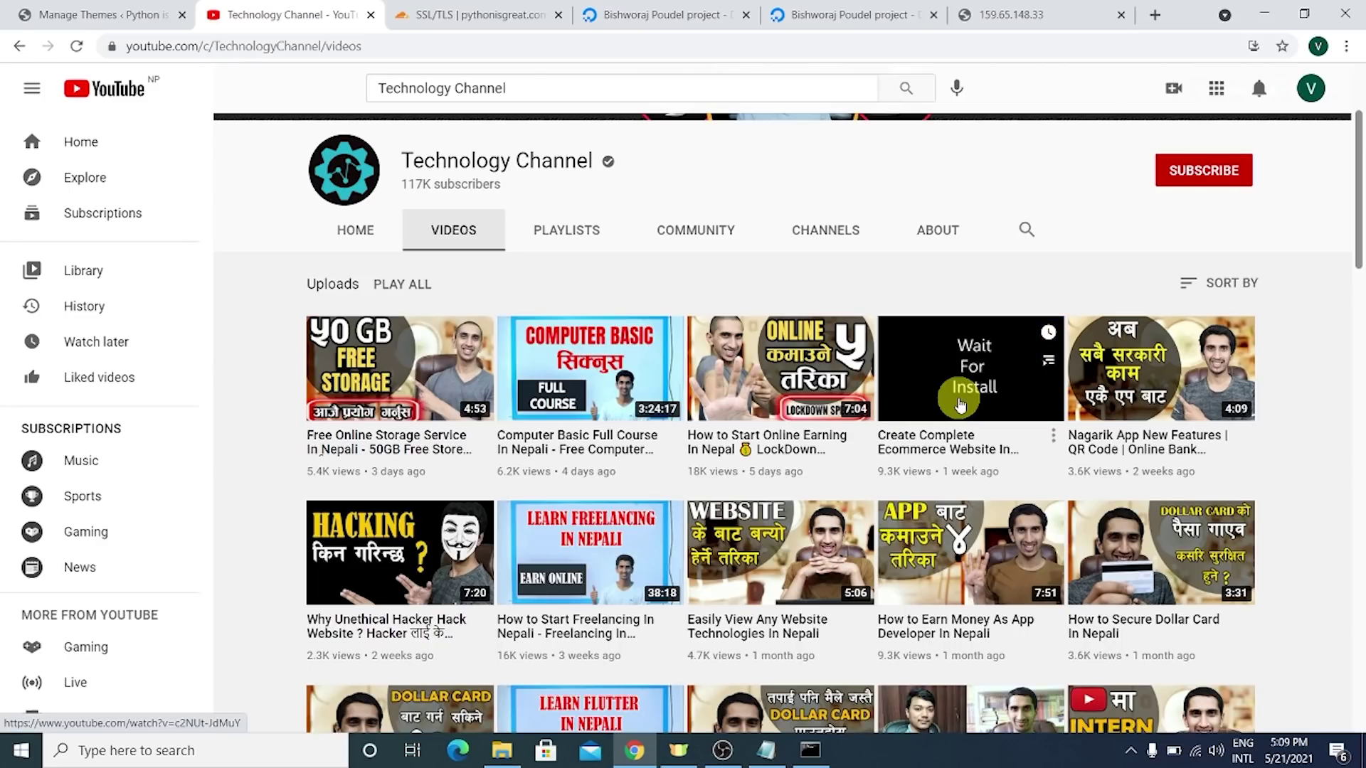
pyautogui.scroll(-10, 953, 380)
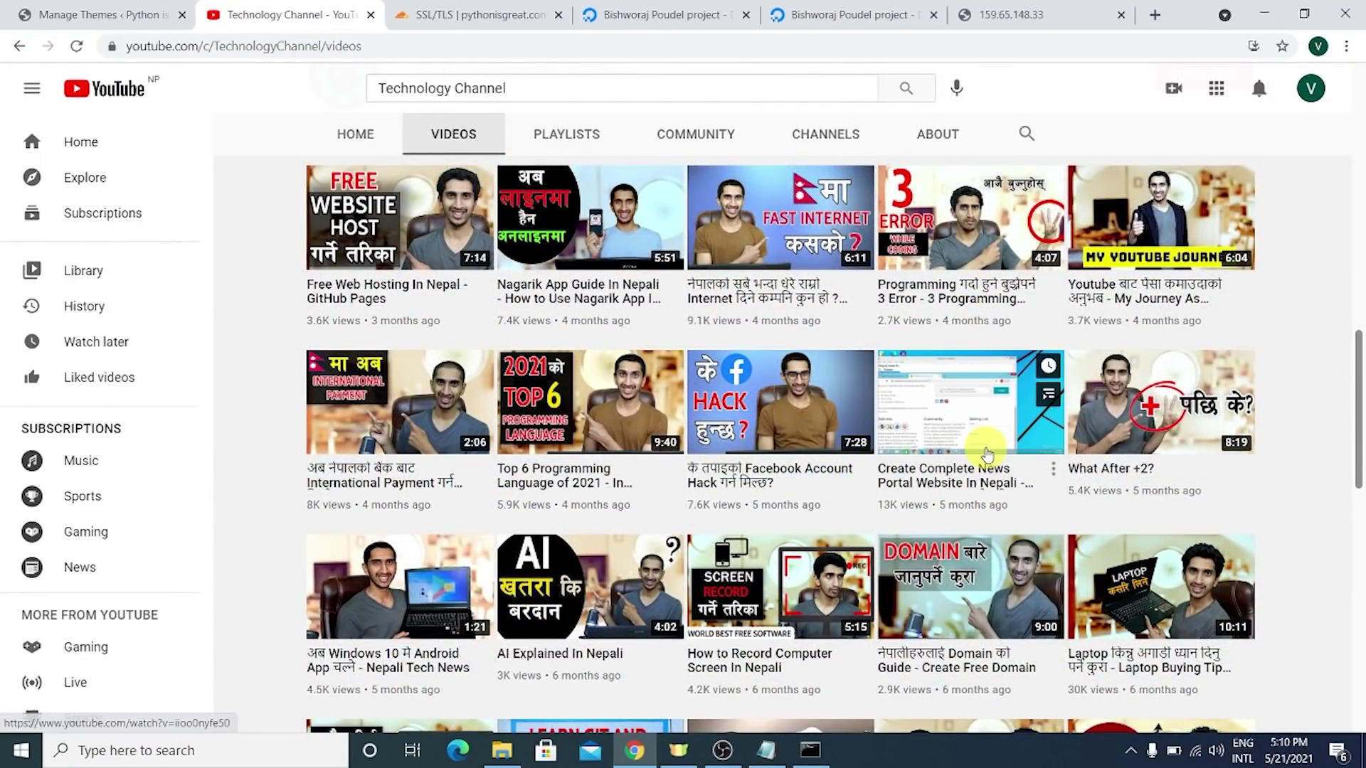
pyautogui.scroll(-1, 996, 505)
pyautogui.scroll(5, 1056, 440)
pyautogui.scroll(3, 1056, 440)
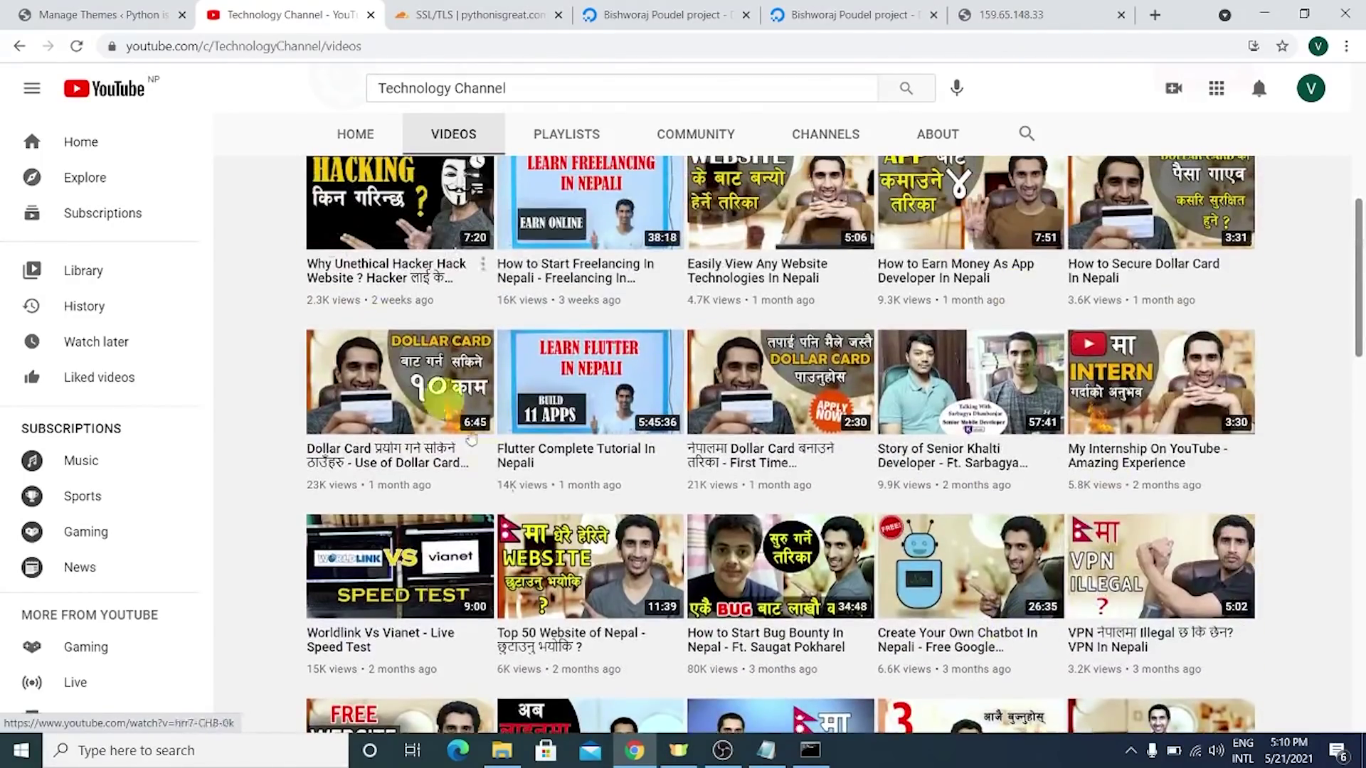
pyautogui.scroll(5, 862, 439)
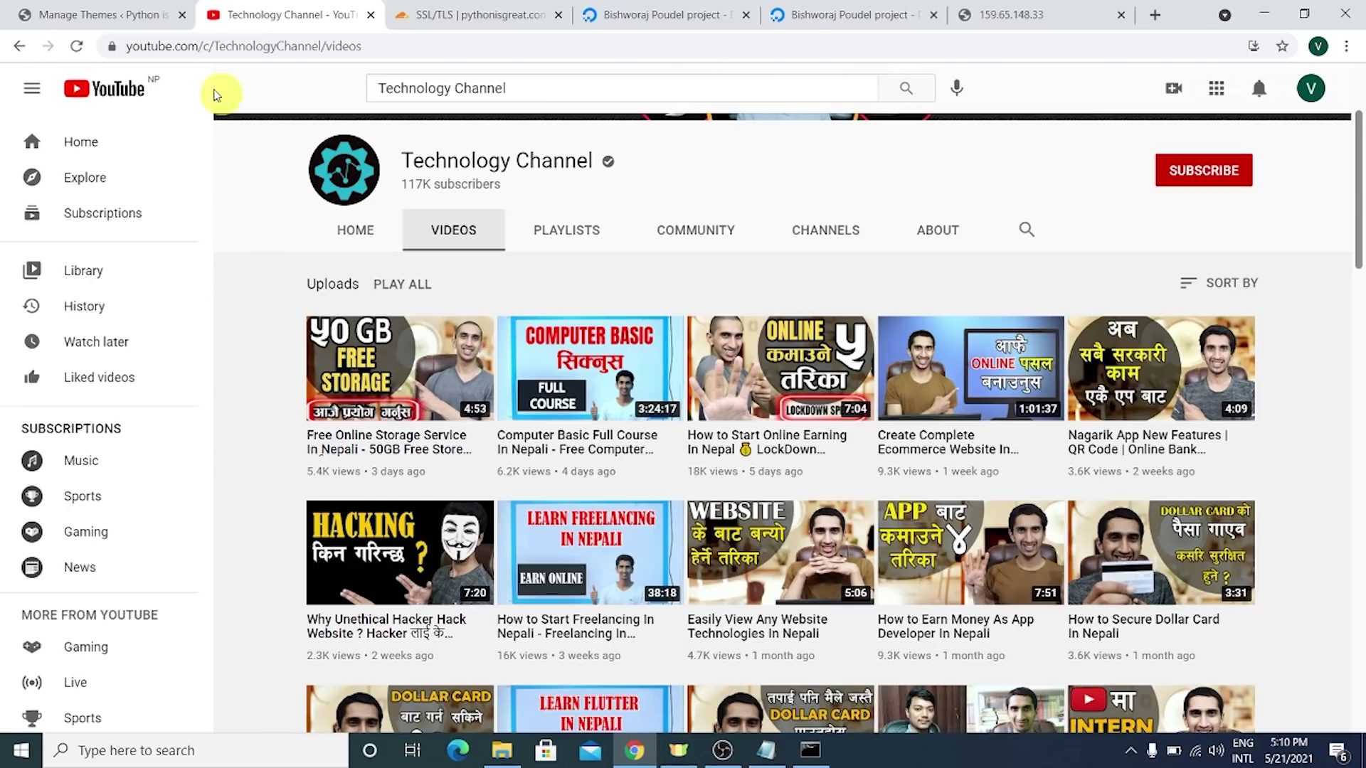
# - Visit the live Python is Great site from Manage Themes, then show the DigitalOcean project
pyautogui.click(99, 7)
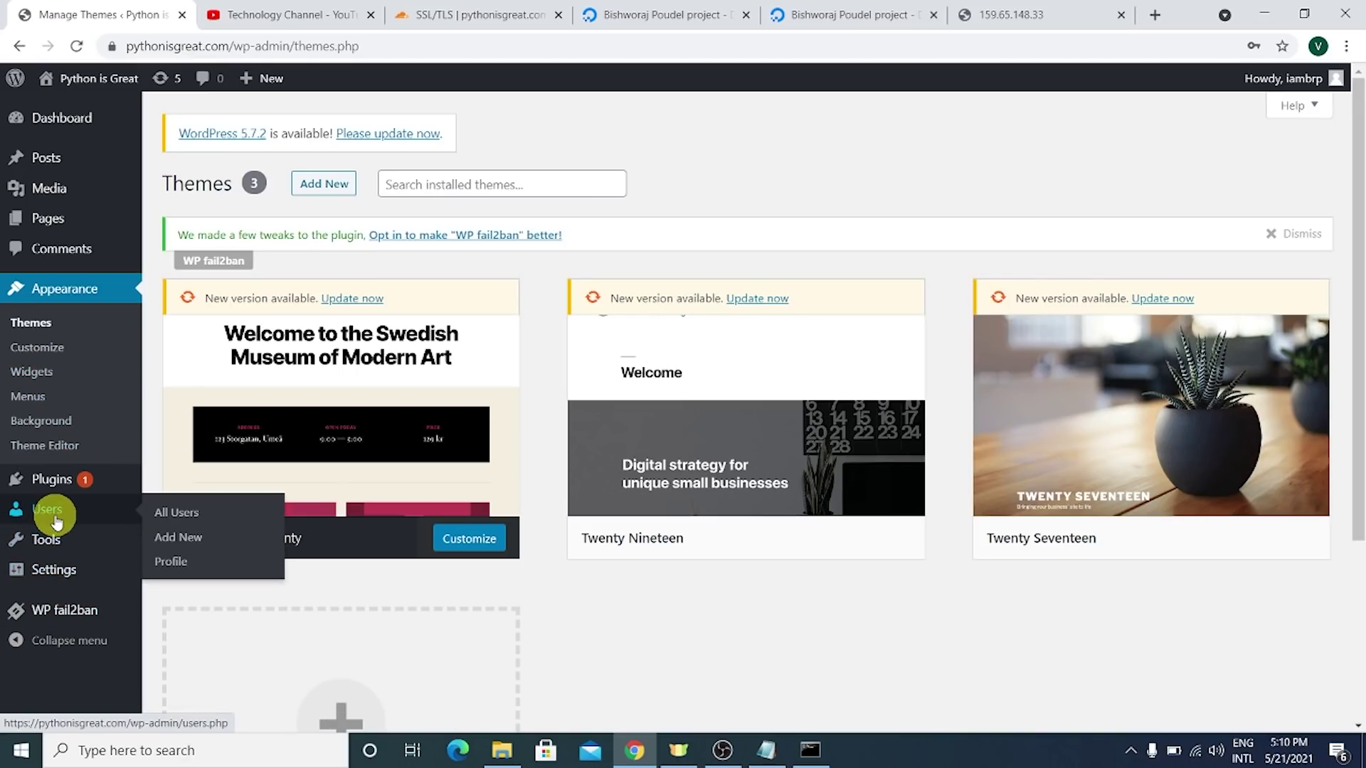
pyautogui.click(125, 81)
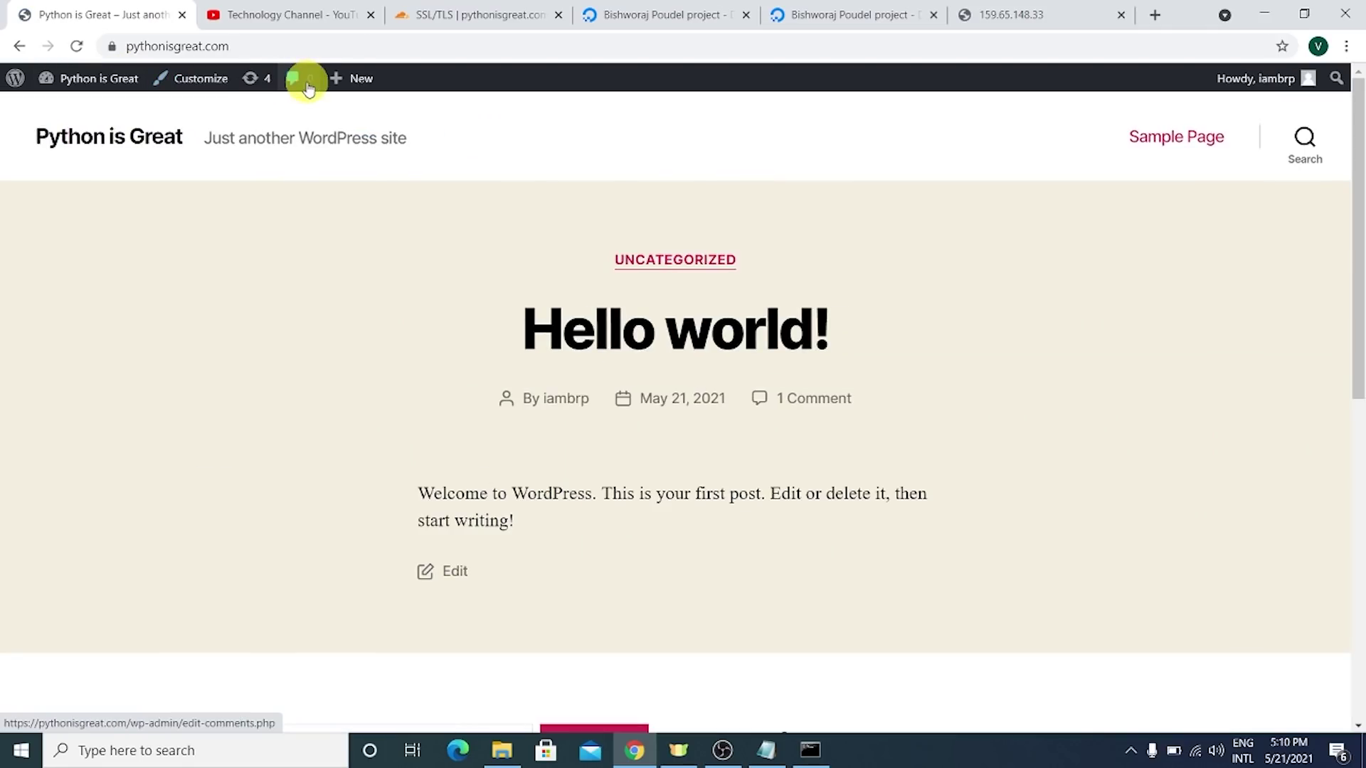
pyautogui.scroll(-5, 747, 357)
pyautogui.scroll(5, 755, 360)
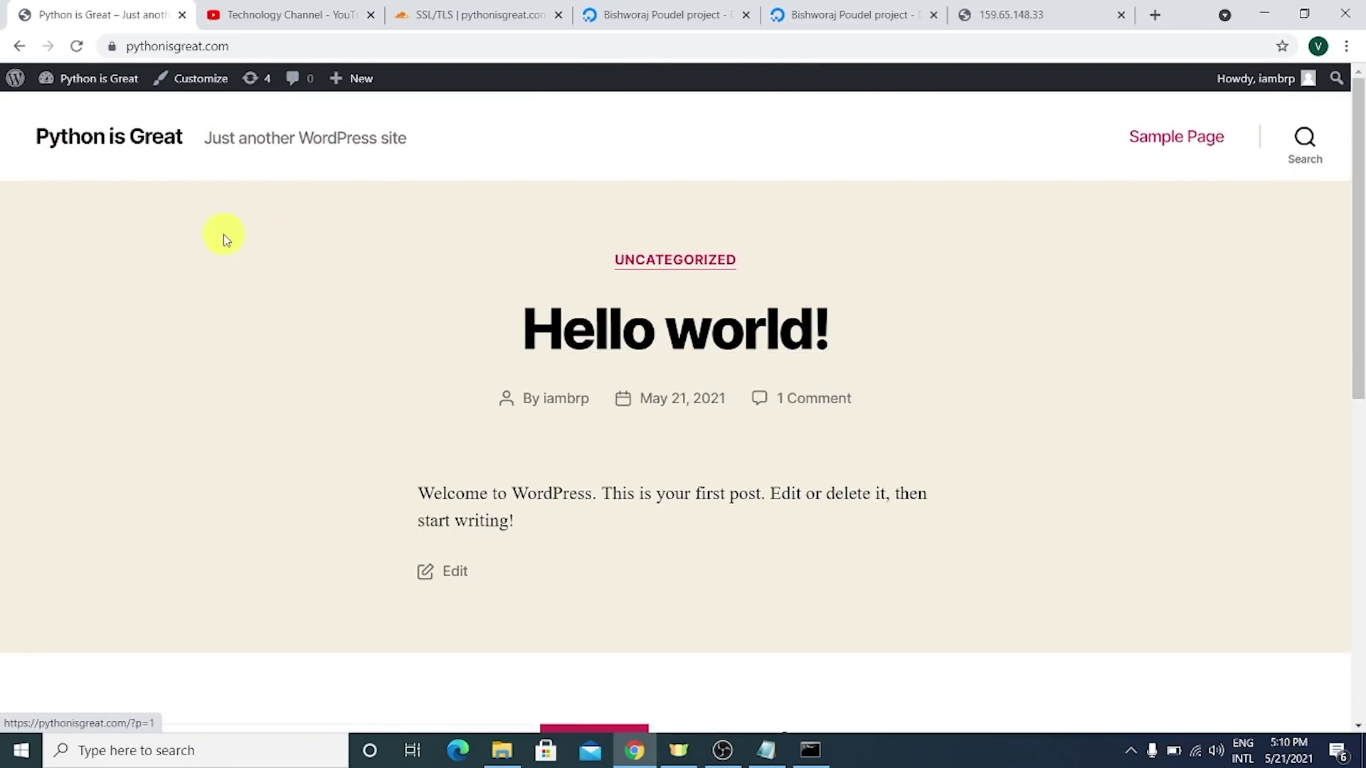
pyautogui.click(685, 10)
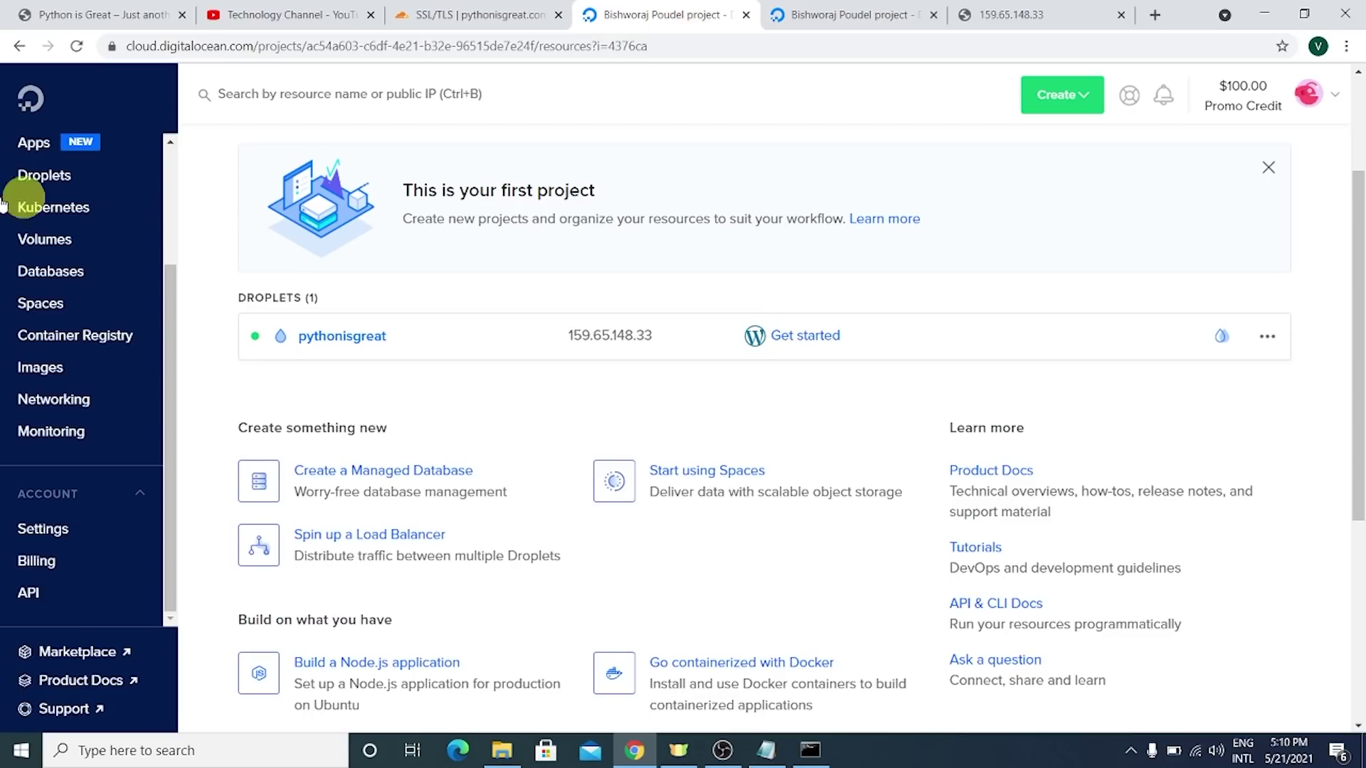
pyautogui.scroll(3, 982, 293)
pyautogui.scroll(-3, 134, 539)
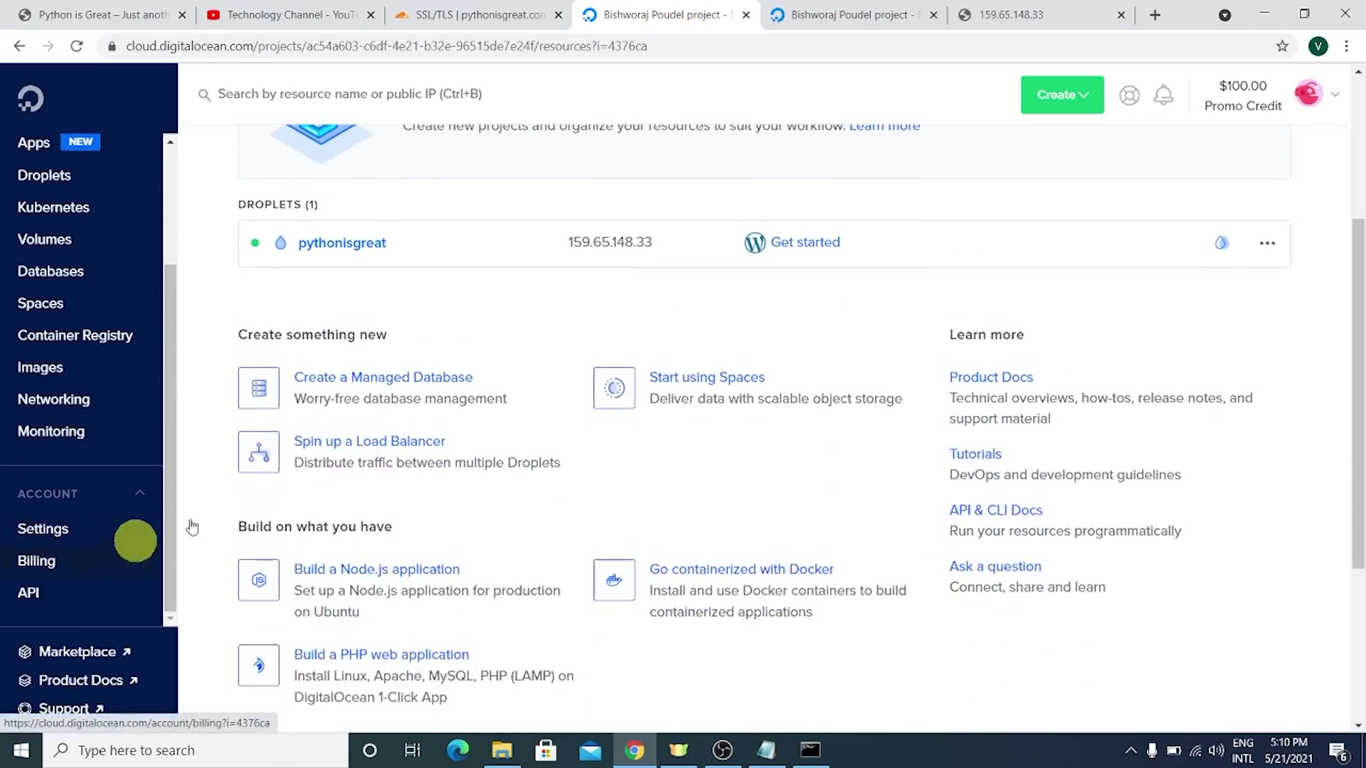
pyautogui.scroll(3, 982, 330)
pyautogui.moveTo(1257, 97)
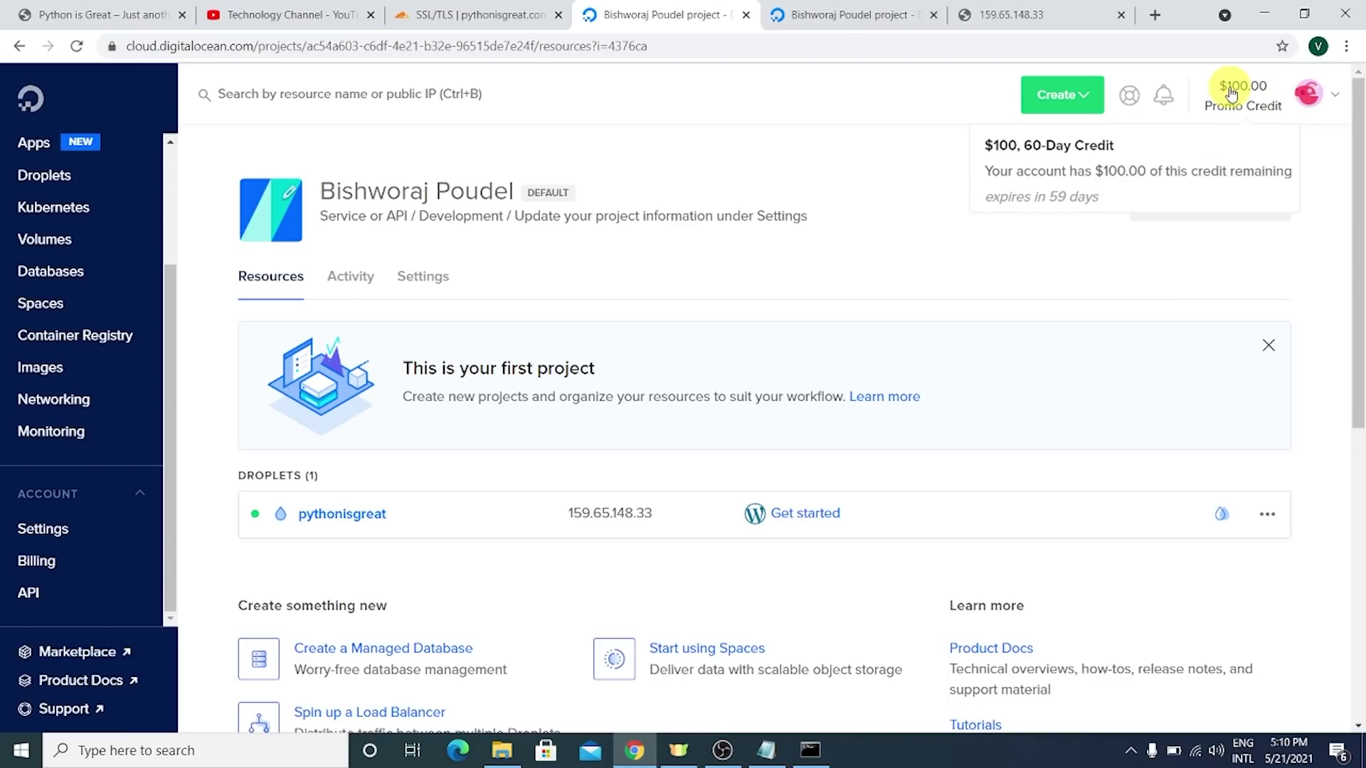
pyautogui.scroll(-5, 78, 335)
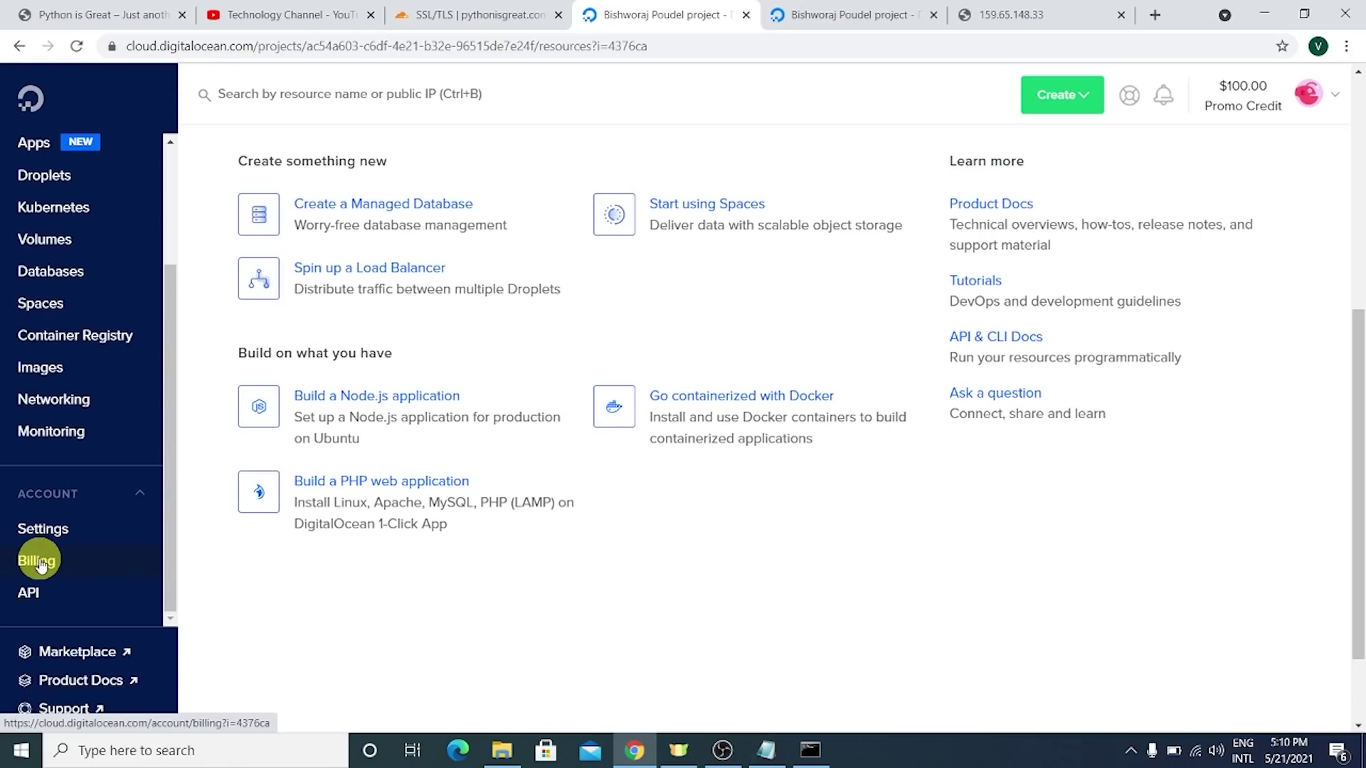
pyautogui.click(39, 563)
pyautogui.scroll(-2, 364, 412)
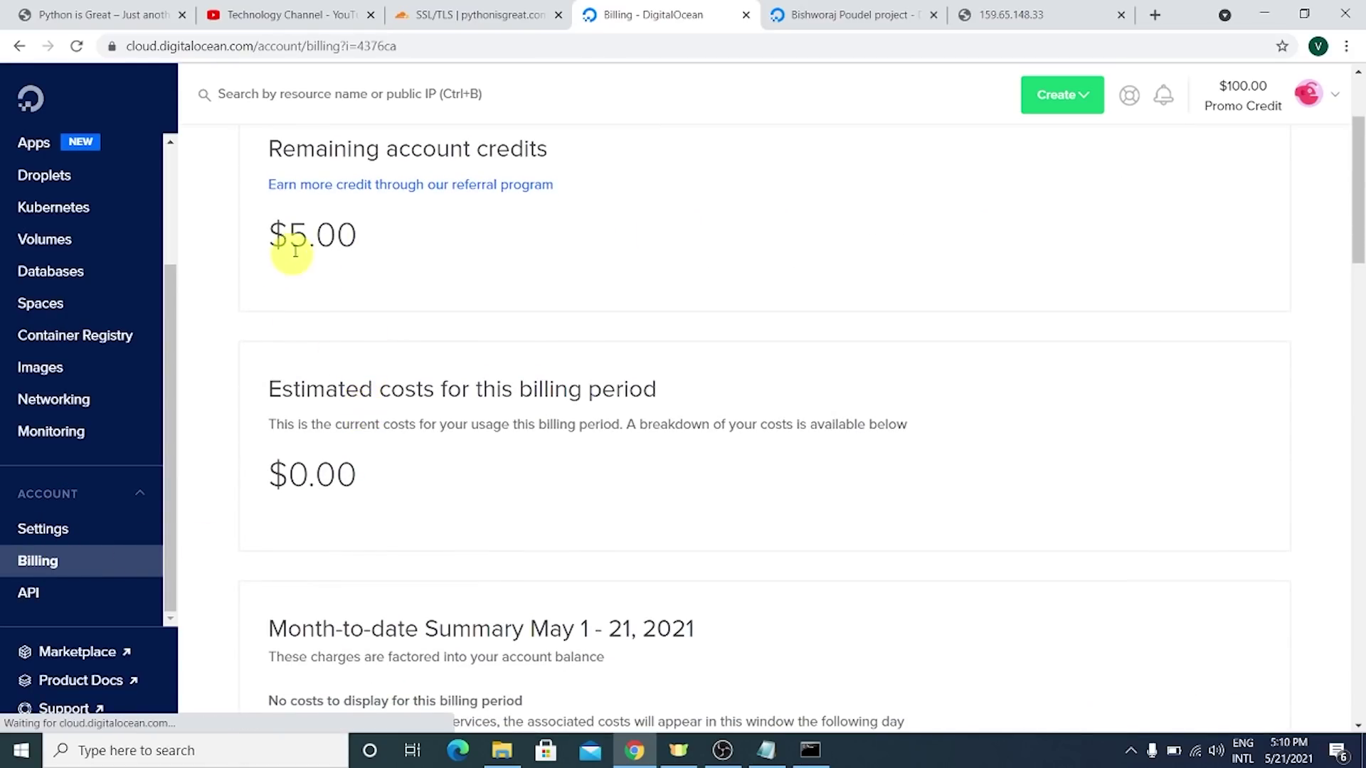
pyautogui.moveTo(286, 229); pyautogui.dragTo(348, 220)
pyautogui.click(341, 253)
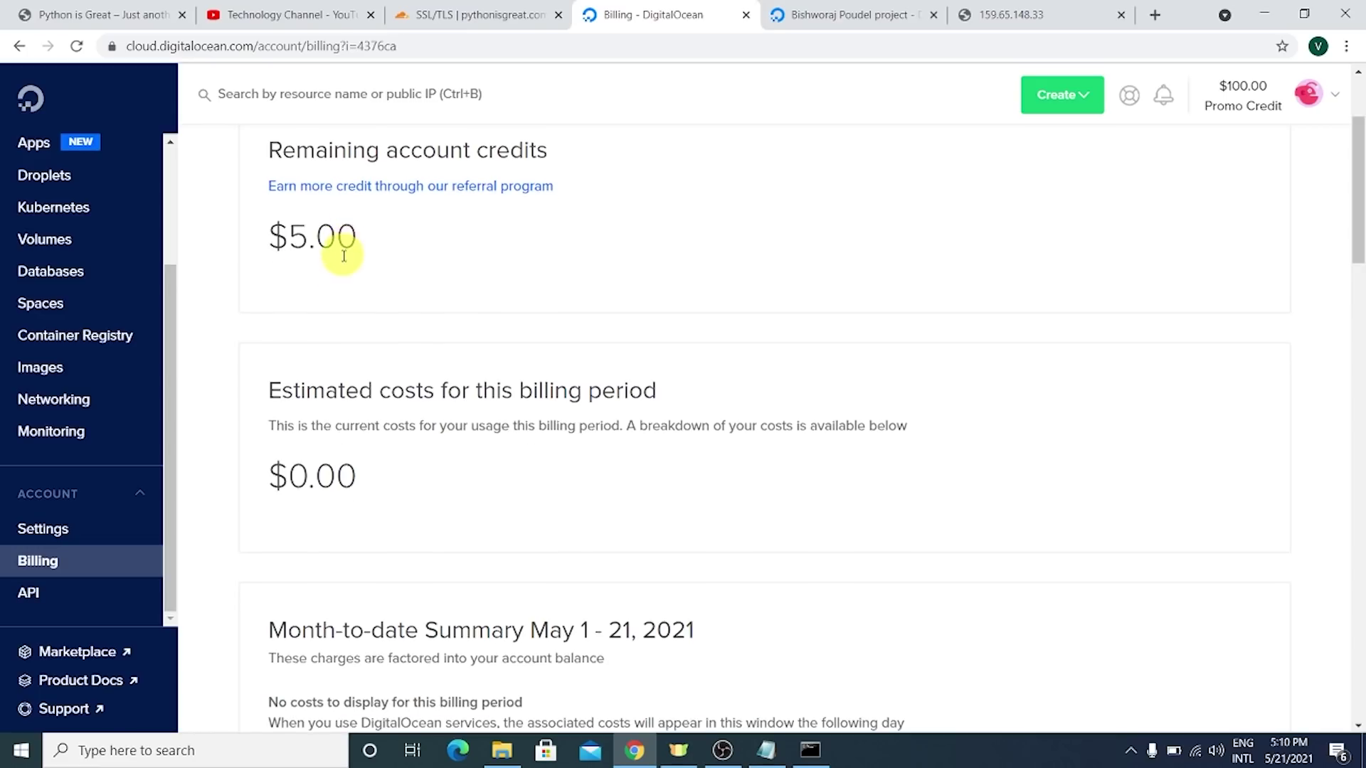
pyautogui.scroll(2, 331, 320)
pyautogui.doubleClick(310, 424)
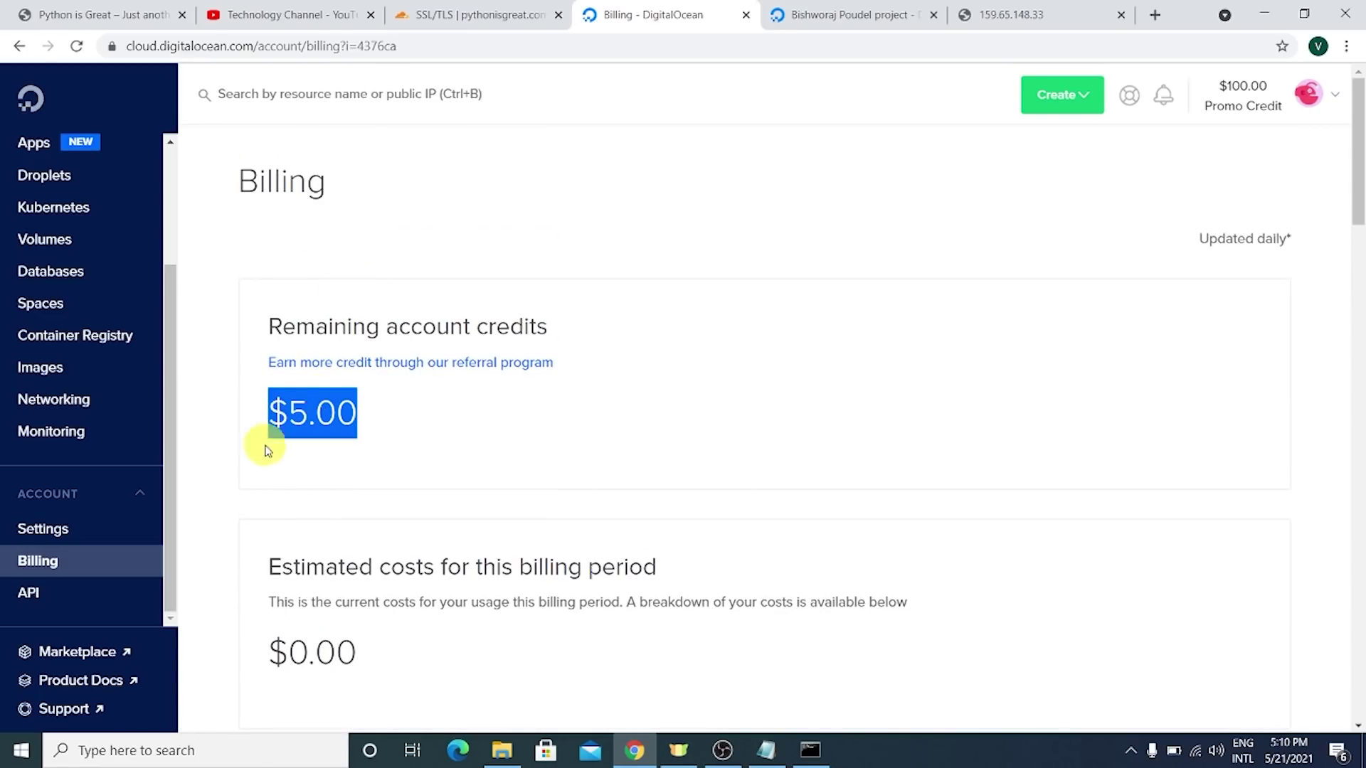
pyautogui.doubleClick(297, 415)
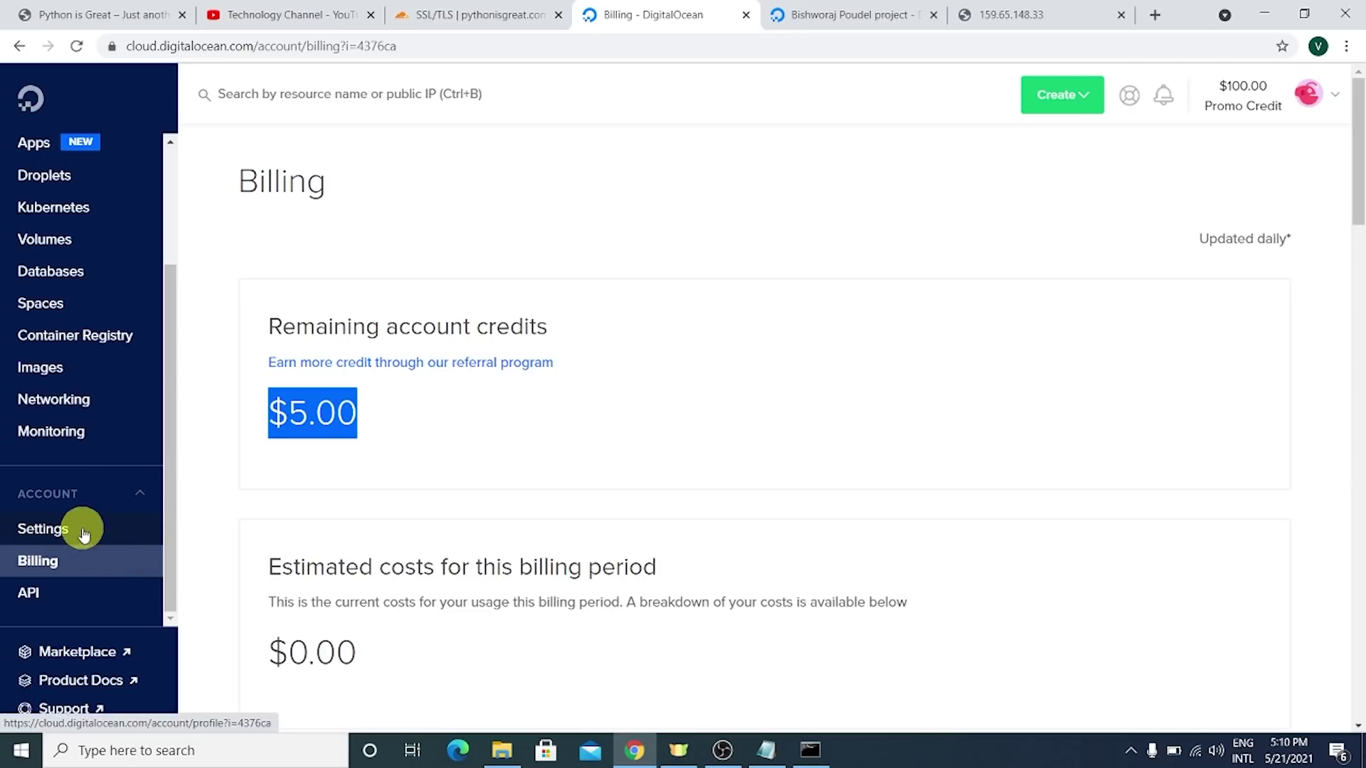
pyautogui.scroll(3, 72, 505)
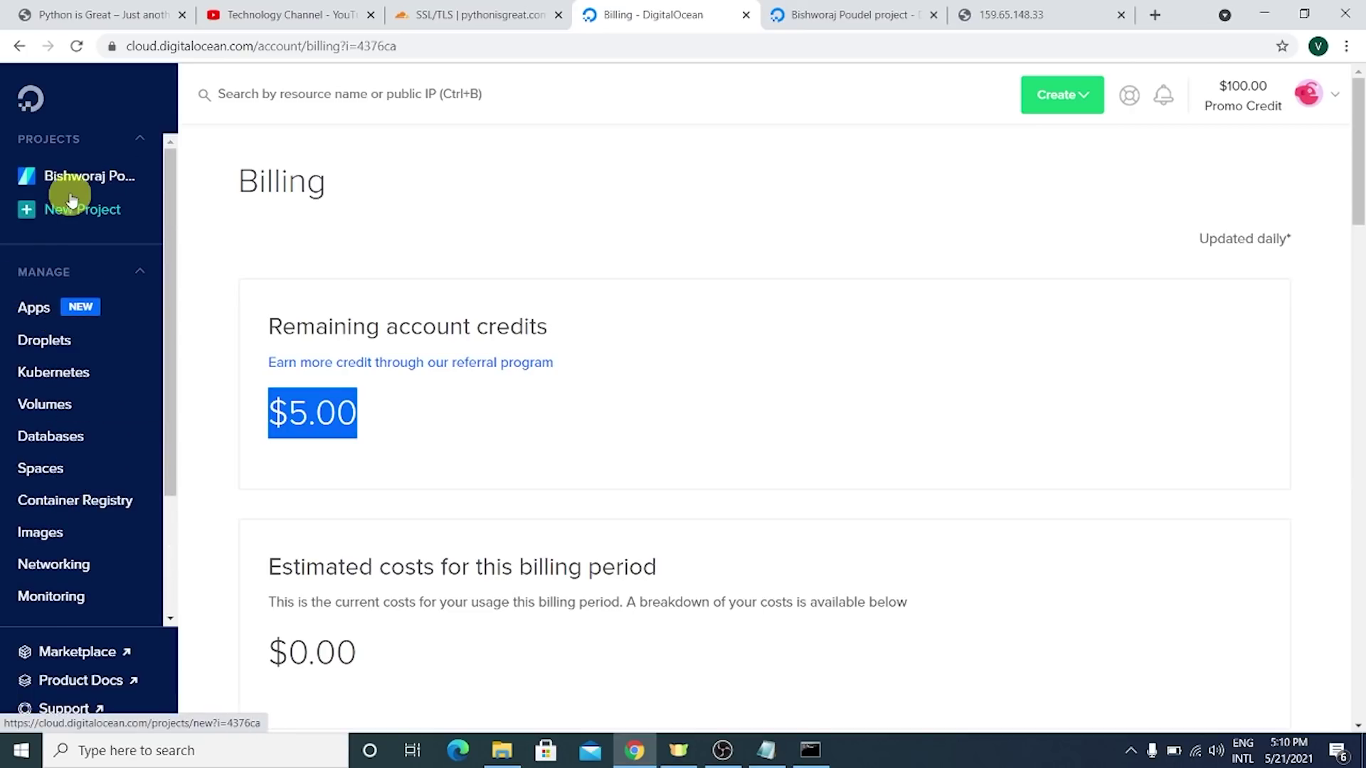
pyautogui.click(85, 175)
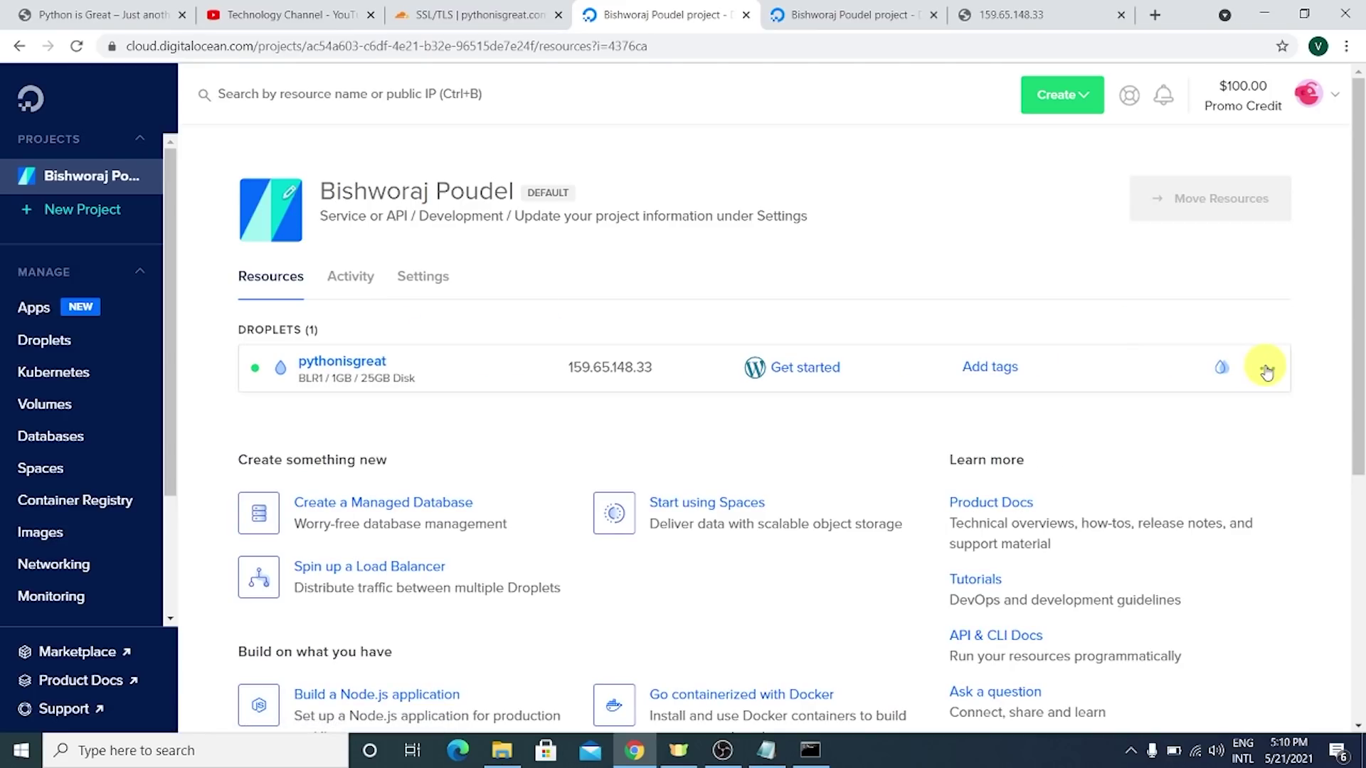
# - Review the pythonisgreat droplet's Destroy page without destroying it, then view Cloudflare's SSL/TLS overview
pyautogui.click(1267, 368)
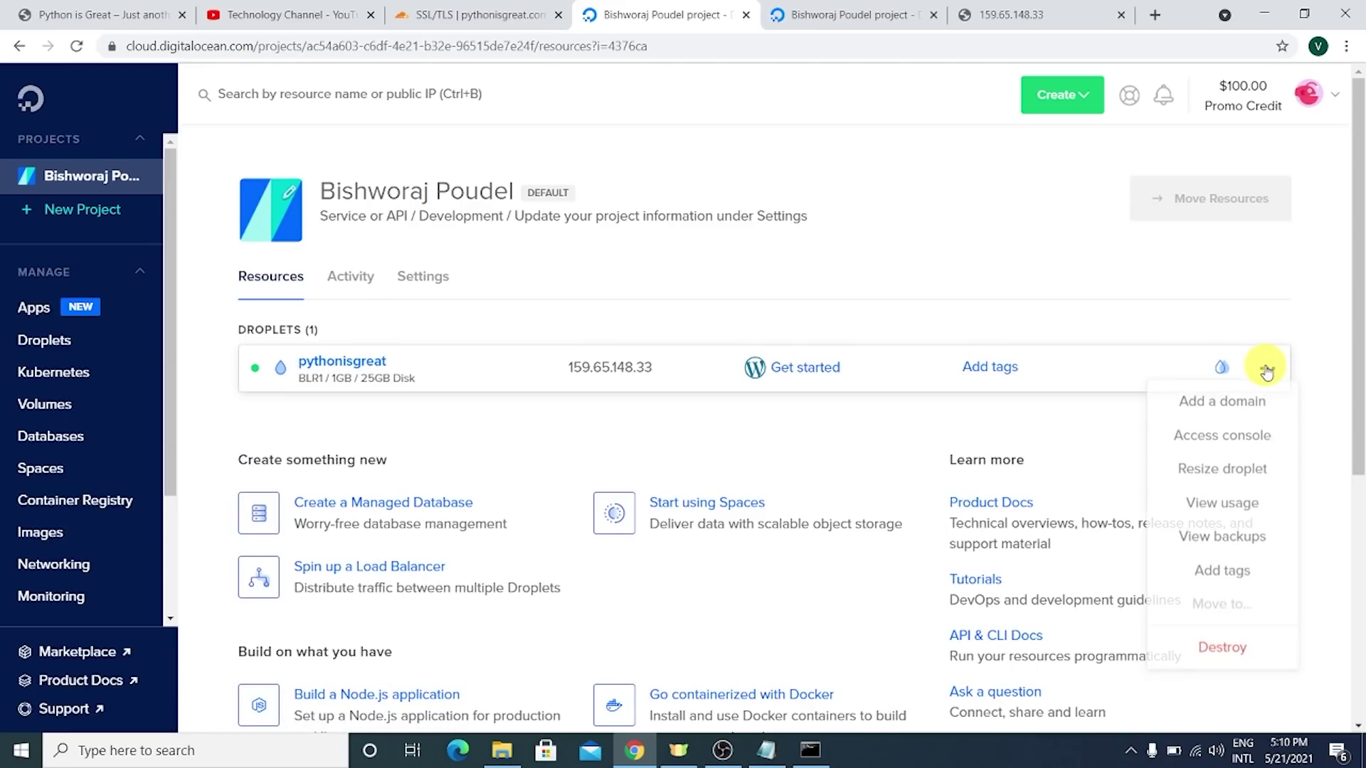
pyautogui.click(1223, 650)
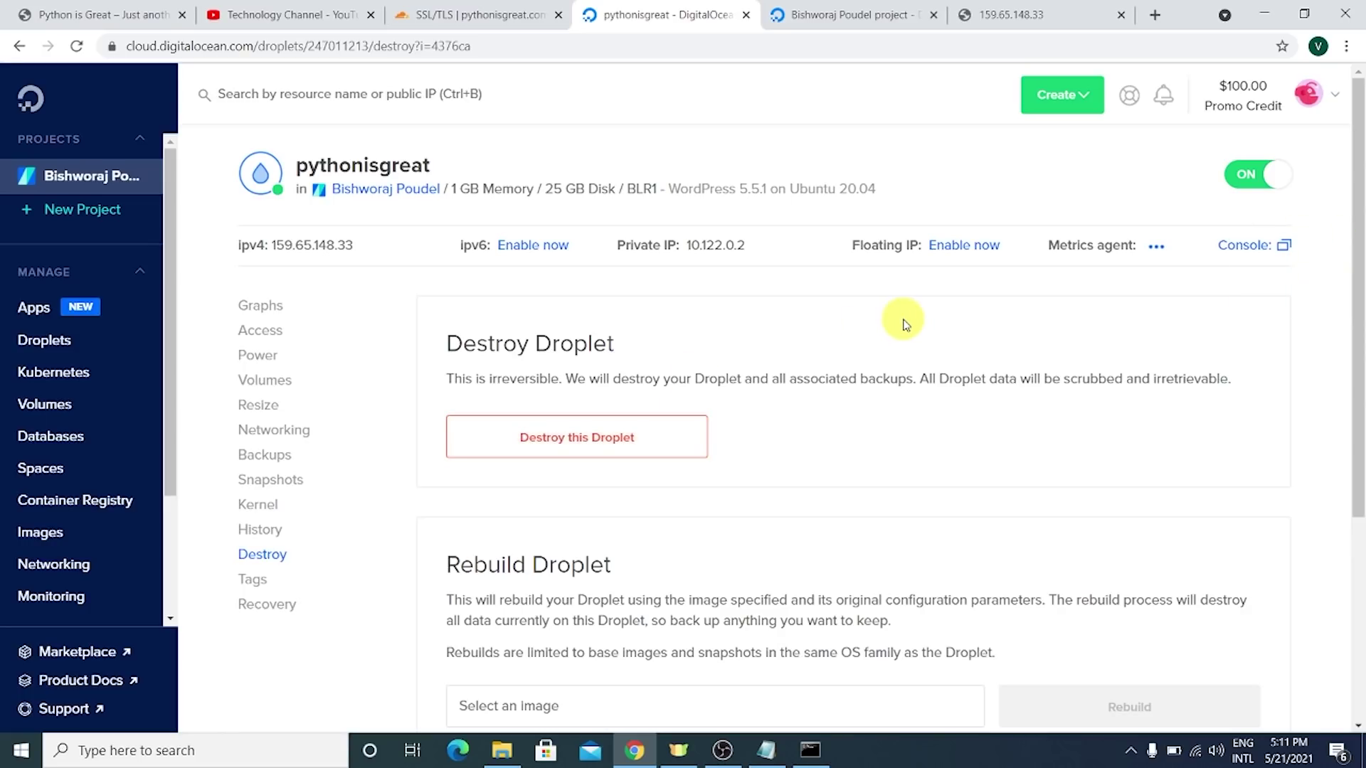
pyautogui.scroll(-3, 54, 289)
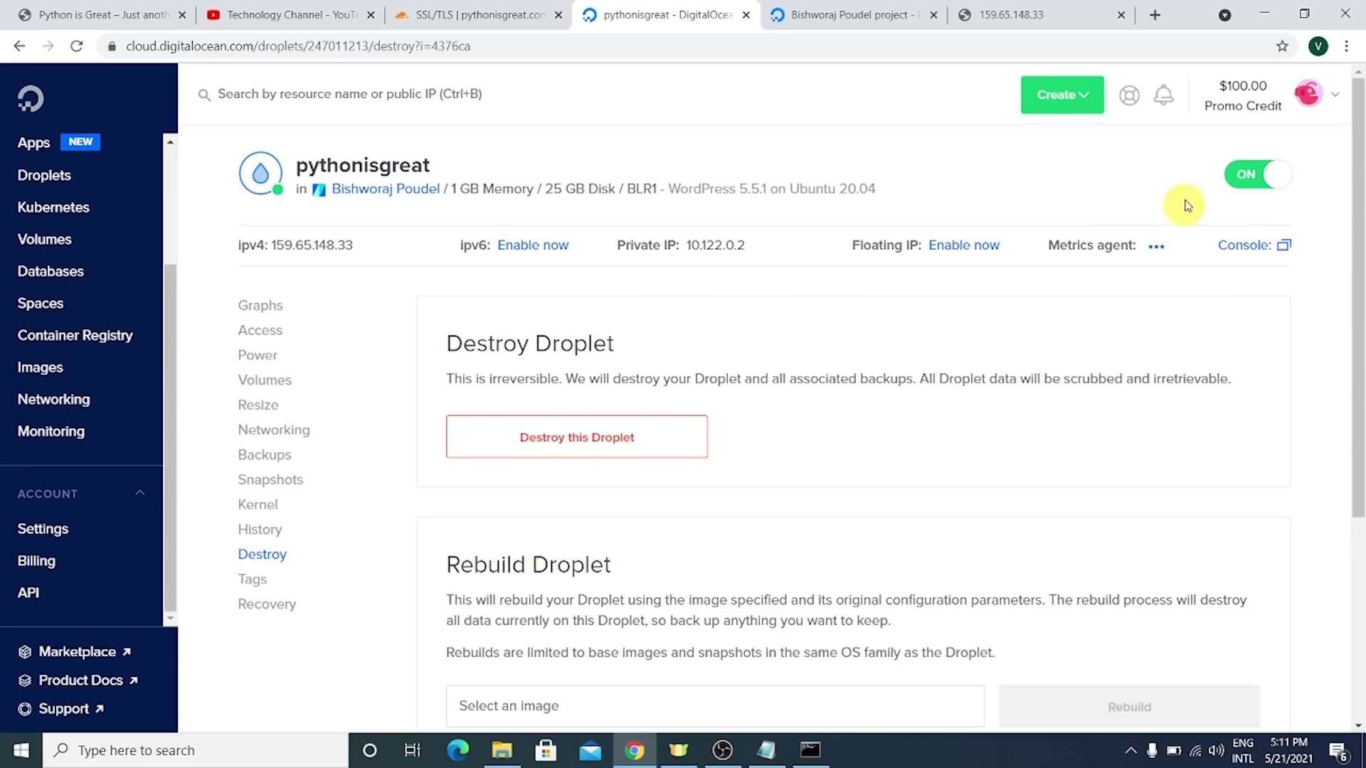
pyautogui.scroll(-4, 47, 640)
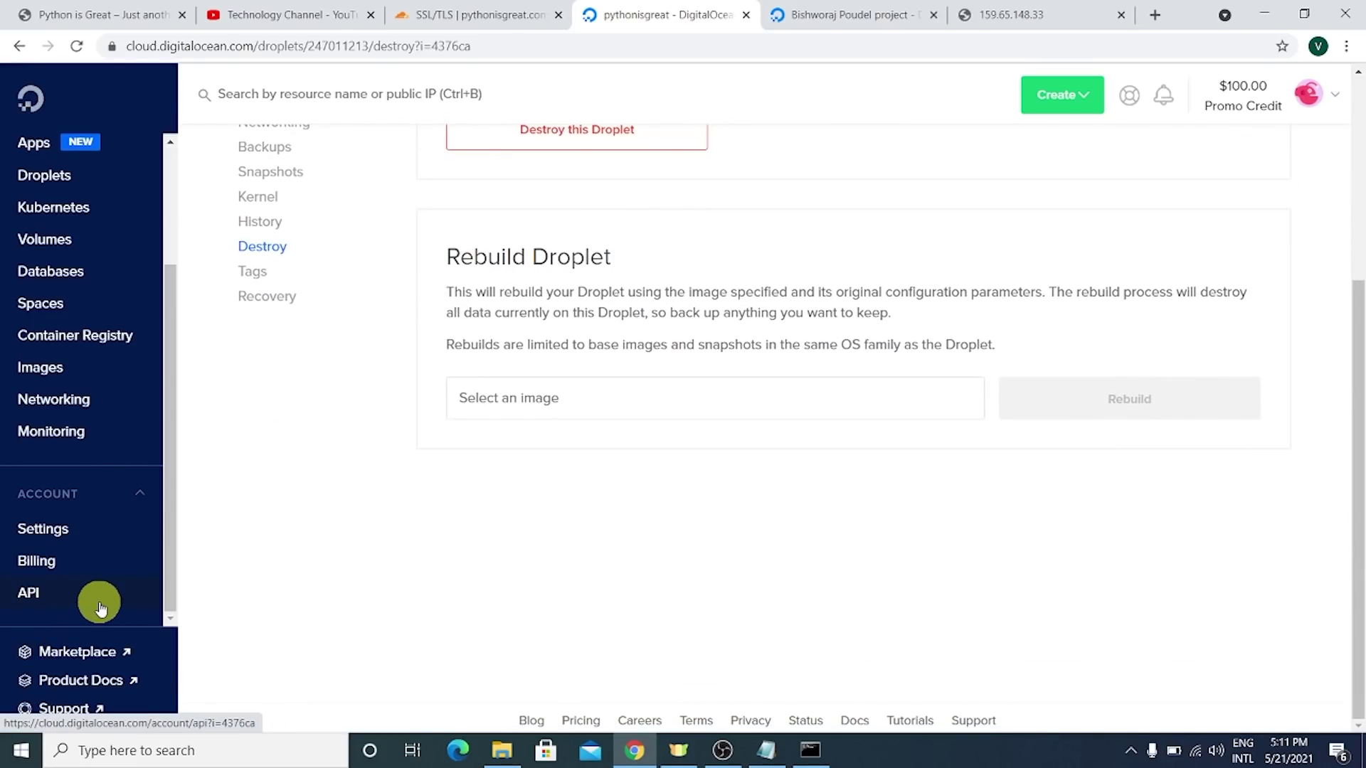
pyautogui.scroll(4, 817, 317)
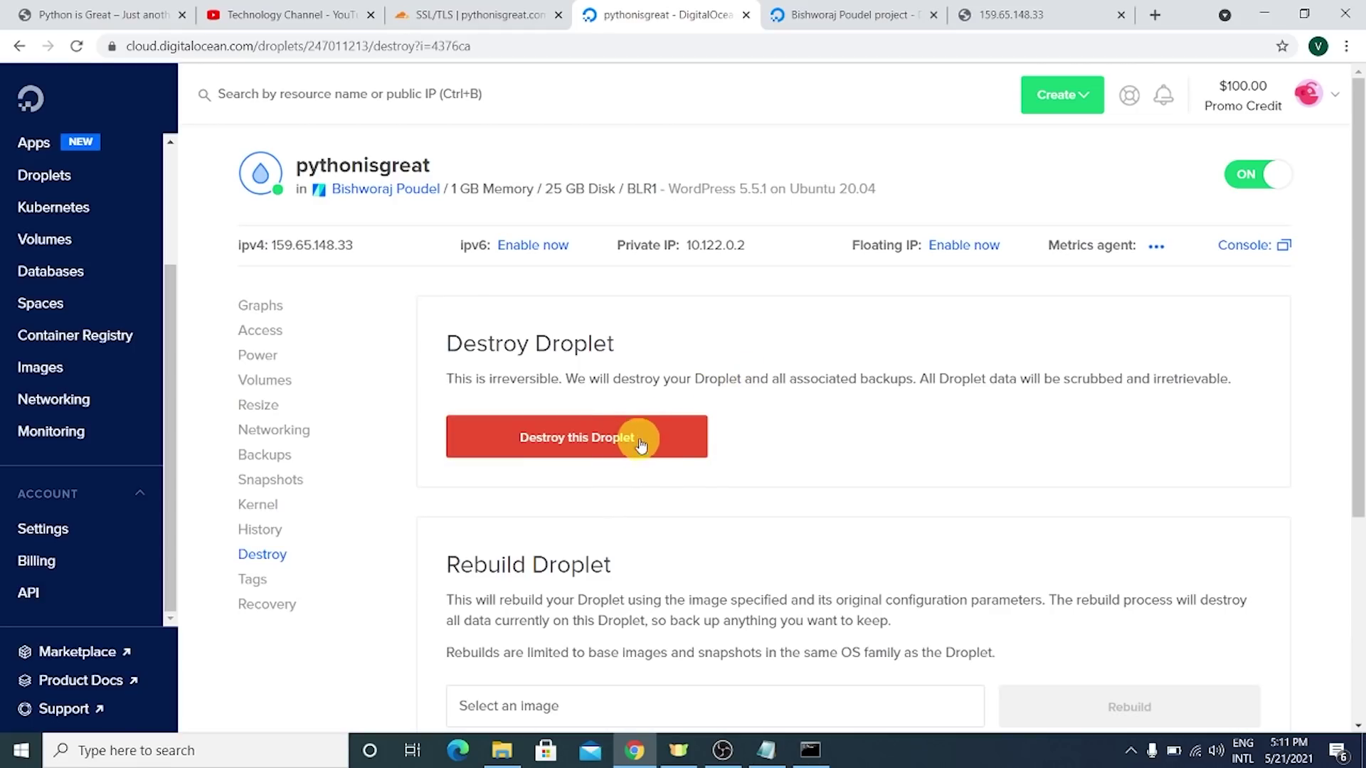
pyautogui.click(527, 6)
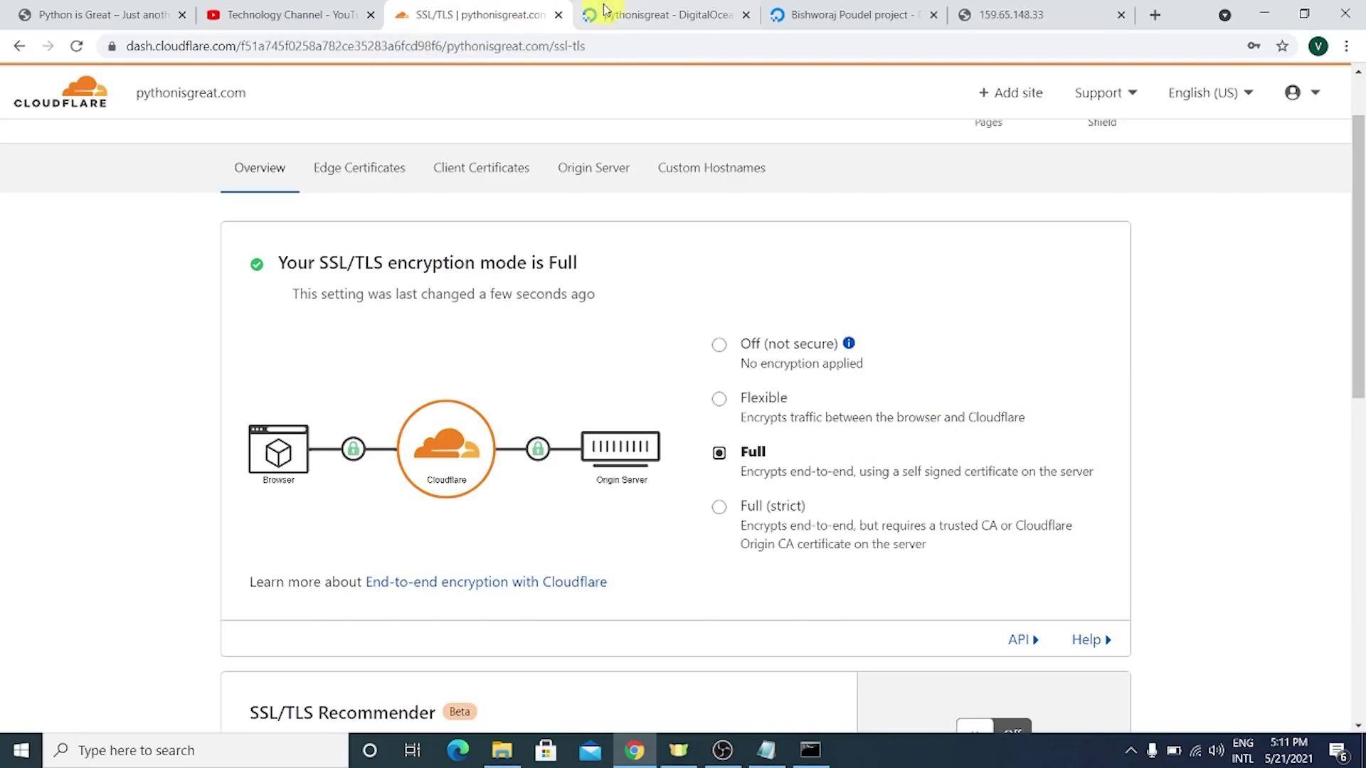